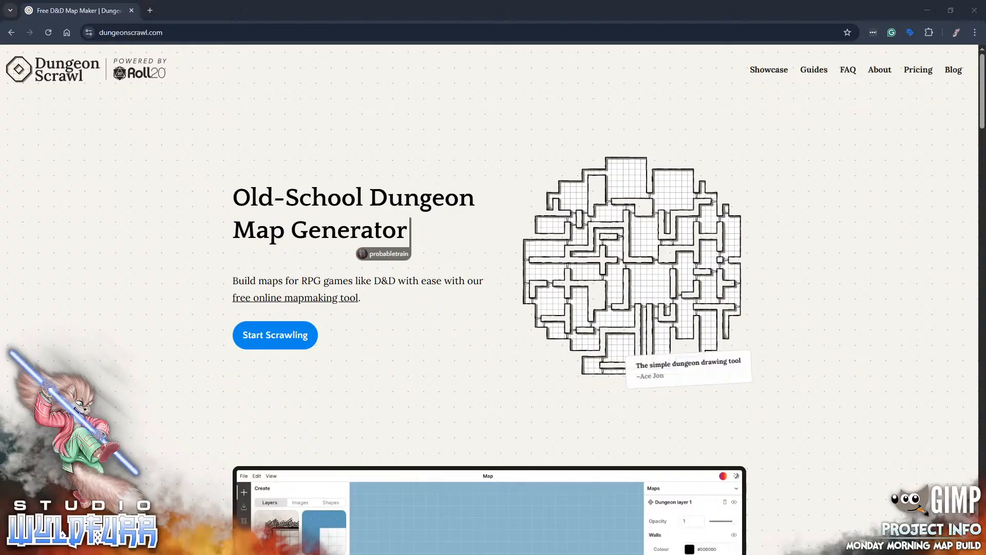
- Create a new blank map in the online map editor and dismiss the annual subscription banner
click(273, 339)
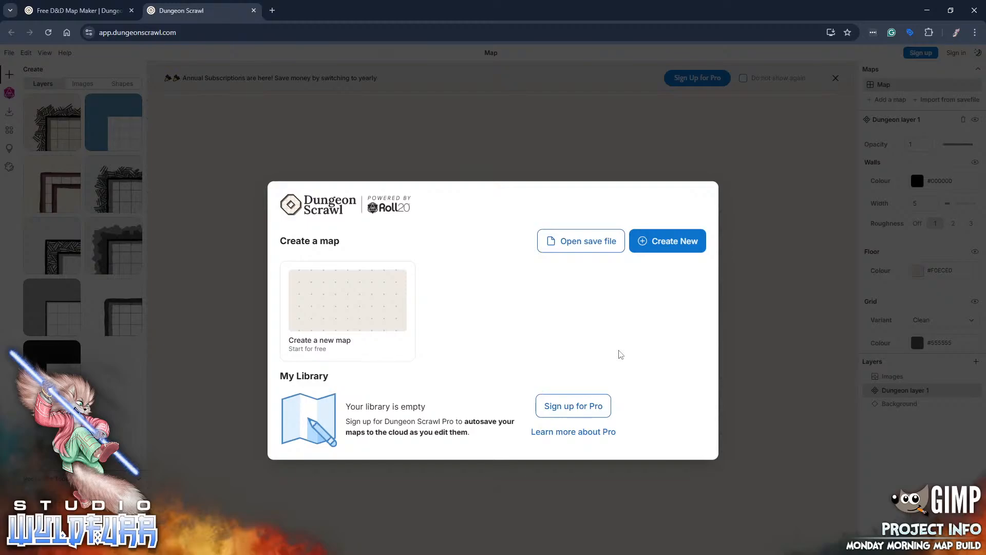
click(678, 241)
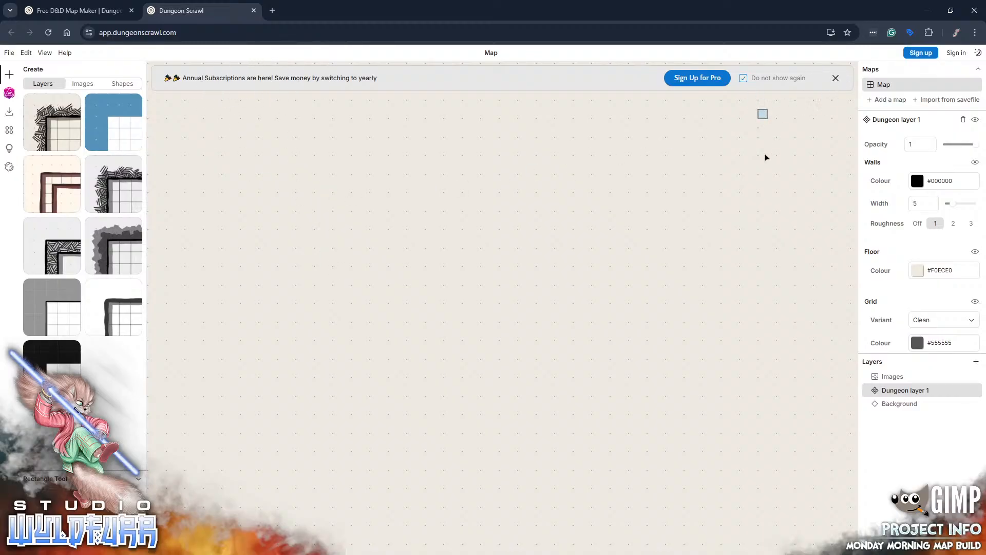
click(835, 78)
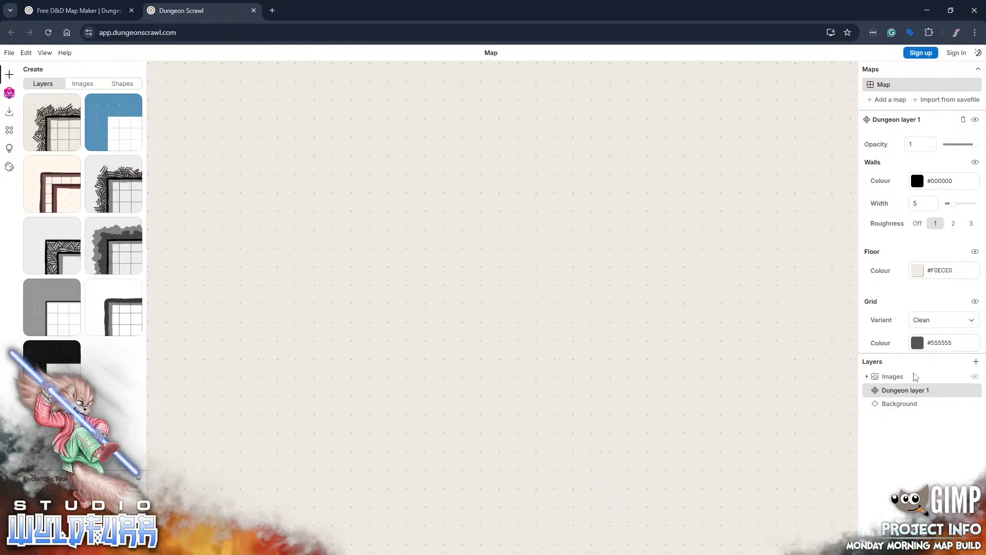
- Examine the properties of the Images, Dungeon layer 1 and Background layers in turn
click(896, 378)
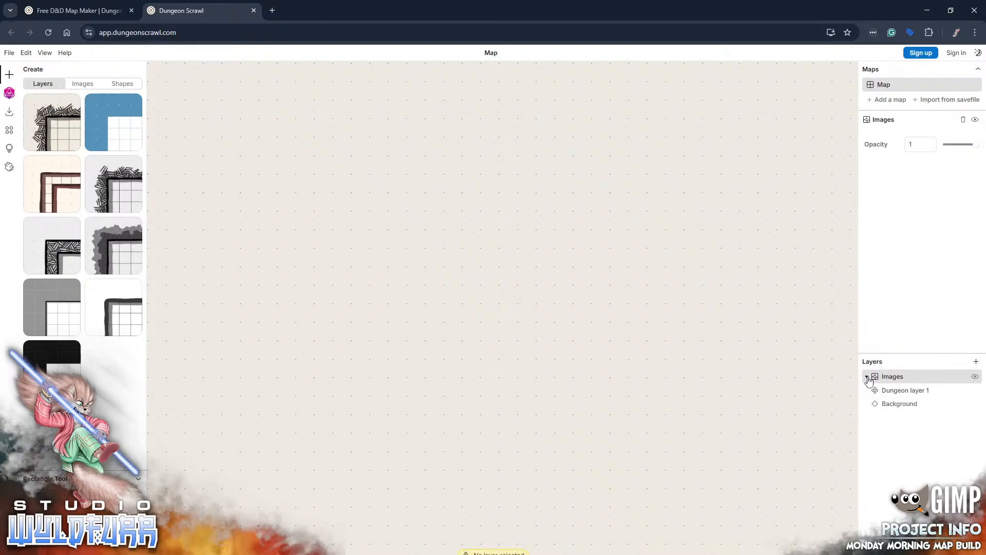
click(892, 393)
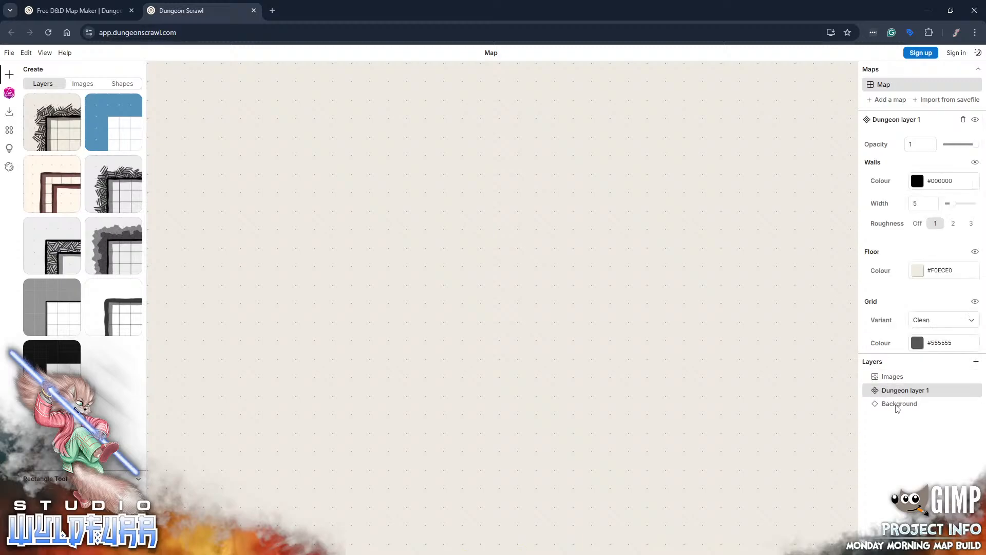
click(894, 406)
click(895, 392)
click(895, 379)
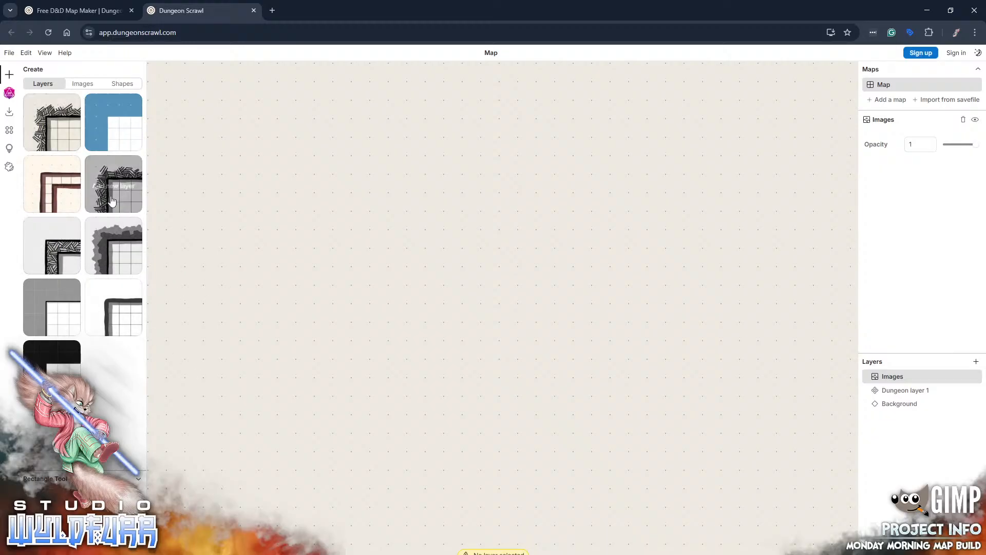
- Add a dungeon layer in the cream cross-hatched style and draw a rectangular room about 6 by 7.5 squares
click(51, 123)
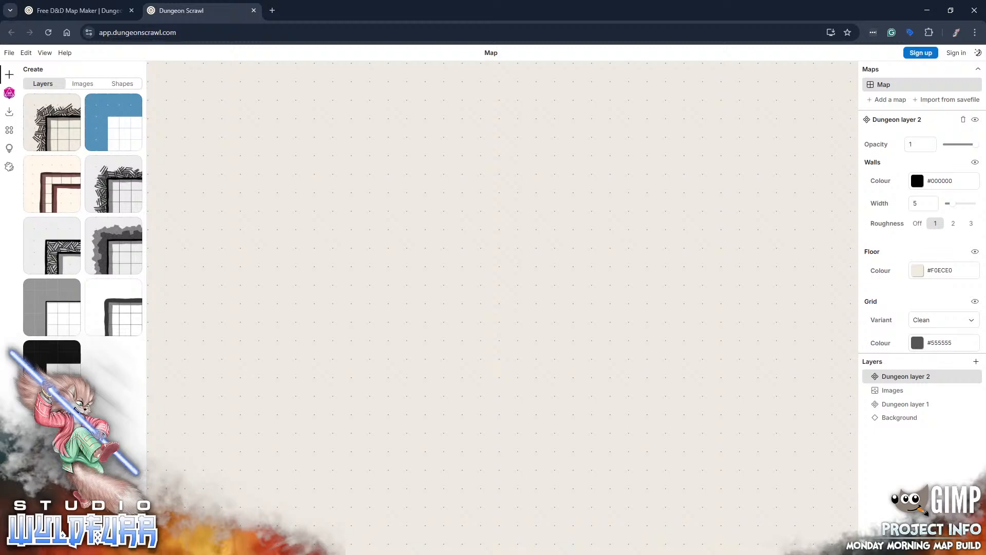
key(r)
drag(360, 239, 472, 378)
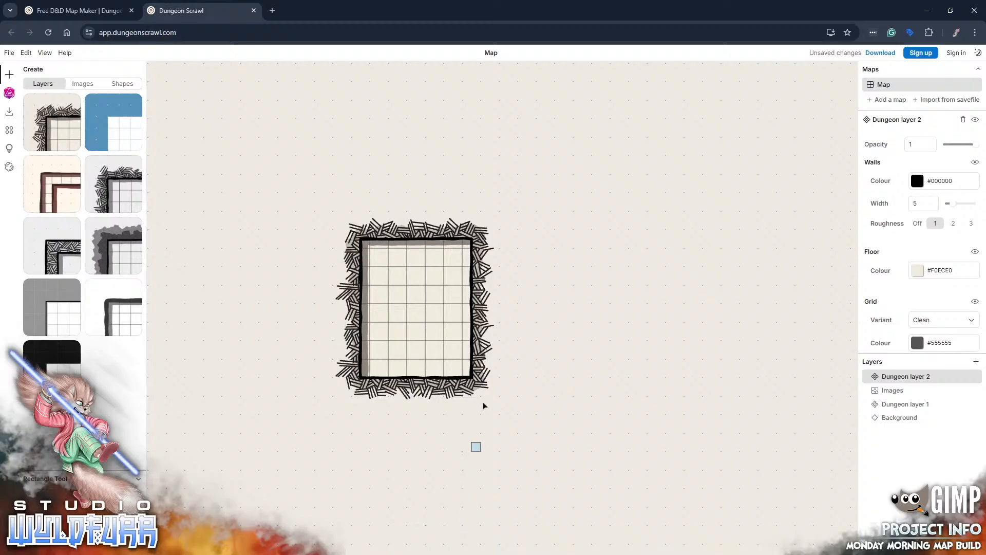
- Extend a one-square-wide corridor east from the room, with a branch going south and a side passage running east from that branch
drag(456, 292, 582, 299)
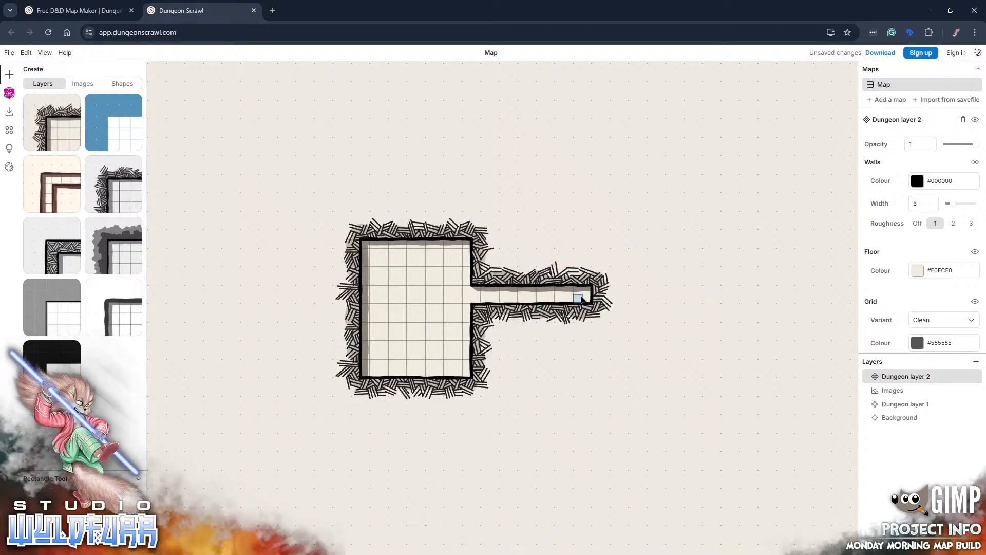
mouse_move(536, 294)
mouse_down()
mouse_move(546, 403)
mouse_move(564, 415)
mouse_move(547, 416)
mouse_up()
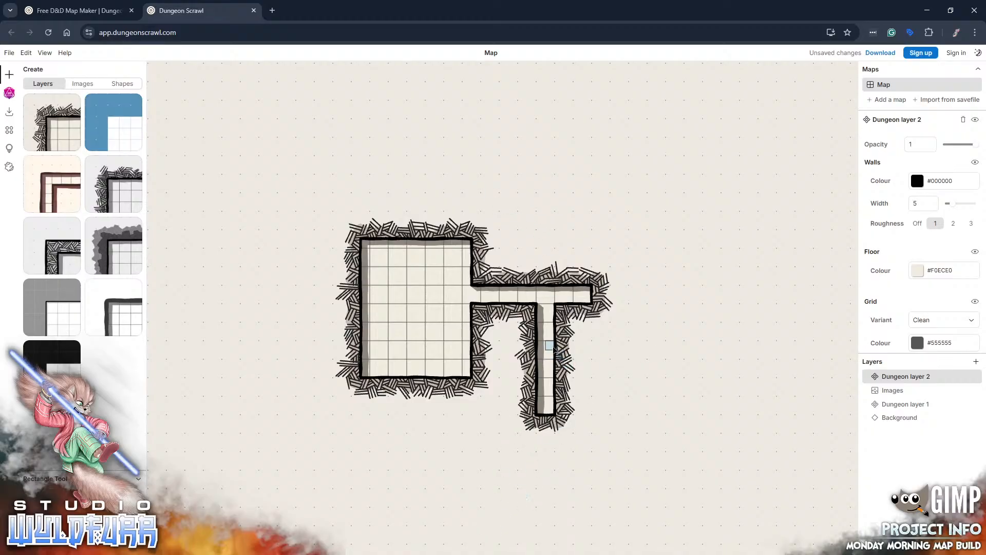
mouse_move(554, 348)
mouse_down()
mouse_move(638, 349)
mouse_move(636, 359)
mouse_up()
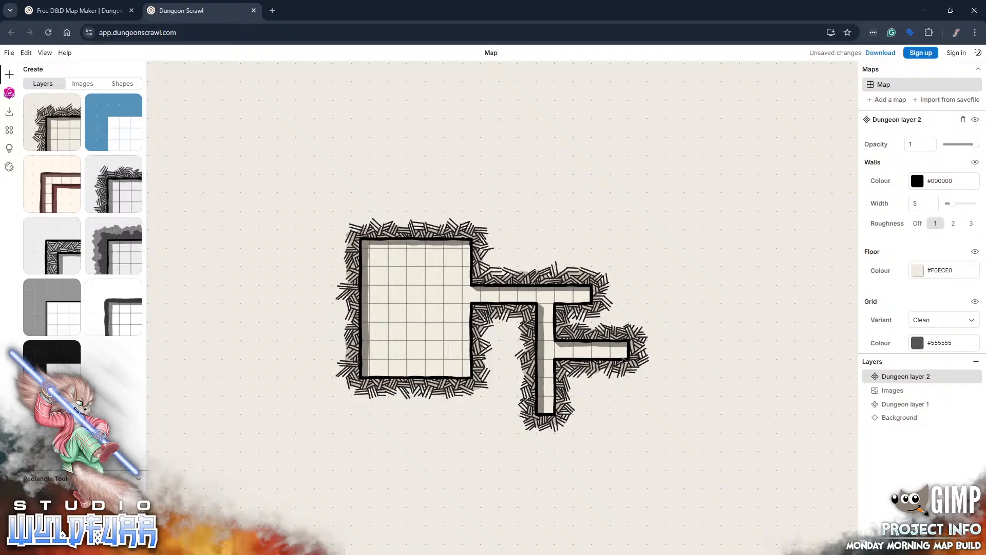
- Place a one-square-wide door across the entrance of the eastern side passage with the Door tool
click(563, 552)
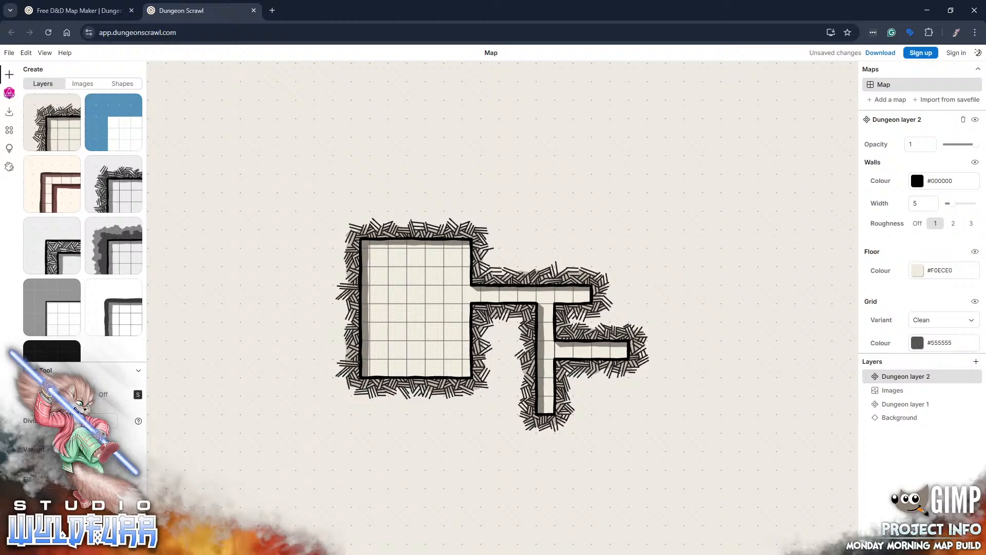
click(551, 367)
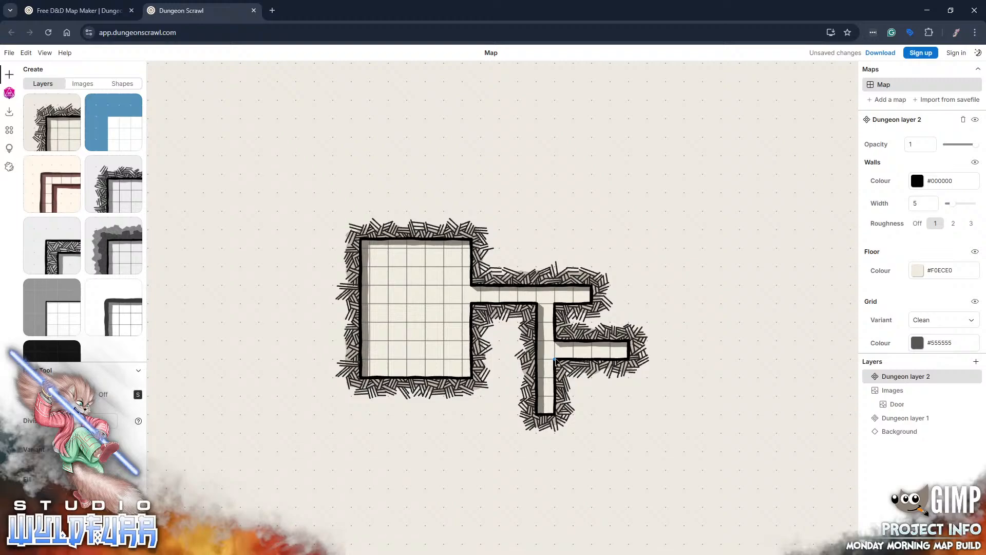
click(555, 344)
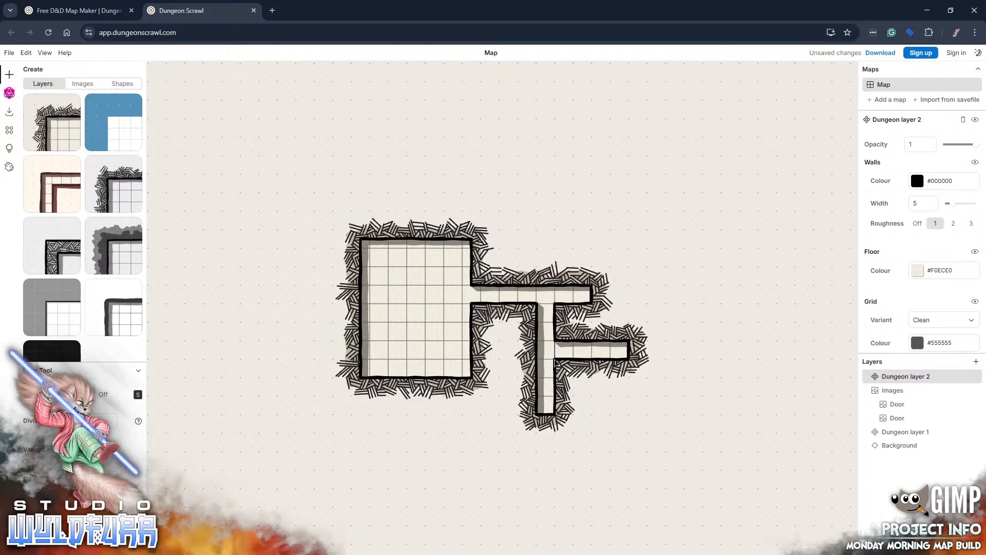
click(557, 364)
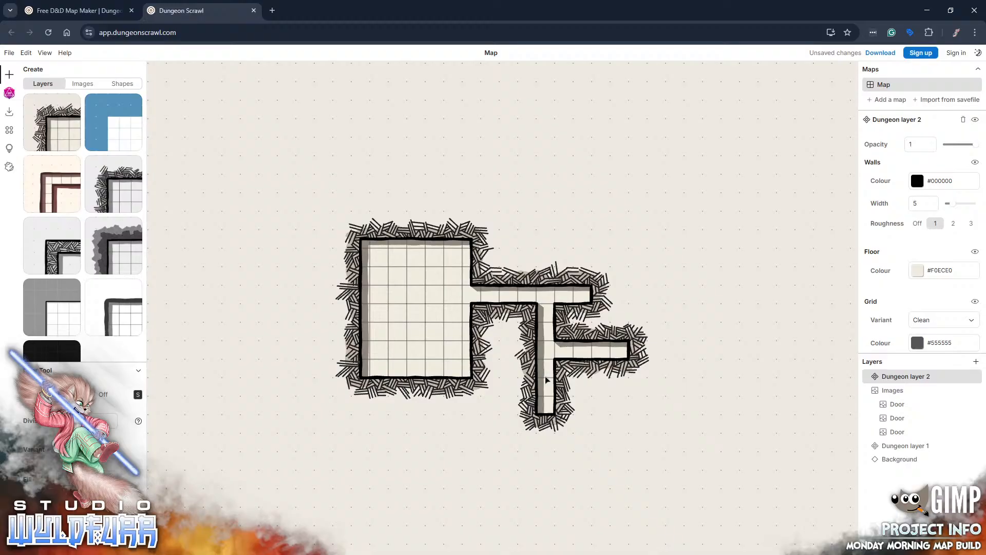
drag(577, 397, 606, 399)
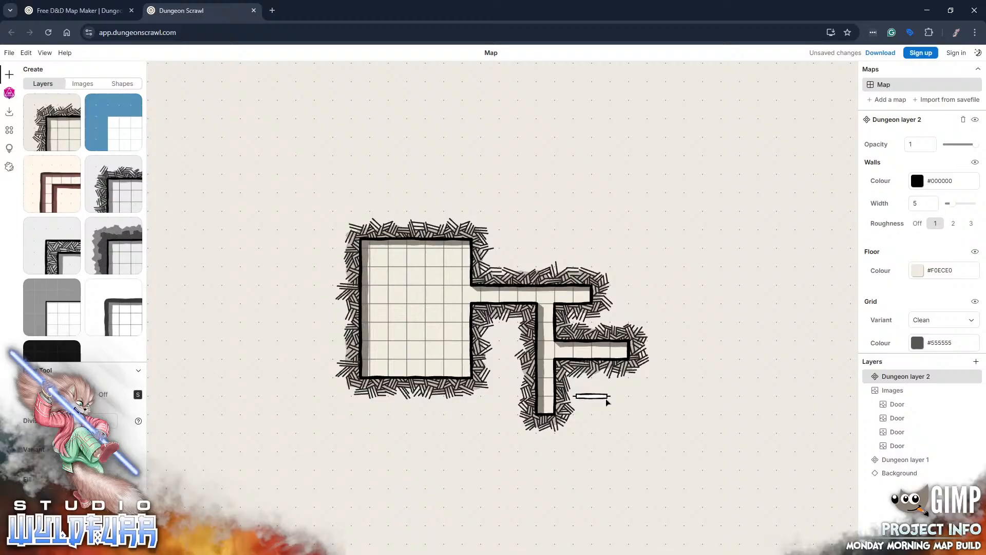
key(ctrl+z)
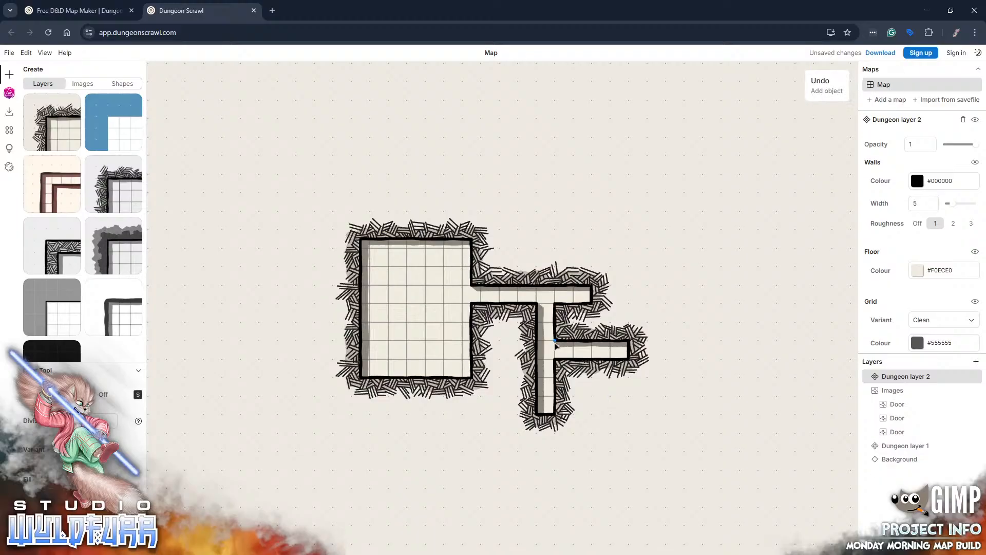
drag(554, 341, 554, 358)
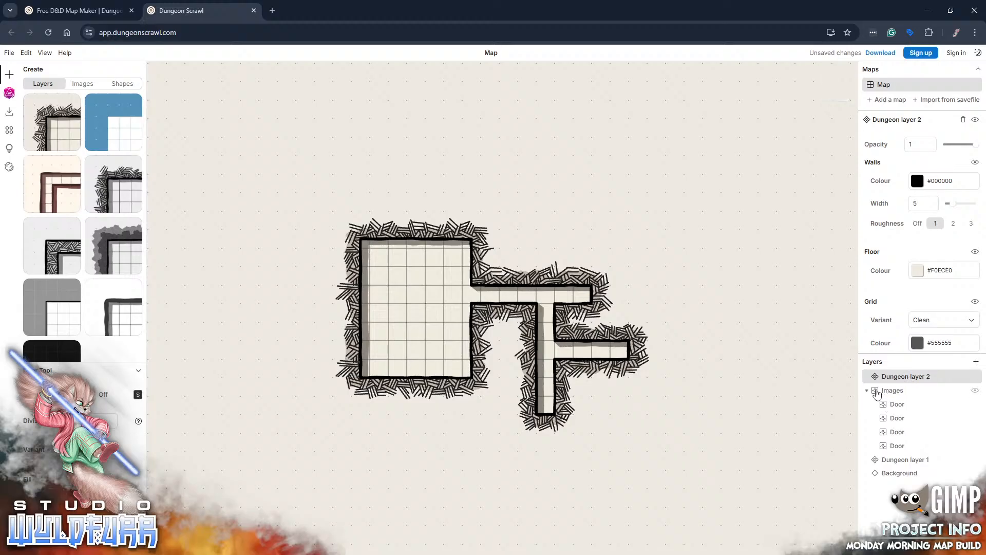
- Hide and show Dungeon layer 2 to check how it overlaps the door in the Images layer
click(898, 390)
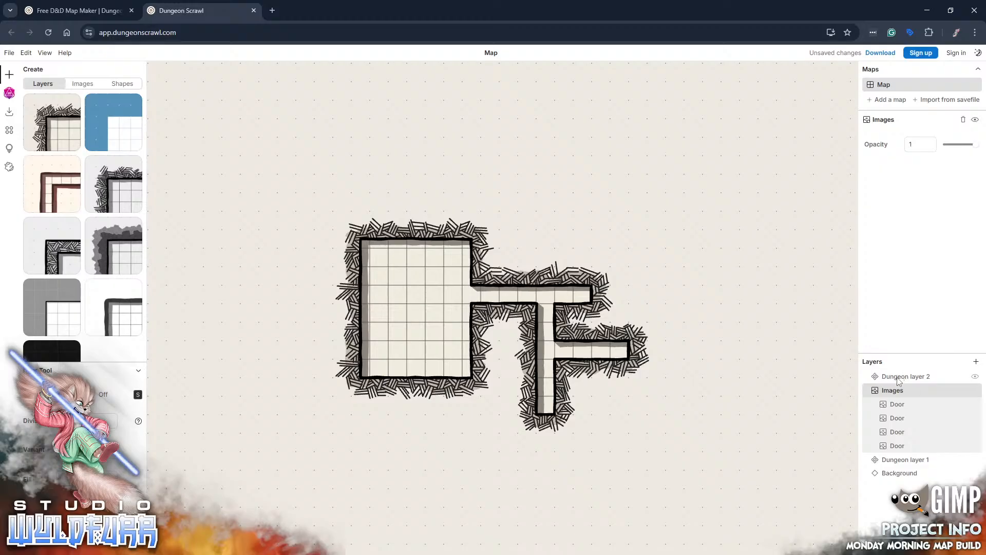
click(896, 376)
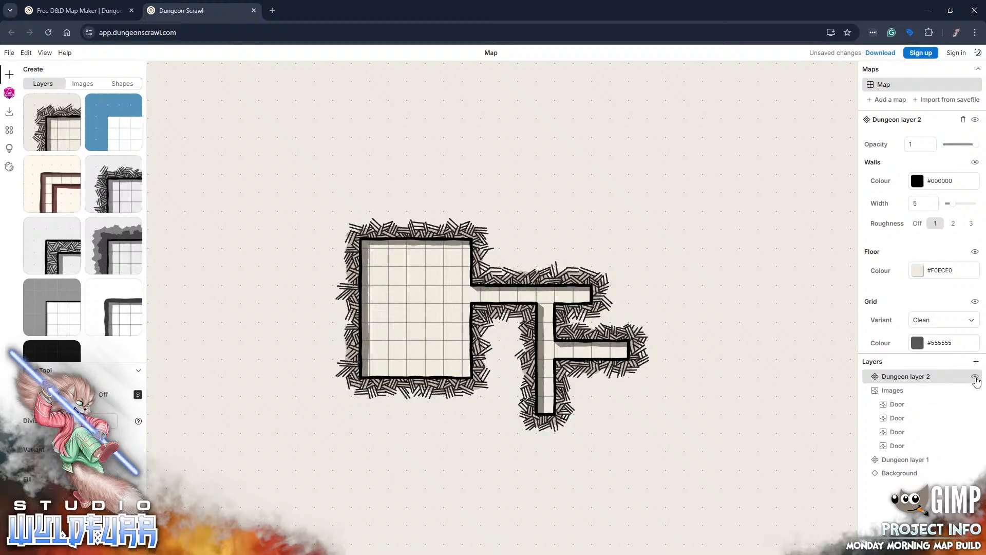
click(974, 378)
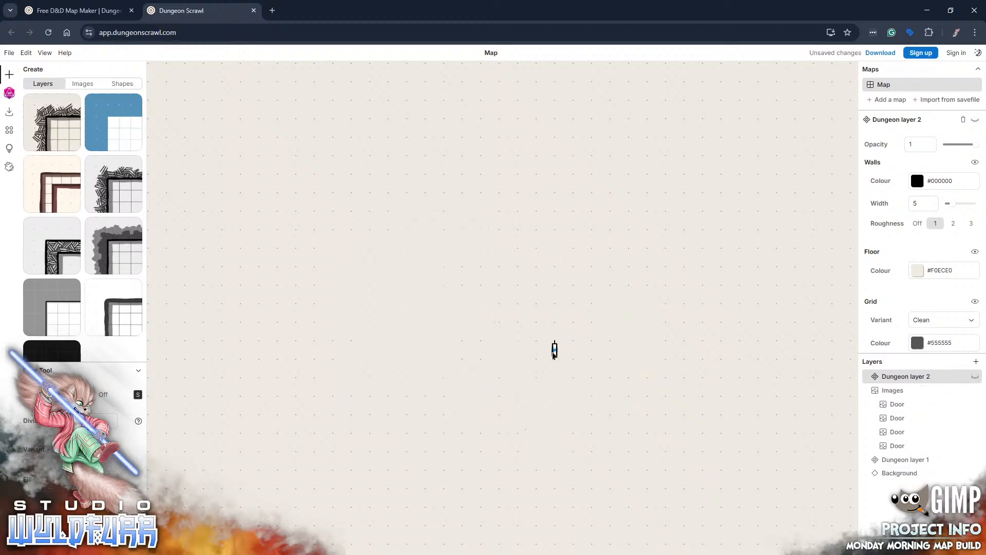
click(975, 380)
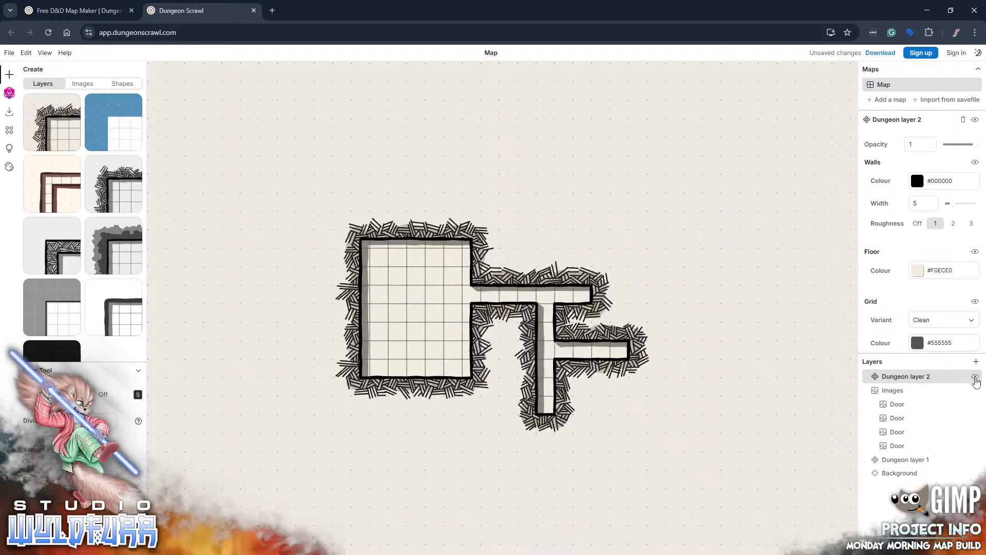
click(975, 378)
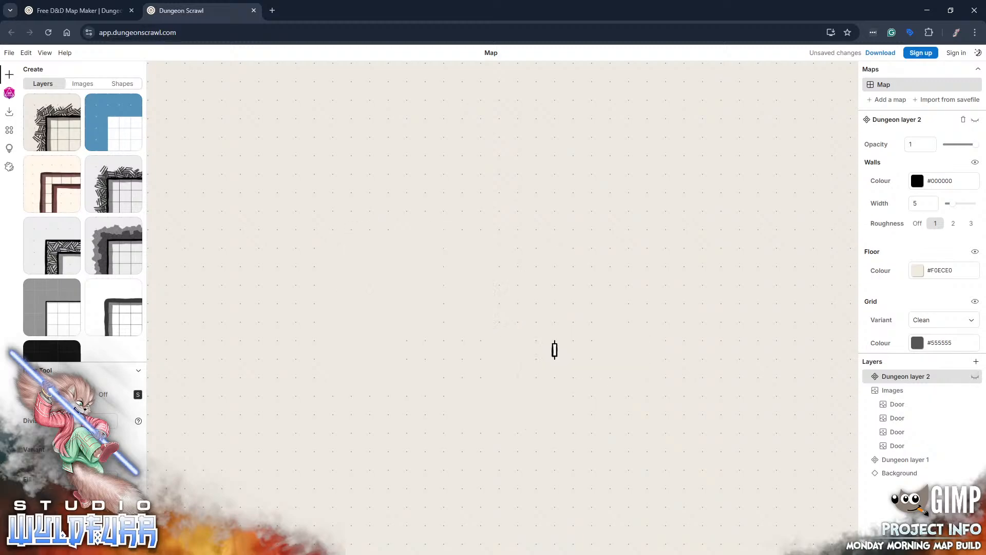
click(975, 379)
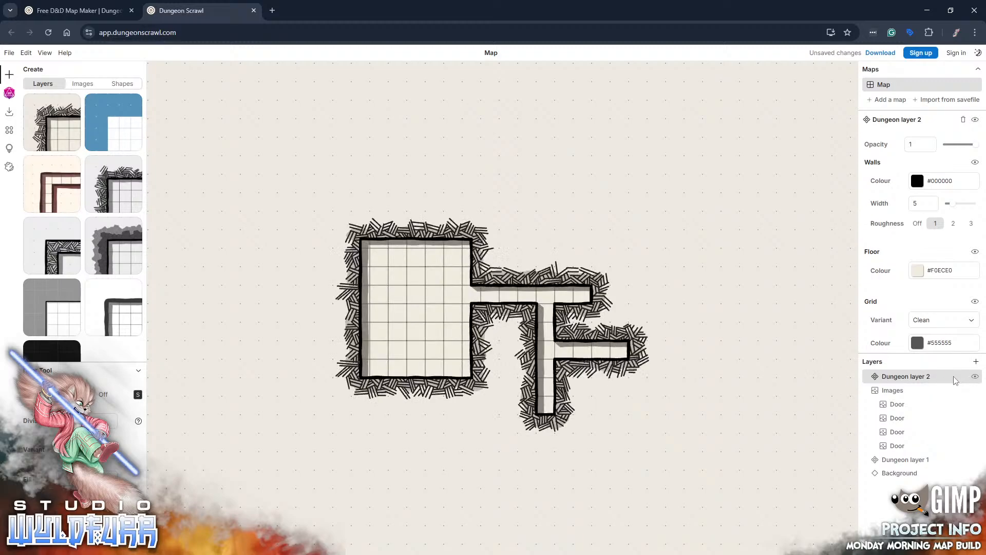
- Send Dungeon layer 2 to the back so that the Images layer sits above it
right_click(930, 382)
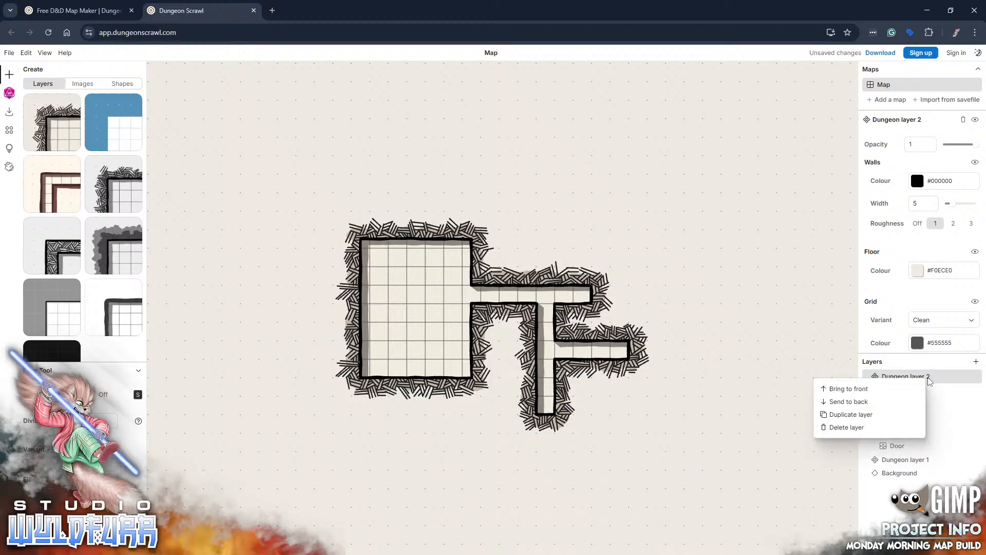
click(857, 406)
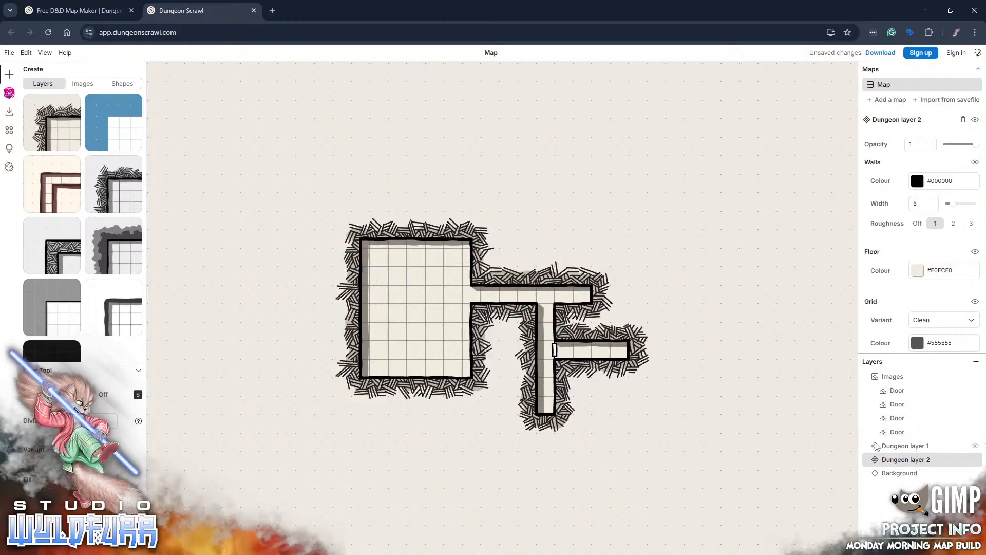
double_click(922, 462)
key(Escape)
- Delete Dungeon layer 2 and Dungeon layer 1 from the map
right_click(931, 462)
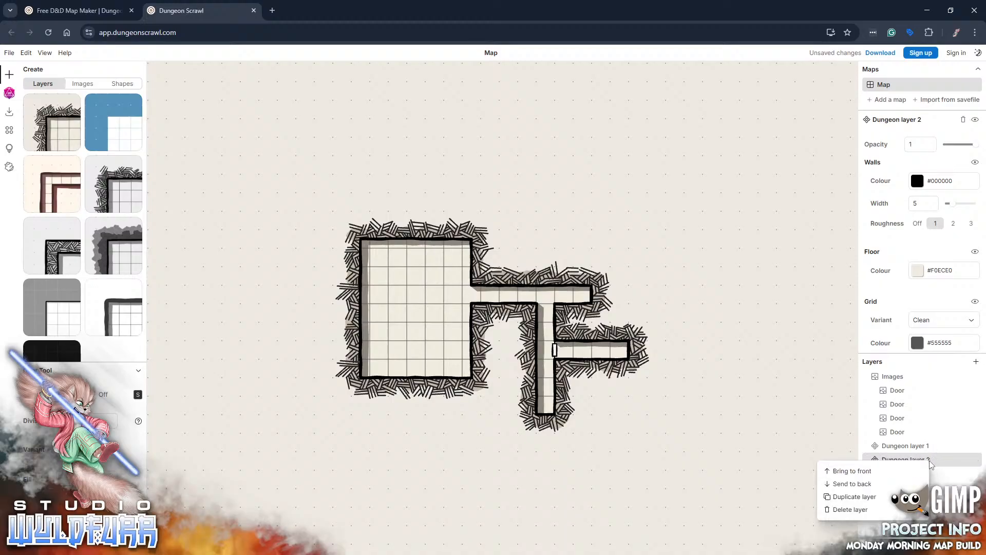
click(872, 509)
click(905, 446)
right_click(906, 447)
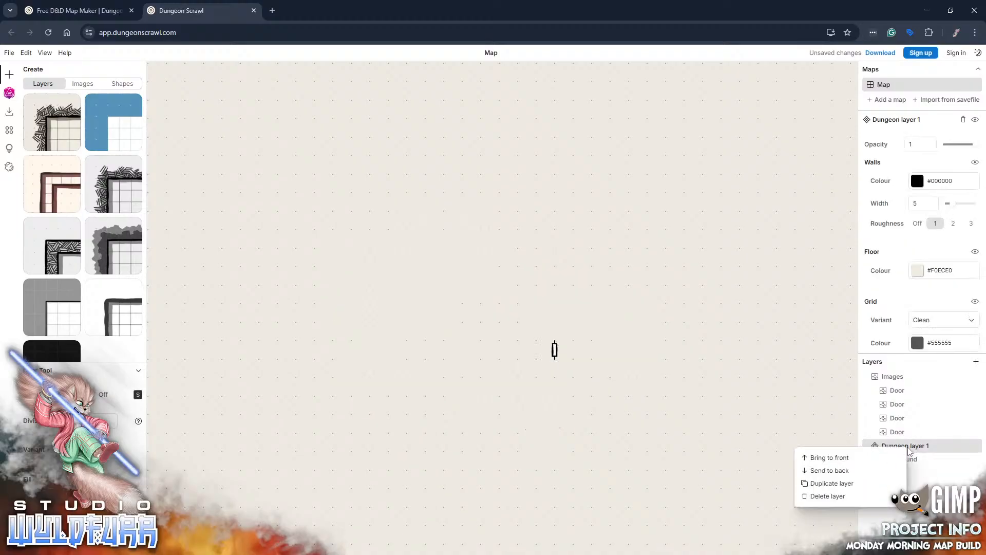
click(825, 497)
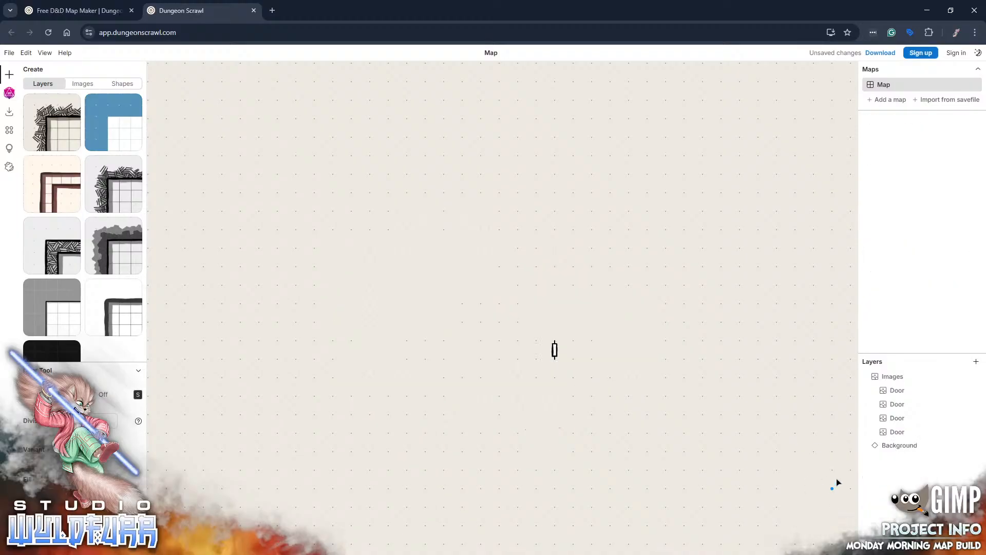
- Delete the two uppermost Door layers from the Images folder
click(893, 445)
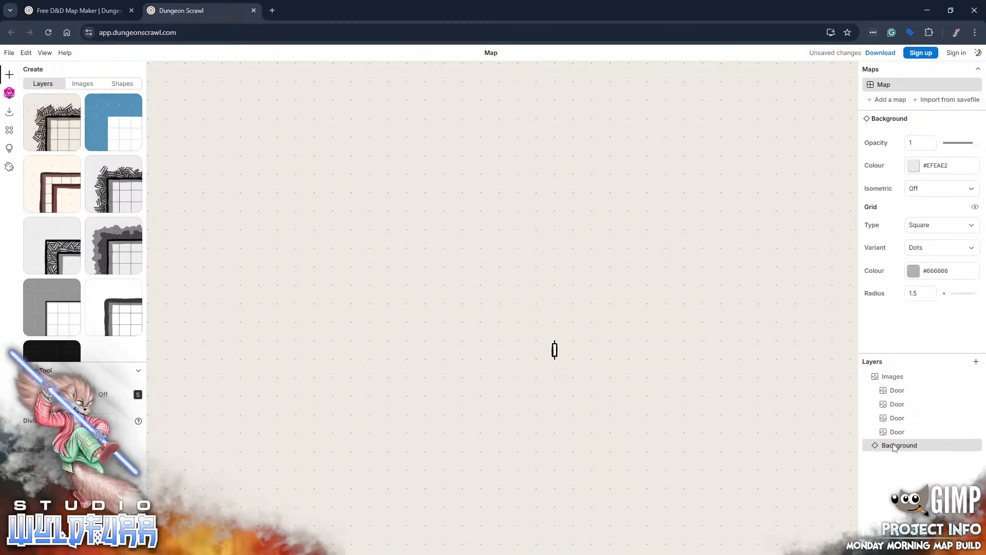
click(894, 392)
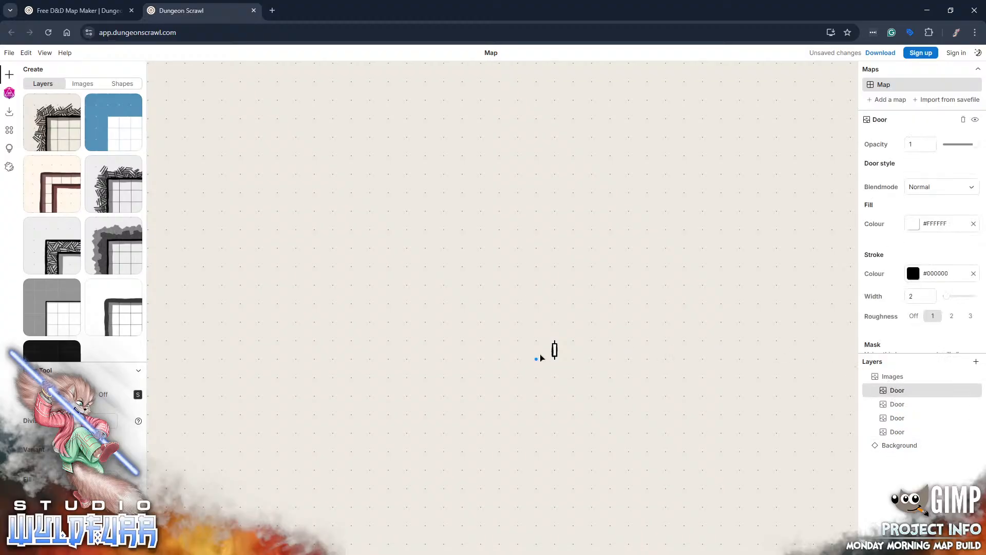
right_click(914, 395)
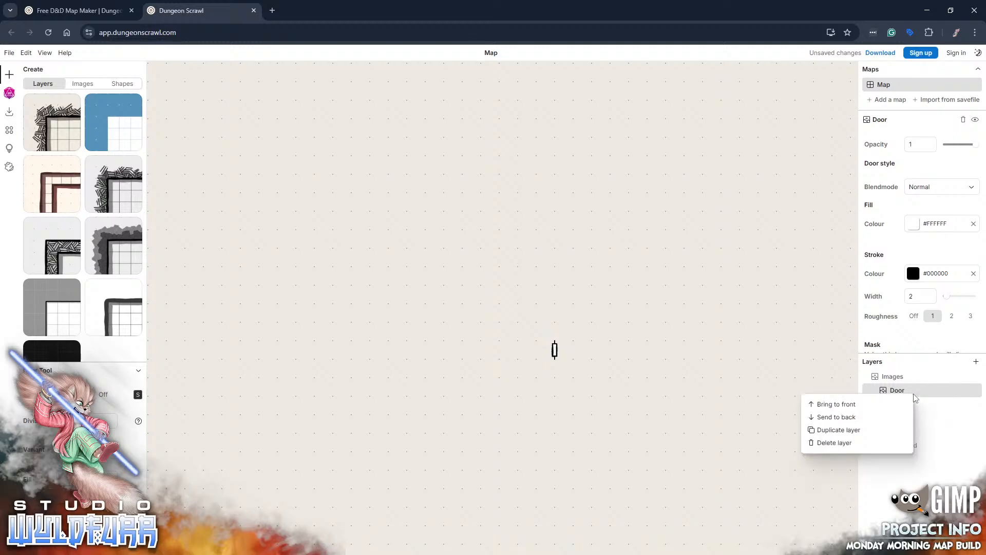
click(844, 442)
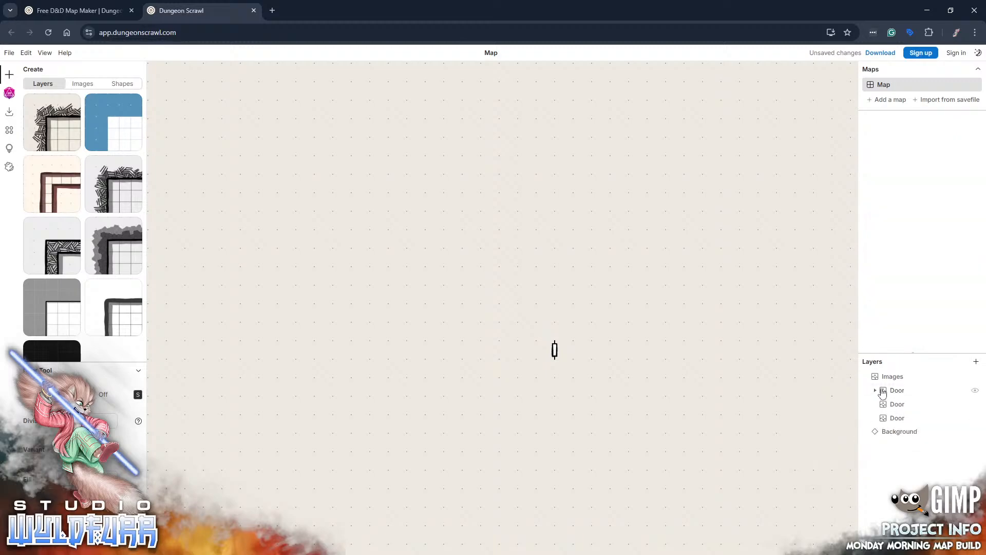
click(887, 394)
right_click(887, 393)
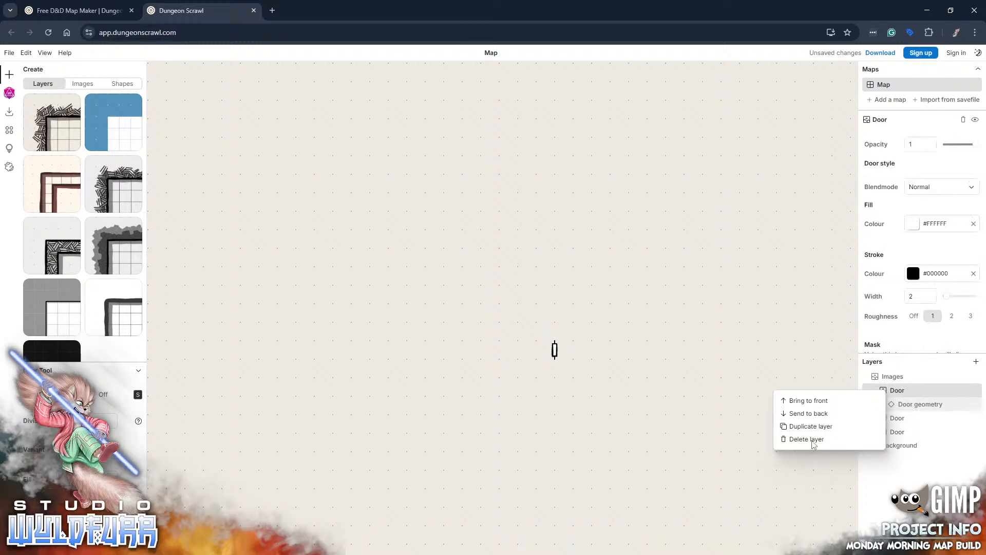
click(813, 440)
- Delete the remaining two Door layers so that only the Images and Background layers are left
click(876, 404)
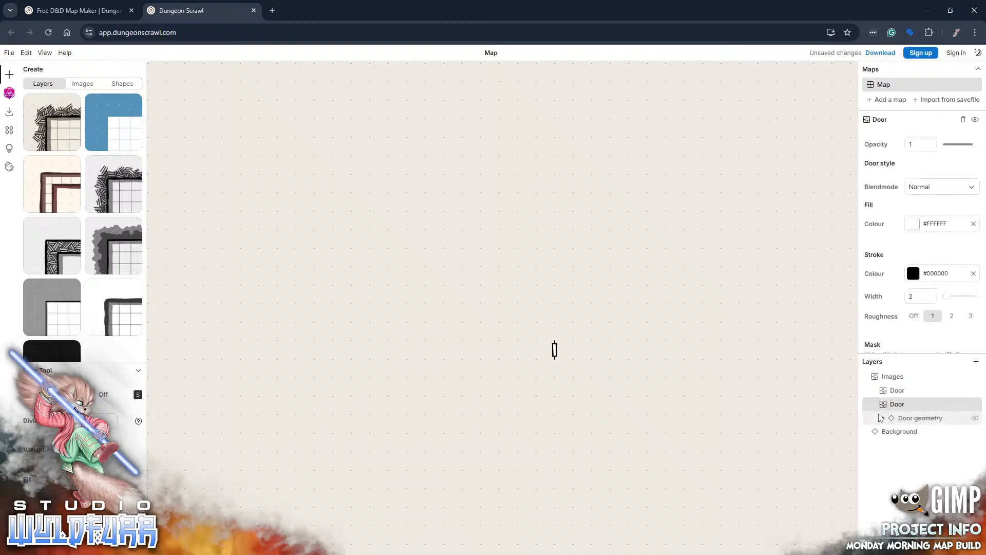
click(923, 420)
click(883, 418)
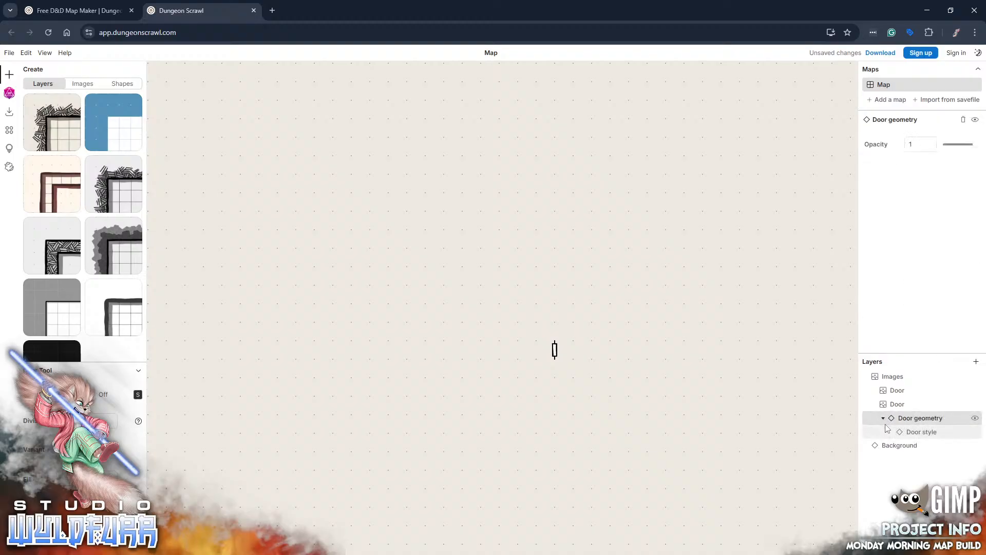
click(917, 437)
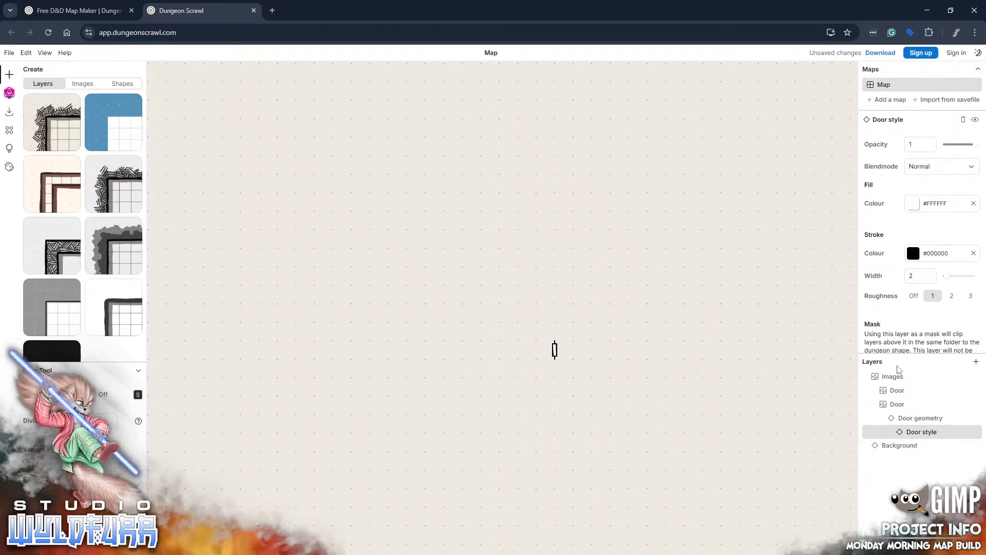
click(899, 393)
right_click(899, 393)
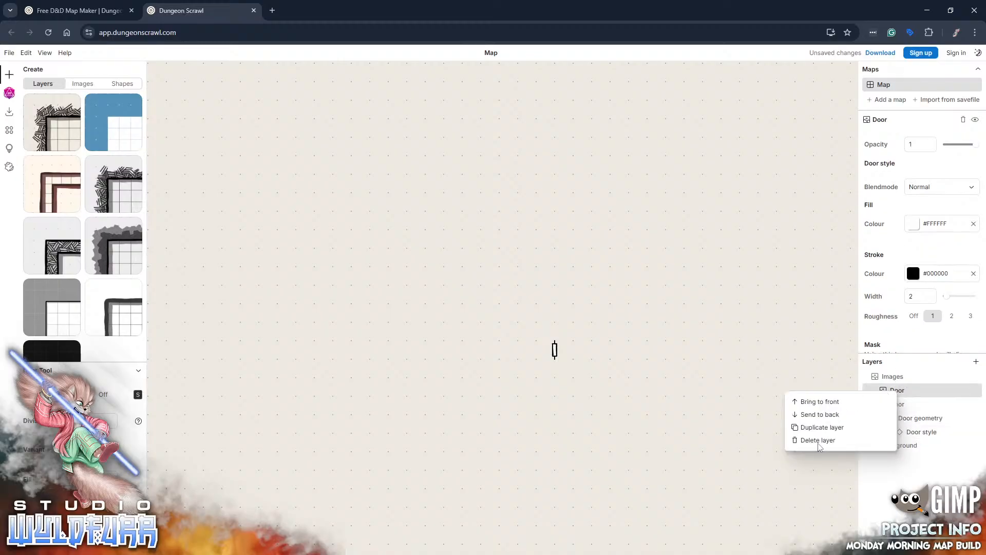
click(820, 443)
click(901, 393)
right_click(902, 393)
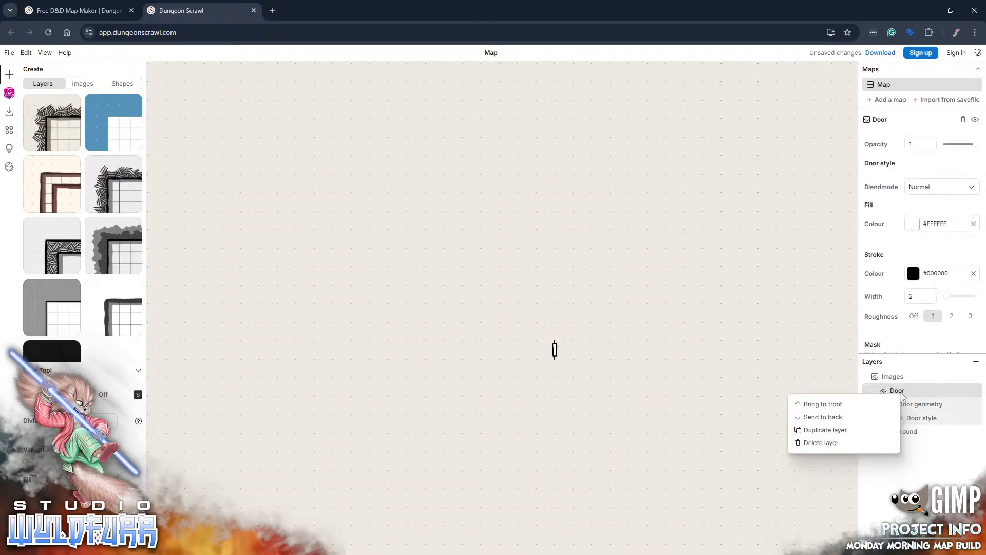
click(822, 443)
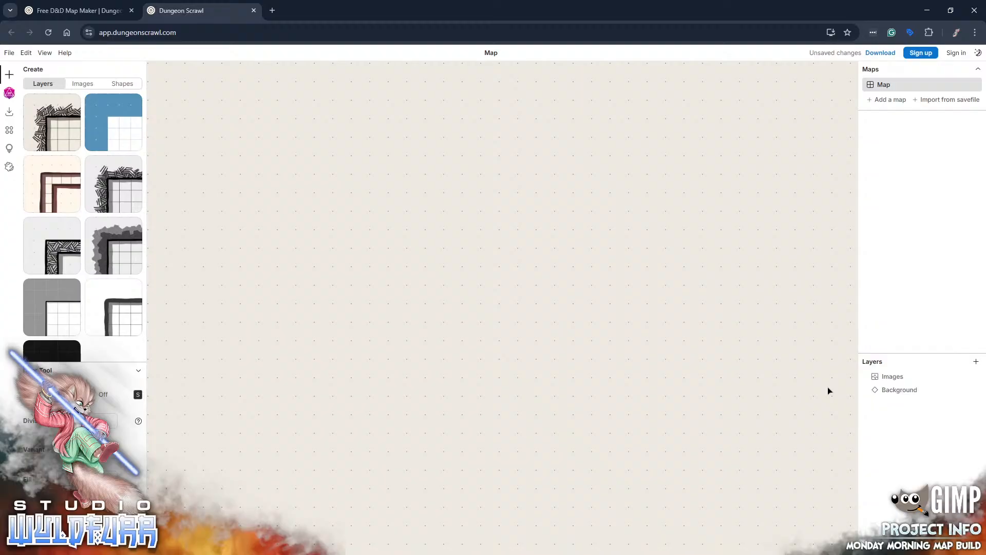
- Switch to File Explorer and open the Sandstone Floor folder inside Raw Art Edition
key(alt+Tab)
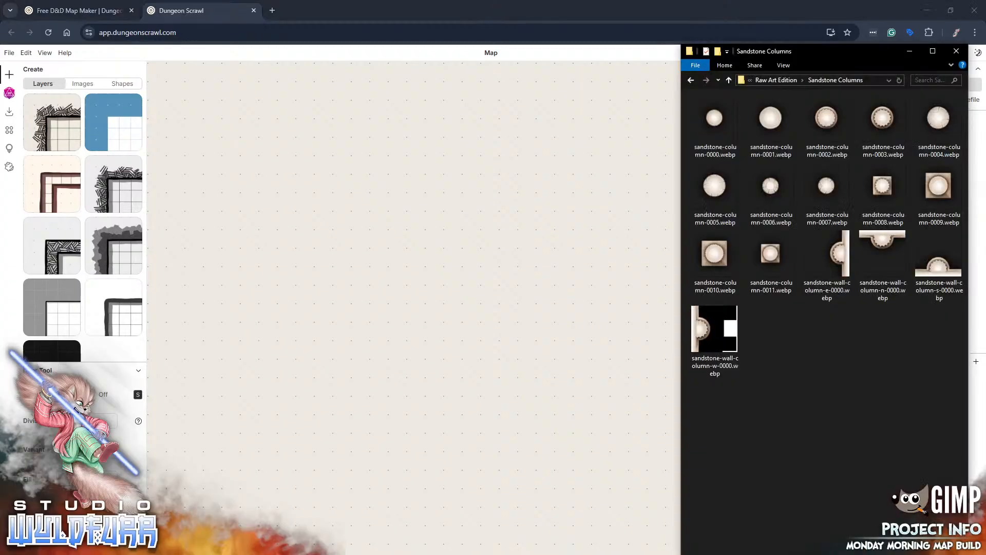
click(776, 80)
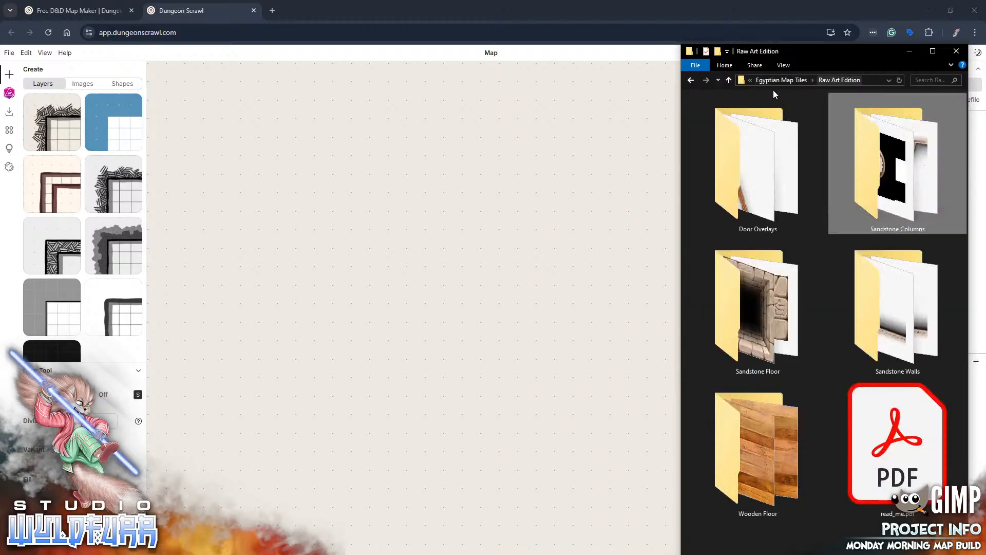
click(763, 306)
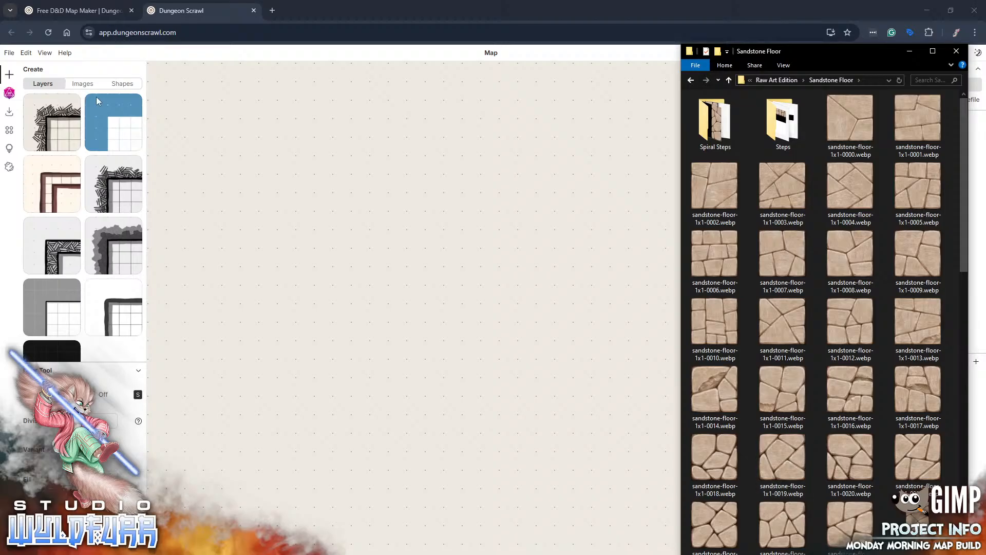
- Return to Dungeon Scrawl and filter the image library to Uploads
click(82, 85)
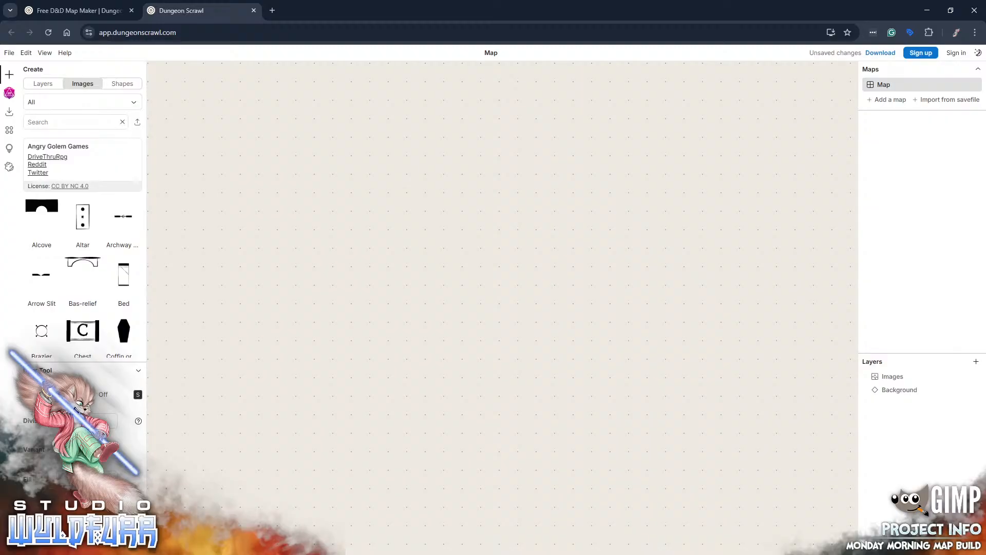
click(131, 106)
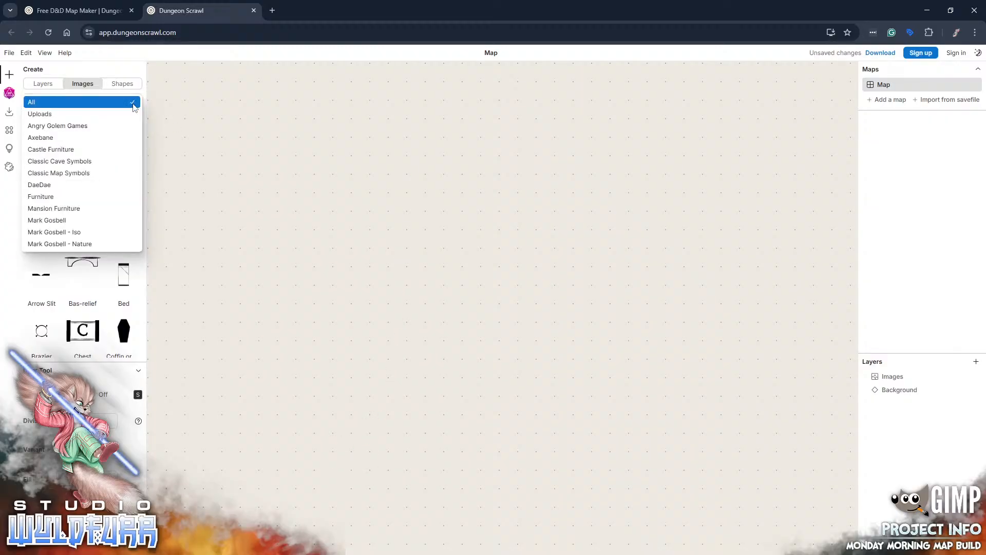
click(54, 114)
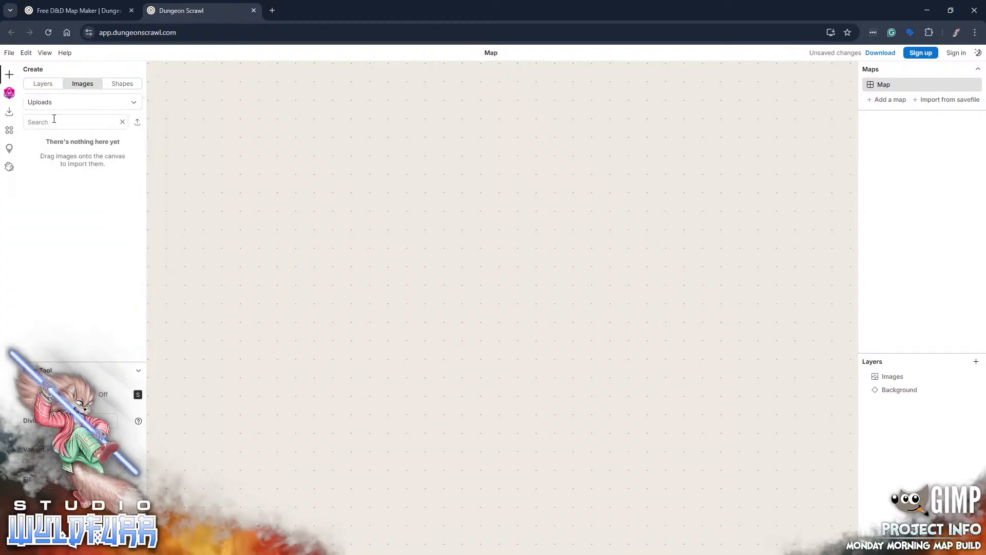
- Import sandstone-floor-1x1-0000.webp from the Sandstone Floor folder onto the map canvas at 180 px per cell
key(alt+Tab)
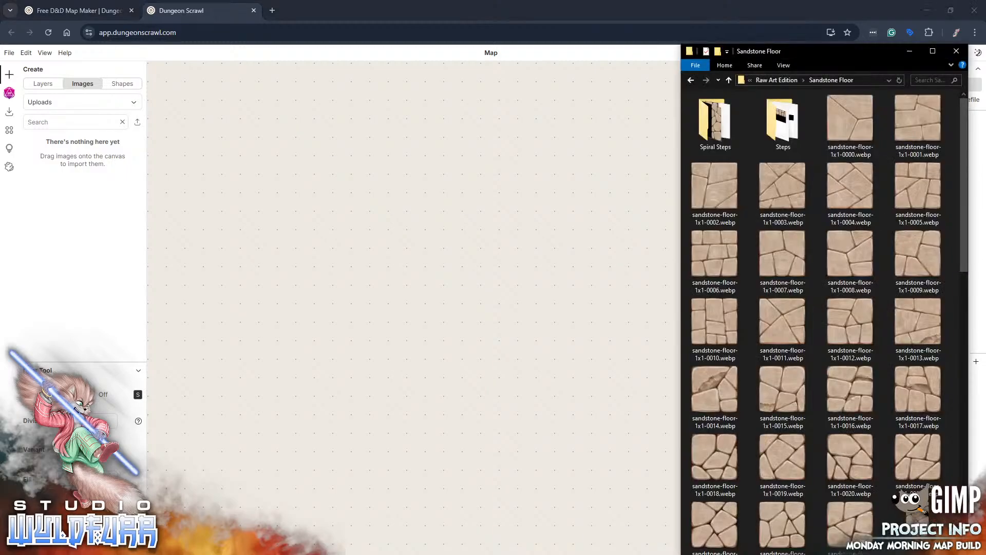
drag(850, 119, 441, 251)
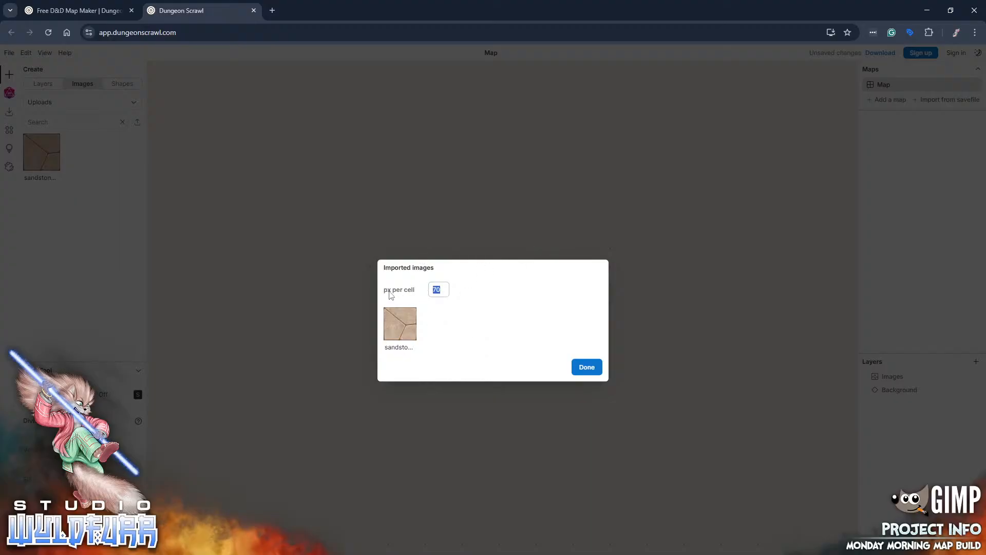
click(437, 289)
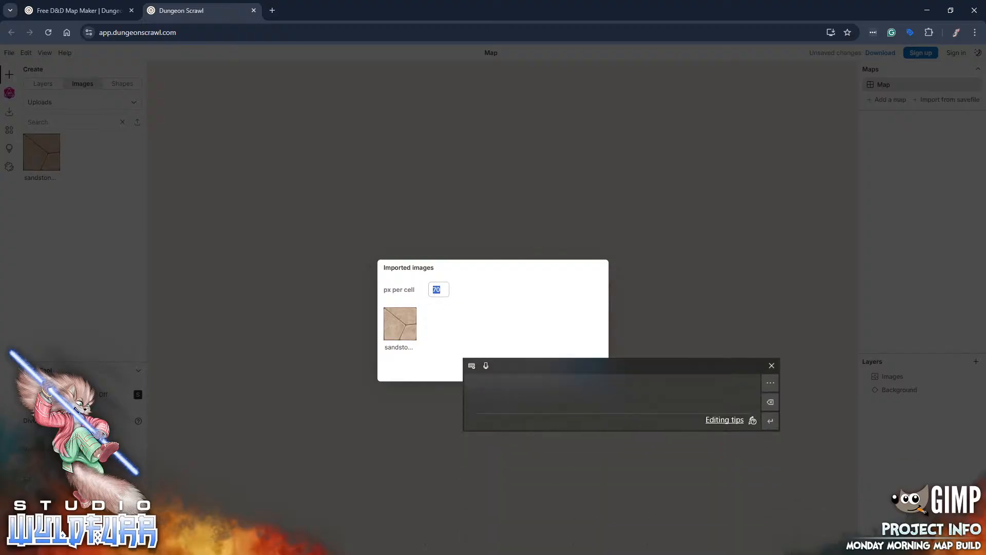
click(436, 304)
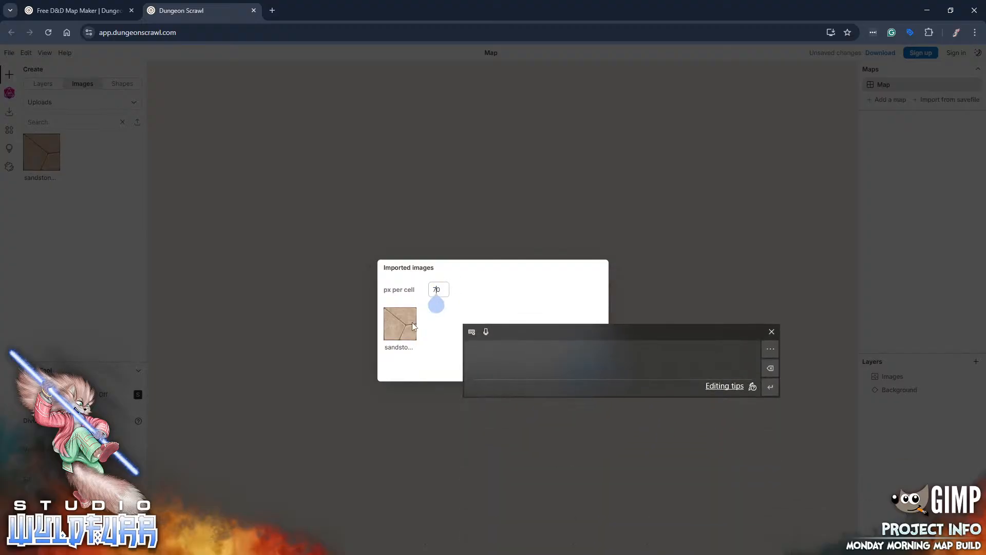
double_click(437, 291)
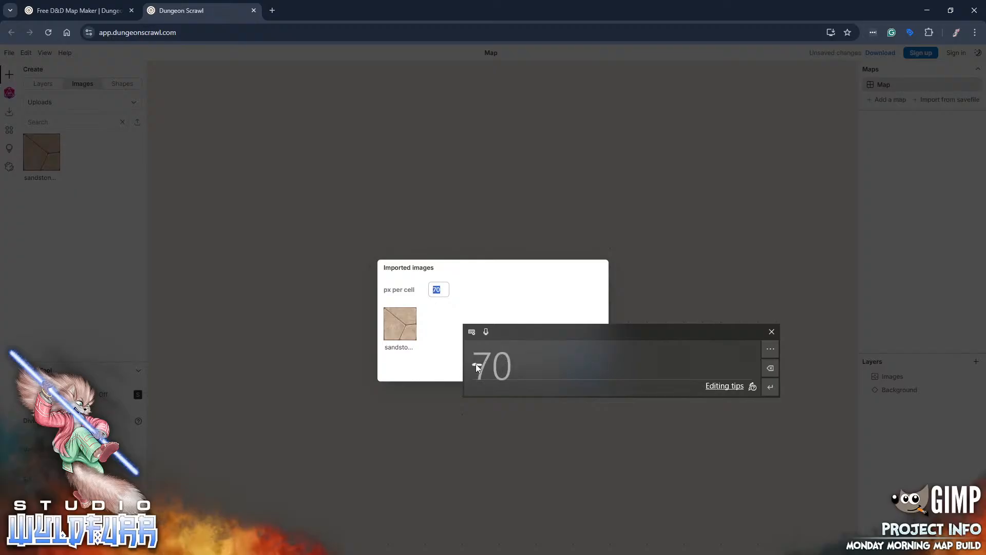
mouse_move(475, 365)
mouse_down()
mouse_move(570, 370)
mouse_move(569, 353)
mouse_up()
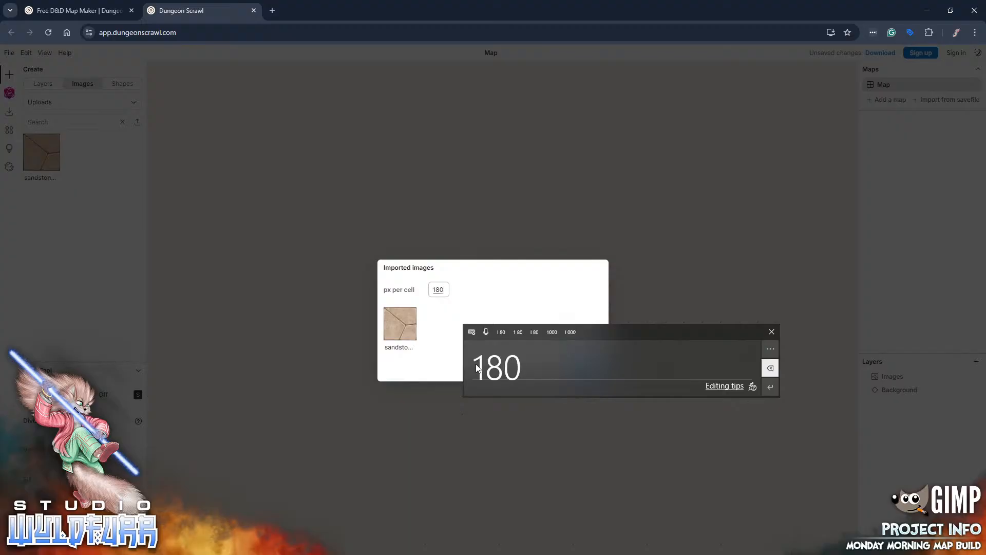
click(770, 387)
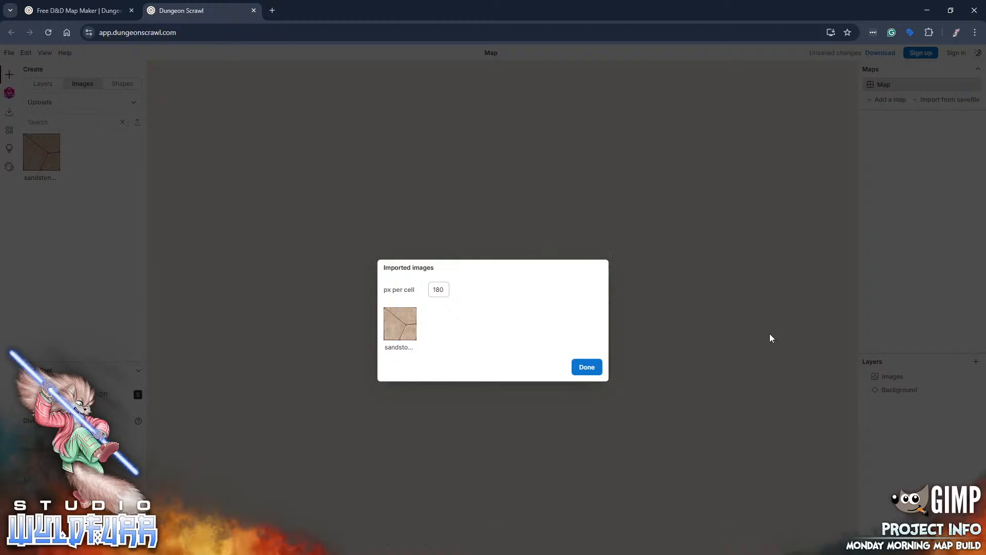
click(582, 368)
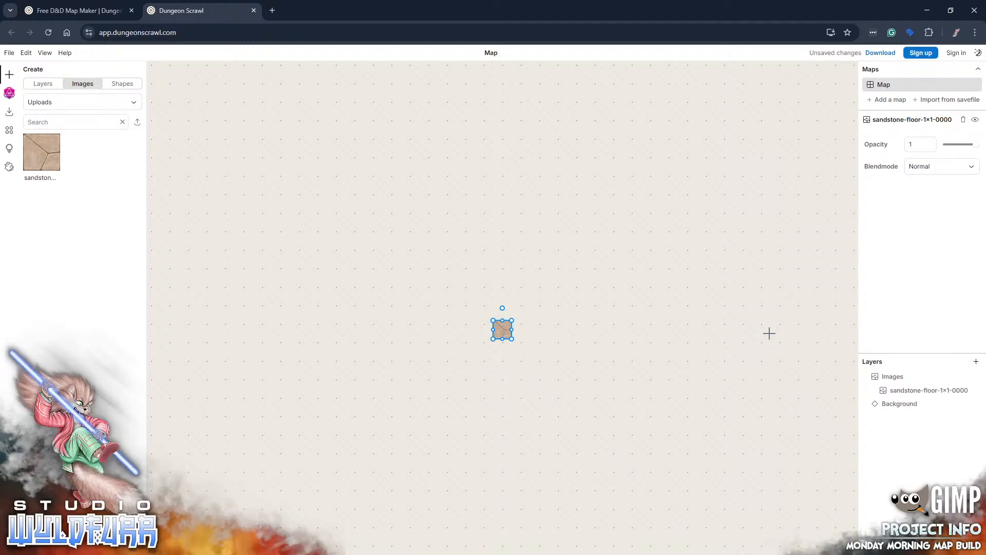
- Shift the sandstone floor tile half a cell east and half a cell south to line it up with the grid dots
scroll(470, 323, up, 2)
scroll(472, 321, up, 5)
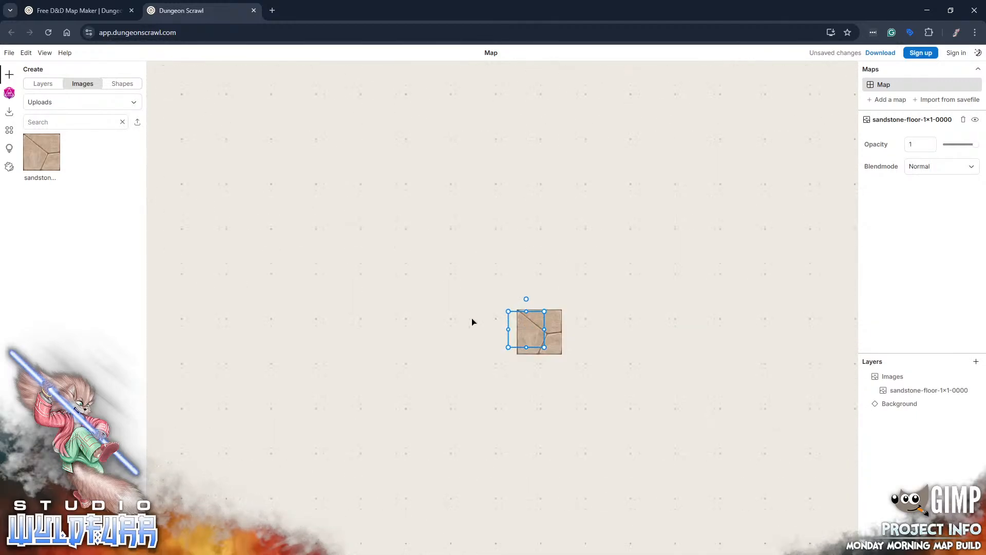
scroll(471, 322, down, 5)
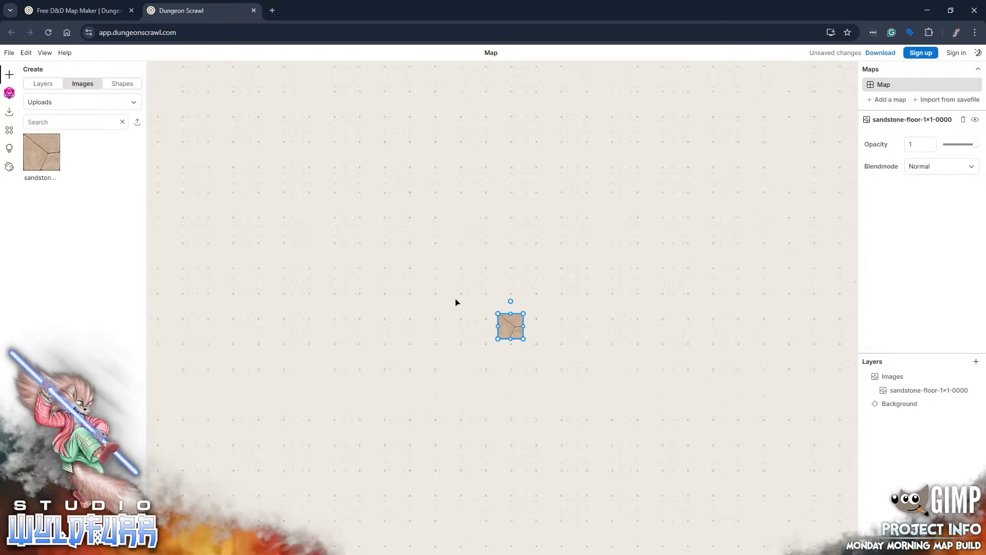
mouse_move(510, 326)
mouse_down()
mouse_move(517, 337)
mouse_move(524, 325)
mouse_up()
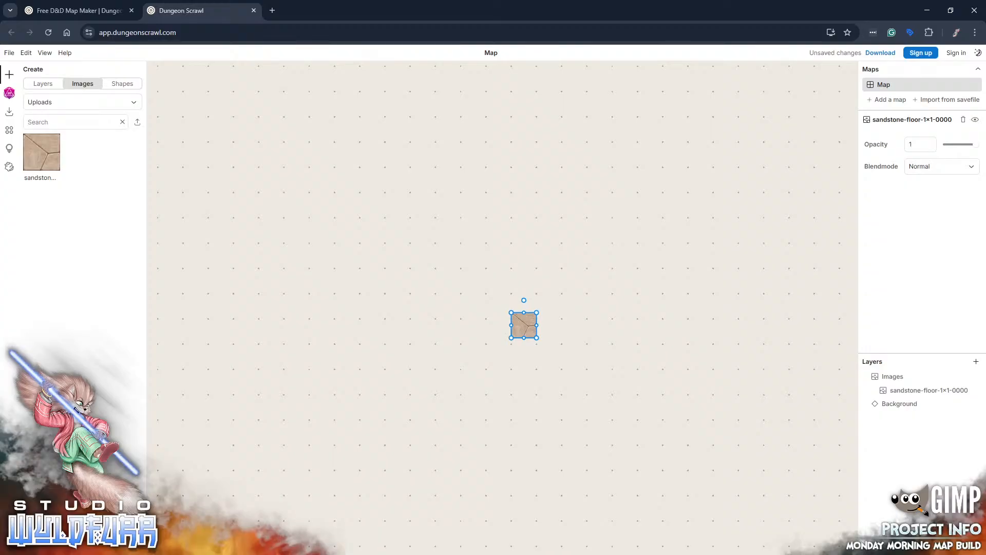
key(Down)
key(Up)
key(Down)
right_click(526, 333)
click(456, 298)
click(456, 299)
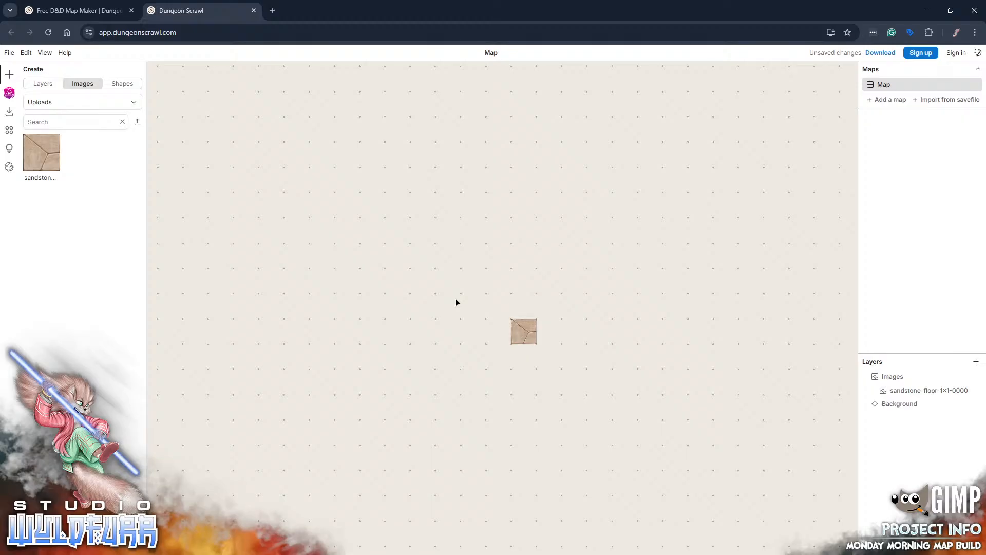
- Try moving the sandstone floor tile to several nearby positions to test how it snaps to the grid
click(524, 331)
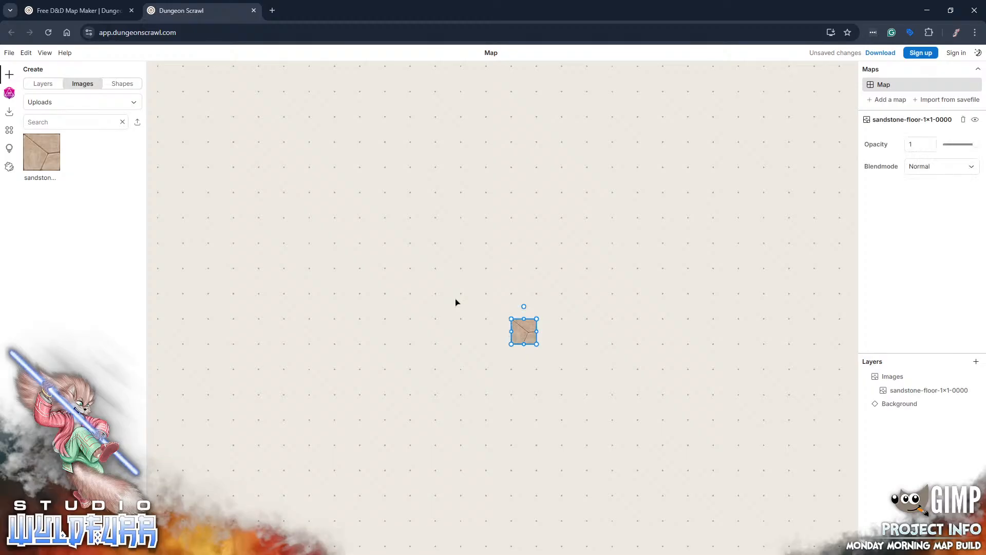
mouse_move(524, 331)
mouse_down()
mouse_move(543, 318)
mouse_move(524, 344)
mouse_up()
drag(517, 340, 553, 318)
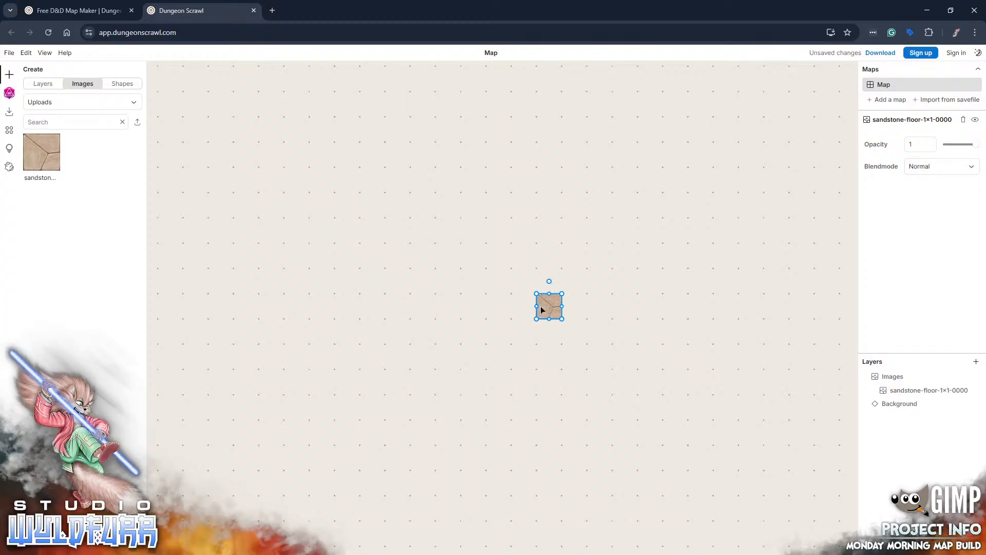
drag(540, 306, 502, 394)
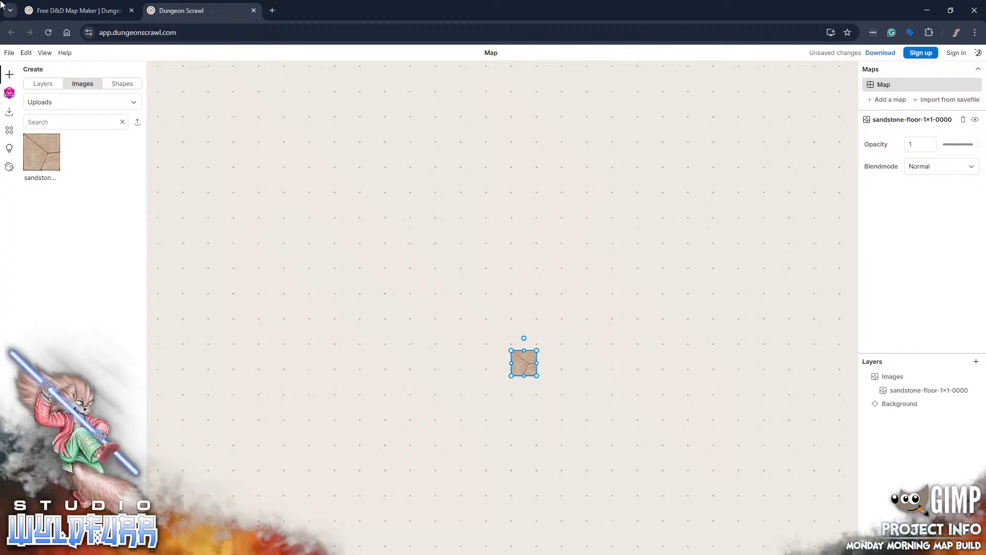
- Move the sandstone floor tile two cells west and align it exactly within a grid square
scroll(473, 294, down, 2)
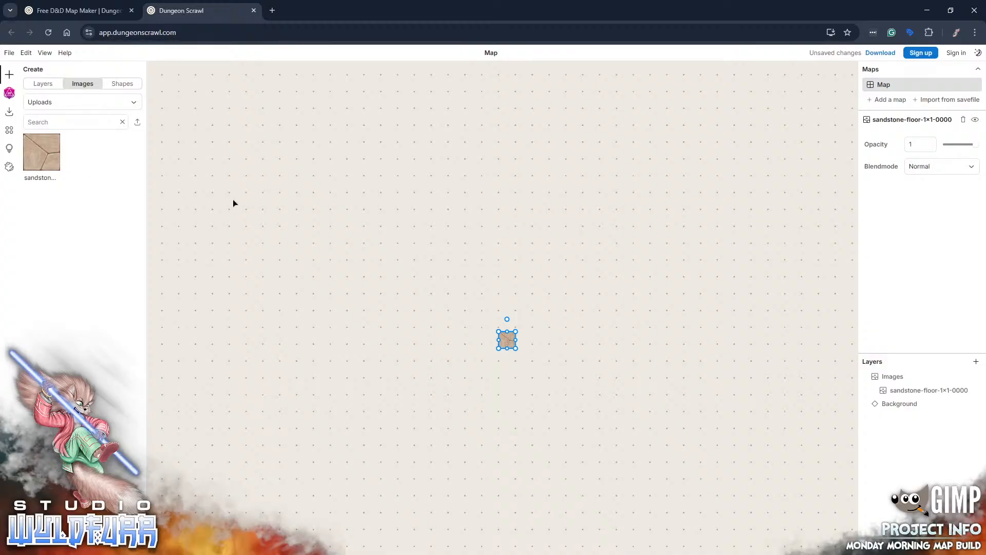
scroll(467, 360, up, 3)
scroll(465, 365, up, 1)
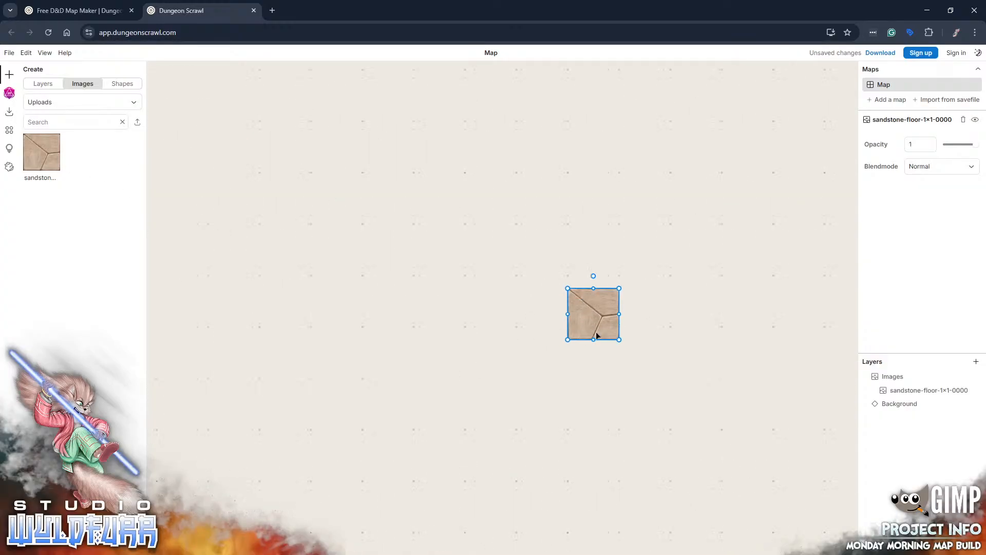
drag(597, 335, 493, 313)
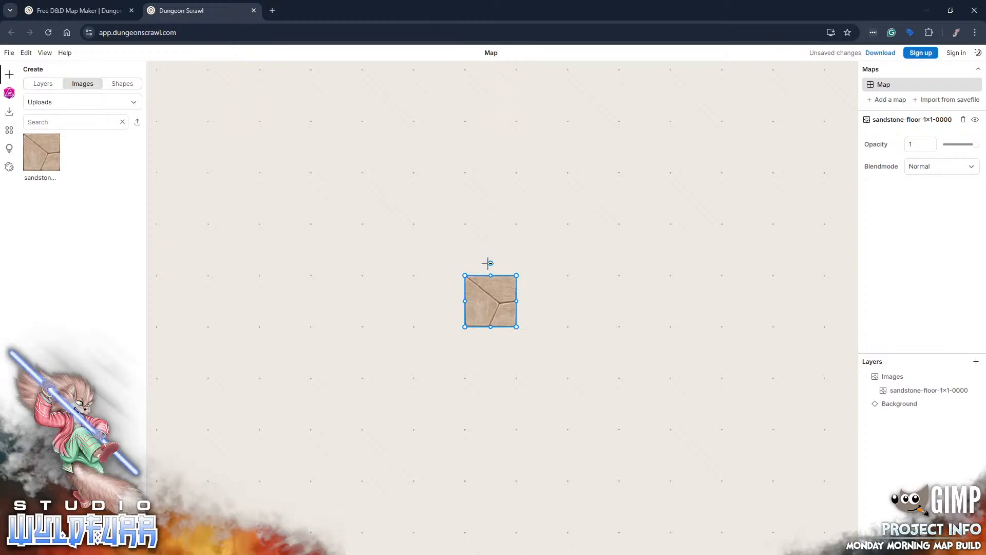
- Try the sandstone floor tile's transform handles and delete the sandstone-floor-1x1-0000 layer from the Images group
drag(491, 262, 533, 316)
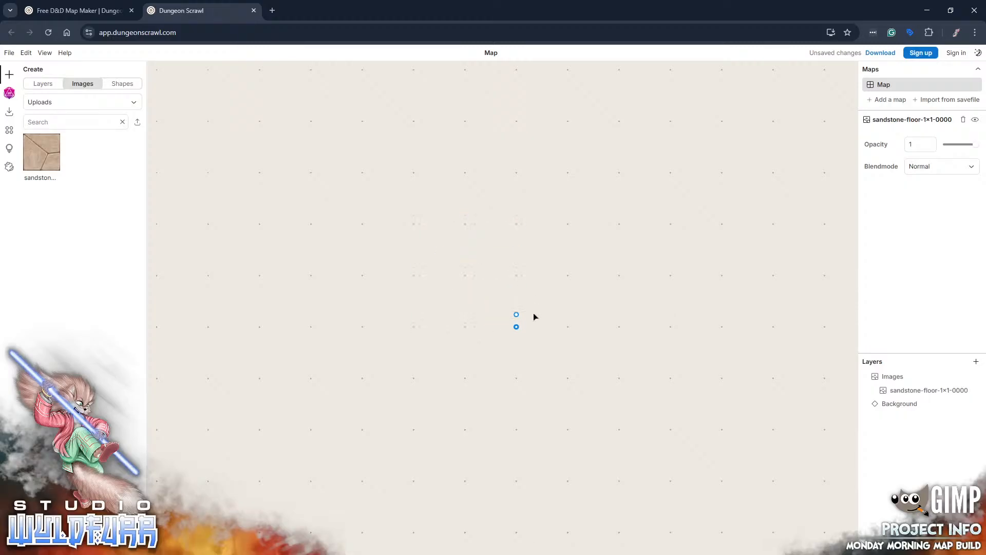
click(386, 239)
click(892, 378)
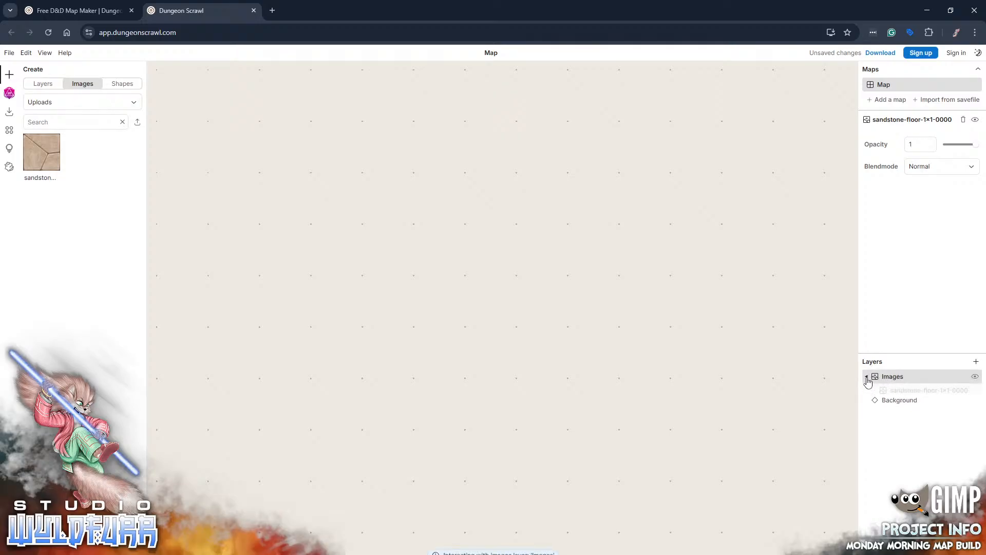
click(927, 392)
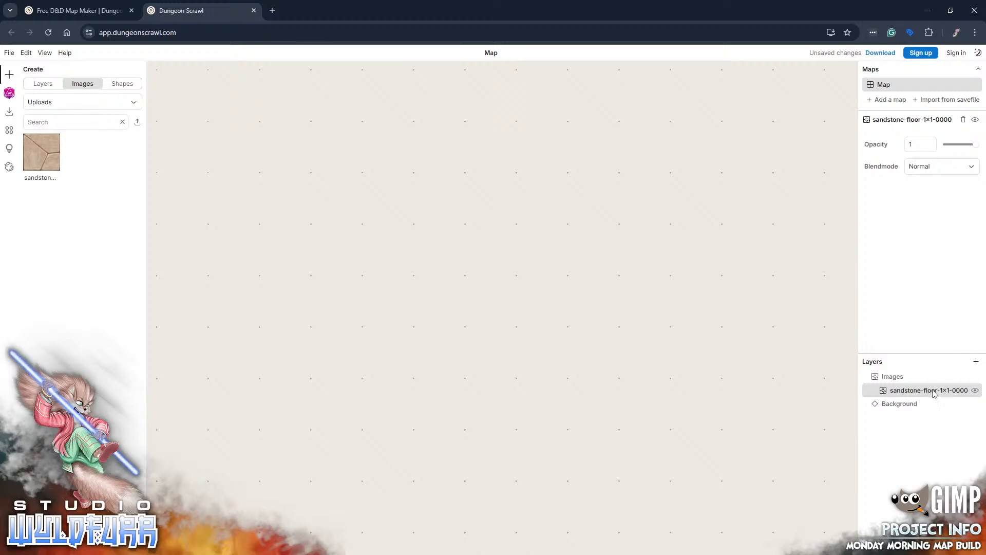
right_click(933, 393)
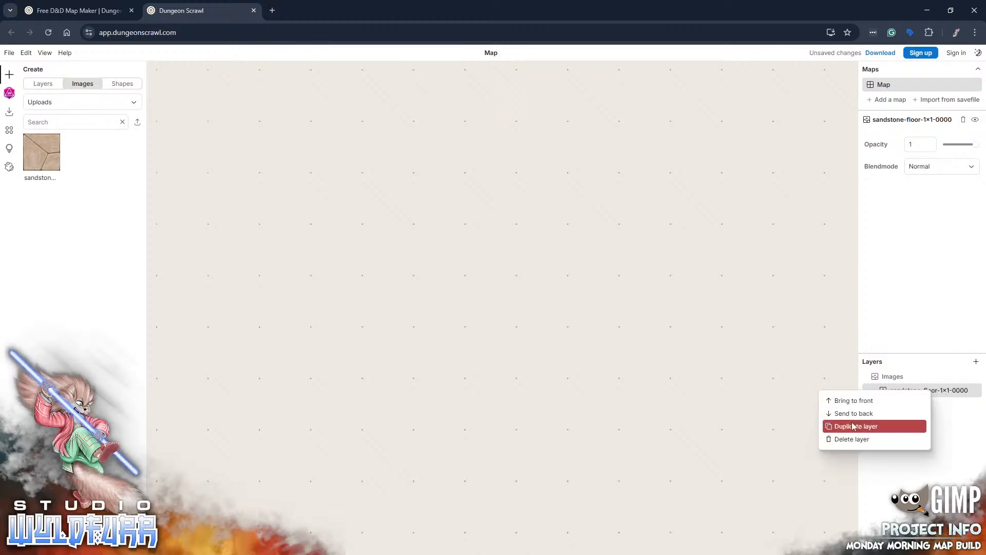
click(854, 440)
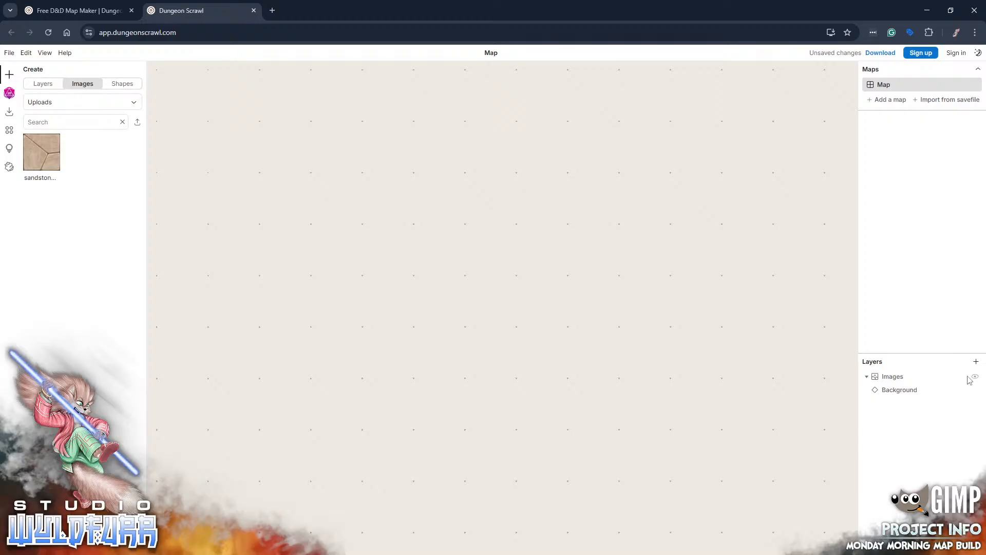
- Add a new folder to the layer stack and delete the empty Images layer
click(975, 361)
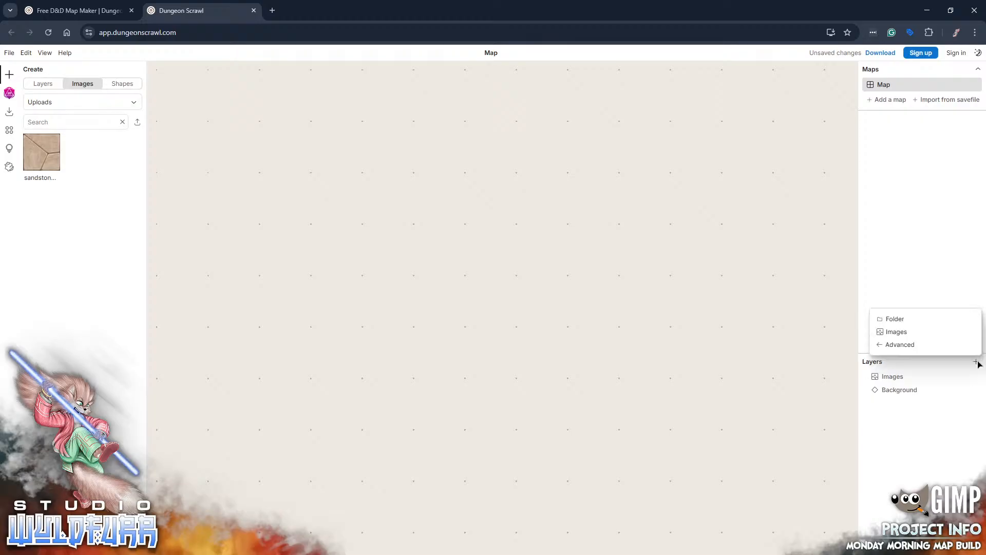
click(896, 323)
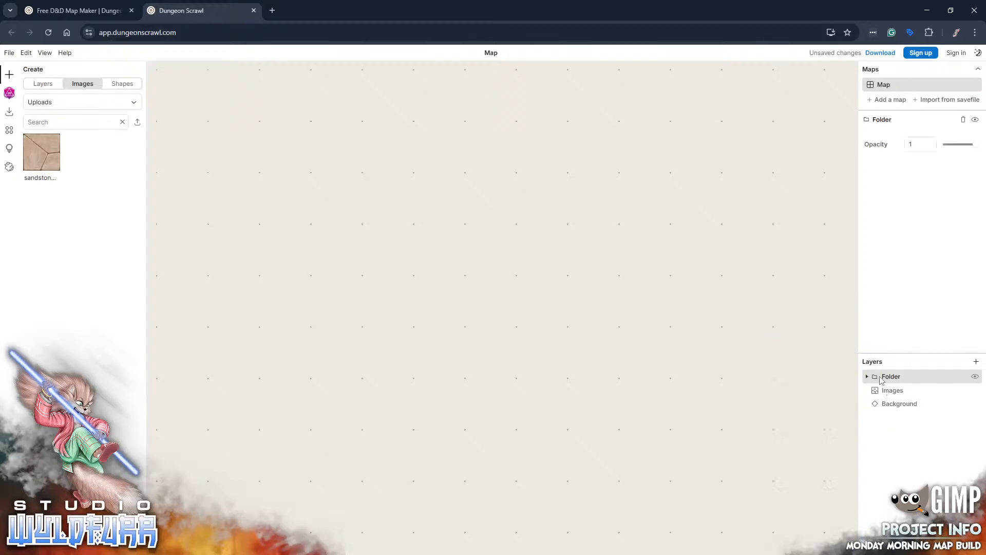
click(894, 392)
right_click(893, 393)
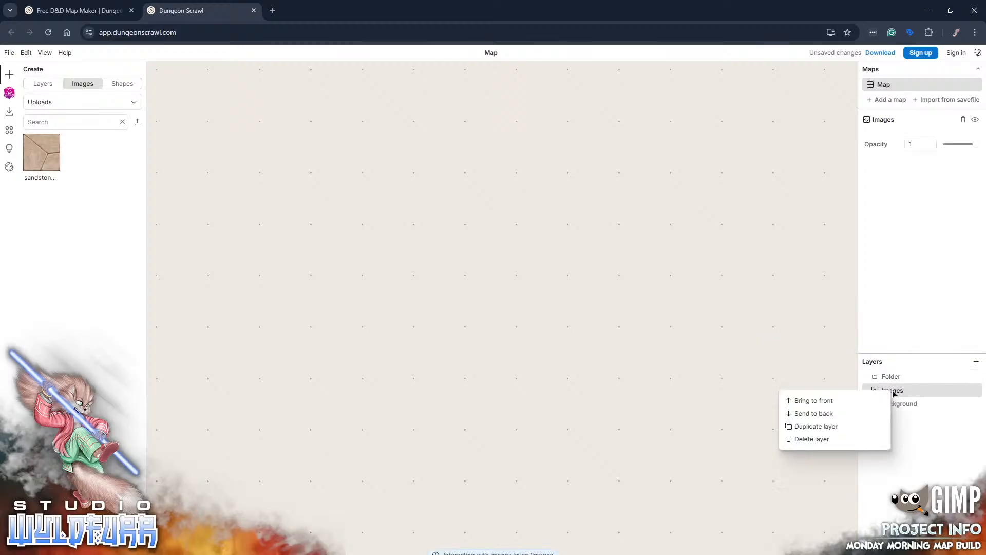
click(825, 438)
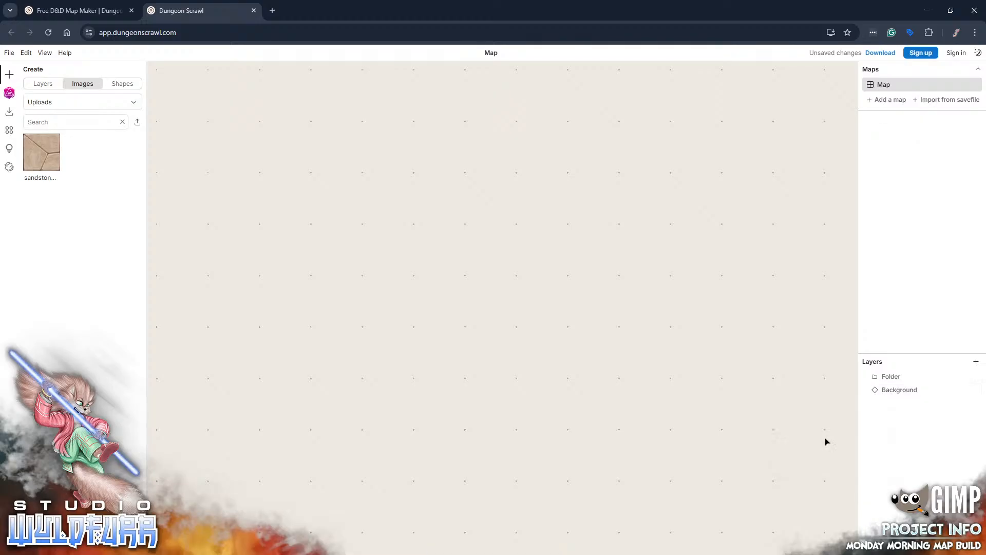
- Try to bring up the layer options for the Background layer
click(883, 397)
right_click(894, 392)
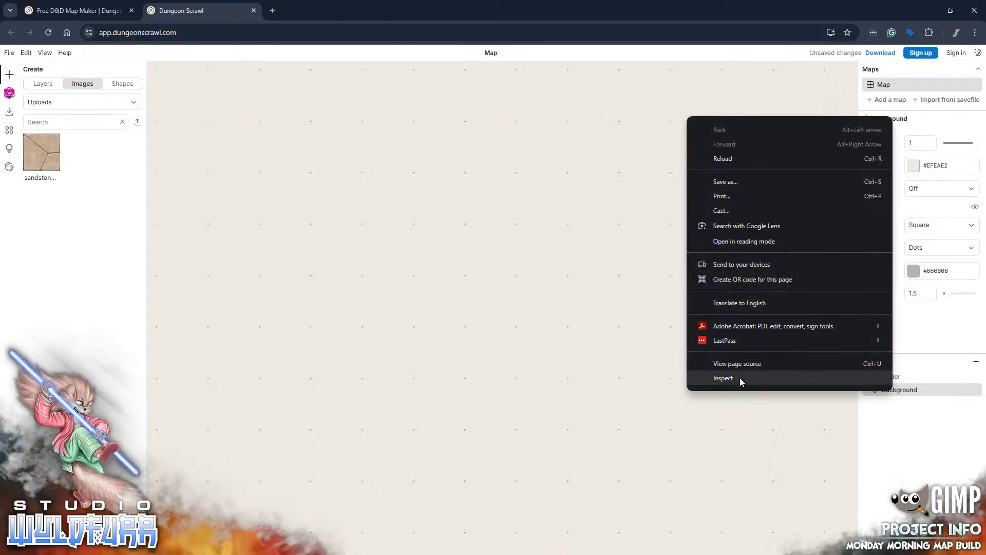
click(888, 409)
right_click(890, 398)
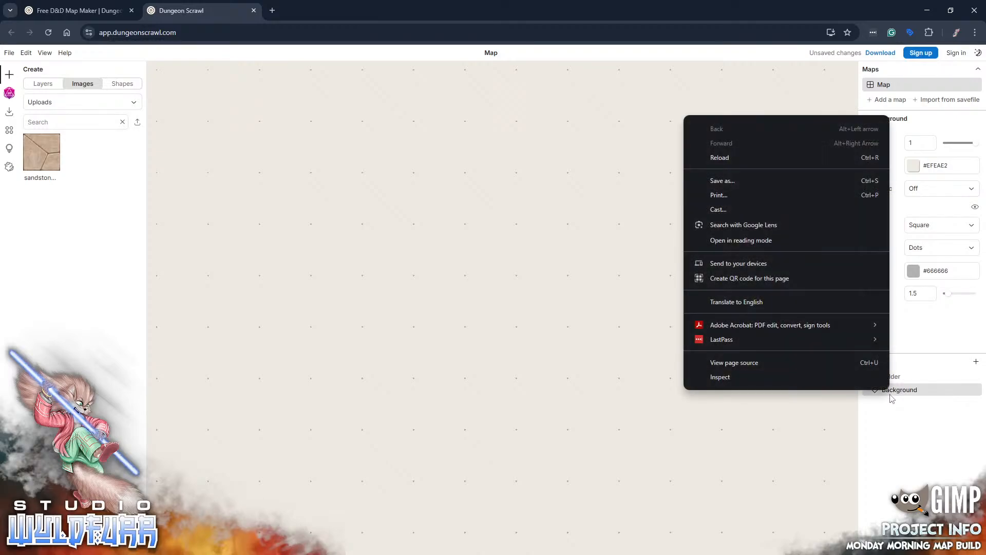
click(894, 400)
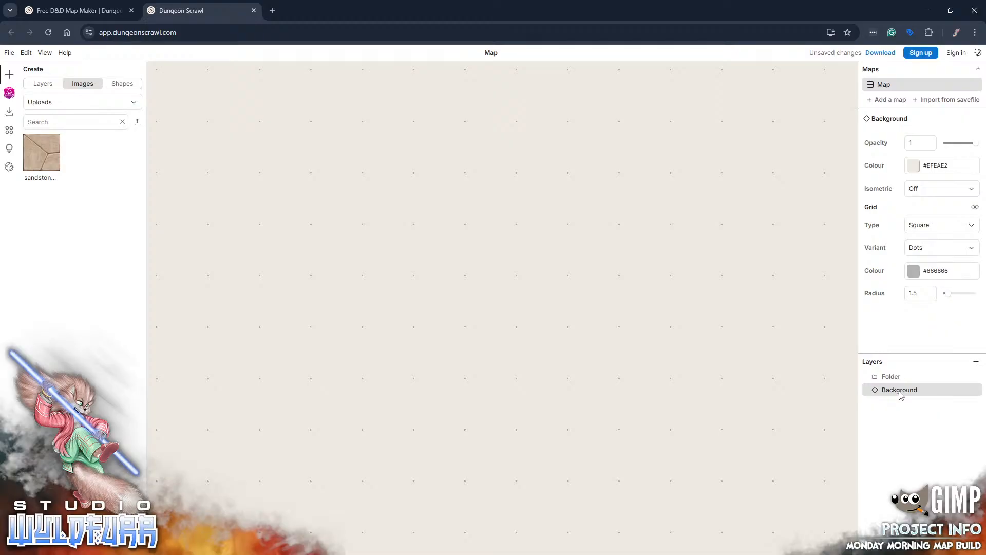
- Expand the new folder and import sandstone-floor-1x1-0001.webp from the Sandstone Floor folder at 180 px per cell
click(869, 378)
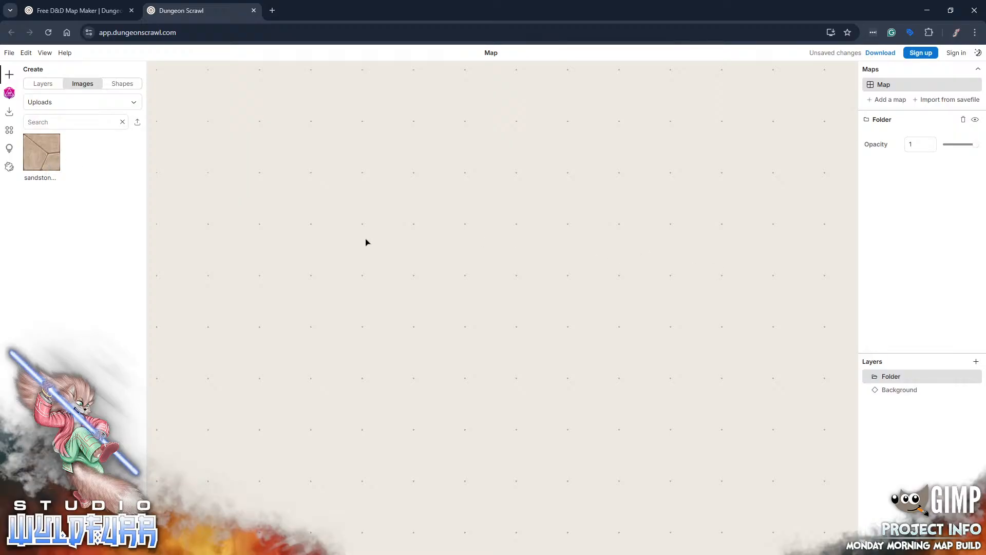
key(alt+Tab)
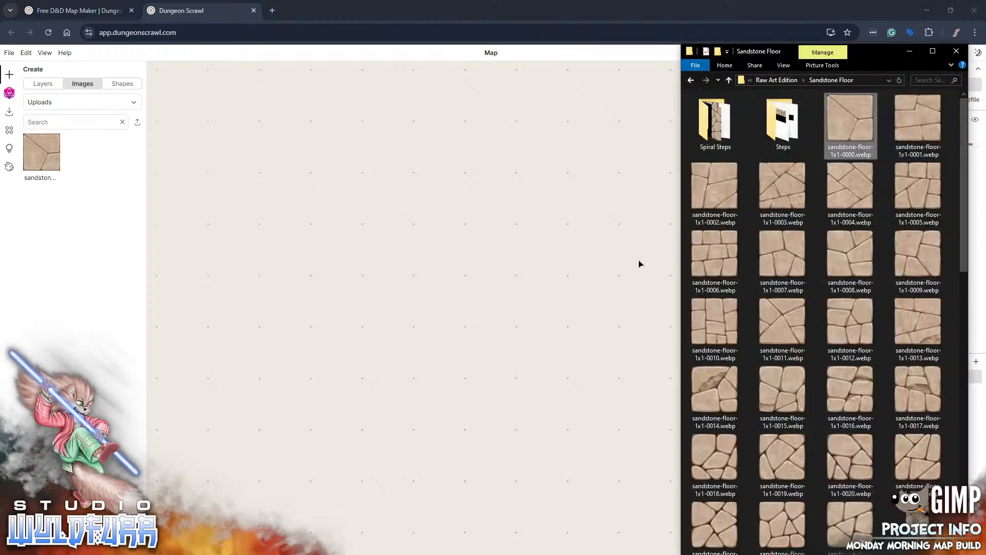
drag(912, 116, 403, 199)
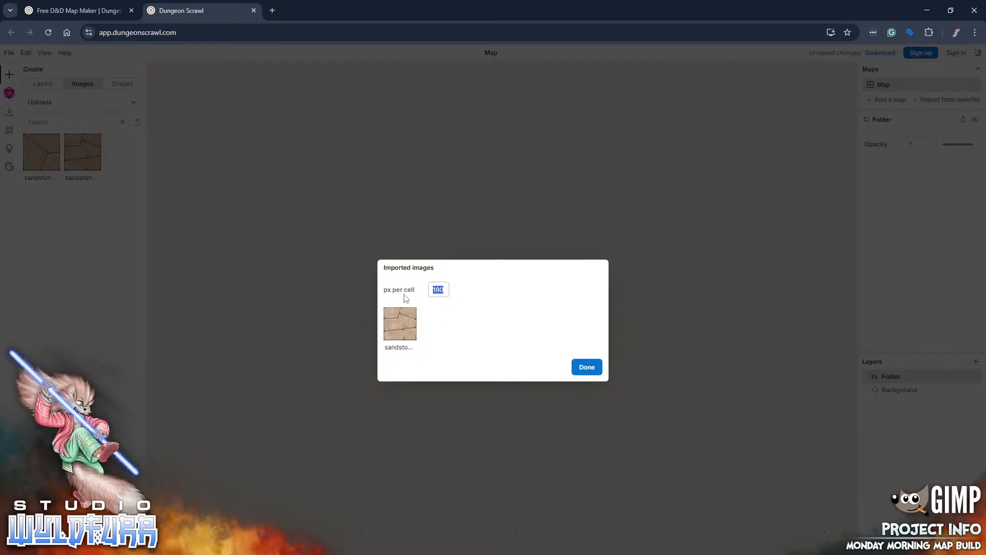
click(587, 367)
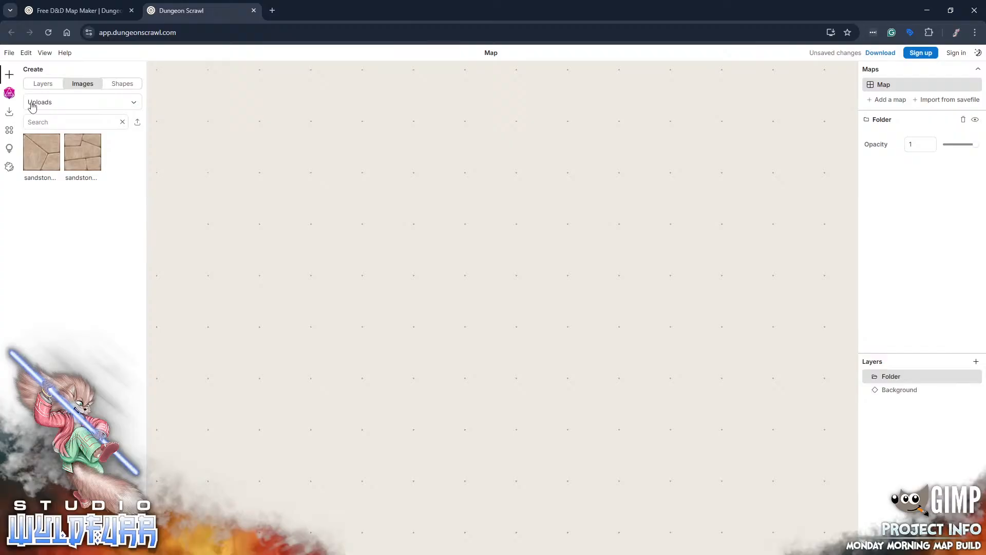
- Place the sandstone-floor-1x1-0001 and 0000 tiles side by side on the grid, with 0000 to the east
click(83, 161)
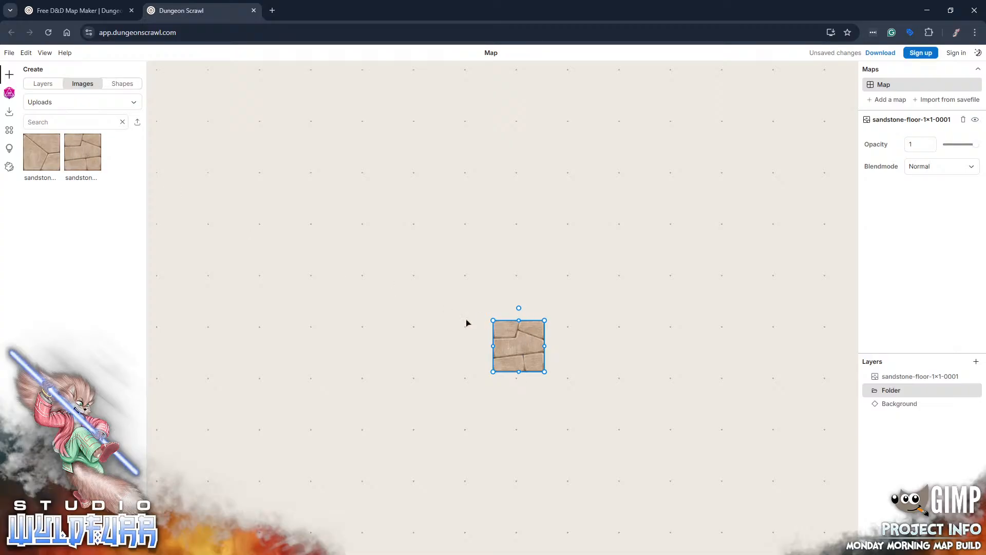
mouse_move(534, 362)
mouse_down()
mouse_move(506, 392)
mouse_move(519, 356)
mouse_move(505, 368)
mouse_move(503, 355)
mouse_move(537, 348)
mouse_up()
click(45, 154)
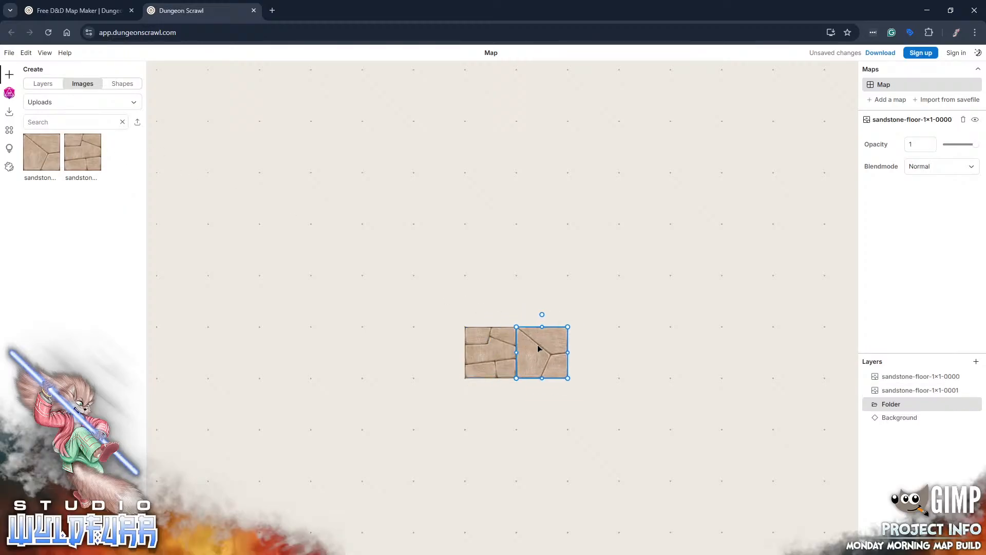
- Move both sandstone floor tile layers into the folder and rename the folder as Floor
click(896, 393)
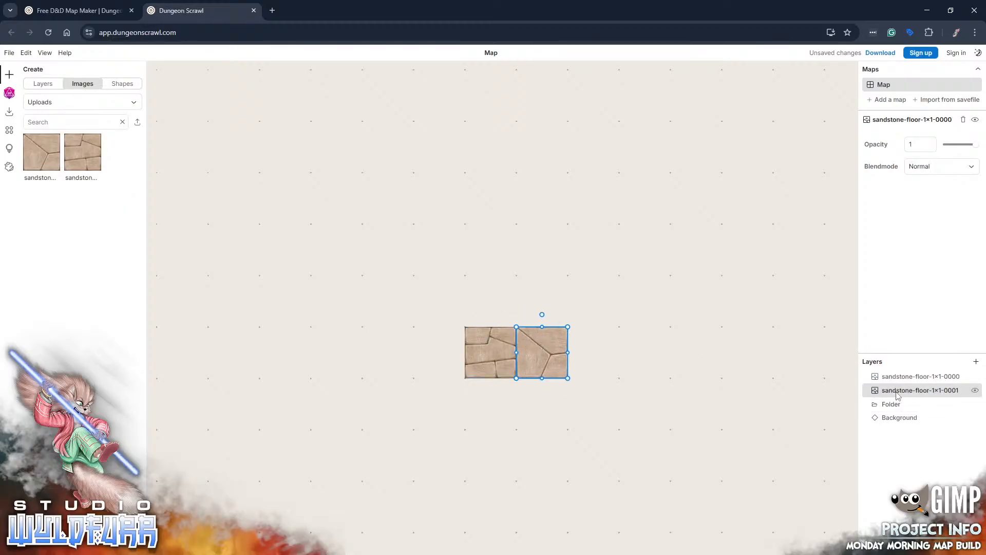
mouse_move(890, 392)
mouse_down()
mouse_move(891, 406)
mouse_move(891, 395)
mouse_up()
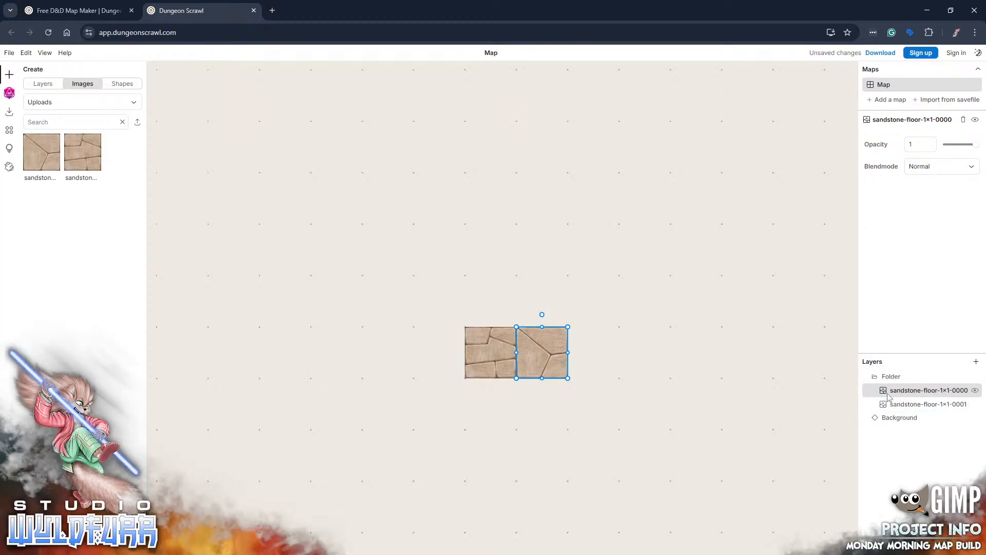
double_click(886, 380)
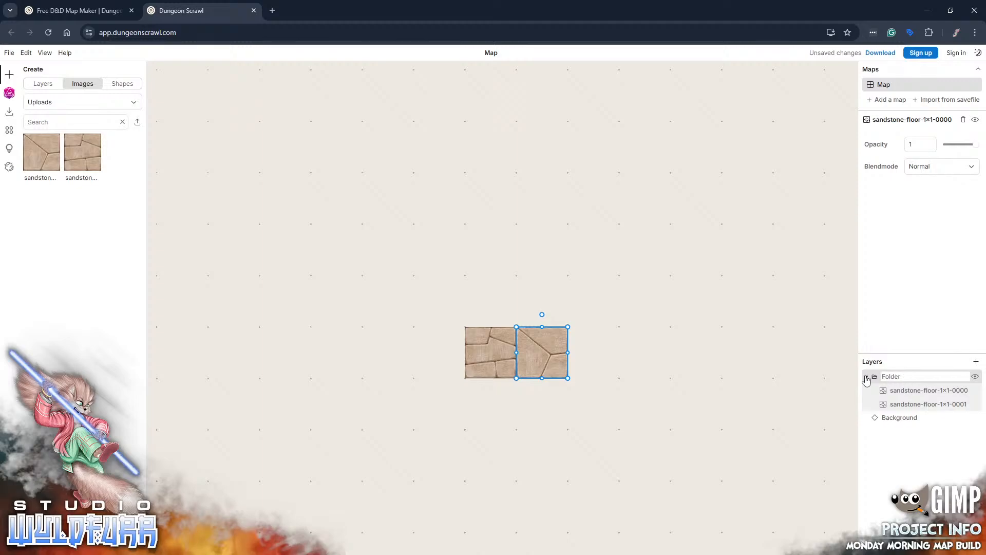
text(Floor)
key(Return)
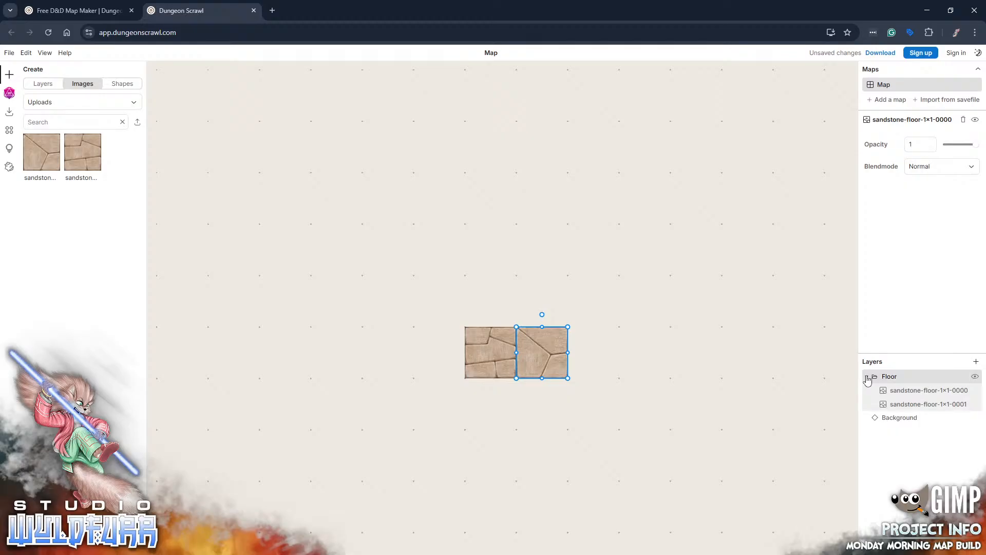
- Add a second layer folder above Floor and name it Walls
click(975, 363)
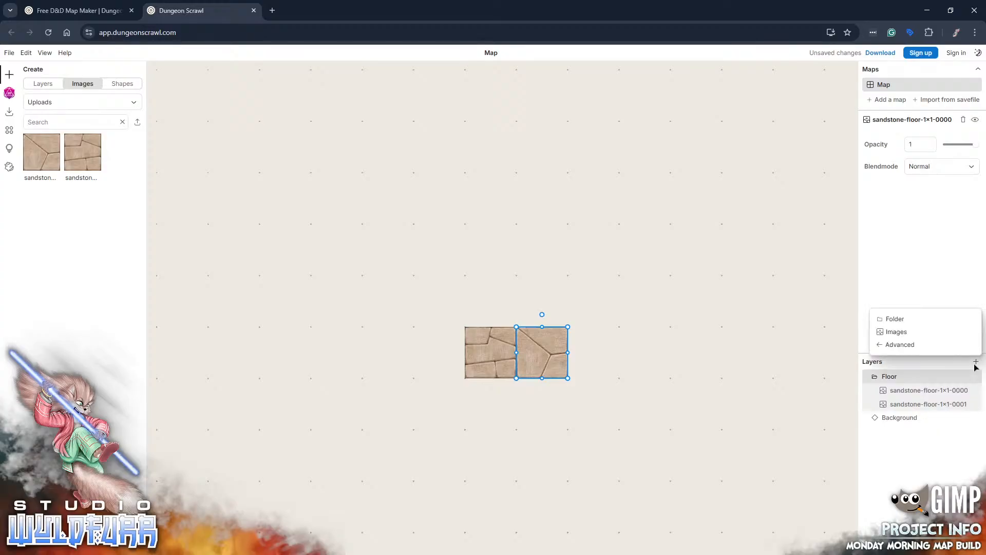
click(884, 320)
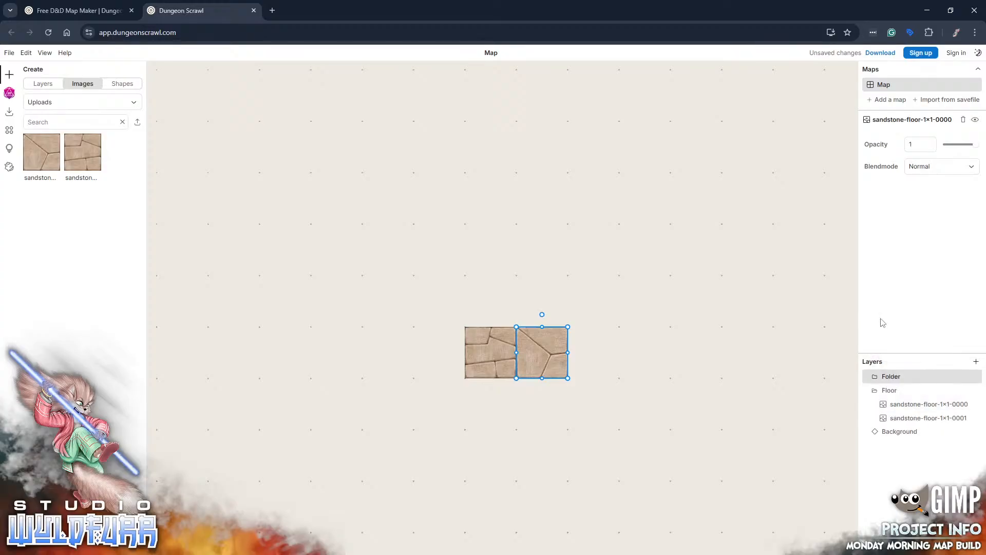
double_click(883, 378)
text(W)
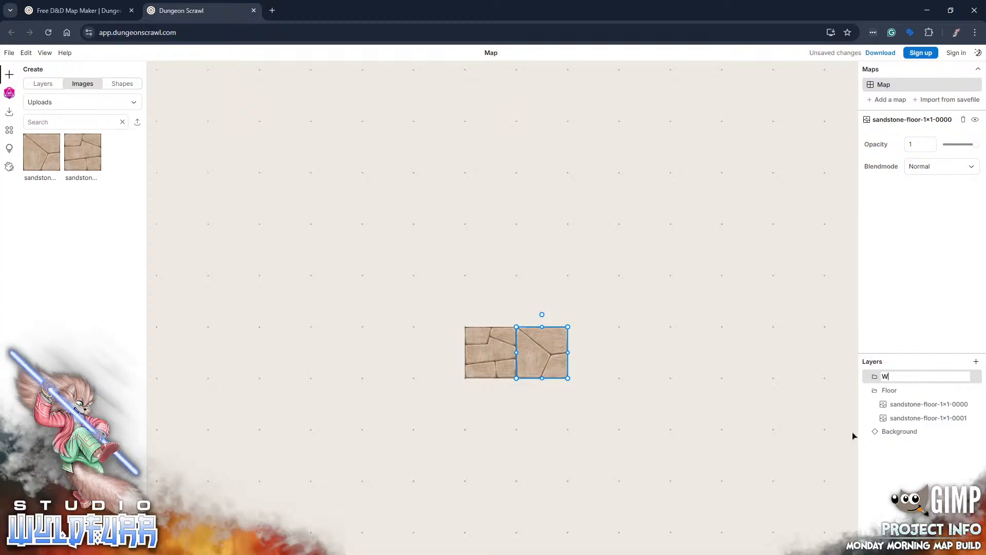
text(alls)
key(Return)
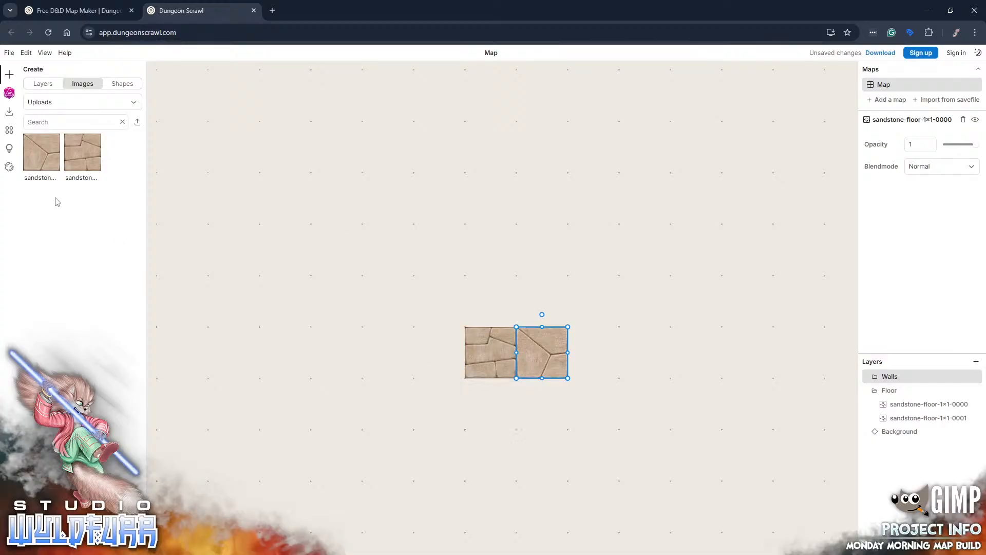
click(92, 103)
click(91, 103)
right_click(60, 272)
click(57, 235)
click(134, 102)
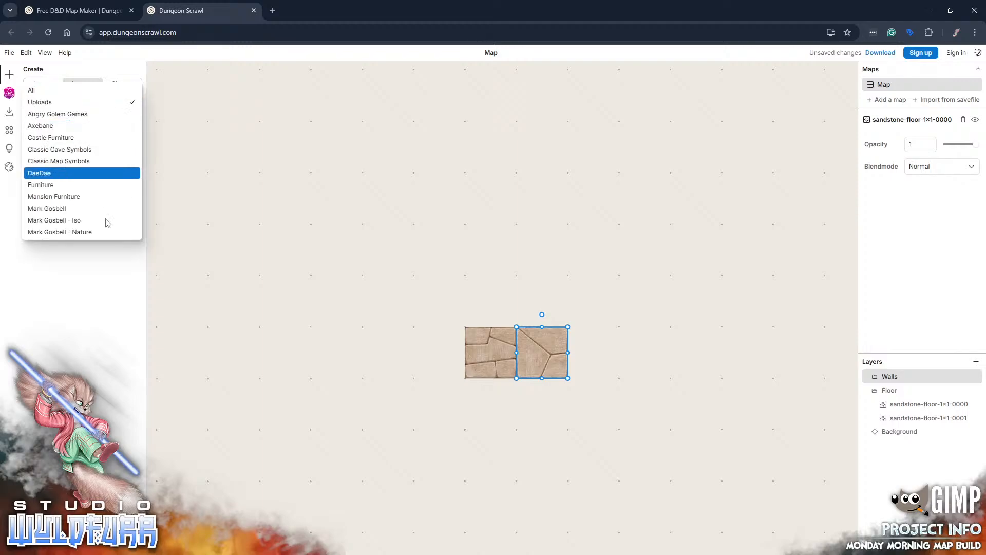
click(82, 331)
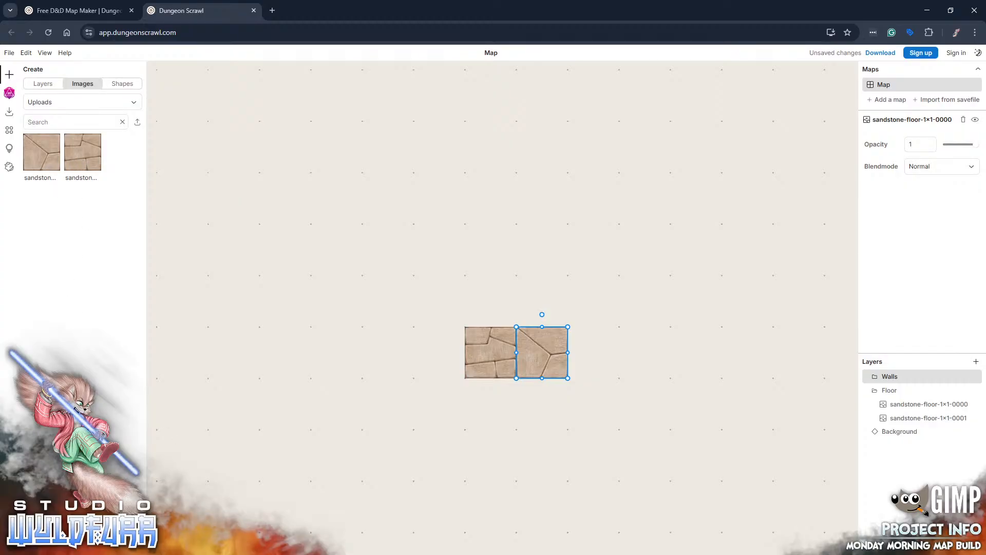
- Import sandstone-floor-1x1-0002.webp at 180 px per cell and place it in the cell directly east of the two floor tiles
key(alt+Tab)
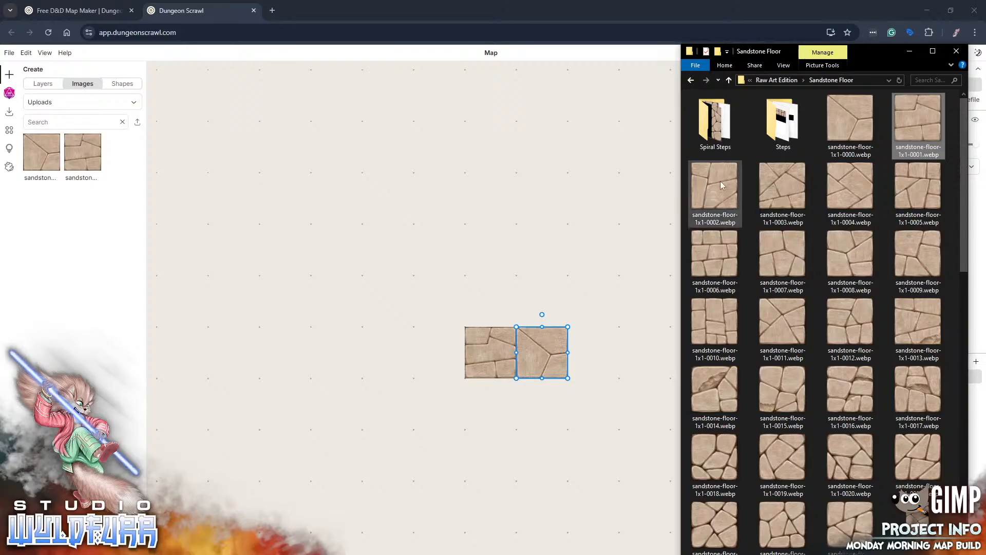
drag(720, 180, 487, 190)
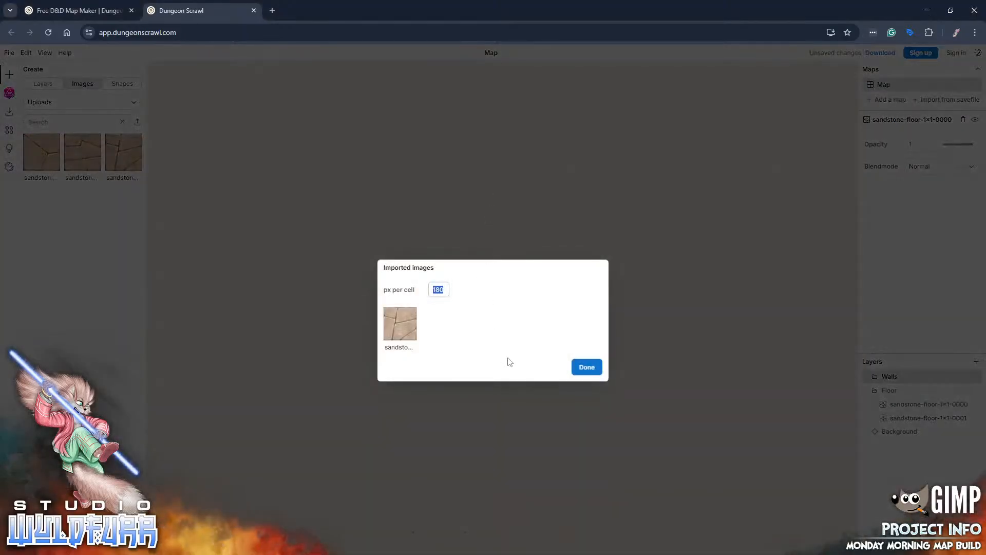
click(587, 367)
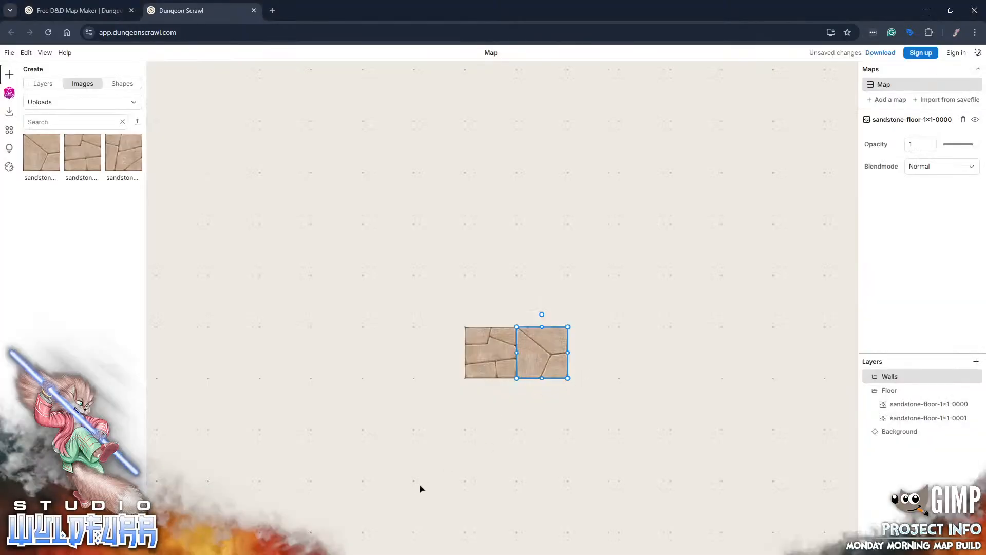
click(124, 157)
drag(504, 353, 603, 361)
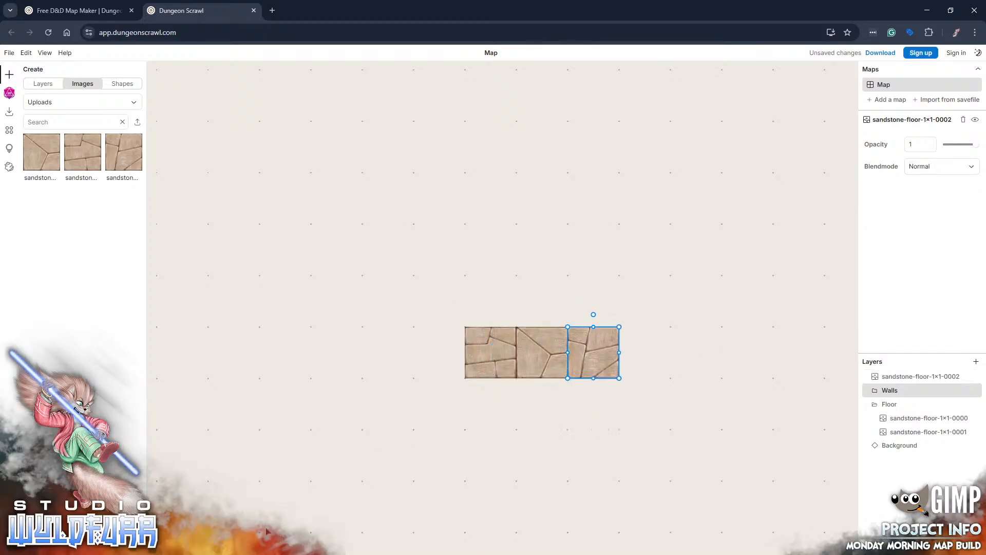
- Import sandstone-floor-1x1-0003.webp from the Sandstone Floor folder at 180 px per cell
key(alt+Tab)
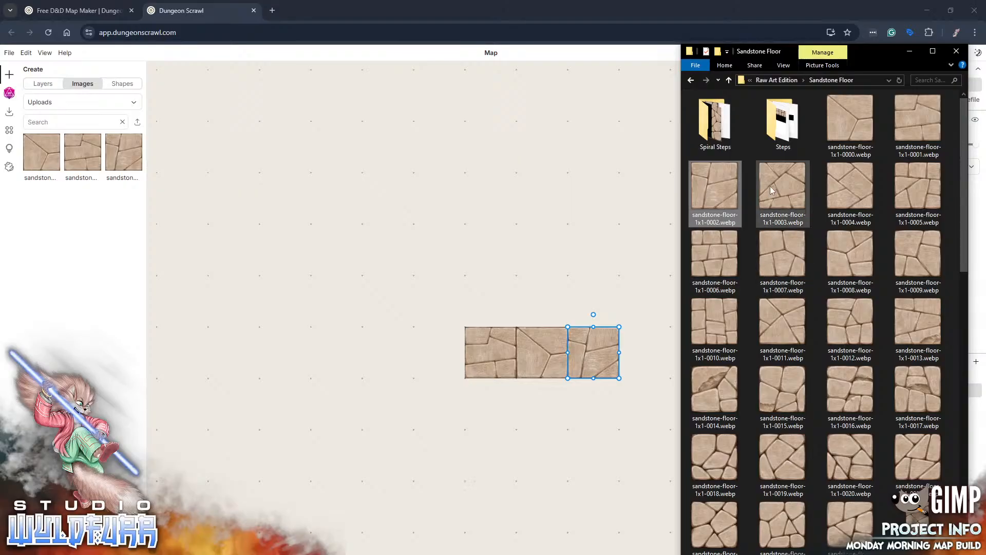
drag(790, 185, 492, 200)
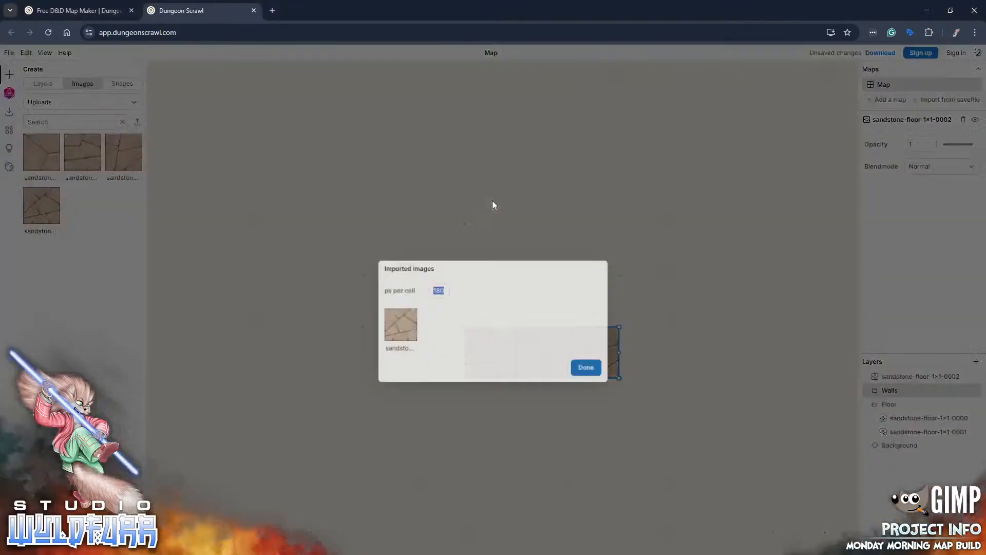
click(588, 370)
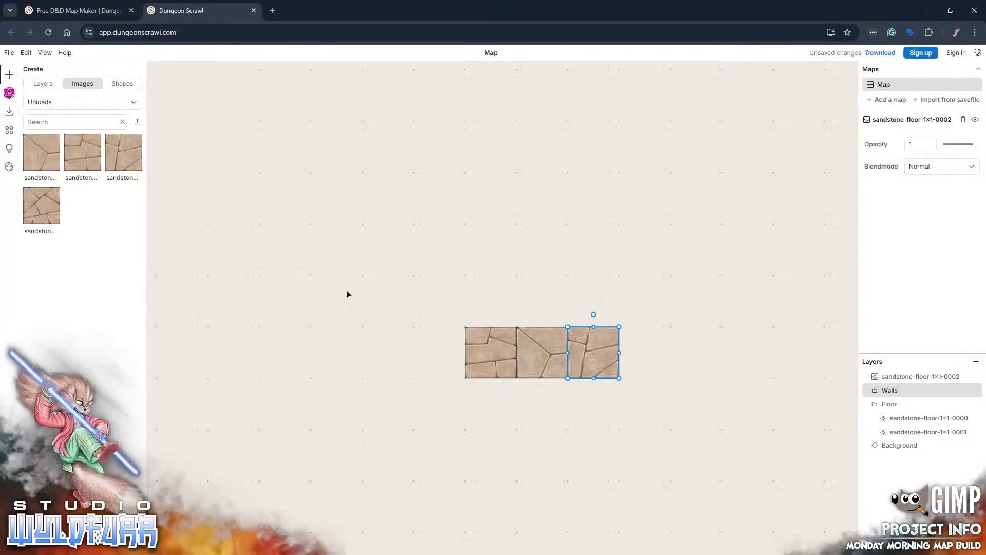
- Place the sandstone-floor-1x1-0003 tile at the second row's west end, then import sandstone-floor-1x1-0004.webp at 180 px per cell directly east of it
click(31, 207)
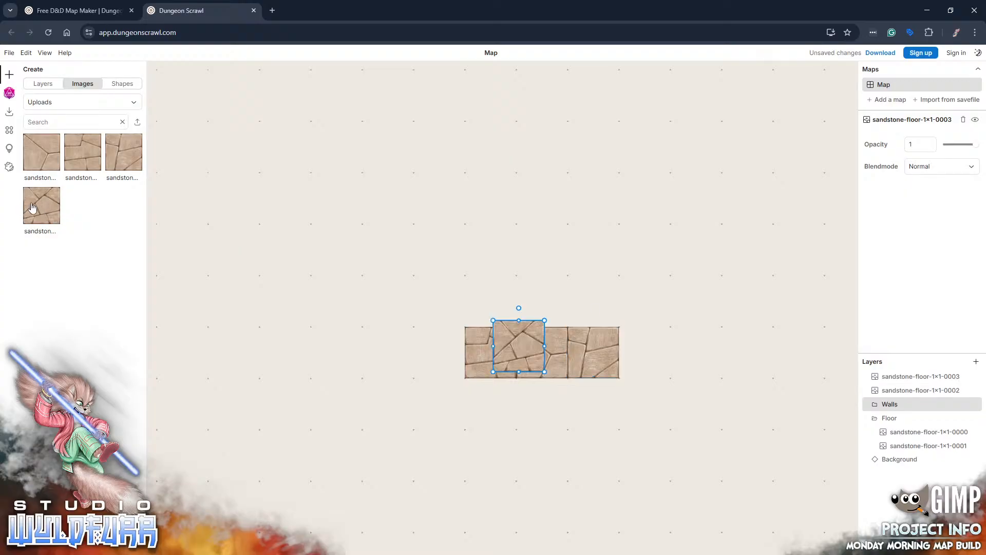
drag(520, 365, 494, 401)
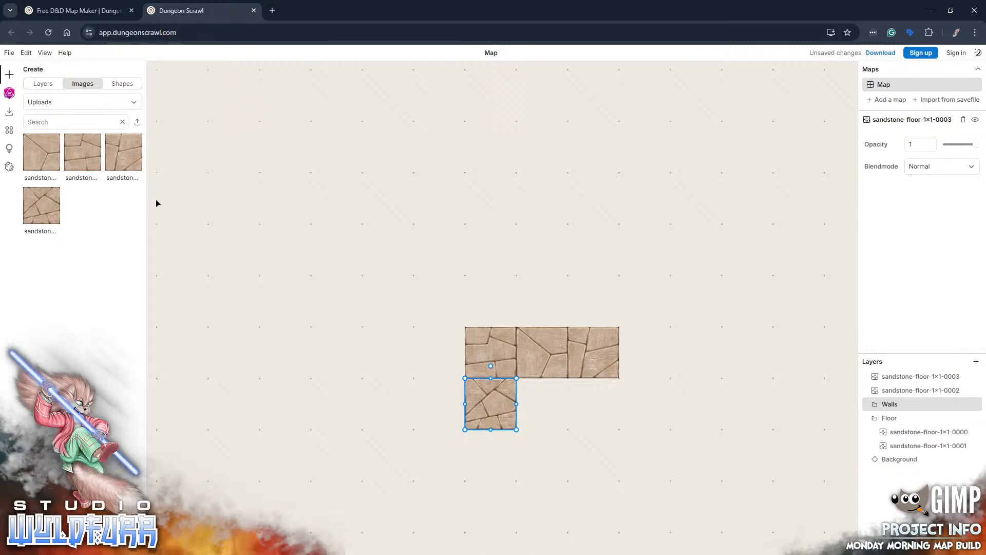
key(alt+Tab)
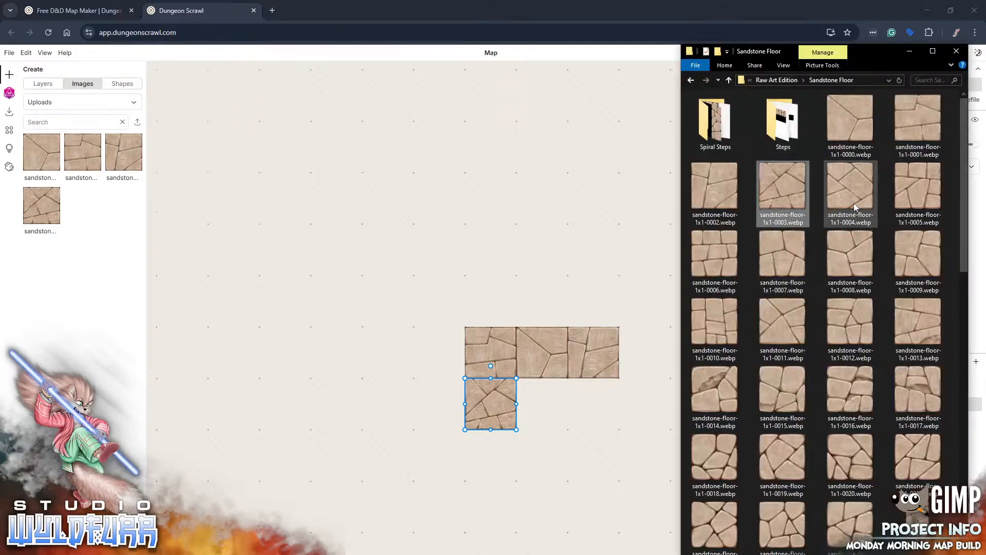
drag(850, 187, 412, 204)
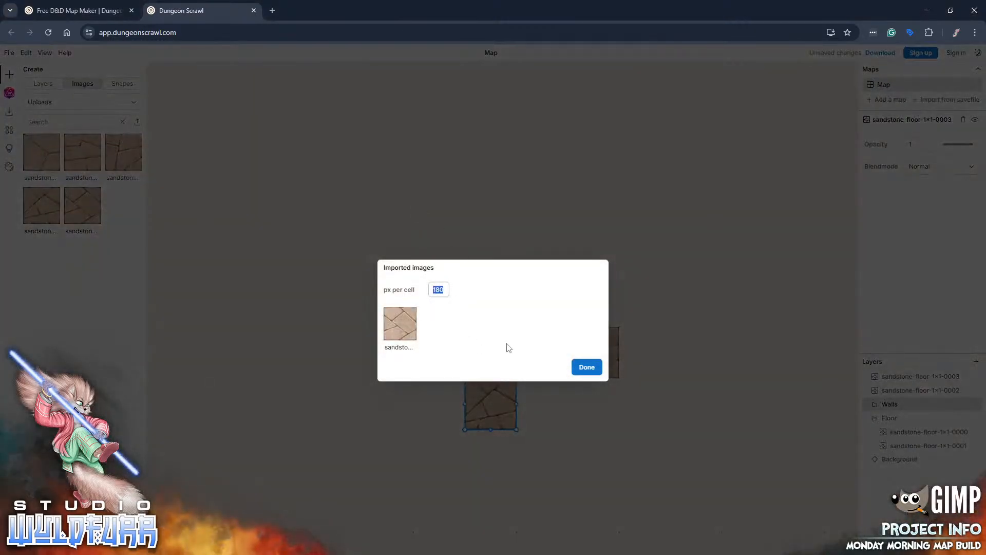
click(587, 365)
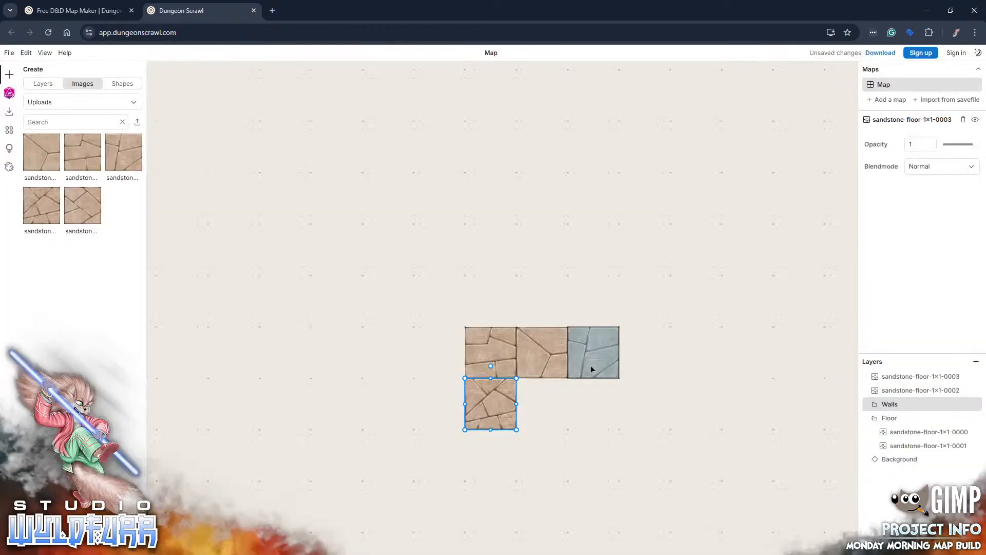
click(83, 206)
drag(520, 366, 538, 422)
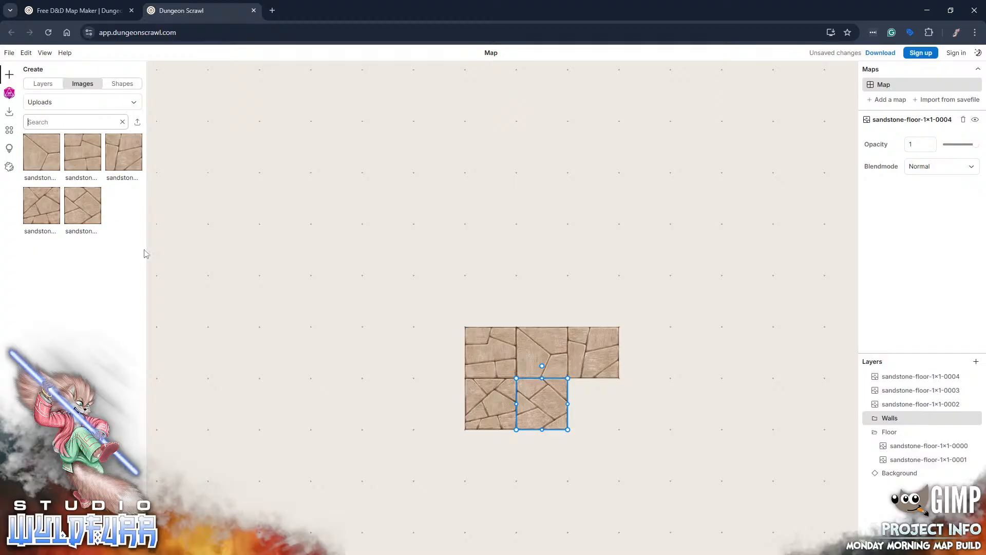
- Filter the uploaded images by "floor" and clear the filter
text(floor)
click(121, 124)
- Import sandstone-floor-1x1-0005.webp at 180 px per cell and place it in the east cell of the second row
key(alt+Tab)
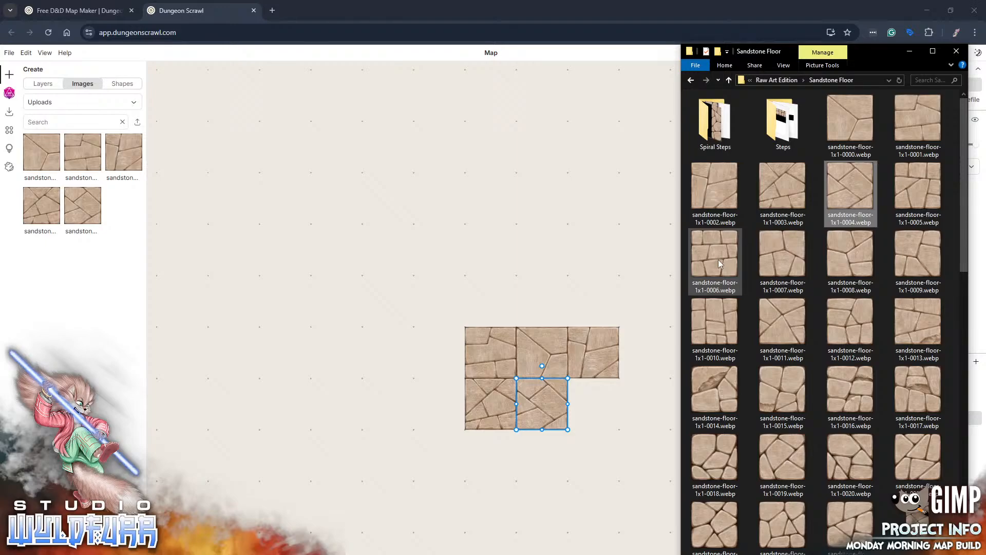
drag(918, 191, 248, 198)
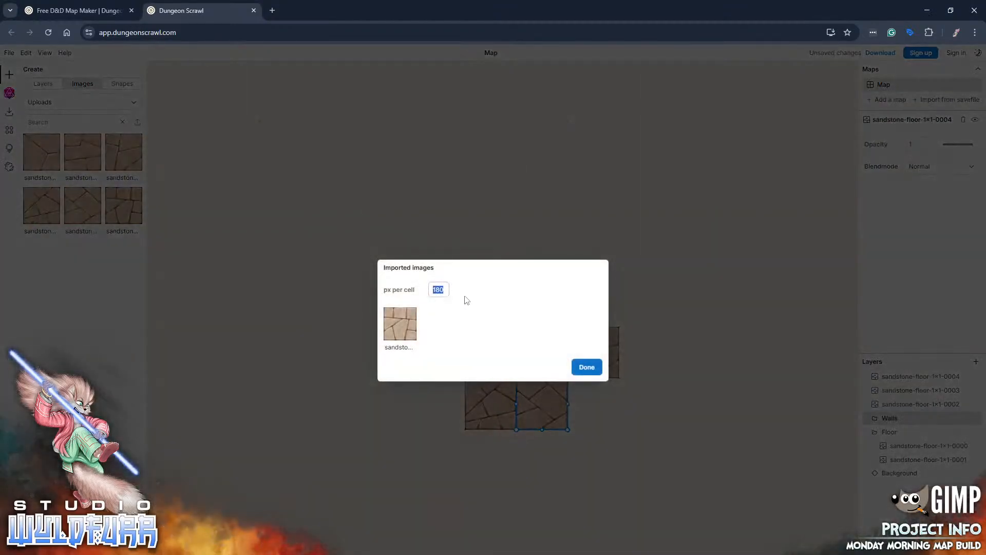
click(578, 370)
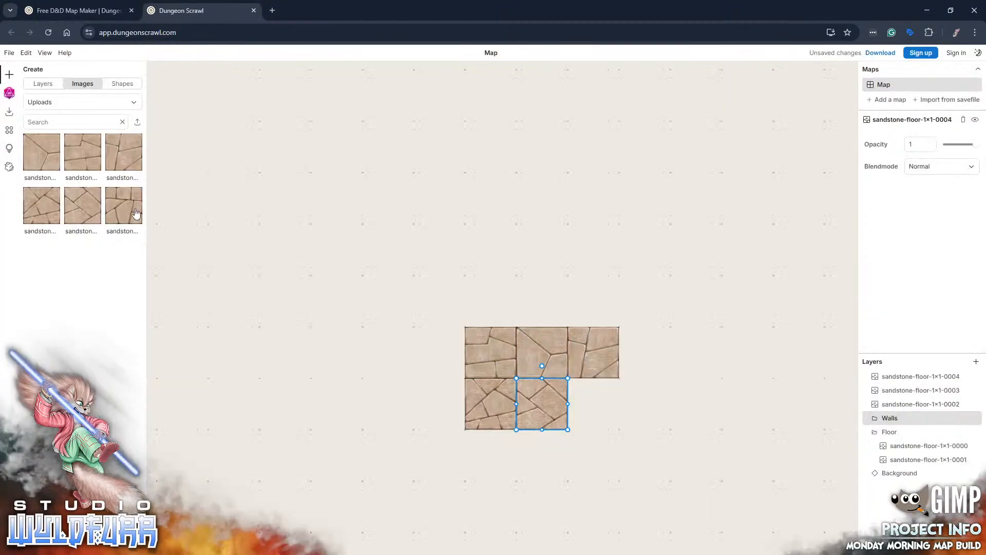
click(118, 208)
drag(497, 345, 572, 404)
- Import sandstone-floor-1x1-0006.webp at 180 px per cell and place it as the westernmost tile of a third row
key(alt+Tab)
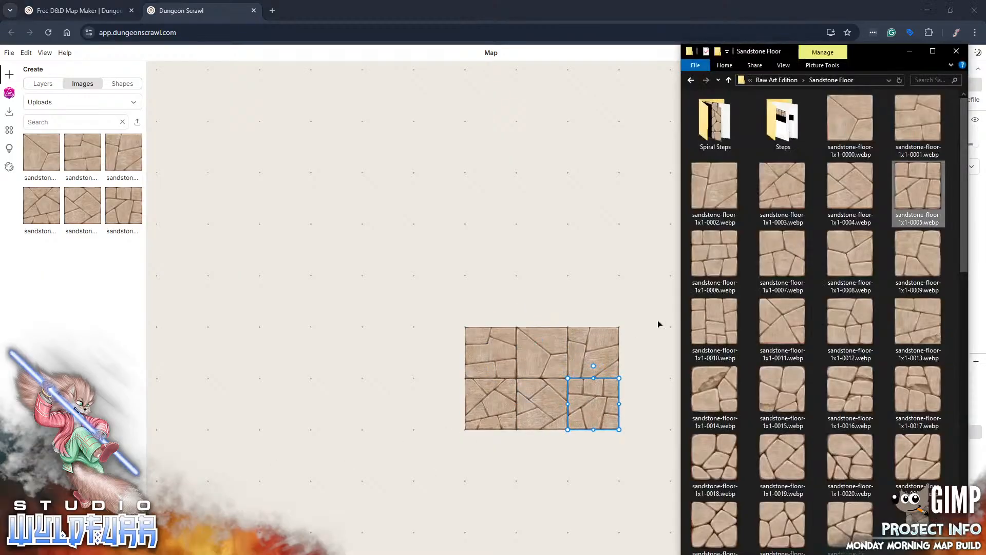
drag(707, 260, 419, 250)
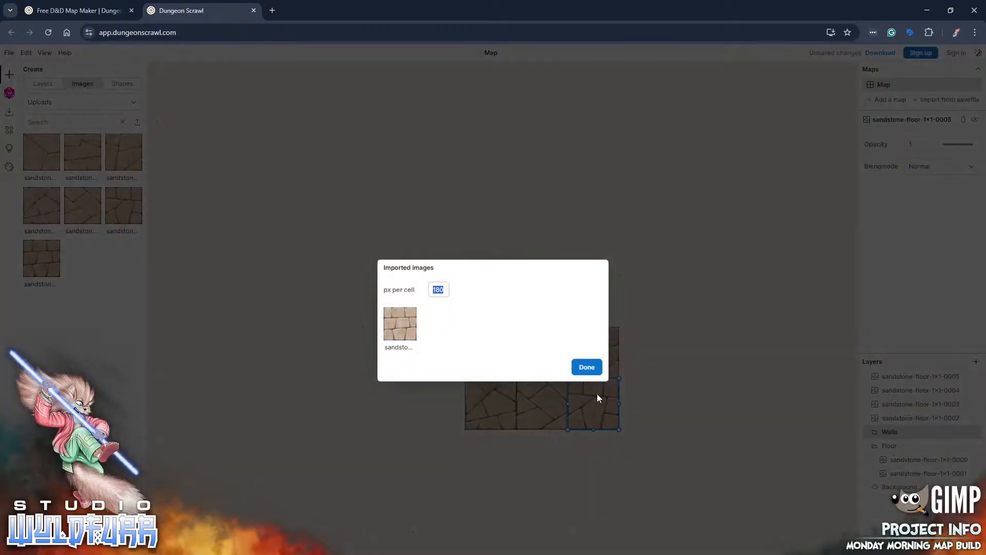
click(587, 369)
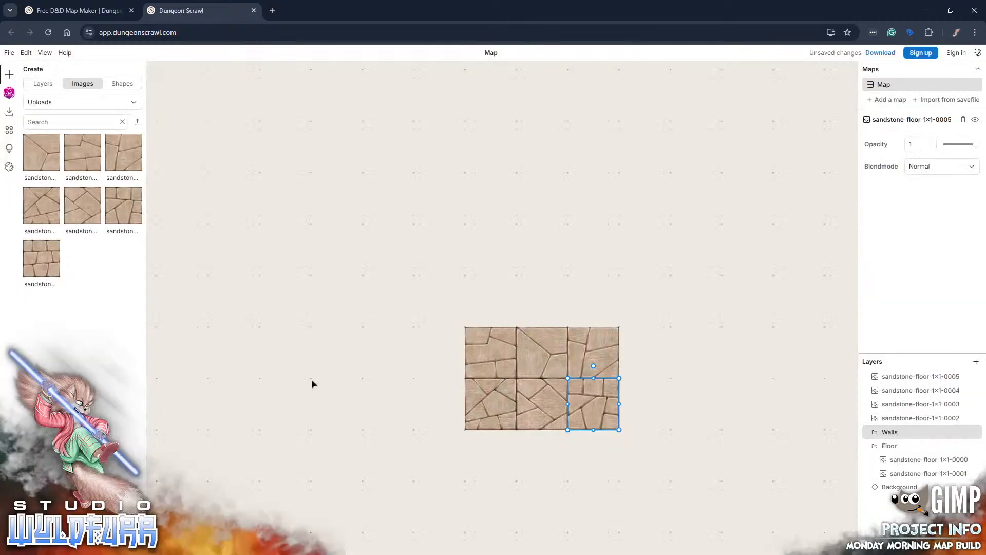
click(29, 252)
drag(534, 340, 498, 444)
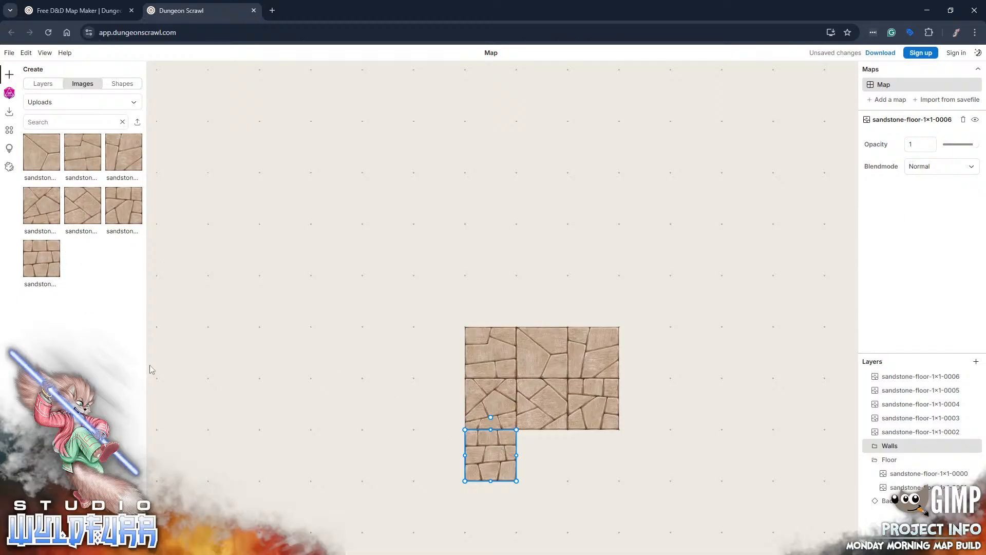
- Import sandstone-floor-1x1-0007.webp at 180 px per cell and place it in the middle cell of the third row
key(alt+Tab)
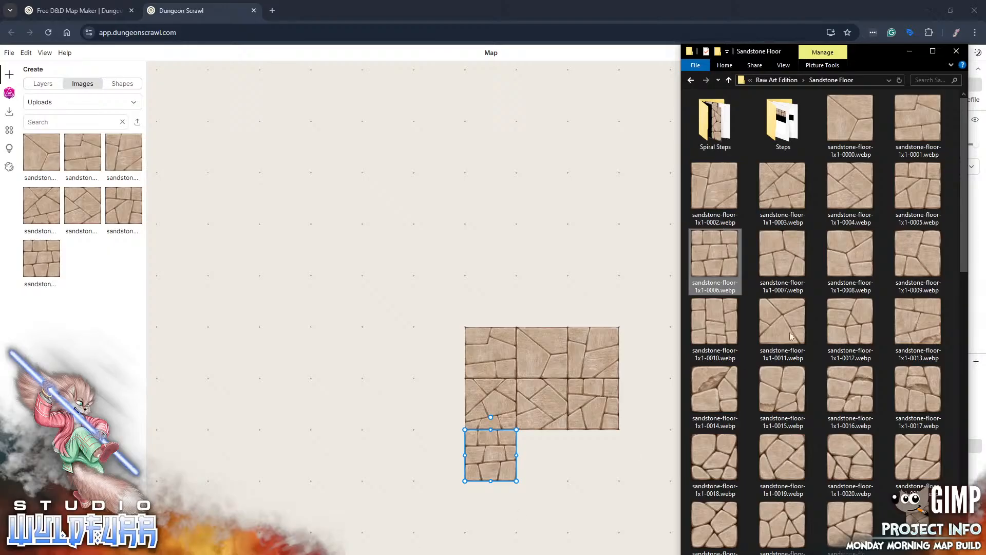
drag(787, 249, 464, 236)
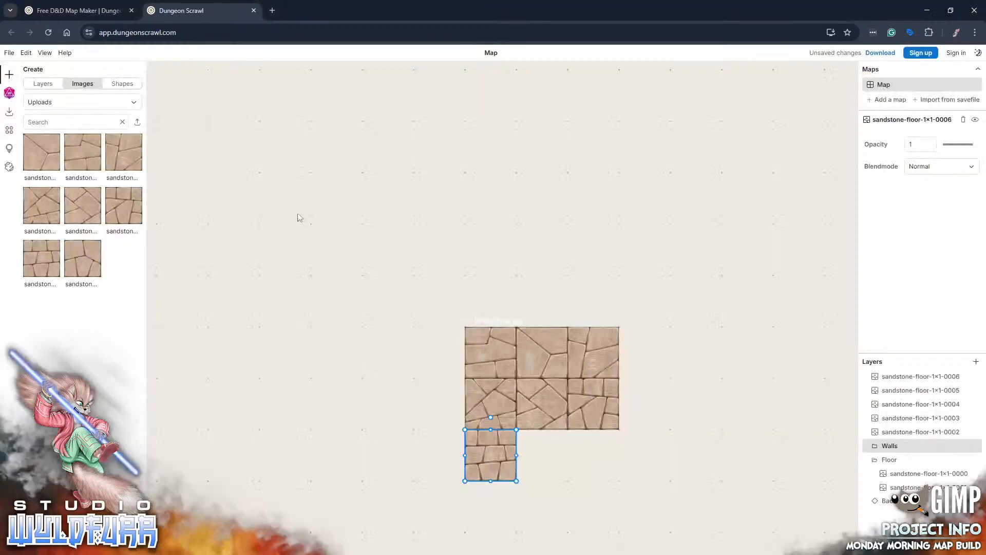
click(591, 368)
click(69, 251)
drag(508, 339, 536, 448)
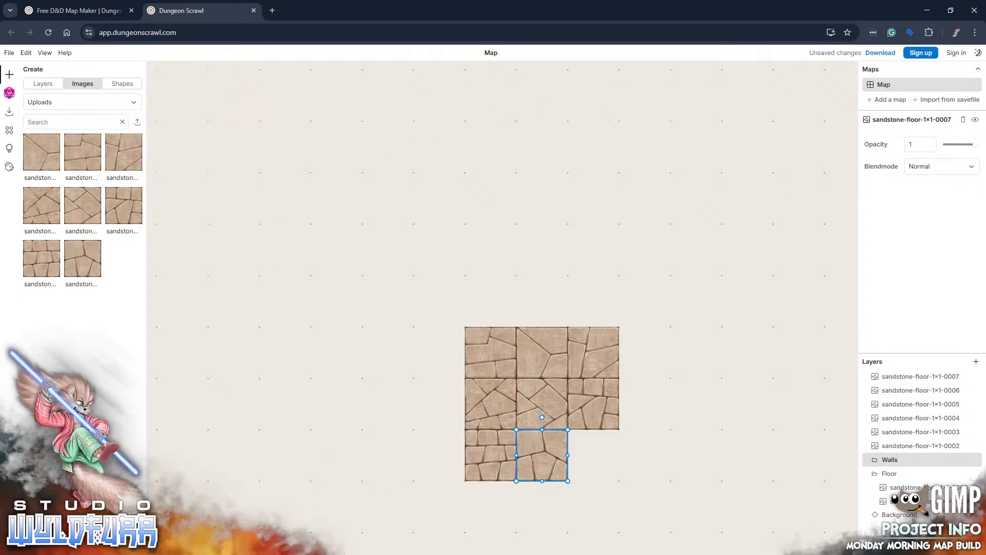
- Import sandstone-floor-1x1-0008.webp at 180 px per cell and place it in the southeast cell to complete the three-by-three floor
key(alt+Tab)
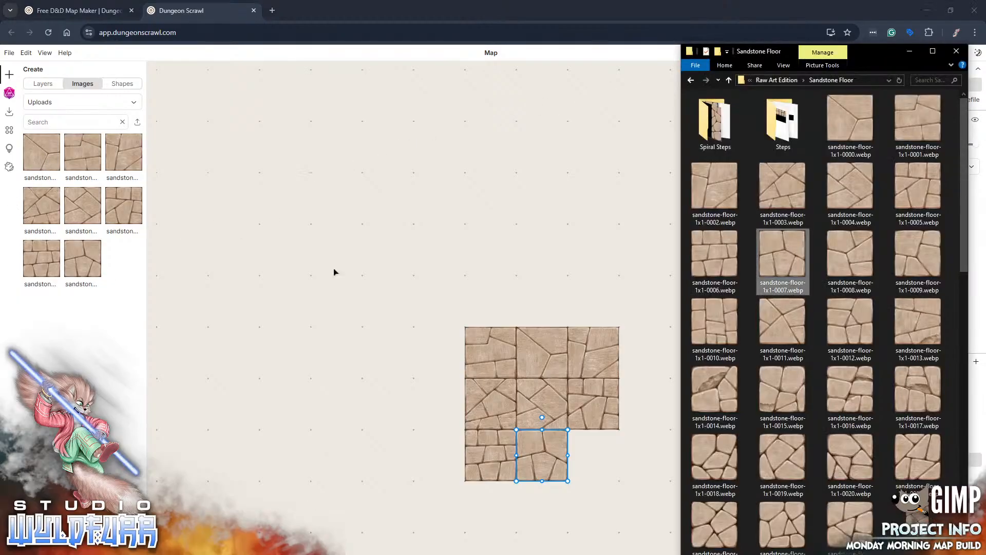
drag(850, 256, 380, 336)
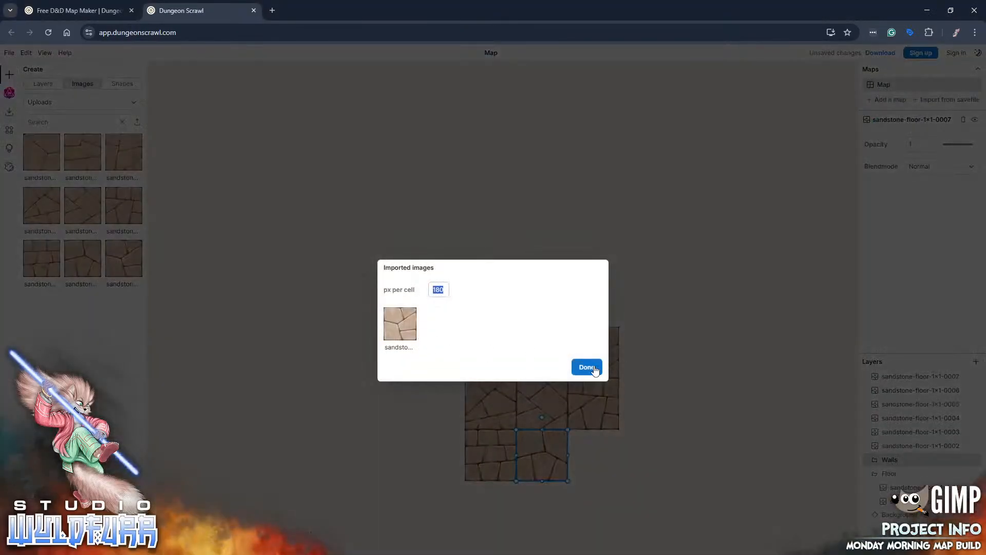
click(586, 367)
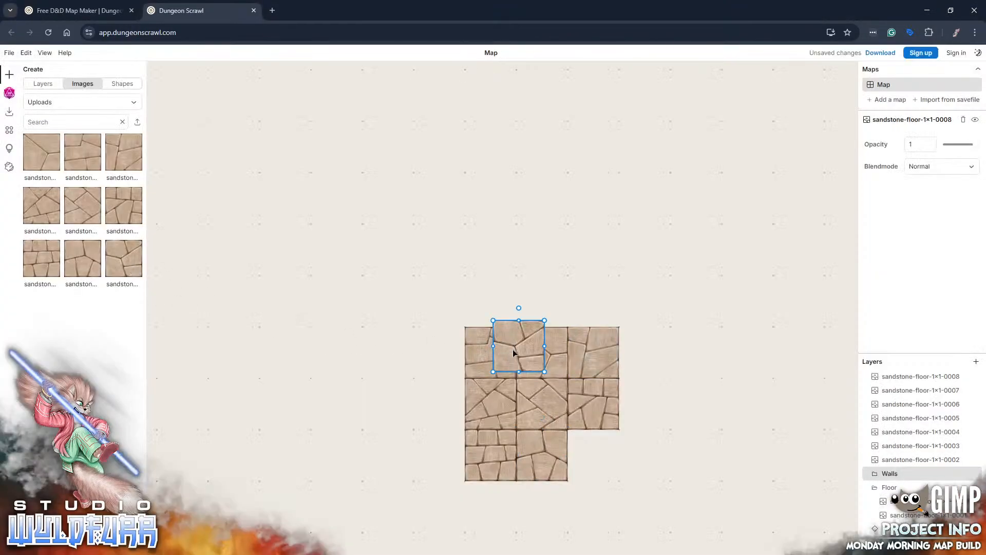
drag(512, 349, 590, 460)
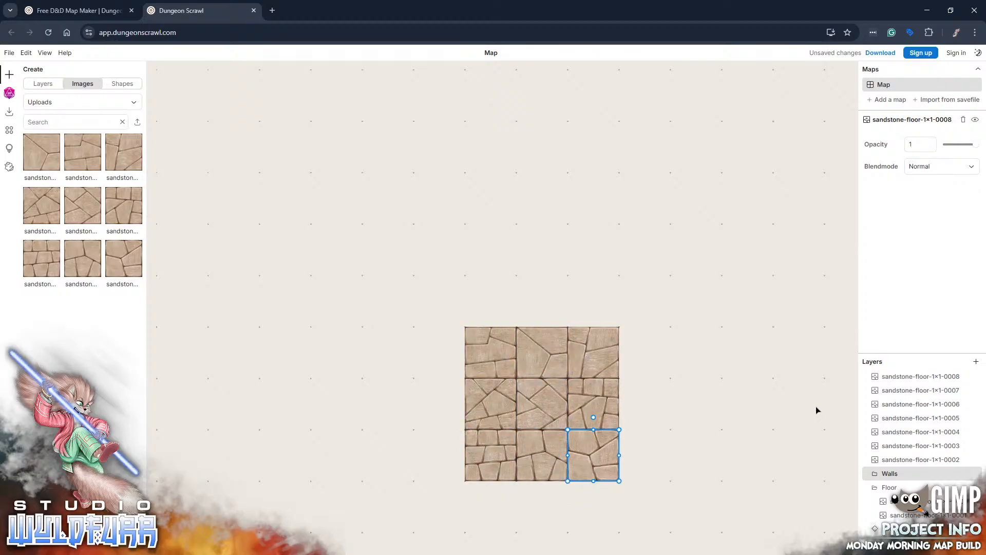
- Move the loose layers sandstone-floor-1x1-0002 through sandstone-floor-1x1-0008 into the Floor folder
click(911, 378)
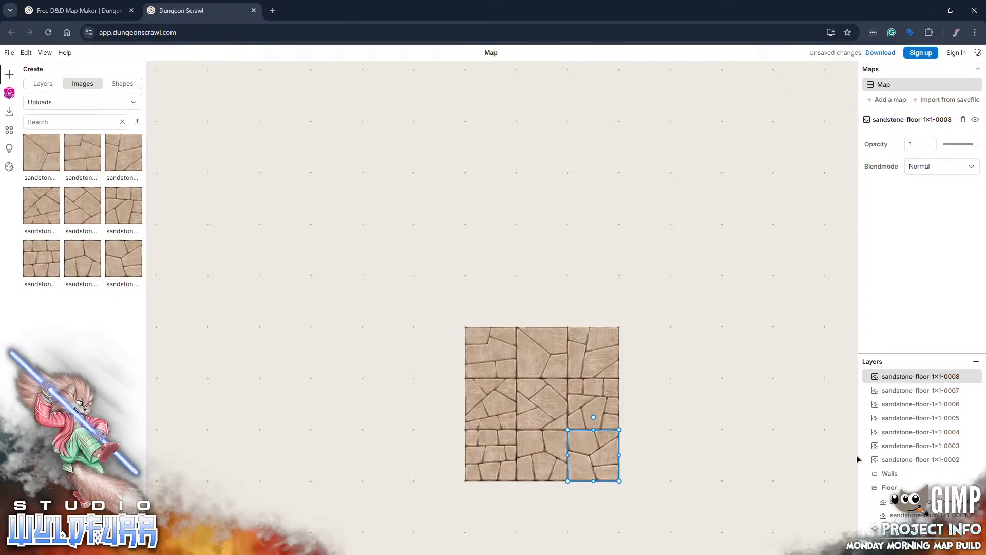
click(894, 459)
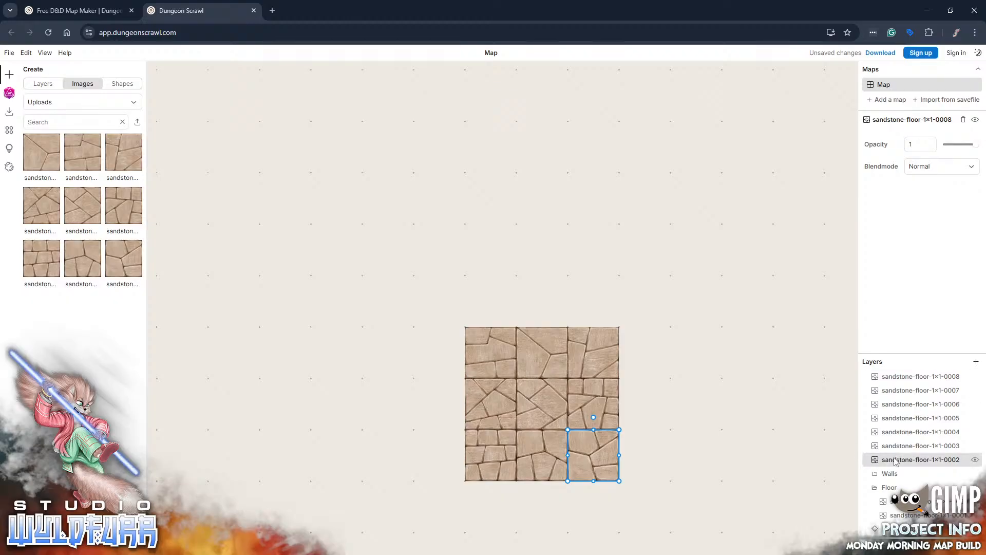
click(902, 376)
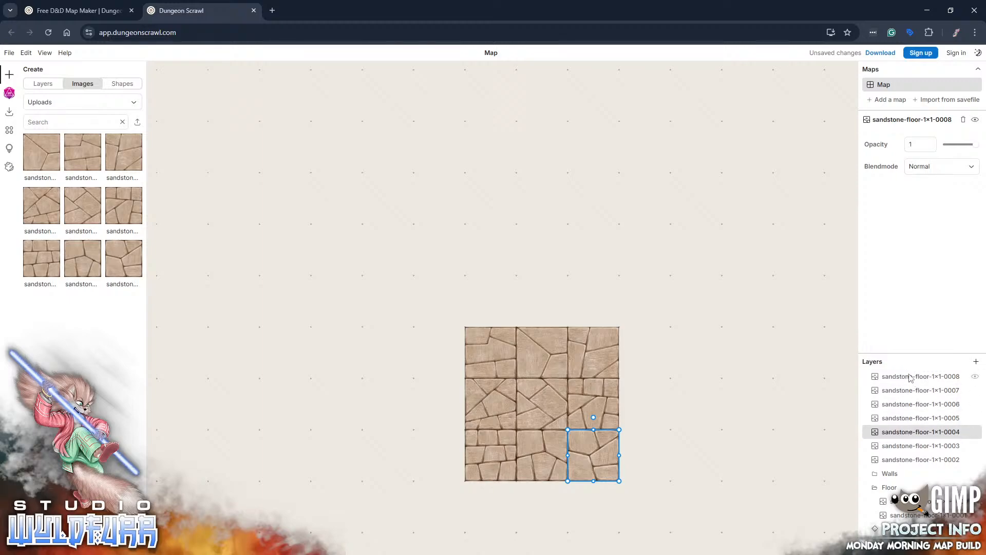
drag(883, 378, 903, 473)
mouse_move(903, 433)
mouse_down()
mouse_move(894, 465)
mouse_move(894, 434)
mouse_move(900, 456)
mouse_move(894, 447)
mouse_up()
drag(899, 405, 902, 448)
click(895, 393)
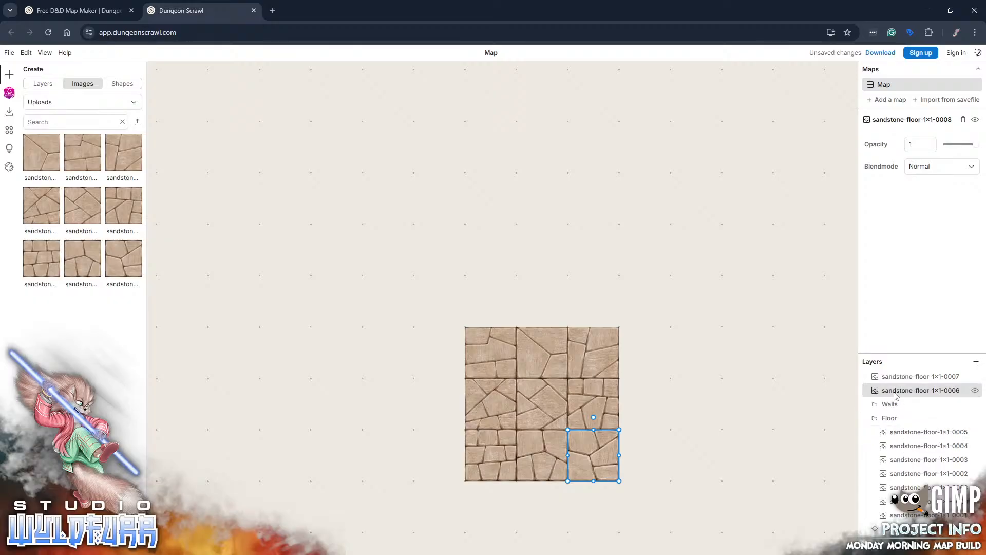
drag(891, 393, 897, 420)
drag(896, 378, 897, 409)
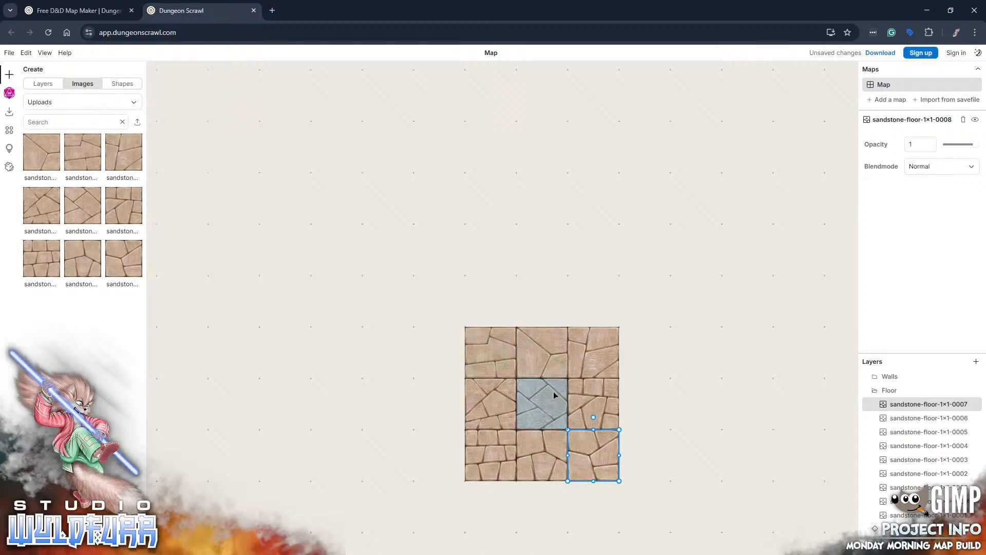
- Examine how the nine floor tiles fit together in the three-by-three block, and select the southeast corner tile
scroll(546, 326, up, 3)
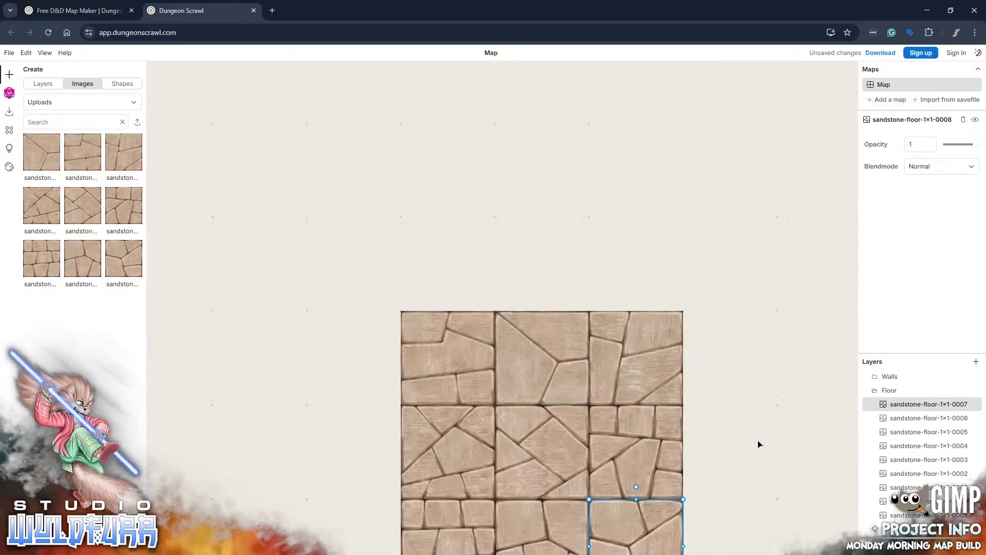
scroll(736, 417, down, 3)
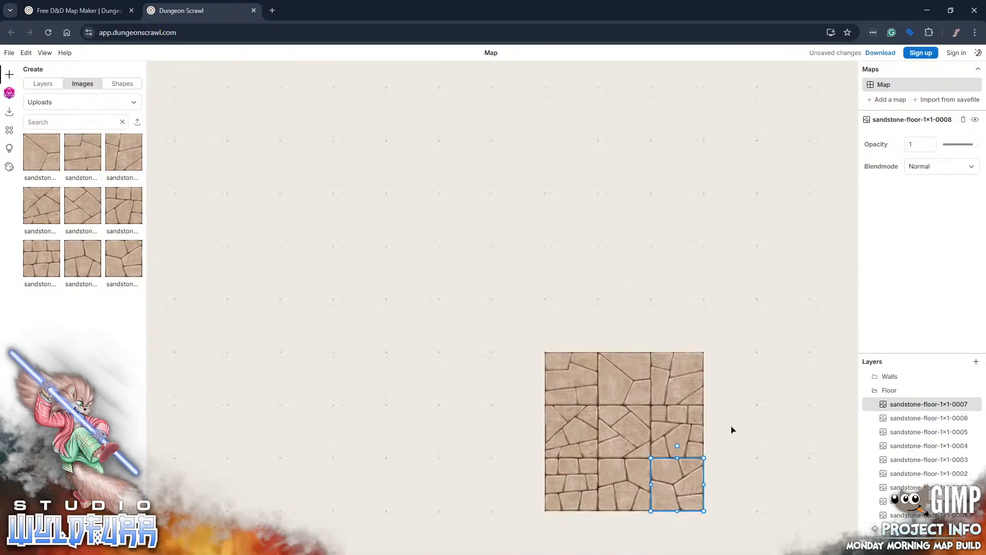
right_click(679, 351)
drag(762, 452, 645, 425)
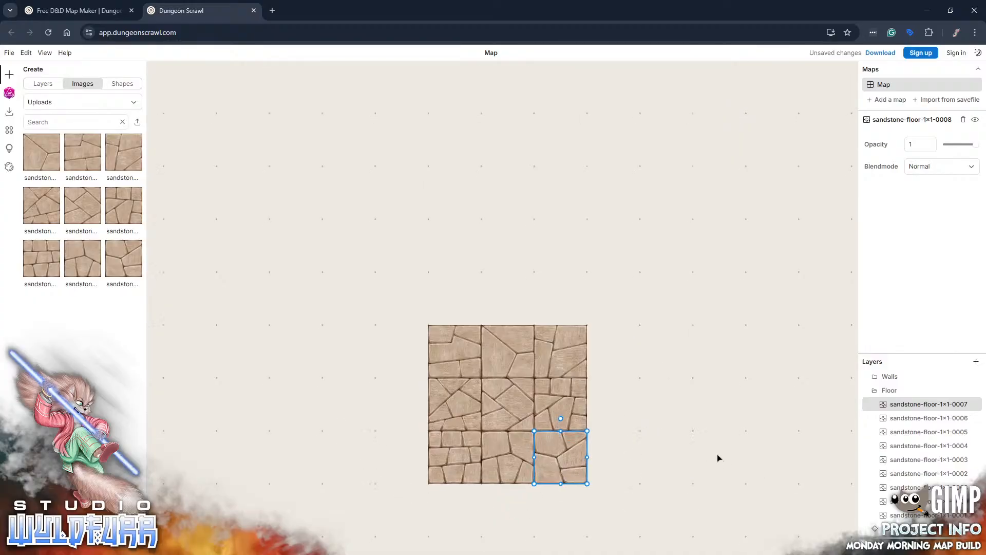
drag(631, 447, 596, 382)
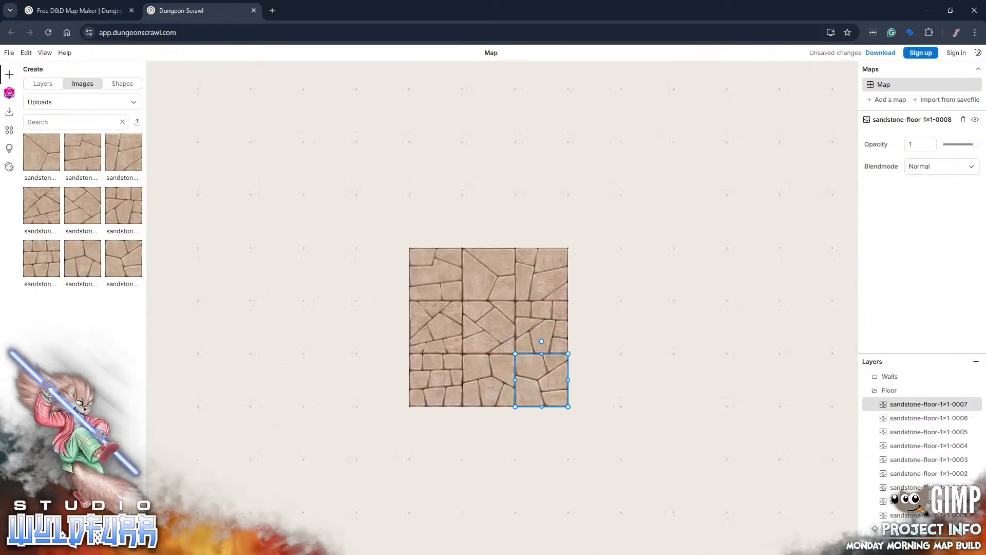
click(488, 495)
drag(487, 494, 532, 499)
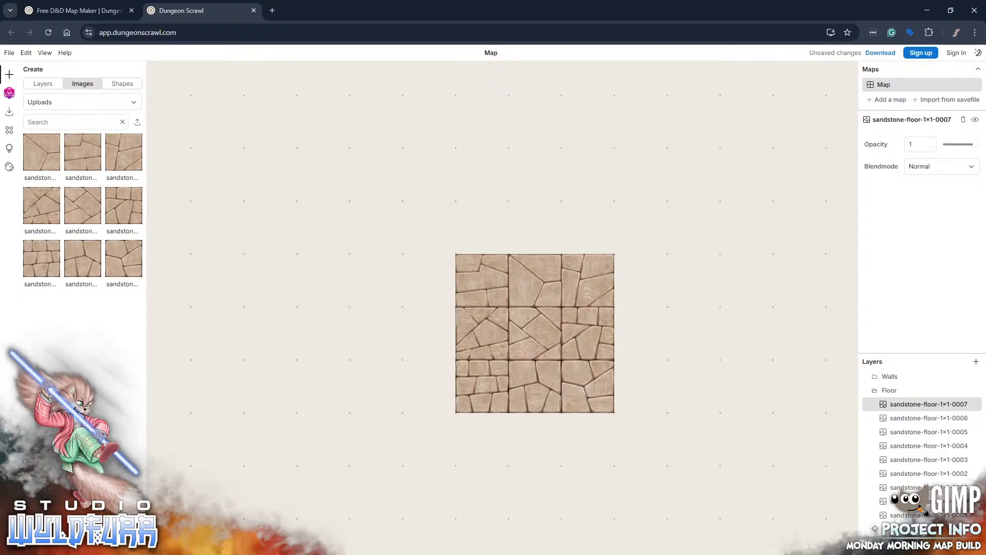
click(588, 386)
- Collapse the Floor folder and toggle its visibility off and on twice
click(867, 390)
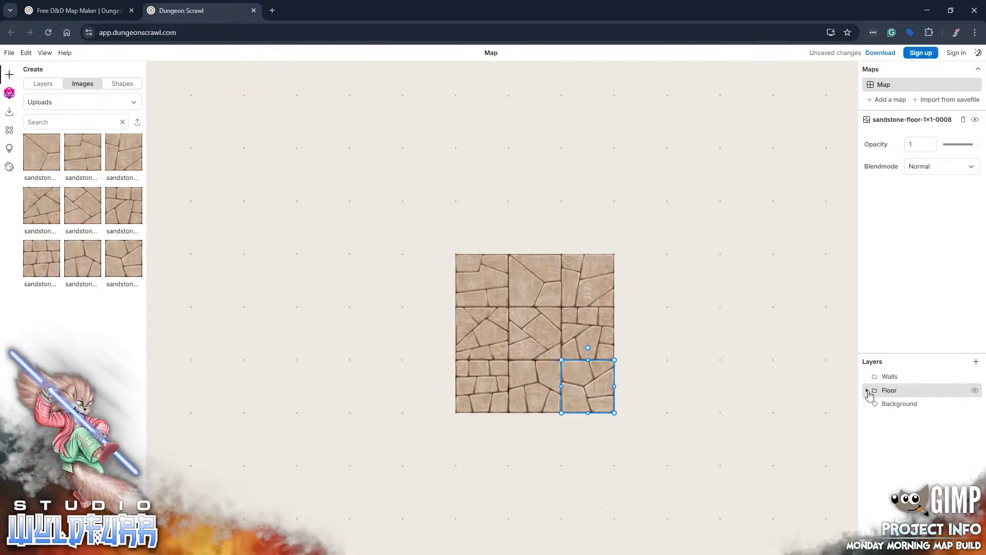
click(975, 392)
click(975, 392)
click(975, 392)
click(975, 392)
- Make the Walls layer folder active and open the Sandstone Walls asset folder under Raw Art Edition in File Explorer
click(888, 378)
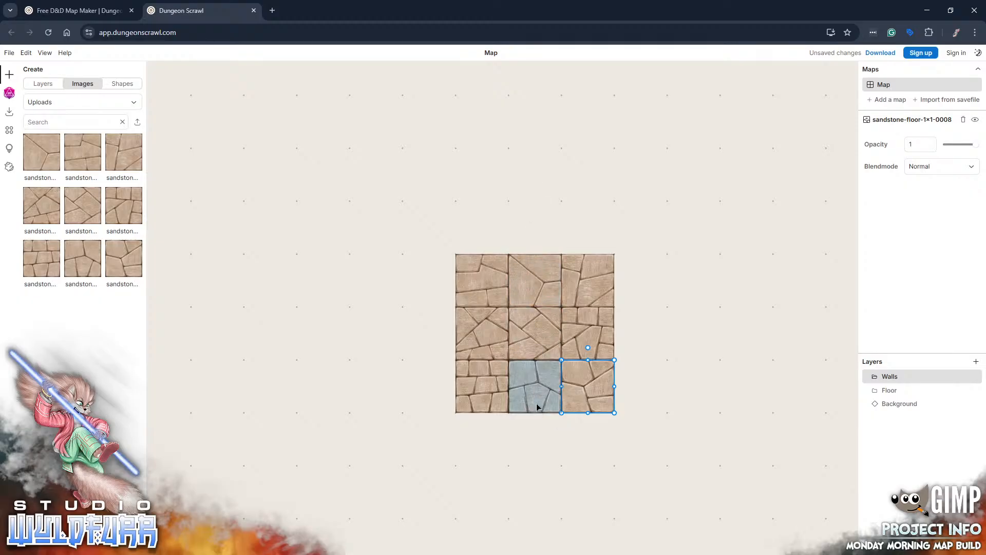
key(alt+Tab)
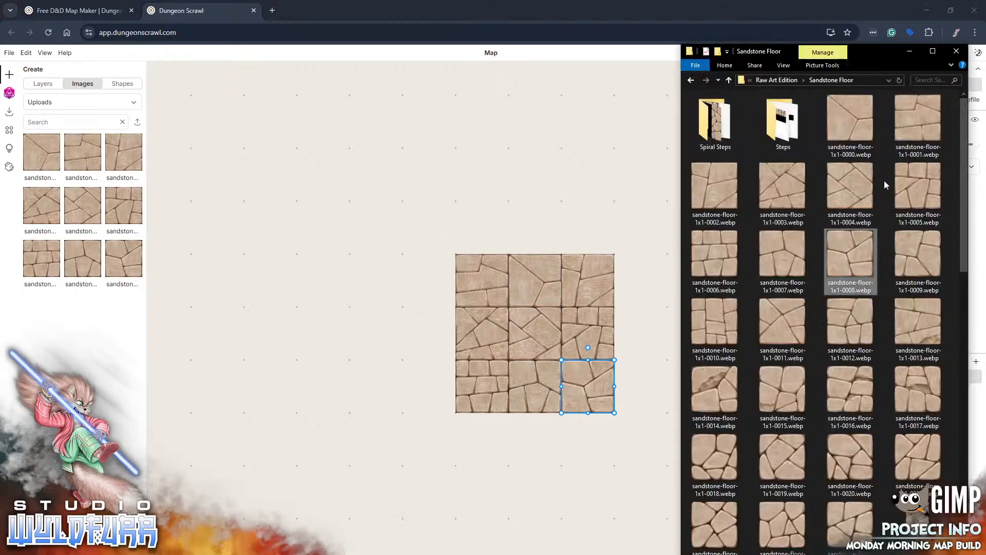
click(791, 80)
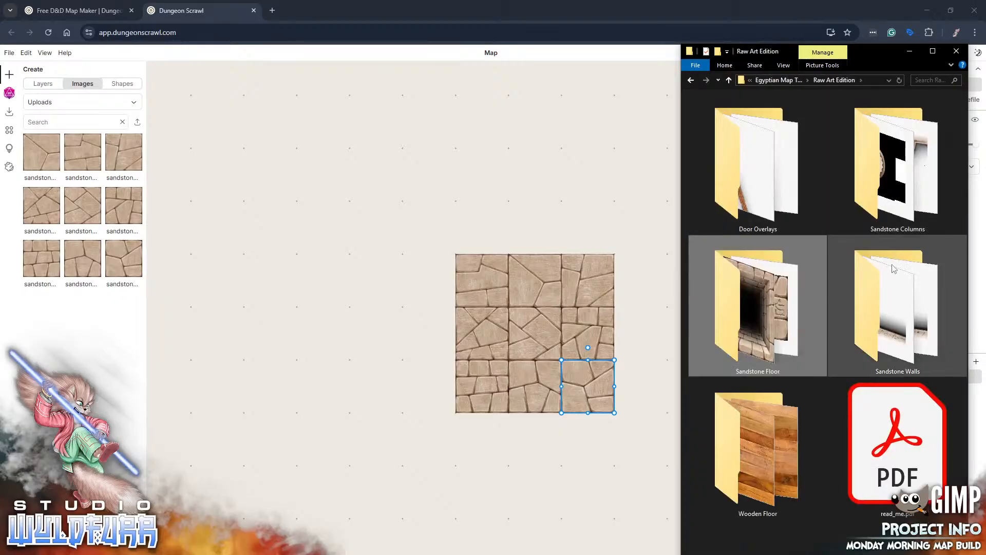
click(885, 344)
double_click(883, 344)
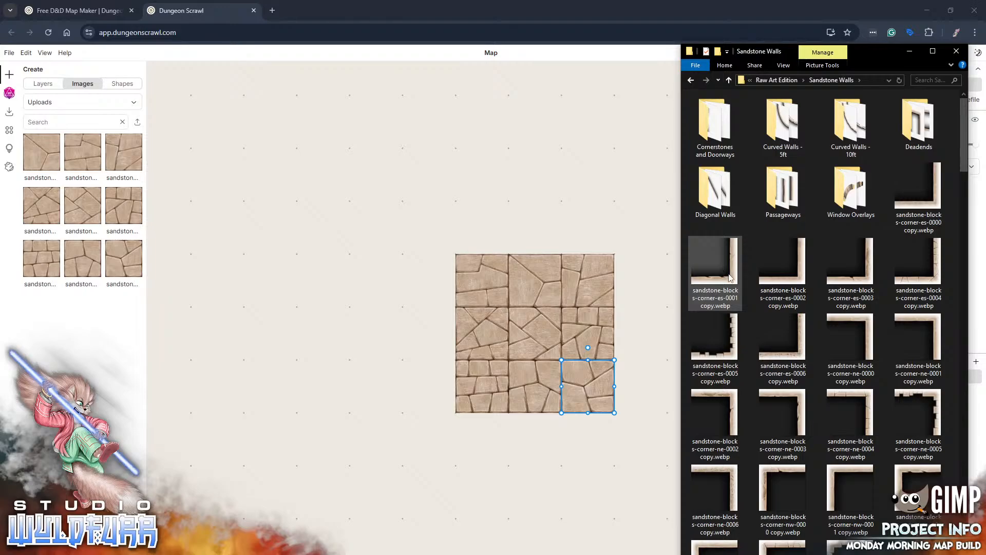
- Import sandstone-blocks-corner-es-0001 at 180 px per cell, place it on the southeast floor tile, and move its layer into the Walls folder
drag(721, 273, 518, 254)
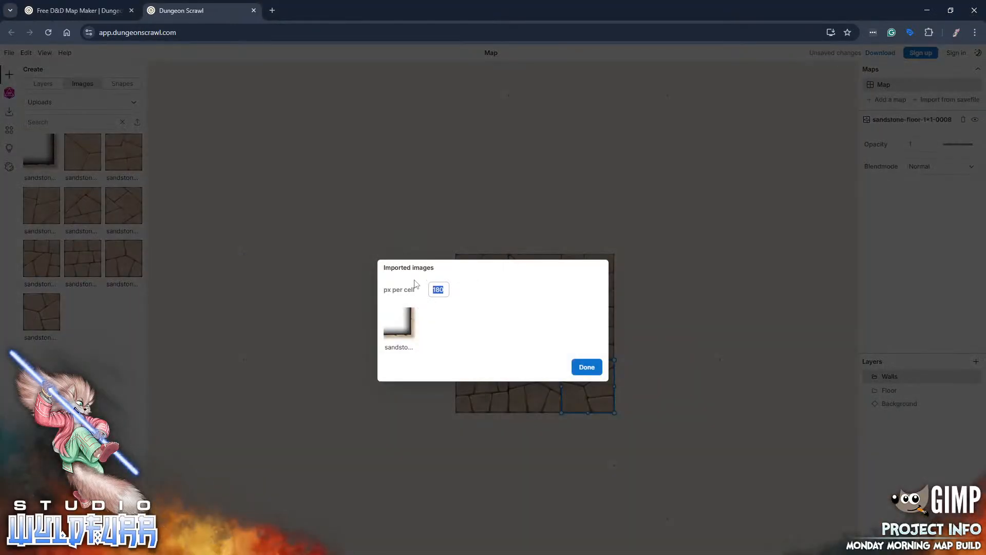
click(587, 370)
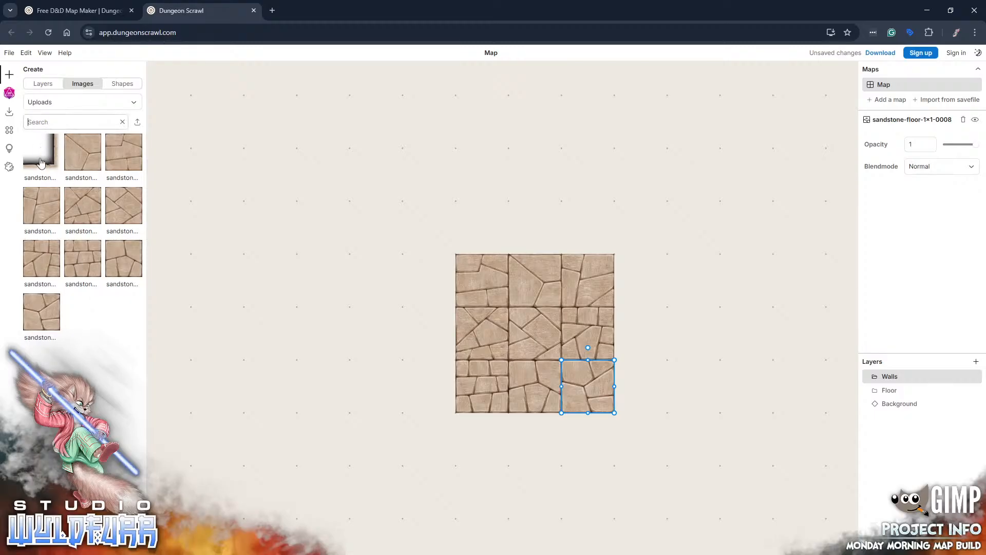
drag(39, 162, 608, 411)
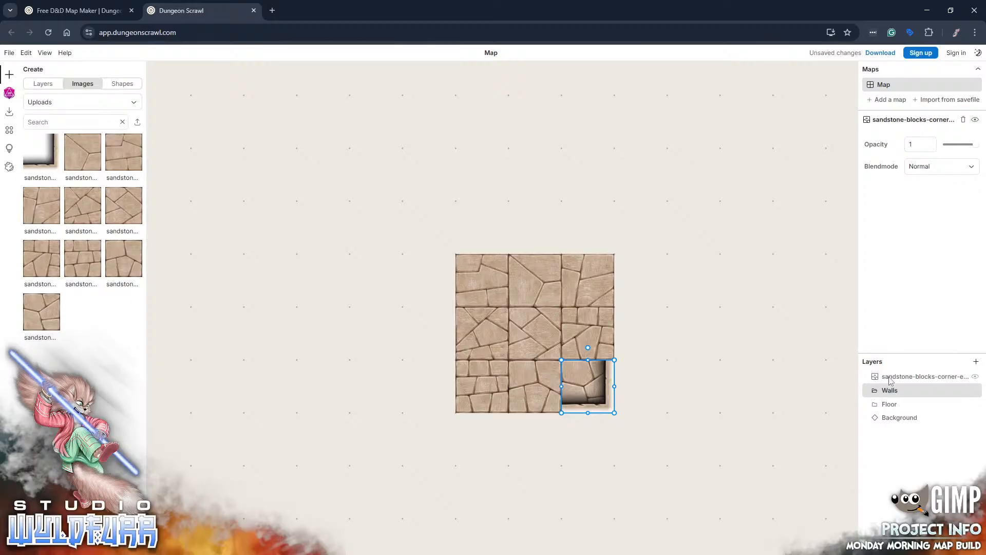
drag(890, 377, 887, 394)
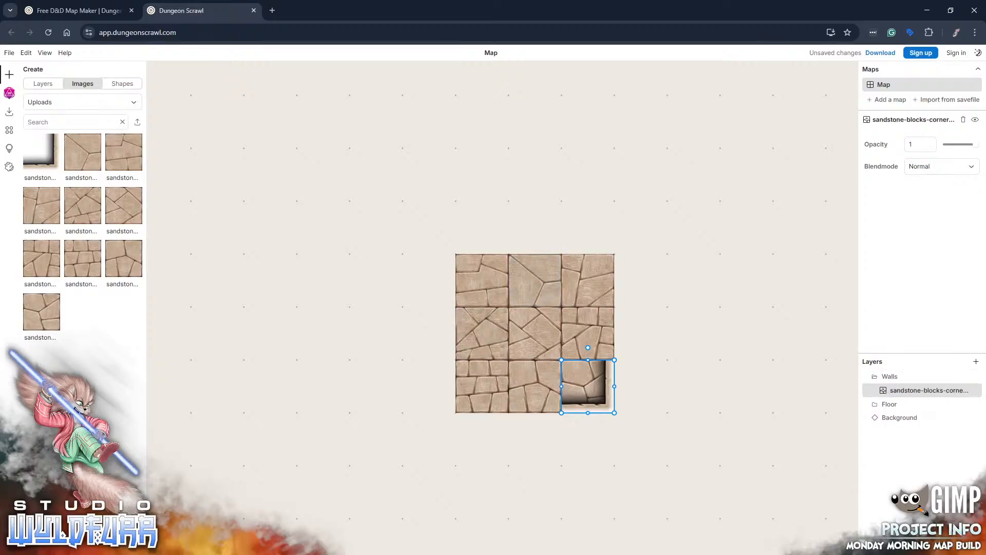
- Import the sandstone-blocks-corner-ne-0001 wall image and place it over the northeast corner floor tile, aligned to the grid
key(alt+Tab)
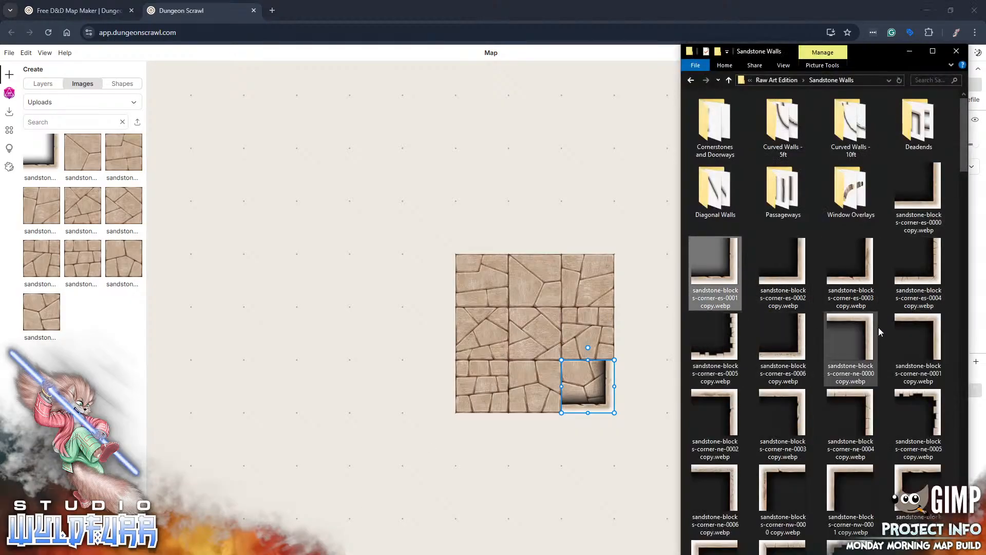
drag(928, 327, 560, 186)
click(583, 365)
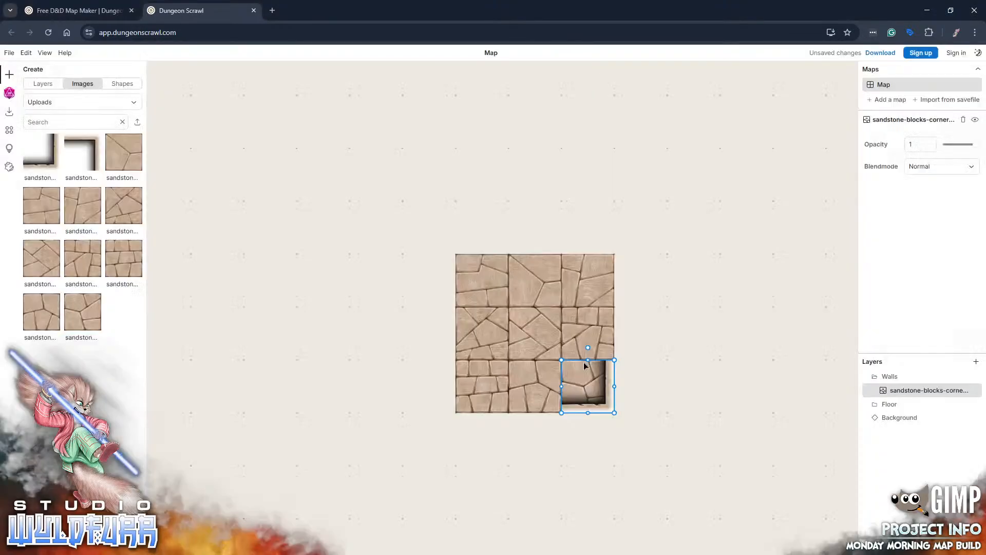
click(83, 149)
drag(518, 347, 588, 280)
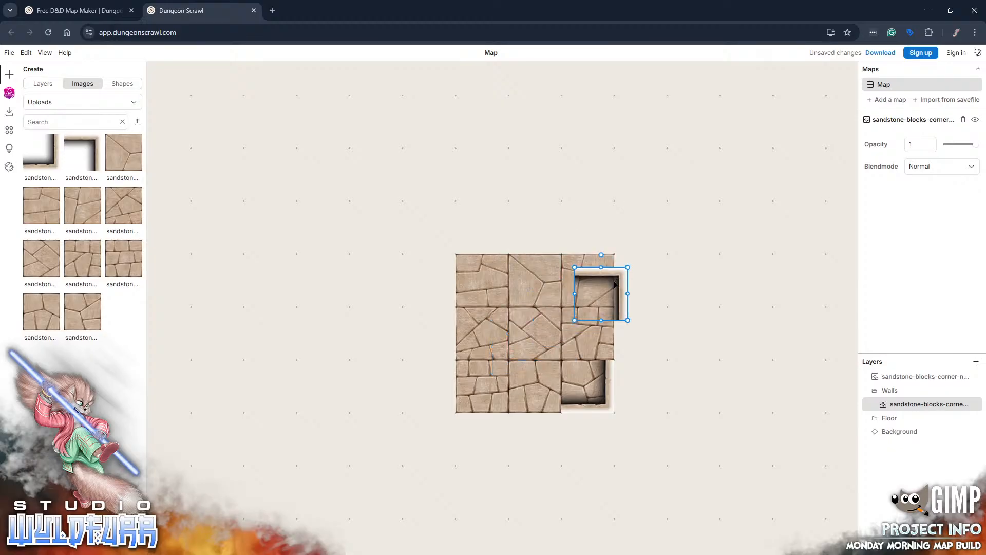
- Import the sandstone-blocks-corner-nw-0000 wall image and place it over the northwest corner floor tile, aligned to the grid
key(alt+Tab)
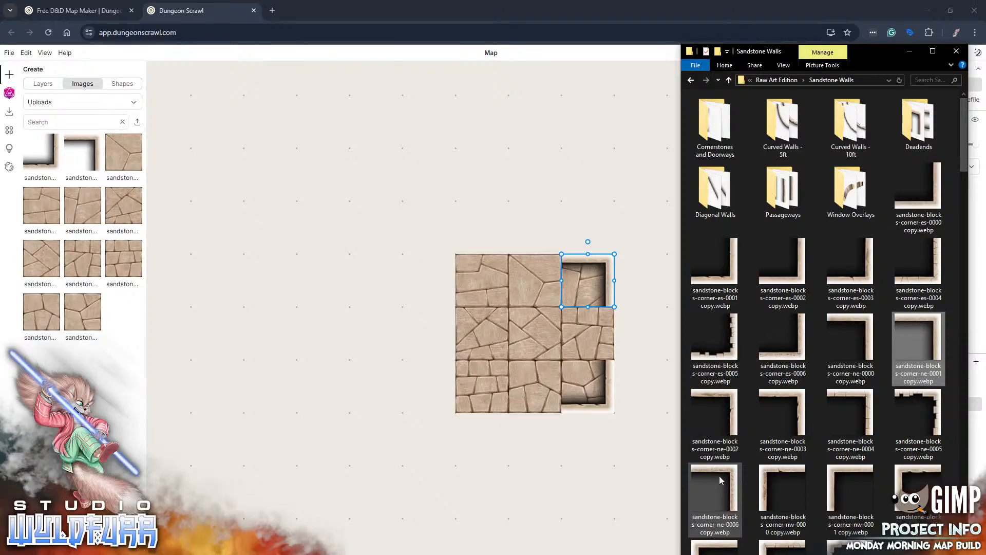
click(769, 478)
drag(769, 478, 442, 220)
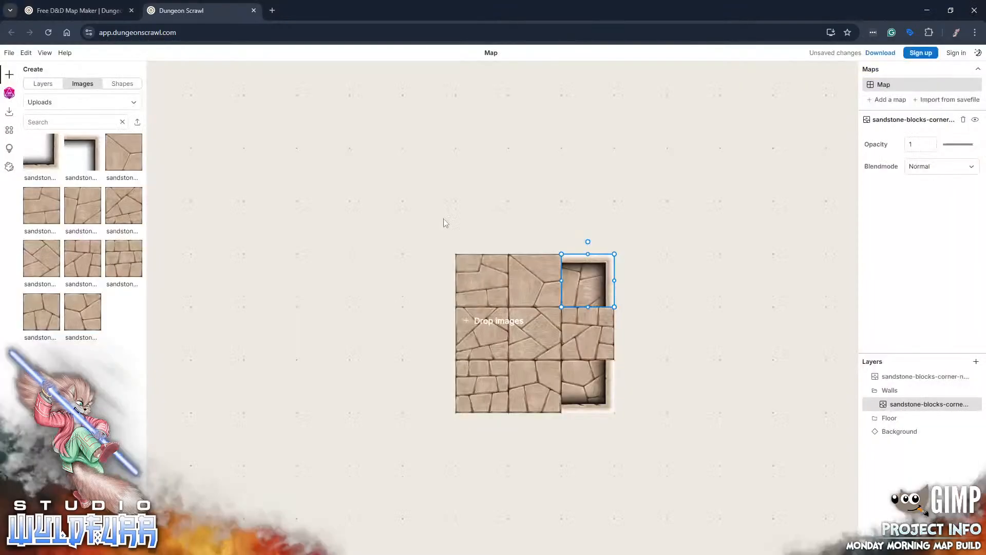
click(580, 374)
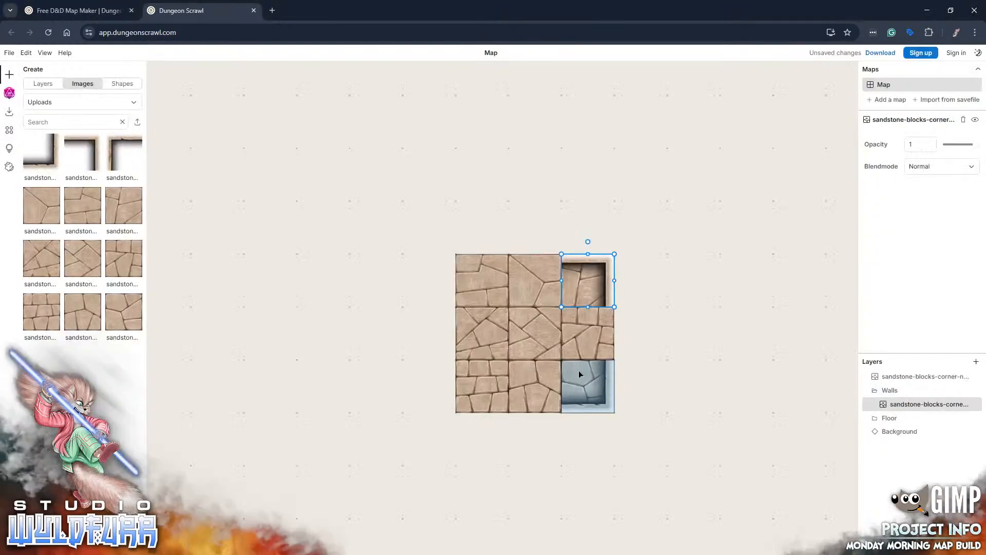
click(114, 152)
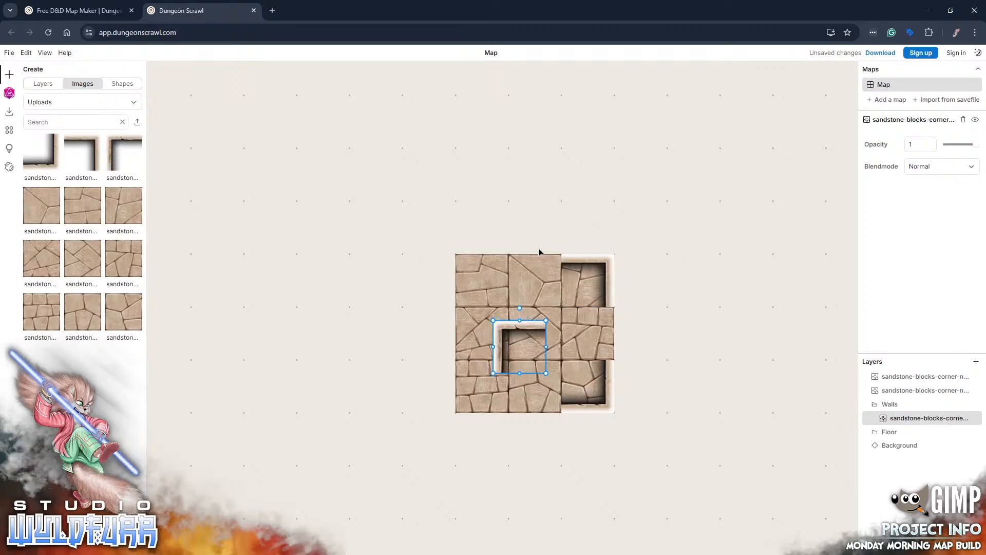
drag(512, 327, 473, 265)
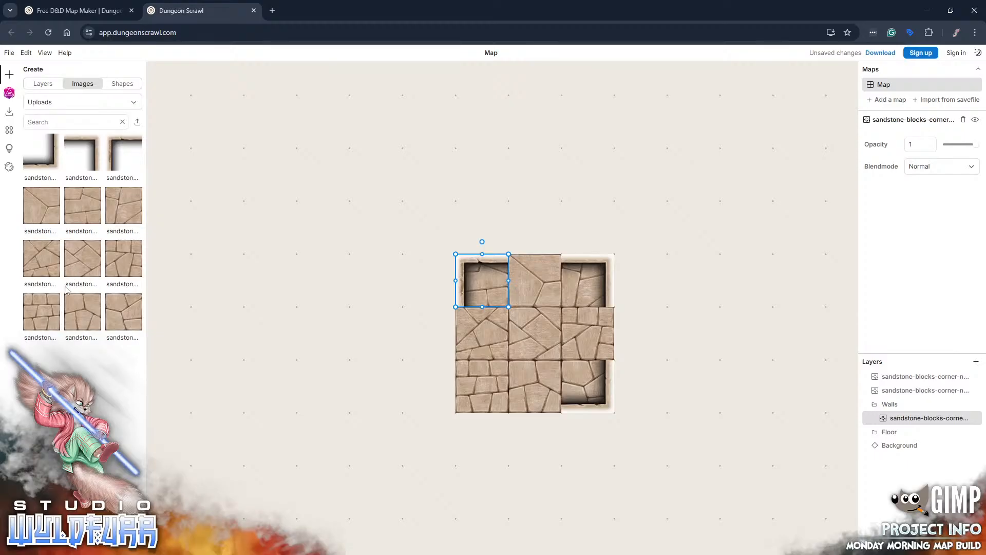
- Import the sandstone-blocks-corner-sw-0001 wall image and place it over the southwest corner floor tile, aligned to the grid
key(alt+Tab)
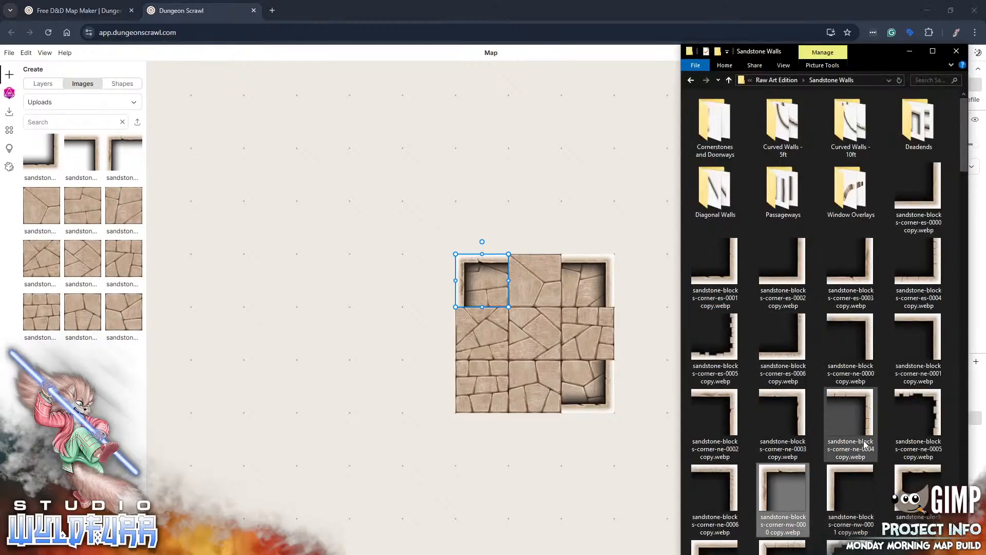
scroll(864, 442, down, 3)
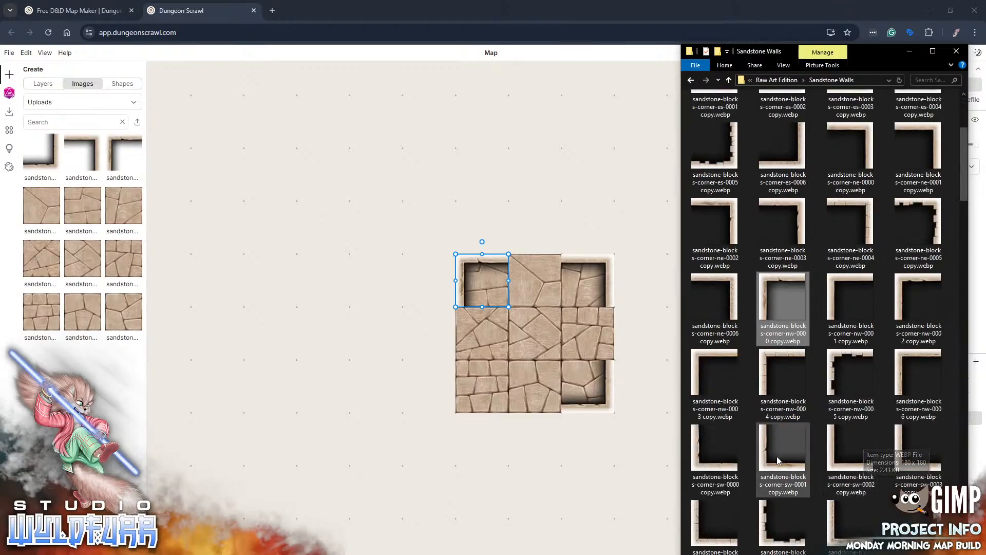
drag(776, 457, 264, 339)
click(582, 366)
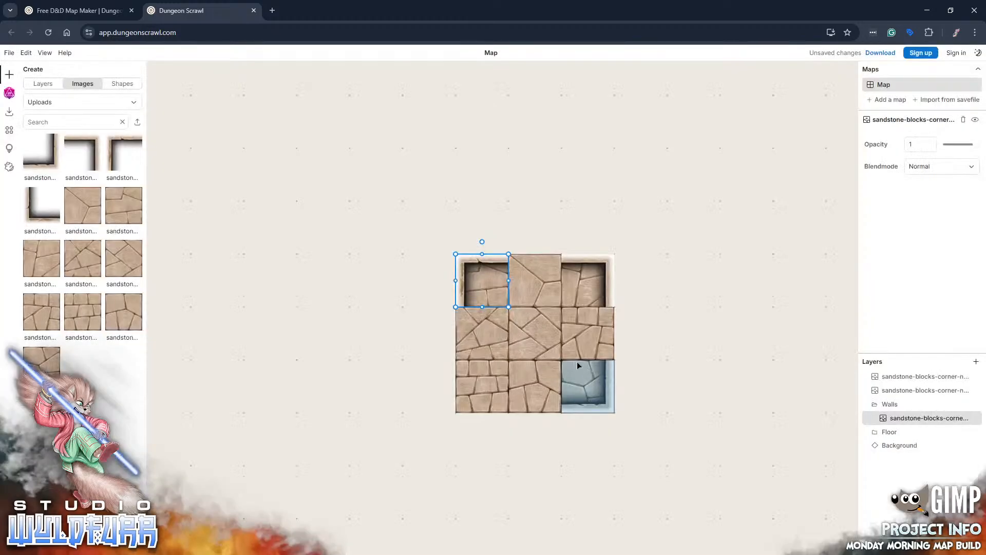
click(37, 213)
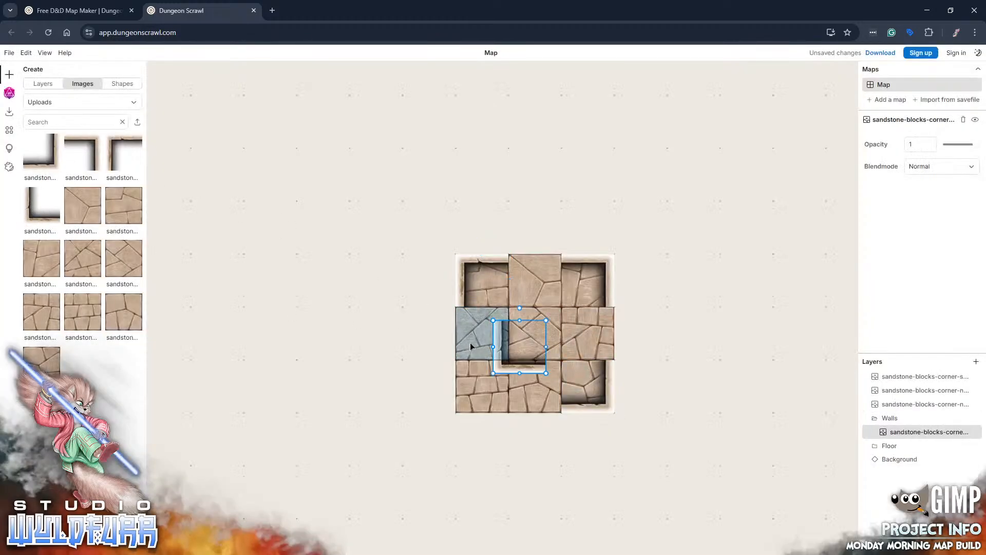
drag(500, 371, 454, 409)
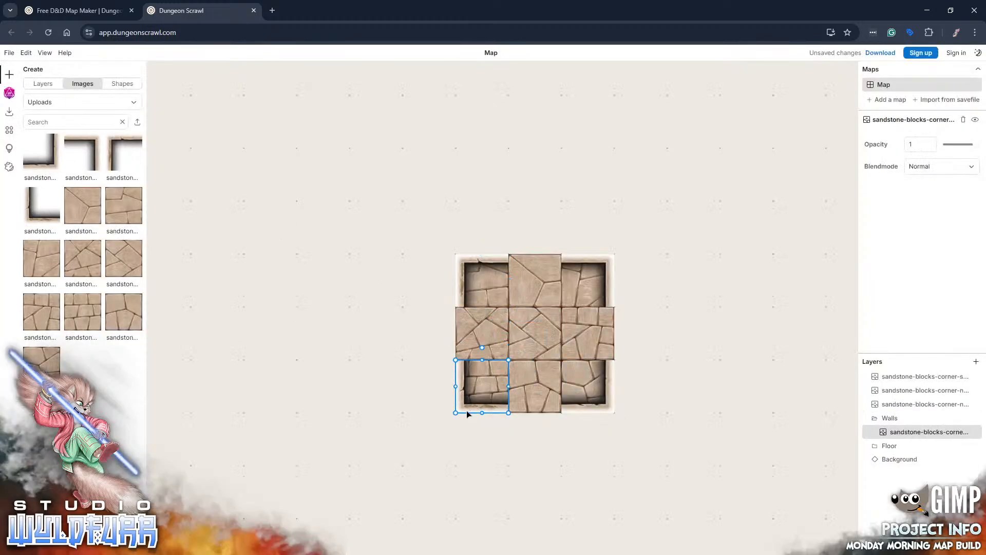
- Move the three loose corner wall layers into the Walls folder, and toggle the folder's visibility off and on
drag(912, 405, 894, 394)
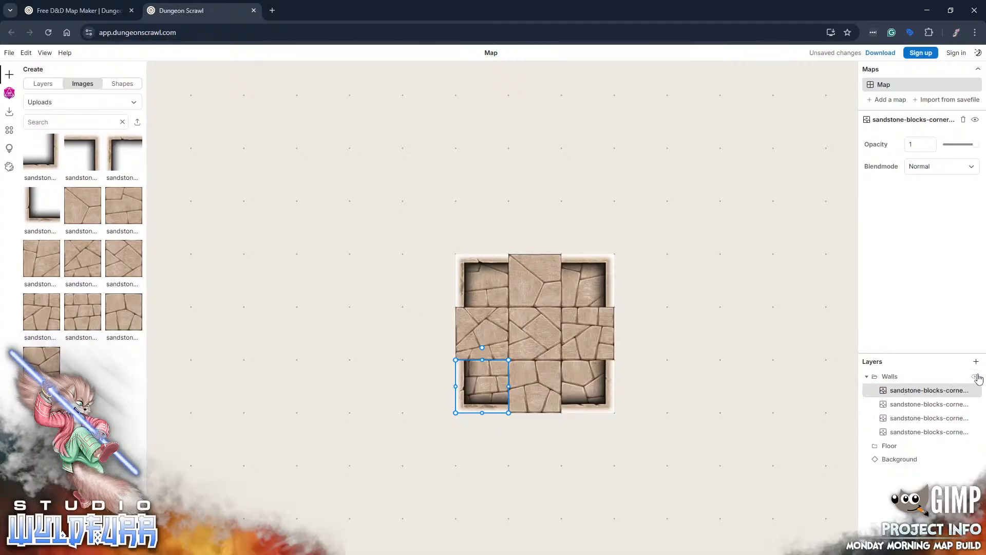
click(974, 380)
click(974, 380)
- Import the sandstone-glyphs-w-0006 wall at 180 px per cell and place it over the middle floor tile on the room's west side
key(alt+Tab)
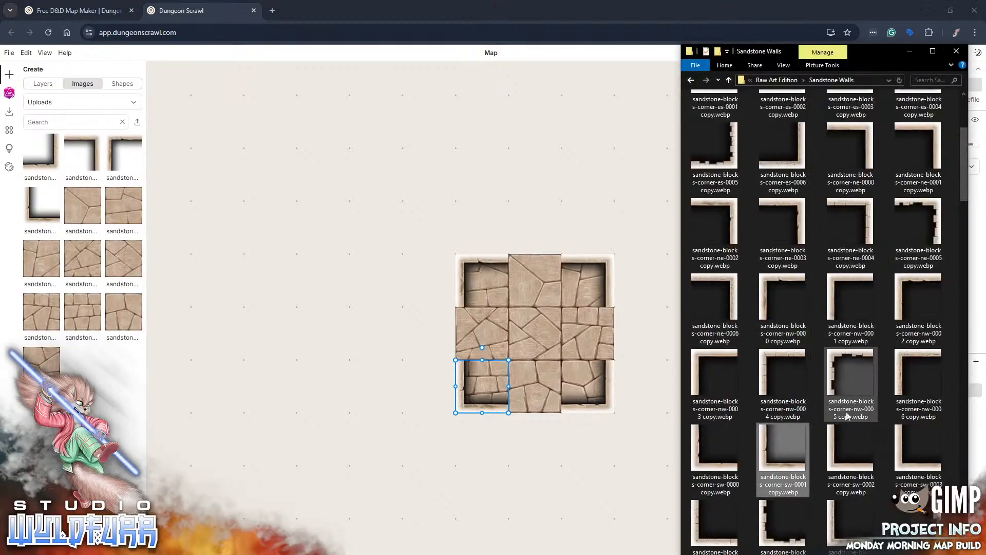
scroll(820, 435, down, 10)
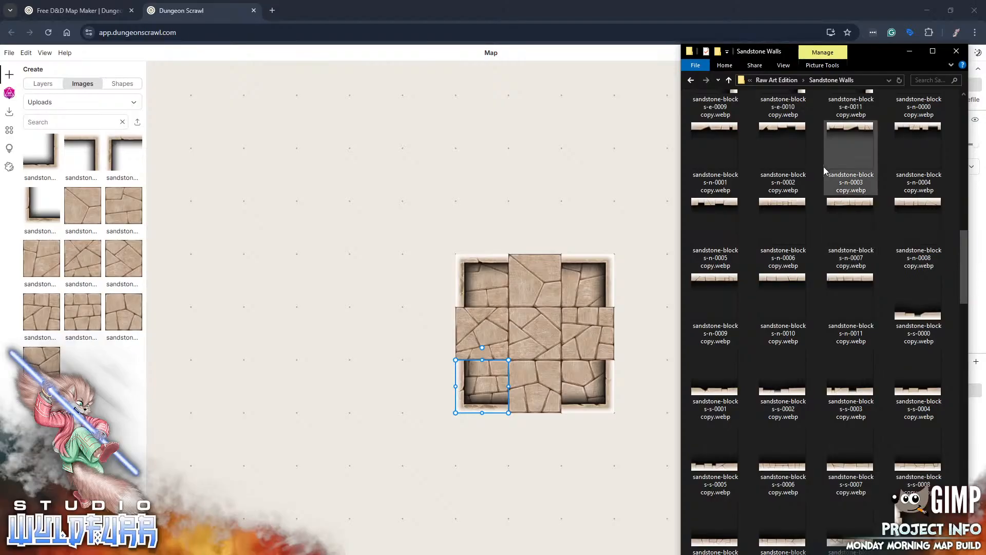
scroll(799, 401, down, 5)
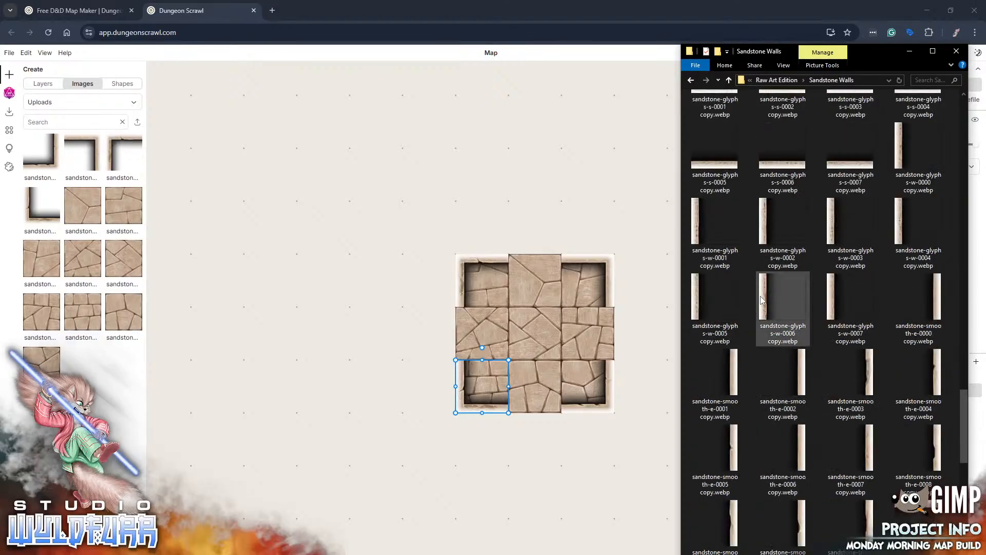
drag(782, 300, 375, 291)
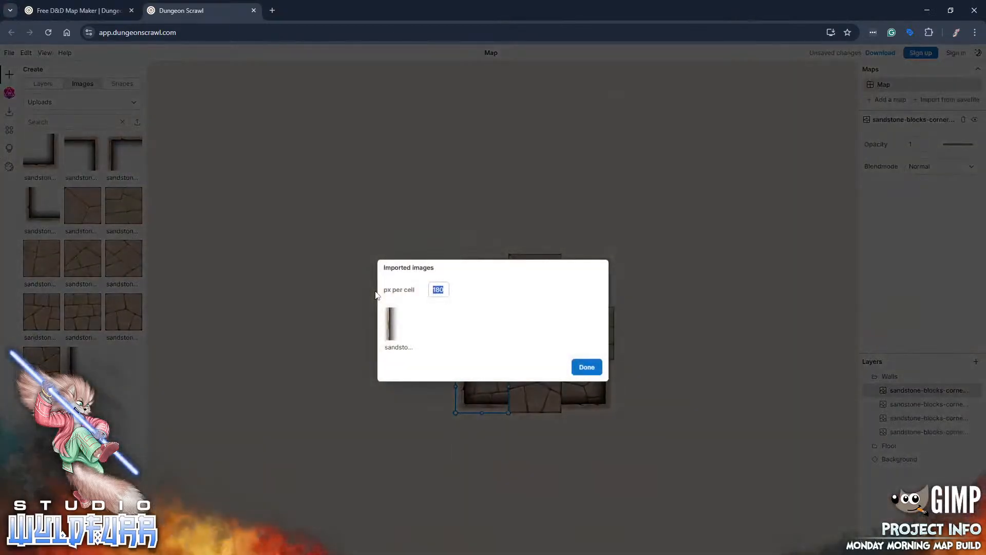
click(584, 366)
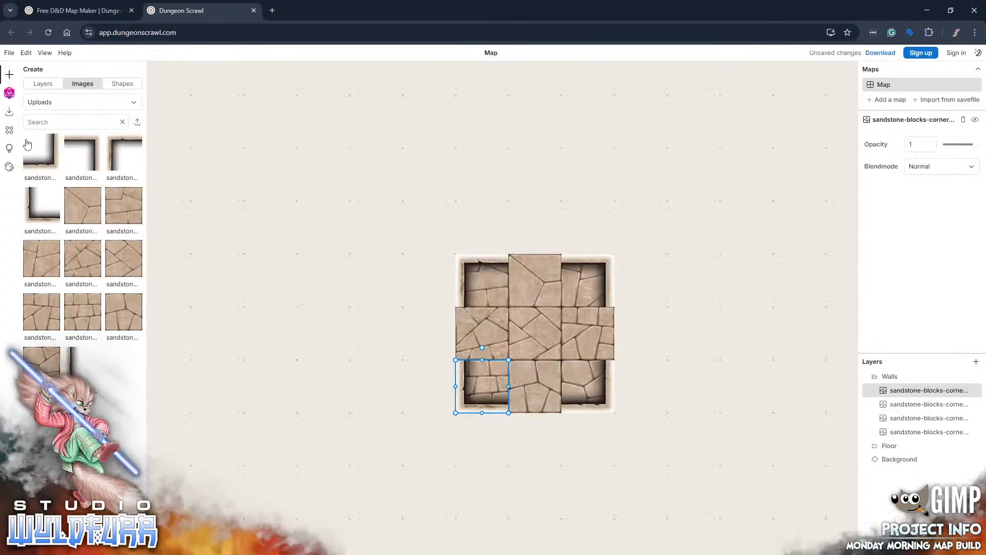
click(73, 361)
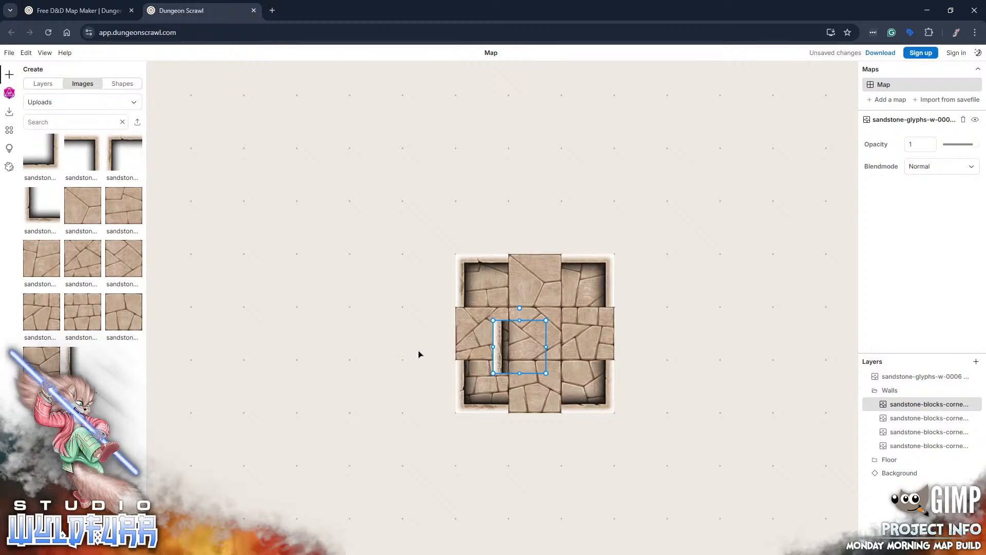
drag(500, 353, 462, 339)
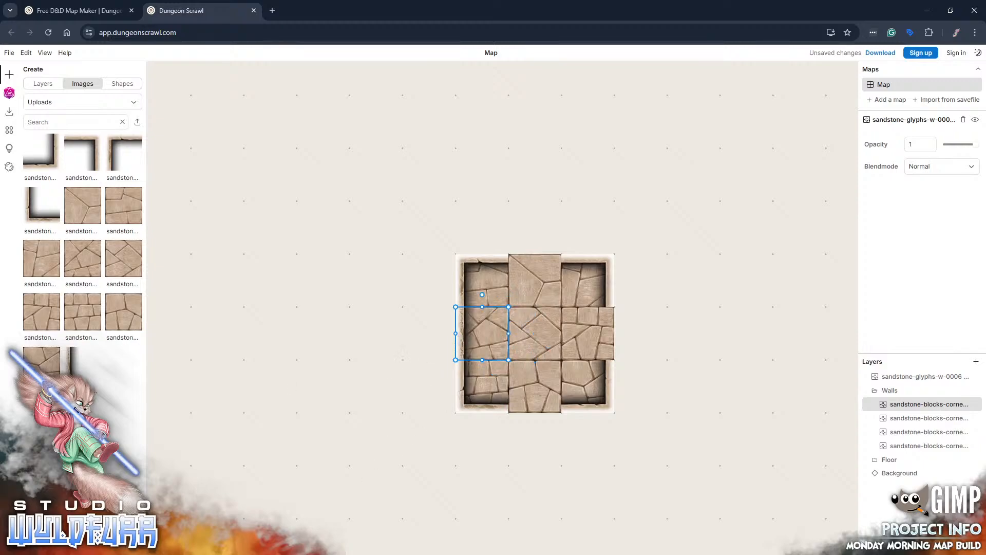
key(alt+Tab)
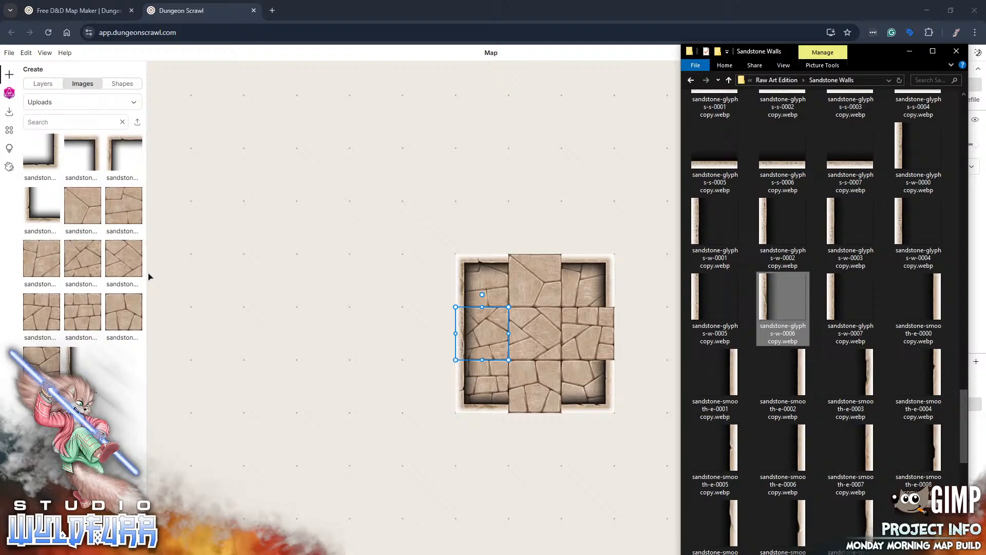
click(129, 105)
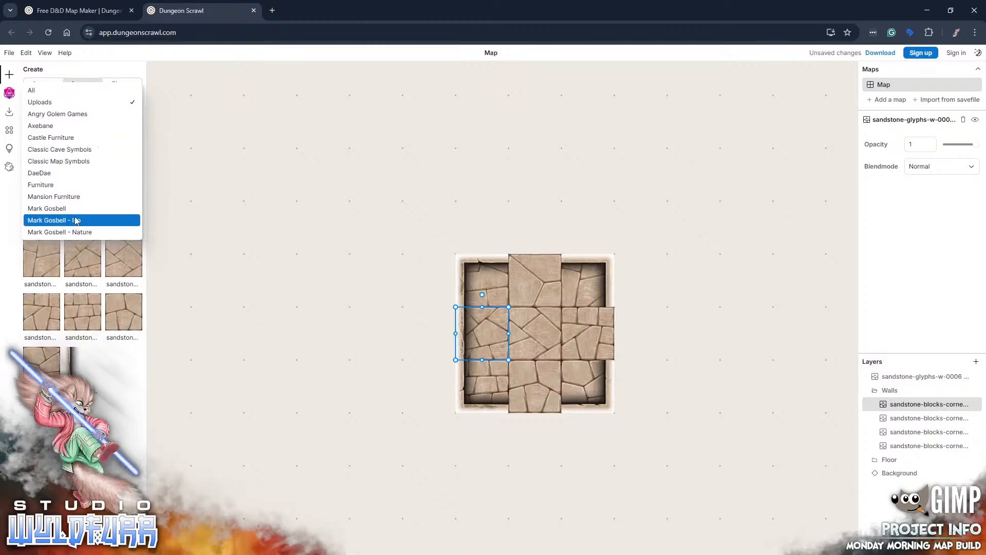
click(42, 103)
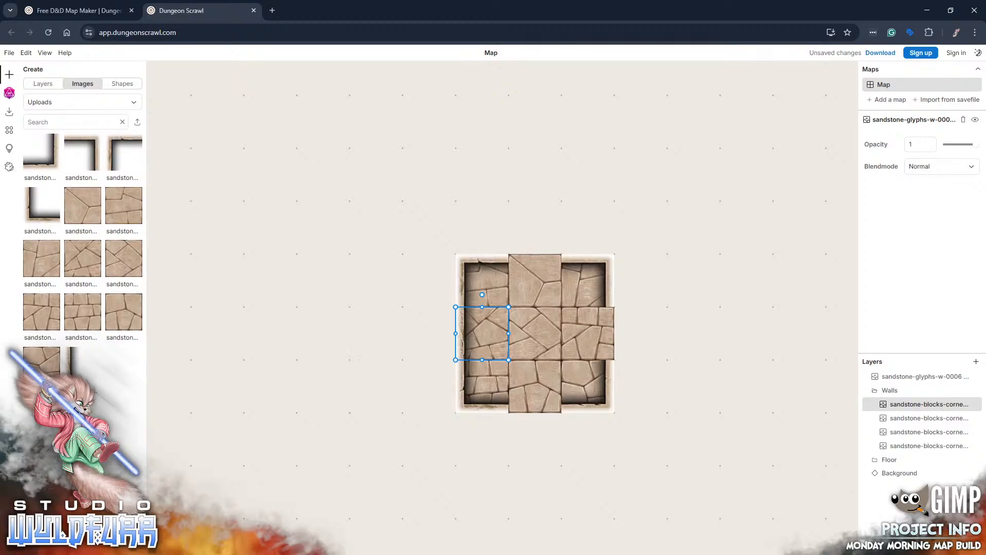
- Import the sandstone-smooth-e-0006 wall image and place it over the middle floor tile on the room's east side
key(alt+Tab)
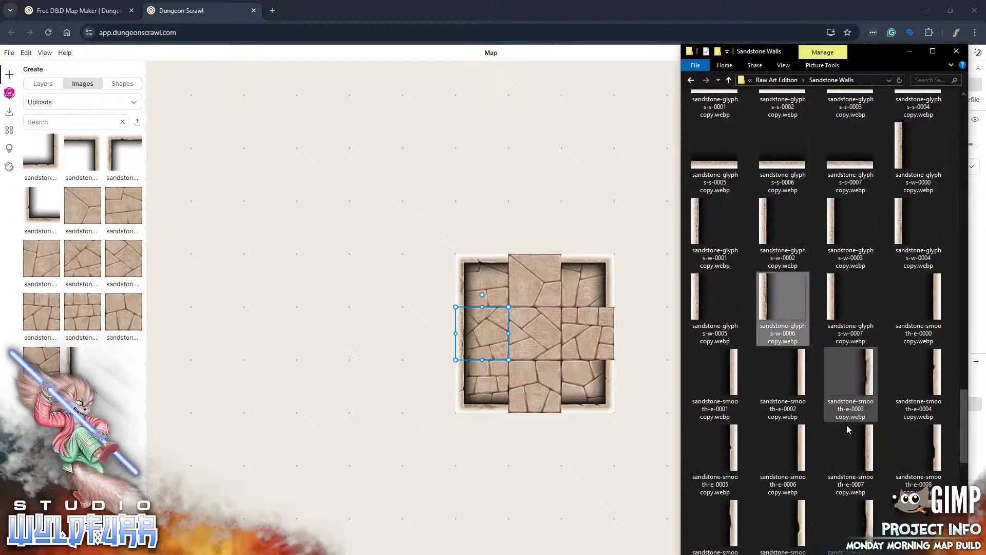
drag(806, 442, 402, 301)
click(594, 369)
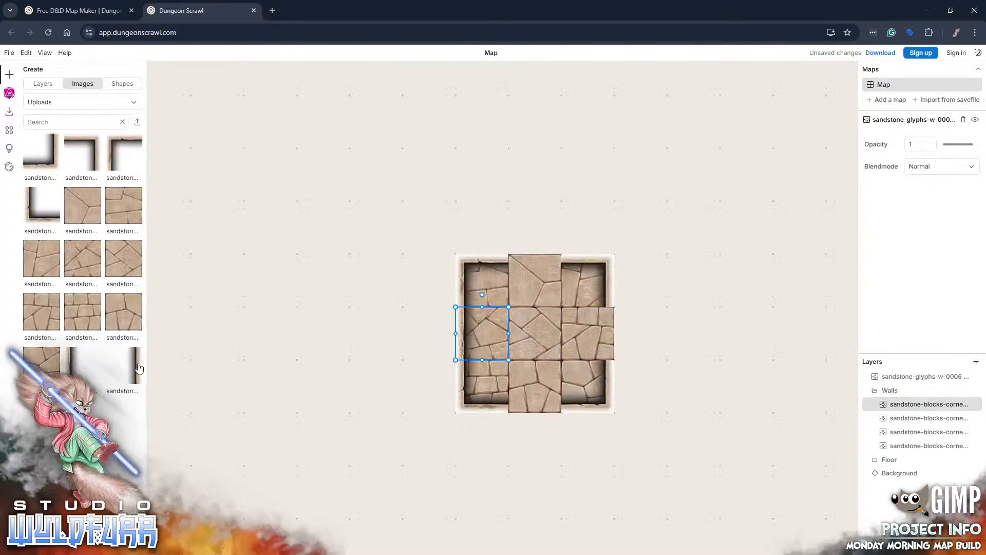
drag(539, 358, 610, 341)
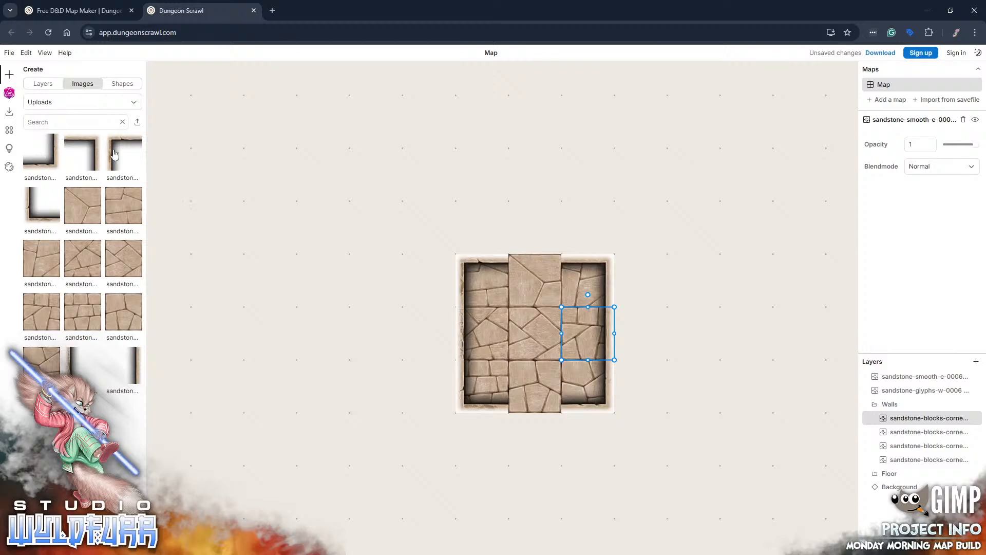
key(alt+Tab)
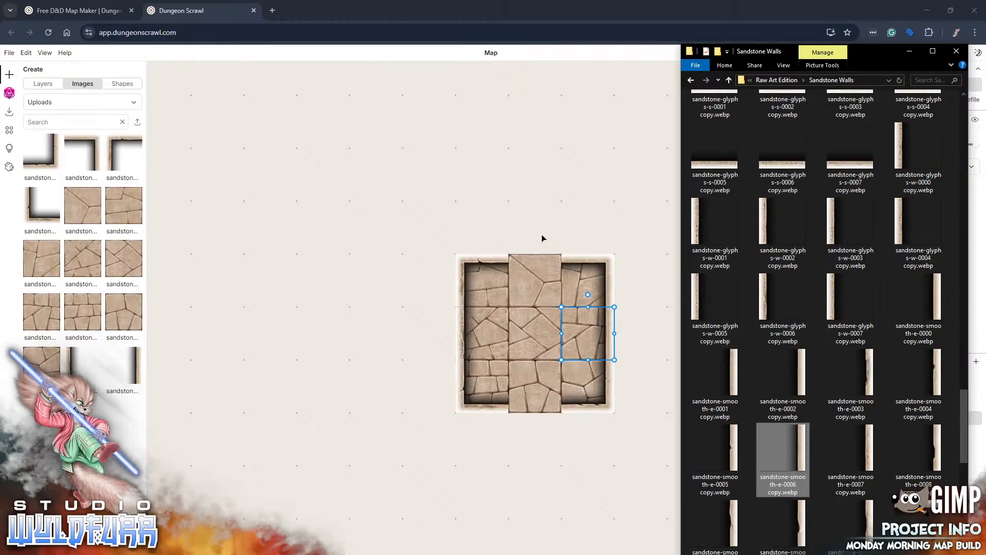
scroll(777, 281, up, 10)
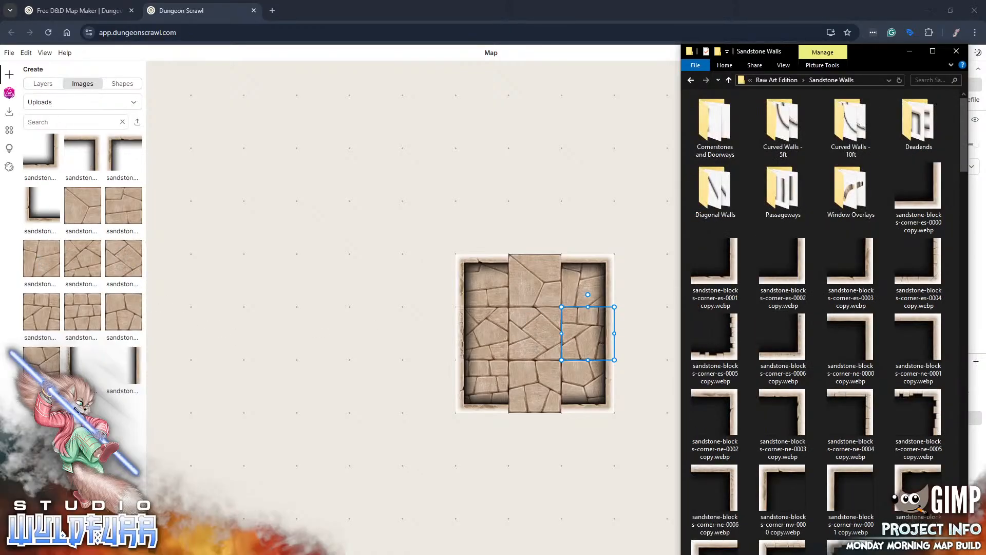
click(84, 436)
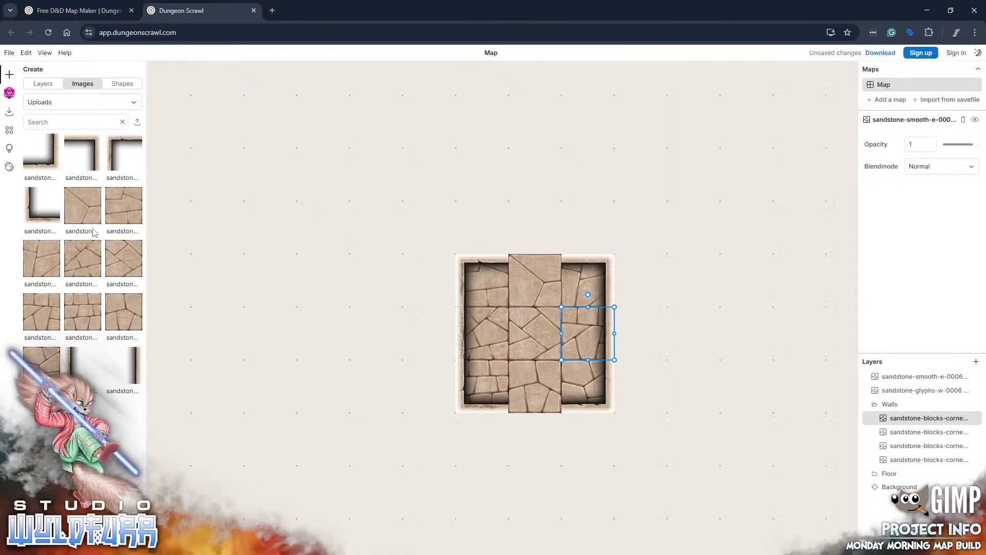
click(93, 103)
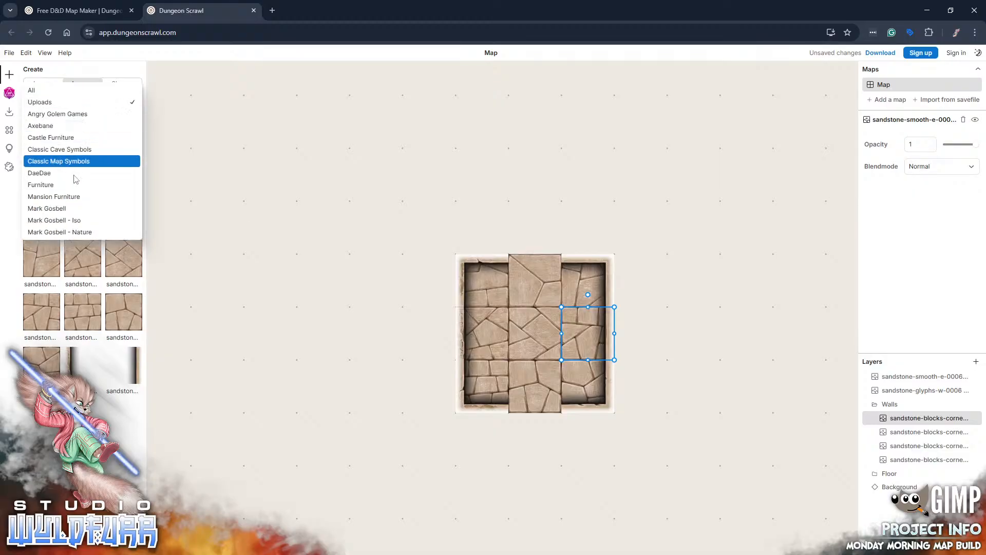
- Show all available images and search them for "wall"
click(42, 92)
click(40, 85)
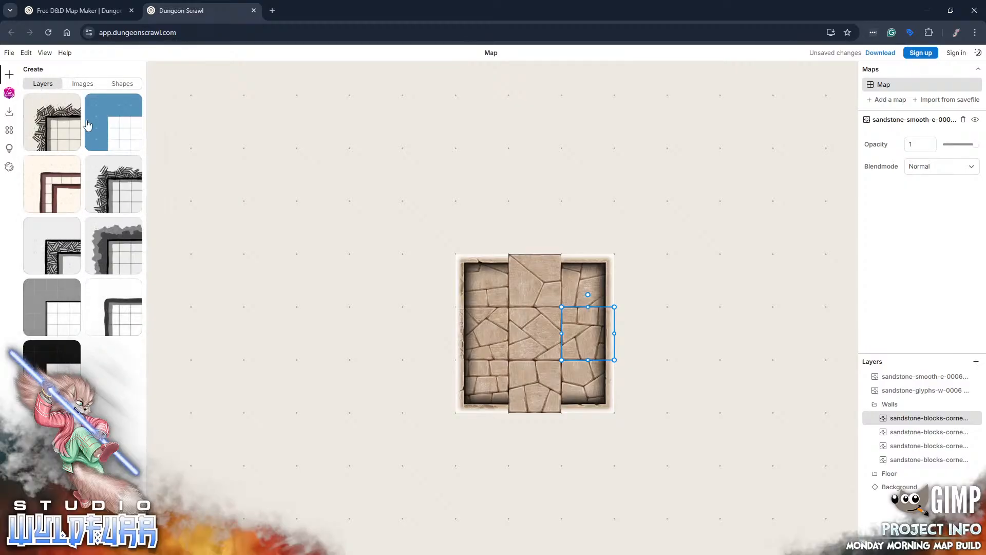
click(82, 83)
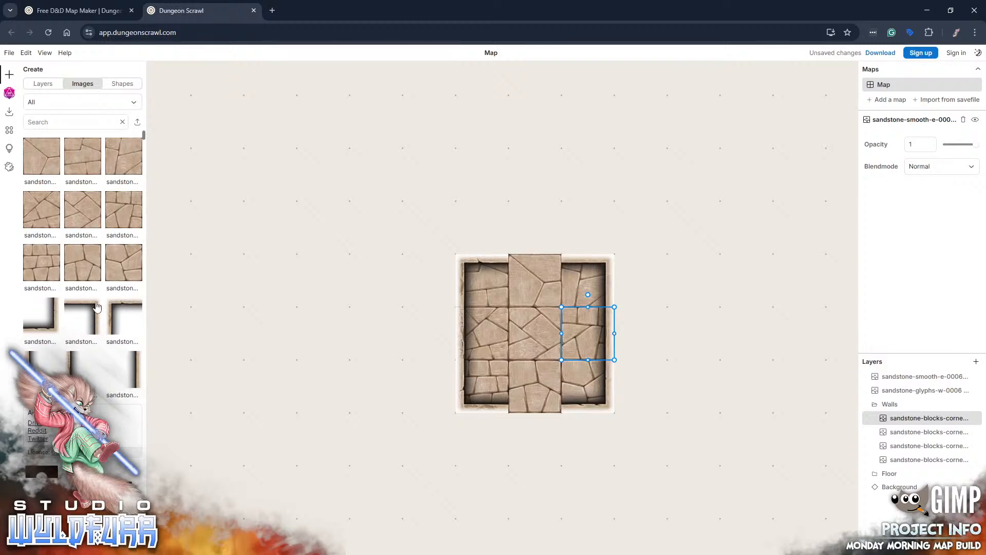
click(51, 123)
text(wall)
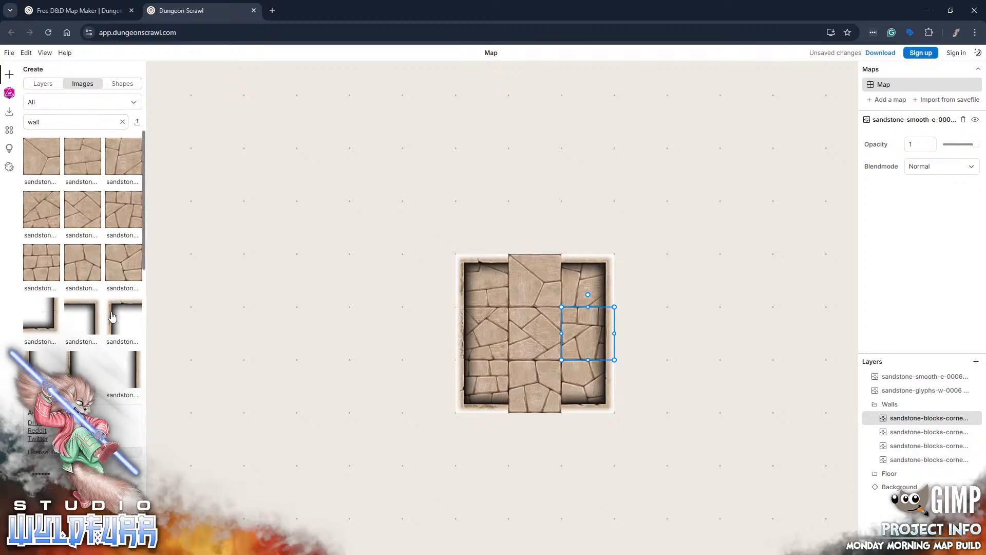
scroll(108, 321, down, 3)
scroll(105, 325, up, 3)
- Limit the image library to Uploads and clear the "wall" search text
click(116, 106)
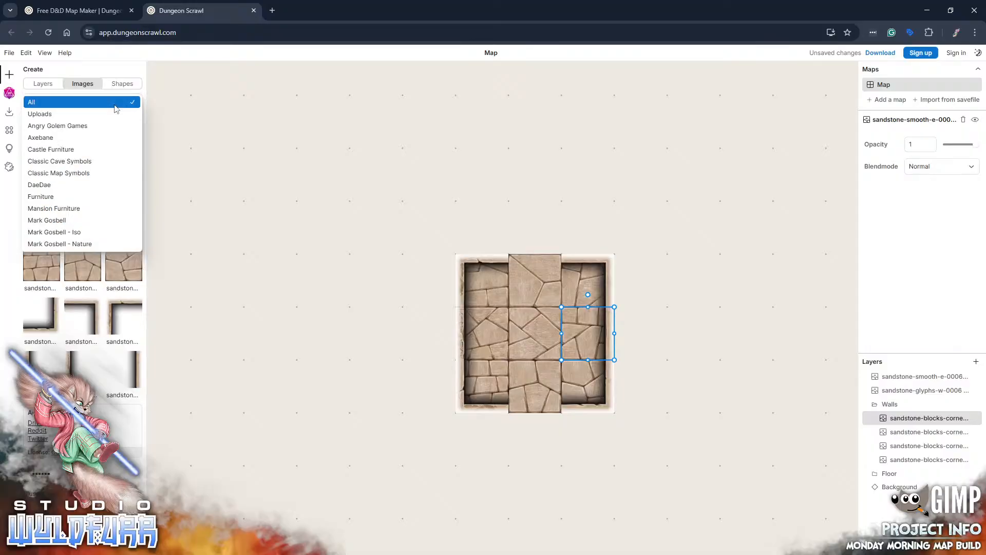
click(39, 113)
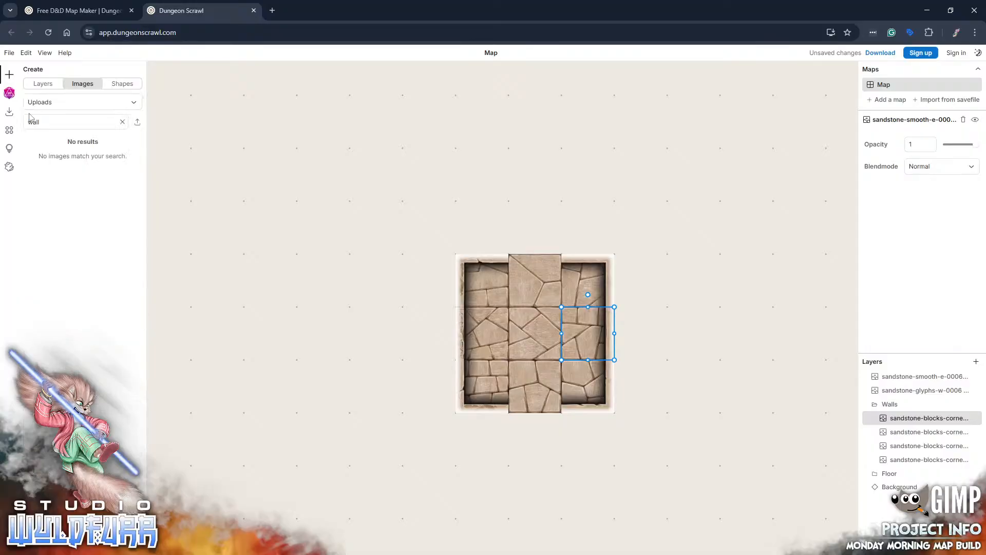
double_click(44, 122)
click(44, 122)
click(122, 122)
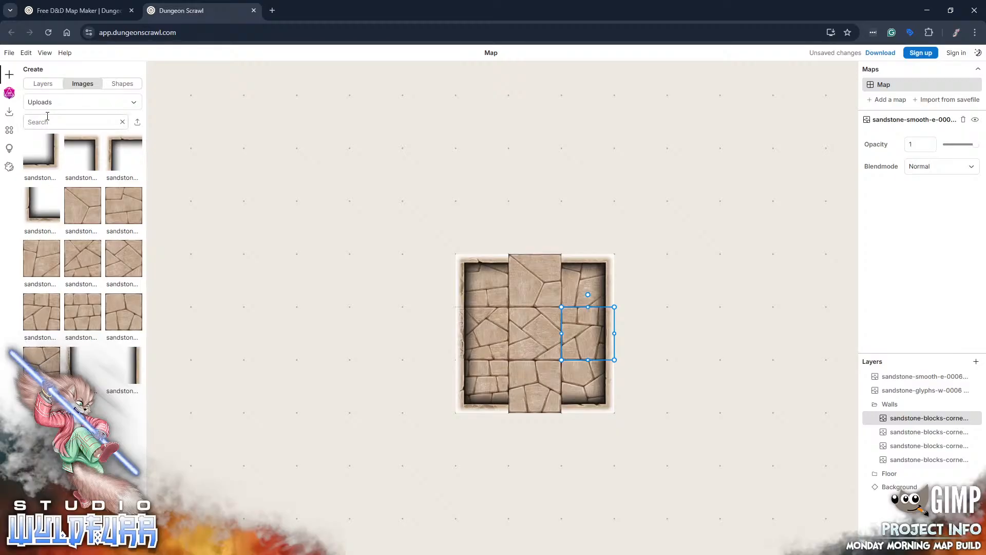
- Add the uploaded southwest corner wall to the map and delete it again, and search the uploads for "Corner" before clearing the search
click(34, 209)
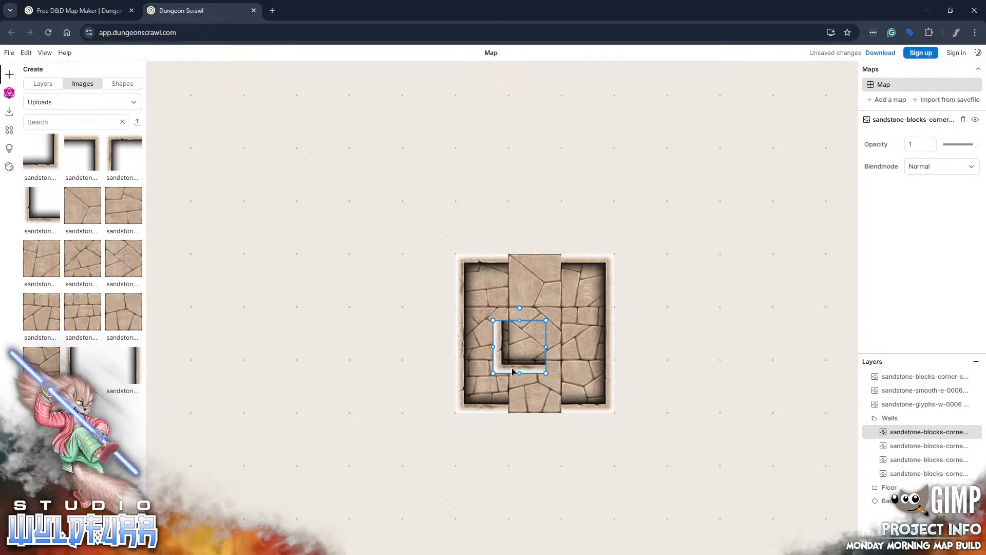
key(Delete)
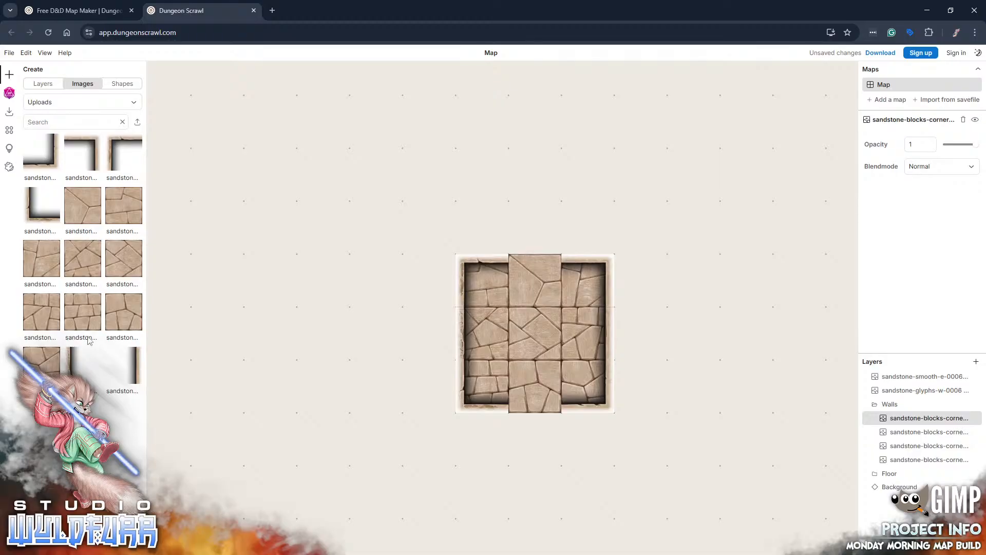
click(36, 120)
text(Corner)
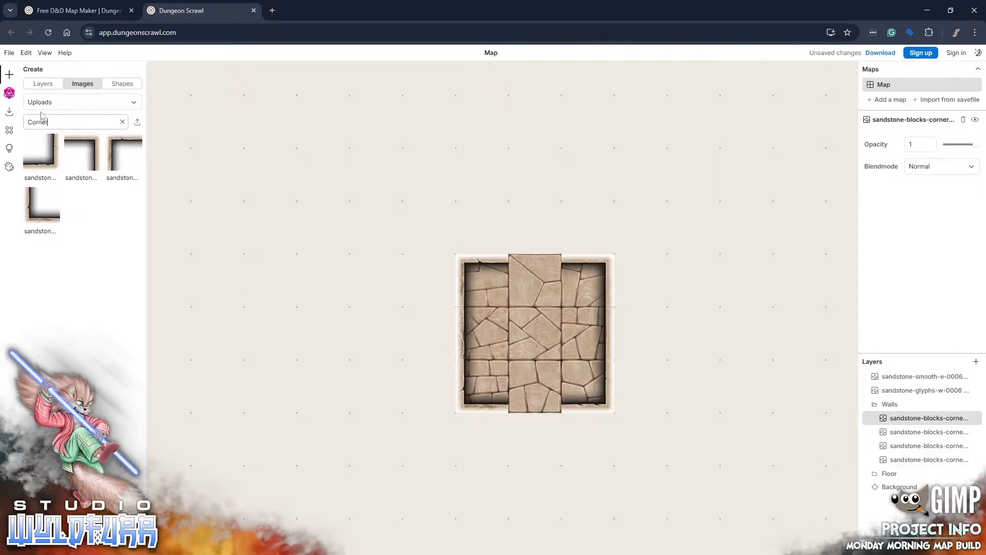
click(122, 124)
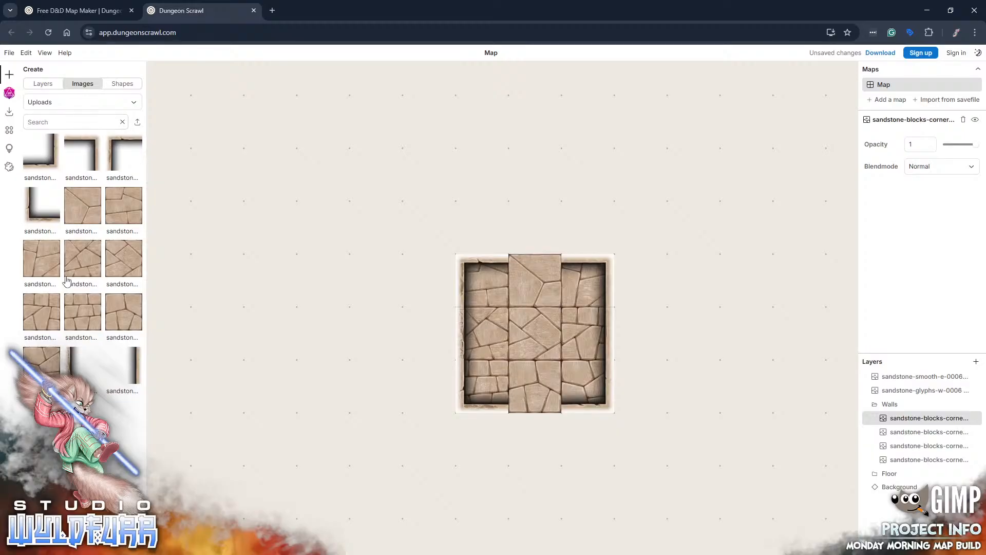
- Import sandstone-smooth-passageway-ns-0005 from the Passageways folder at 180 px per cell and place it directly north of the room's middle column
drag(66, 280, 521, 390)
key(alt+Tab)
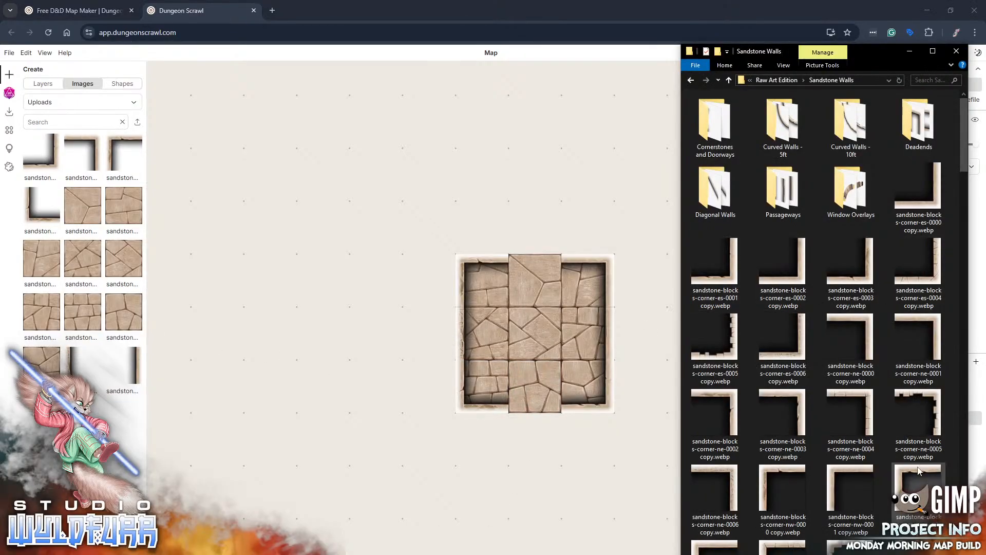
scroll(791, 397, down, 5)
scroll(815, 365, up, 6)
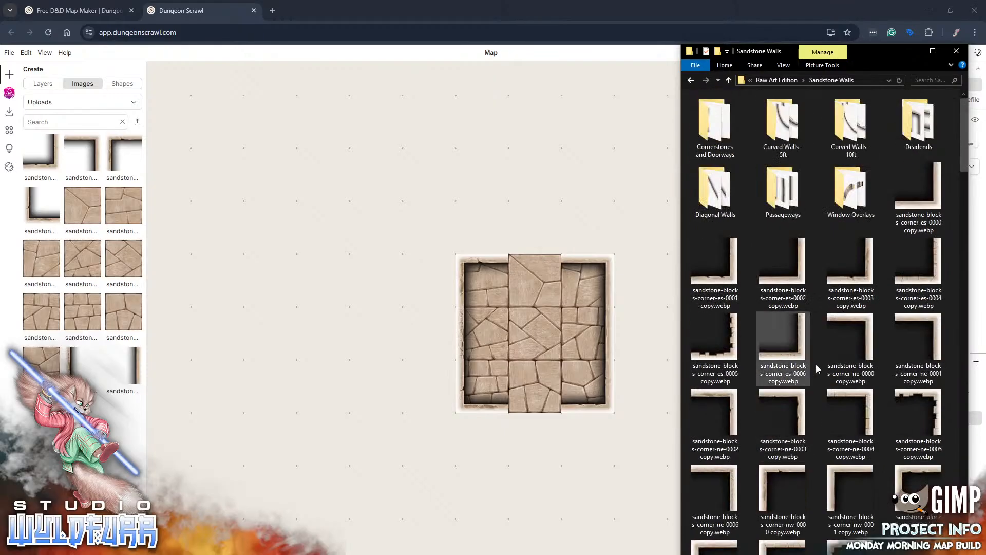
scroll(785, 436, down, 10)
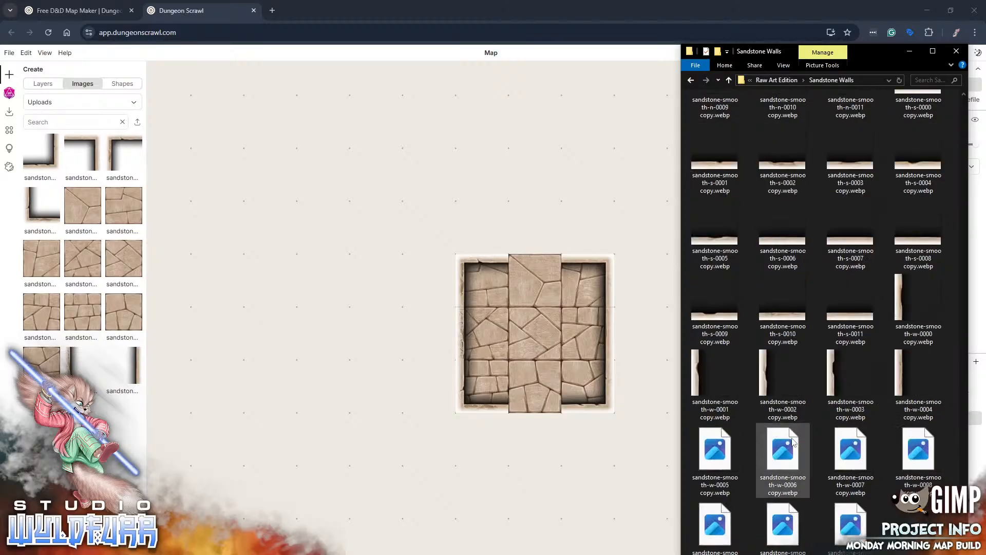
scroll(794, 444, down, 1)
scroll(792, 438, up, 11)
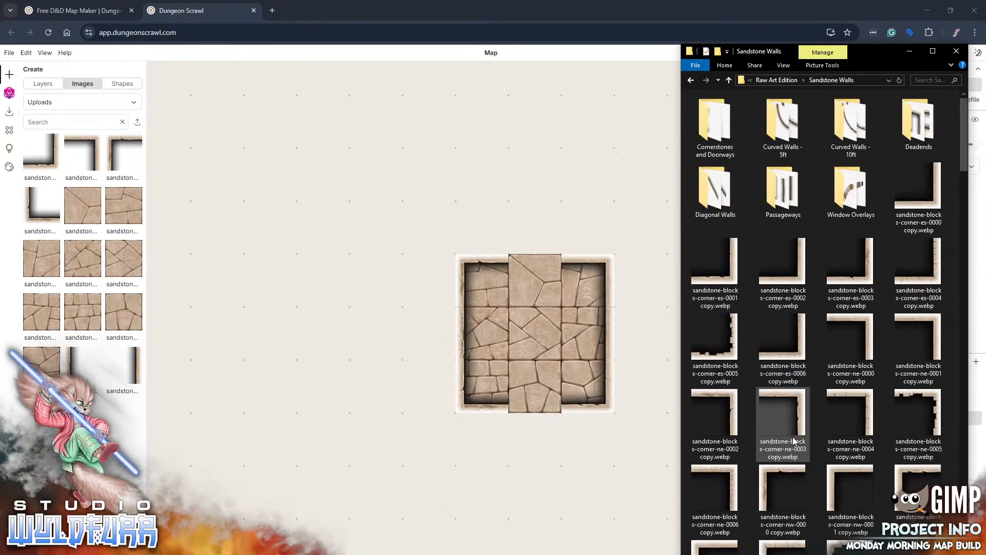
double_click(783, 203)
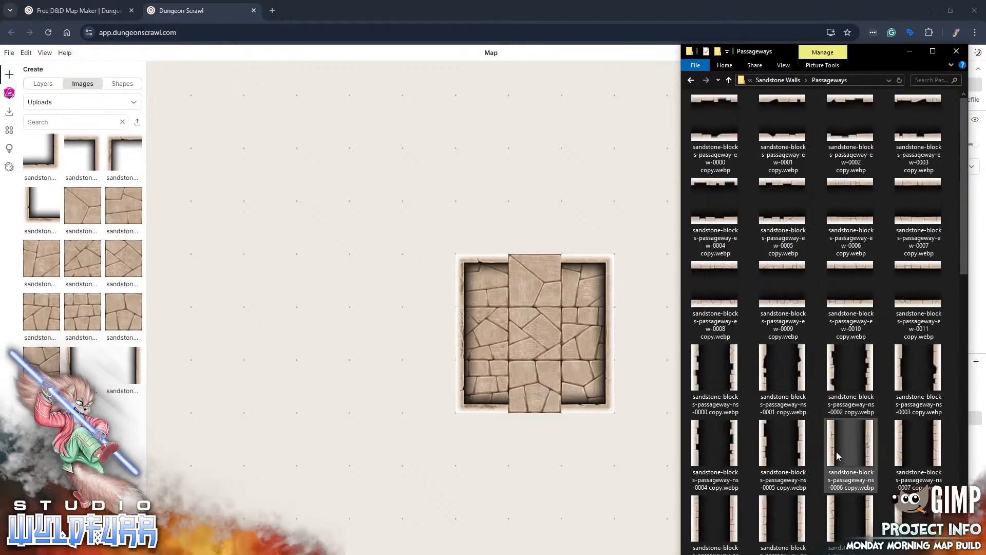
scroll(784, 400, down, 15)
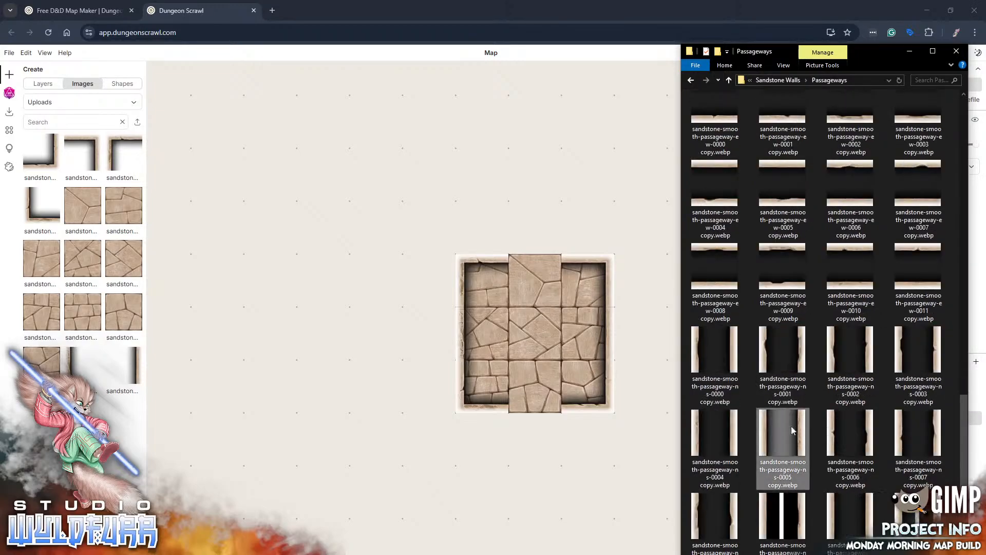
drag(791, 430, 554, 201)
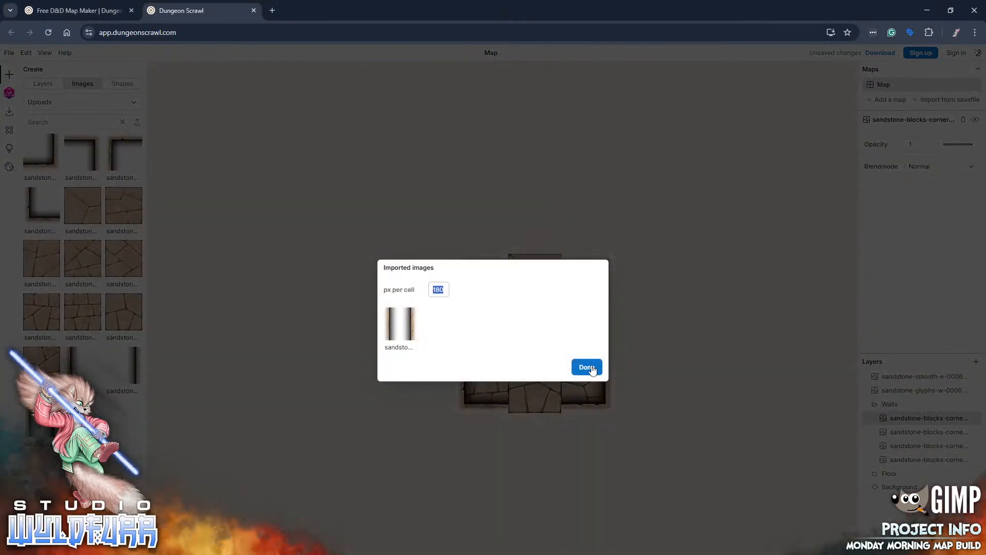
click(588, 367)
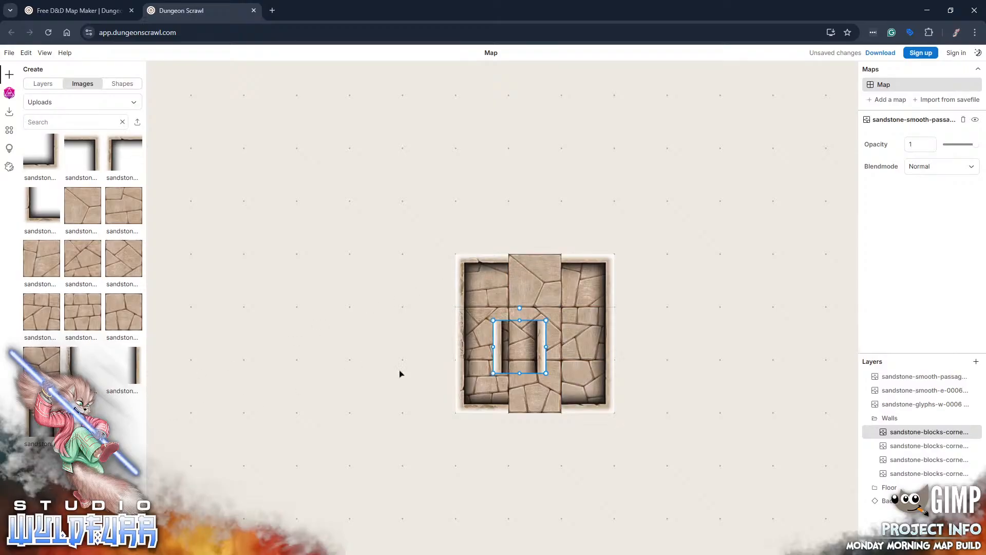
drag(543, 355, 563, 235)
- Import sandstone-smooth-passageway-ns-0006 and place it directly south of the room's middle column, aligned to the grid
key(alt+Tab)
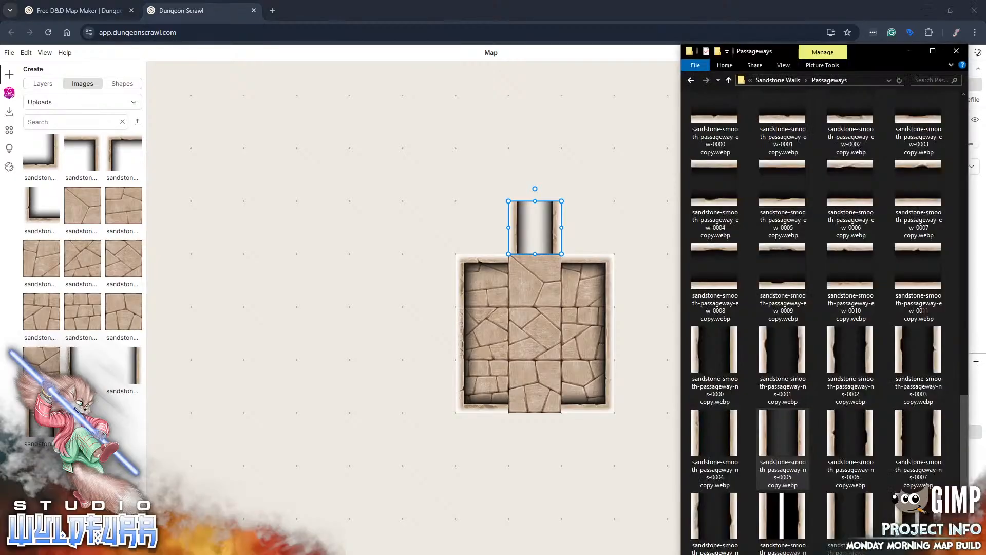
drag(870, 444, 575, 482)
click(587, 367)
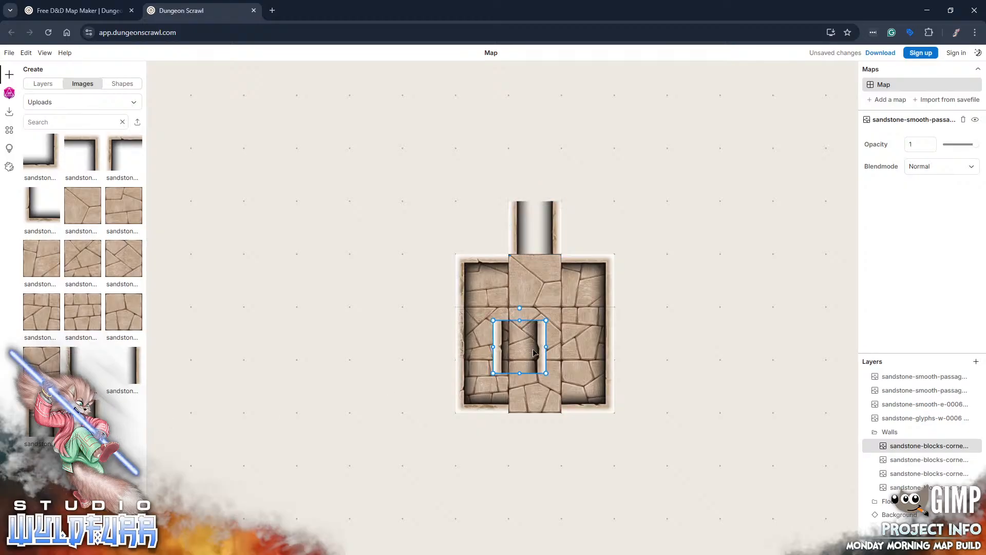
drag(537, 353, 560, 449)
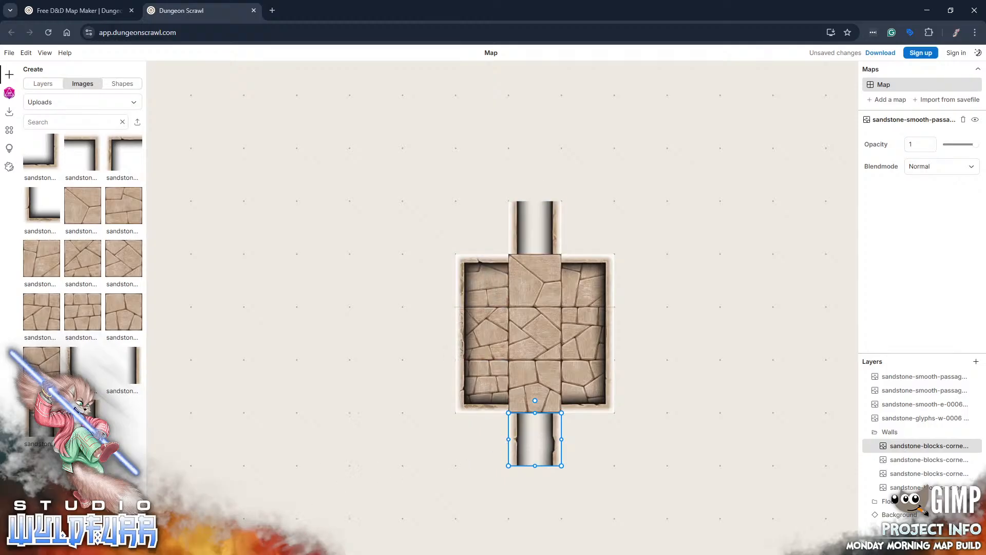
- Import sandstone-smooth-passageway-ns-0007 at 180 px per cell and place it on the cell north of the upper passageway piece
key(alt+Tab)
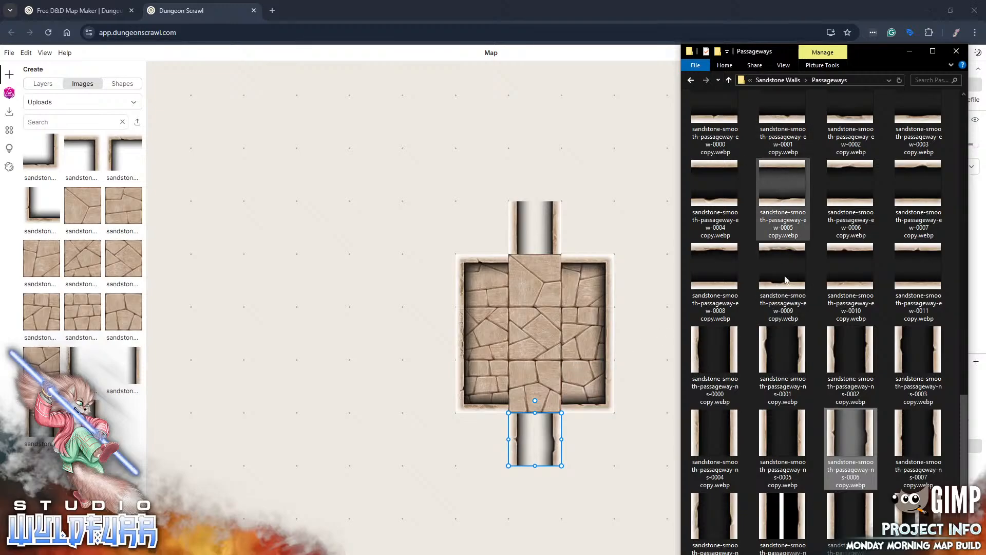
drag(918, 437, 395, 232)
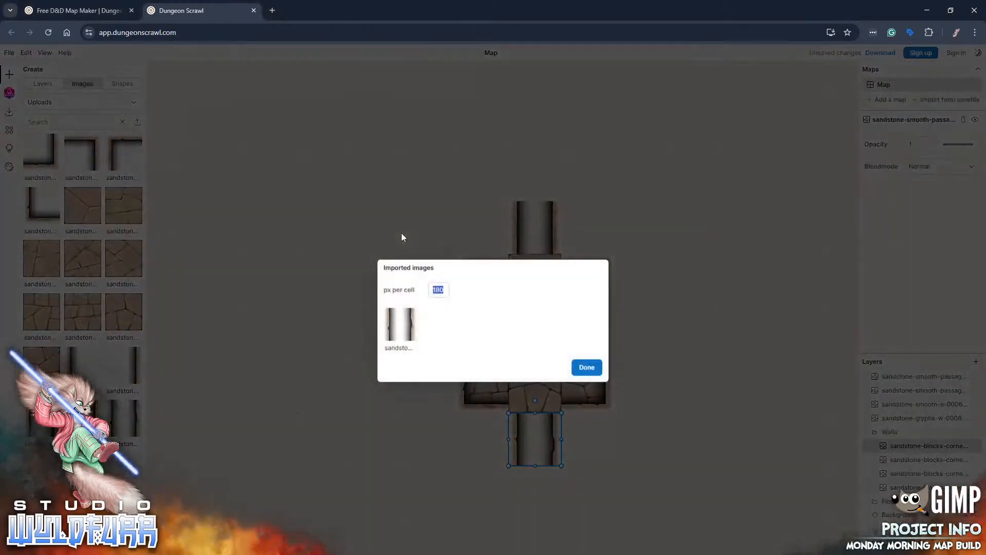
click(586, 366)
click(120, 427)
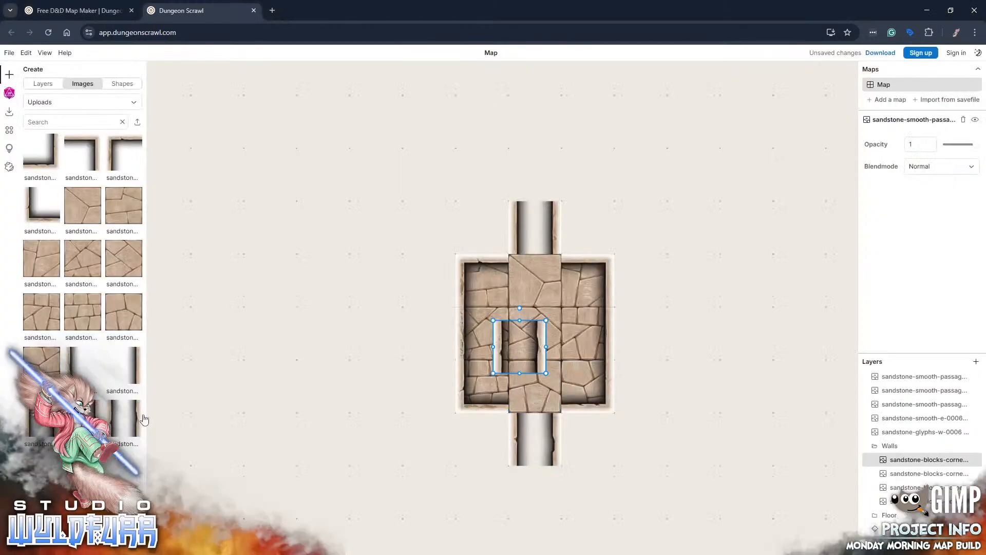
drag(513, 364, 525, 191)
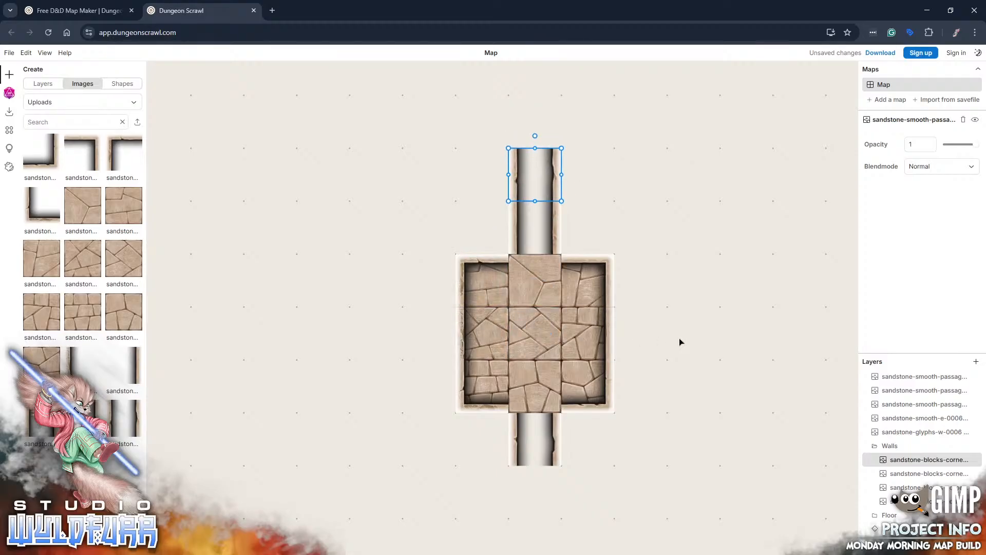
- Return the file browser to the Sandstone Walls folder, and move the five loose wall and passageway layers into the collapsed Walls folder
key(alt+Tab)
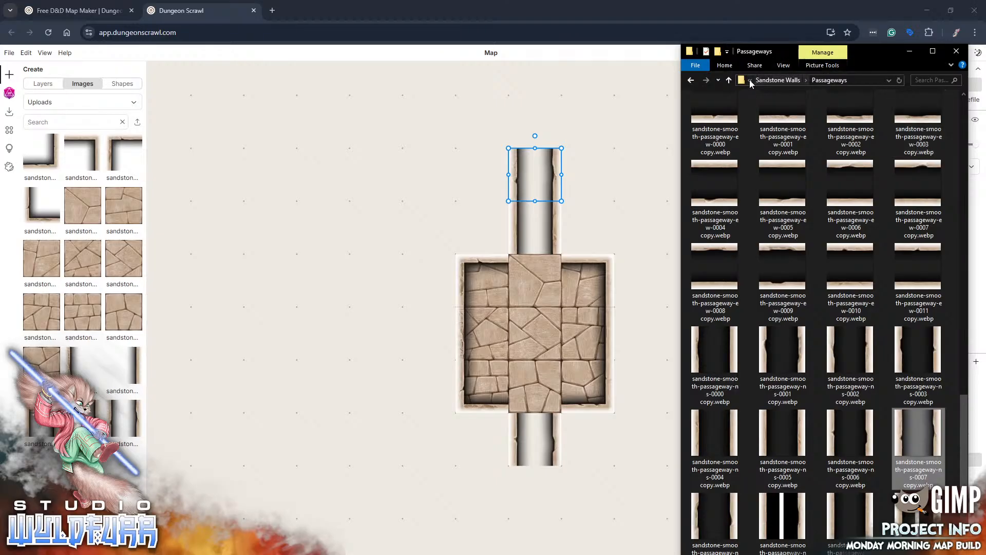
click(778, 80)
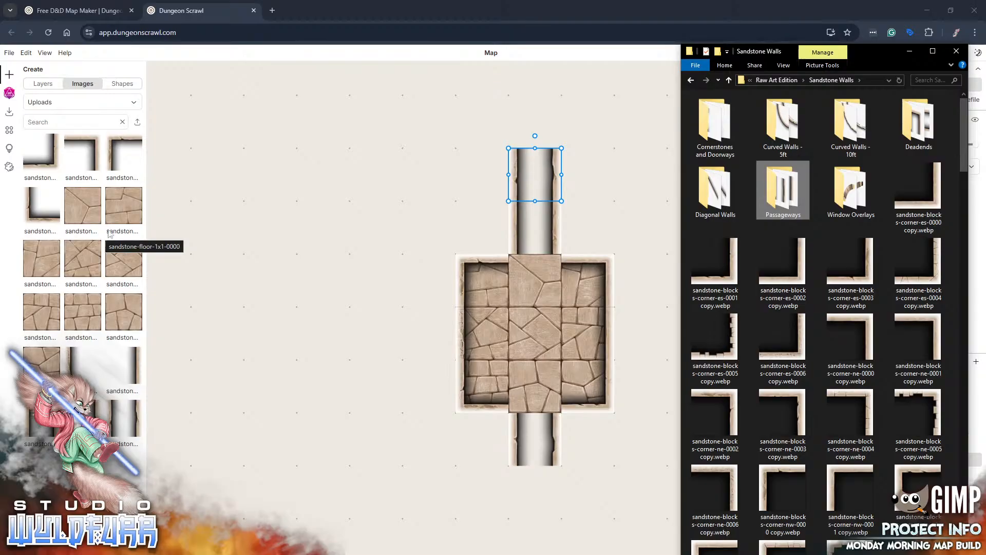
click(584, 198)
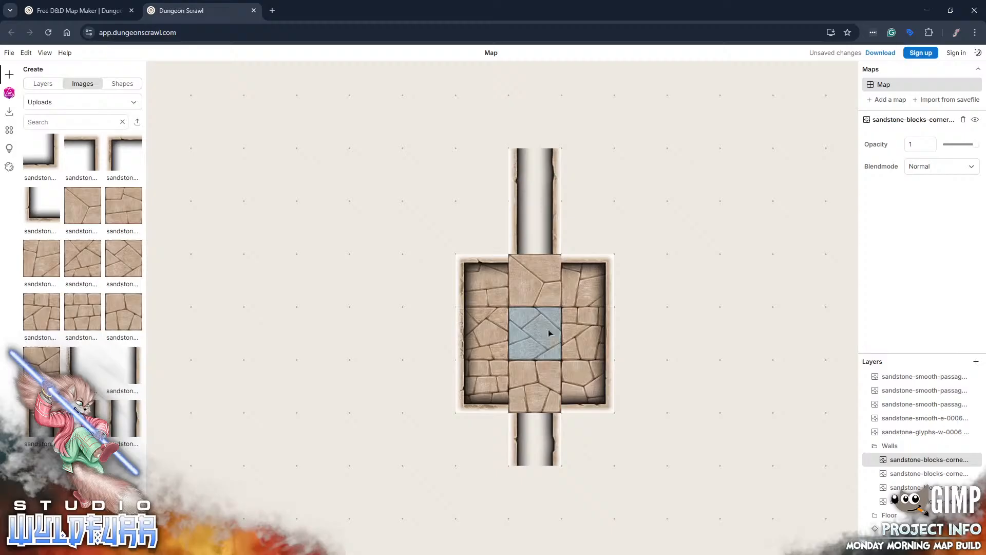
click(546, 301)
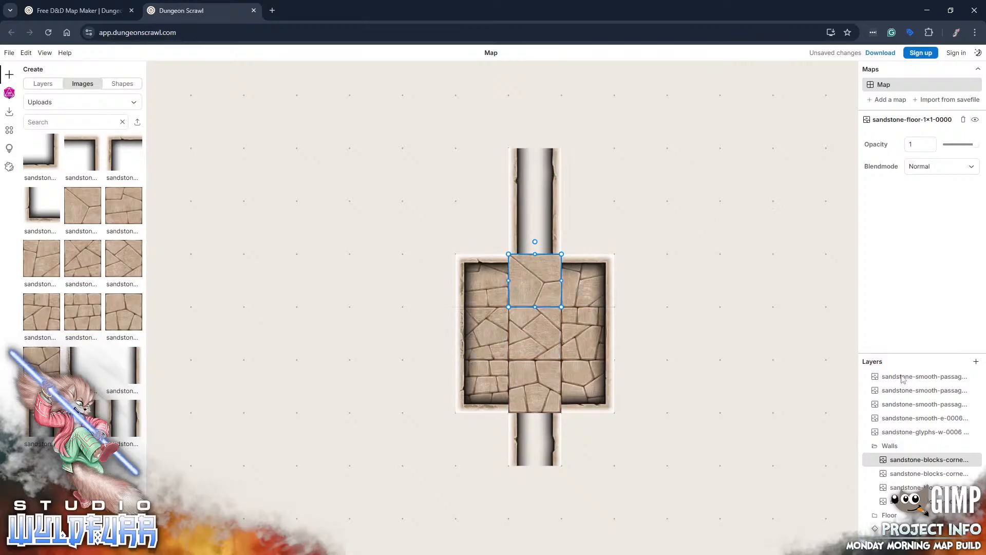
click(867, 446)
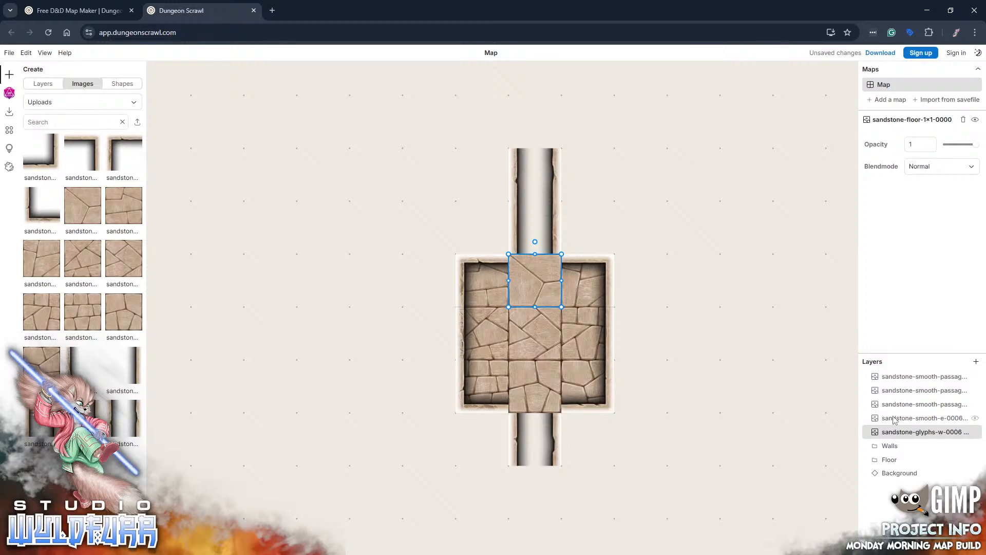
drag(900, 435, 887, 395)
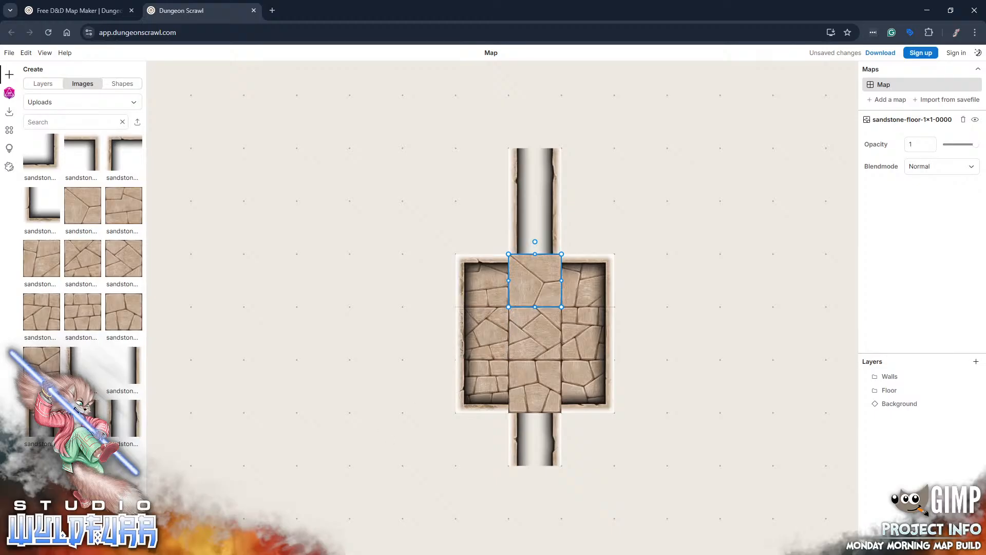
- Import sandstone-doorway-n-0004 from Cornerstones and Doorways at 180 px per cell, place it on the room's north middle cell, and move its layer into Walls
key(alt+Tab)
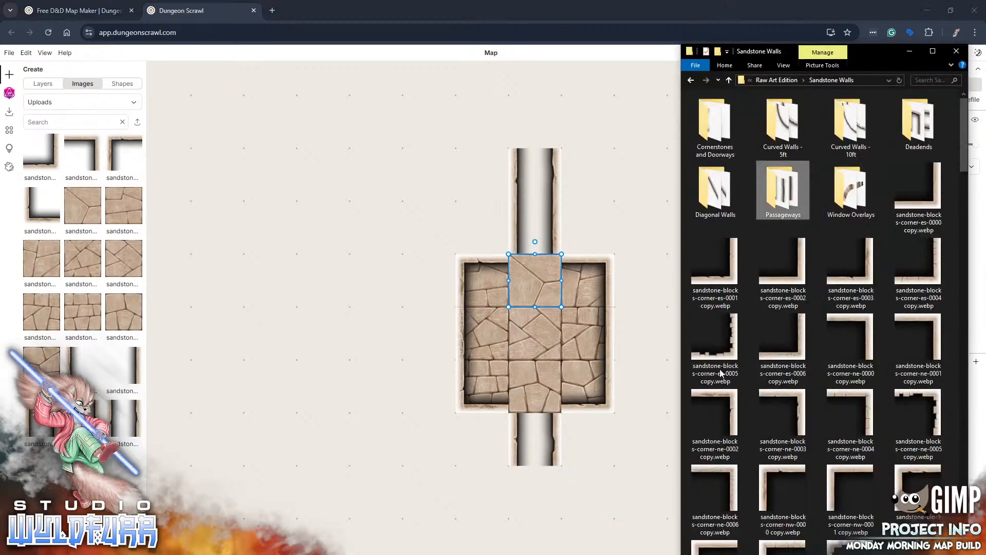
double_click(715, 135)
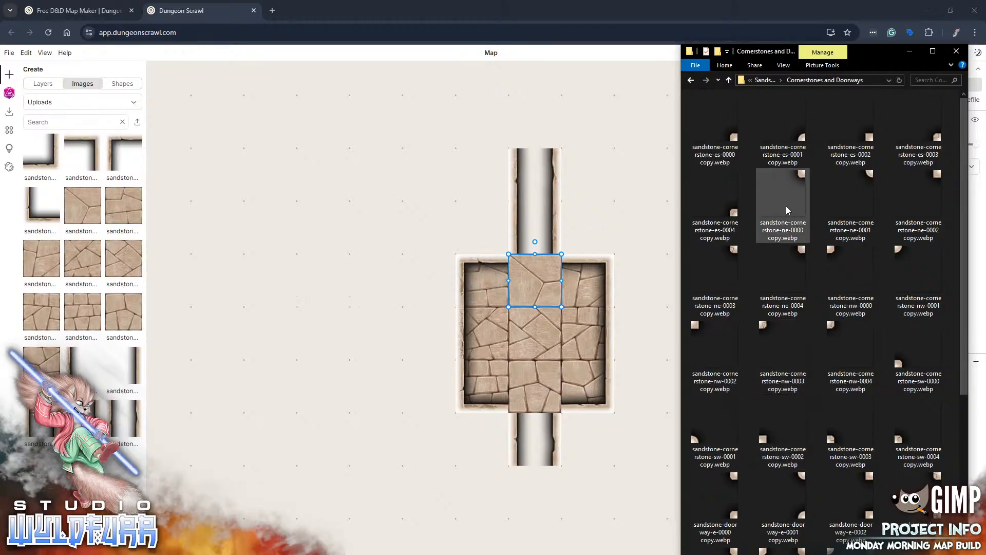
scroll(801, 369, down, 5)
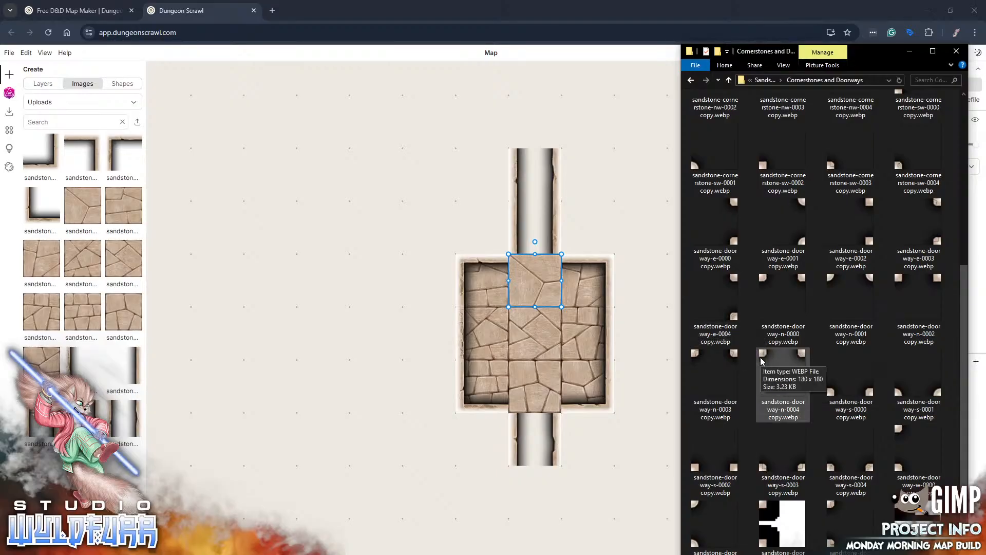
drag(770, 354, 280, 269)
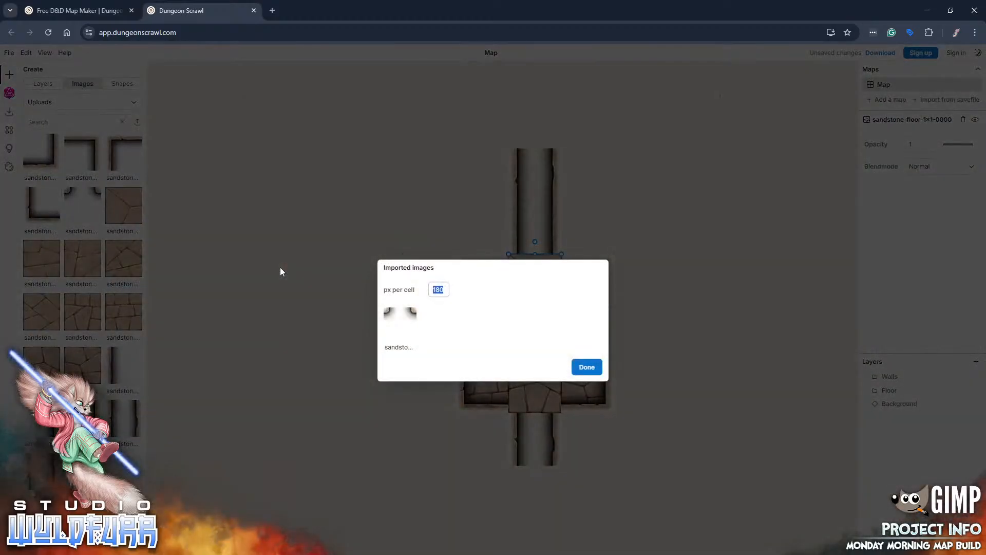
click(582, 369)
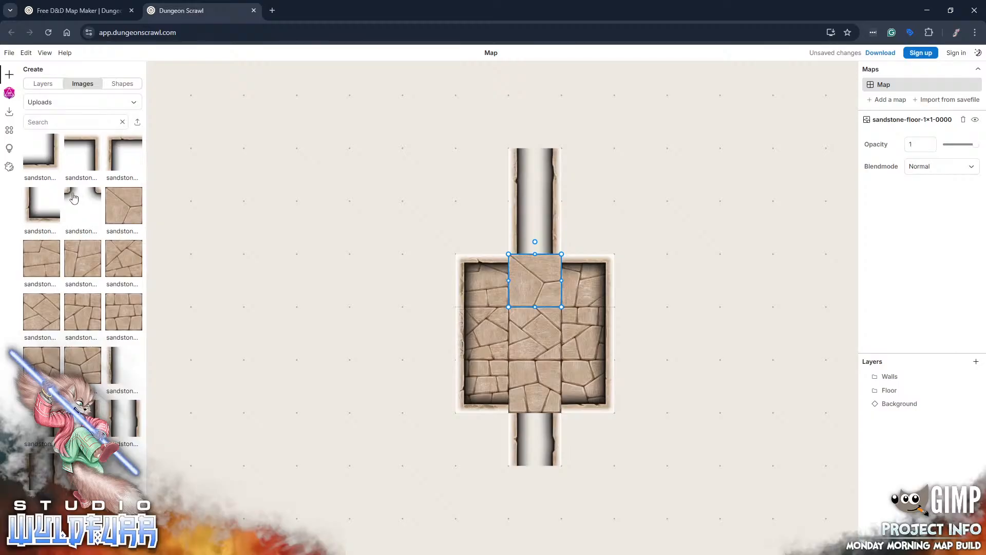
drag(74, 198, 513, 263)
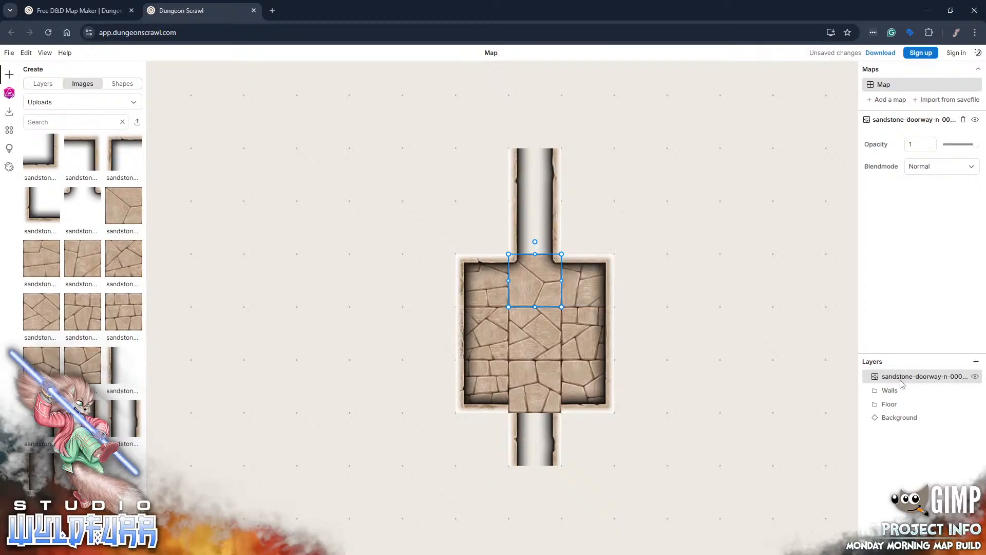
drag(901, 384, 894, 401)
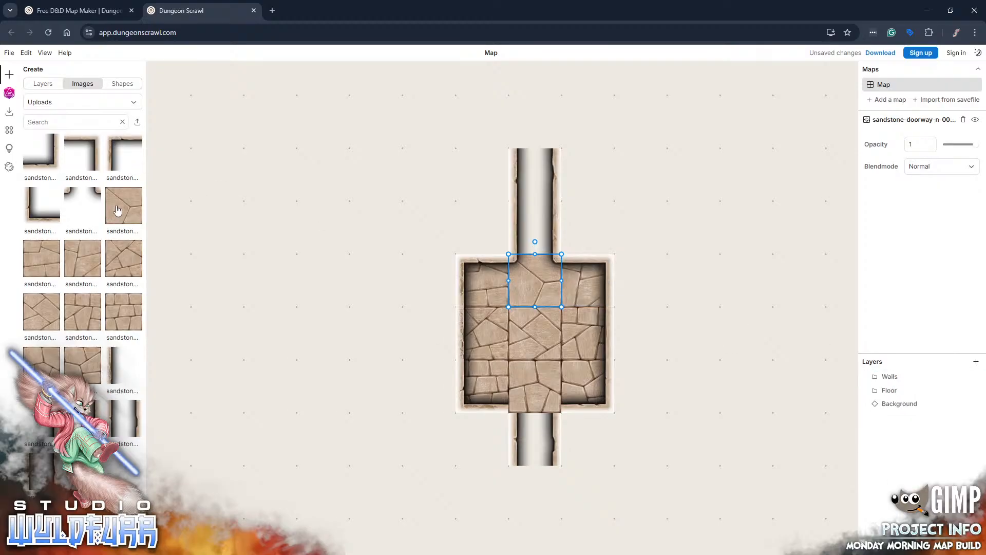
- Search the uploaded images for the doorway tile, and clear the search
click(55, 122)
text(Door)
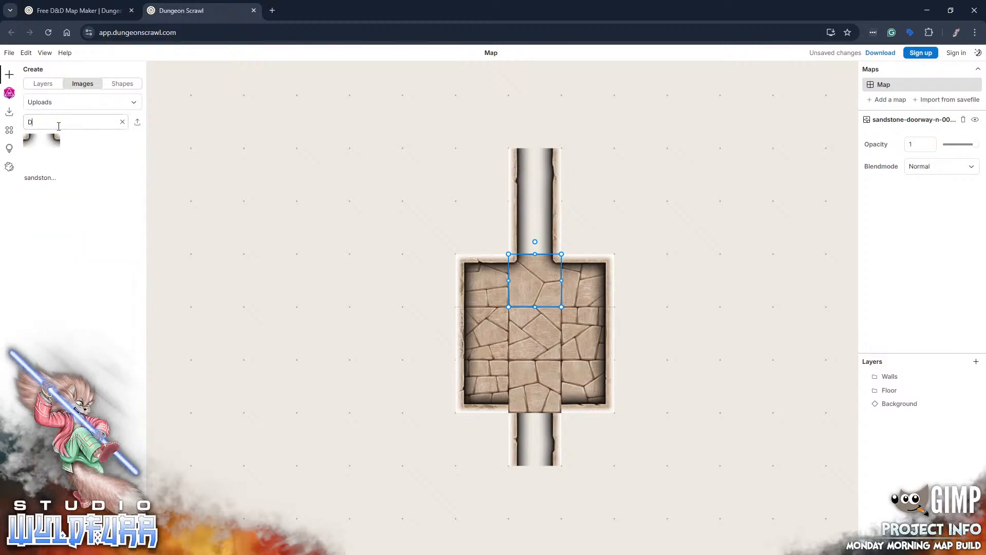
key(BackSpace)
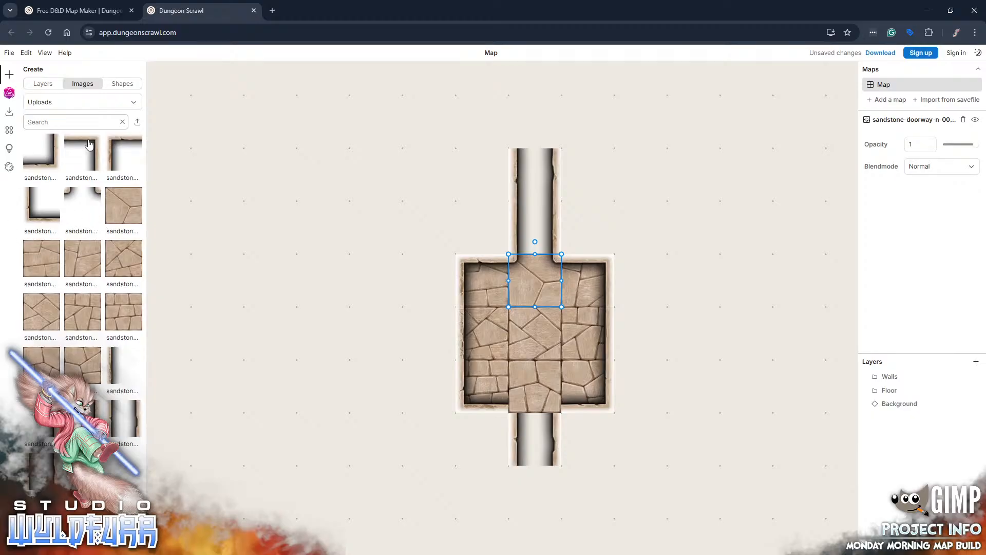
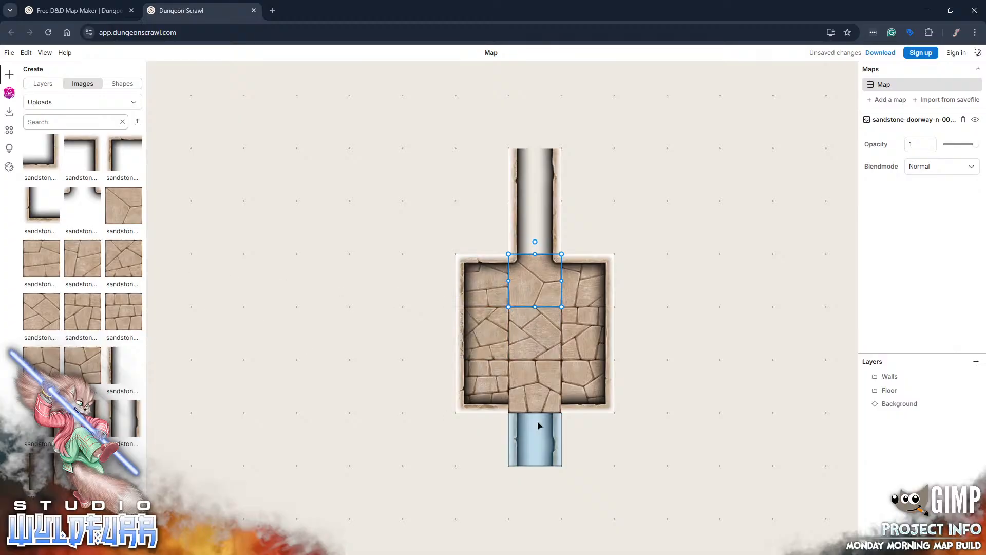
- Import sandstone-doorway-s-0003 at 180 px per cell, place it on the room's south middle cell, and move its layer into the Walls folder
click(537, 554)
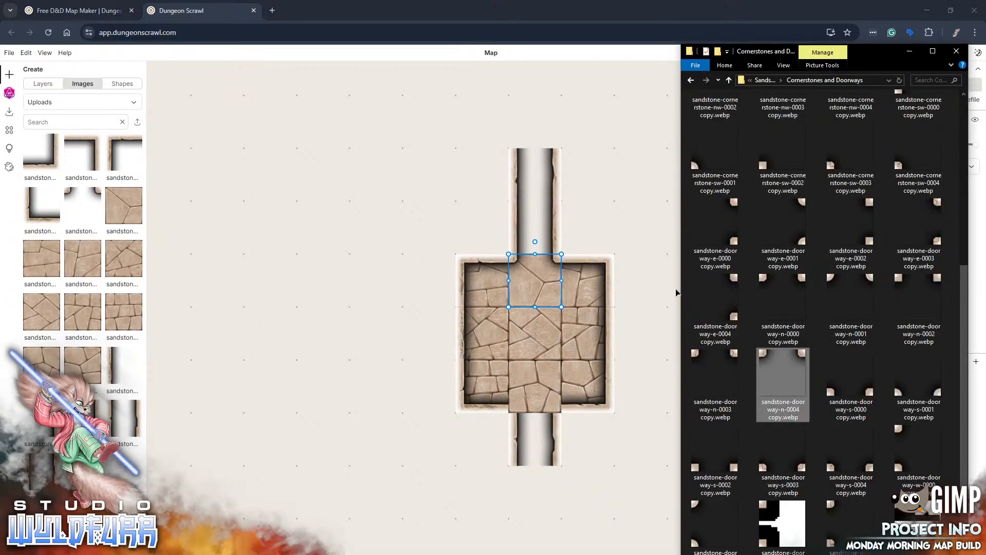
drag(804, 469, 467, 327)
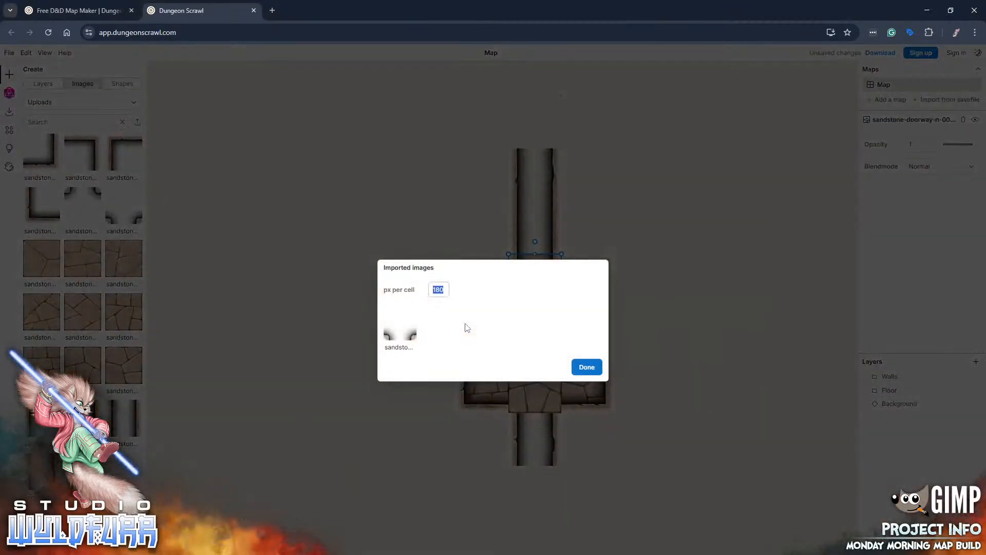
click(588, 366)
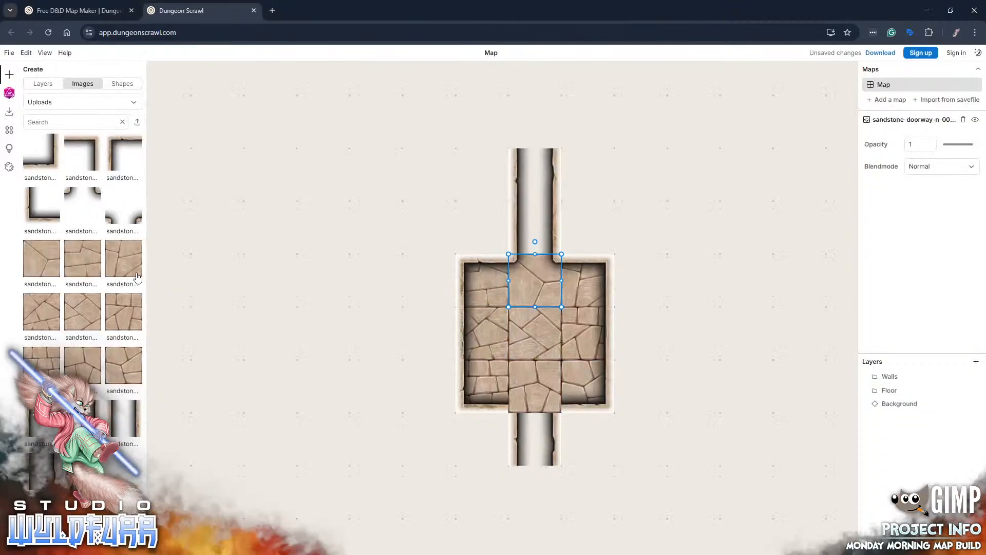
drag(126, 219, 527, 415)
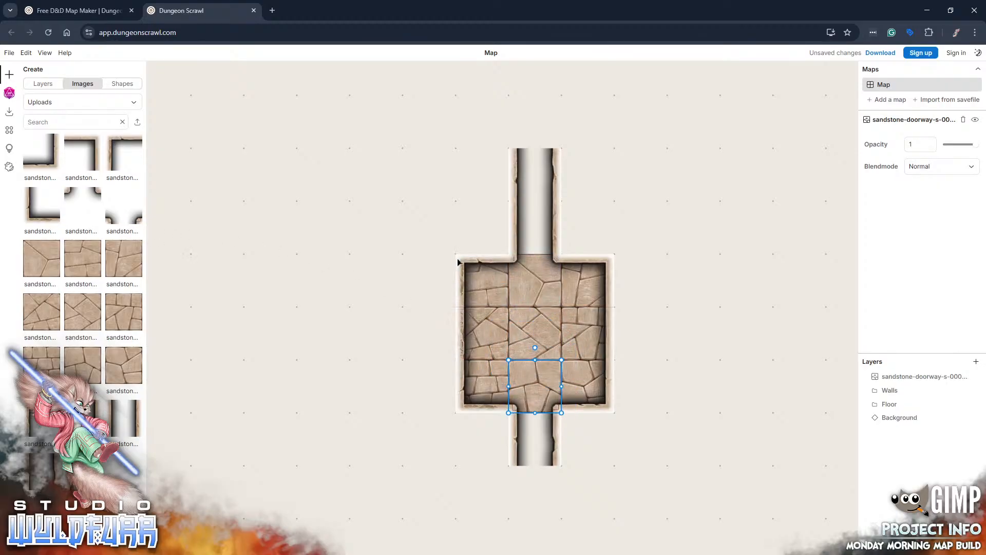
click(333, 277)
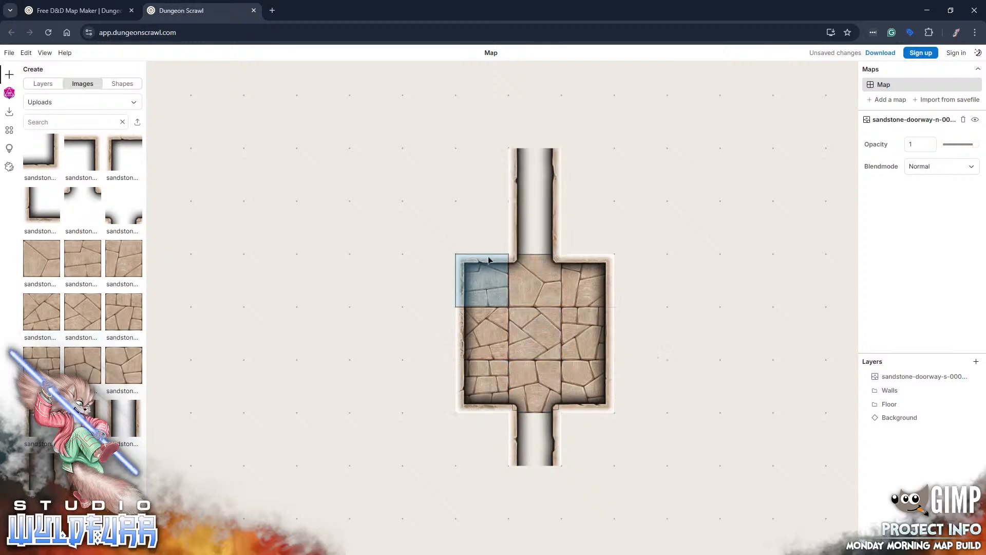
click(602, 274)
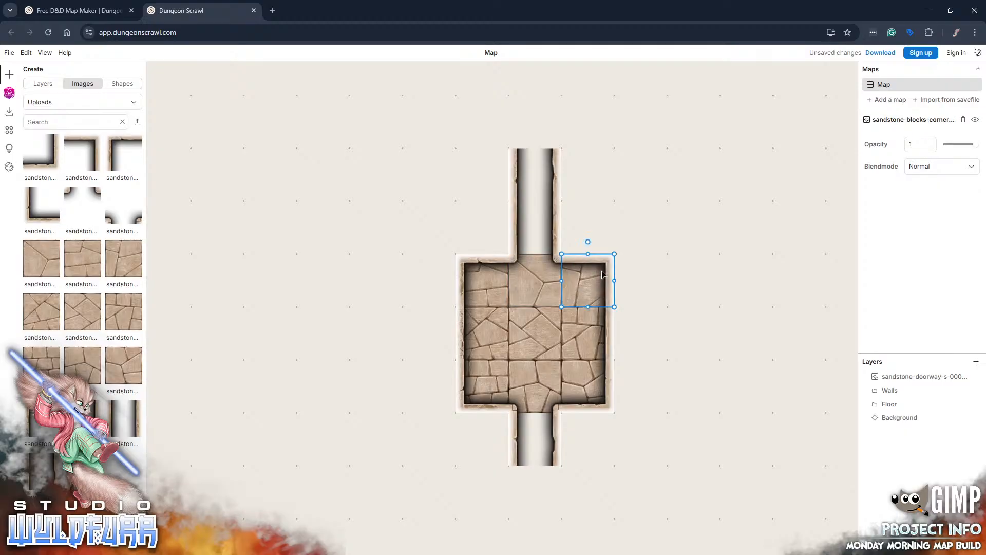
drag(875, 378, 887, 393)
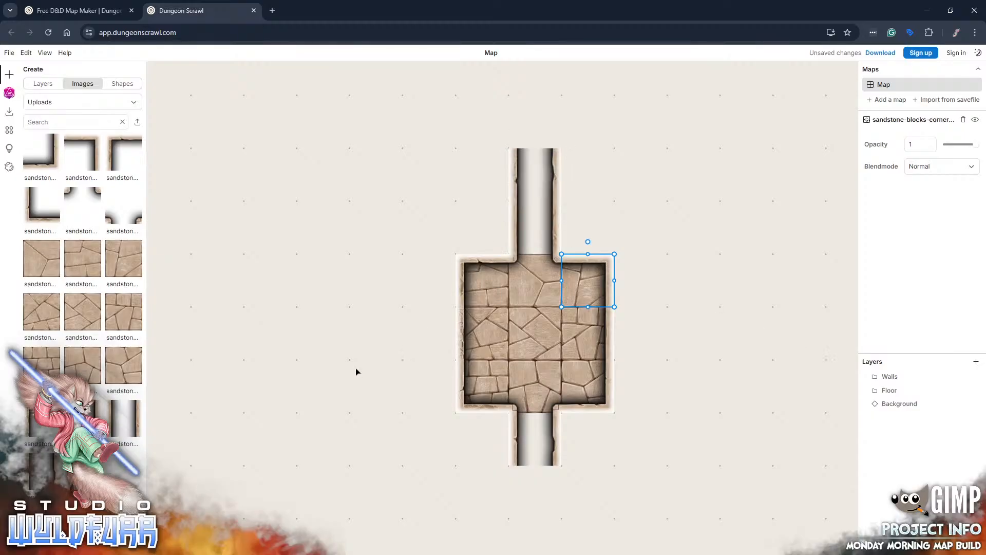
- Look through the tiles in the Cornerstones and Doorways and Sandstone Walls folders
mouse_move(357, 370)
mouse_down()
mouse_move(478, 431)
mouse_move(363, 371)
mouse_up()
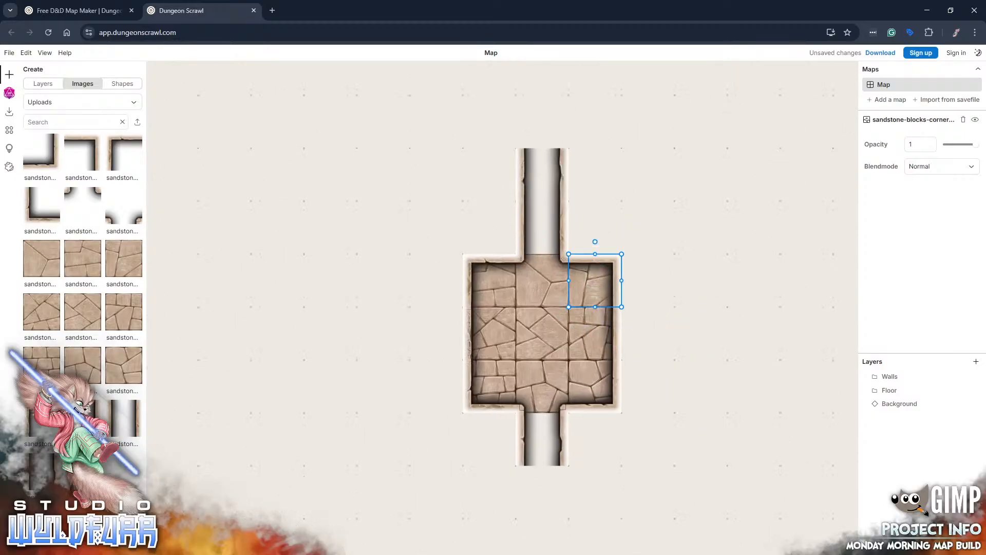
key(alt+Tab)
scroll(827, 295, up, 4)
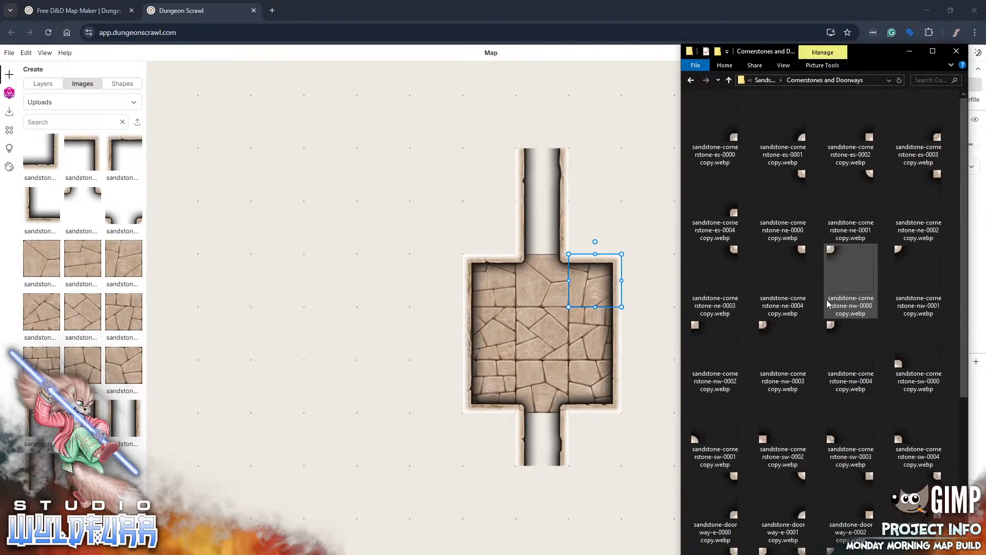
scroll(826, 303, down, 5)
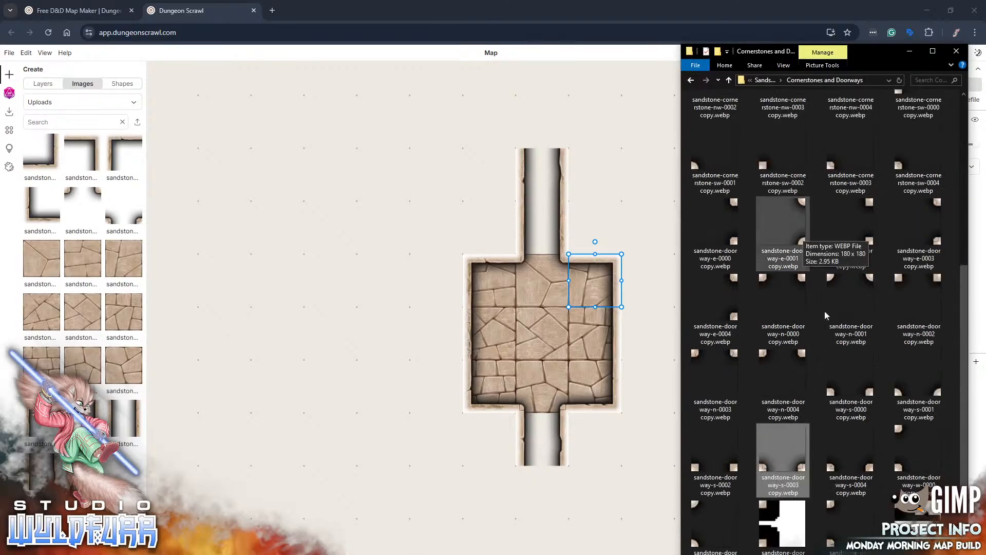
scroll(807, 200, up, 5)
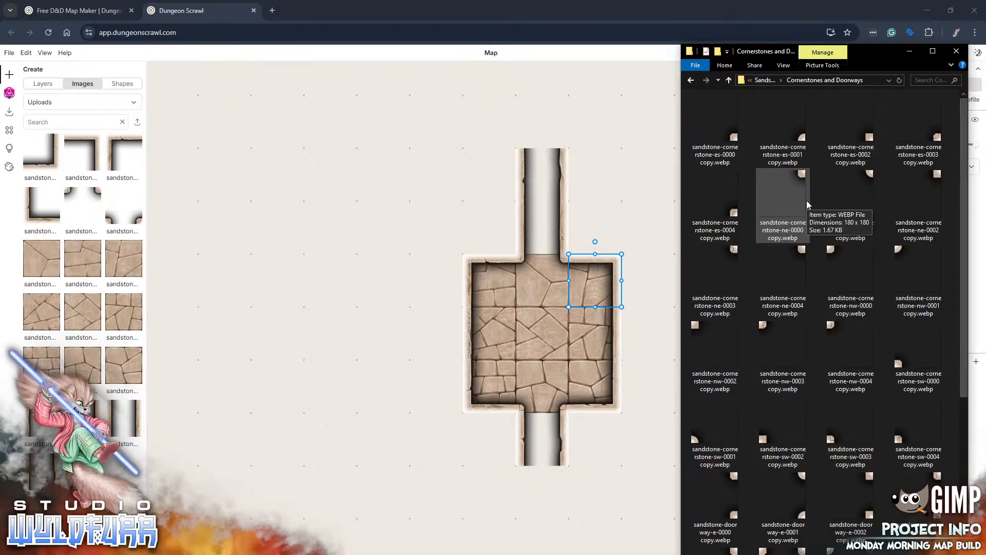
click(765, 81)
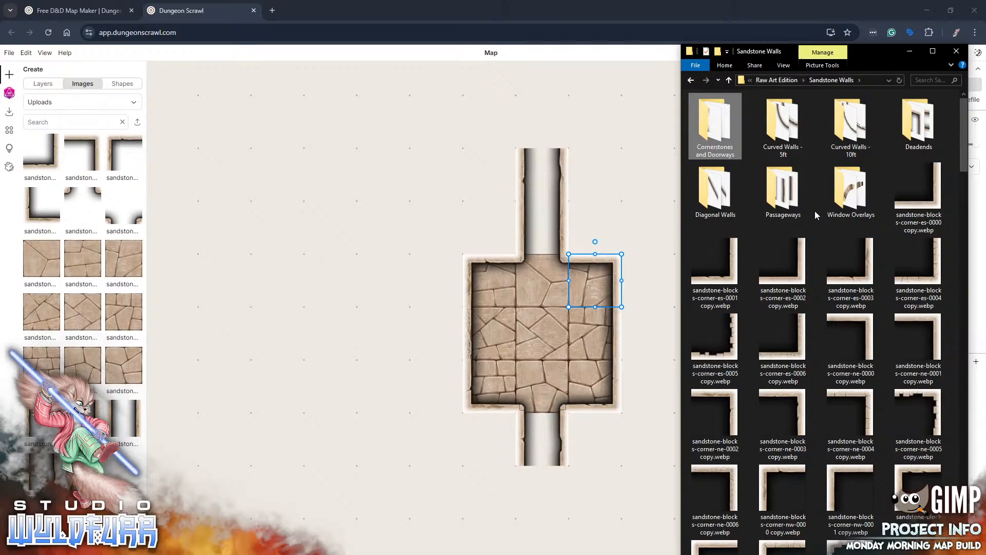
drag(836, 263, 544, 390)
drag(536, 319, 819, 434)
scroll(818, 434, down, 10)
scroll(816, 426, up, 15)
- Import sandstone-floor-trapdoors-1x2-0001 from the Sandstone Floor folder onto the map at 180 px per cell
click(778, 80)
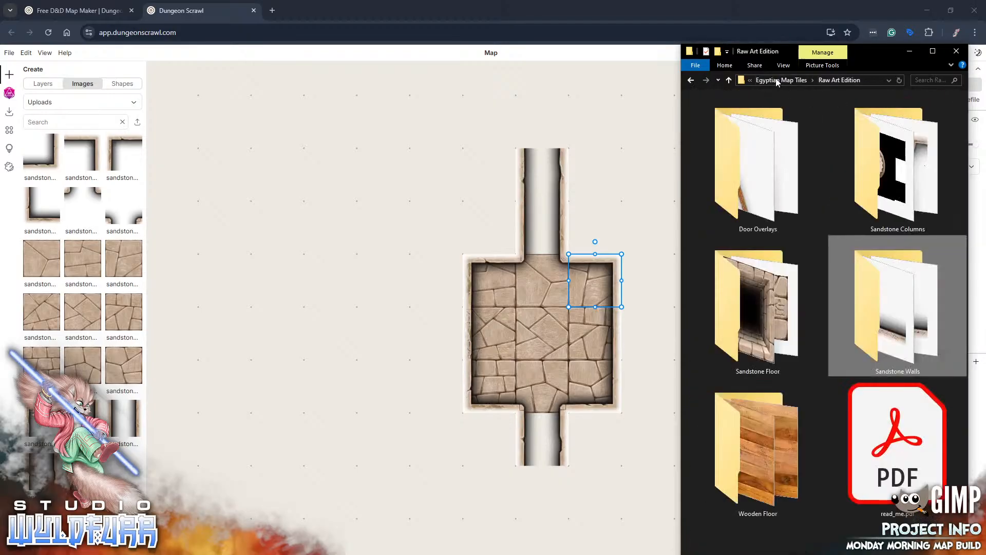
double_click(748, 289)
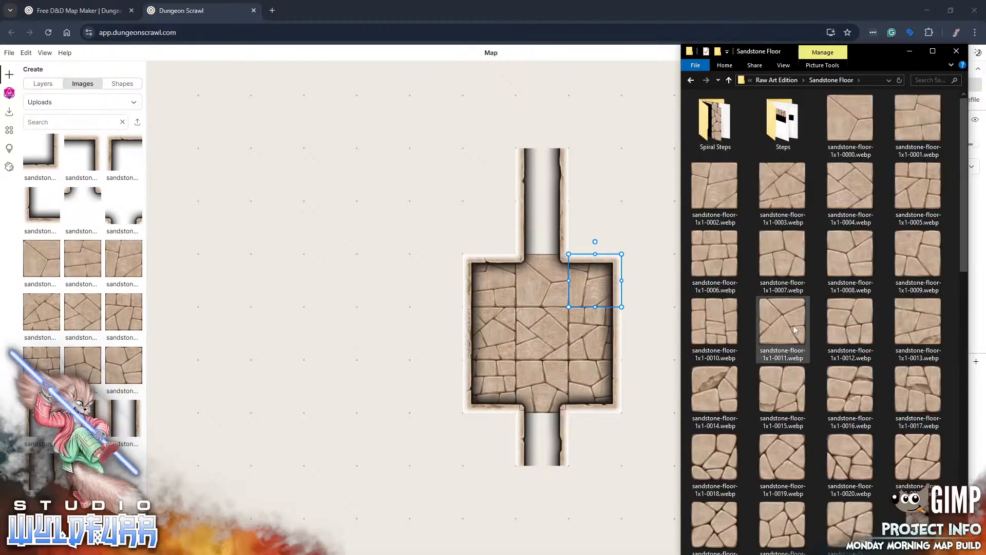
scroll(793, 325, down, 15)
drag(715, 303, 568, 242)
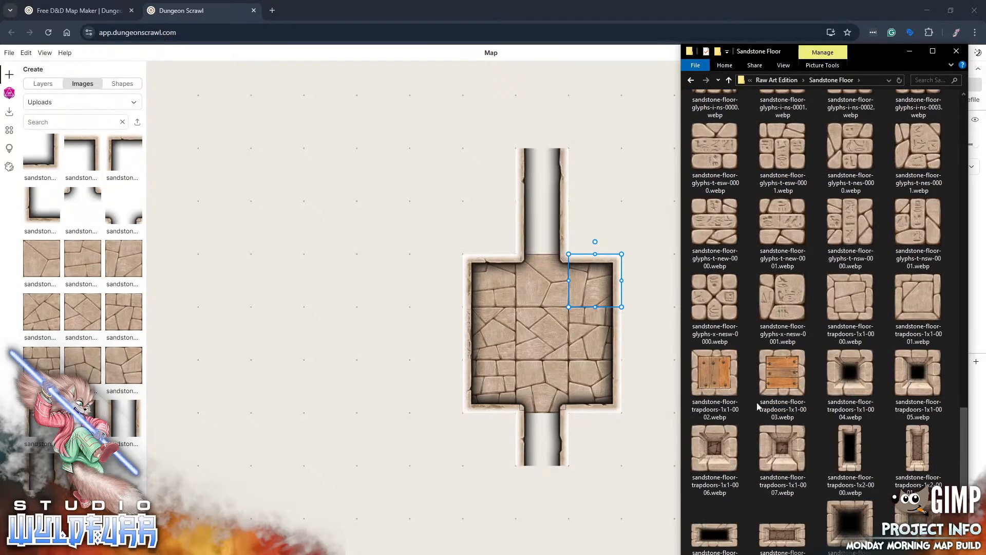
click(918, 458)
drag(519, 332, 288, 287)
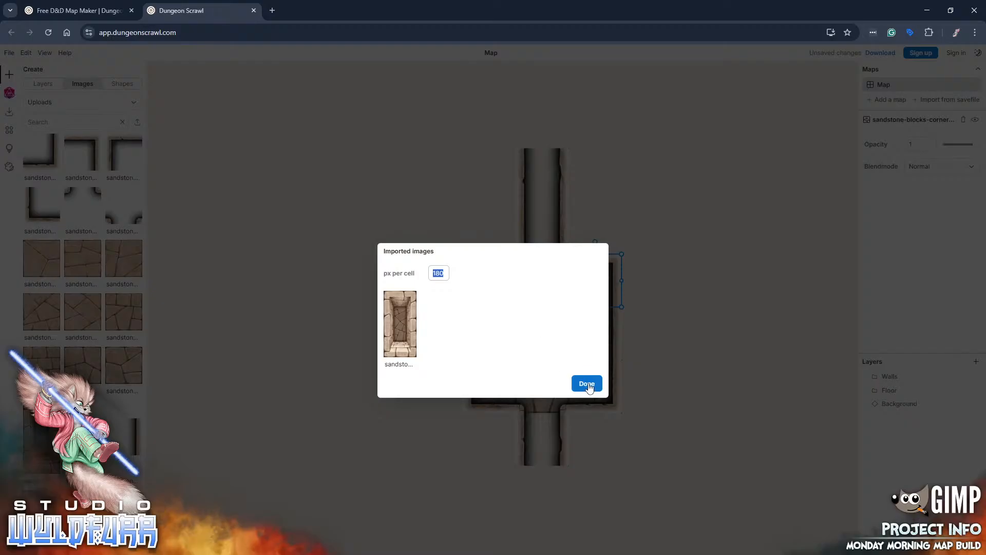
click(588, 385)
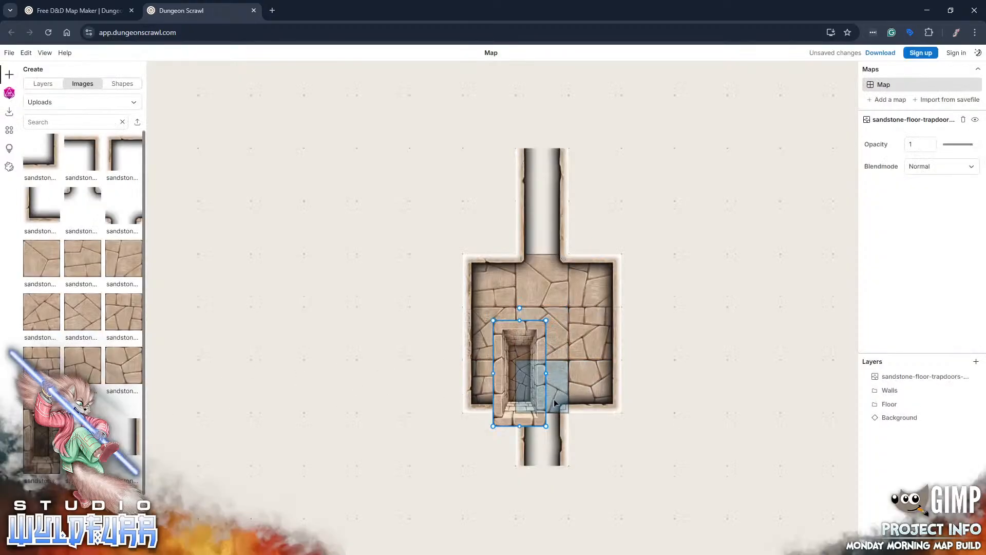
- Move the trapdoor layer into the Floor folder and place the pit over the two cells of the north passageway
drag(911, 377, 890, 408)
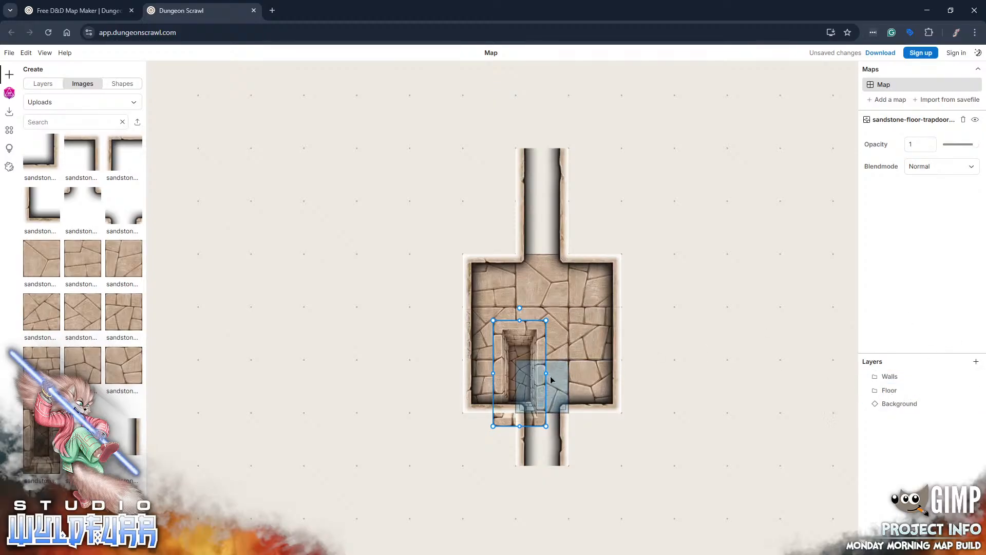
drag(529, 399, 741, 399)
drag(539, 383, 561, 208)
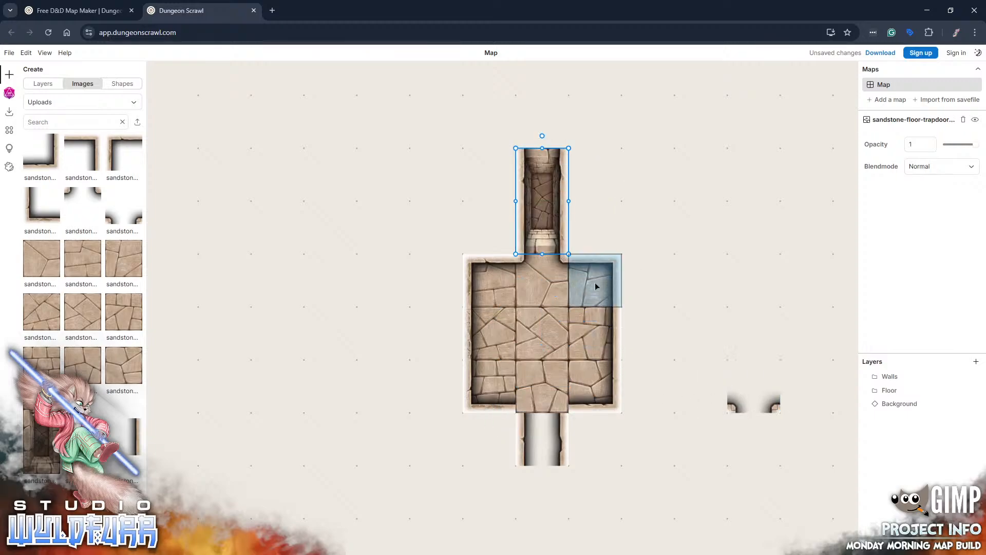
- Return the displaced south doorway overlay to the room's south middle cell and align it to the grid
drag(754, 406, 713, 406)
drag(609, 397, 562, 408)
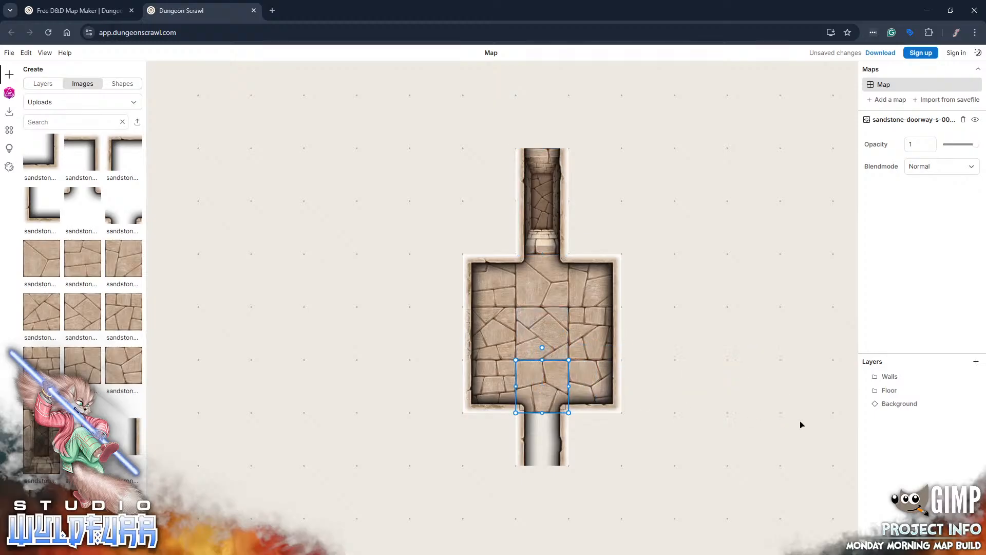
click(756, 450)
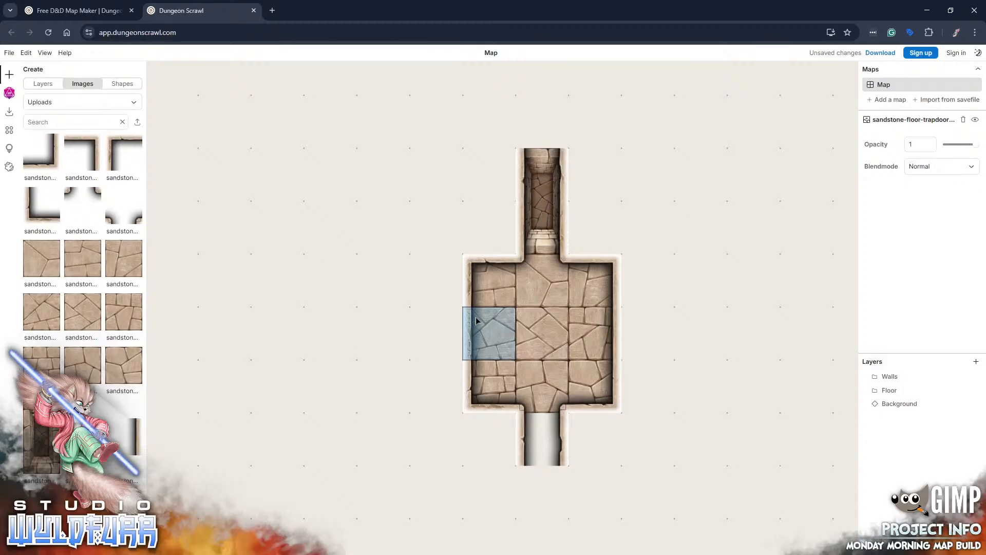
- Select the room's west wall tile and examine the layer ordering options of the Floor folder
drag(475, 320, 470, 358)
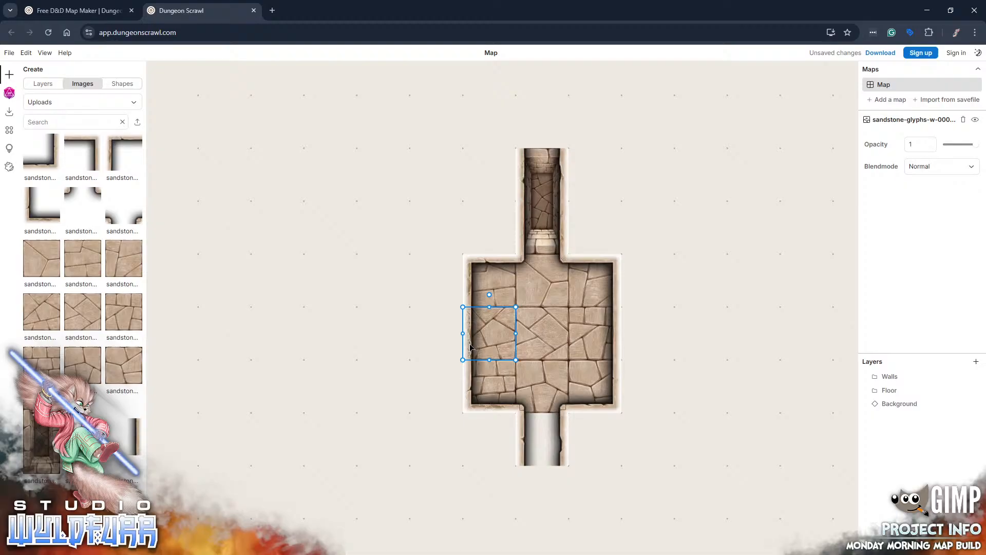
right_click(892, 392)
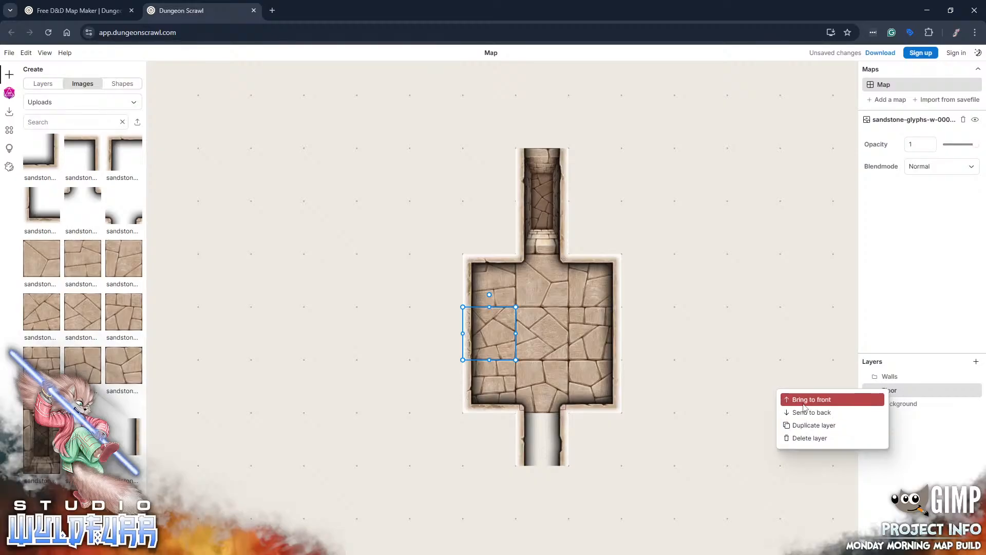
click(791, 359)
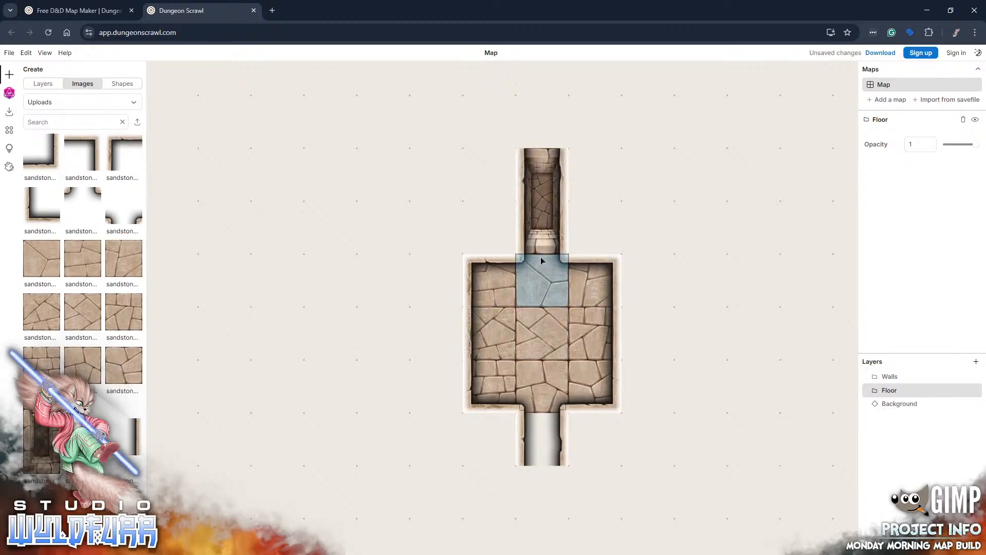
scroll(539, 426, down, 2)
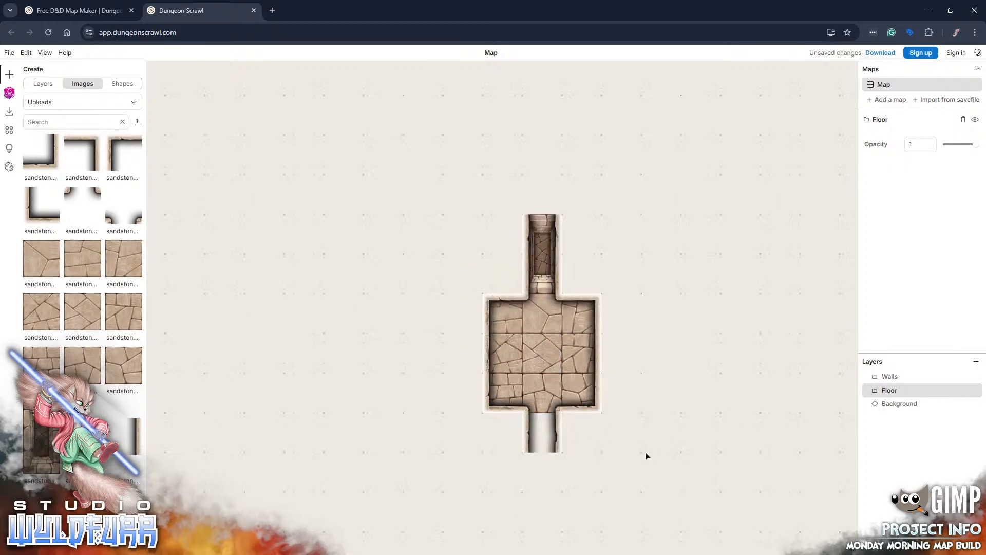
scroll(568, 439, up, 3)
scroll(571, 431, down, 3)
scroll(571, 431, up, 2)
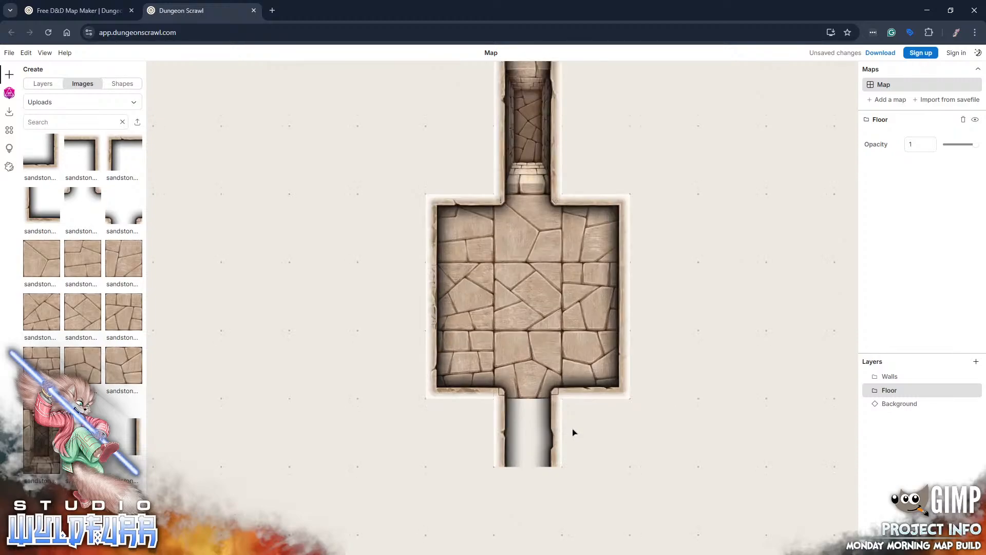
click(572, 428)
right_click(662, 445)
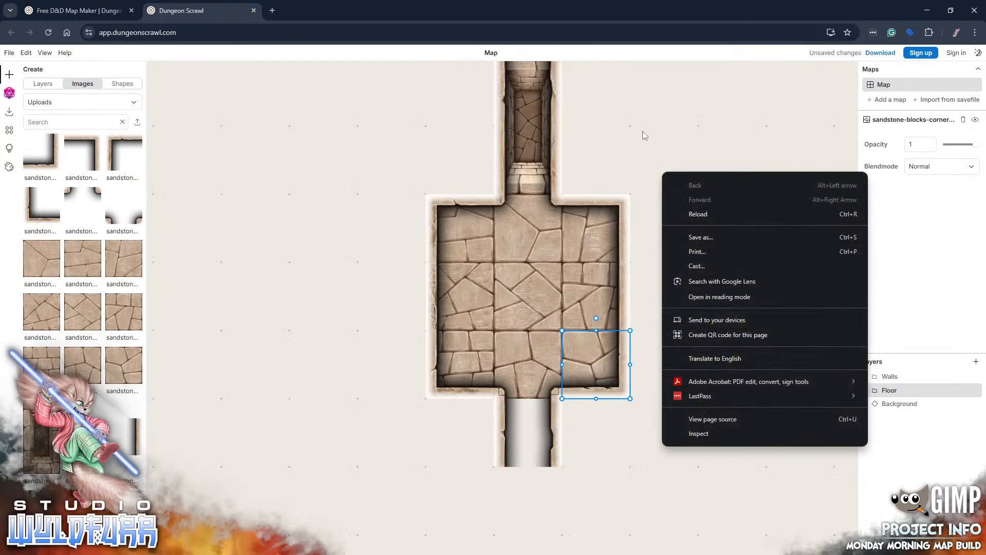
click(644, 135)
click(645, 135)
drag(656, 214, 760, 218)
drag(508, 365, 601, 414)
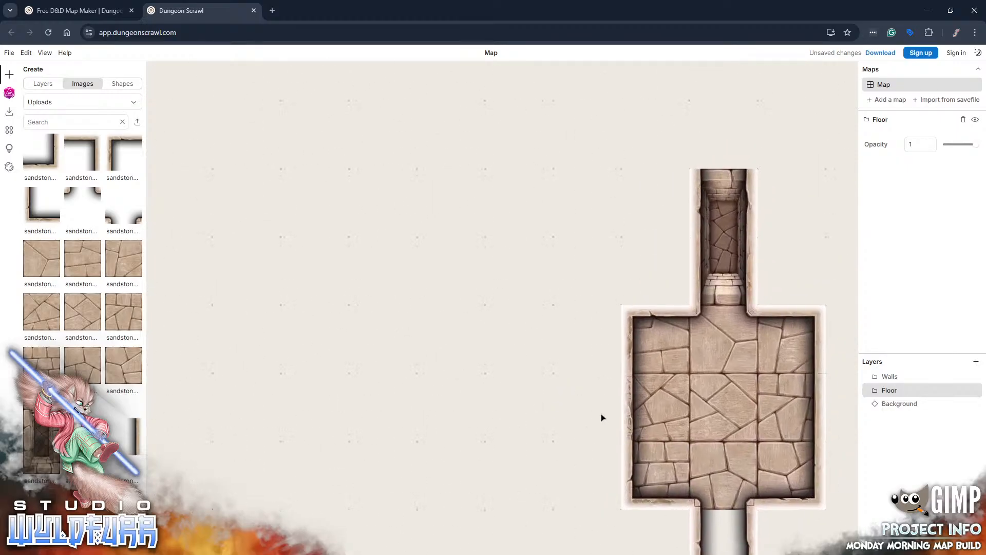
drag(571, 317, 456, 344)
drag(656, 309, 521, 319)
drag(560, 420, 494, 209)
drag(592, 291, 446, 435)
drag(448, 297, 505, 450)
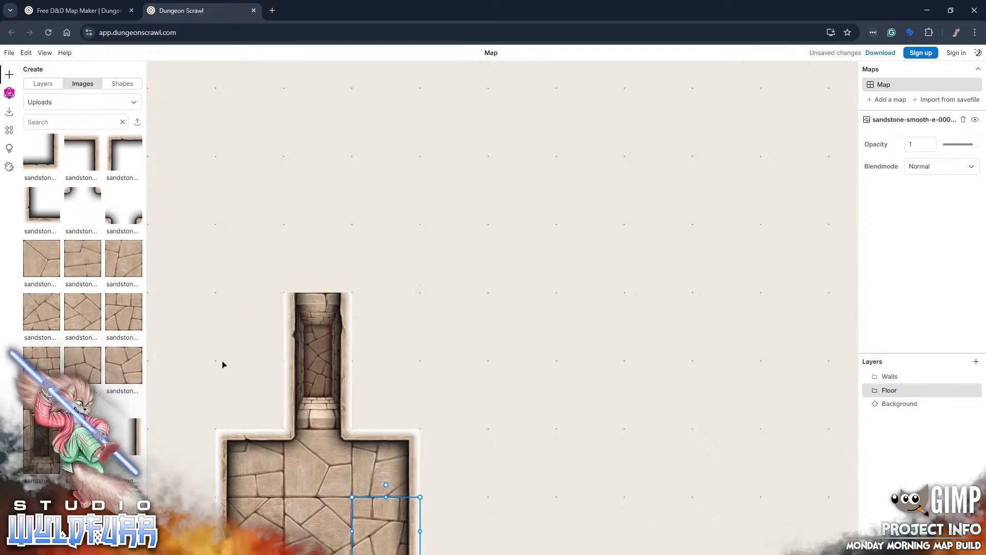
drag(222, 360, 465, 386)
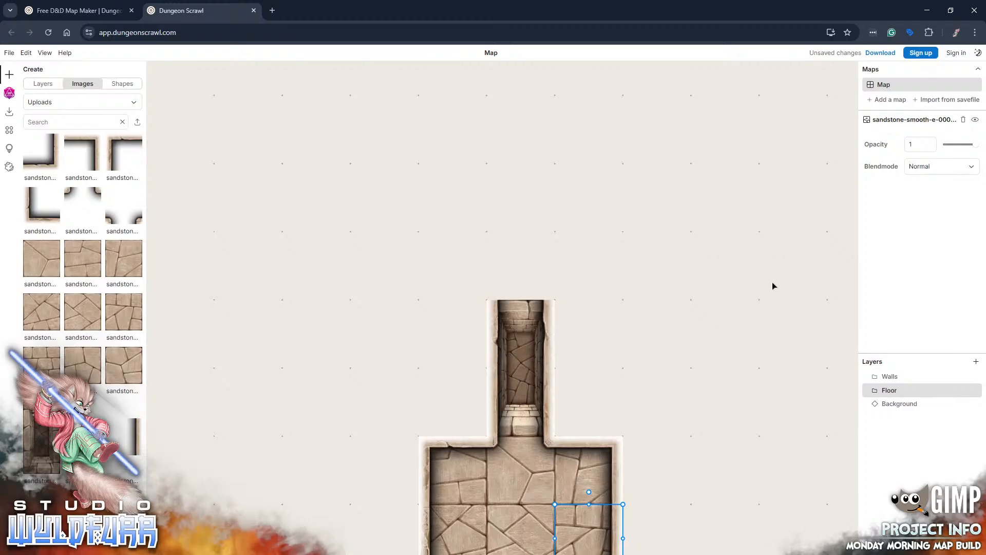
- Select the Walls folder and import sandstone-blocks-passageway-ew-0005 from the Sandstone Walls Passageways folder at 180 px per cell
click(891, 380)
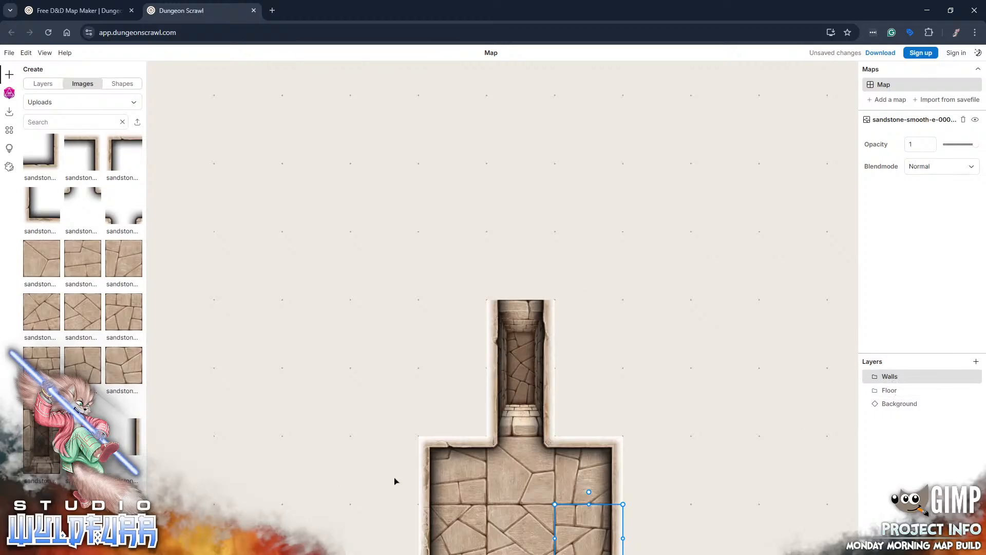
key(alt+Tab)
scroll(834, 386, up, 3)
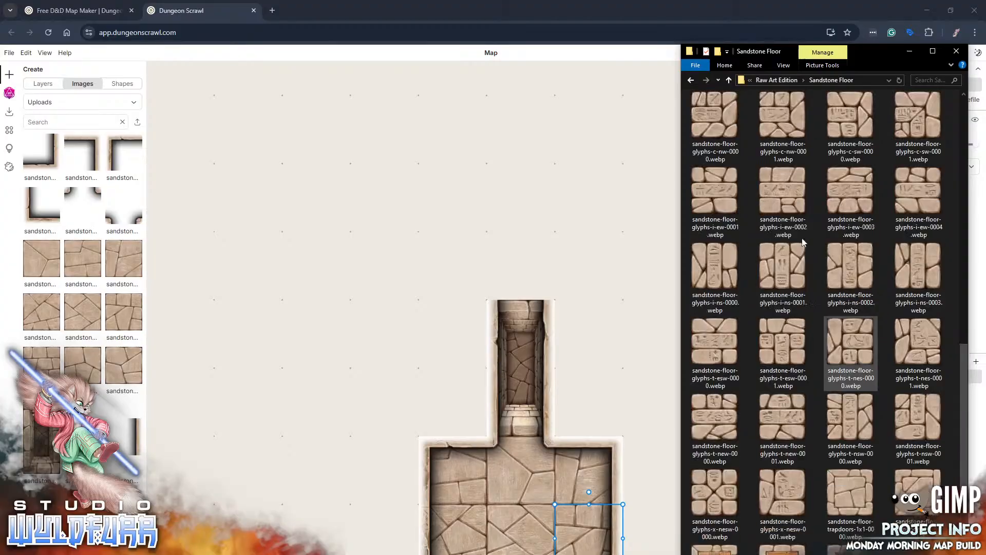
click(776, 80)
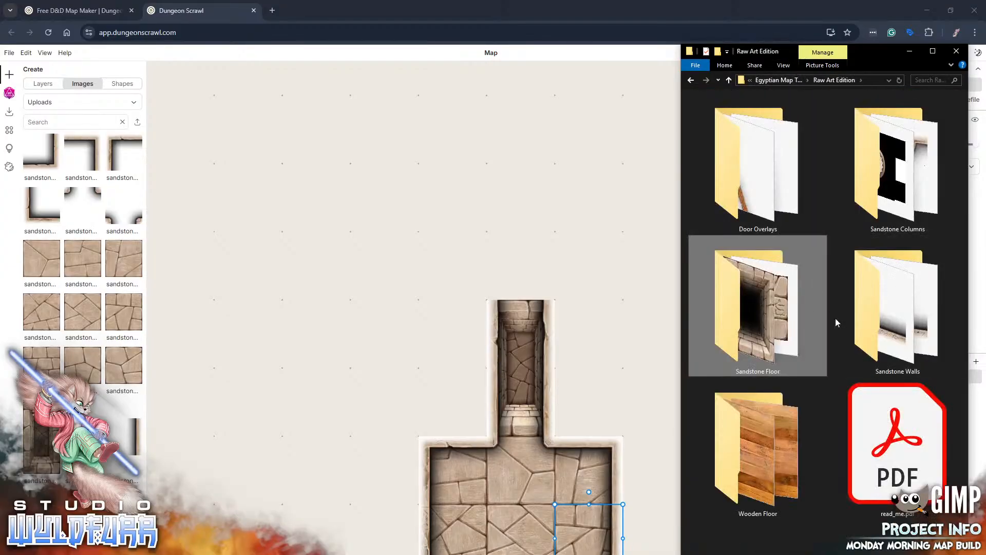
double_click(899, 301)
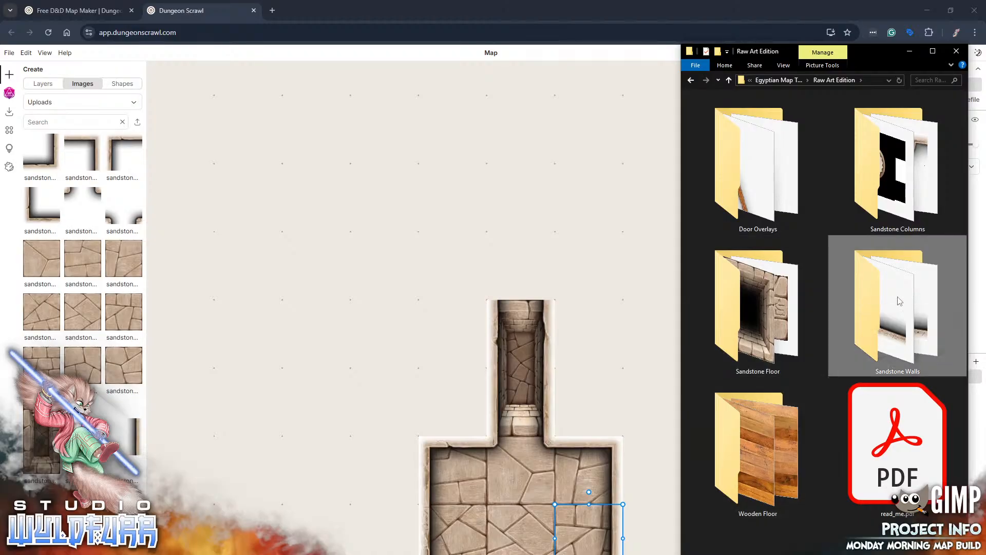
drag(898, 296, 526, 352)
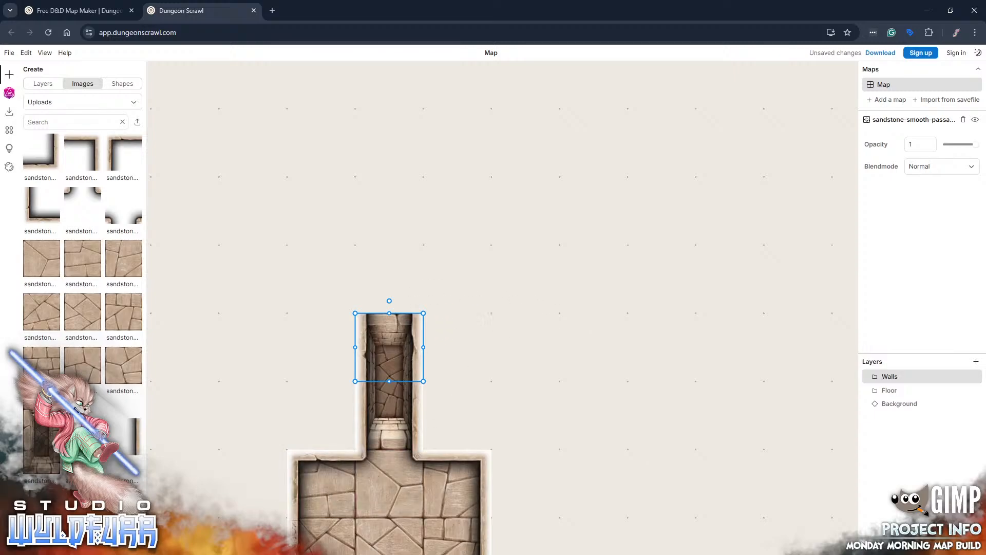
key(alt+Tab)
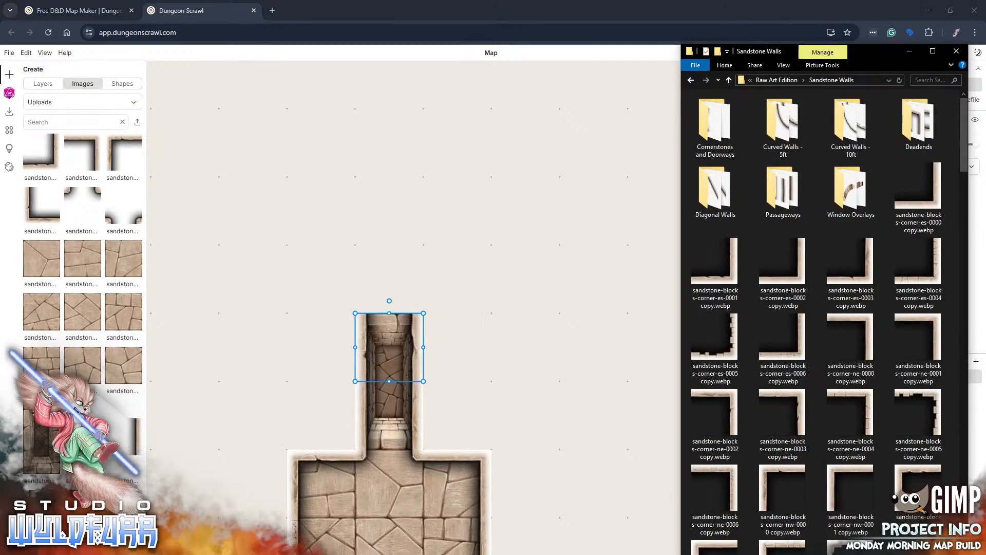
click(802, 200)
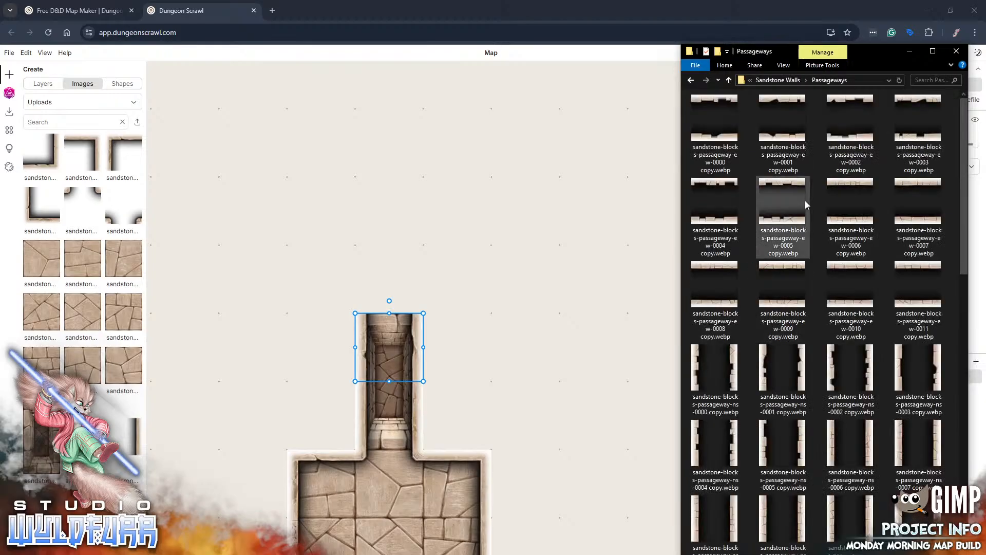
drag(789, 221, 523, 191)
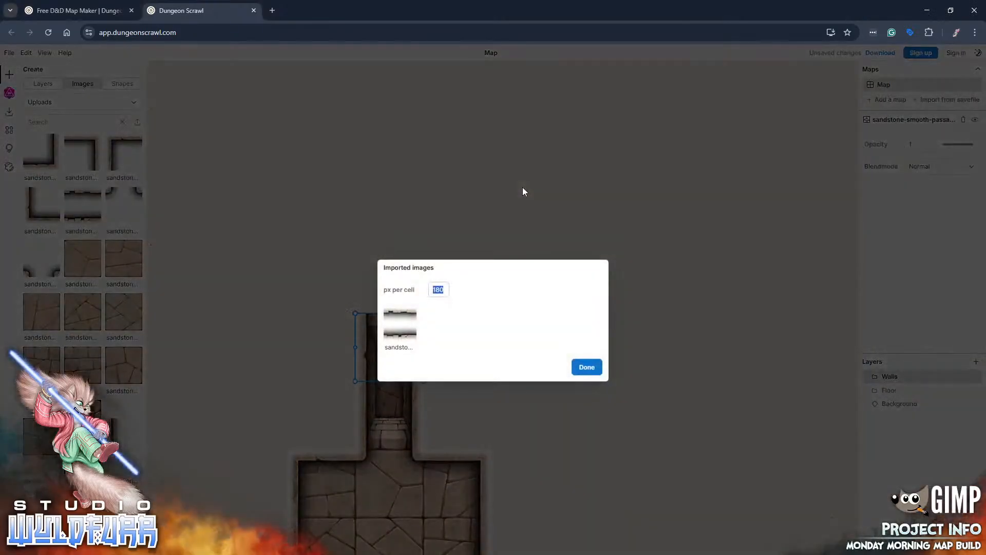
click(585, 367)
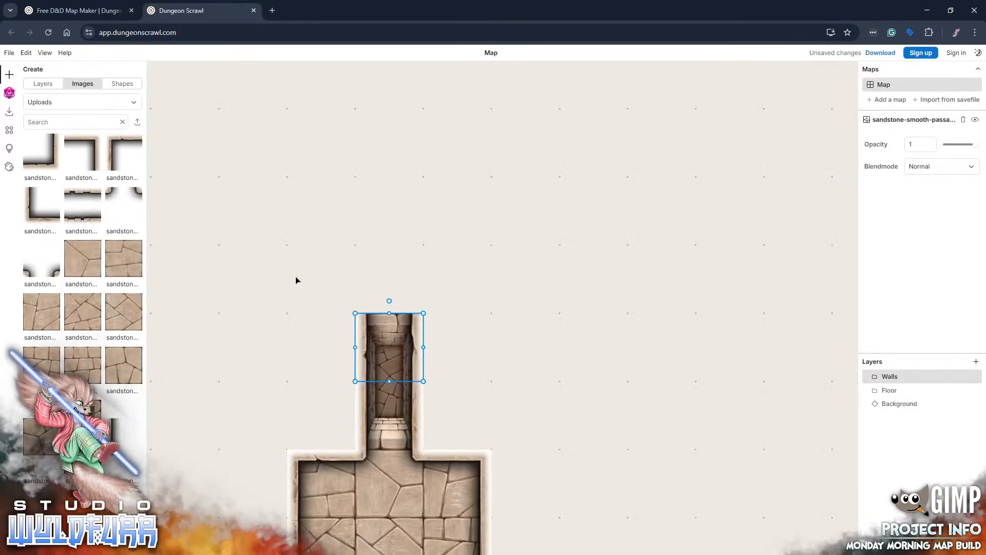
- Place the imported east-west passageway tile in the cell diagonally northeast of the north passageway's end and move its layer into the Walls folder
drag(87, 210, 463, 274)
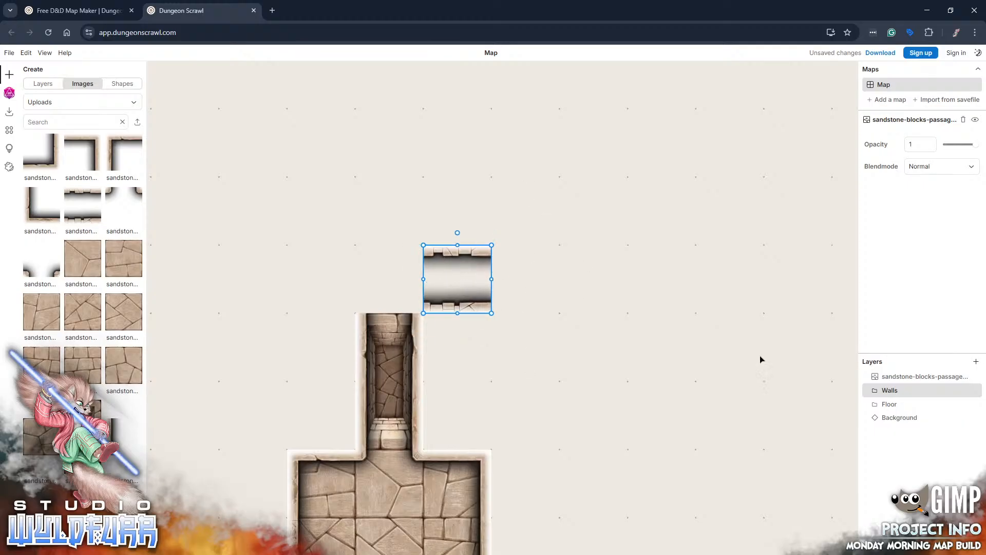
drag(901, 378, 887, 395)
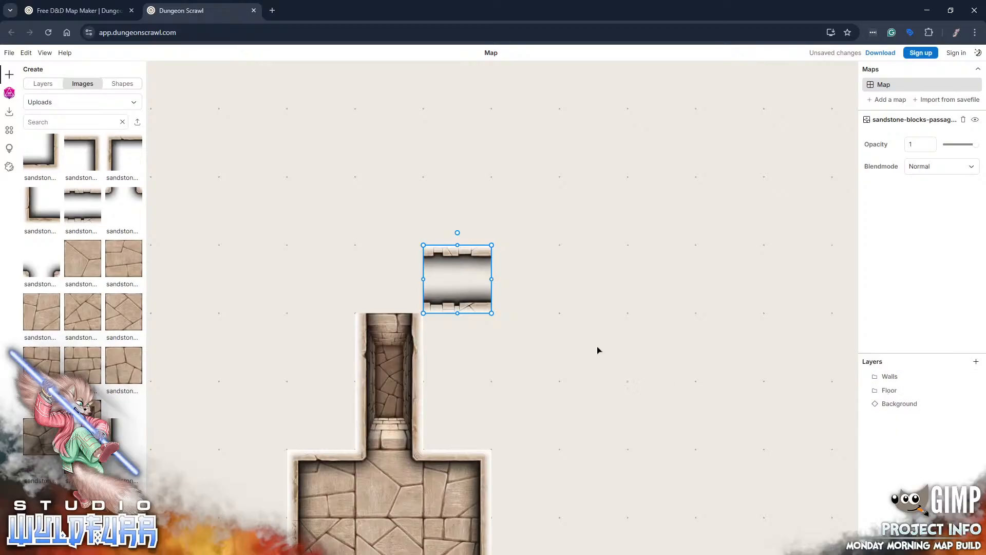
drag(596, 350, 504, 372)
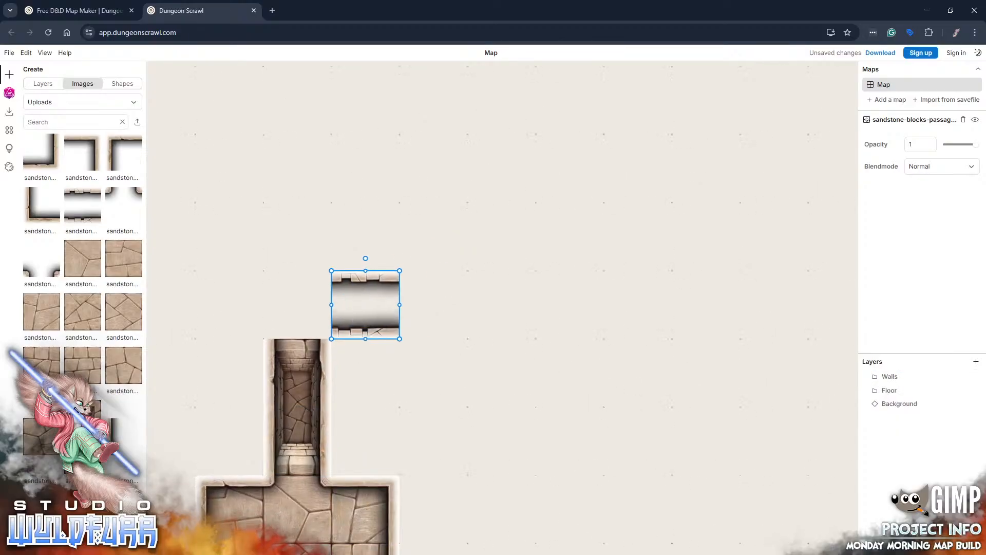
- Import sandstone-blocks-passageway-ew-0002 from the Passageways folder at 180 px per cell
key(alt+Tab)
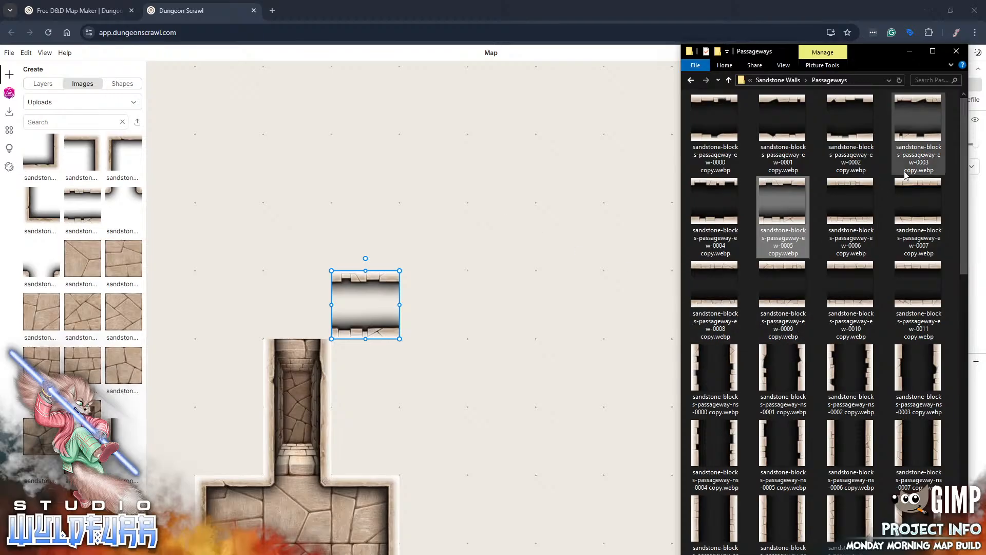
mouse_move(964, 213)
mouse_down()
mouse_move(956, 486)
mouse_move(953, 198)
mouse_up()
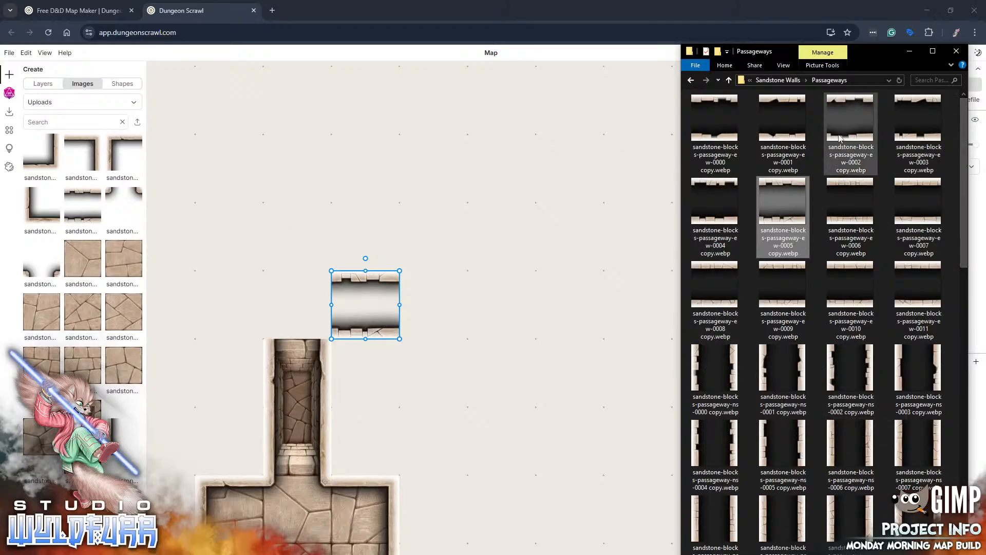
drag(846, 137, 477, 223)
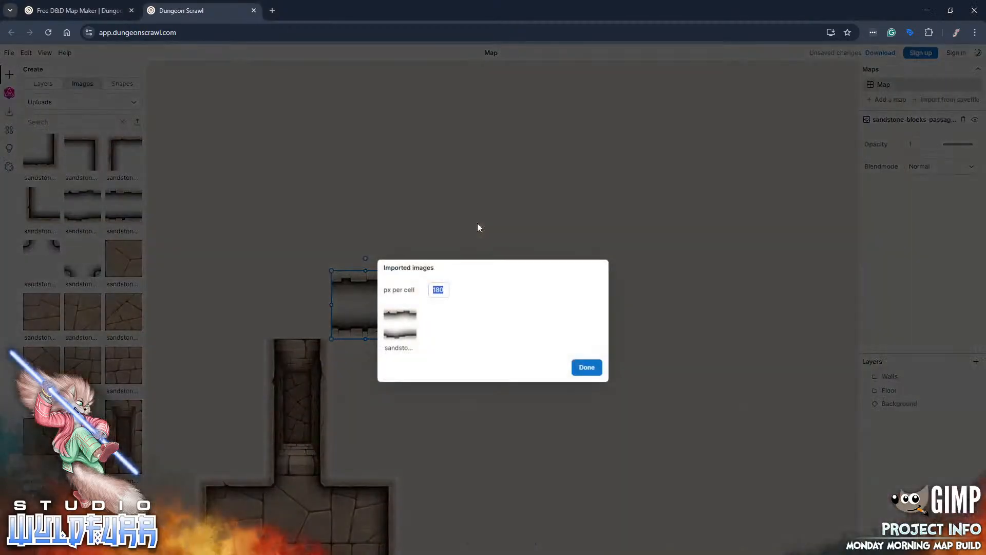
click(584, 368)
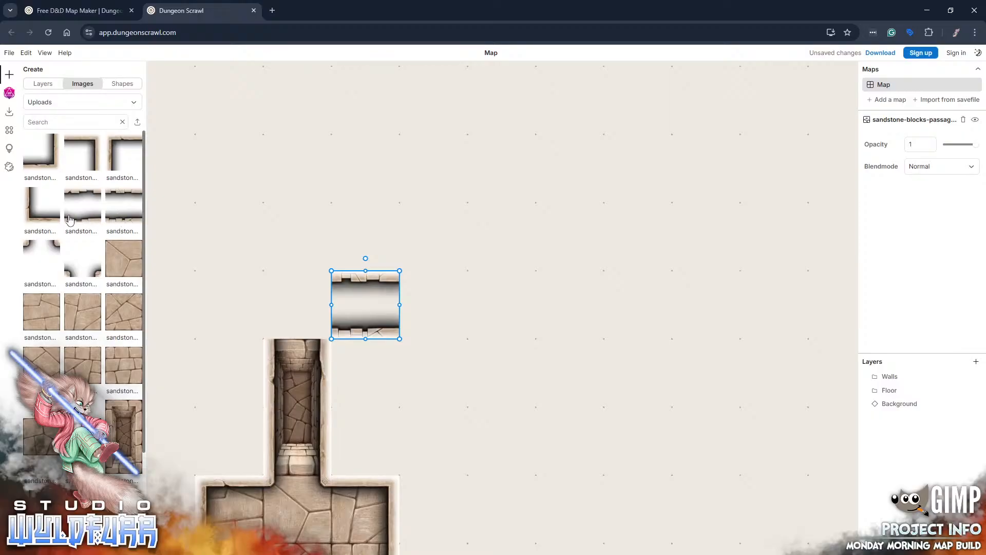
- Place the new east-west passageway tile in the cell diagonally northwest of the north passageway's end, leaving one cell between the two tiles
drag(77, 210, 243, 334)
drag(233, 432, 494, 385)
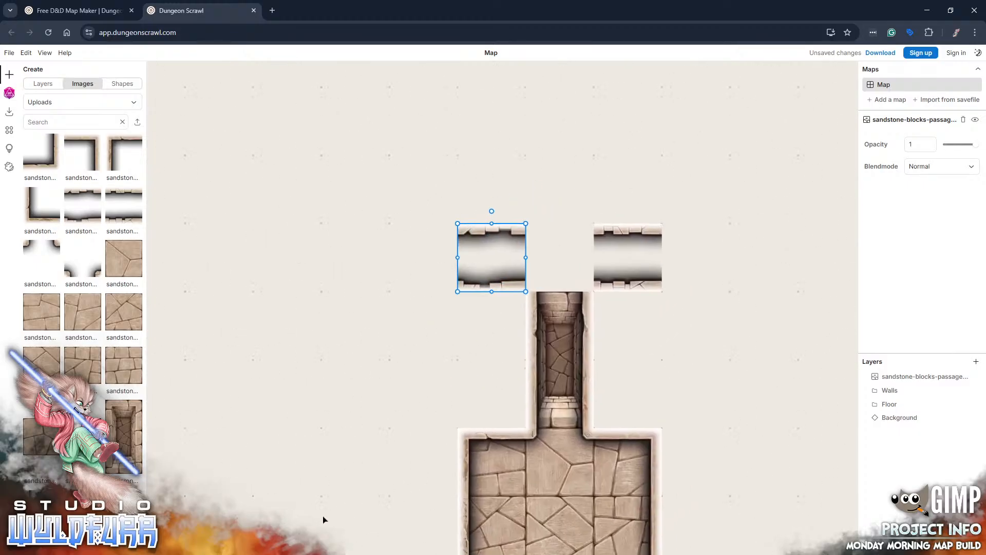
drag(456, 354, 394, 402)
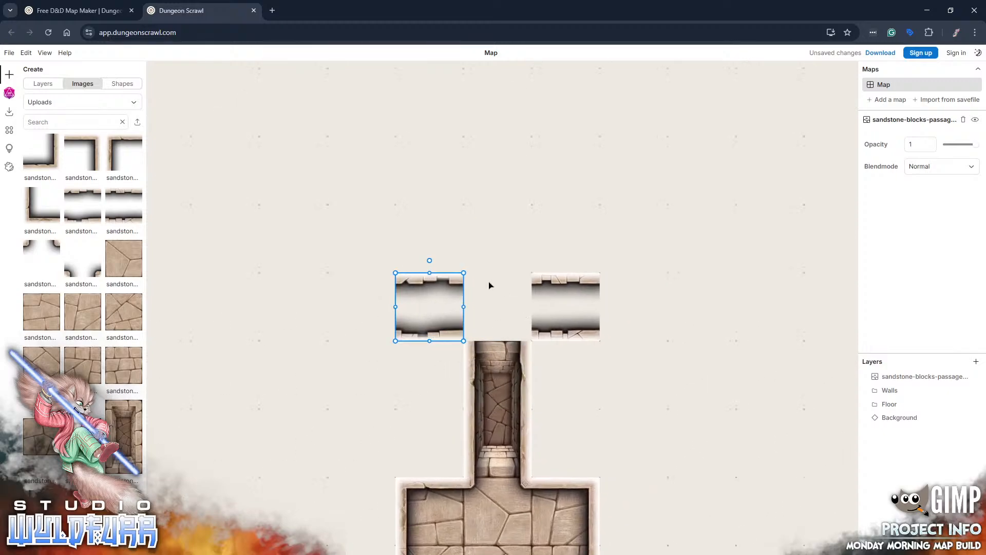
- Import sandstone-blocks-n-0002 from the Sandstone Walls folder at 180 px per cell and align it in the gap between the two east-west passageway tiles
key(alt+Tab)
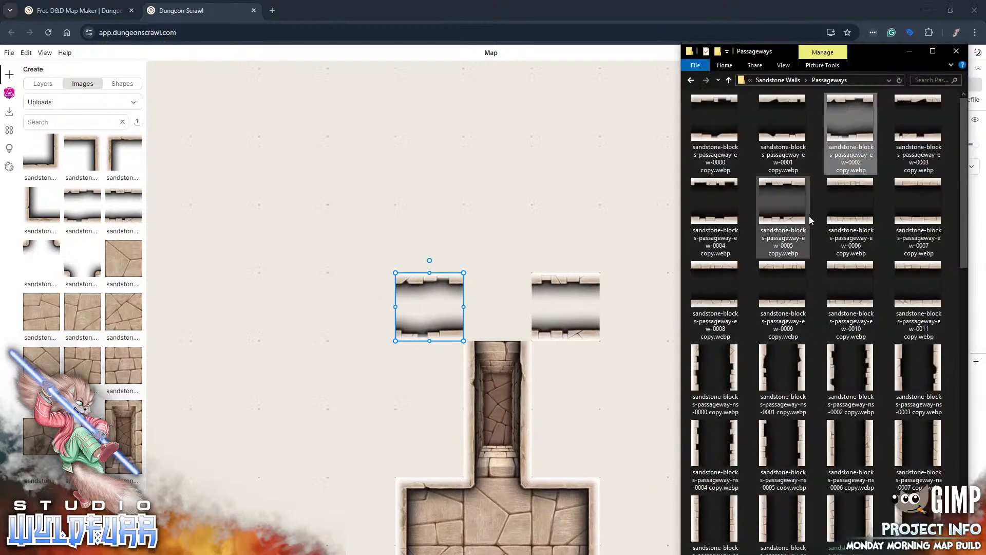
click(789, 82)
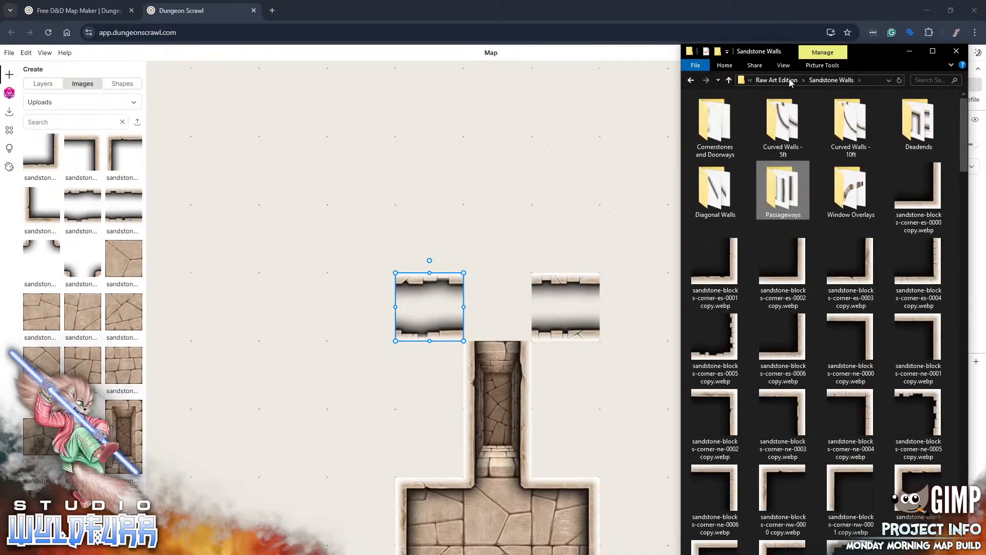
scroll(791, 380, down, 5)
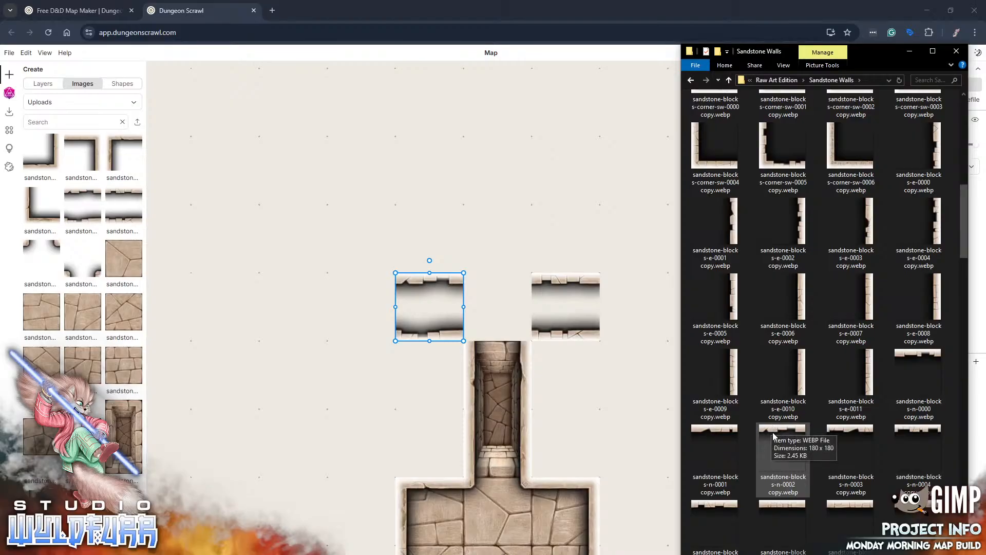
drag(773, 436, 522, 239)
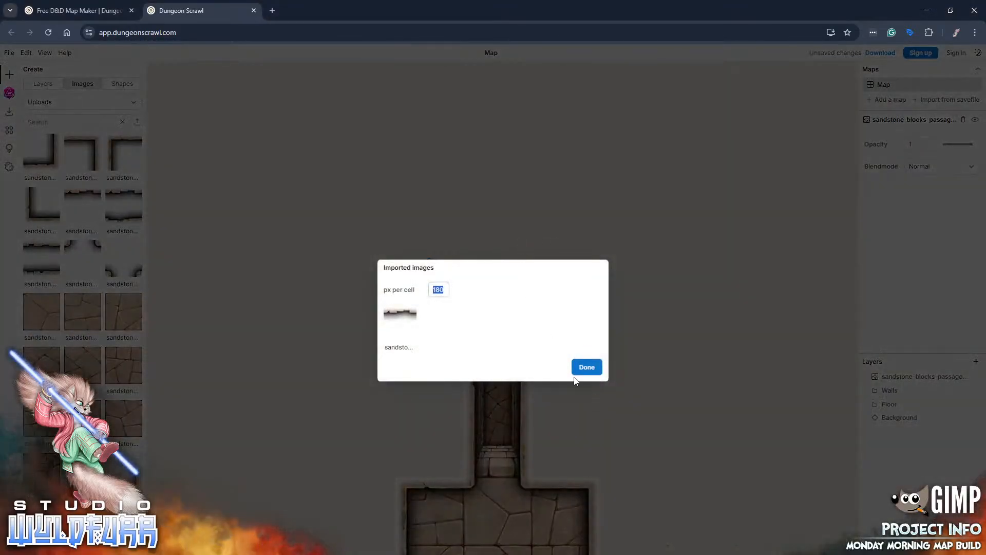
click(586, 363)
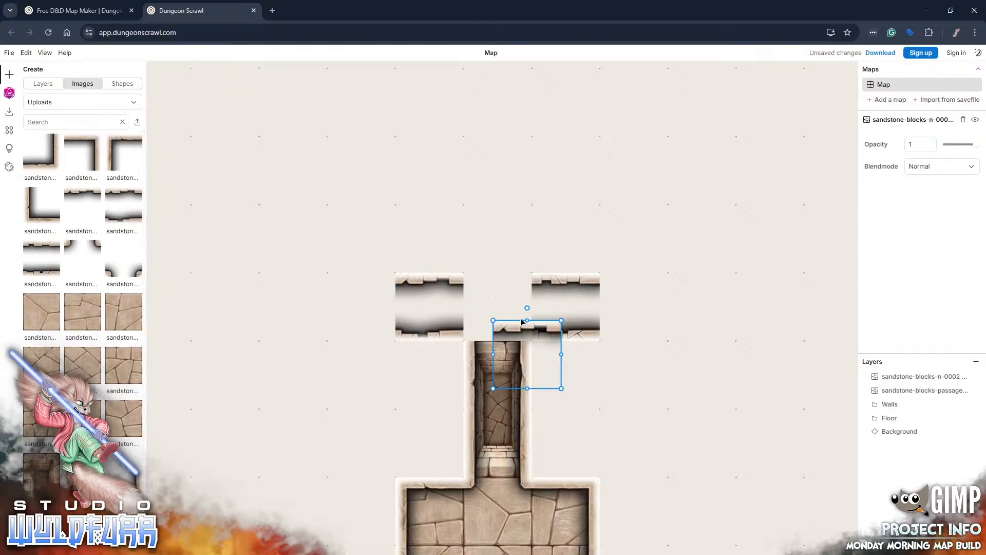
drag(521, 324, 501, 283)
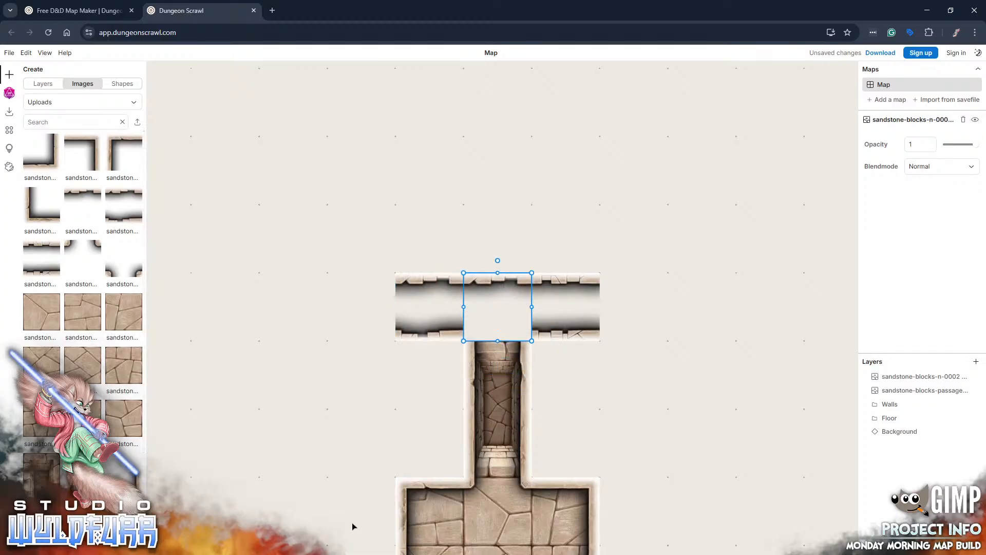
- Import sandstone-doorway-s-0000 from Cornerstones and Doorways at 180 px per cell and overlay a south doorway tile on the corridor's middle cell
key(alt+Tab)
scroll(873, 346, up, 7)
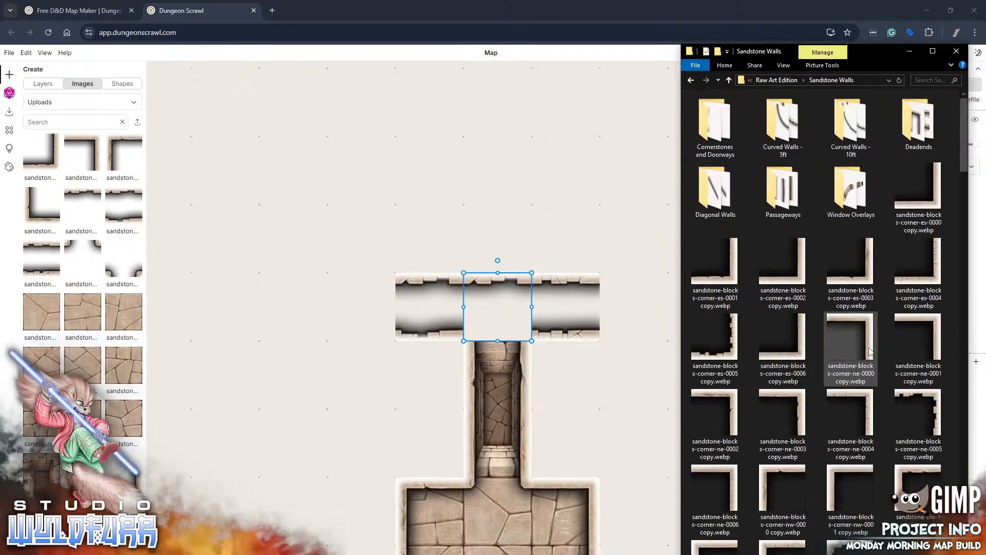
double_click(717, 119)
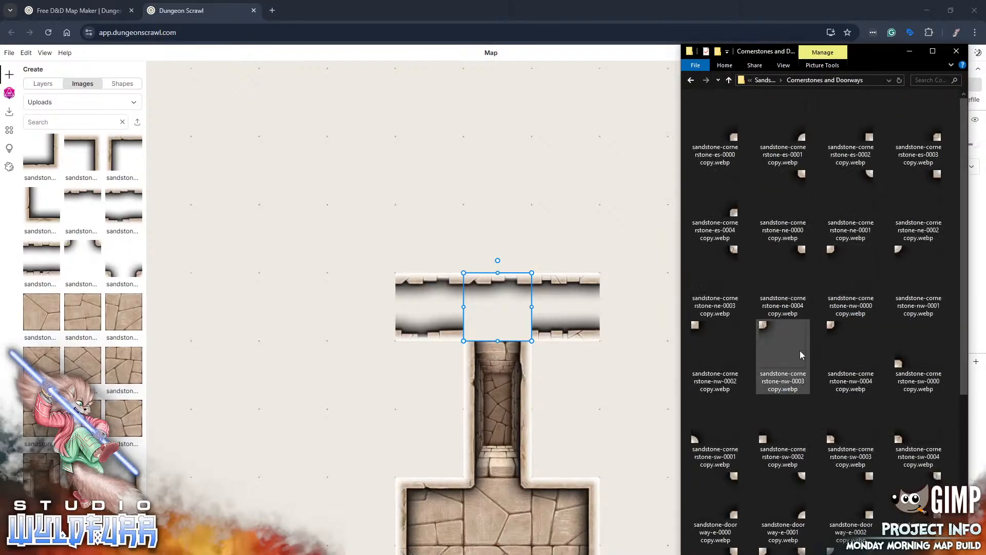
scroll(799, 351, down, 5)
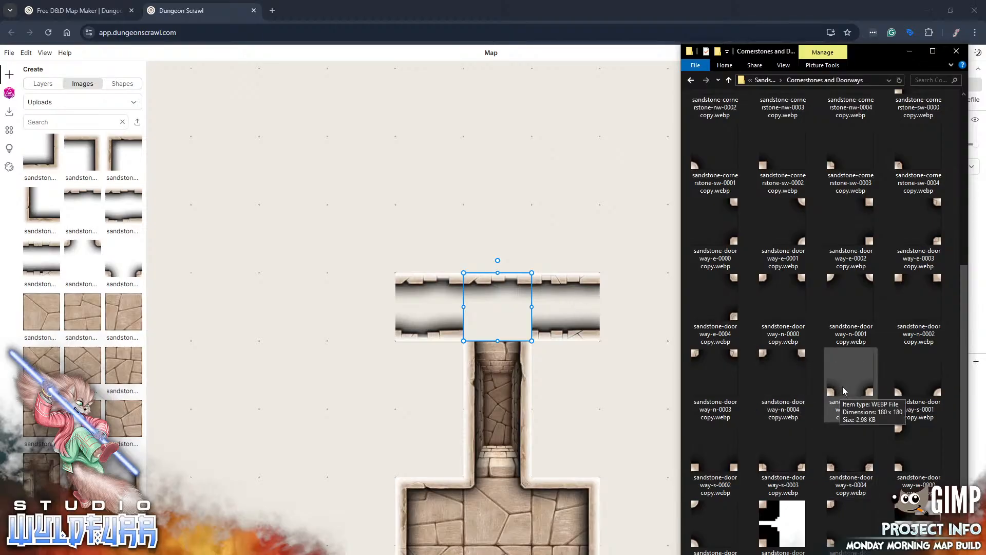
drag(868, 395, 611, 242)
click(587, 366)
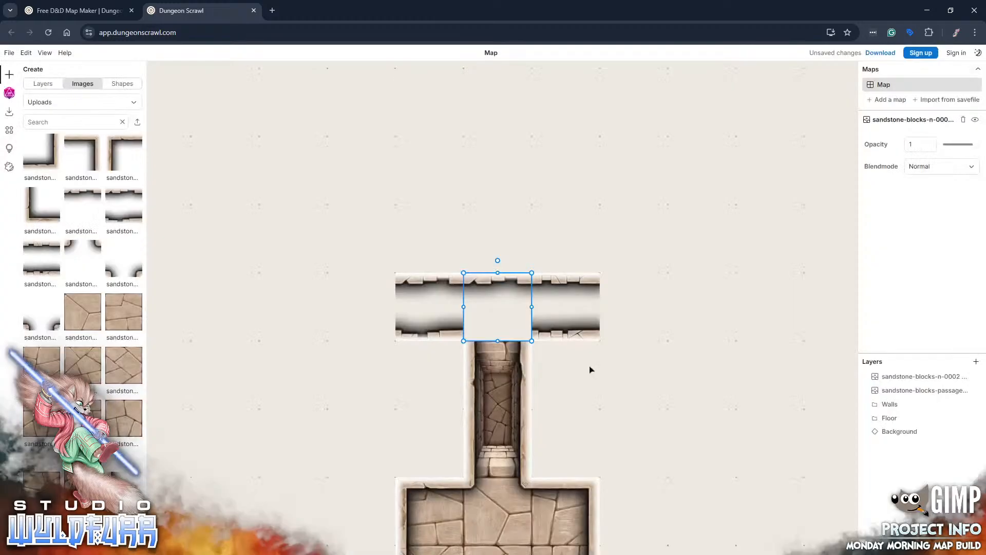
click(119, 266)
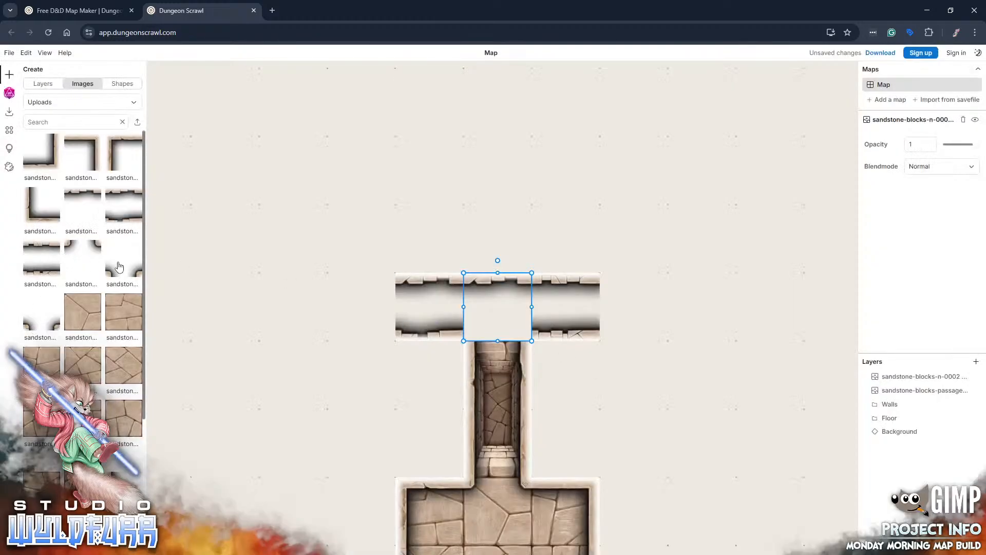
drag(553, 383, 525, 333)
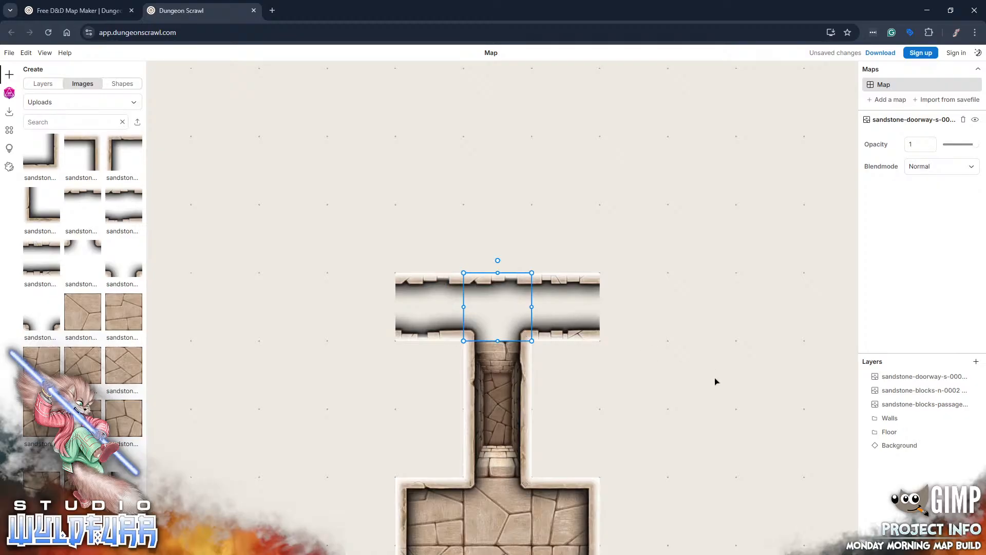
- Move the three loose layers for the south doorway, north wall and east-west passageway into the Walls folder
drag(571, 402, 596, 340)
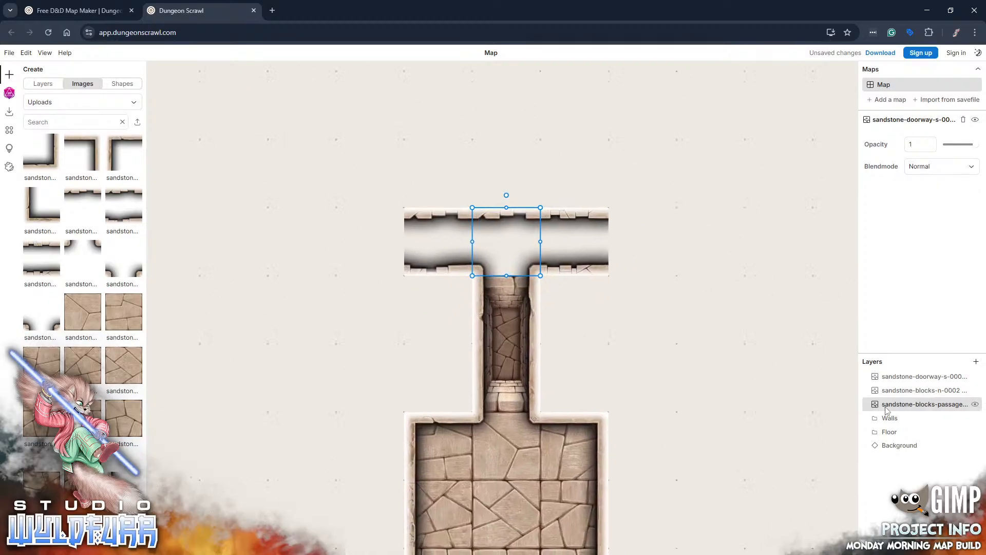
mouse_move(889, 404)
mouse_down()
mouse_move(890, 416)
mouse_move(889, 385)
mouse_move(891, 392)
mouse_up()
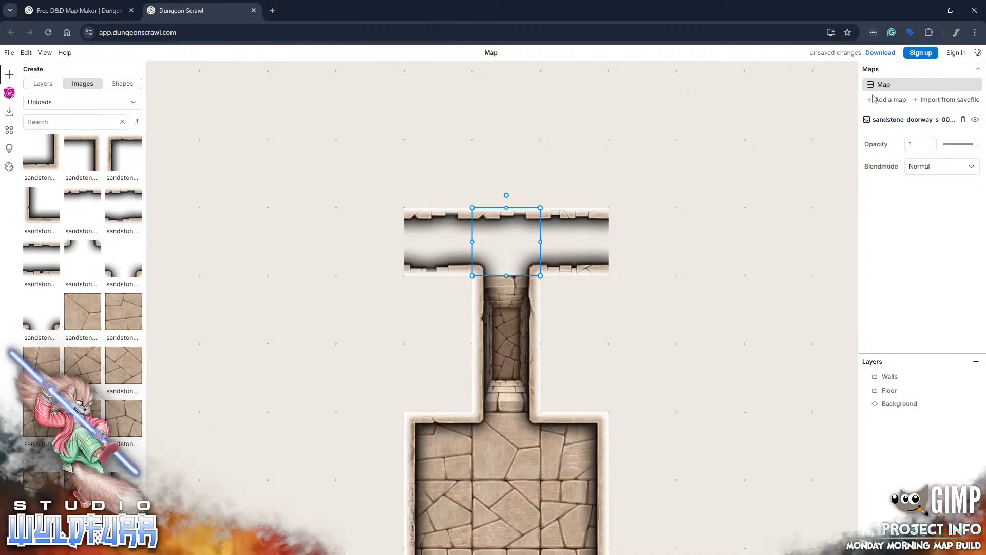
drag(628, 352, 578, 348)
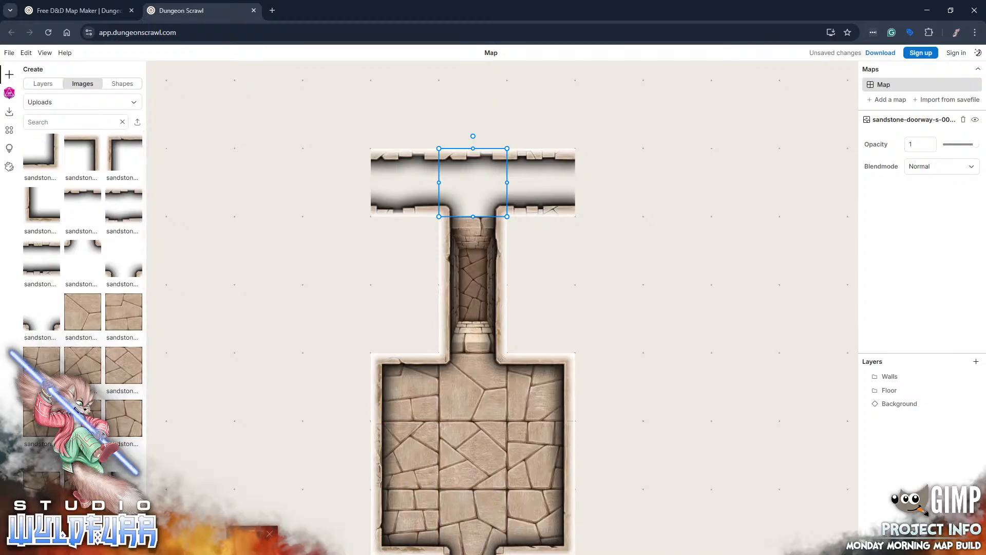
- Import a west doorway tile from Cornerstones and Doorways at 180 px per cell and place it in the cell at the corridor's east end
key(alt+Tab)
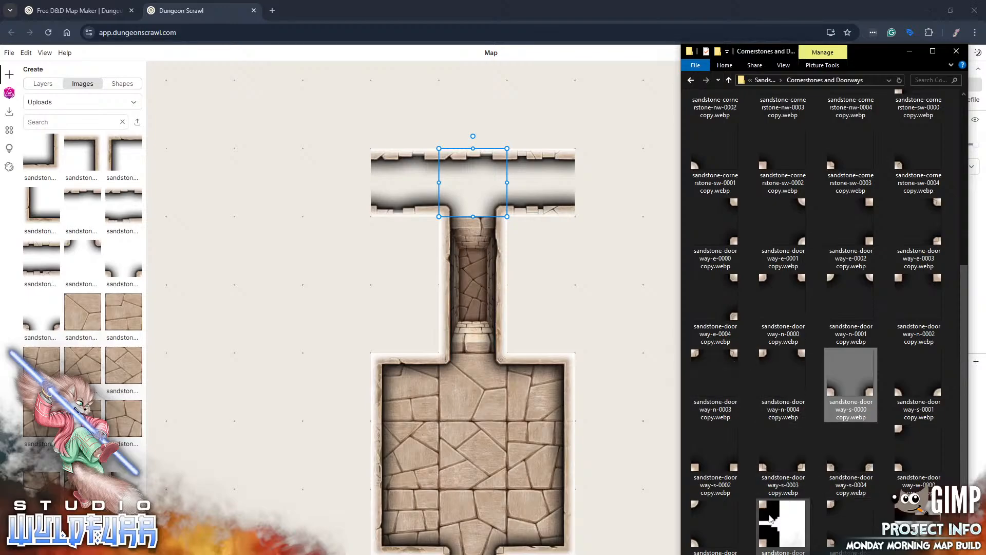
drag(765, 514, 596, 289)
click(589, 370)
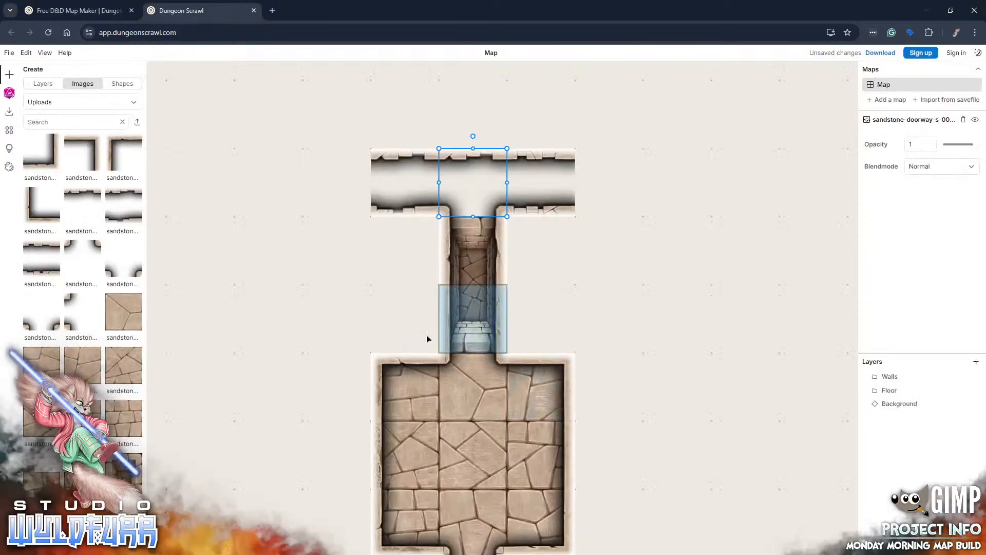
click(68, 302)
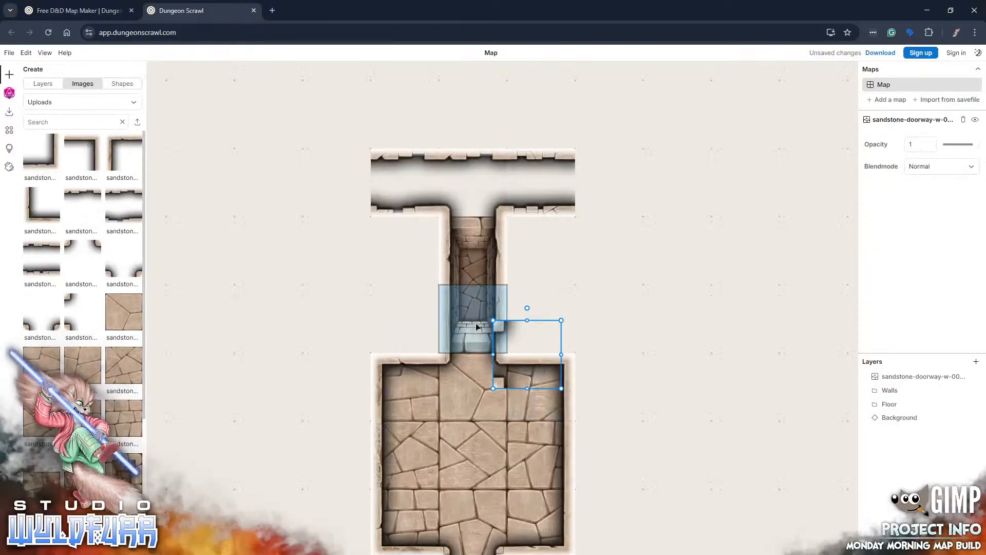
drag(501, 327, 582, 155)
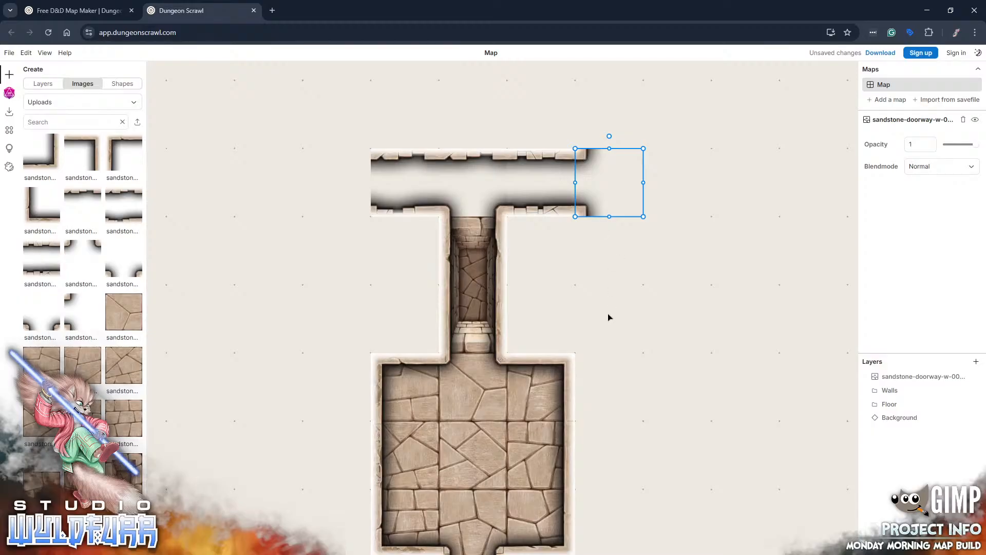
- Import sandstone-blocks-corner-nw-0005 from the Sandstone Walls folder at 180 px per cell and place it directly north of the west doorway tile
drag(646, 267, 546, 346)
drag(655, 360, 614, 335)
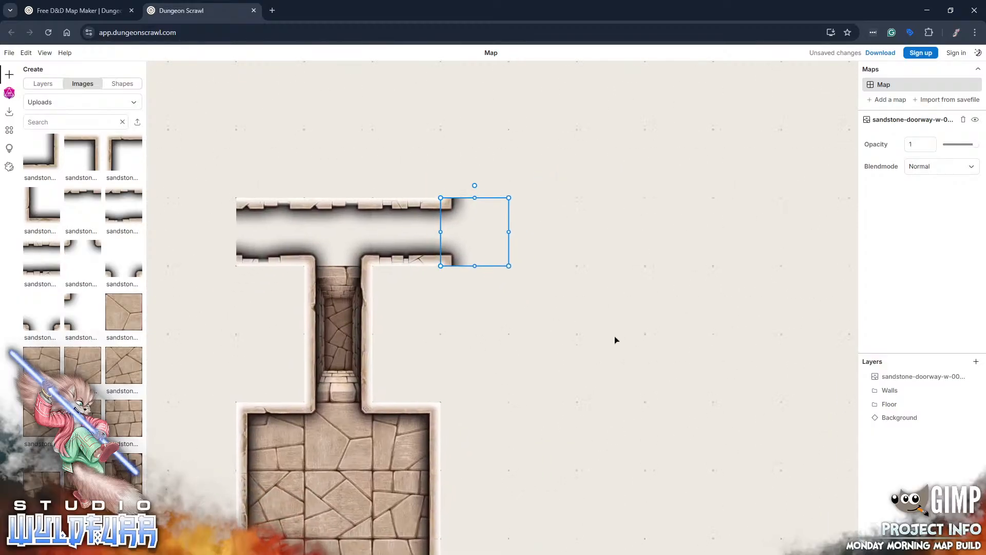
key(alt+Tab)
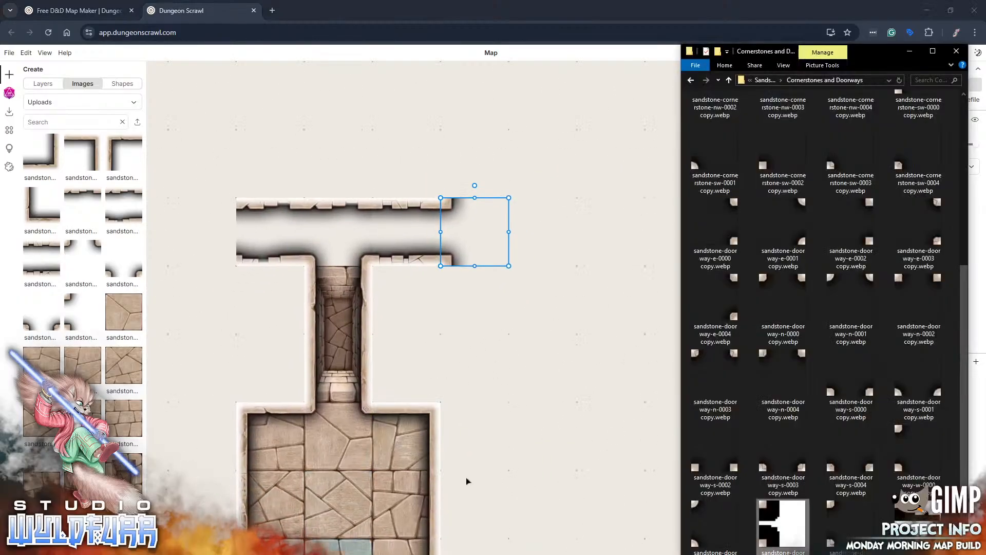
scroll(853, 259, up, 5)
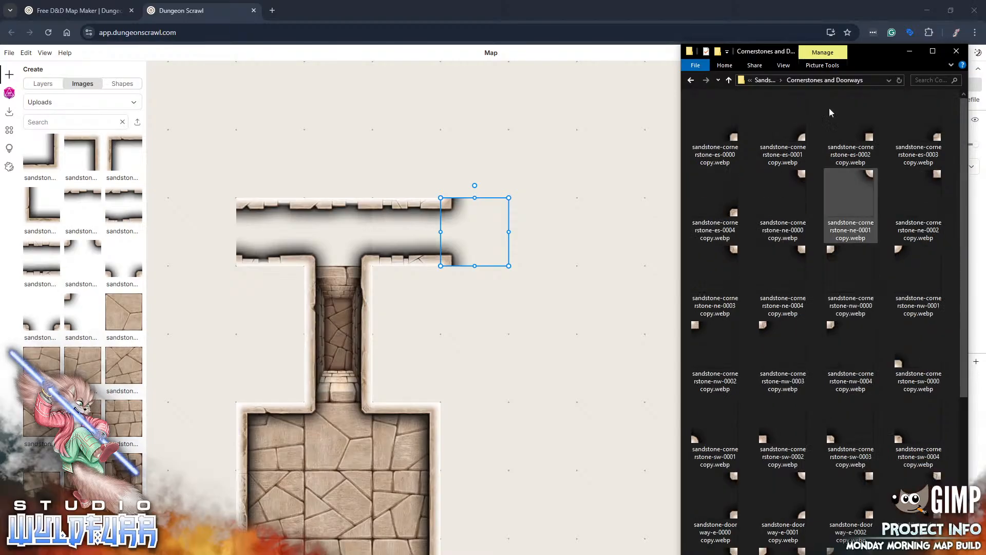
click(729, 81)
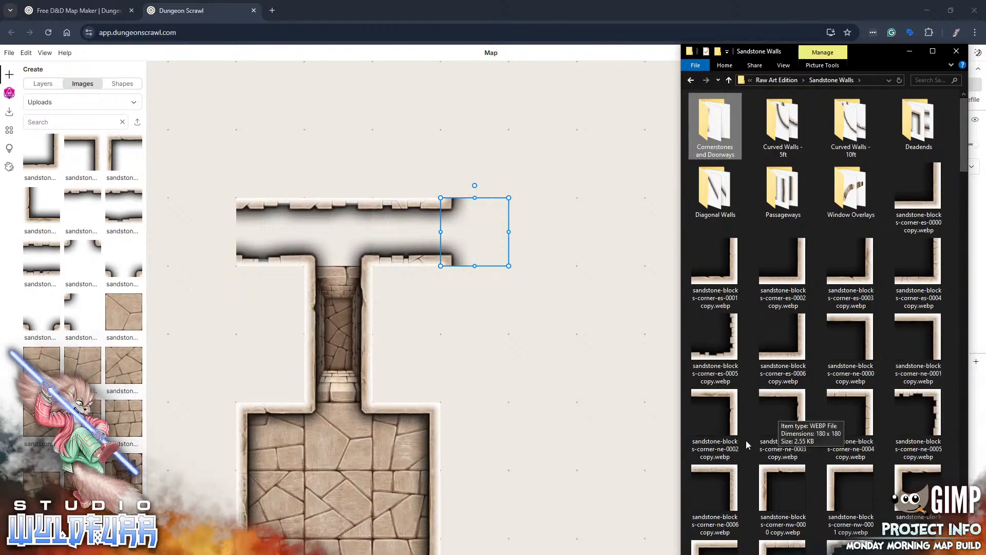
drag(831, 547, 508, 362)
click(588, 368)
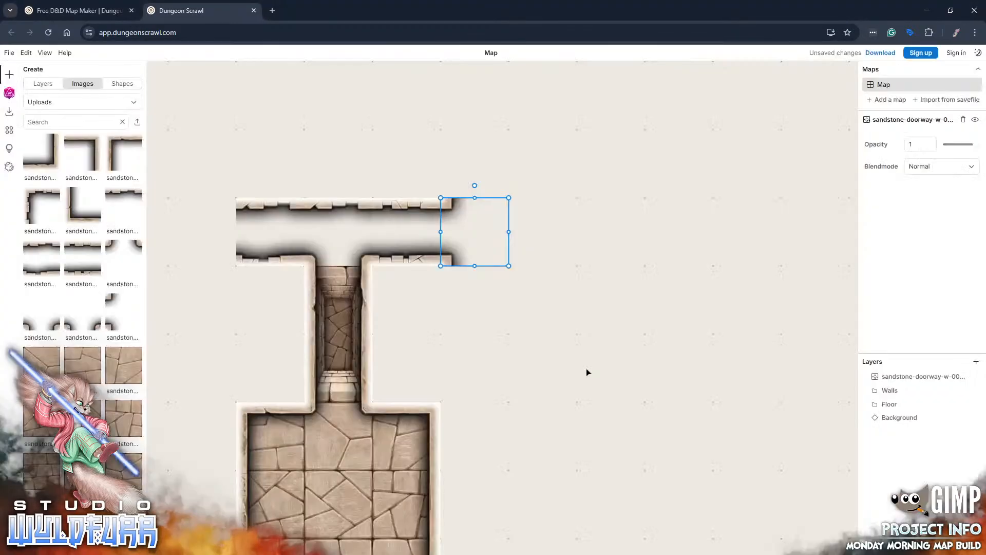
click(49, 206)
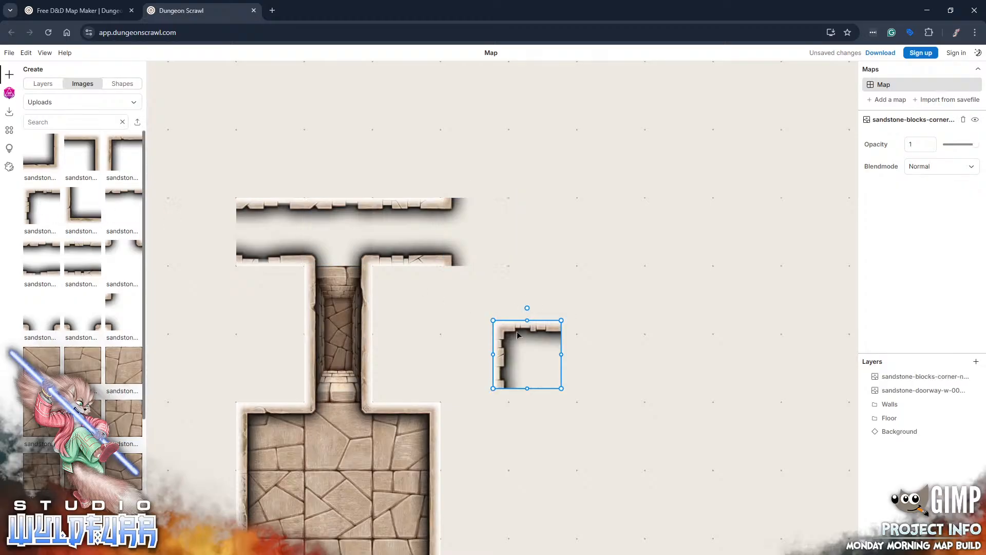
drag(513, 330, 457, 140)
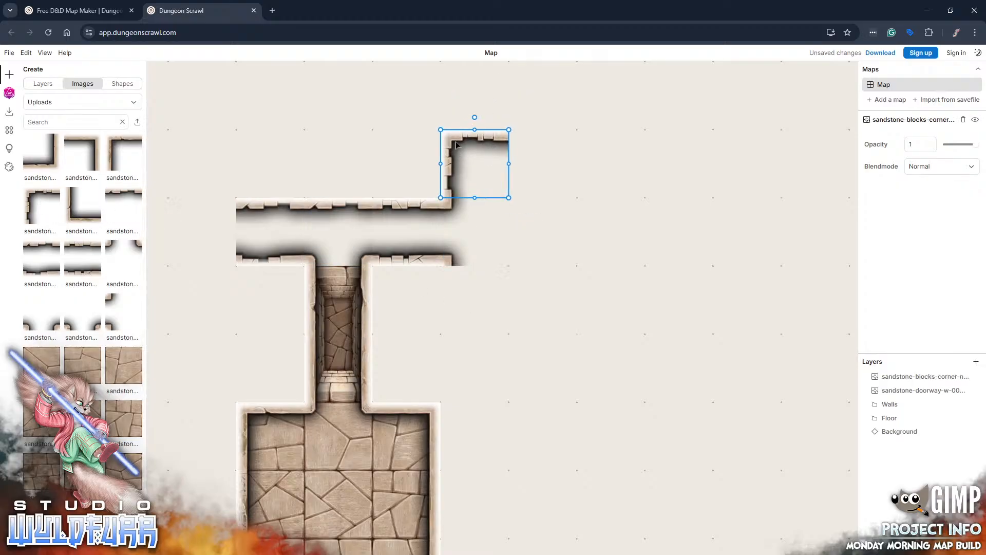
- Import the jagged southwest corner tile from the Sandstone Walls folder at 180 px per cell and place it directly south of the west doorway tile
click(308, 554)
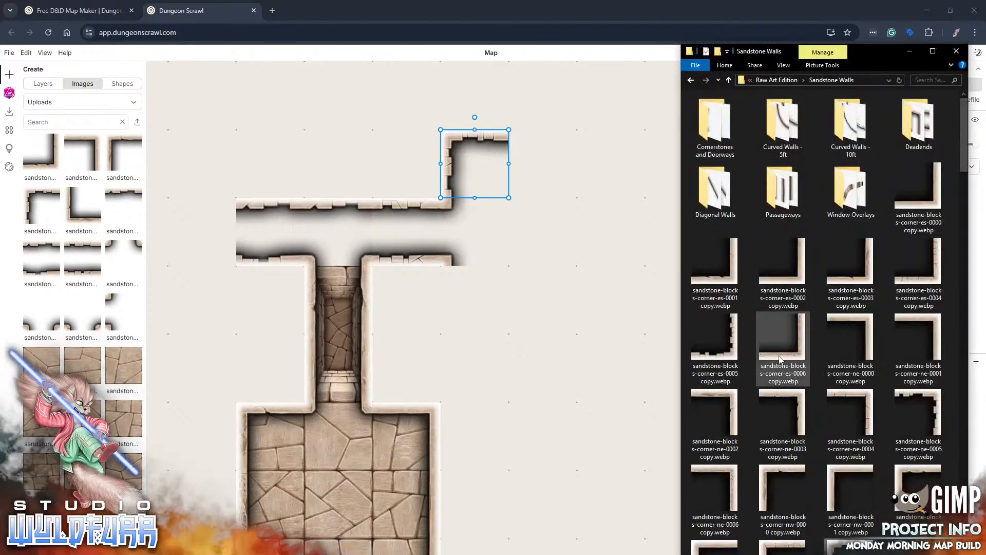
scroll(800, 507, down, 3)
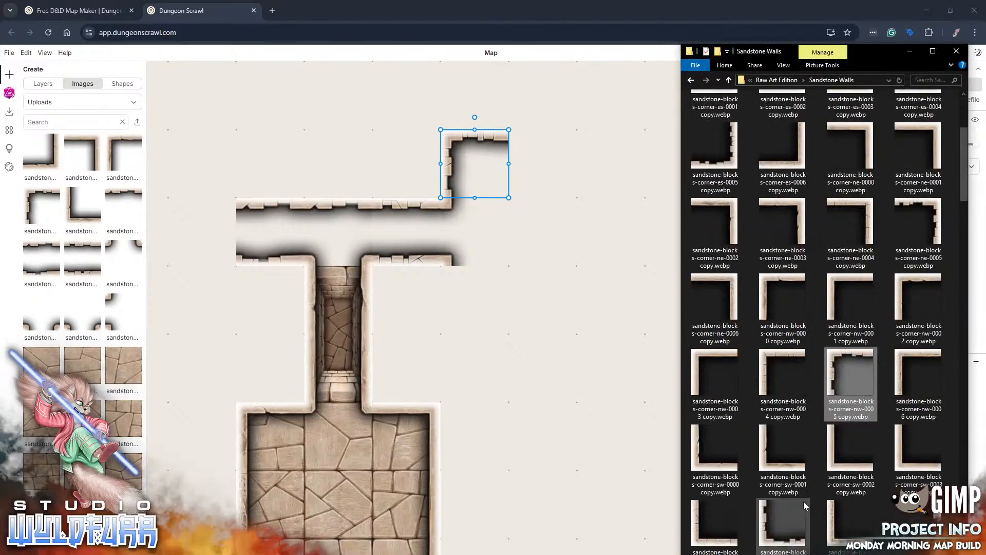
drag(803, 501, 525, 359)
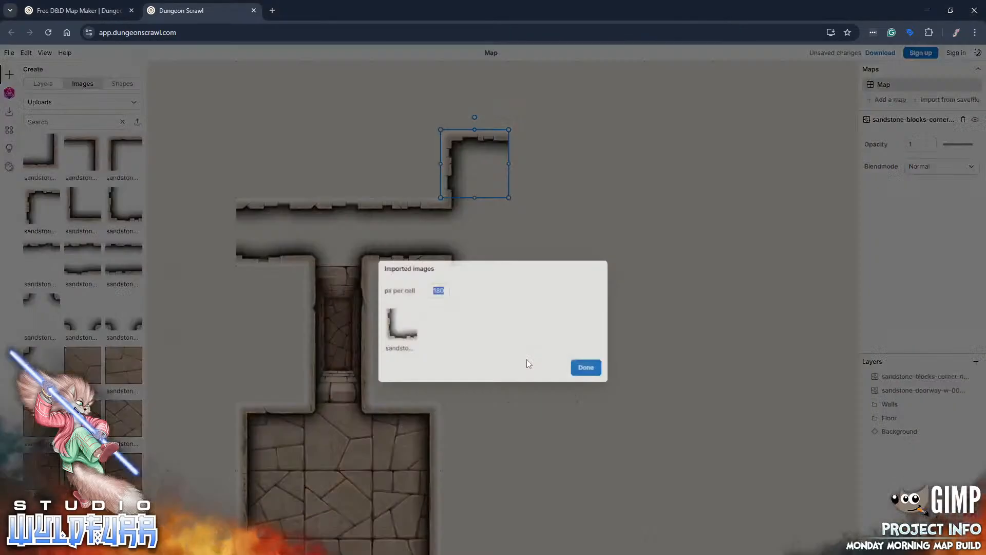
click(584, 368)
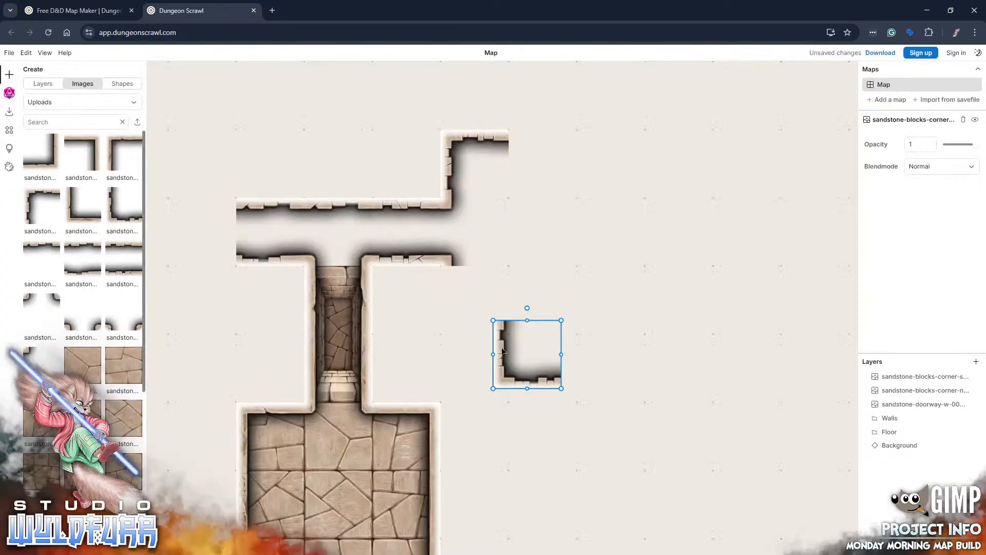
drag(501, 345, 451, 294)
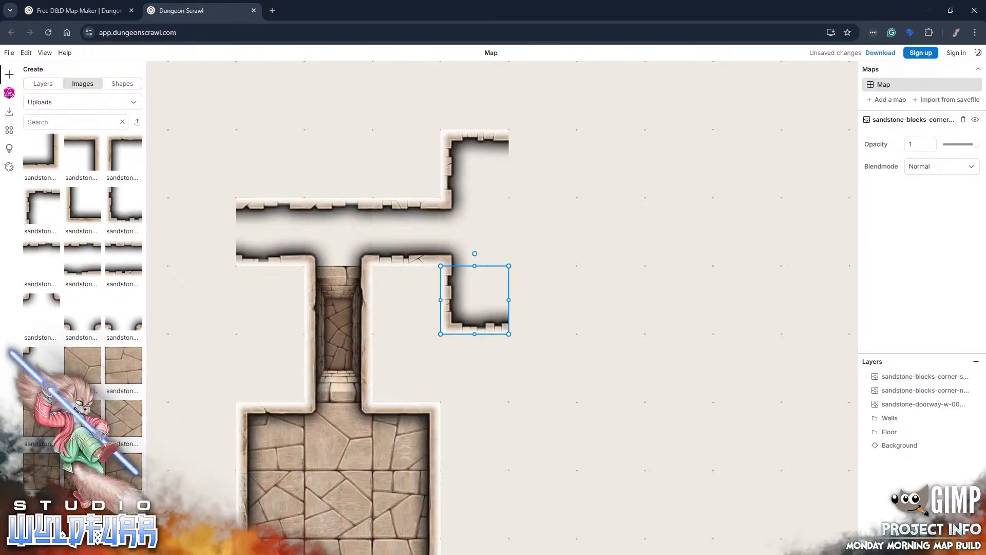
- Import sandstone-blocks-corner-ne-0005 at 180 px per cell and place it east of the northwest corner tile, leaving one cell between them
key(alt+Tab)
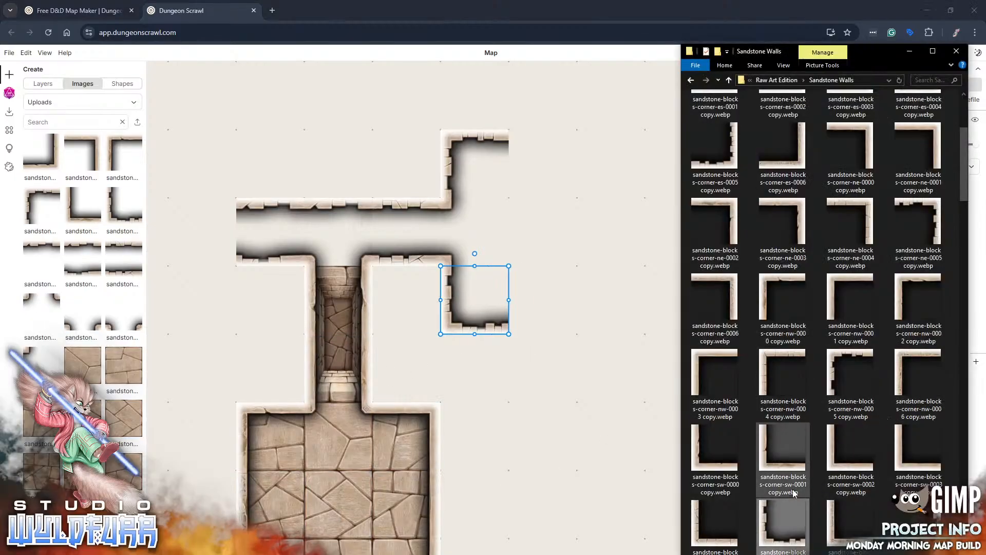
drag(917, 221, 578, 234)
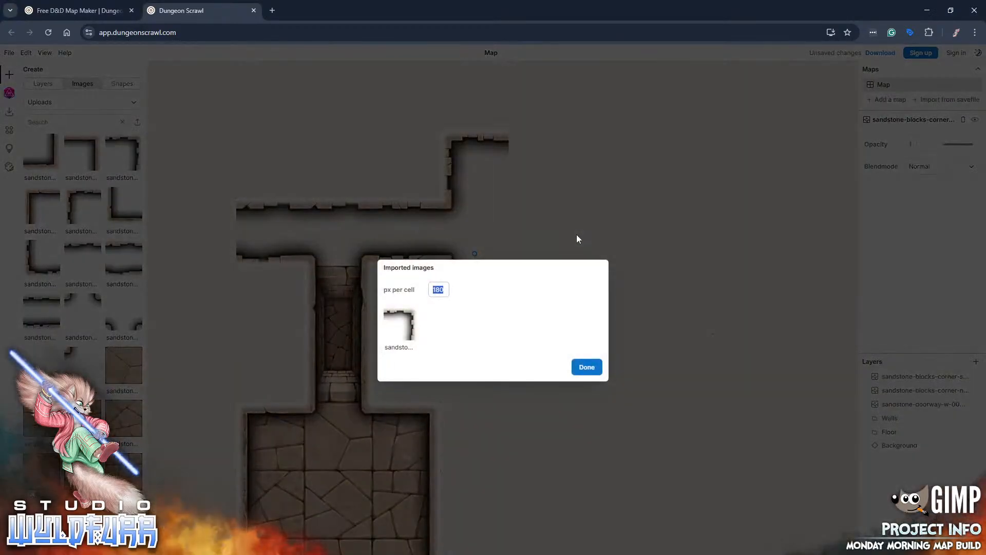
click(586, 366)
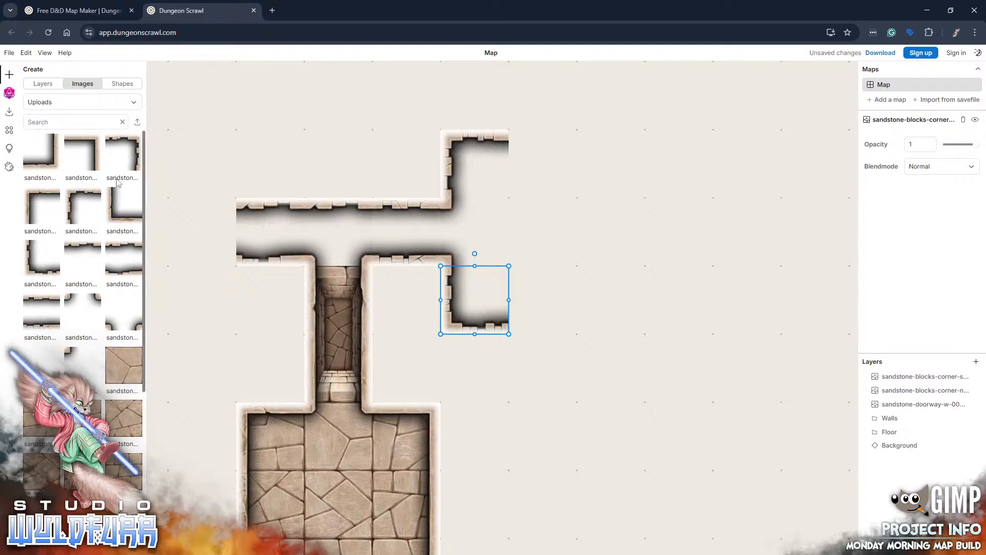
drag(127, 150, 633, 146)
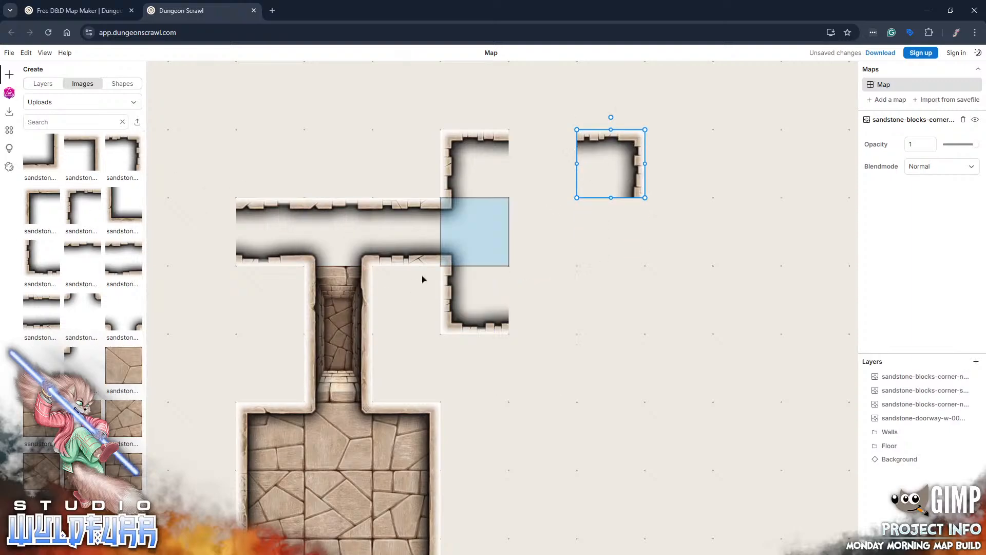
key(alt+Tab)
drag(919, 221, 454, 178)
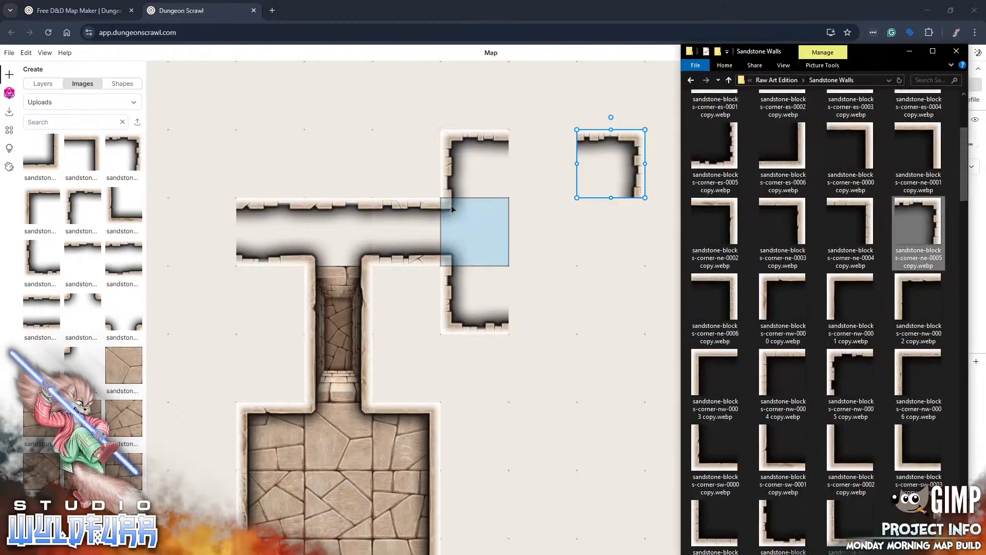
click(477, 216)
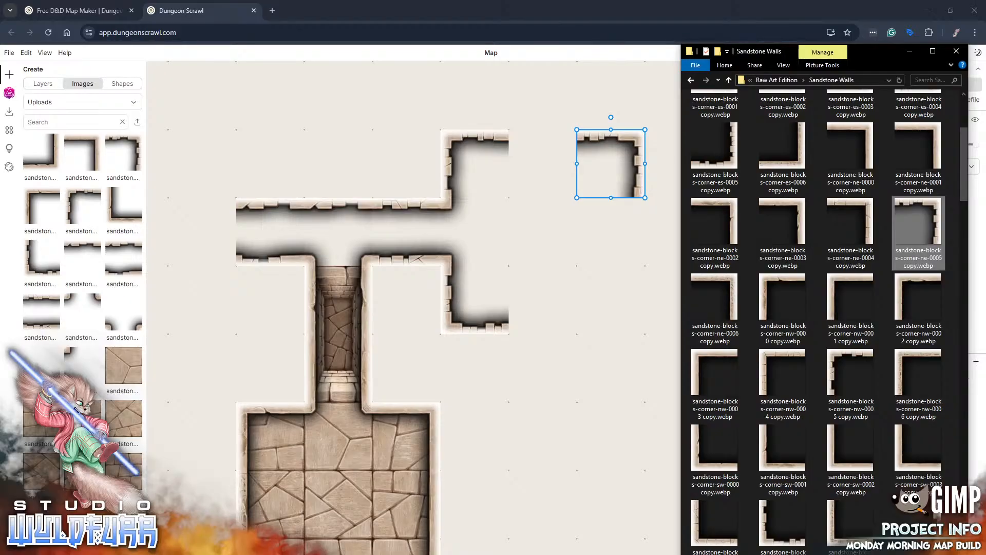
click(633, 54)
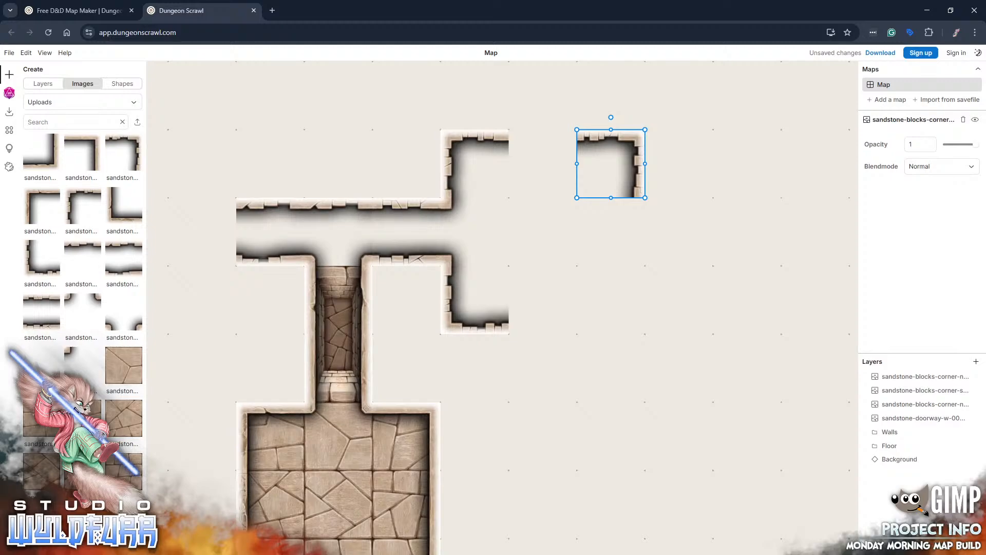
- Import sandstone-blocks-corner-es-0005 at 180 px per cell and place it two cells south of the northeast corner tile, level with the southwest corner
key(alt+Tab)
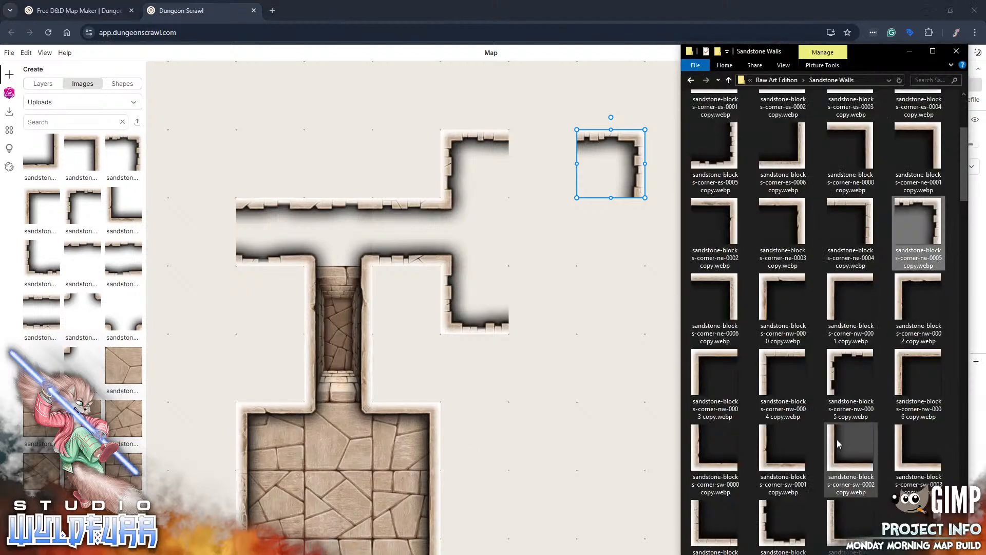
scroll(807, 382, up, 3)
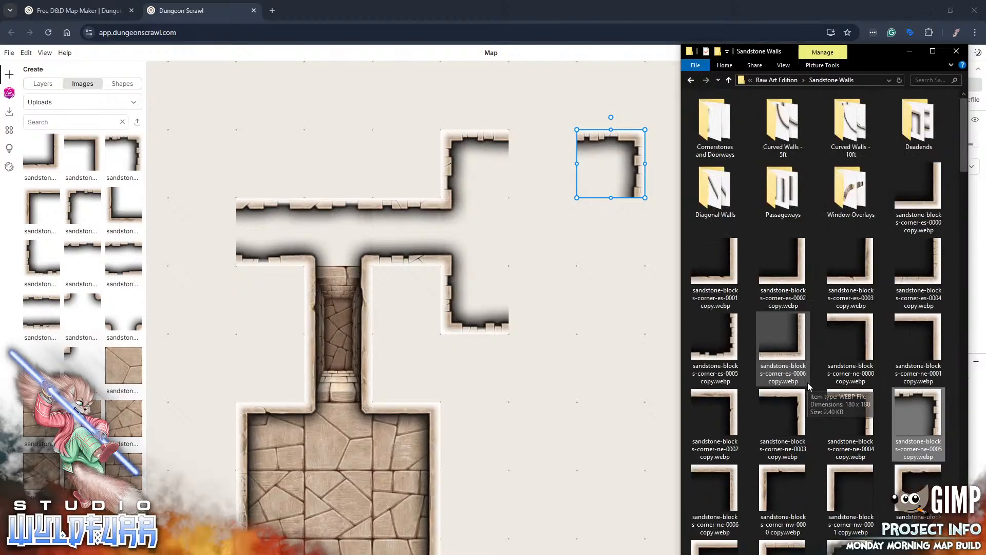
drag(740, 334, 554, 312)
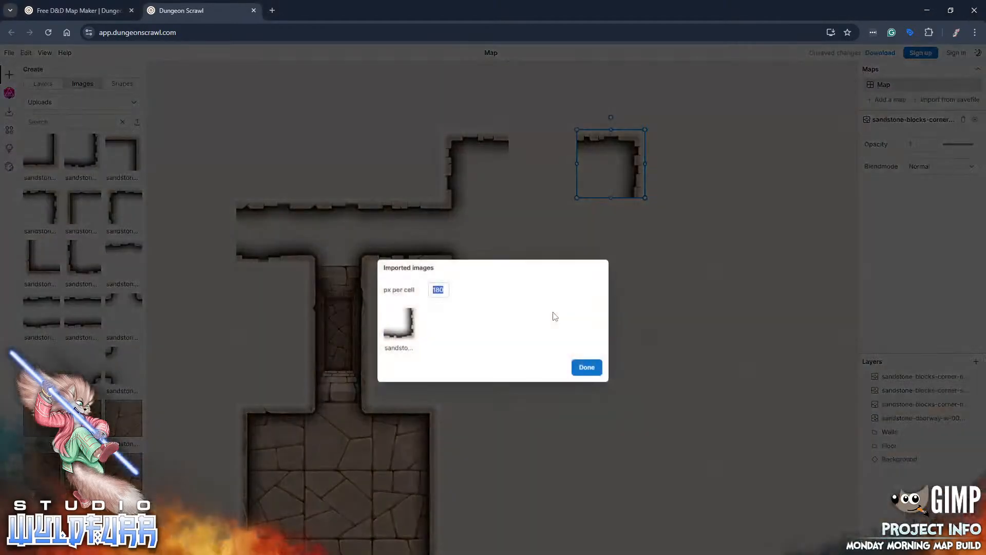
click(585, 366)
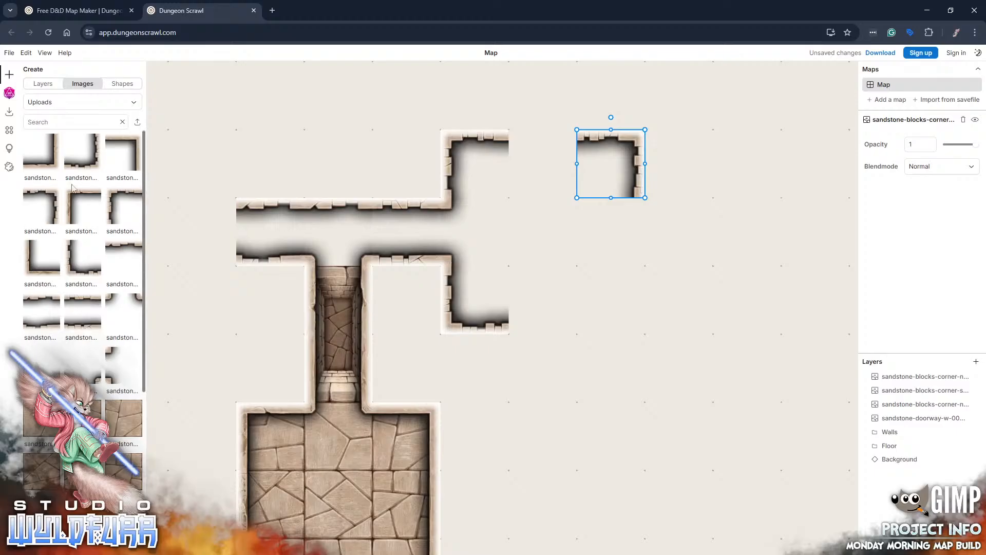
click(92, 152)
drag(538, 381, 632, 327)
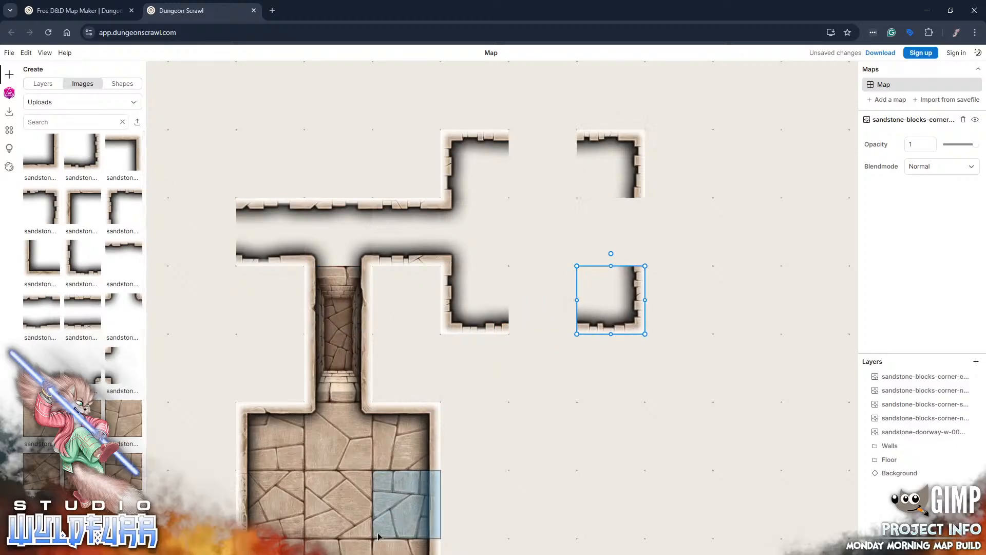
- Import sandstone-blocks-n-0004 from the Sandstone Walls folder at 180 px per cell and place it between the east room's northwest and northeast corner tiles
key(alt+Tab)
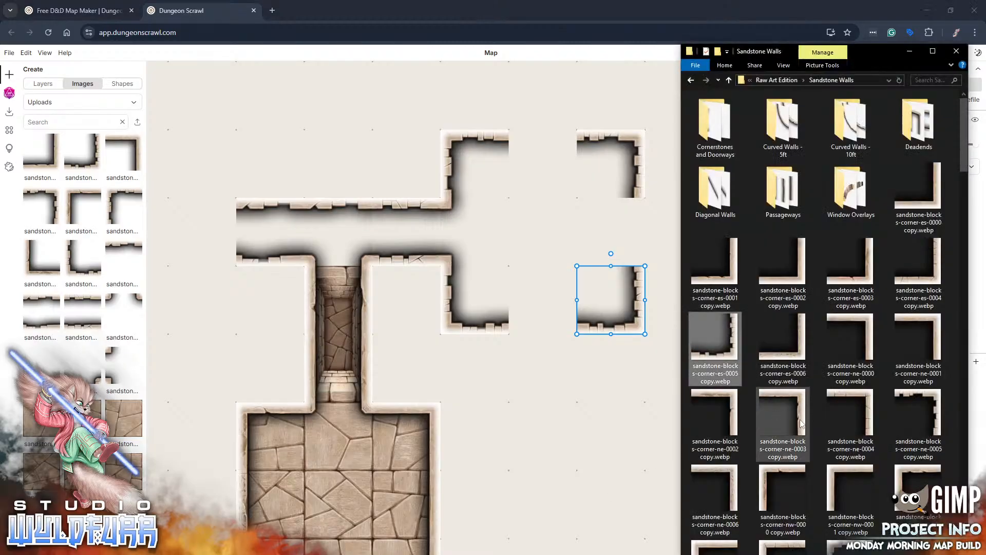
scroll(799, 261, down, 10)
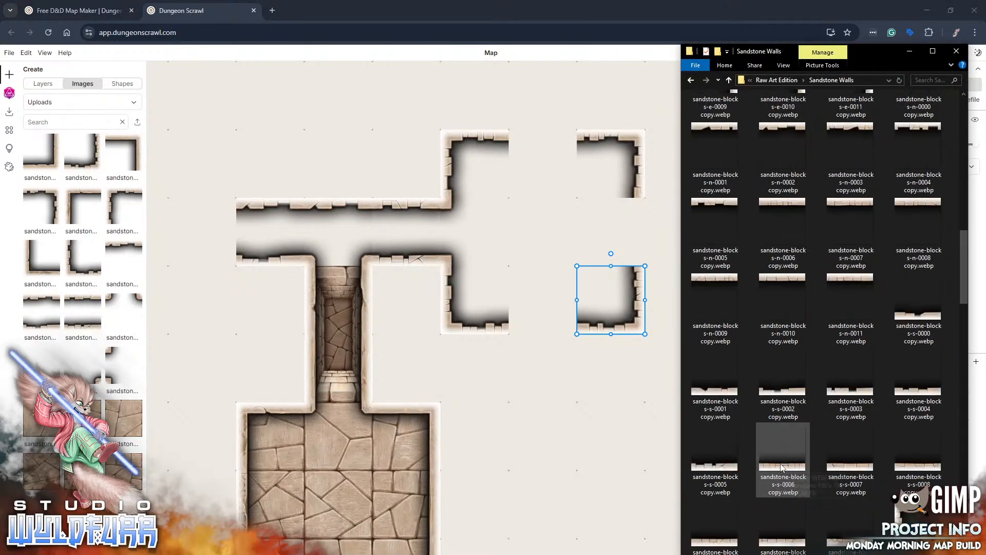
scroll(787, 332, up, 3)
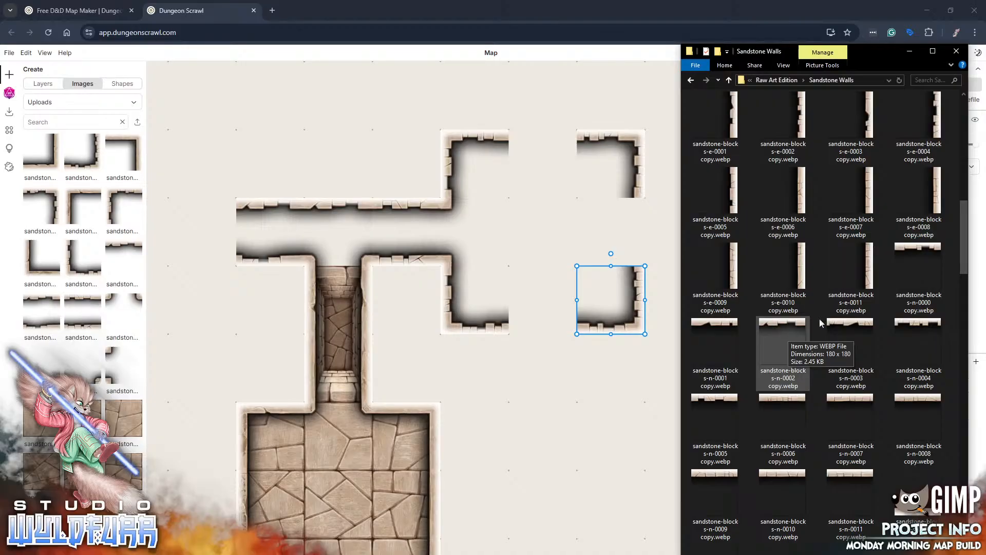
drag(902, 325, 533, 382)
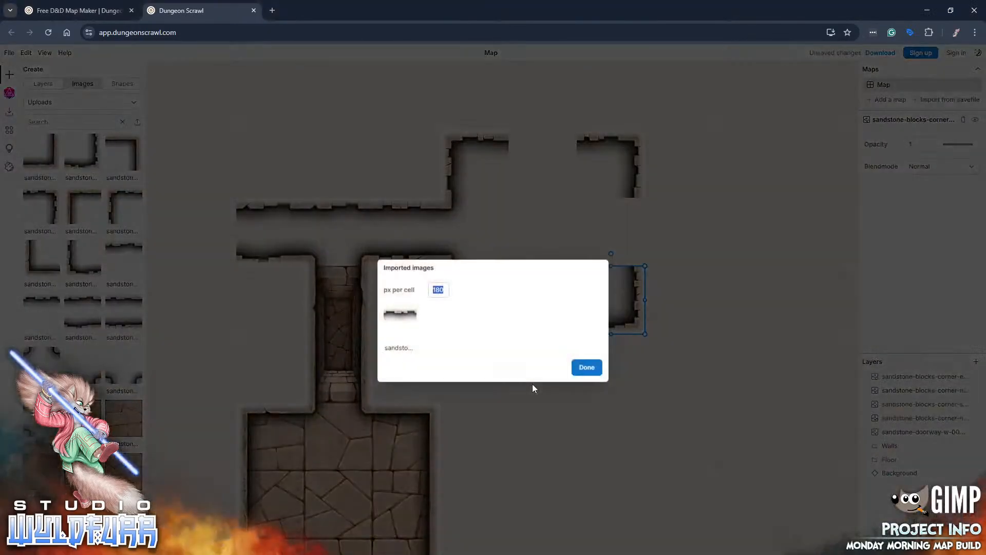
click(574, 371)
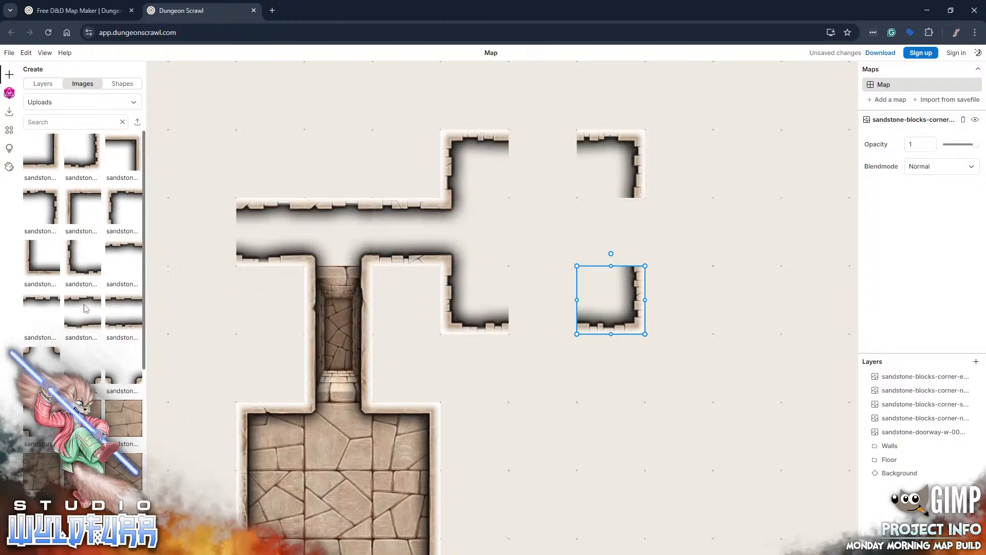
drag(48, 304, 543, 144)
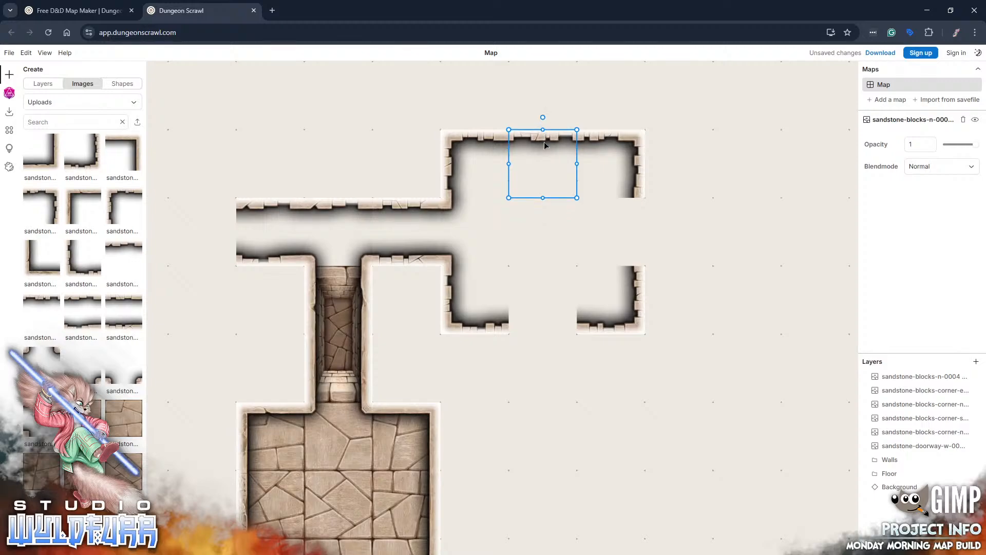
- Import sandstone-blocks-s-0004 from the Sandstone Walls folder at 180 px per cell and place it between the east room's southwest and southeast corner tiles
key(alt+Tab)
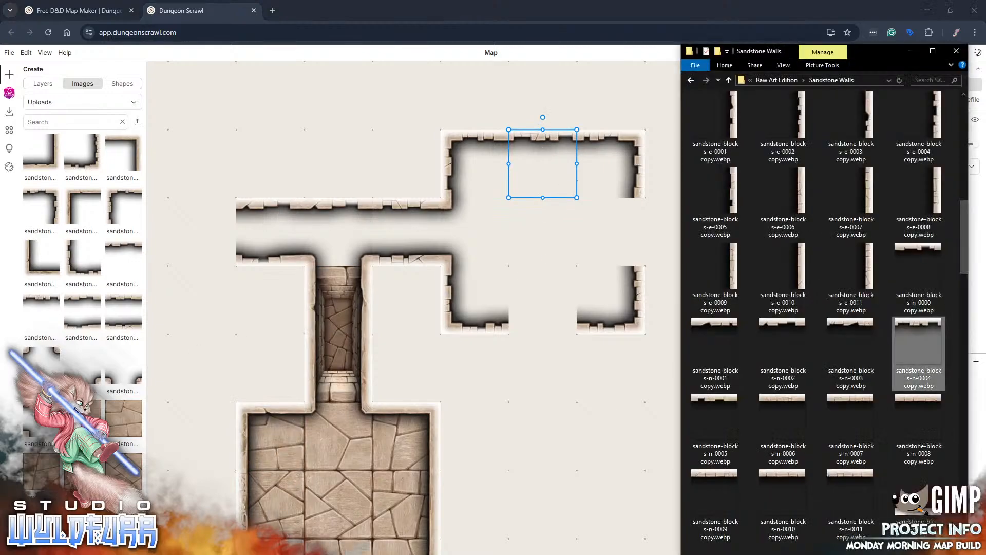
scroll(822, 451, down, 7)
scroll(822, 448, down, 8)
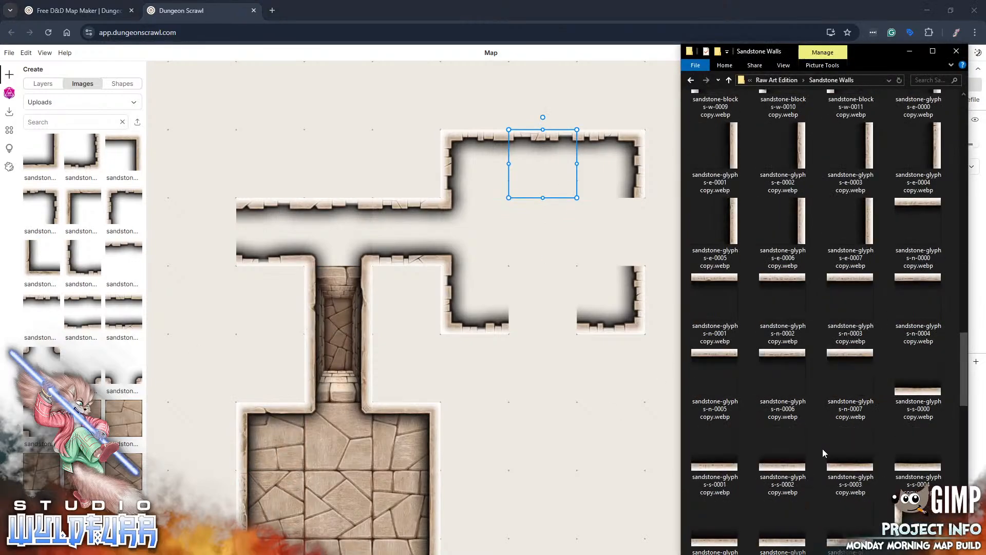
scroll(822, 448, down, 6)
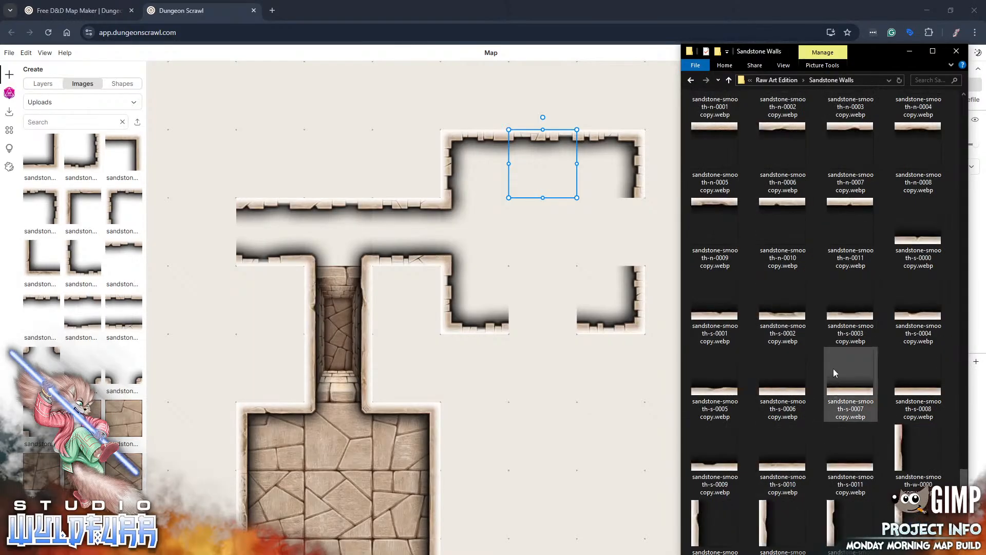
scroll(833, 370, up, 4)
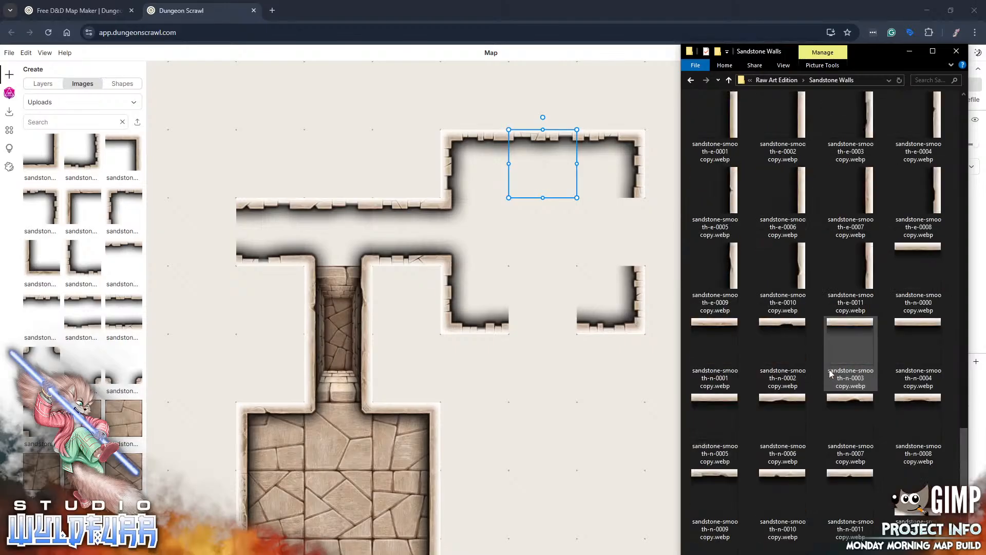
scroll(831, 373, up, 10)
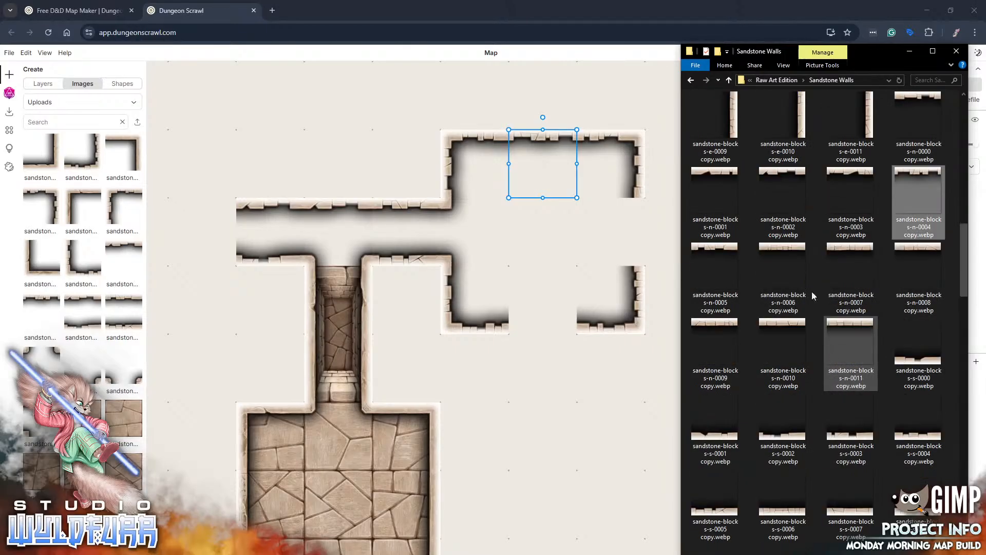
scroll(784, 310, up, 3)
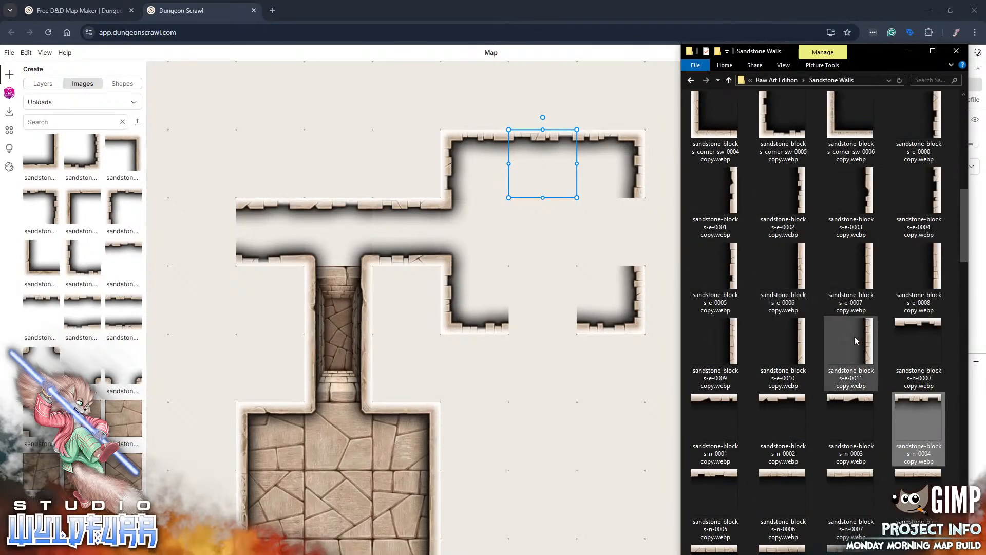
scroll(791, 346, up, 3)
scroll(792, 348, down, 6)
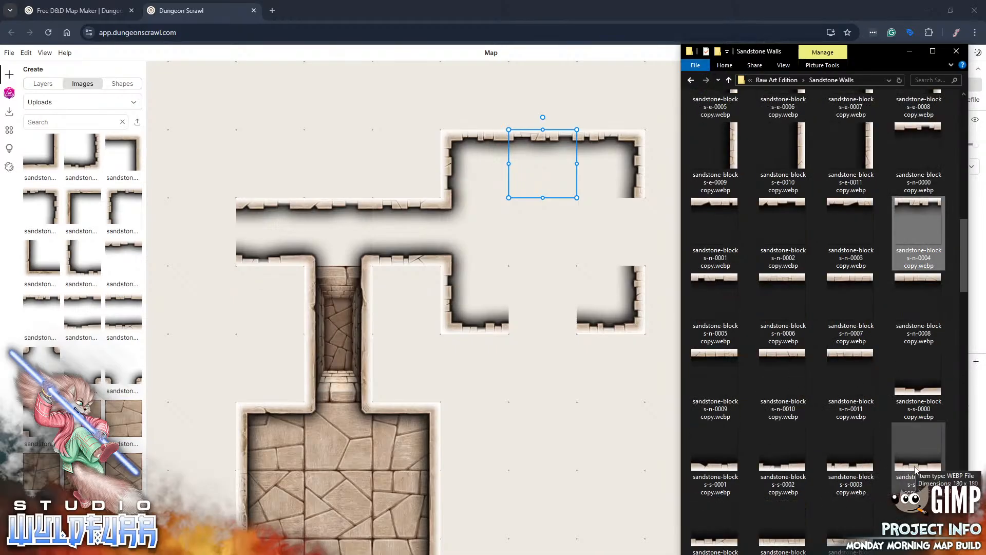
drag(916, 468, 555, 455)
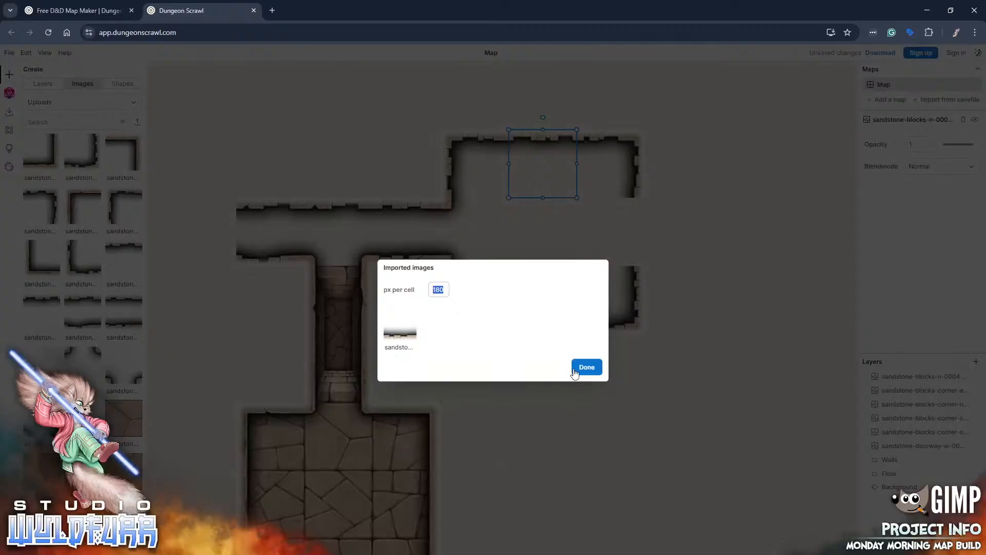
click(576, 370)
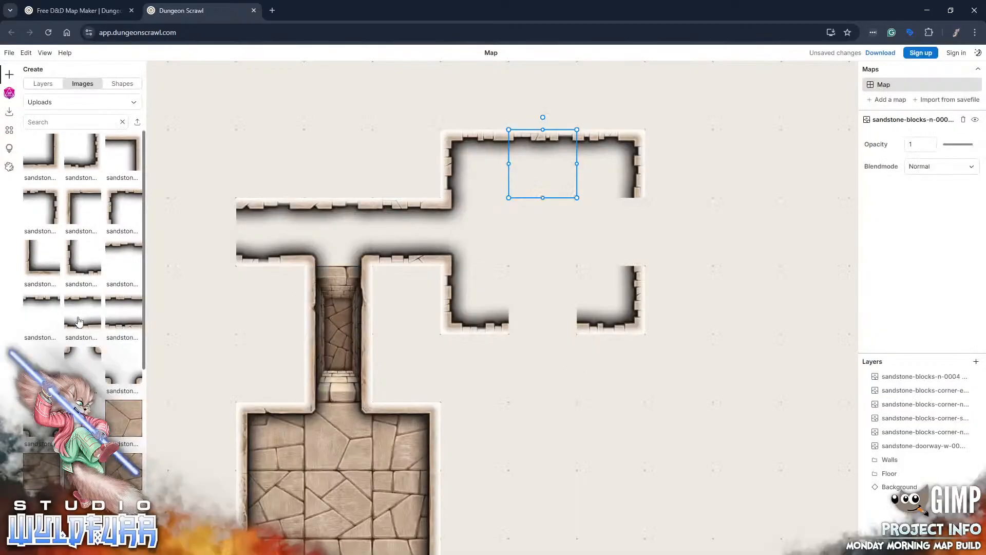
drag(83, 418, 536, 326)
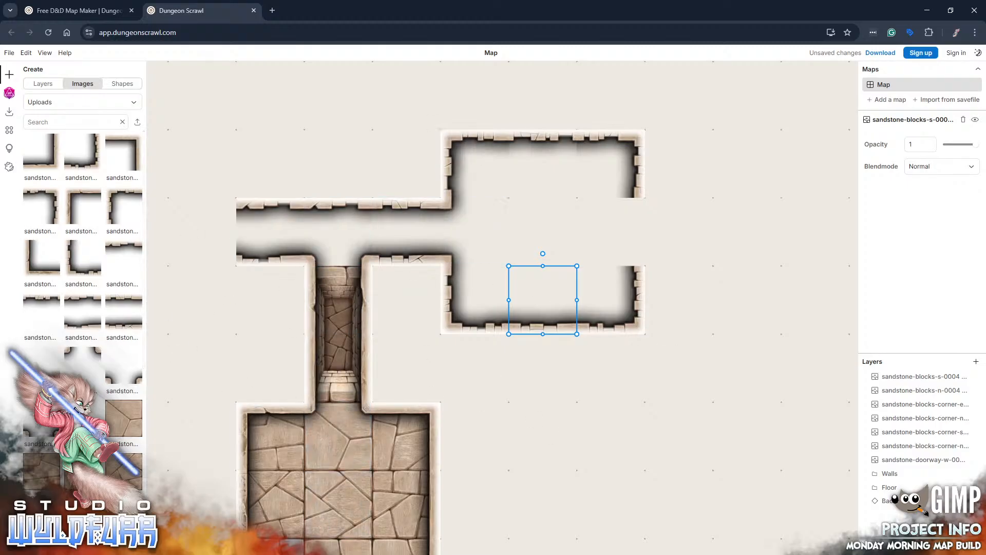
- Import the jagged east wall tile sandstone-blocks-e-0003 from the Sandstone Walls folder at 180 px per cell
key(alt+Tab)
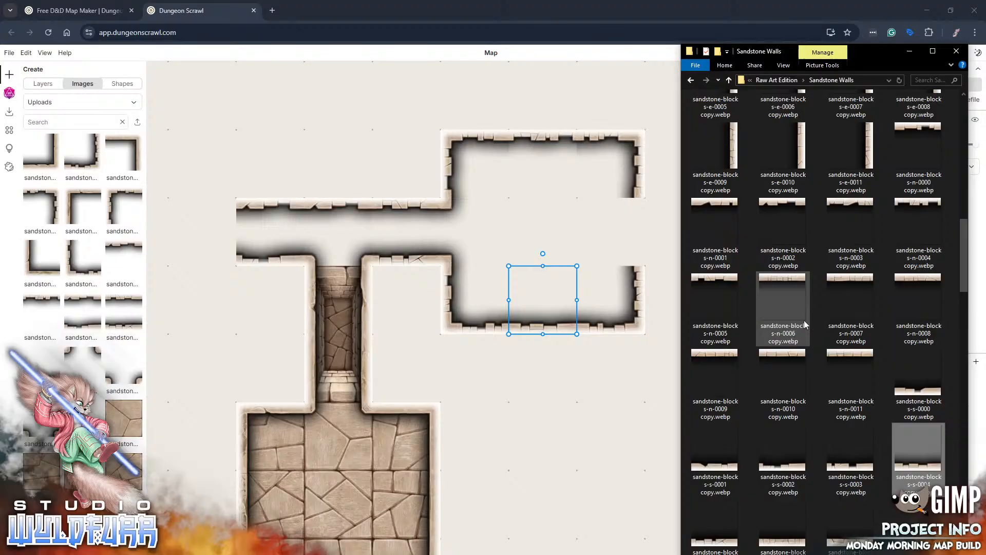
scroll(831, 359, up, 10)
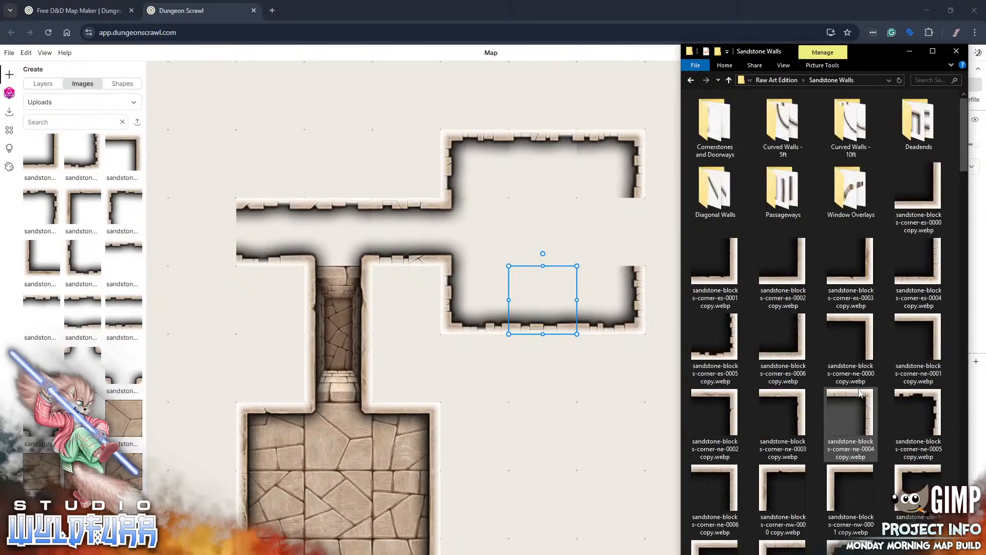
scroll(858, 389, down, 10)
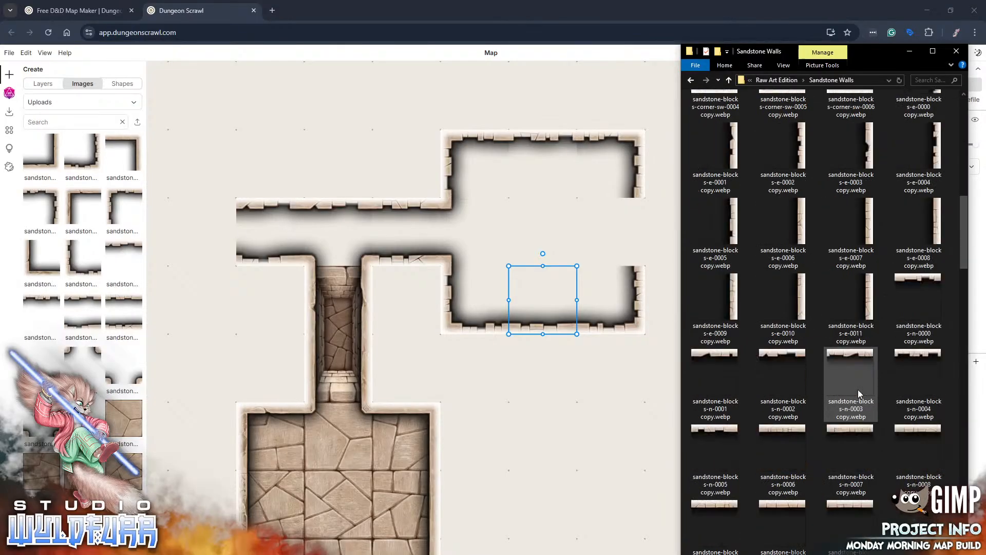
scroll(852, 362, up, 3)
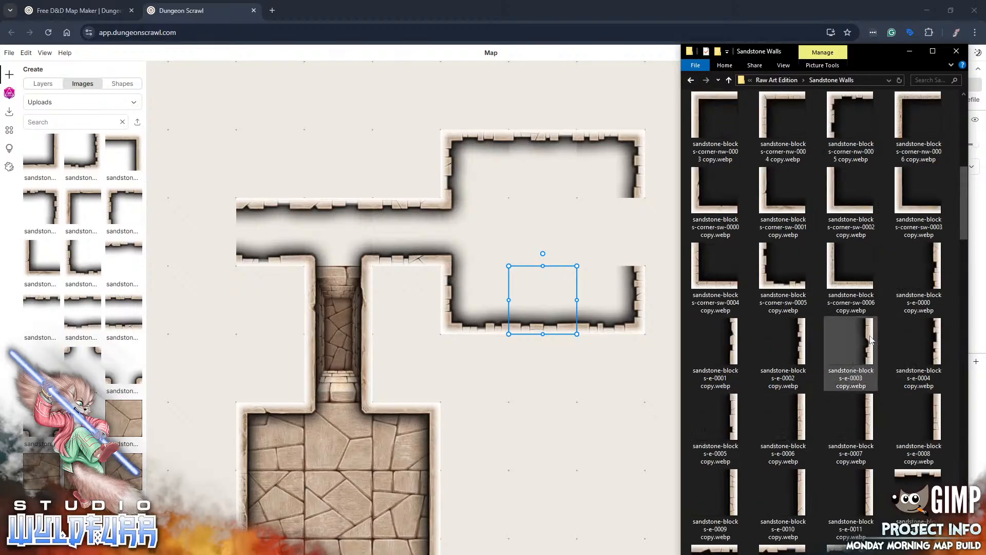
drag(853, 342, 565, 344)
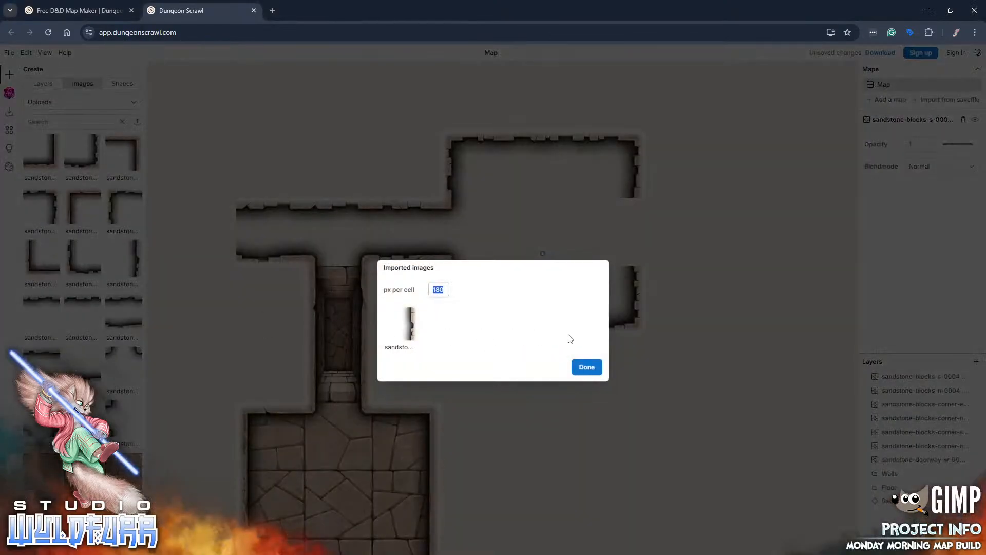
click(587, 368)
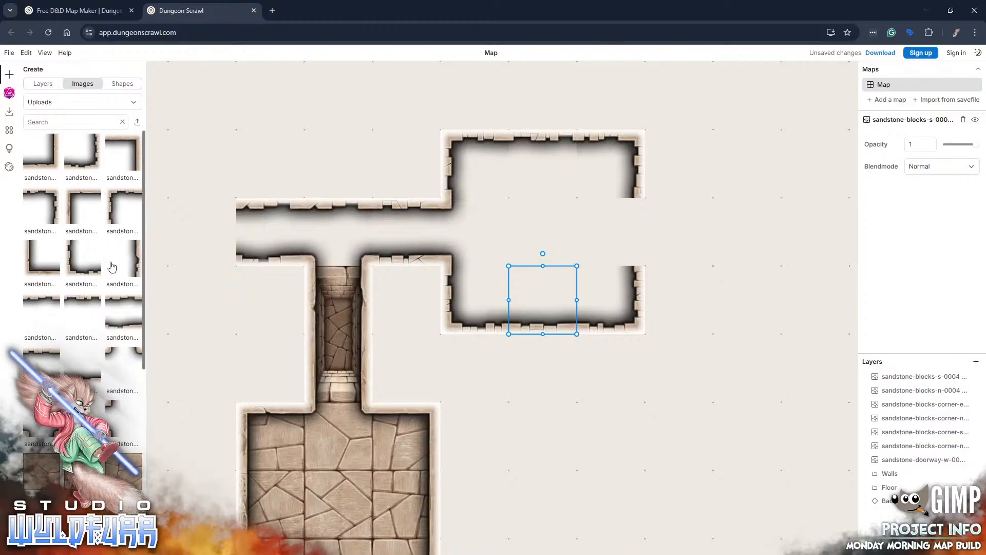
- Close the gap in the square room's east wall with the sandstone-blocks-e-0003 tile and move the loose wall layers into the Walls folder
drag(554, 375, 644, 254)
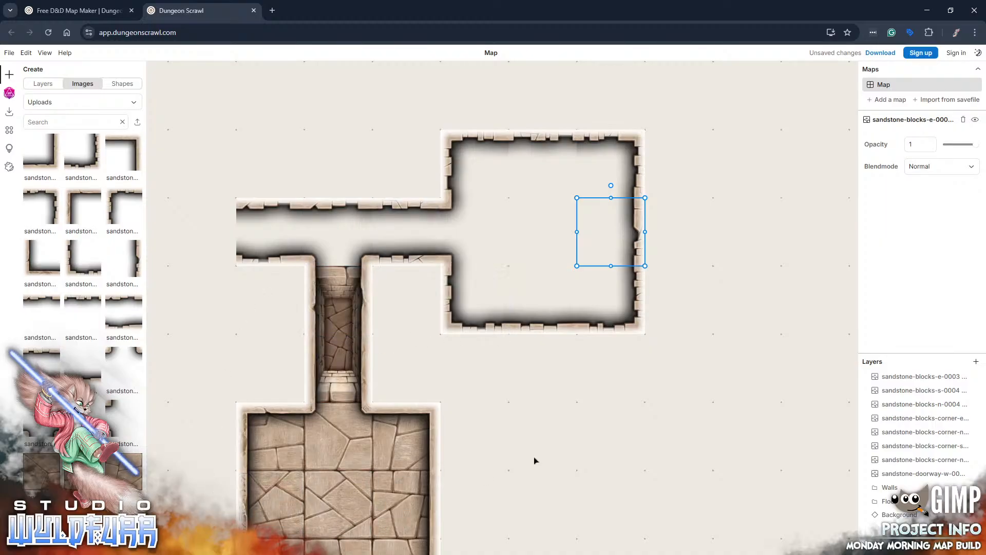
drag(901, 475, 890, 452)
drag(891, 418, 885, 391)
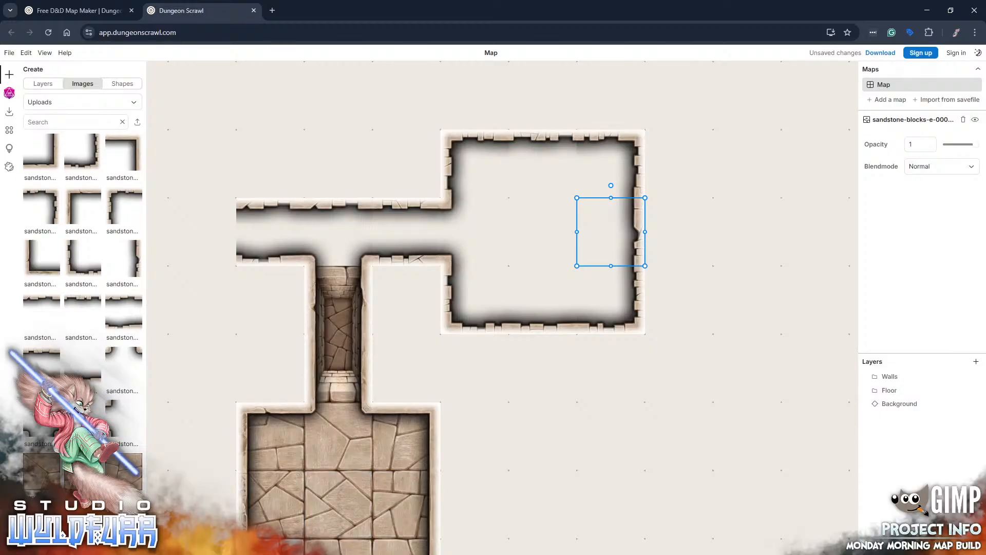
- Switch to File Explorer, open the Sandstone Floor folder in Raw Art Edition, and import sandstone-floor-1x1-0014.webp into Dungeon Scrawl
key(alt+Tab)
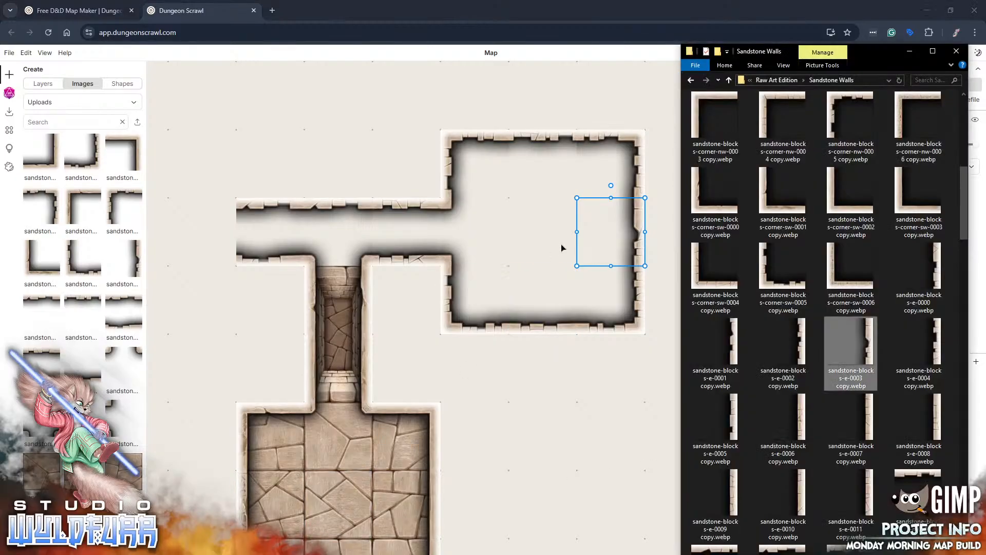
click(776, 80)
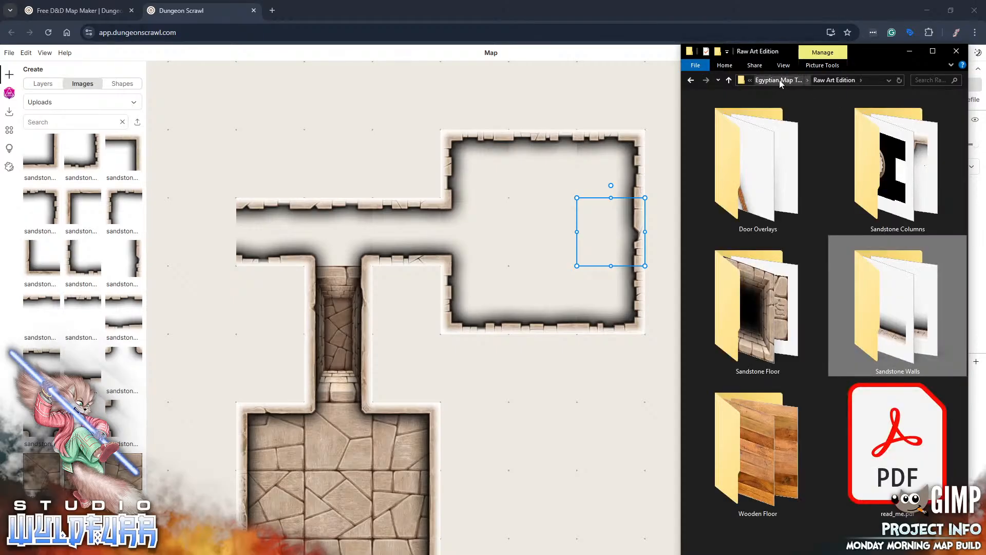
click(778, 80)
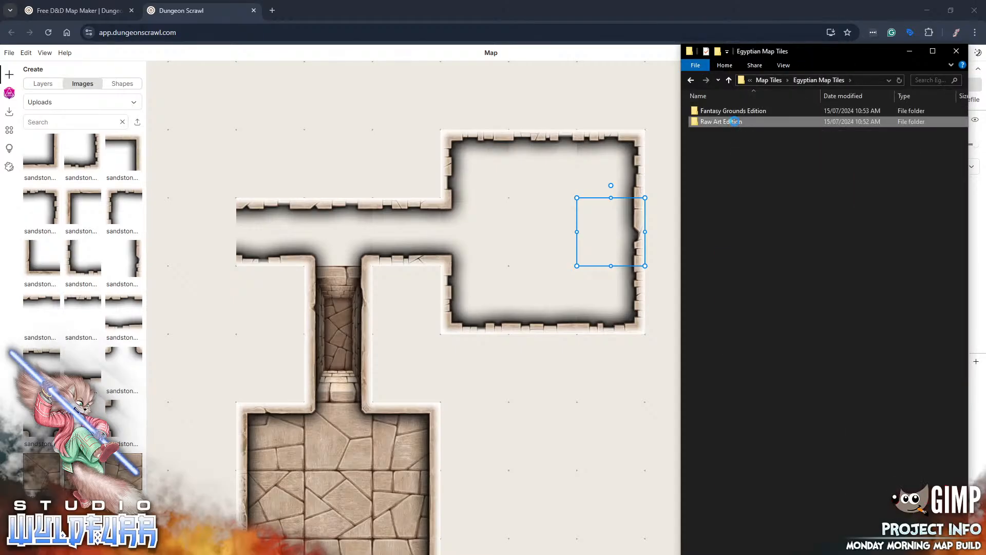
double_click(736, 126)
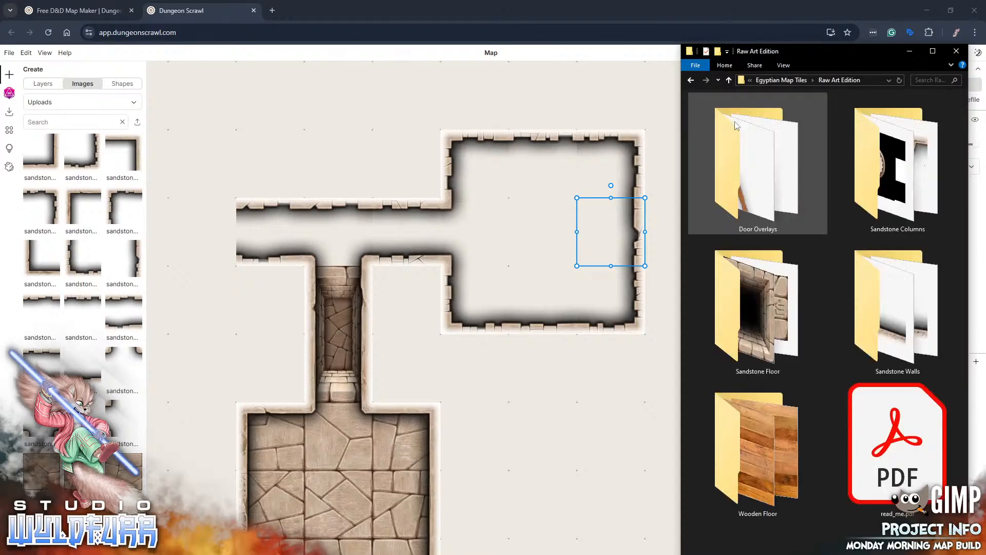
double_click(758, 301)
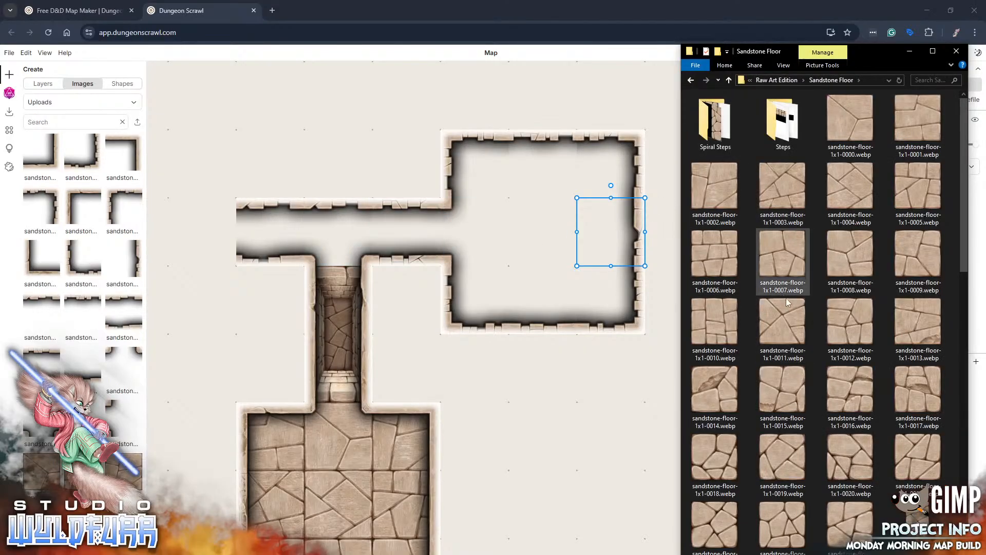
drag(721, 392, 484, 399)
click(587, 368)
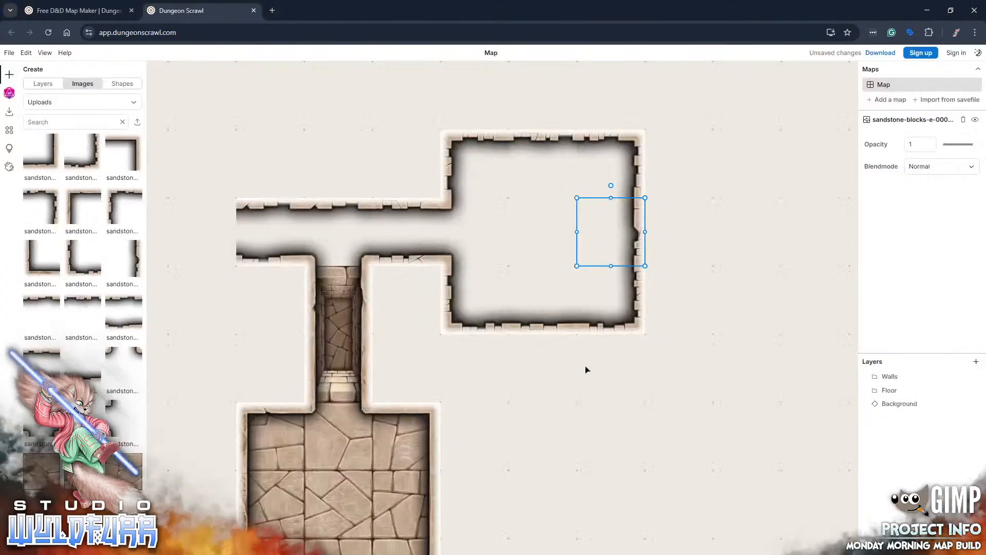
- Place the sandstone-floor-1x1-0014 tile on the corridor junction above the stairs and move its layer into the Floor folder
scroll(108, 392, down, 5)
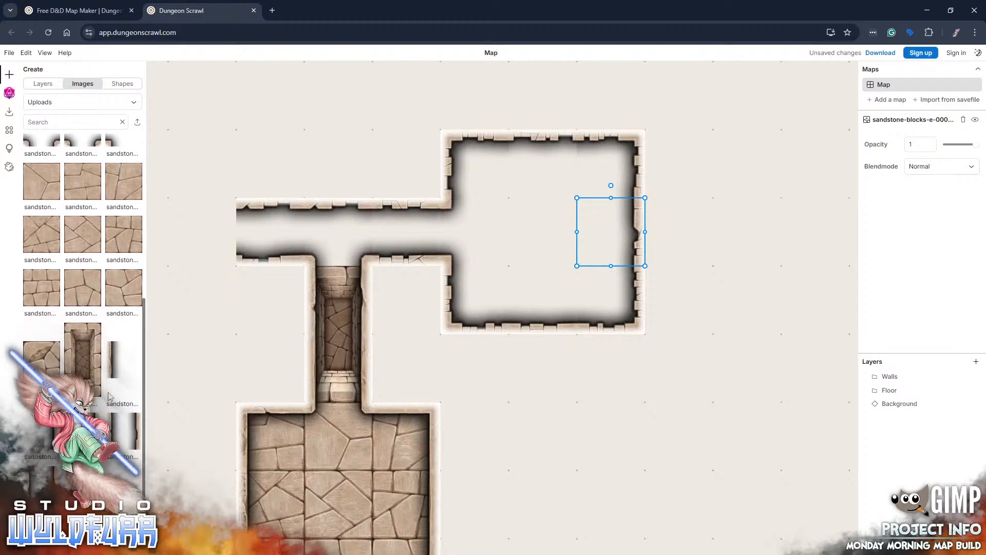
click(41, 365)
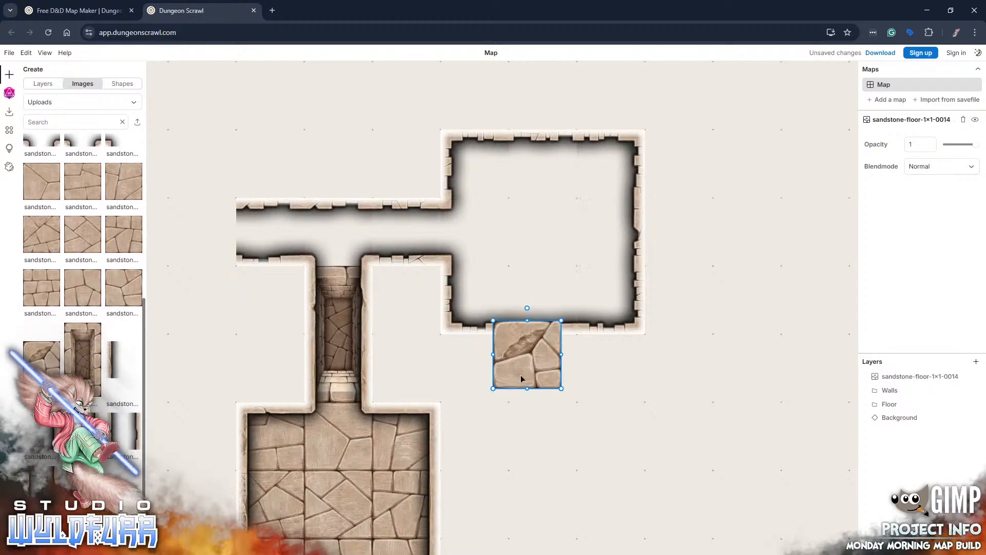
drag(521, 379, 336, 243)
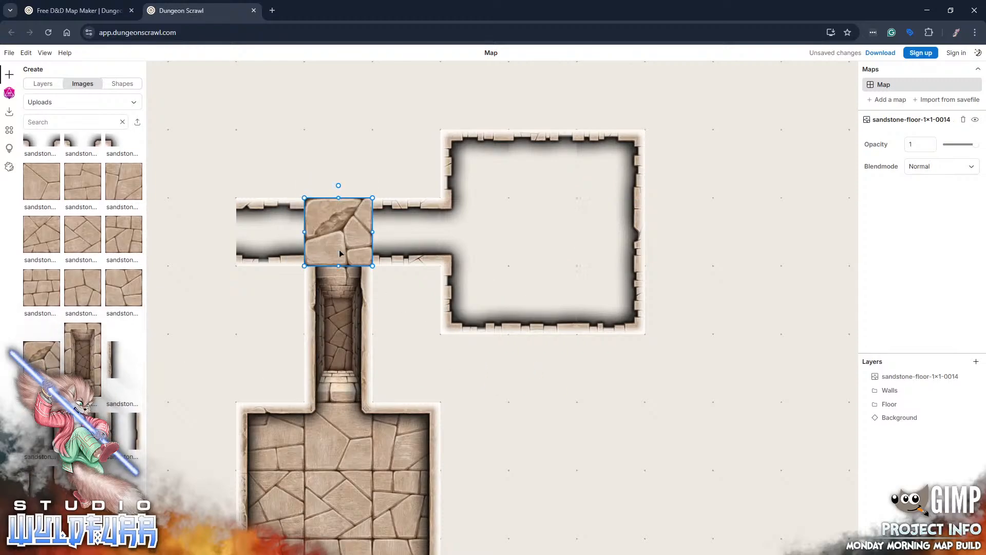
drag(911, 380, 863, 405)
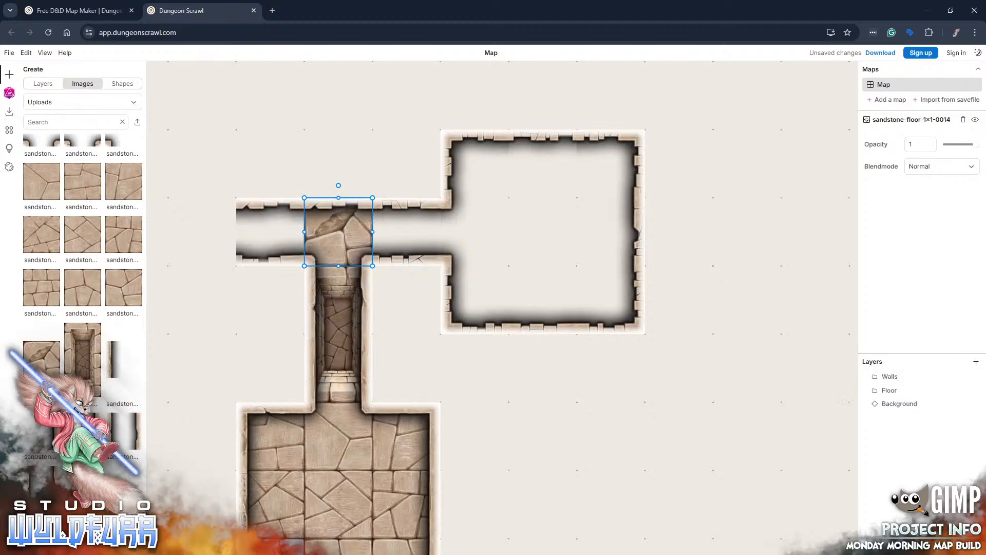
- Import sandstone-floor-1x1-0015.webp, place it in the corridor cell east of the junction, and move its layer into the Floor folder
key(alt+Tab)
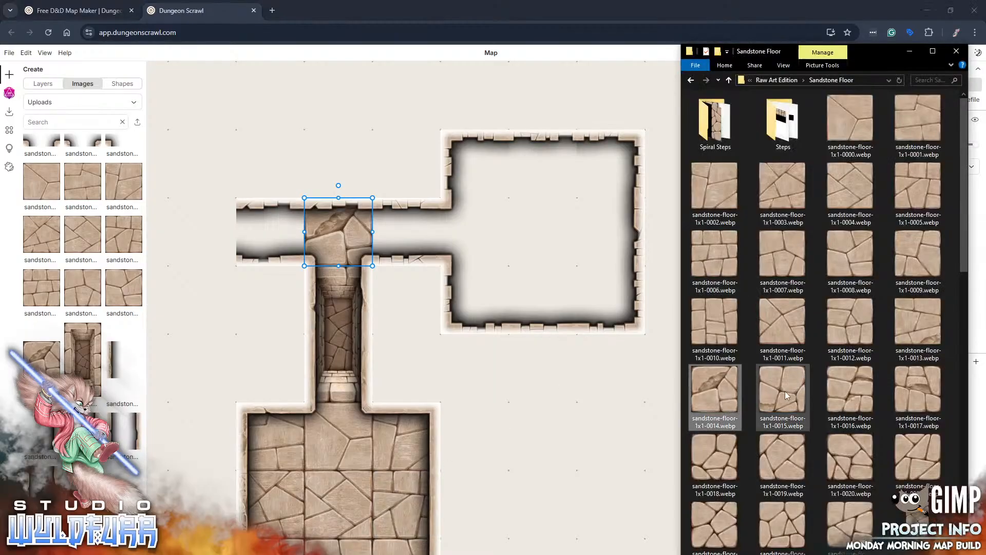
drag(785, 391, 590, 403)
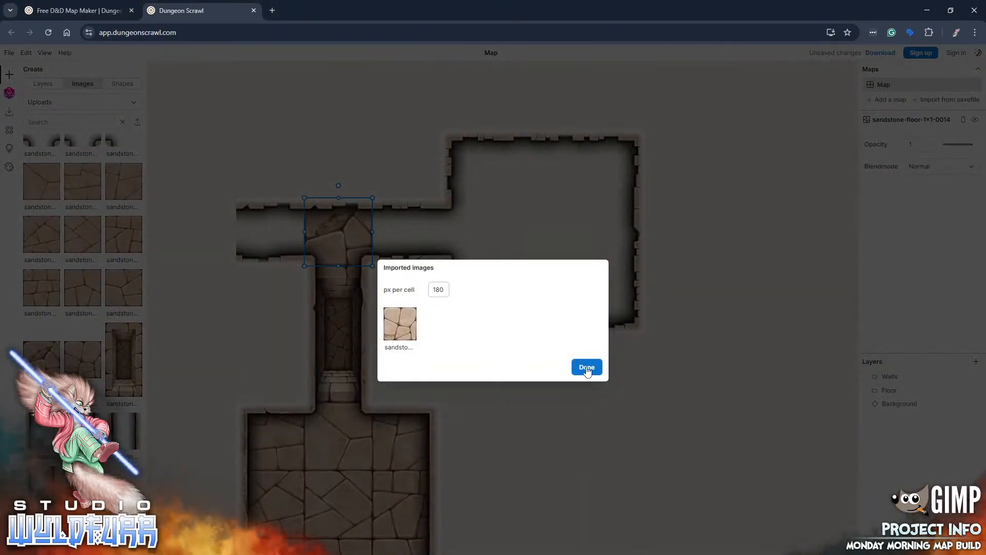
click(584, 367)
click(85, 359)
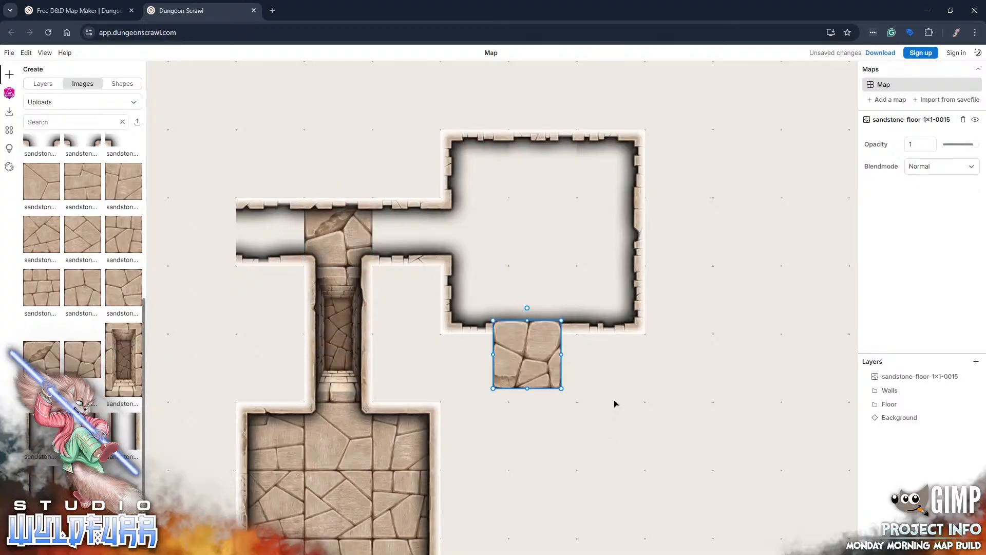
drag(542, 372, 425, 250)
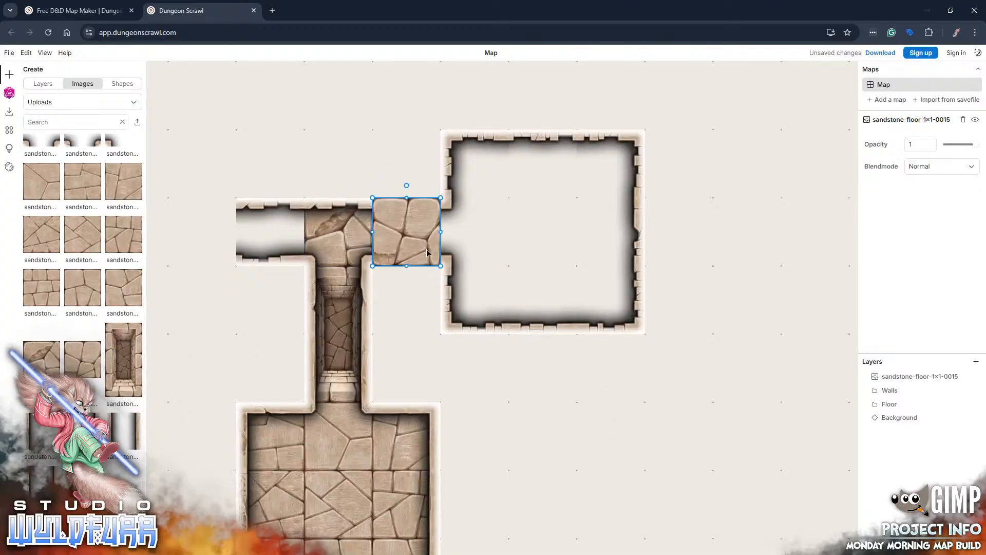
drag(894, 380, 887, 408)
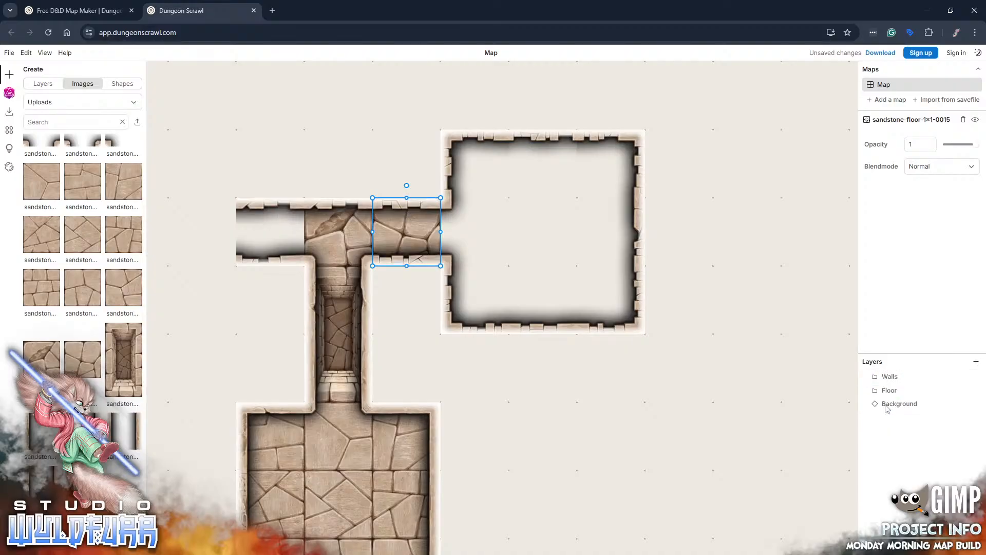
- Add a new folder inside the Floor layer folder and name it Wooden Floor
click(976, 362)
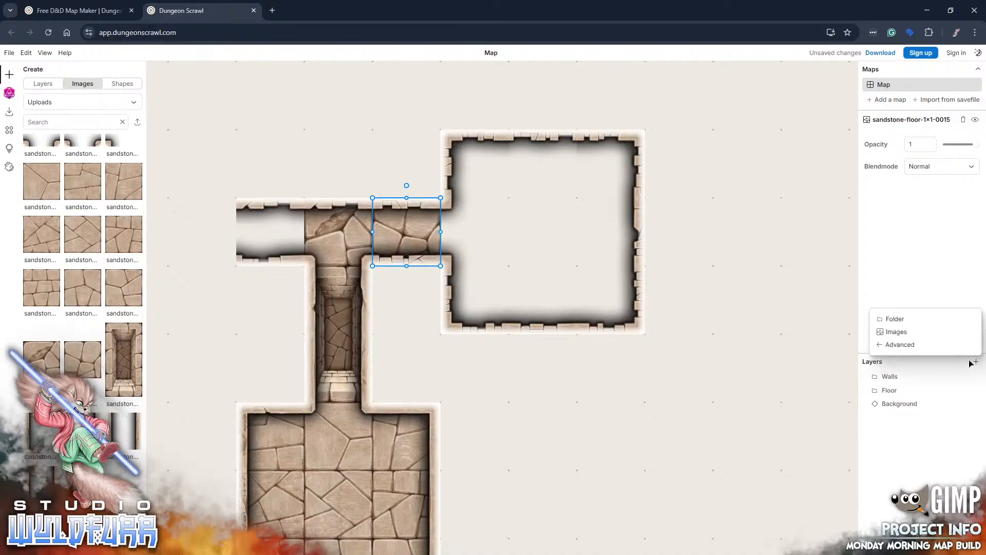
click(892, 319)
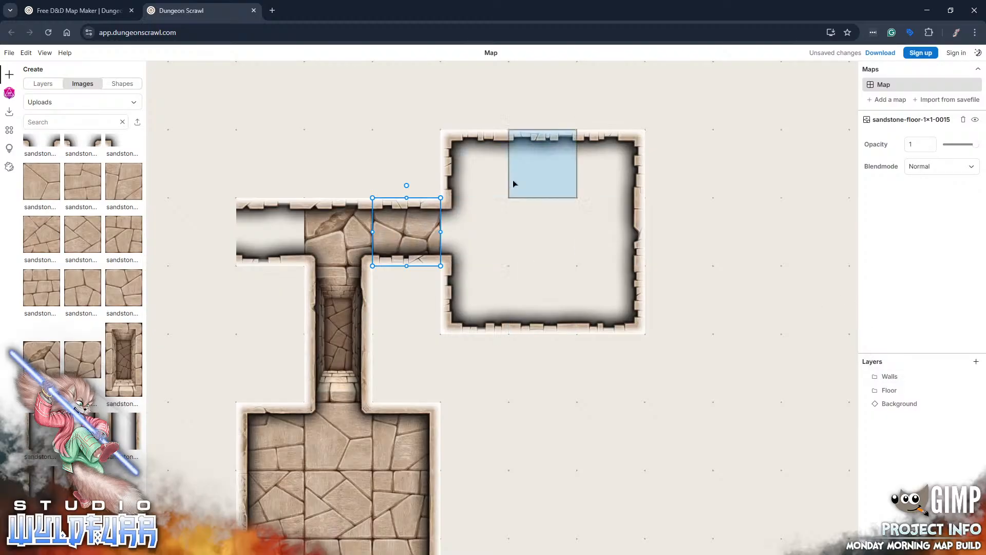
click(866, 381)
scroll(894, 415, down, 5)
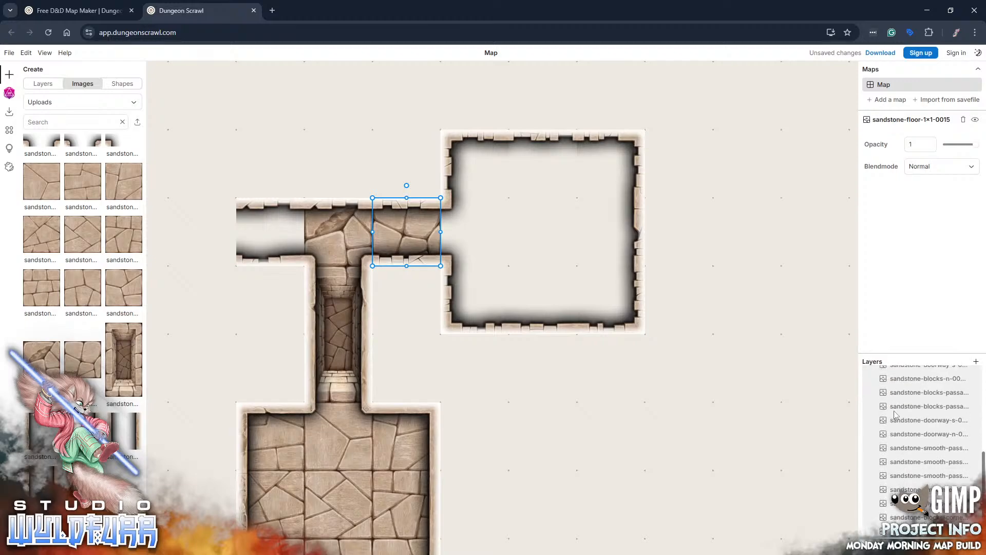
scroll(894, 415, up, 5)
click(866, 380)
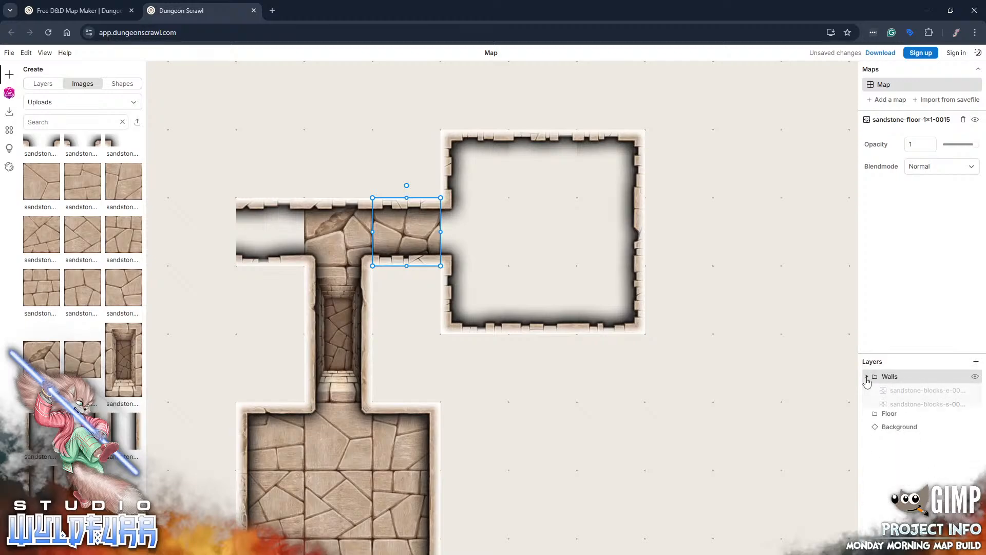
click(867, 390)
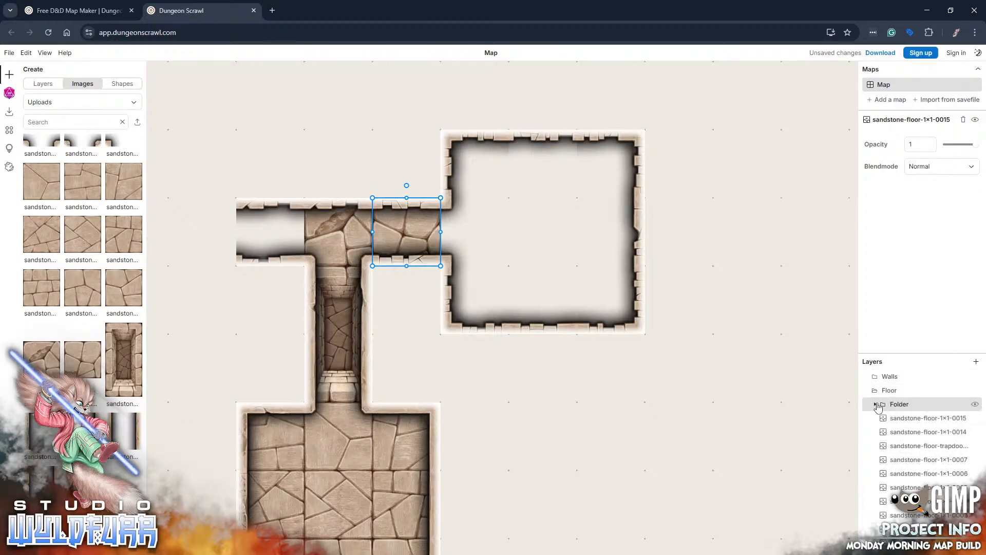
double_click(899, 406)
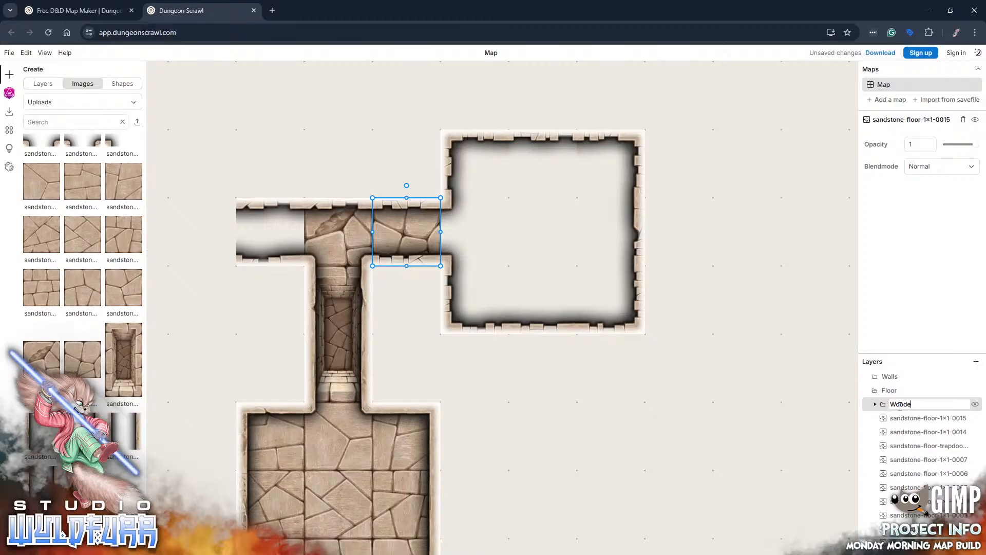
key(Return)
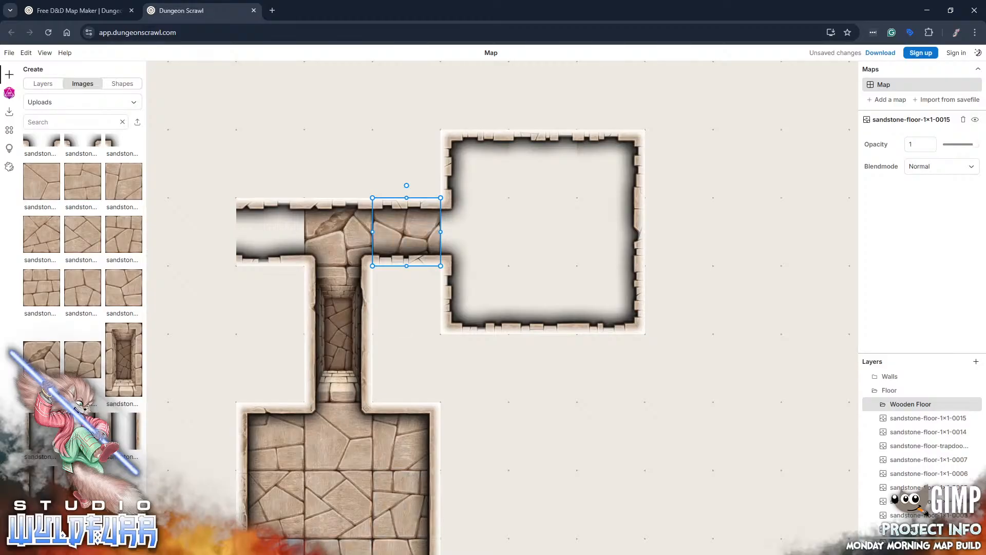
- Switch to File Explorer, open the Steps folder inside Wooden Floor, and import wooden-steps-b-e-0002.webp into Dungeon Scrawl
key(alt+Tab)
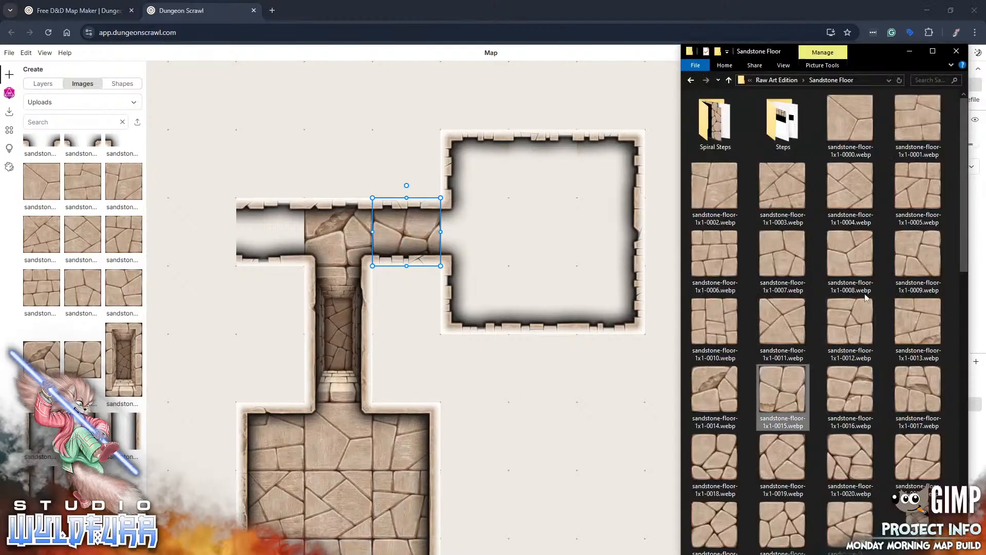
click(778, 79)
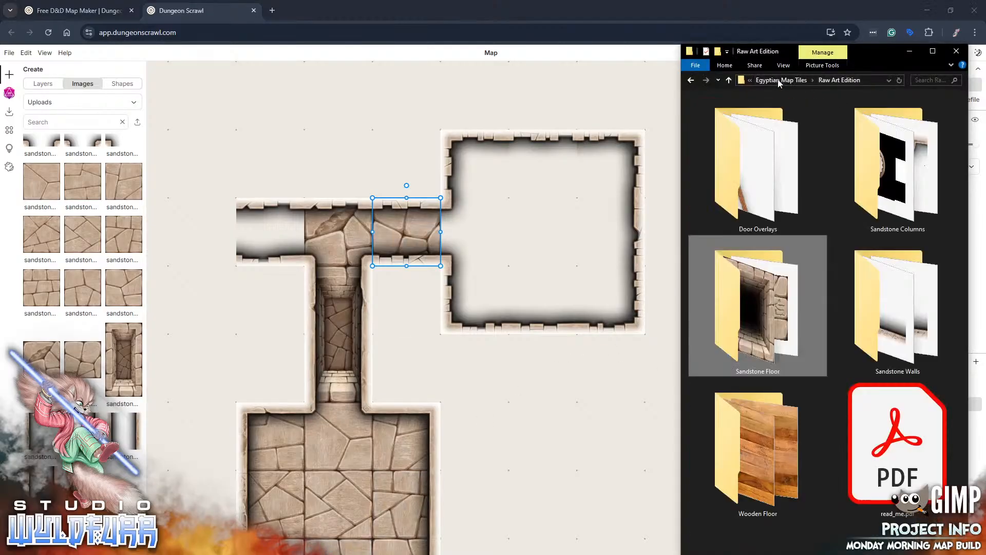
click(783, 421)
double_click(783, 421)
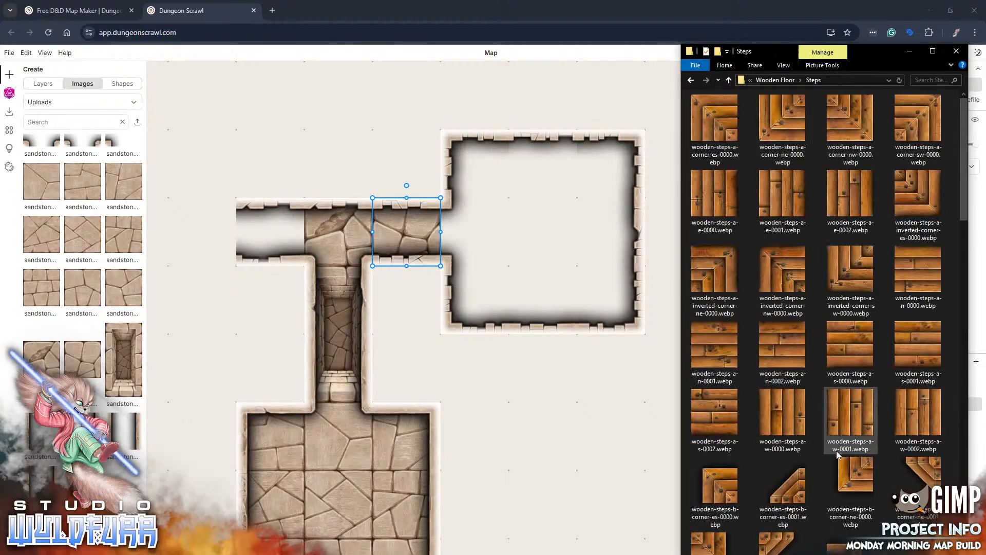
scroll(833, 451, down, 3)
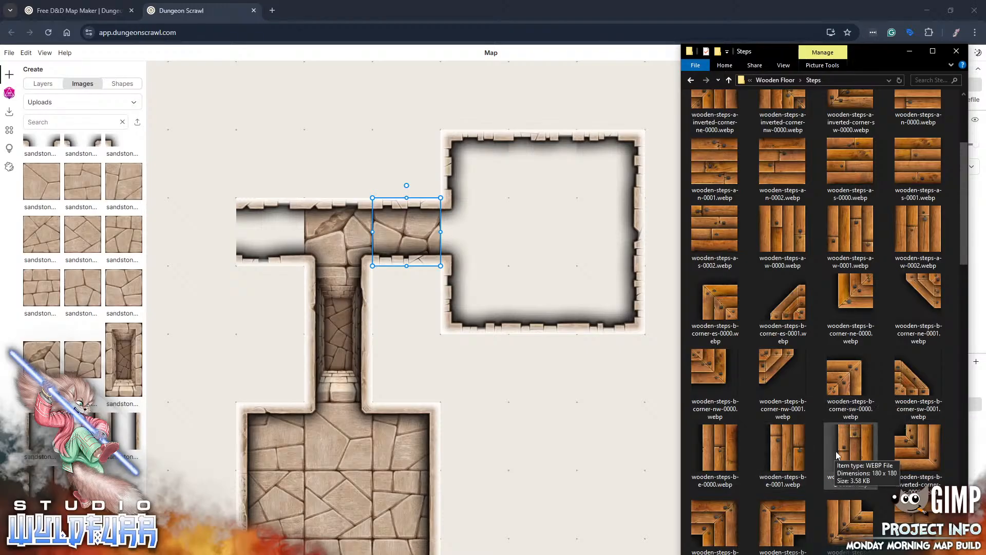
drag(851, 454, 492, 374)
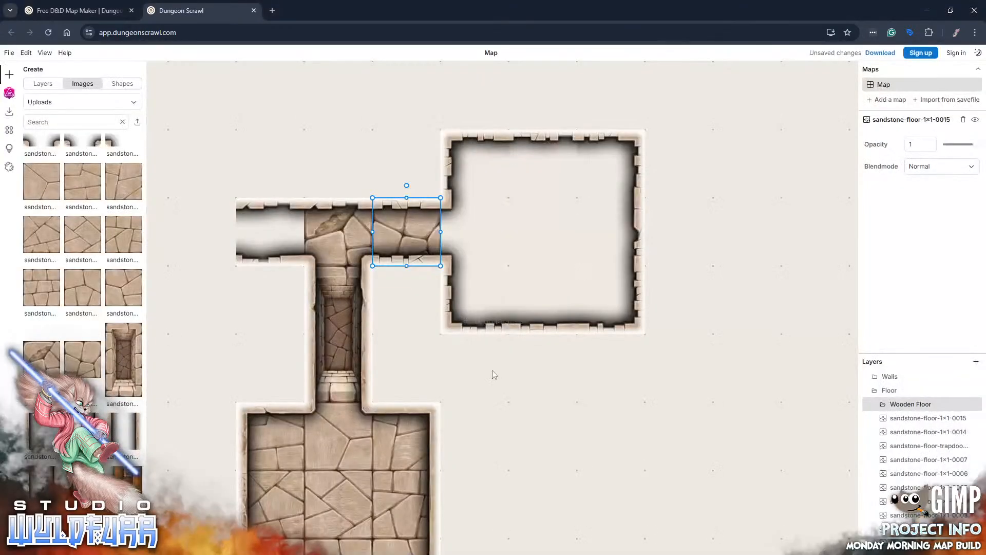
click(595, 369)
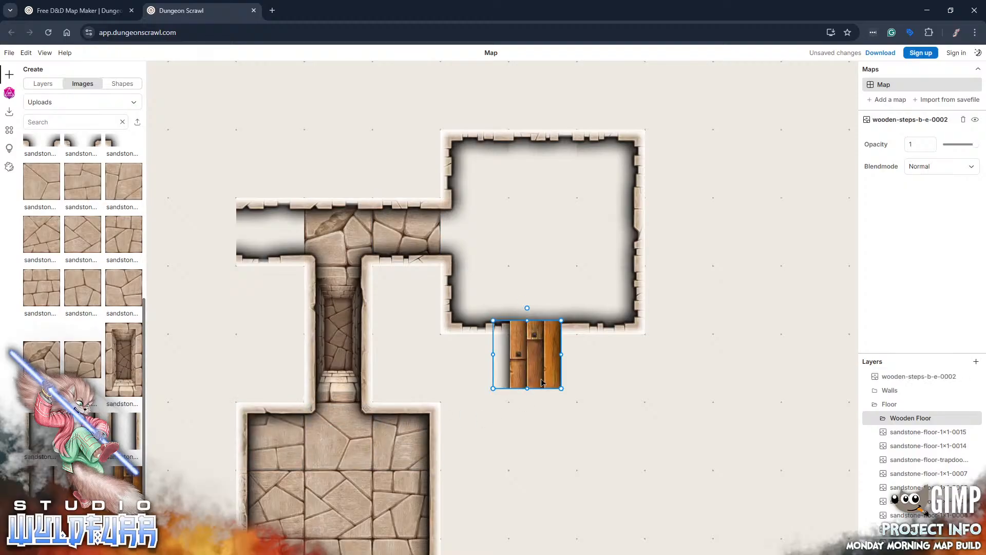
- Place the wooden-steps-b-e-0002 tile over the corridor cell adjoining the square room and move its layer into the Floor folder
drag(466, 254, 421, 256)
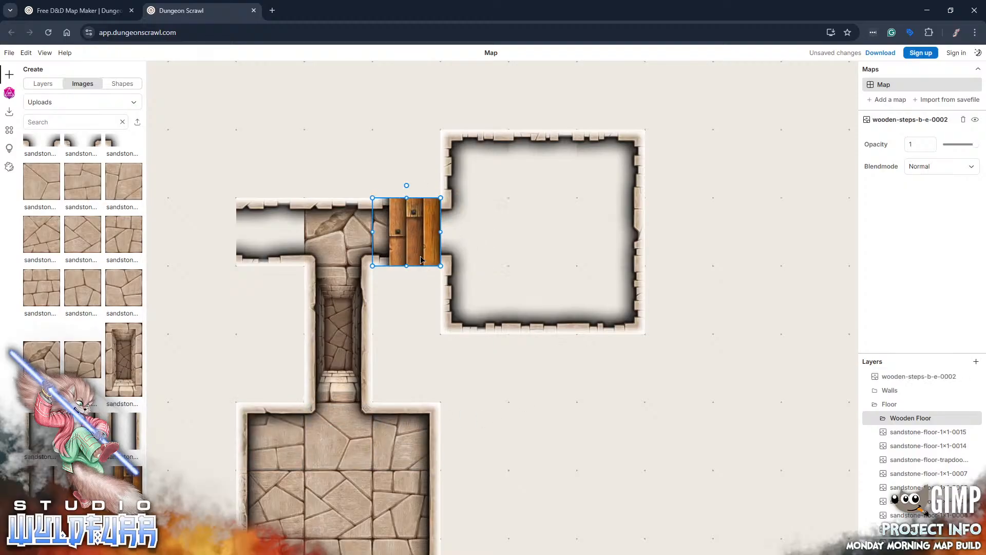
click(892, 378)
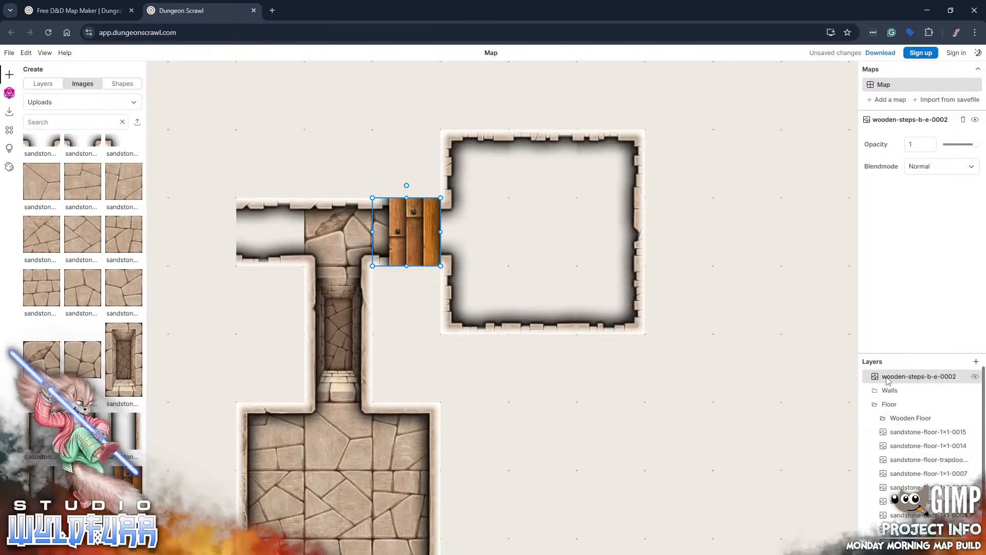
drag(894, 379, 891, 407)
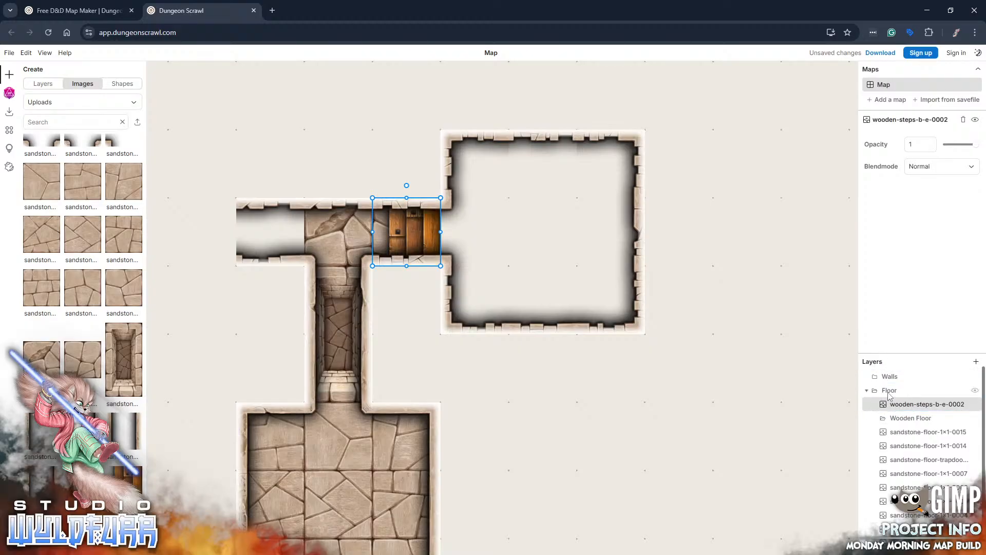
- Switch to File Explorer, import wooden-floor-0028.webp from the Wooden Floor folder into Dungeon Scrawl, and place it in the square room's northwest corner cell
key(alt+Tab)
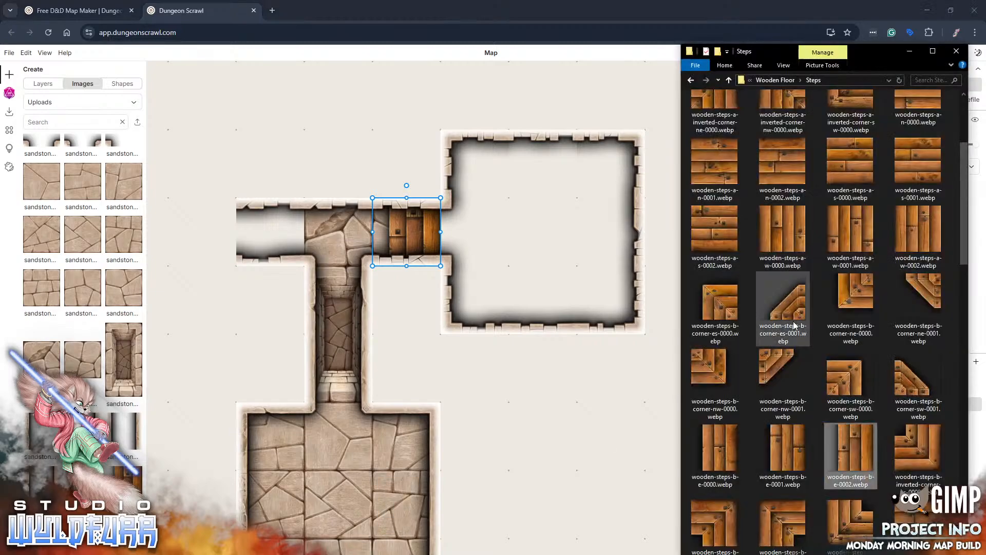
scroll(794, 324, up, 3)
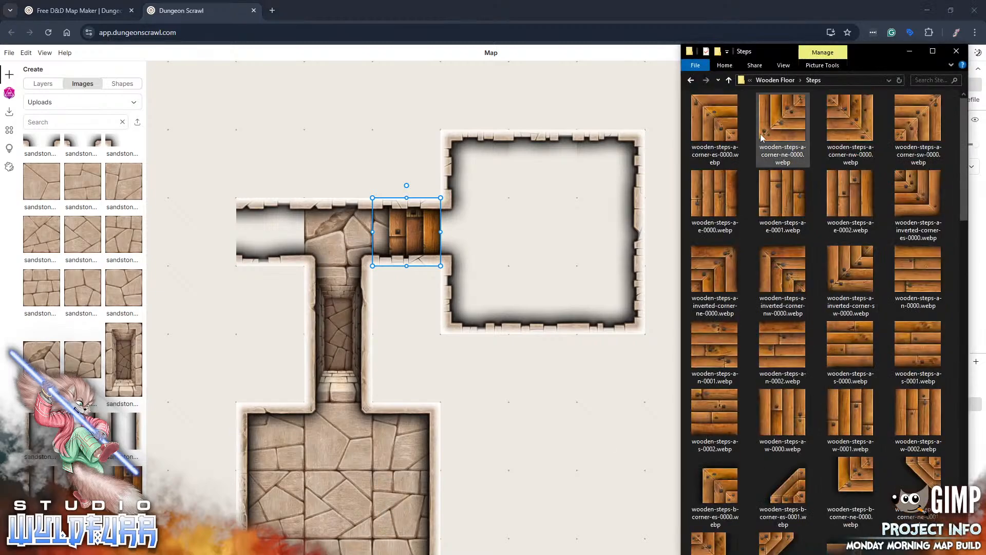
click(773, 82)
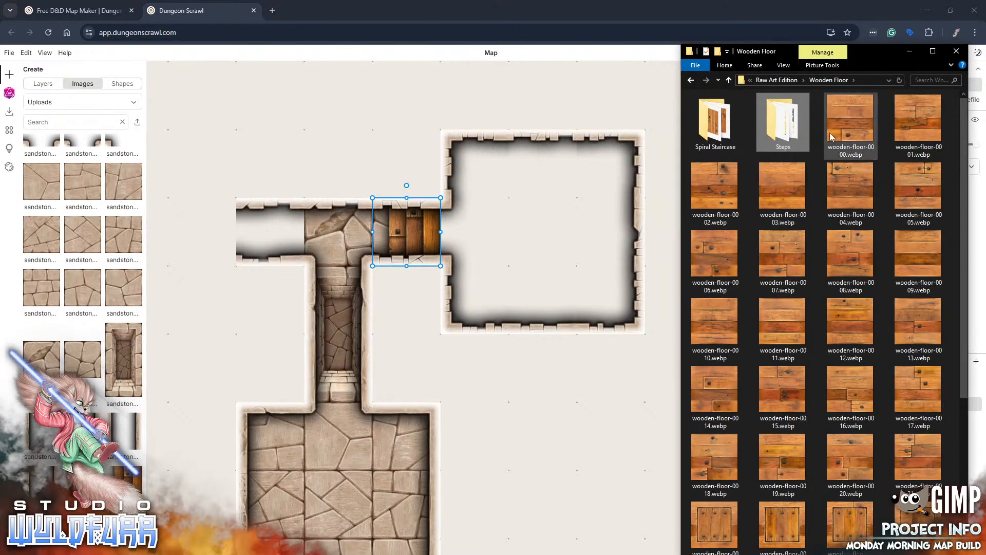
scroll(806, 390, down, 5)
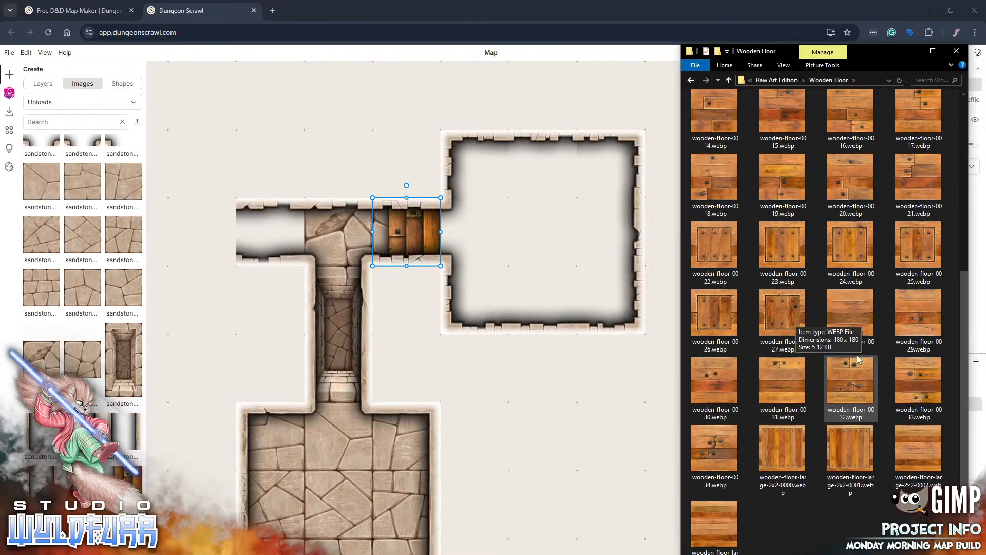
scroll(851, 374, up, 3)
drag(851, 373, 499, 273)
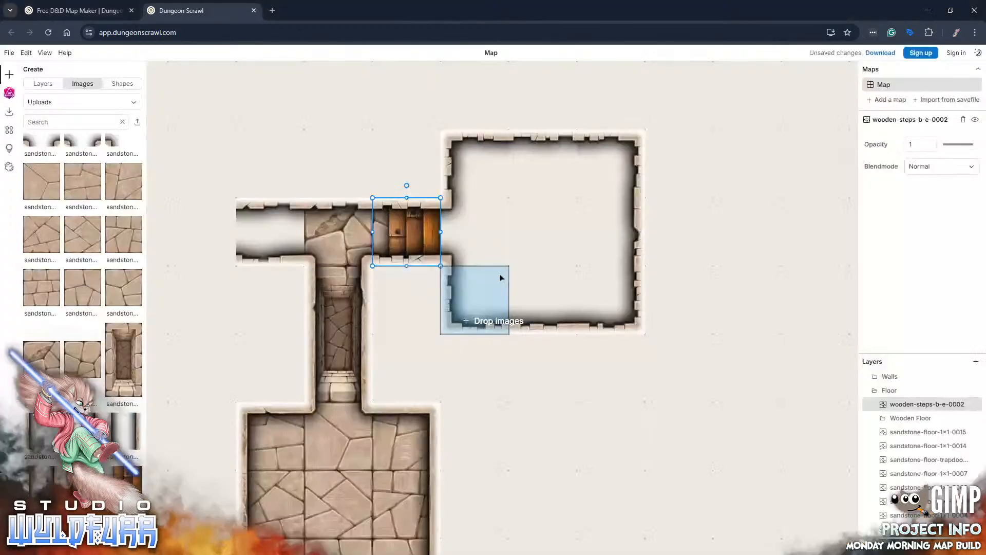
click(587, 372)
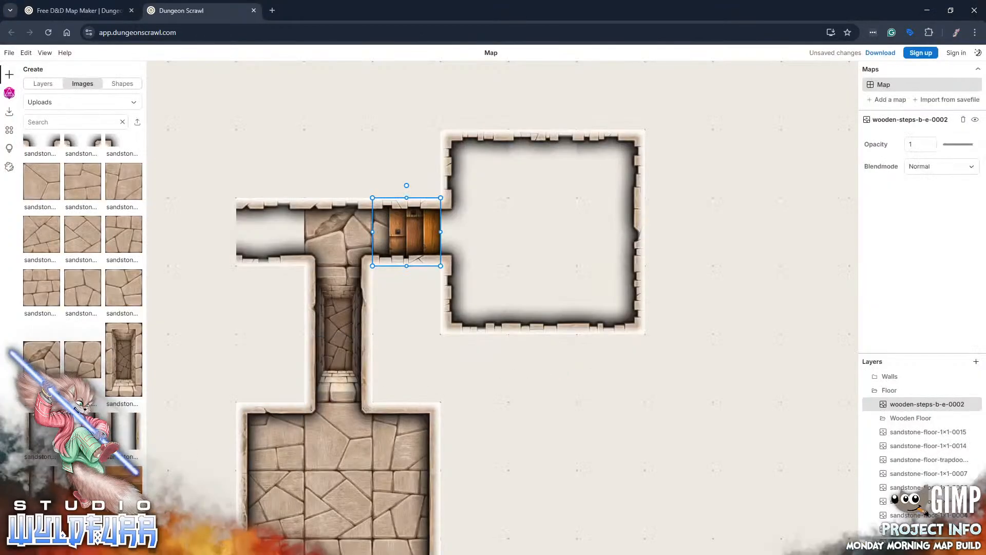
drag(511, 331, 461, 139)
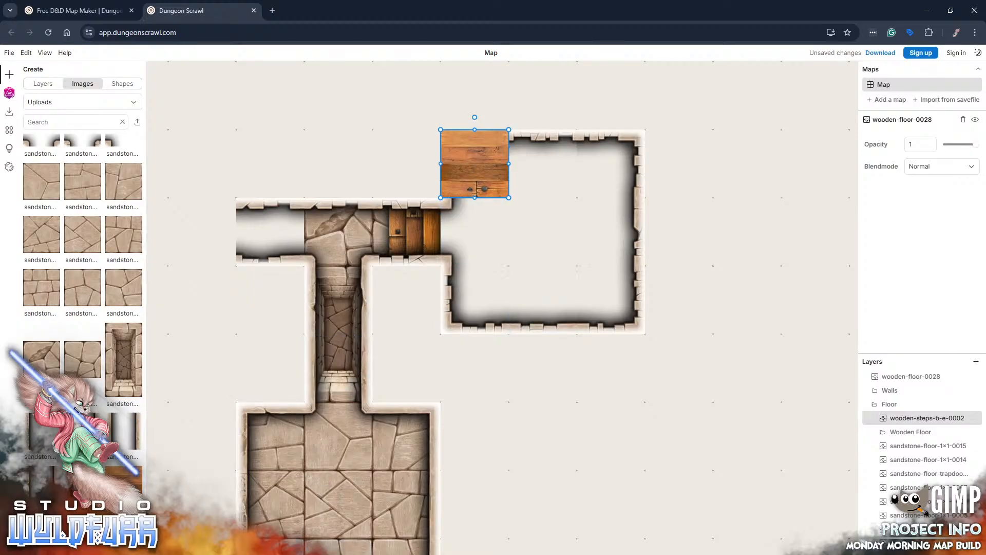
- Import wooden-floor-0029.webp from File Explorer and place it in the square room's top-row middle cell, east of the wooden-floor-0028 tile
key(alt+Tab)
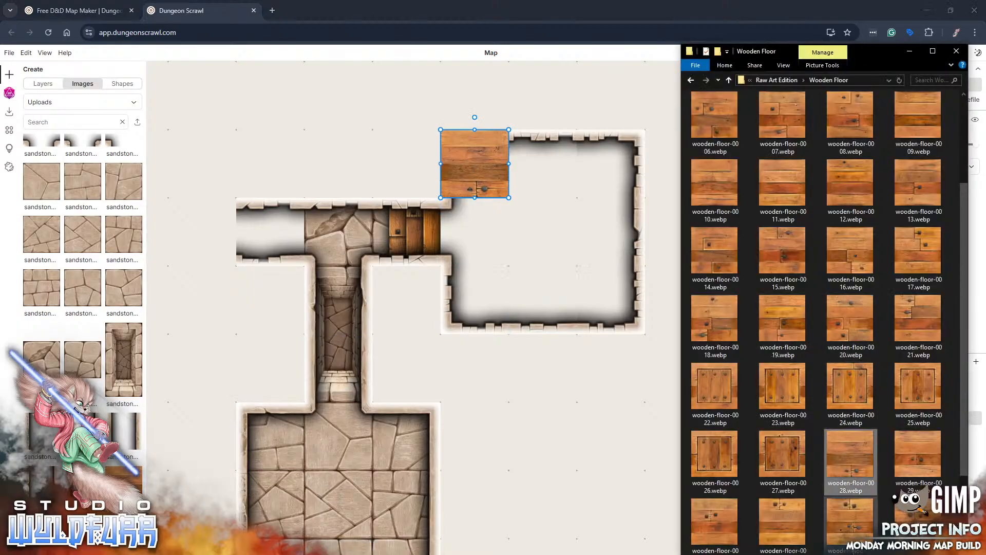
drag(851, 454, 514, 391)
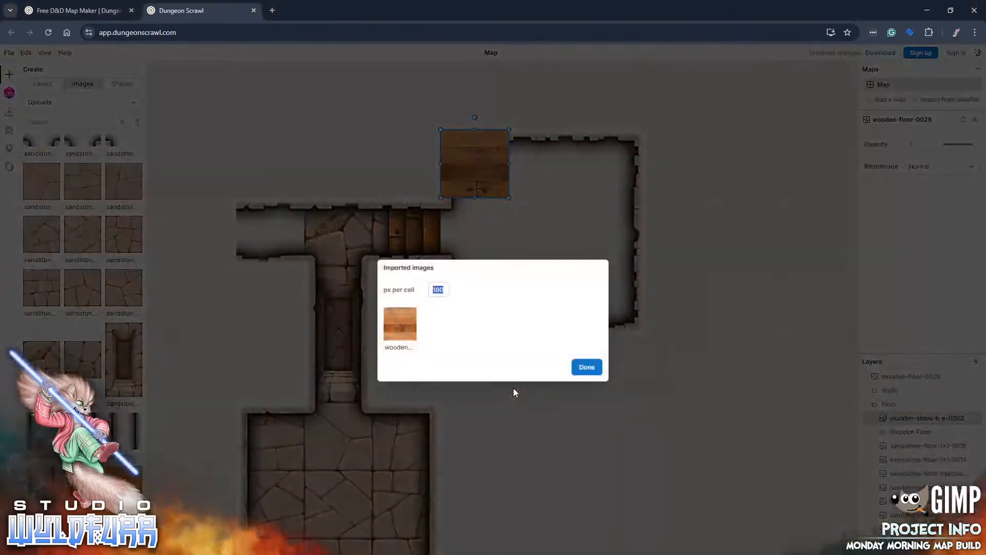
click(584, 366)
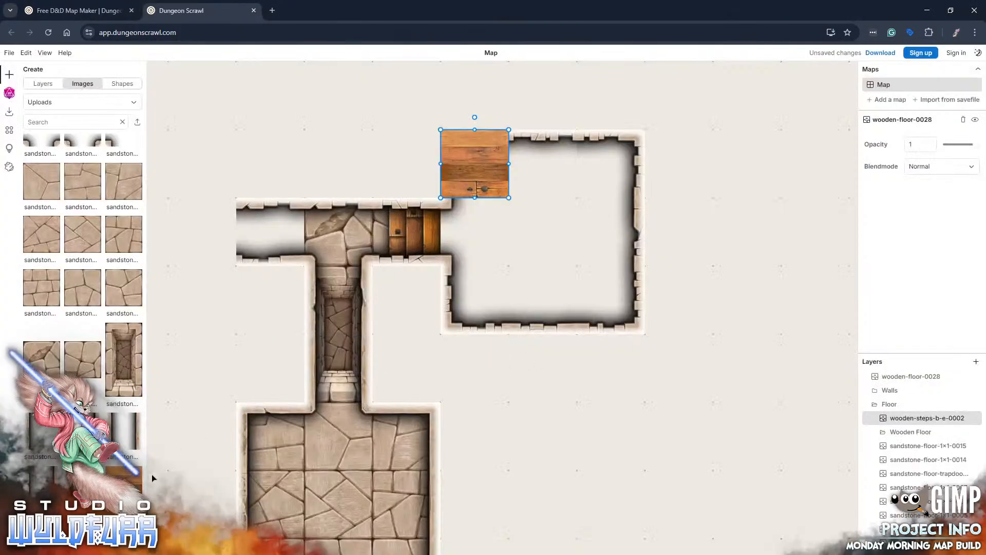
scroll(123, 452, down, 1)
click(41, 482)
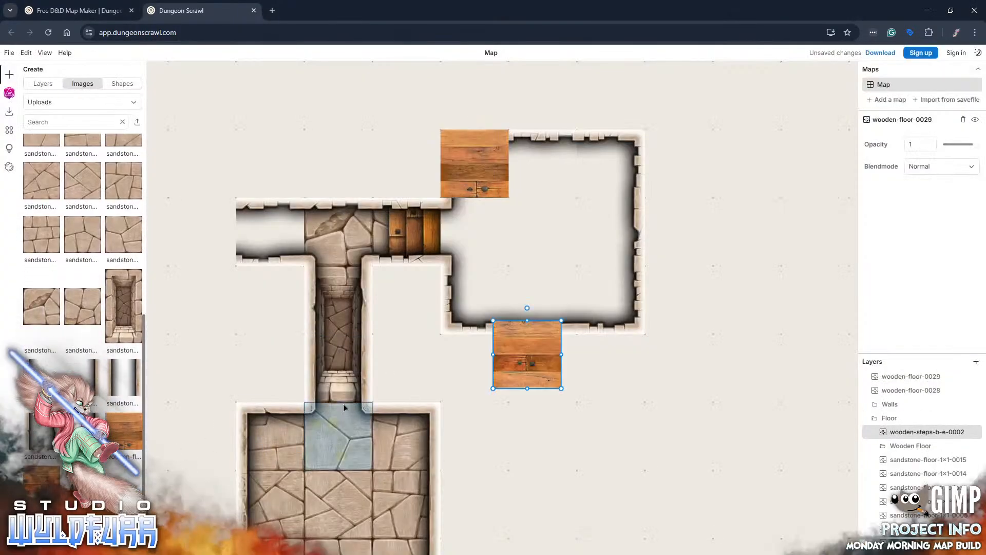
drag(534, 362, 549, 171)
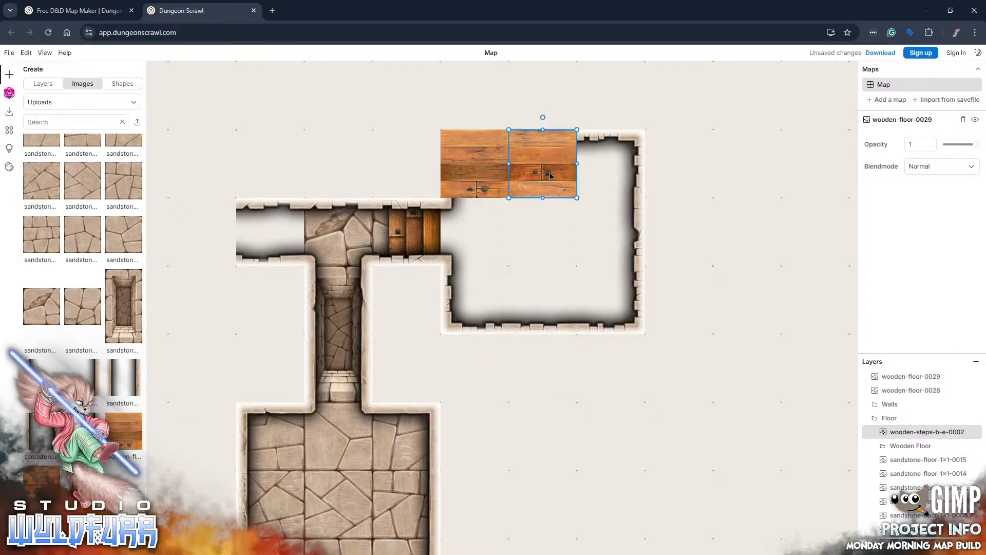
- Move the wooden-steps-b-e-0002, wooden-floor-0028 and wooden-floor-0029 layers into the Wooden Floor folder
key(alt+Tab)
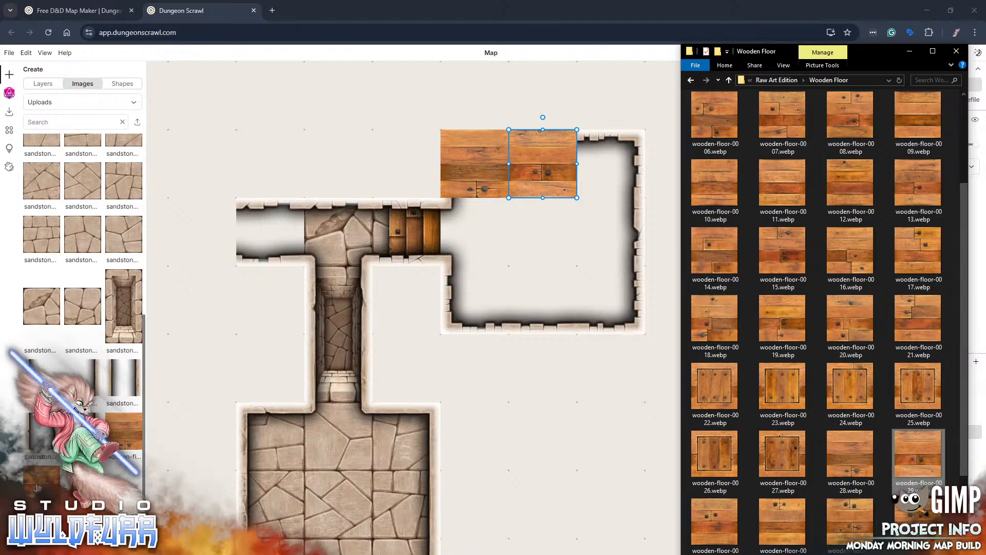
click(590, 191)
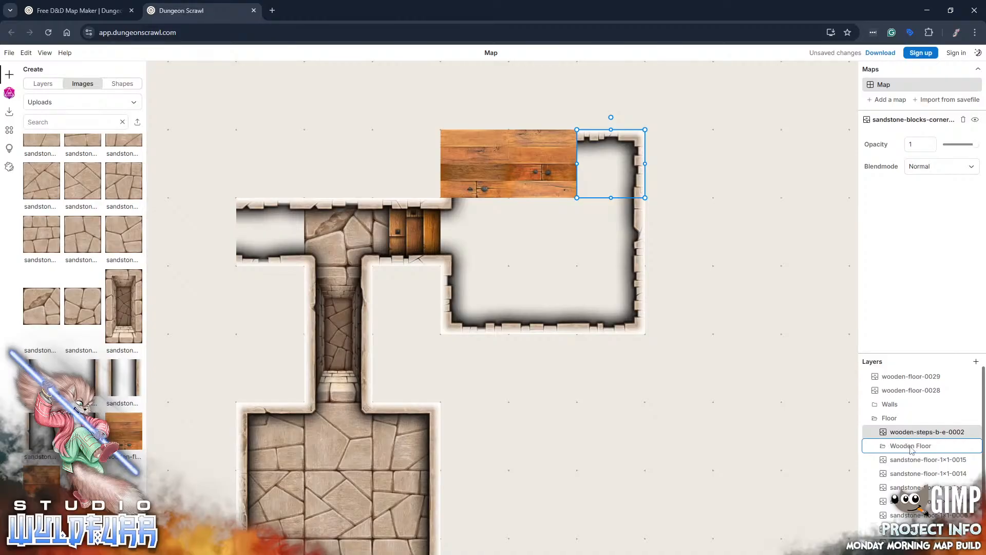
key(Return)
mouse_move(905, 393)
mouse_down()
mouse_move(901, 432)
mouse_move(905, 382)
mouse_move(903, 406)
mouse_up()
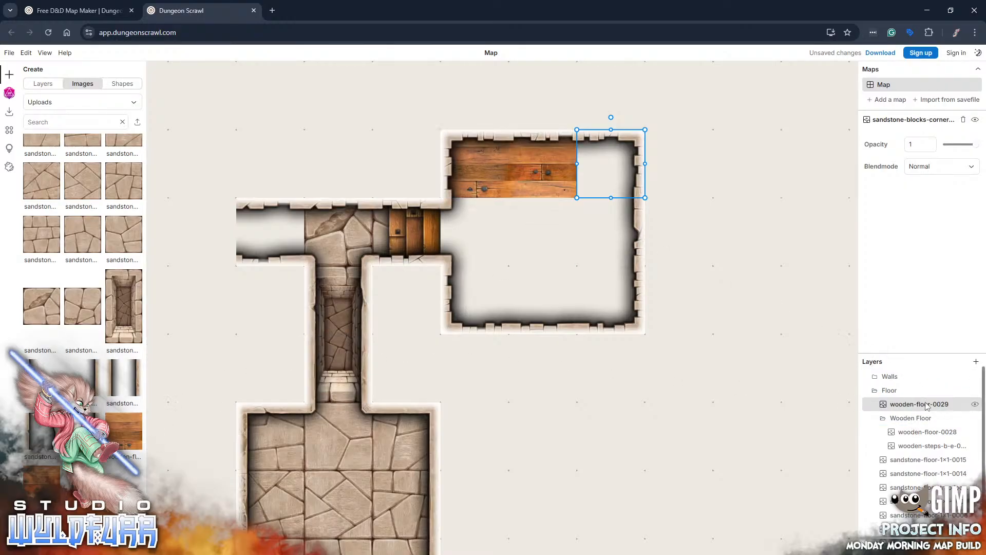
drag(902, 407, 903, 418)
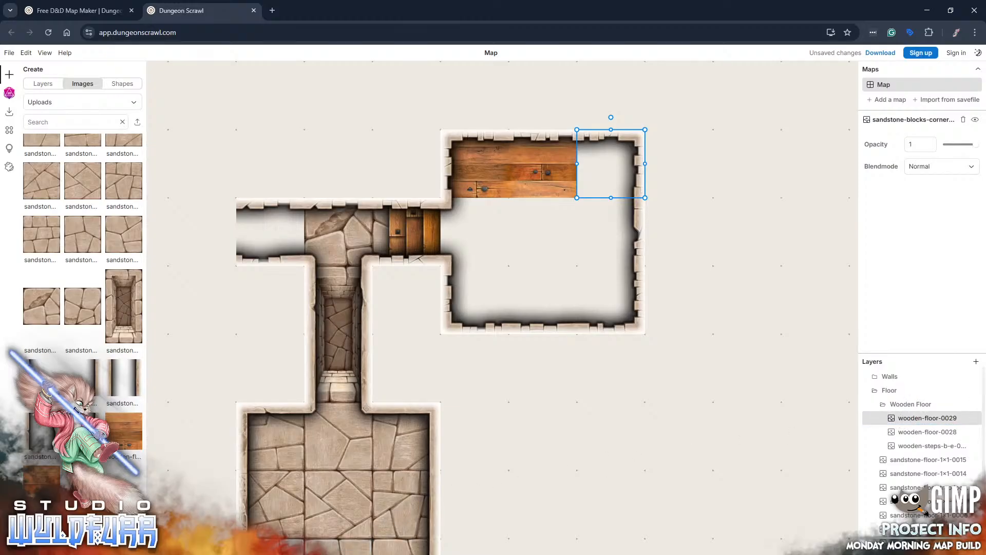
- Import wooden-floor-0000.webp, wooden-floor-0001.webp and wooden-floor-0002.webp from File Explorer into Dungeon Scrawl's uploads at 180 px per cell
click(354, 552)
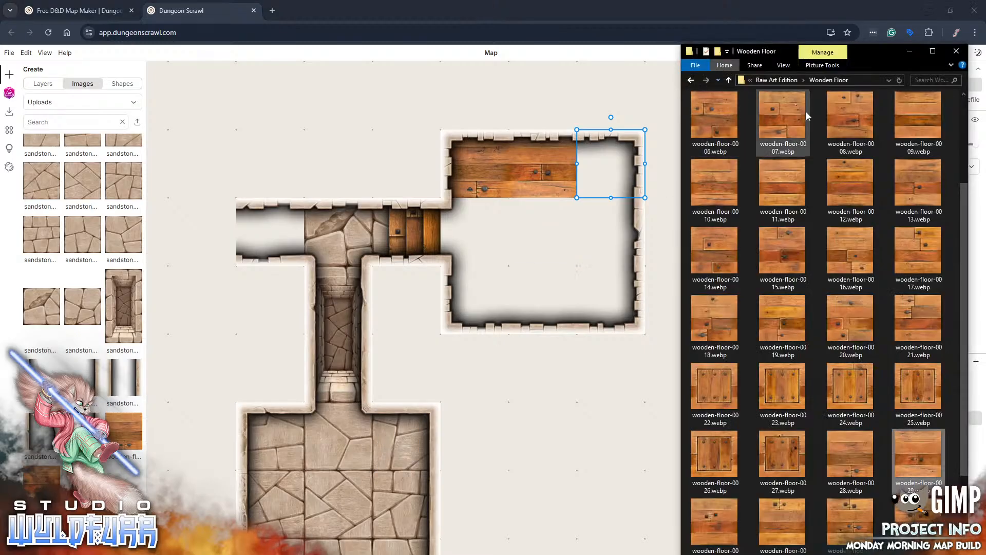
scroll(847, 369, up, 3)
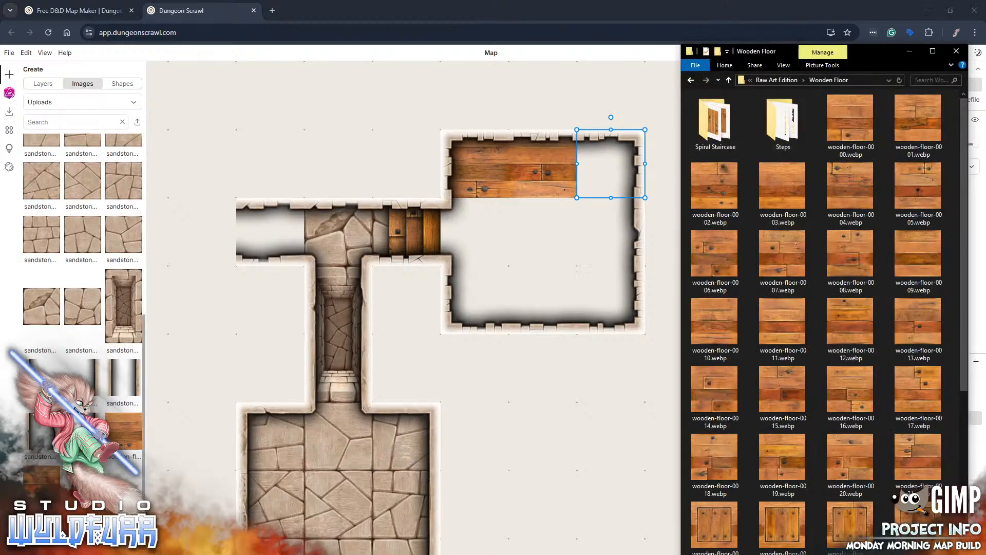
drag(870, 137, 464, 328)
click(586, 367)
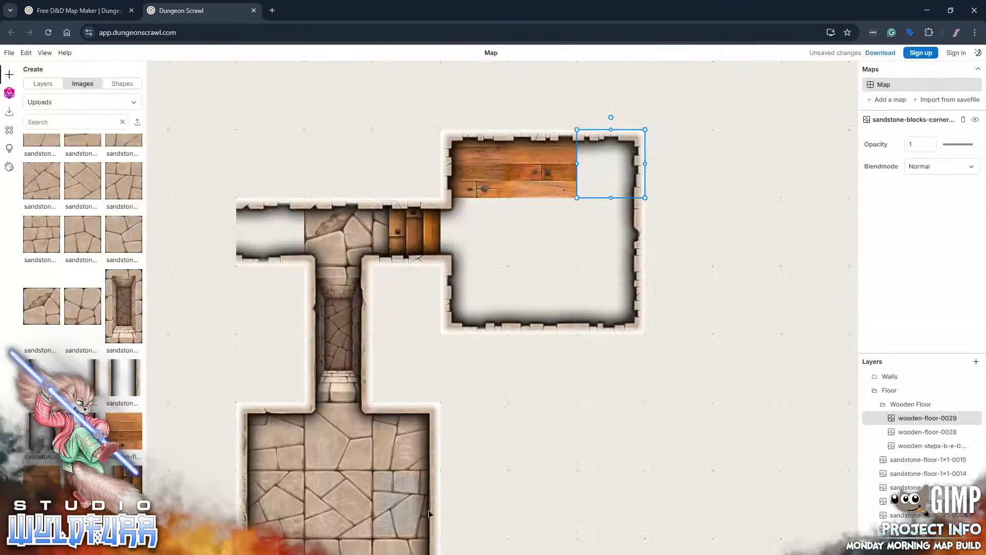
key(alt+Tab)
drag(886, 145, 589, 291)
click(583, 367)
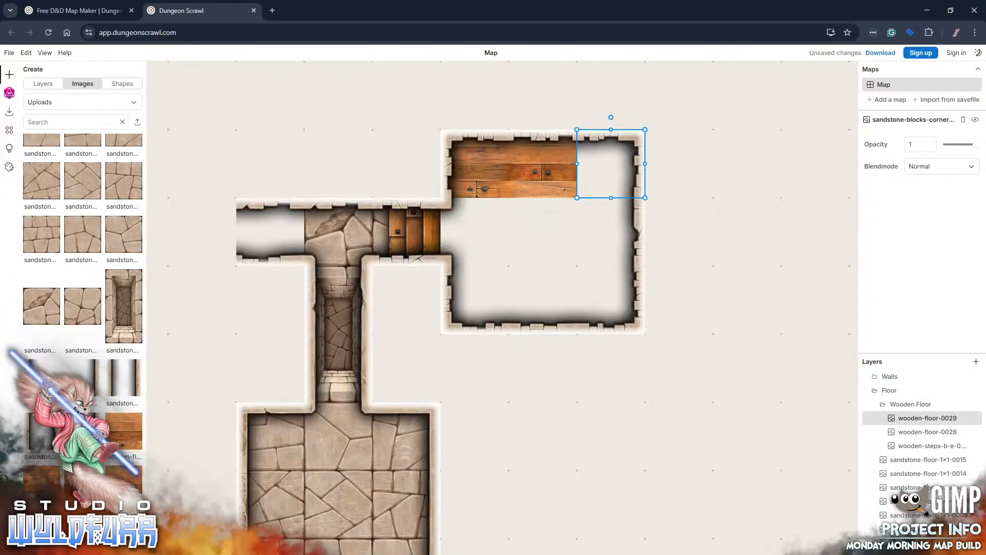
key(alt+Tab)
drag(729, 185, 478, 249)
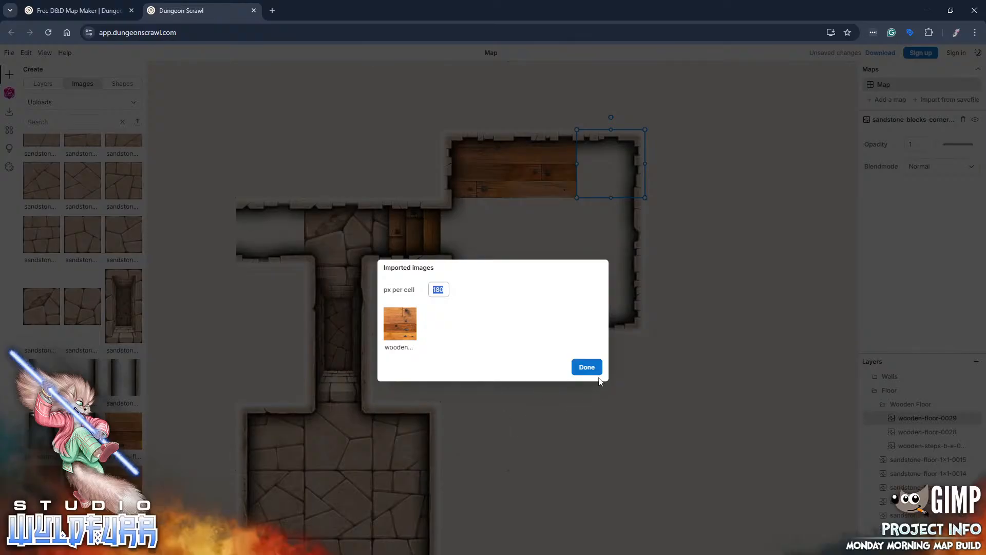
click(587, 368)
- Import wooden-floor-0003.webp, wooden-floor-0004.webp, wooden-floor-0005.webp and wooden-floor-0006.webp from File Explorer into Dungeon Scrawl's uploads
key(alt+Tab)
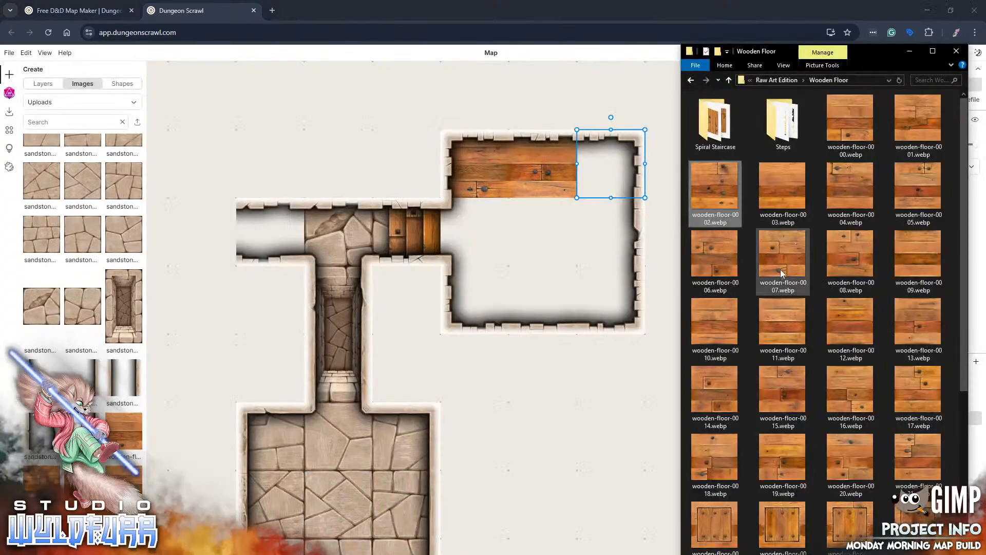
drag(781, 269, 490, 328)
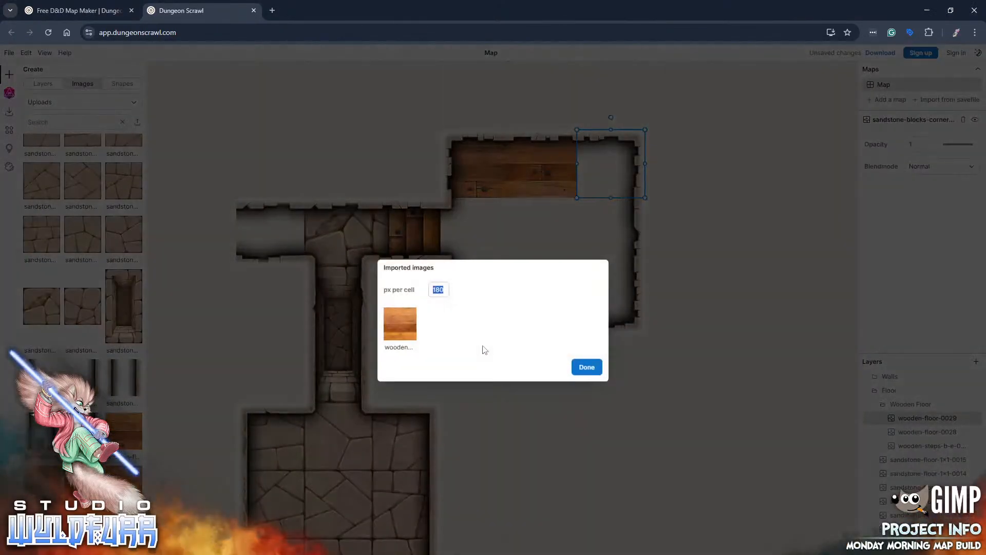
click(596, 367)
key(alt+Tab)
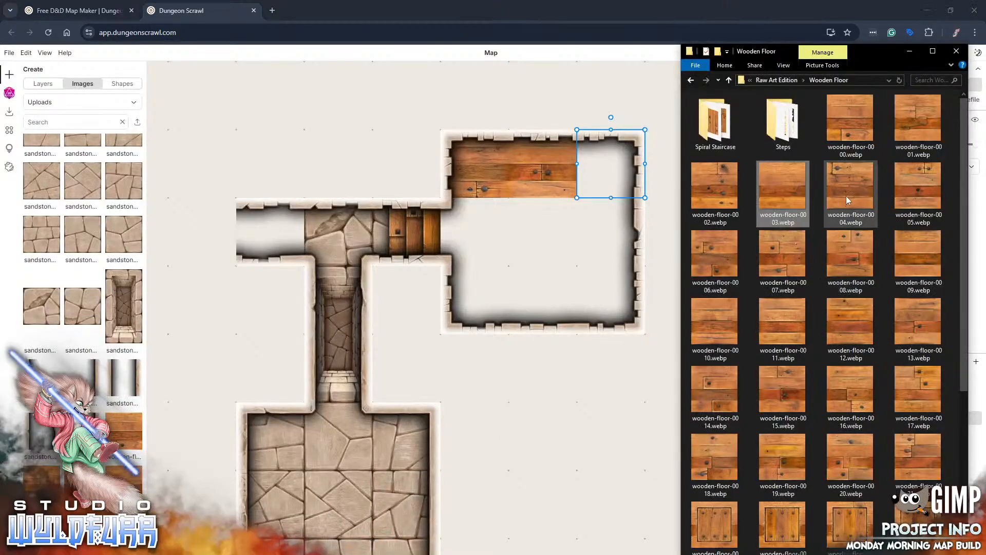
drag(846, 196, 523, 310)
click(592, 368)
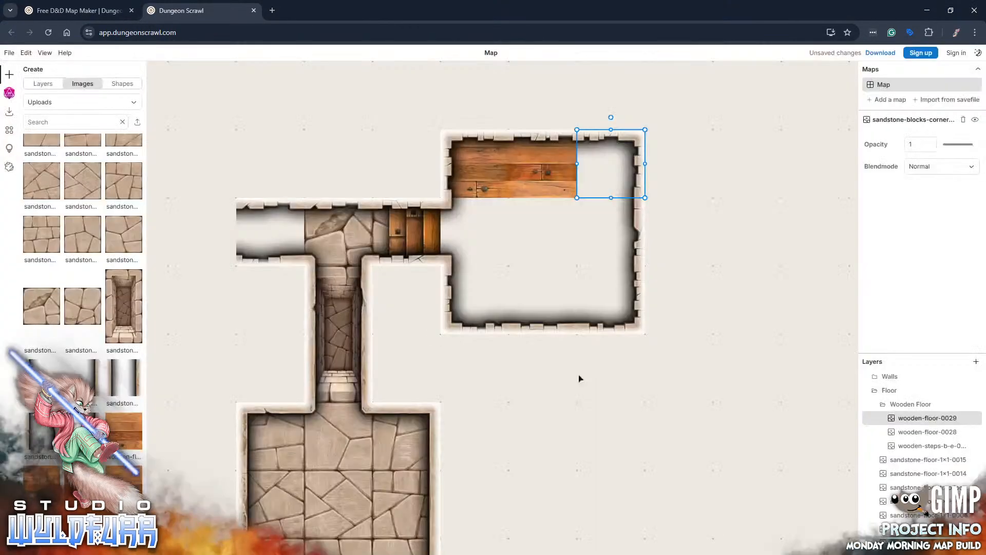
key(alt+Tab)
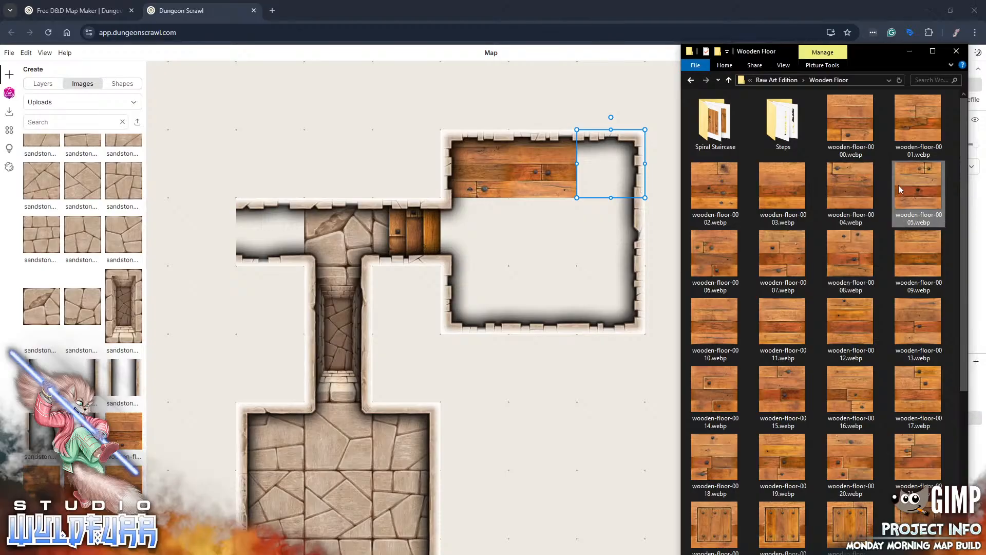
drag(898, 185, 585, 298)
click(588, 367)
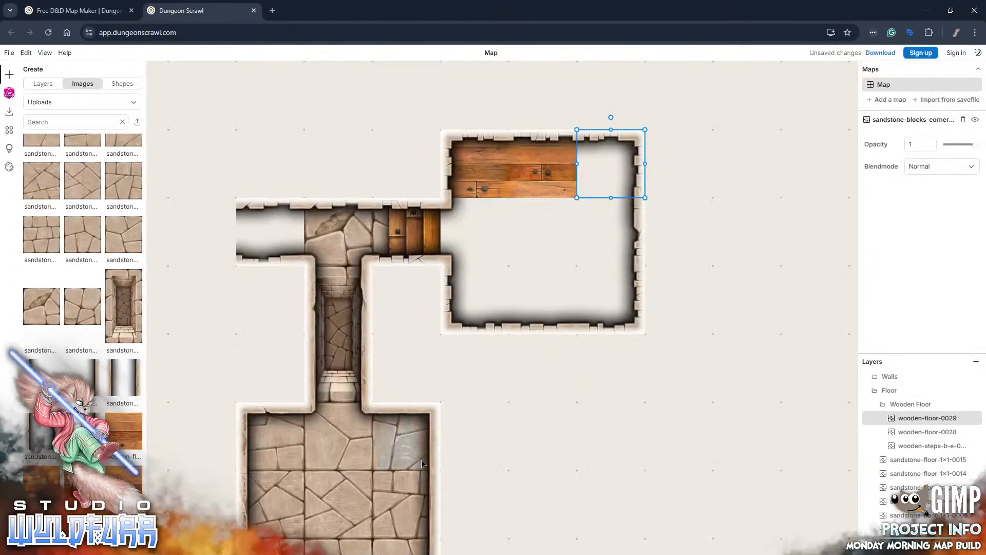
key(alt+Tab)
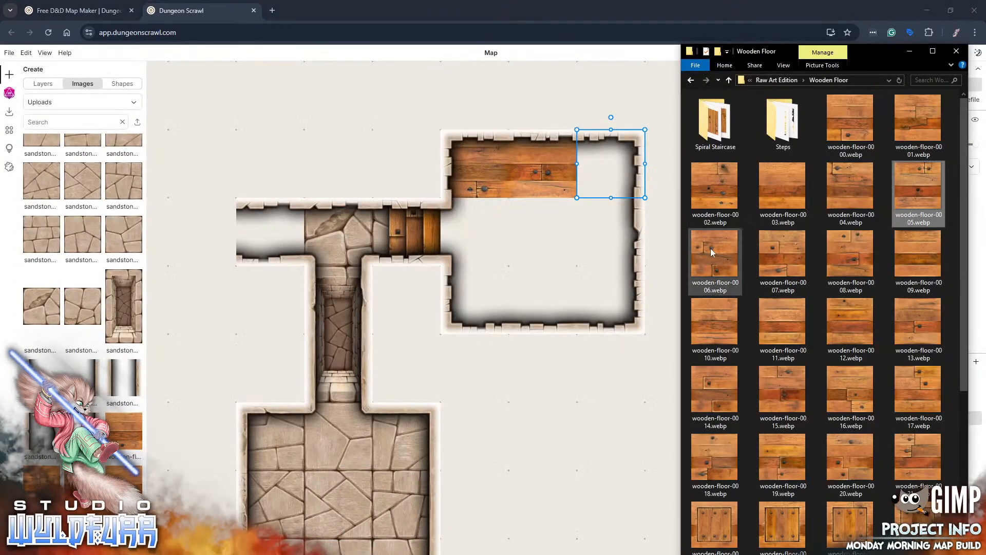
drag(710, 248, 507, 276)
click(582, 367)
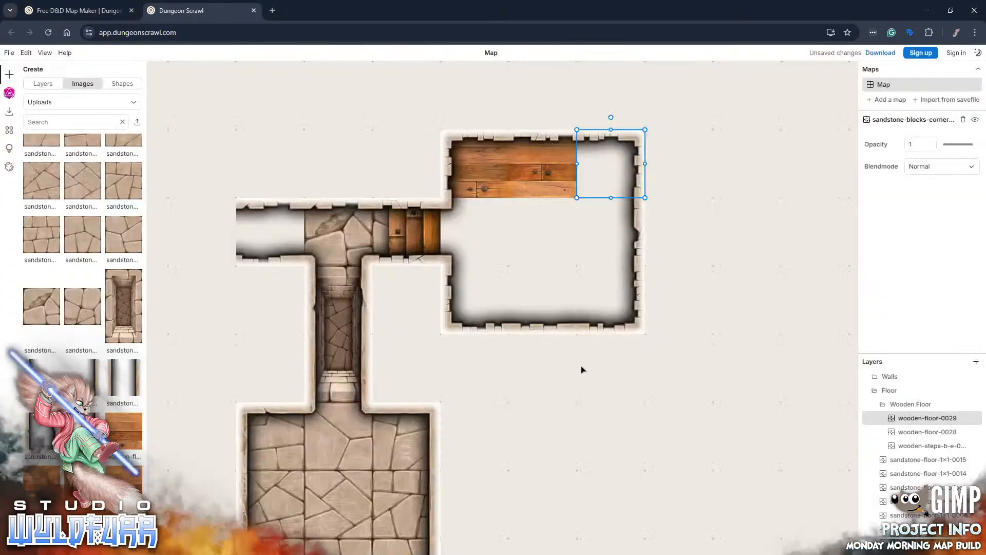
- Filter the uploaded images by the search term "Wood"
scroll(113, 352, down, 2)
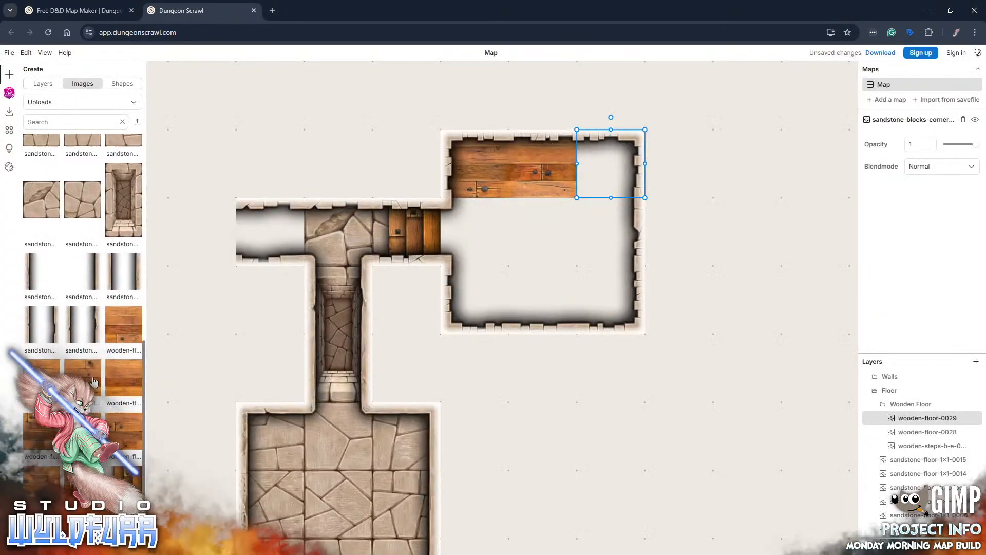
scroll(102, 257, up, 3)
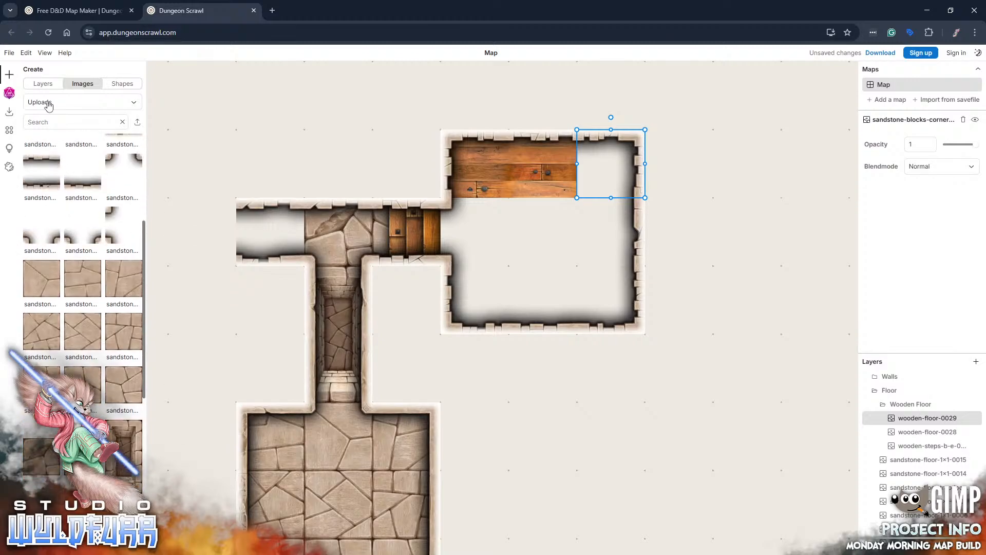
click(52, 121)
text(W)
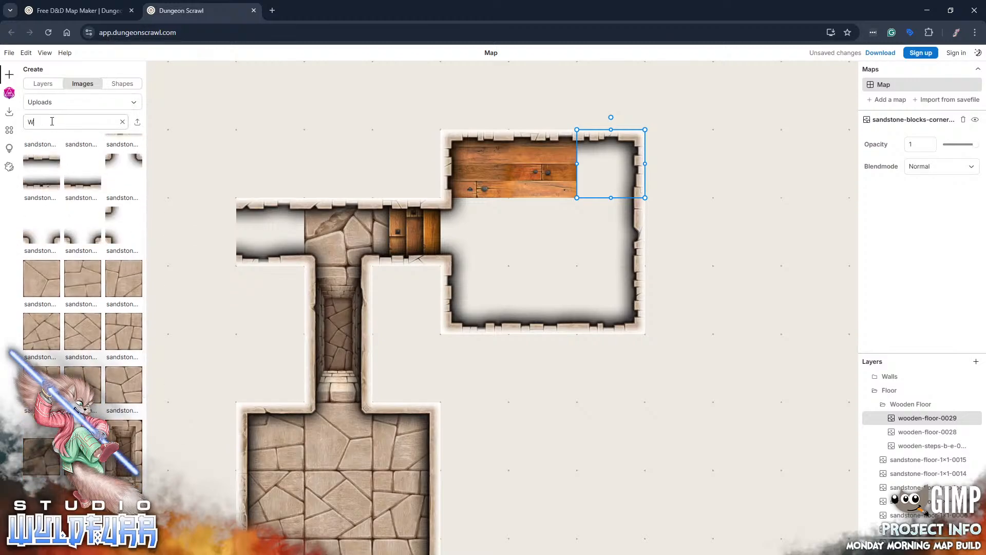
text(ood)
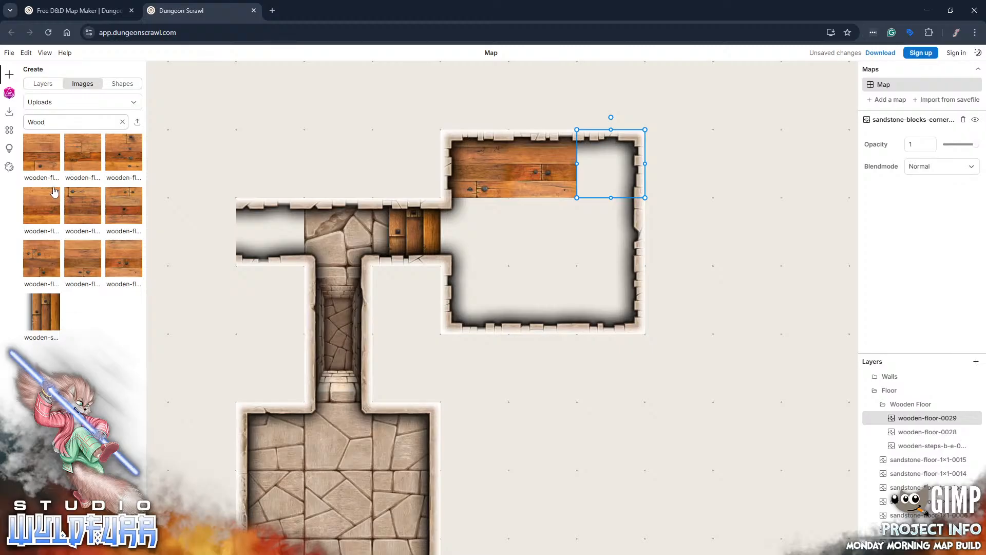
- Place wooden-floor-0000 in the square room's northeast corner cell and wooden-floor-0001 in the middle row's west cell beside the wooden steps
click(42, 154)
drag(524, 357, 608, 167)
click(84, 154)
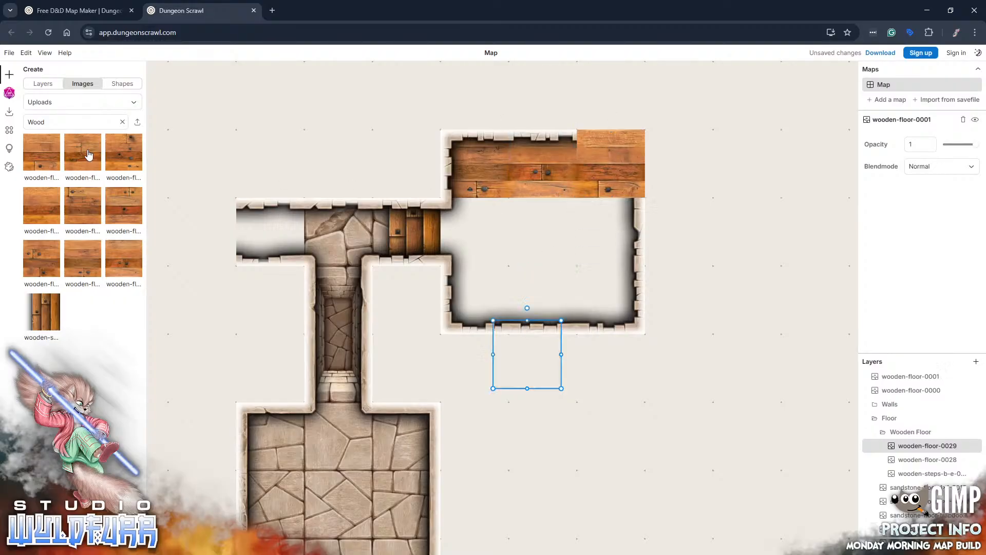
drag(518, 368, 466, 248)
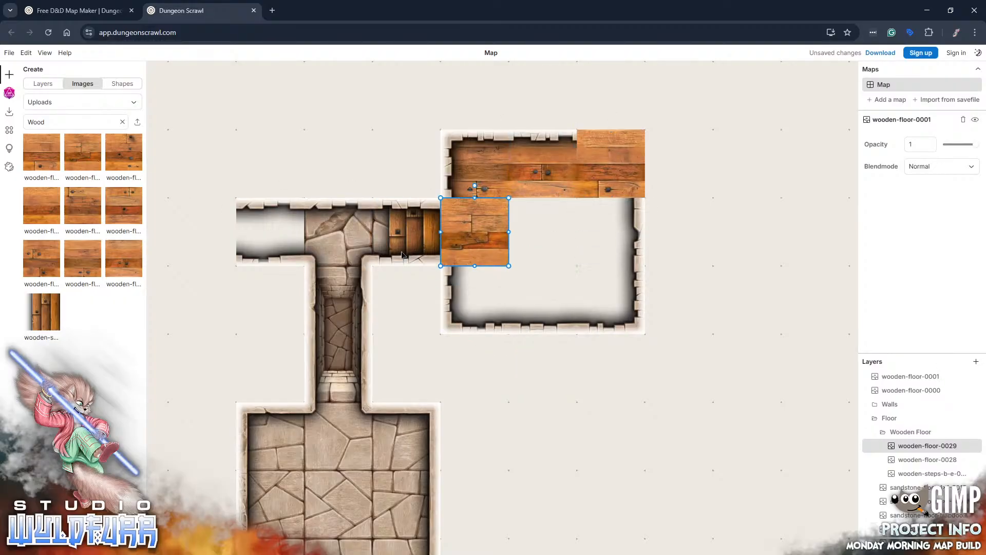
- Place wooden-floor-0002 in the square room's centre cell and wooden-floor-0003 in the middle row's east cell
click(119, 163)
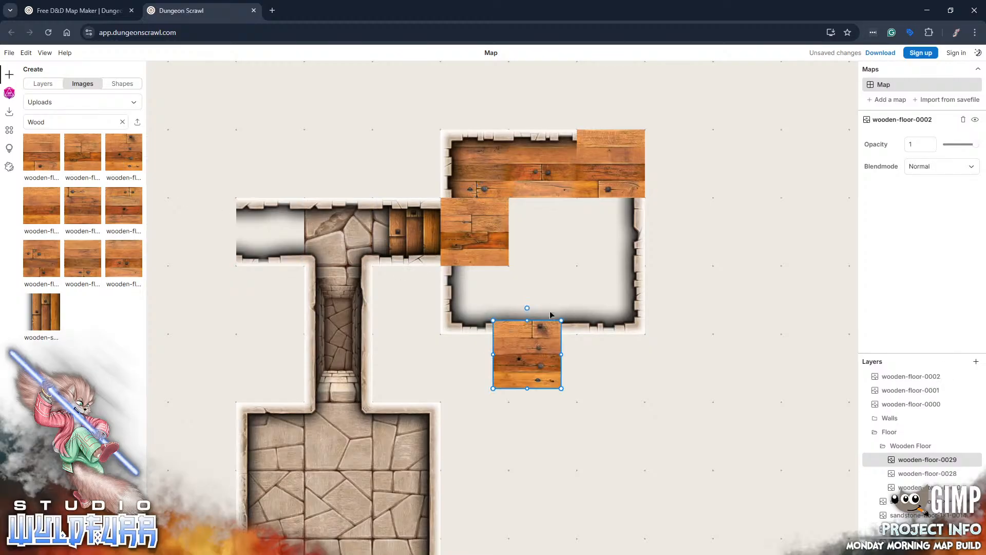
drag(549, 377, 564, 254)
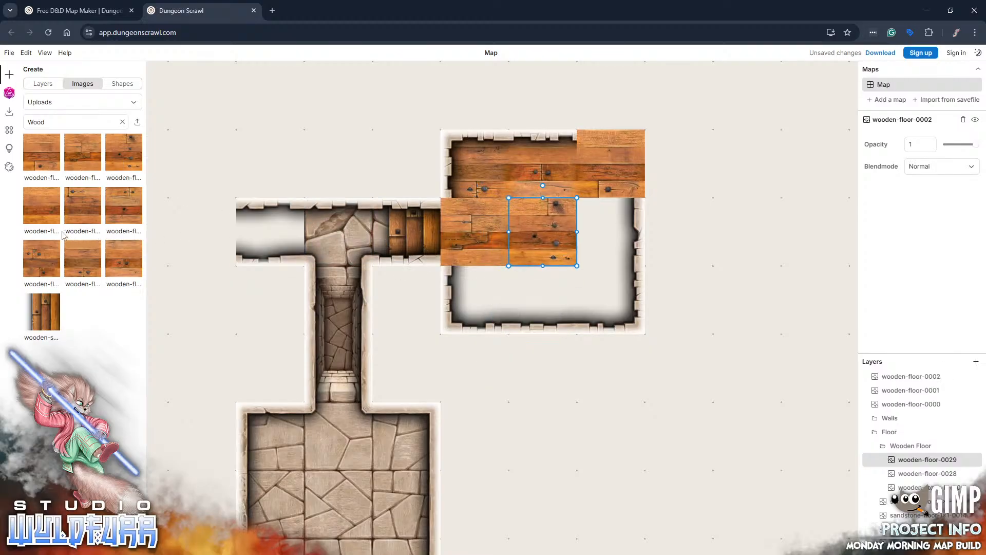
click(43, 218)
drag(544, 351, 619, 235)
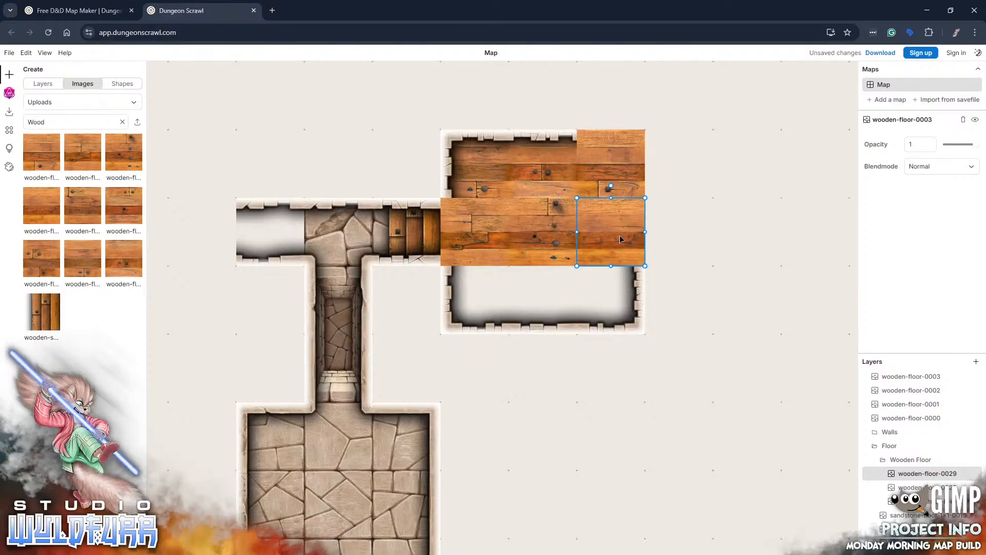
- Fill the square room's south row with wooden-floor-0004 in the east cell, wooden-floor-0005 in the middle and wooden-floor-0028 in the west
click(88, 212)
drag(529, 324, 631, 304)
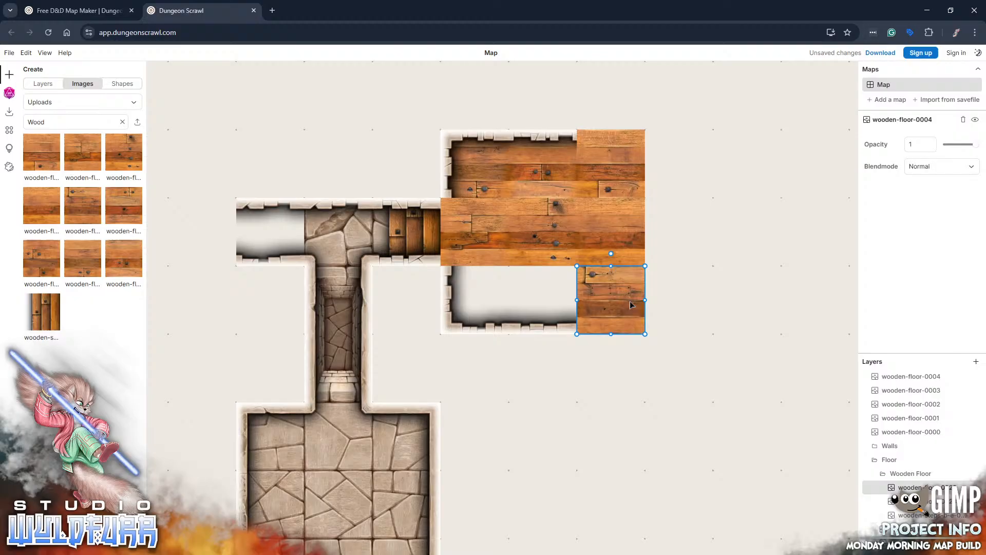
click(125, 210)
drag(523, 369, 540, 316)
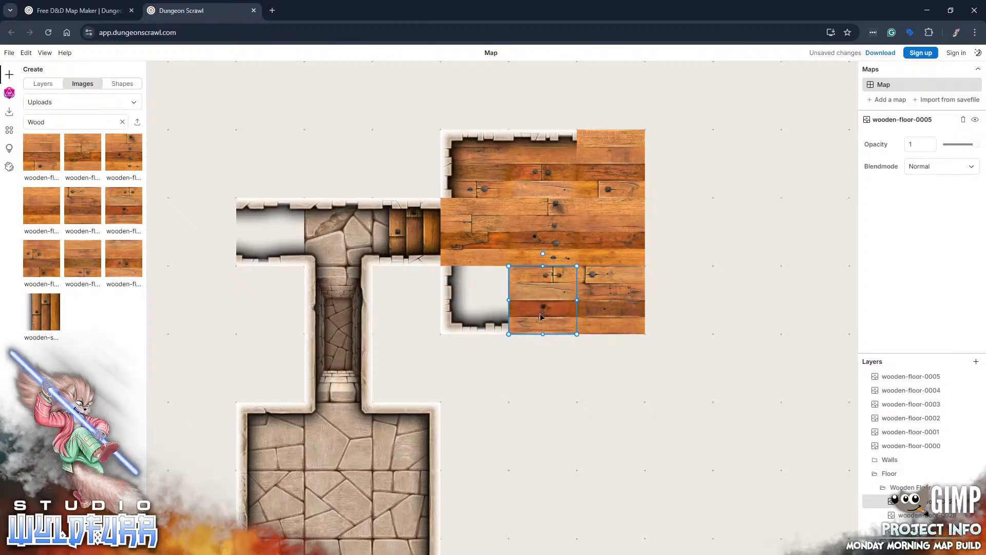
click(76, 261)
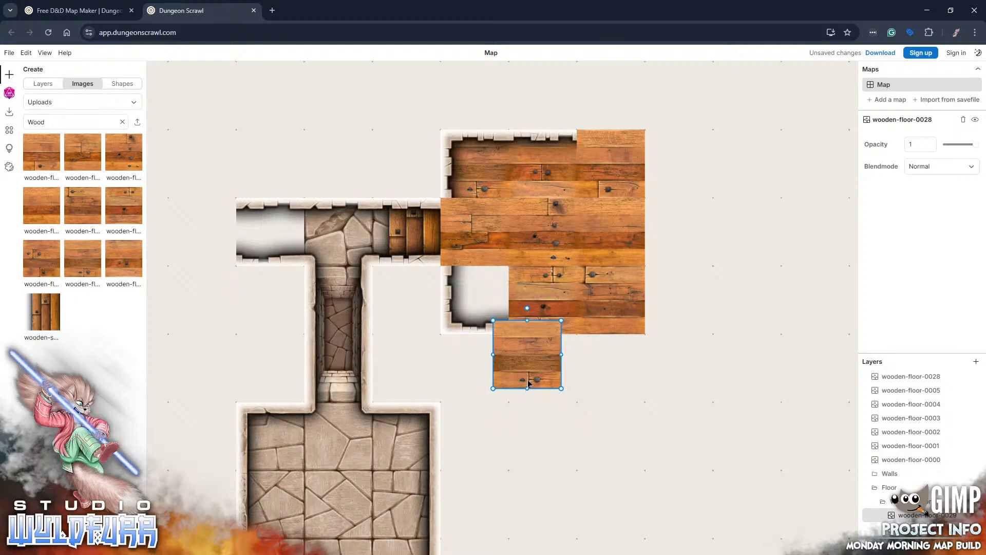
drag(529, 383, 475, 333)
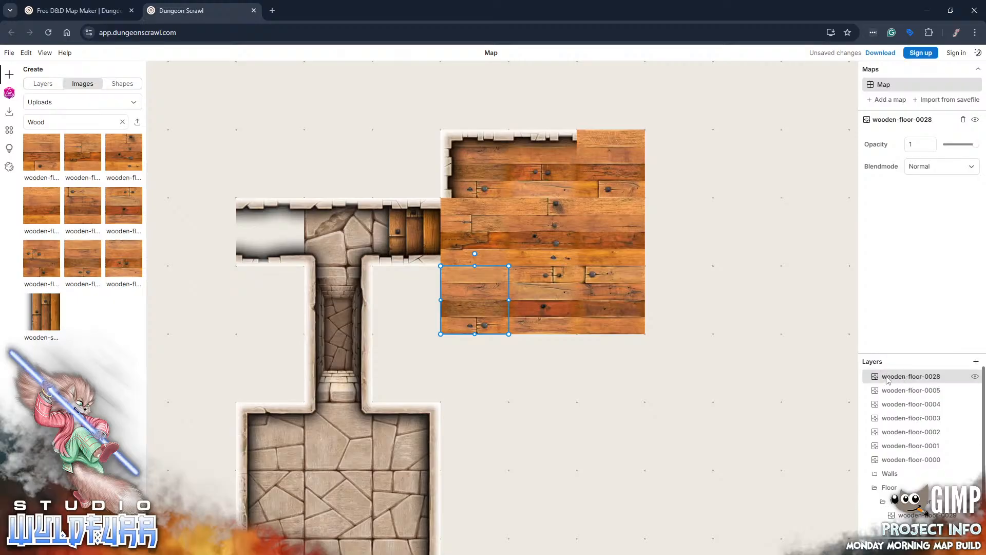
- Move the new wooden-floor-0028 layer and the wooden-floor-0005 through wooden-floor-0000 layers into the Wooden Floor folder
drag(893, 385, 939, 501)
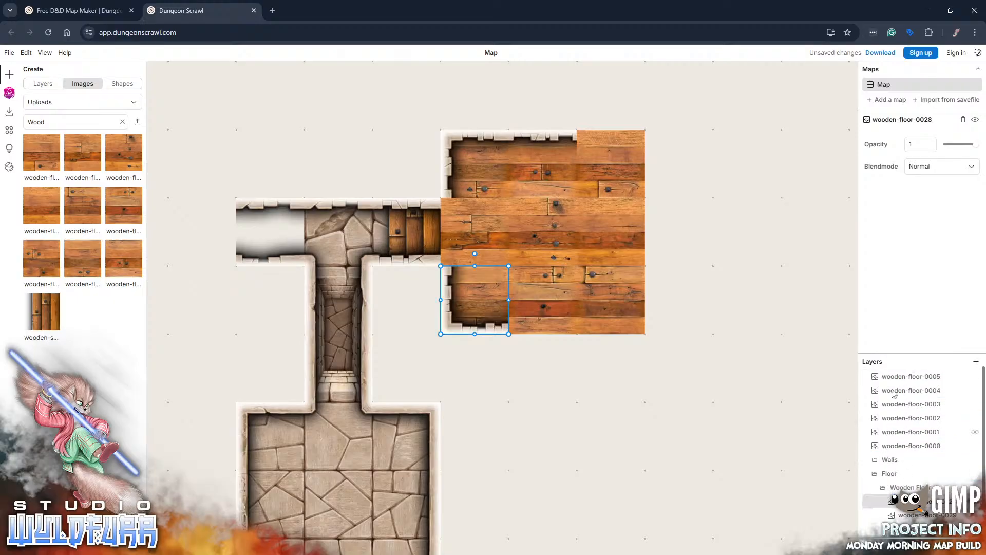
drag(891, 382, 919, 489)
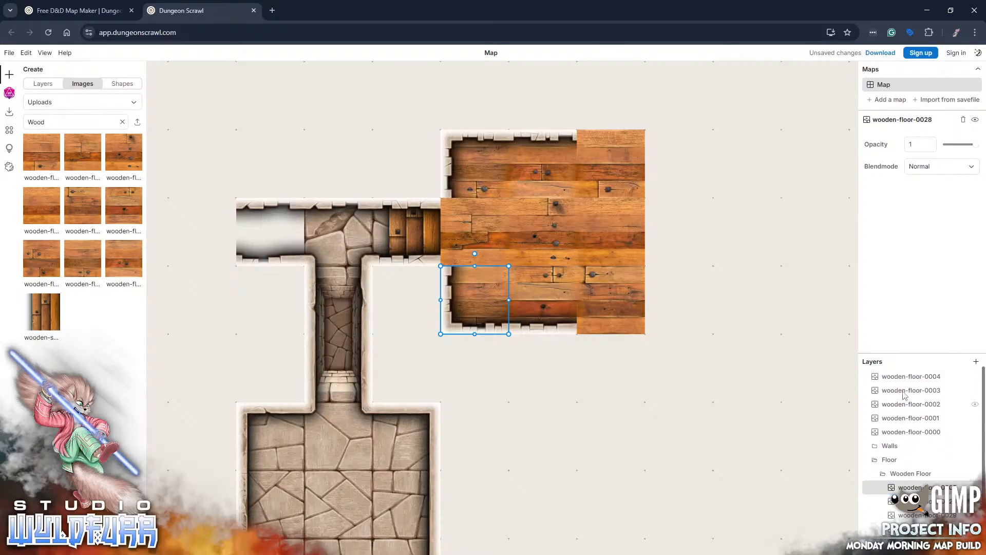
drag(898, 381, 919, 476)
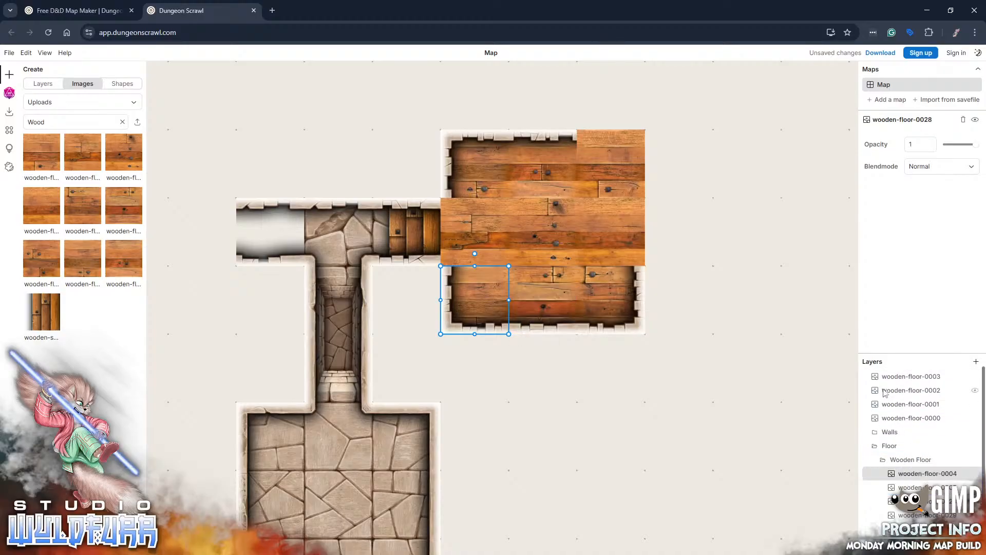
drag(888, 380, 899, 461)
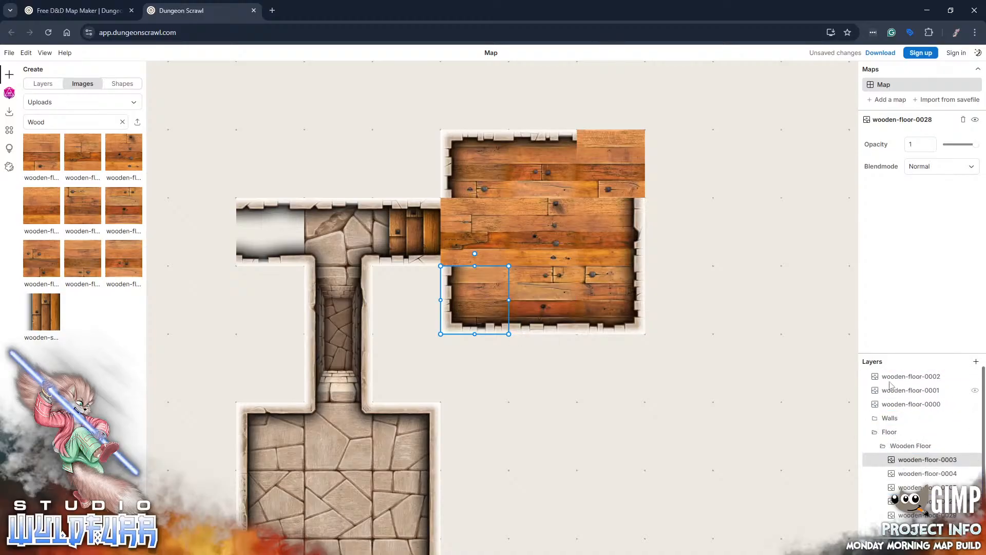
drag(891, 378, 906, 446)
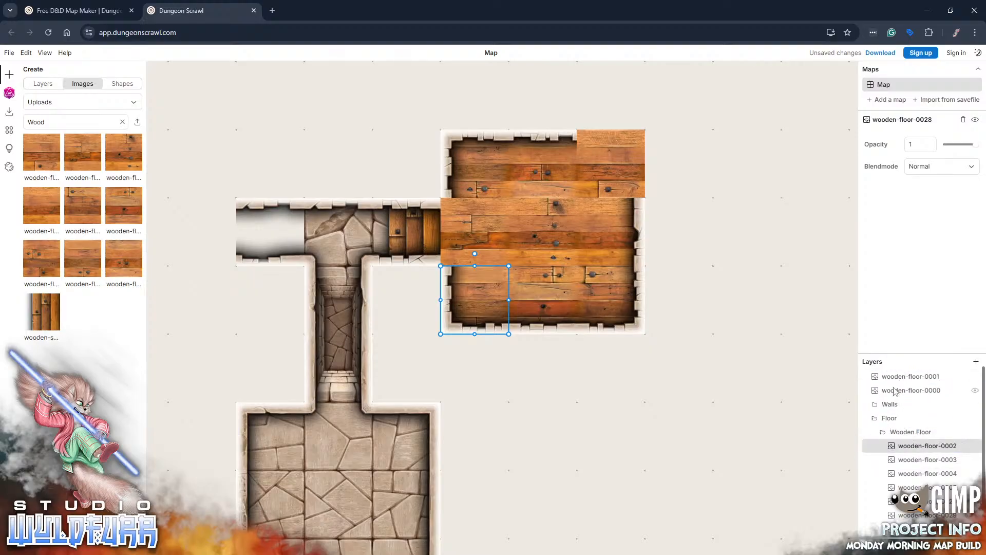
drag(894, 384, 904, 418)
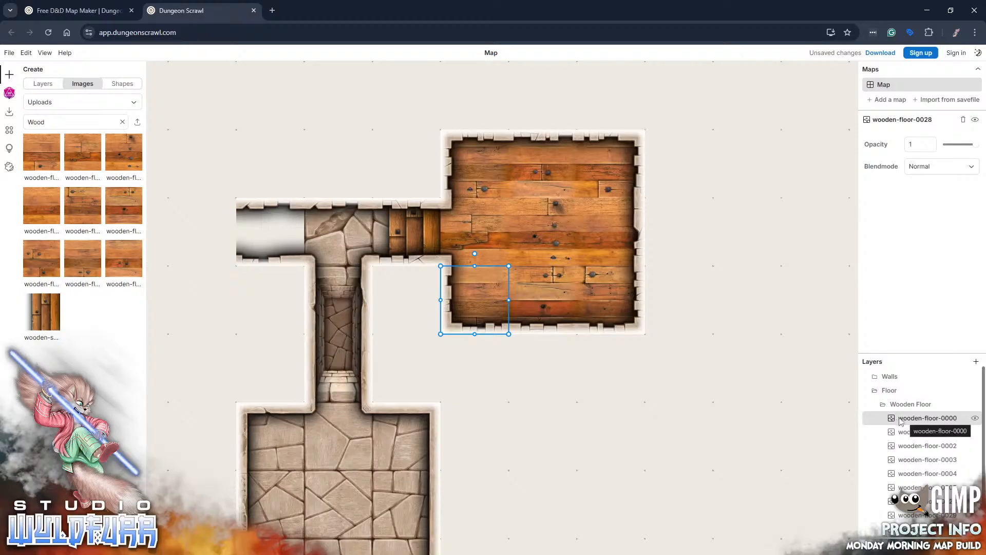
- Collapse the Wooden Floor folder and its parent Floor folder in the layer list
click(876, 403)
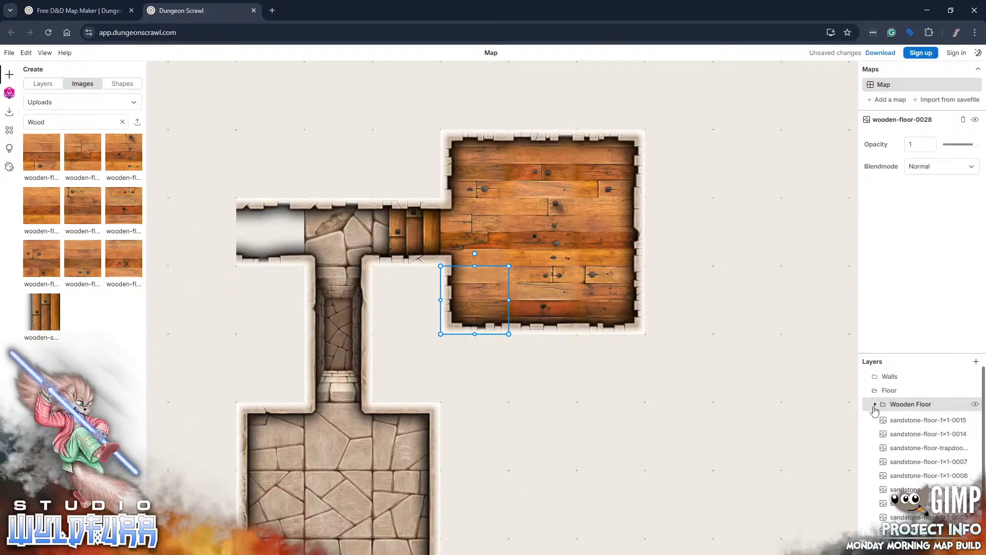
click(867, 391)
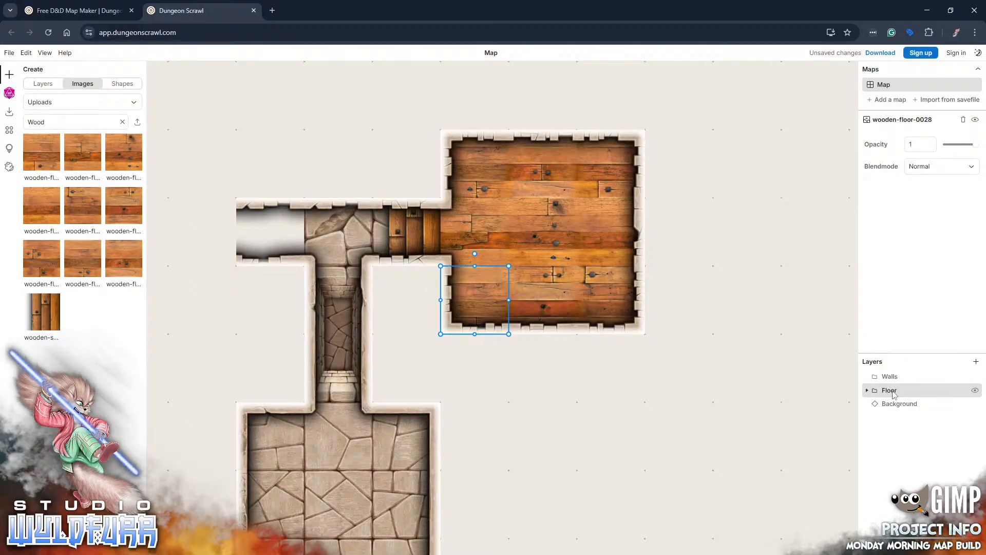
click(867, 391)
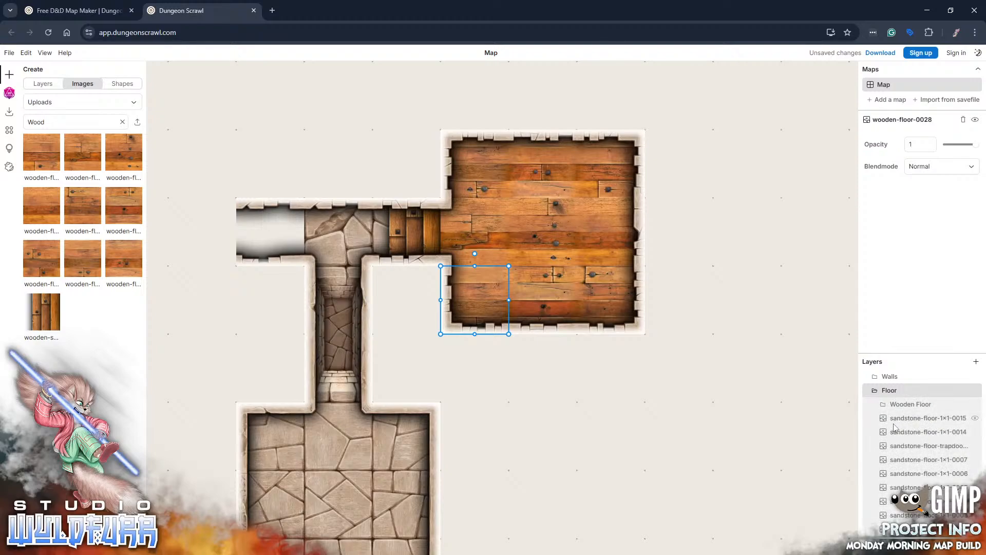
click(868, 390)
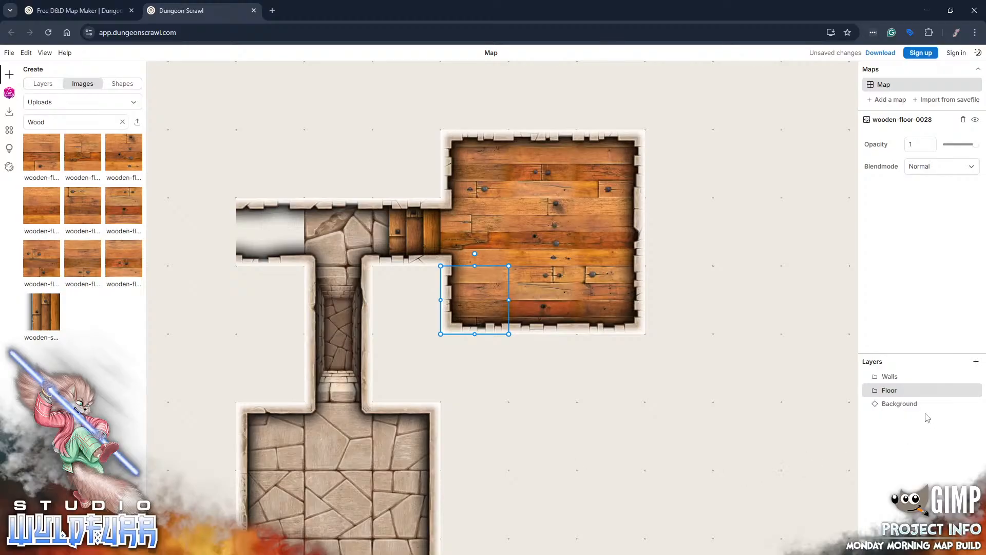
click(912, 405)
right_click(913, 406)
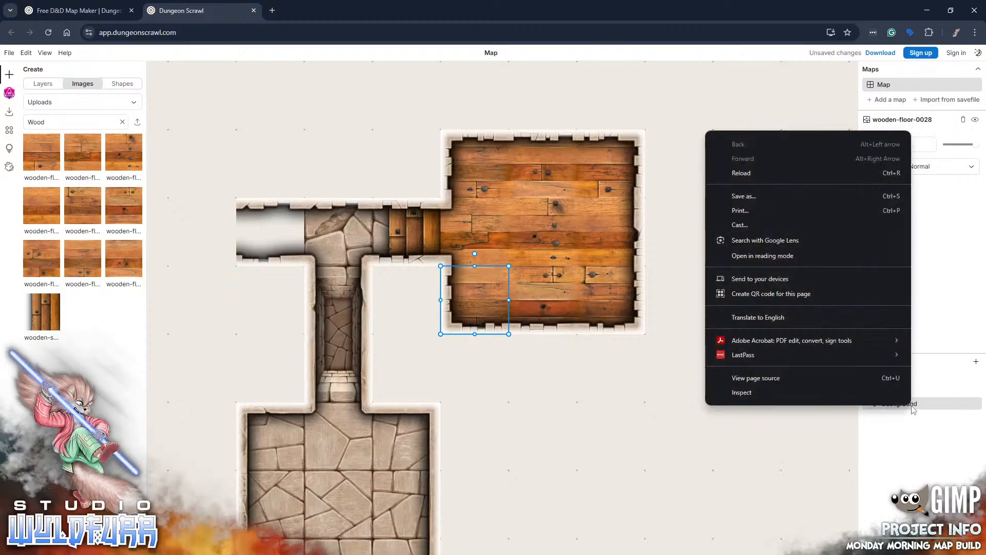
click(900, 448)
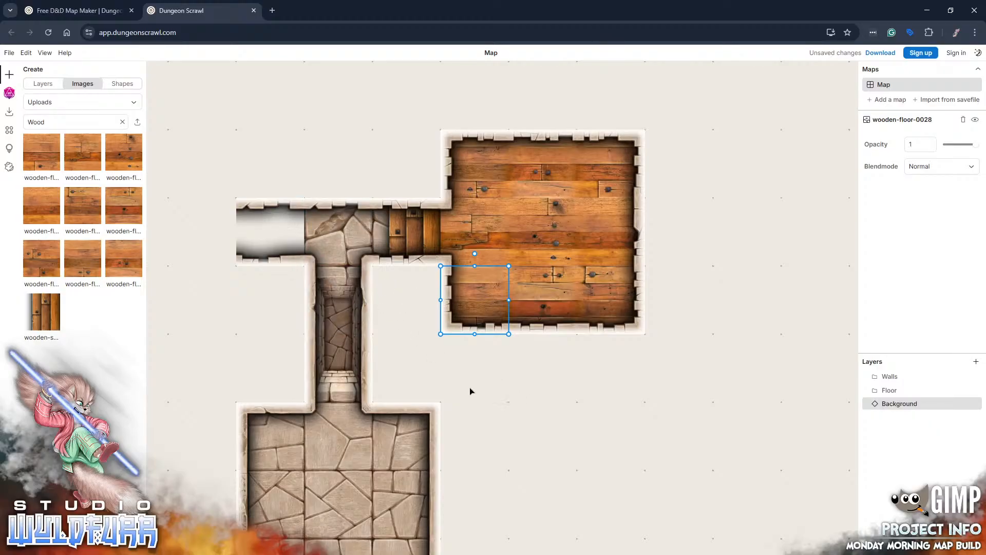
- Examine the finished rooms and the unfloored south corridor, and look through the unfiltered list of uploaded tiles
drag(469, 387, 687, 381)
drag(549, 439, 488, 281)
drag(672, 325, 550, 497)
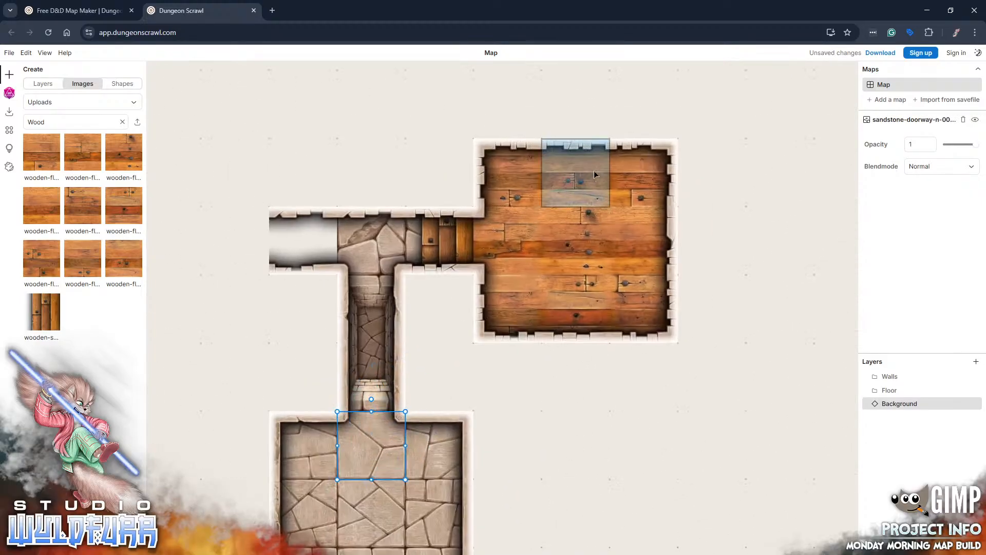
drag(570, 441, 689, 284)
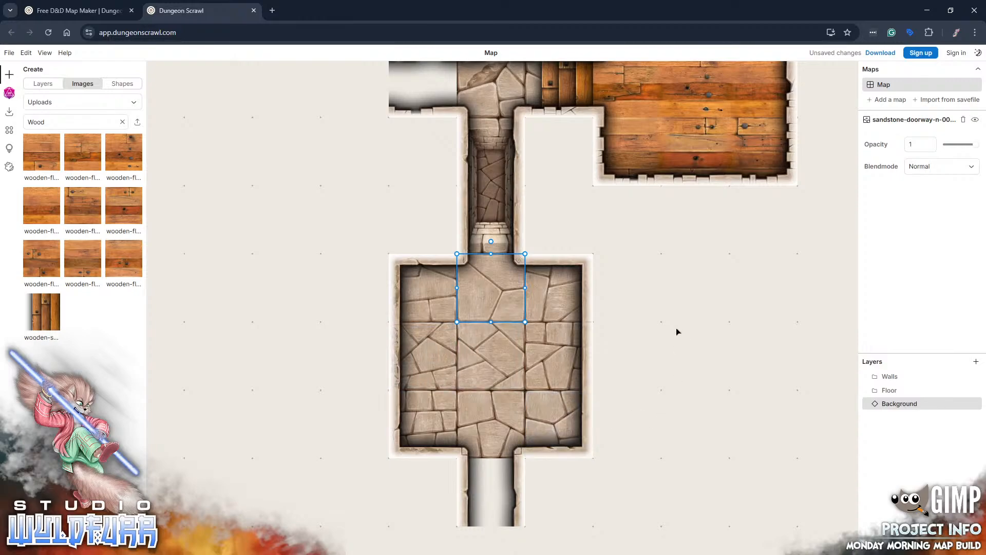
drag(596, 248, 591, 349)
drag(657, 462, 652, 439)
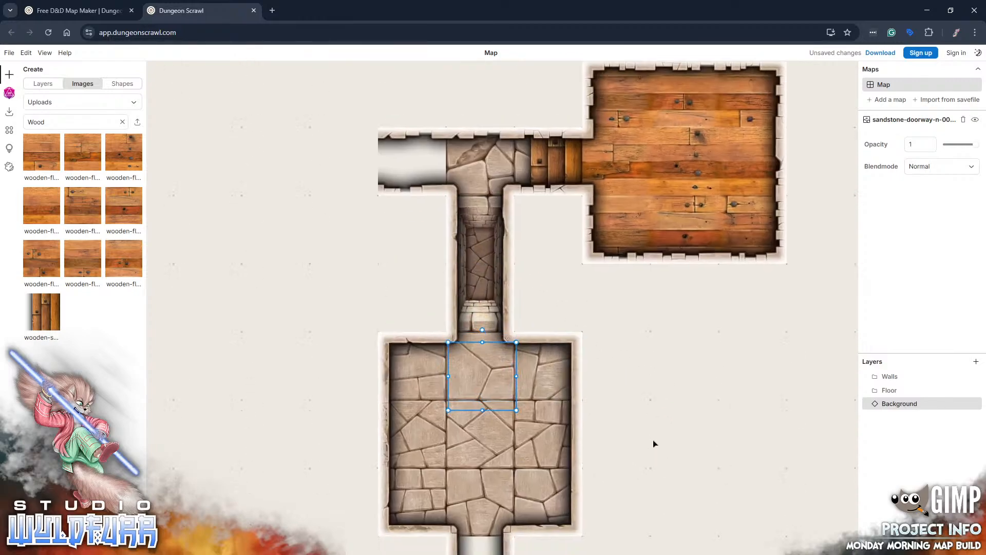
scroll(654, 443, down, 6)
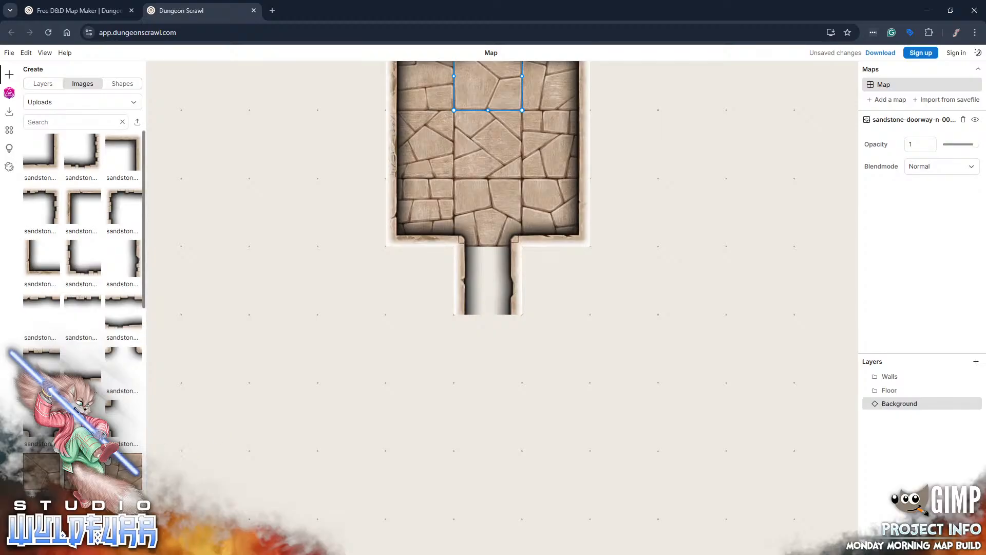
scroll(123, 436, down, 5)
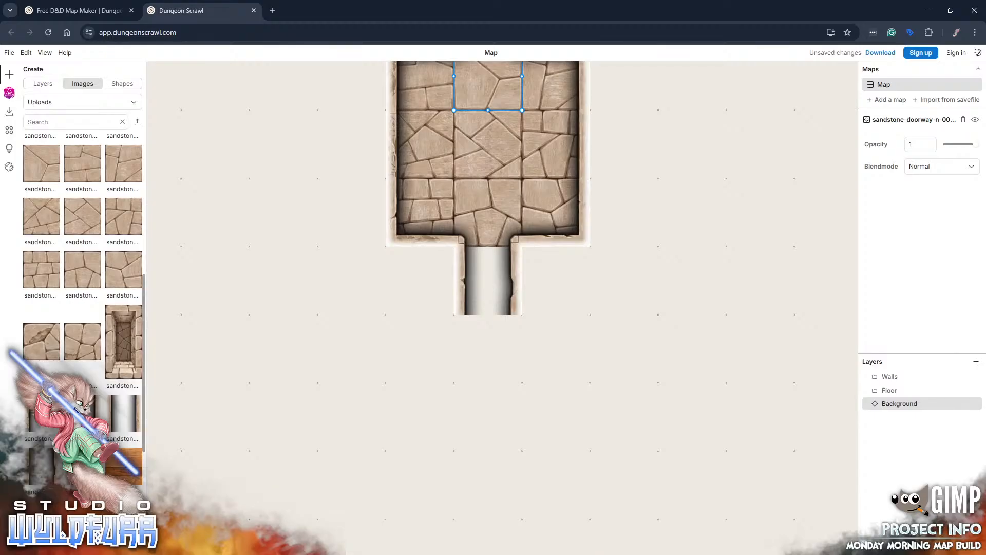
- Switch to File Explorer and open the Sandstone Floor folder inside the Raw Art Edition of Egyptian Map Tiles
click(308, 554)
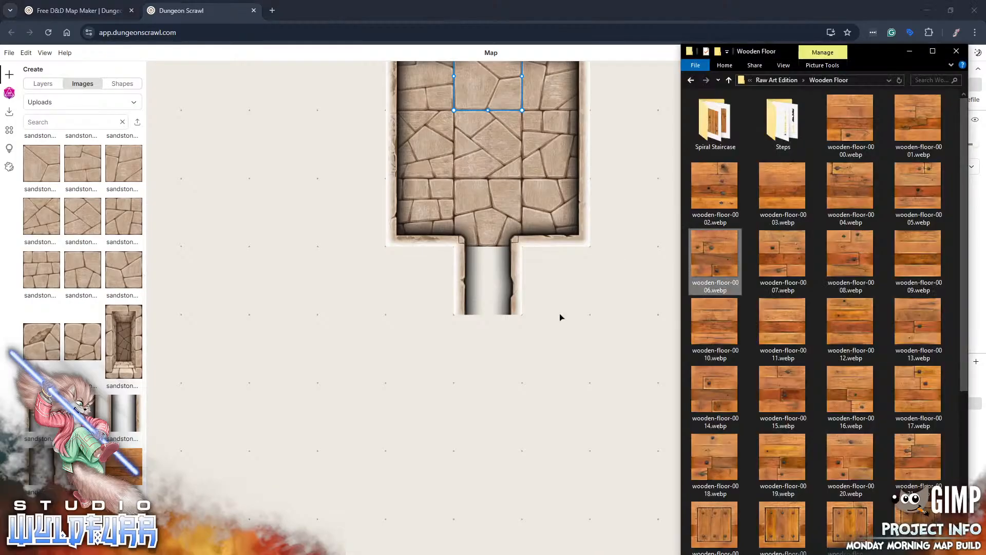
click(774, 81)
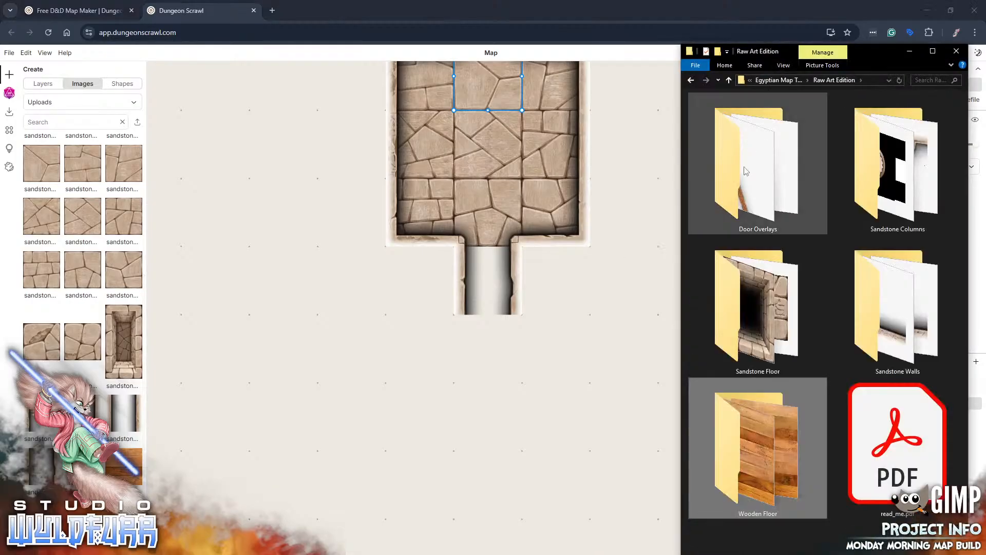
click(772, 83)
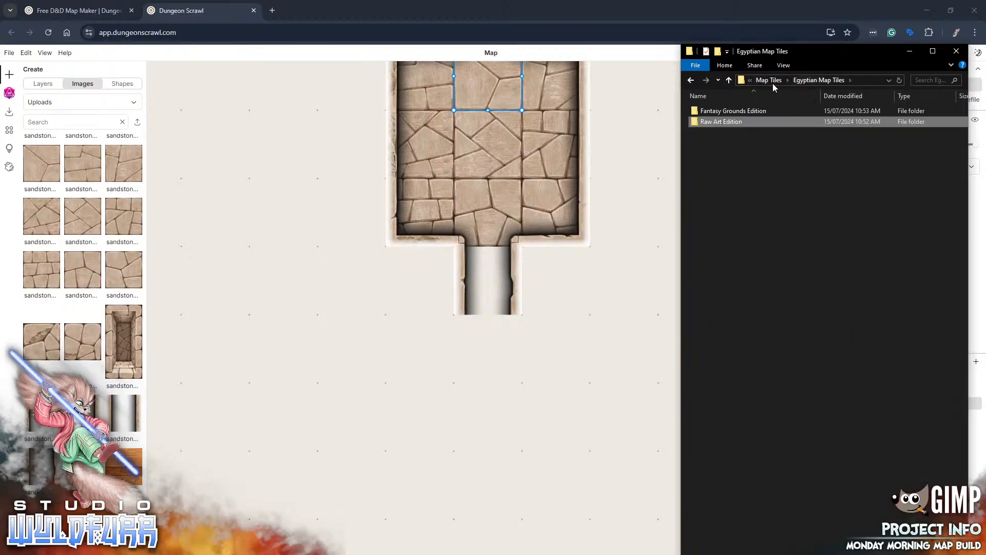
double_click(725, 123)
double_click(743, 348)
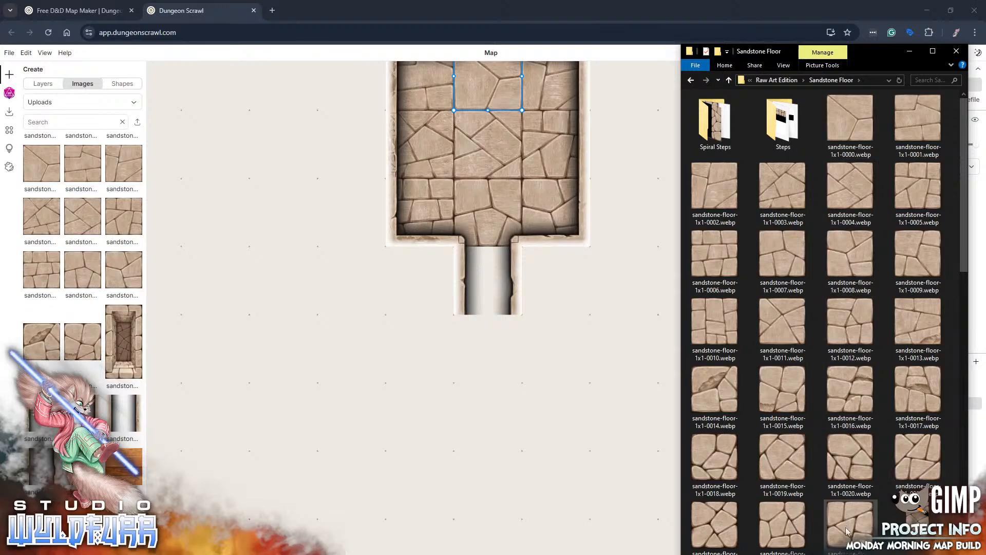
- Import the sandstone floor tiles directly beneath sandstone-floor-1x1-0020 and sandstone-floor-1x1-0019 from File Explorer into Dungeon Scrawl's uploads at 180 px per cell
drag(848, 531, 384, 397)
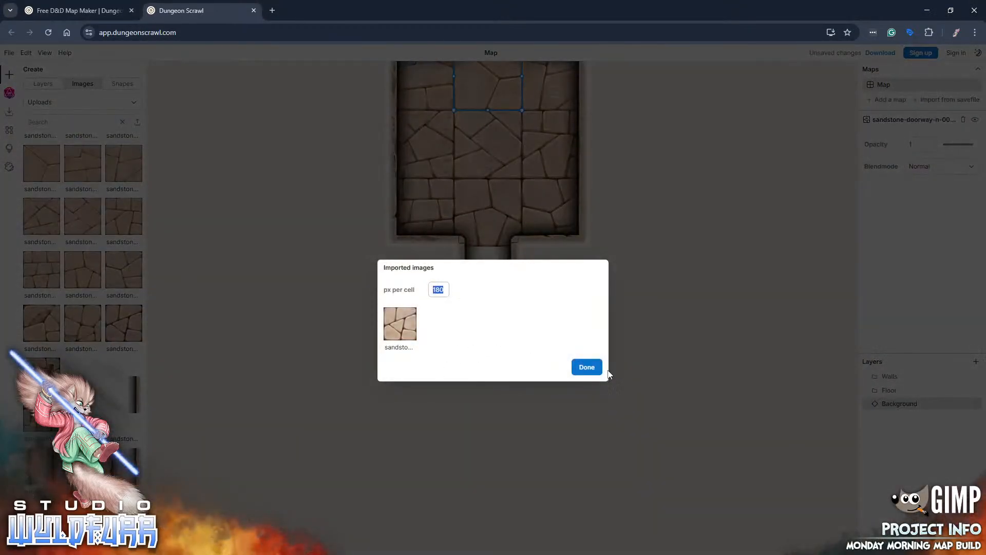
click(587, 367)
key(alt+Tab)
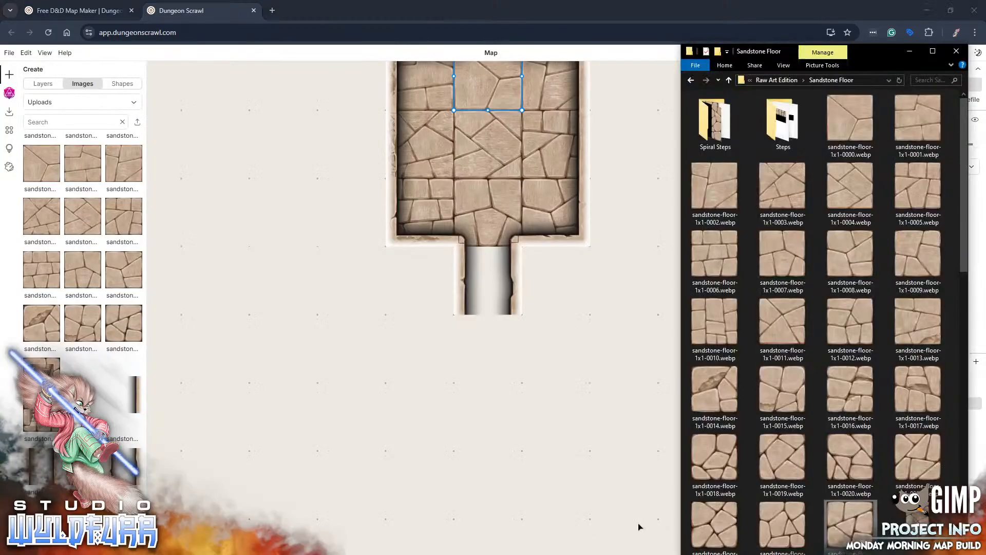
drag(772, 523, 424, 426)
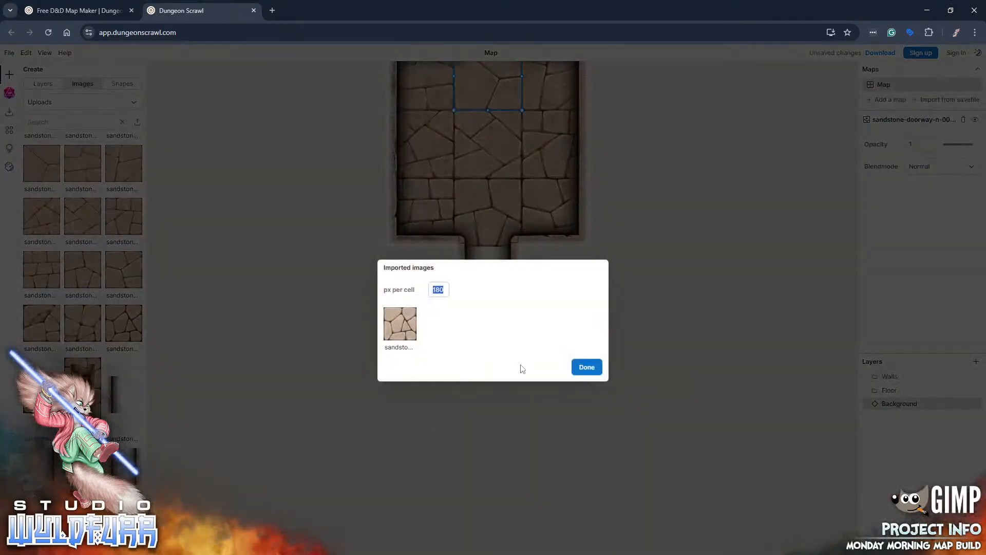
click(587, 367)
key(alt+Tab)
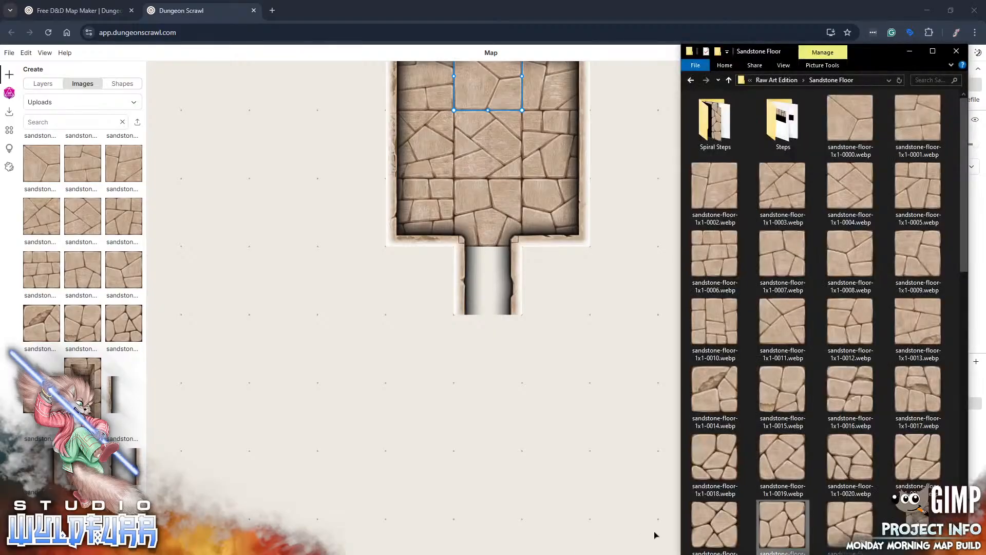
- Import the sandstone floor tiles directly beneath sandstone-floor-1x1-0018 and directly right of sandstone-floor-1x1-0020 into the uploads at 180 px per cell
drag(700, 528, 380, 457)
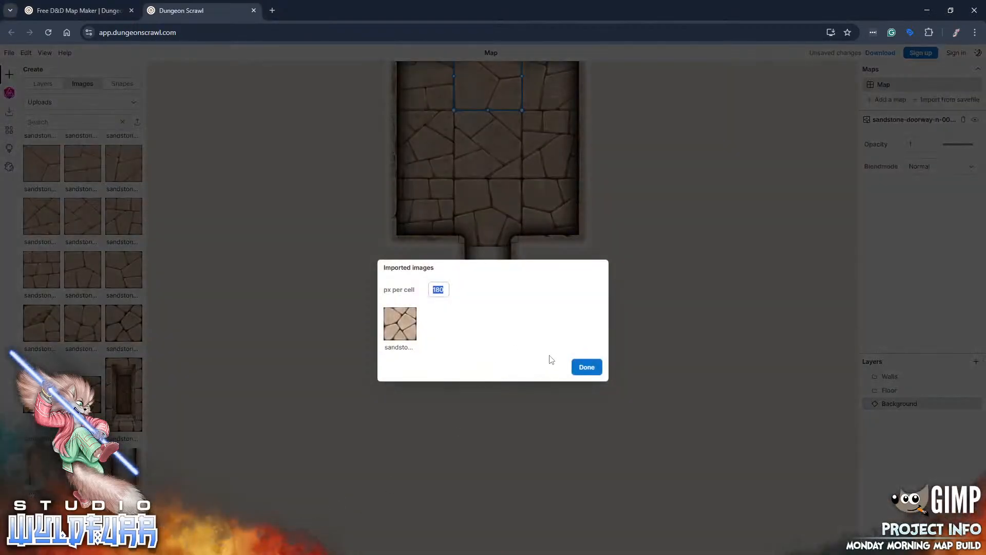
click(586, 366)
key(alt+Tab)
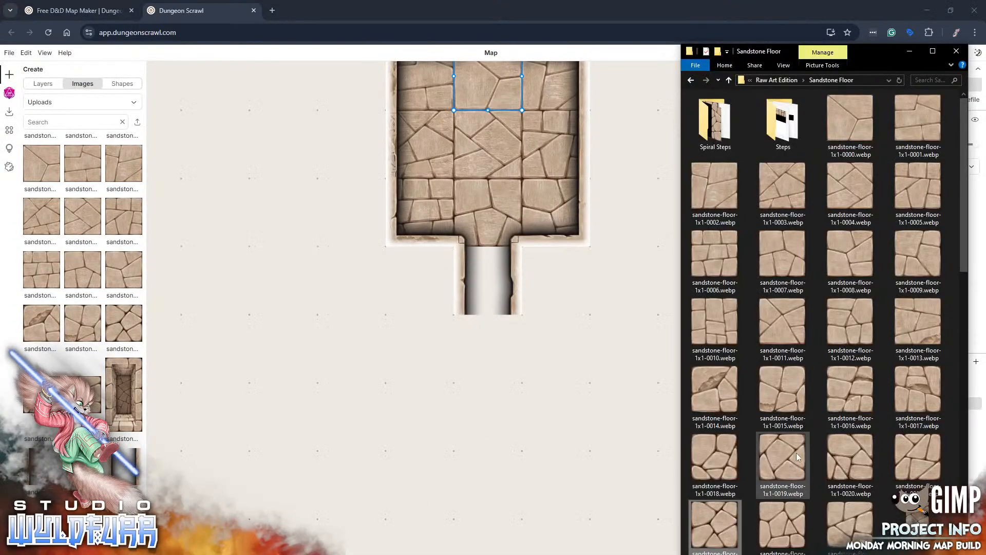
drag(916, 462, 330, 393)
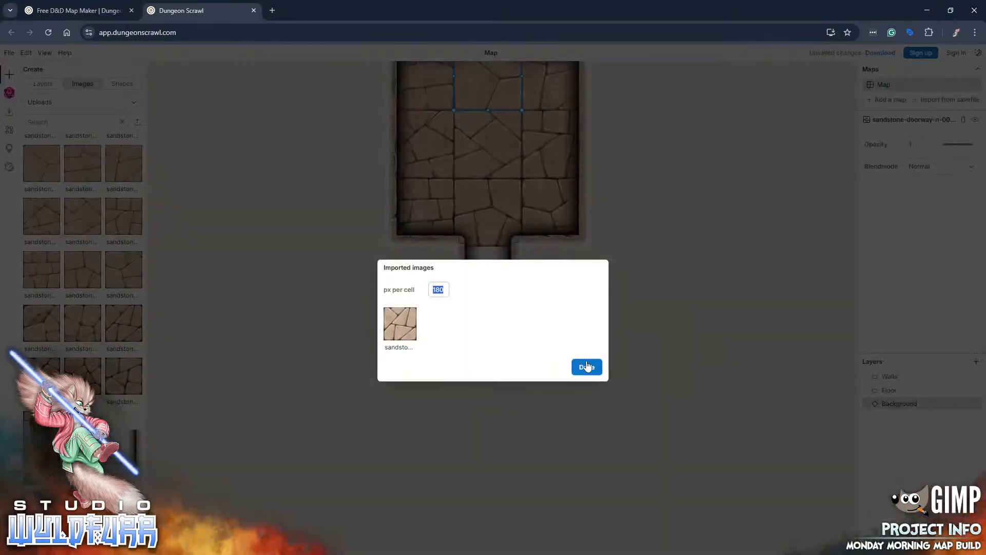
click(585, 367)
key(alt+Tab)
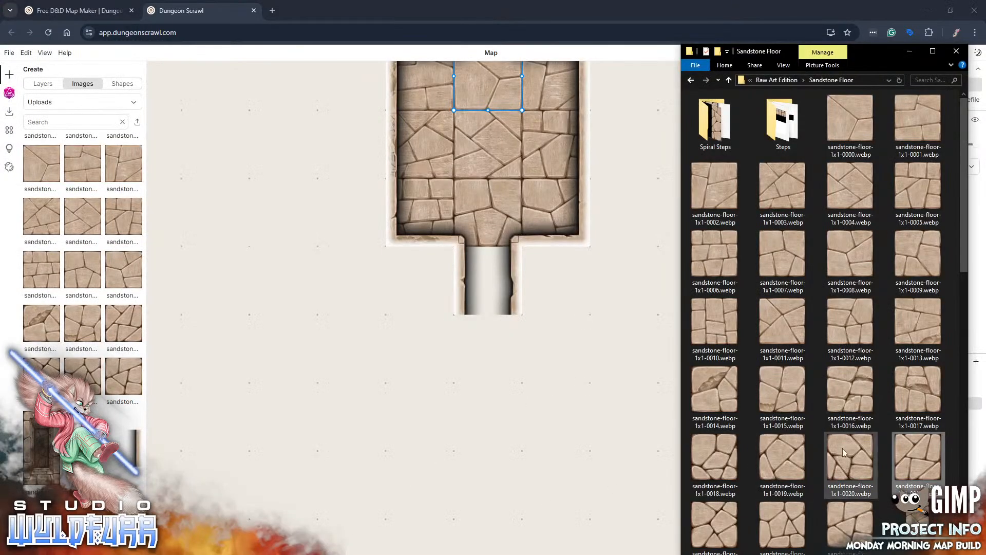
- Import sandstone-floor-1x1-0020, sandstone-floor-1x1-0019 and sandstone-floor-1x1-0018 from File Explorer into Dungeon Scrawl's uploads
drag(847, 463, 438, 386)
click(577, 366)
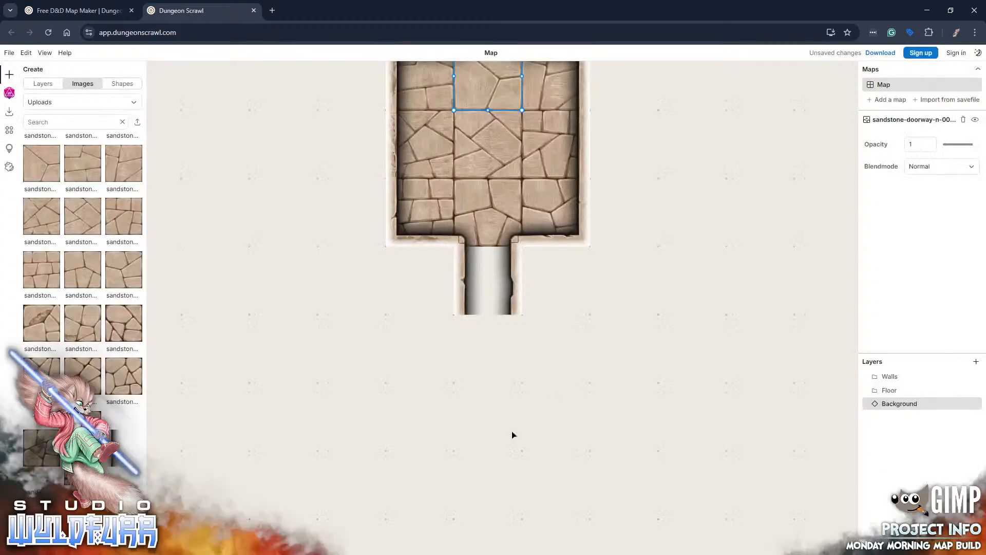
key(alt+Tab)
drag(782, 464, 412, 425)
click(595, 367)
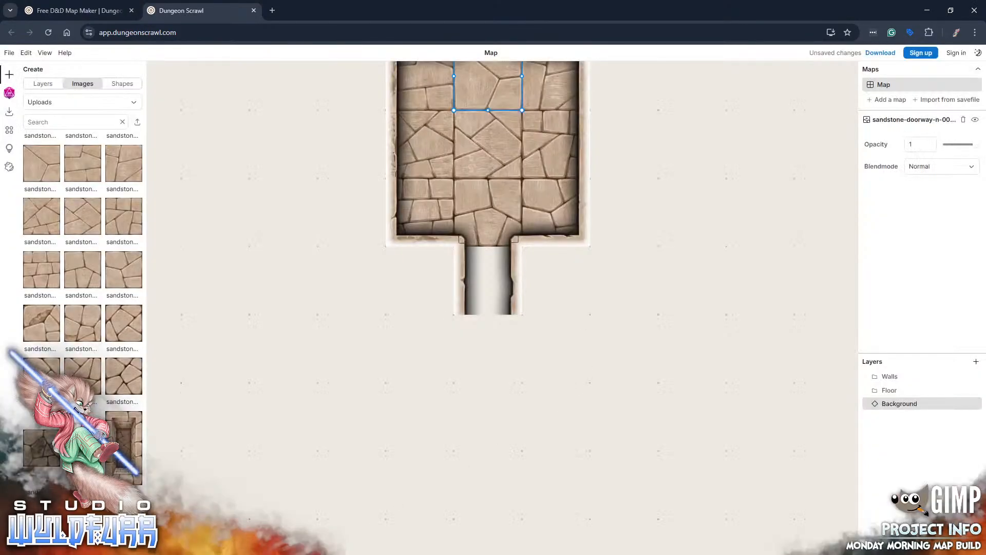
key(alt+Tab)
drag(700, 461, 479, 407)
click(593, 369)
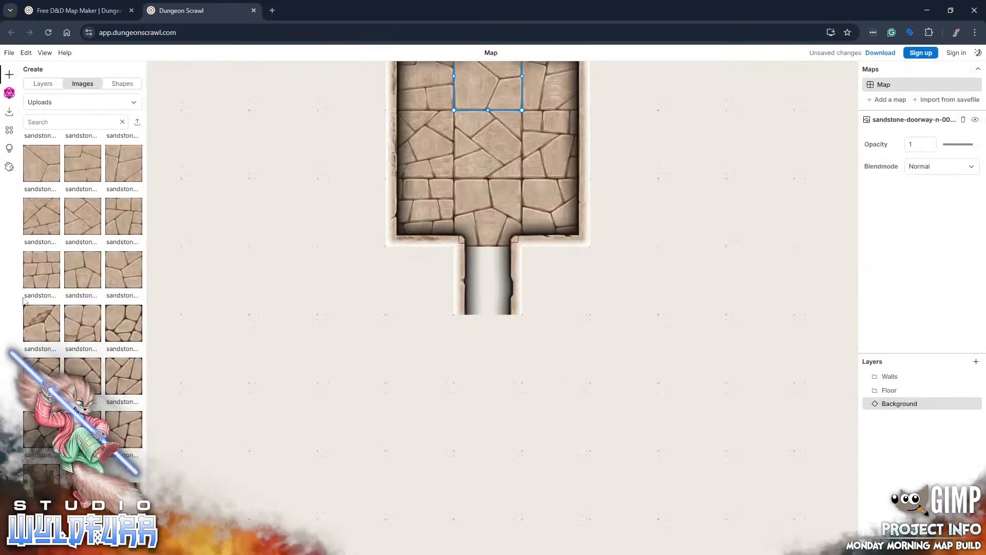
- Filter the uploaded images by the search term Sandstone
scroll(60, 350, down, 2)
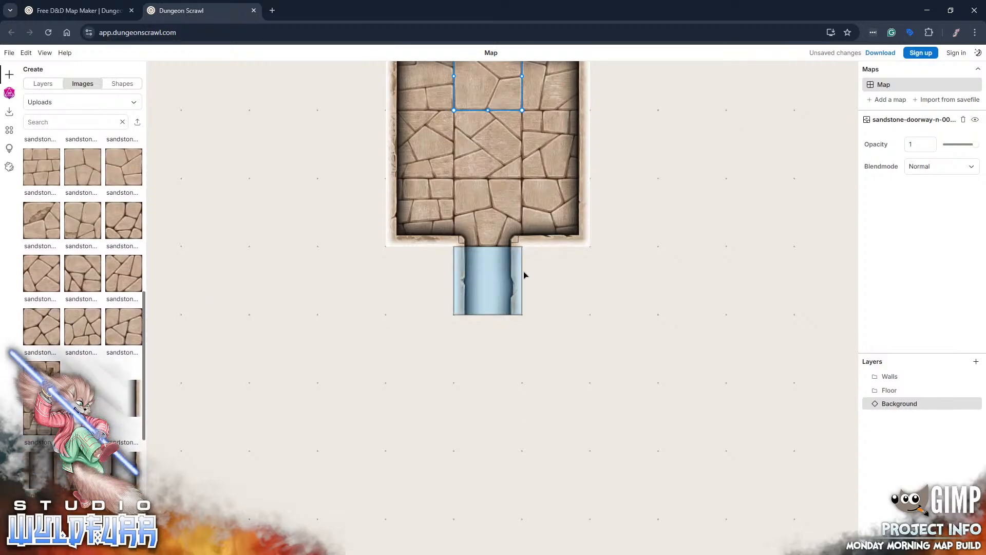
key(alt+Tab)
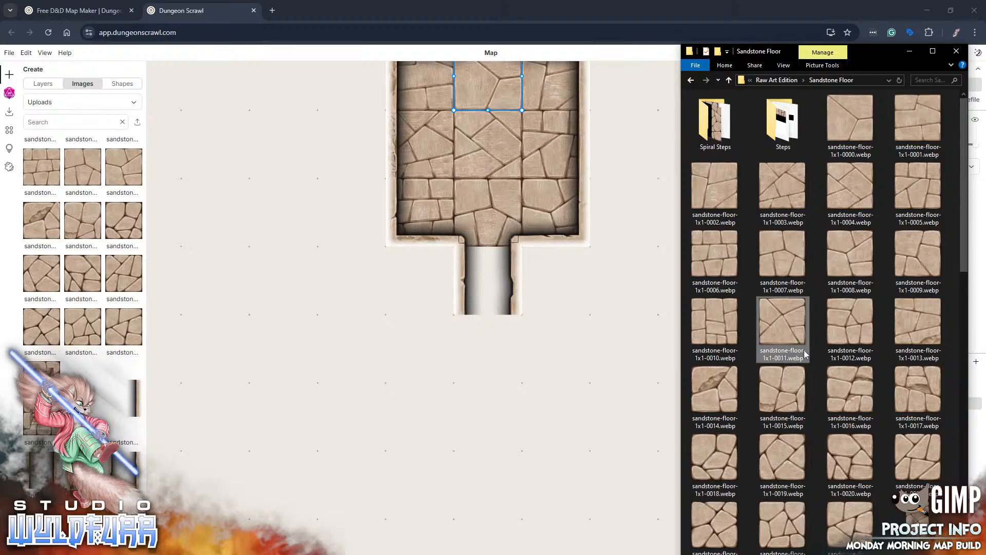
click(89, 124)
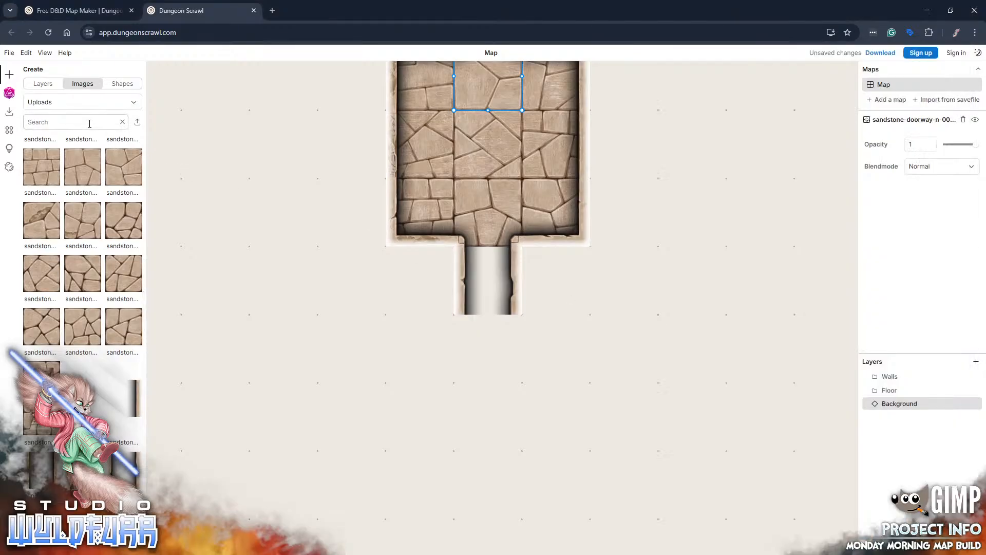
text(Floor)
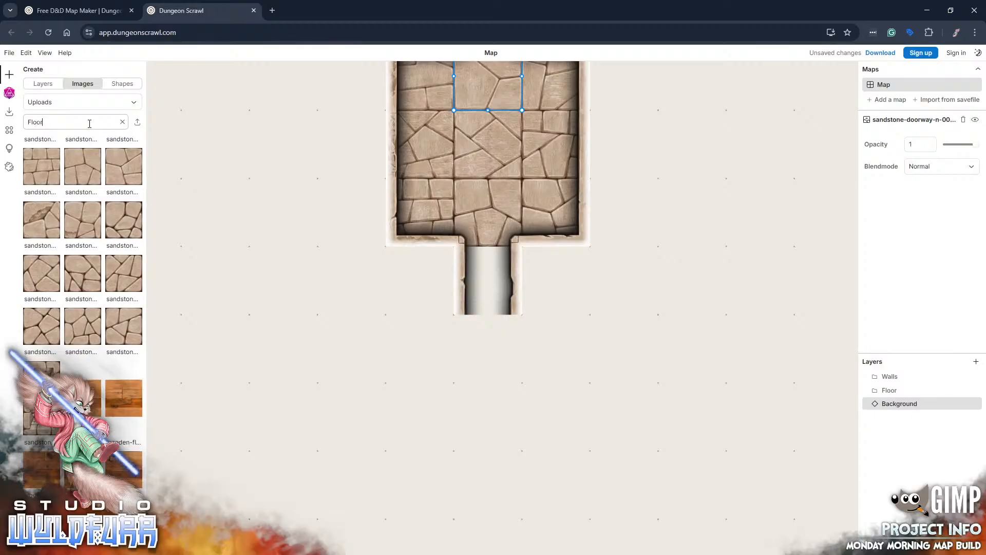
double_click(55, 123)
text(Sandstone)
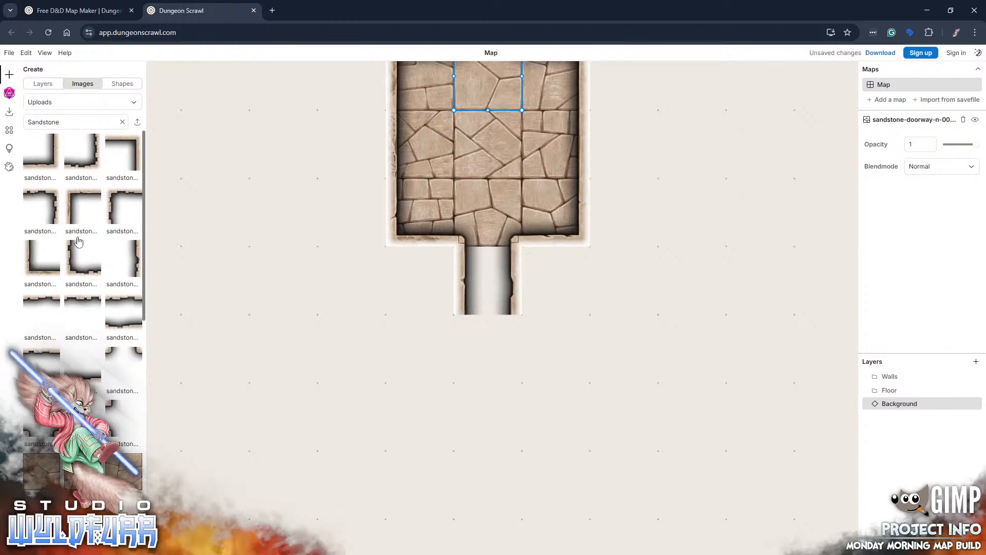
- Lay a row of floor tiles directly below the south corridor: sandstone-floor-1x1-0002 west, 0000 centred under the corridor, and 0001 east
scroll(79, 240, down, 5)
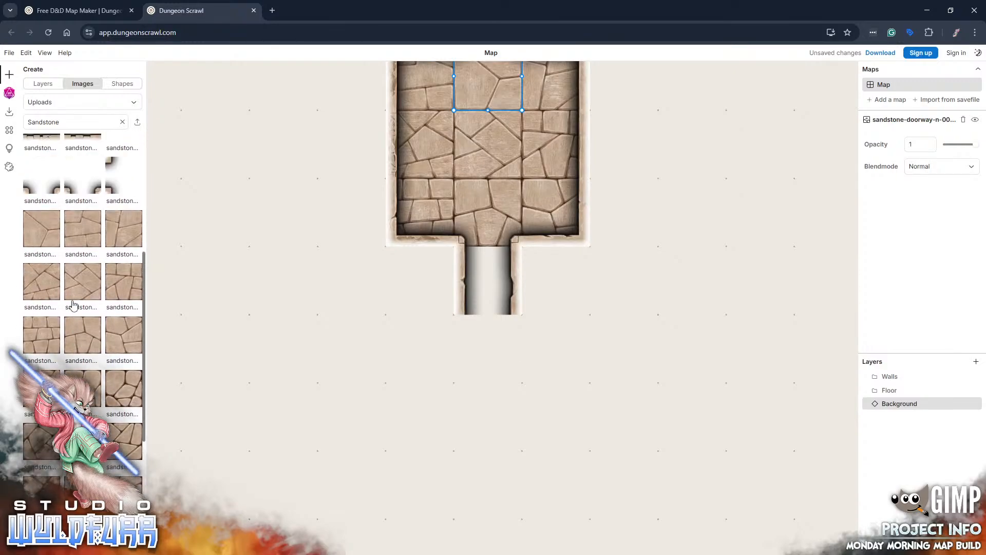
scroll(74, 305, up, 2)
scroll(73, 305, down, 3)
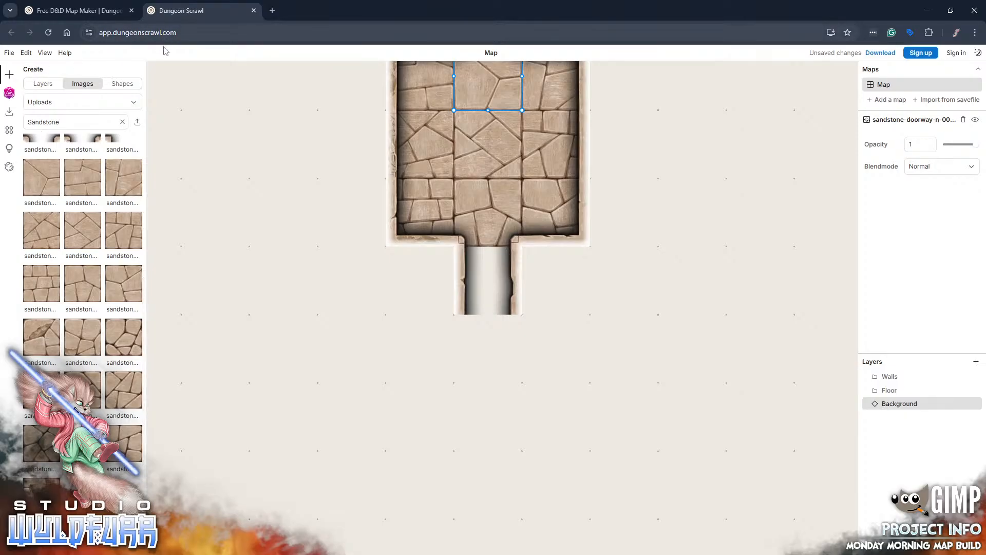
click(36, 185)
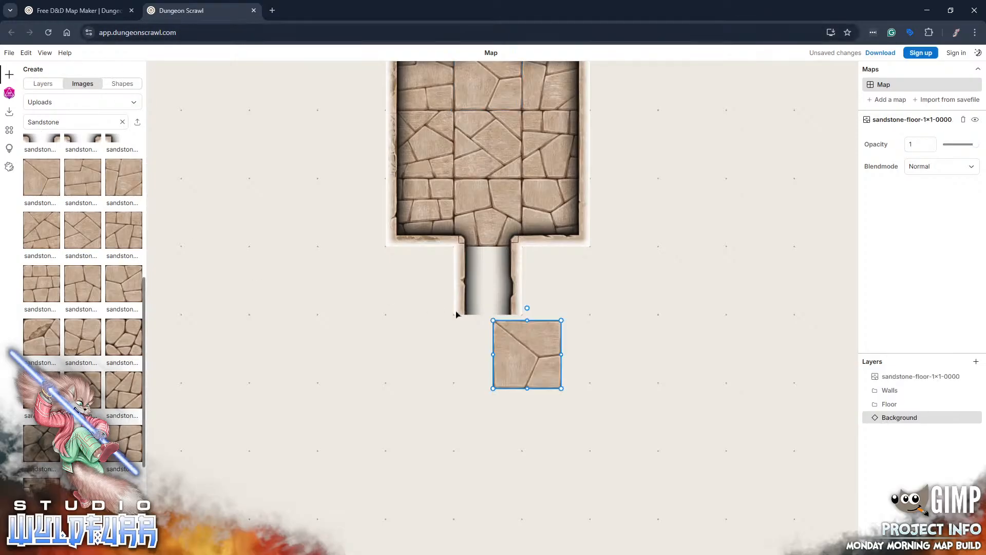
drag(531, 353, 409, 365)
click(83, 180)
click(124, 184)
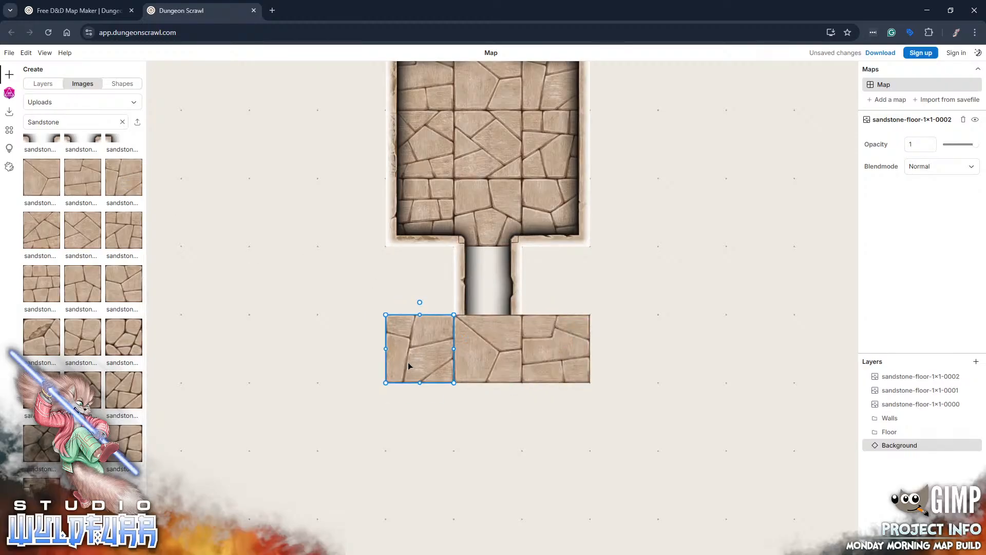
- Lay a second floor row beneath the first, from west to east: sandstone-floor-1x1-0003, 0004 and 0005
click(51, 226)
drag(507, 347, 403, 416)
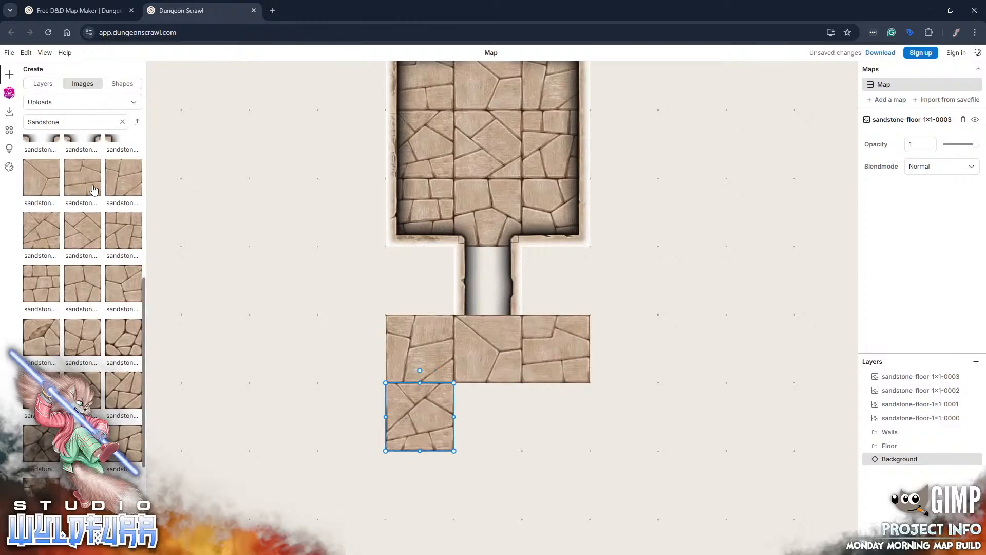
click(73, 234)
drag(521, 360, 482, 422)
click(123, 230)
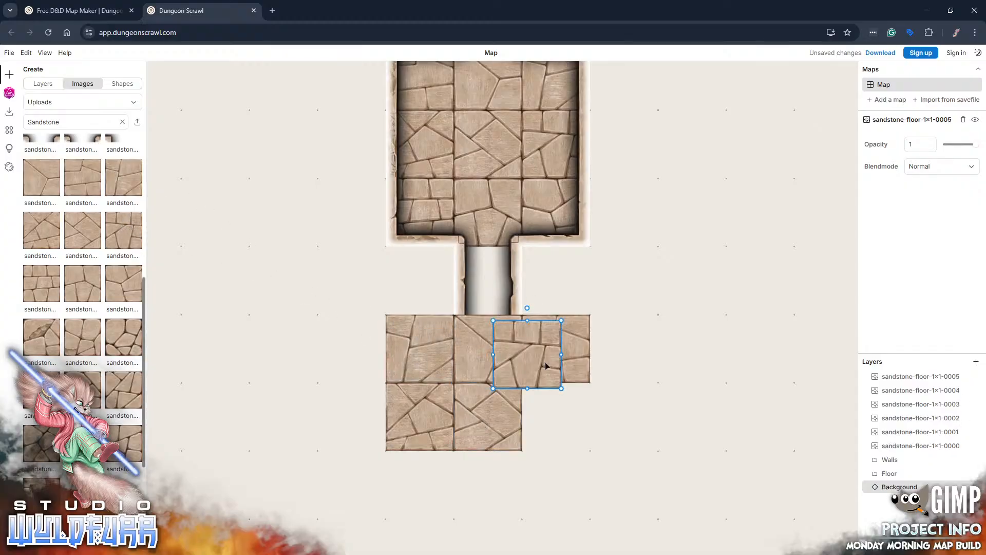
drag(546, 365, 571, 408)
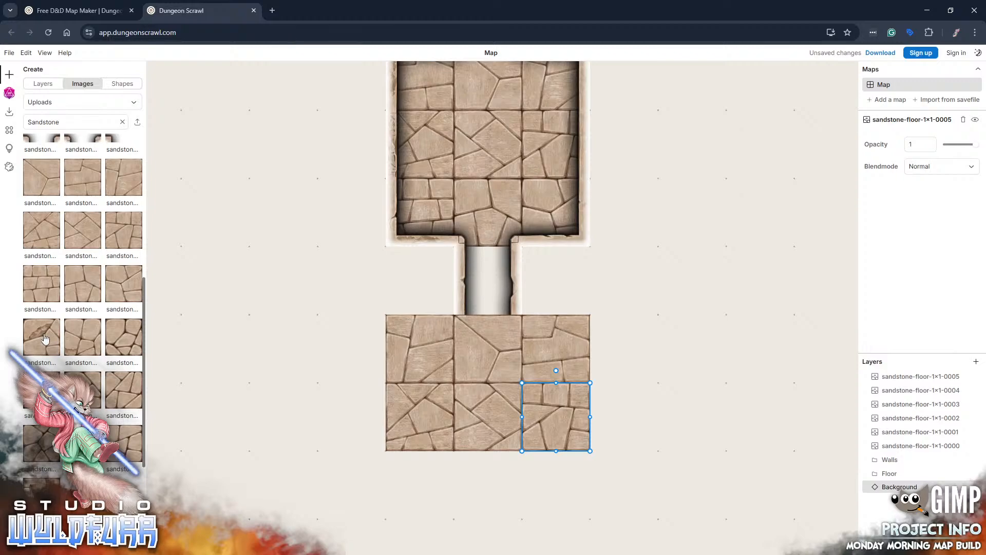
- Place the cracked tile sandstone-floor-1x1-0014 in the corridor cell and move all the loose sandstone floor layers into the Floor folder
drag(44, 337, 493, 288)
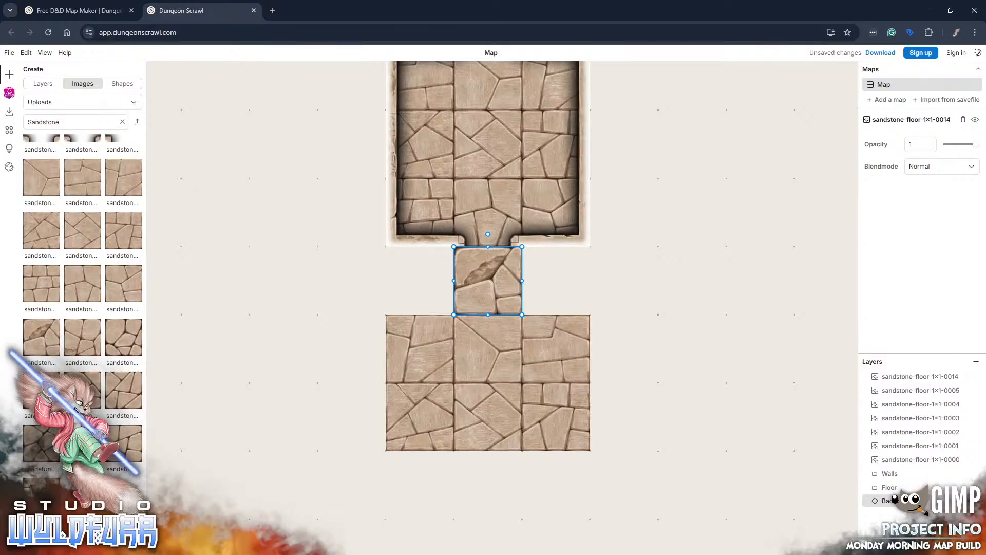
drag(899, 464, 897, 484)
drag(900, 450, 897, 474)
drag(892, 434, 891, 449)
mouse_move(891, 404)
mouse_down()
mouse_move(891, 434)
mouse_move(893, 409)
mouse_move(892, 418)
mouse_up()
drag(892, 377, 890, 409)
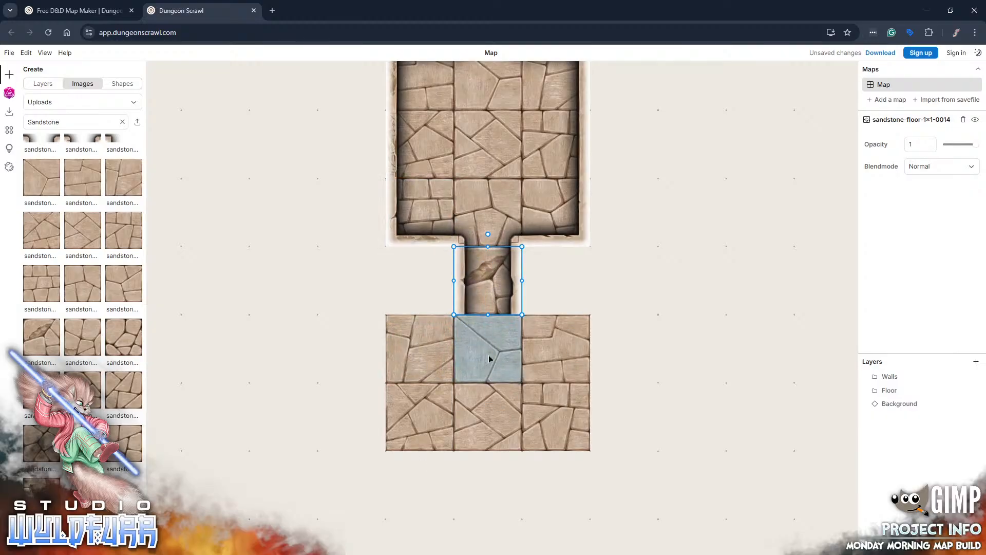
- Switch to File Explorer and open the Sandstone Walls folder inside Raw Art Edition
key(alt+Tab)
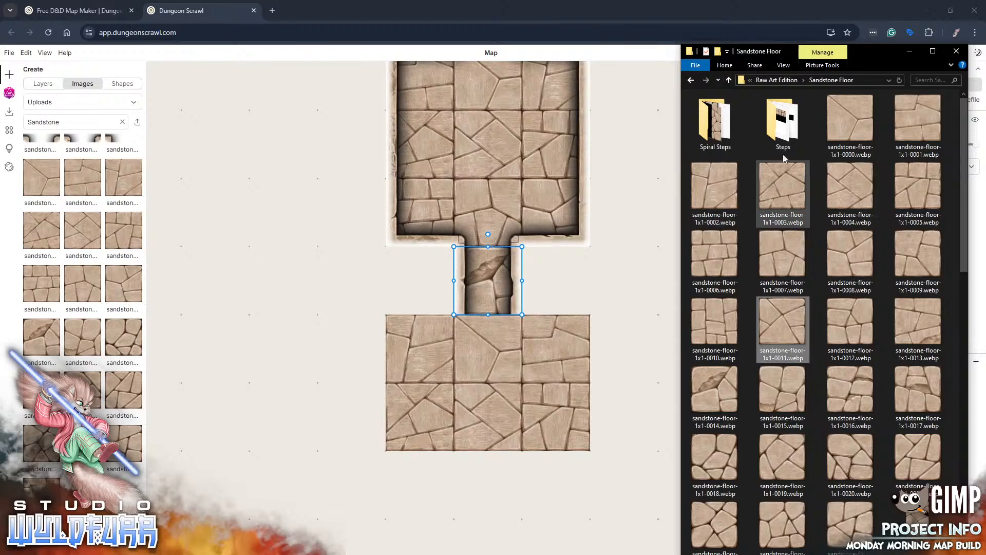
click(776, 80)
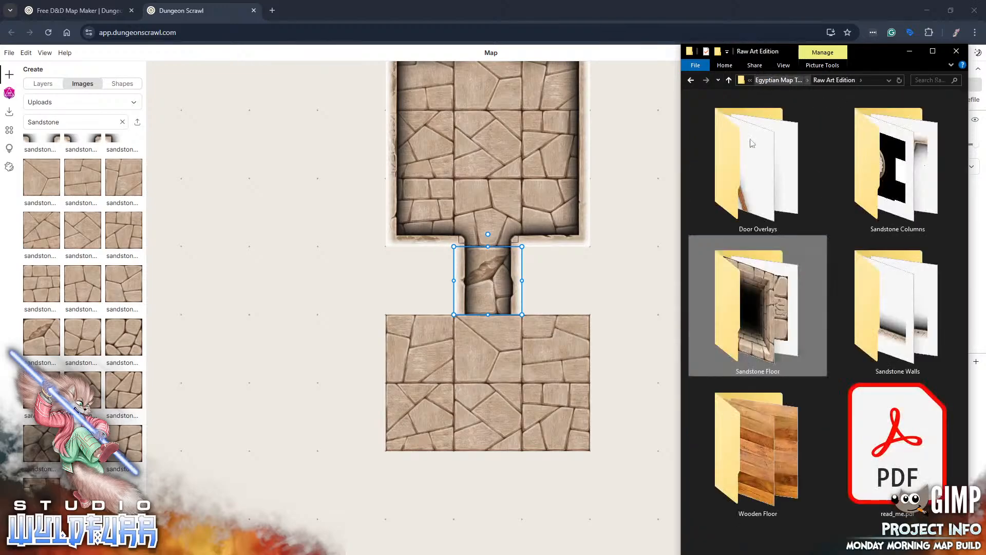
click(899, 319)
double_click(899, 319)
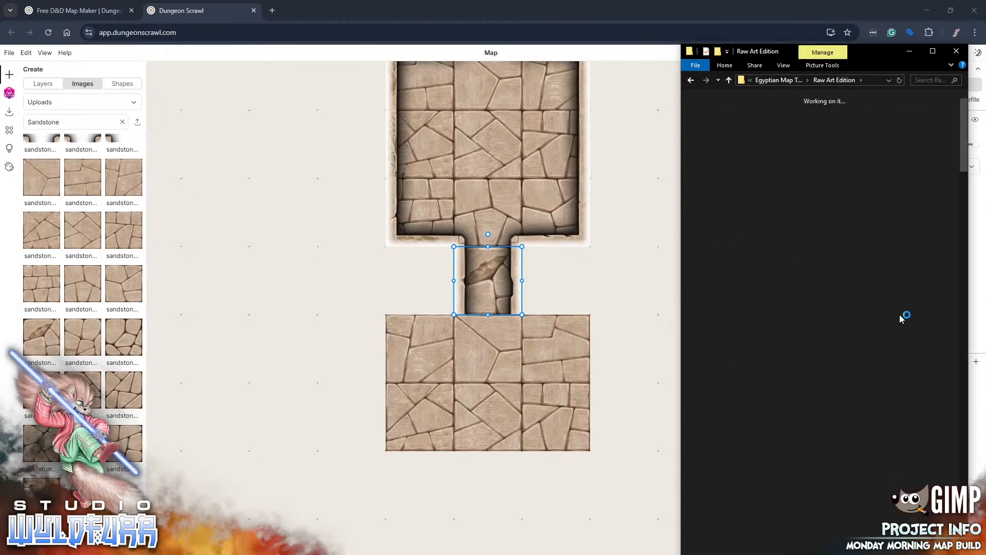
- Place the sandstone-doorway-n tile from the uploads filtered by Door over the cell just below the corridor, and move its layer into the Walls folder
scroll(83, 318, down, 2)
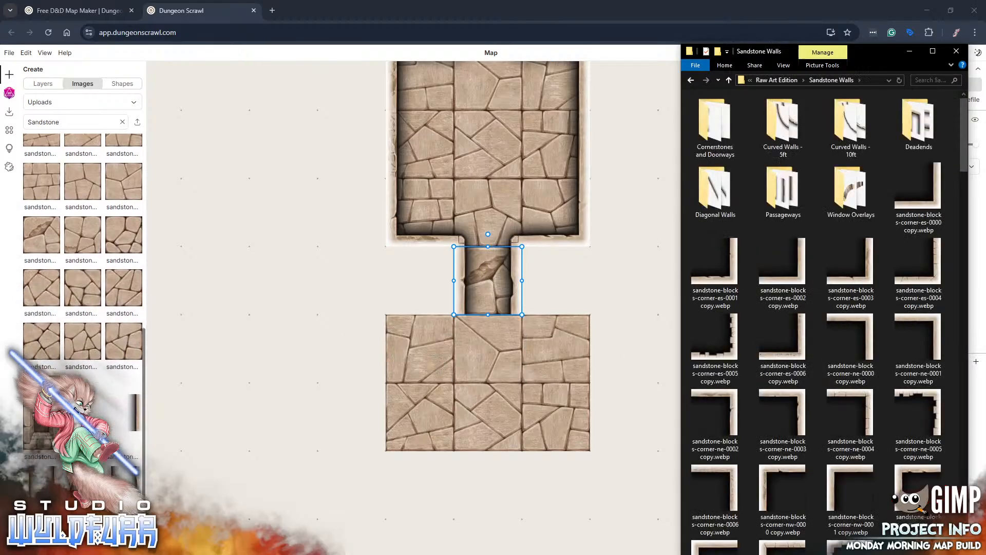
click(123, 123)
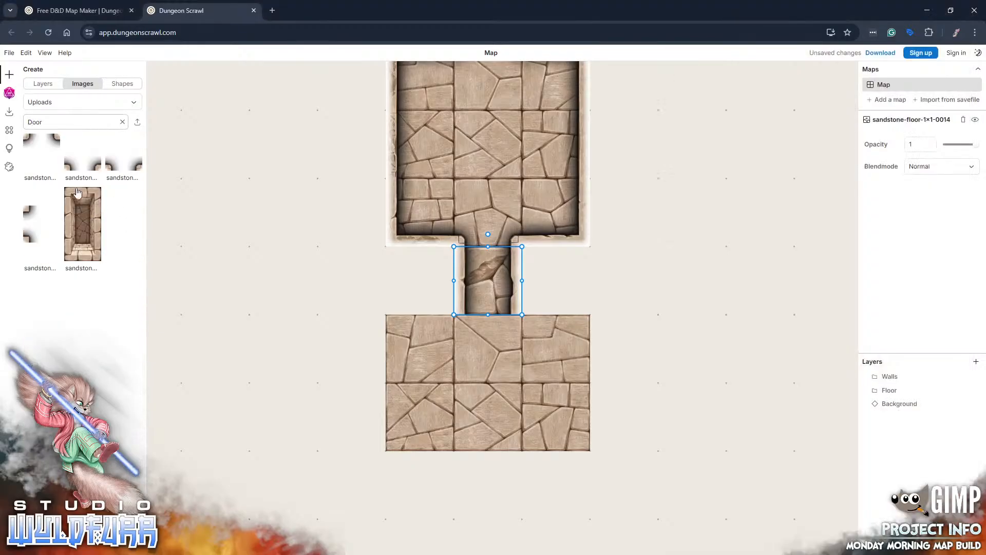
drag(47, 146, 441, 308)
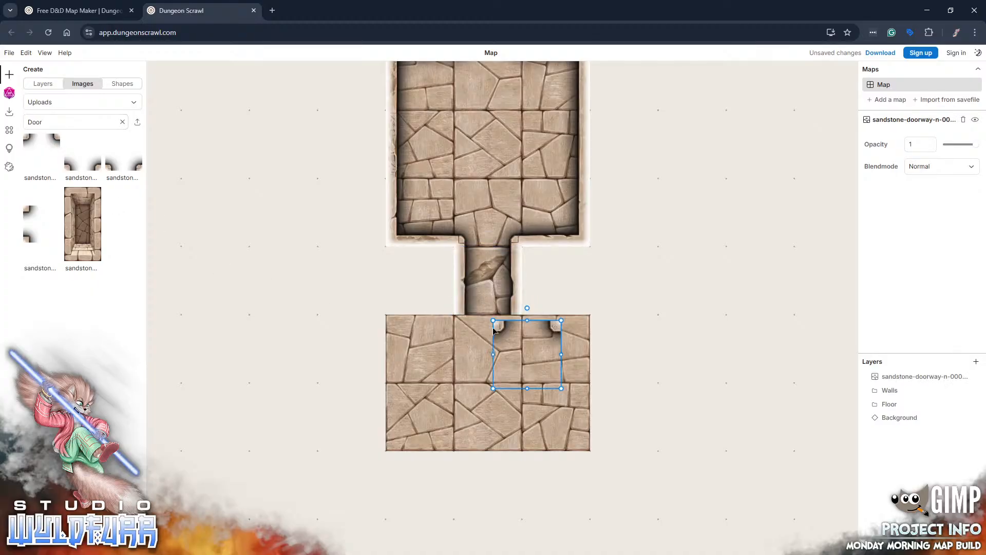
drag(493, 328, 465, 328)
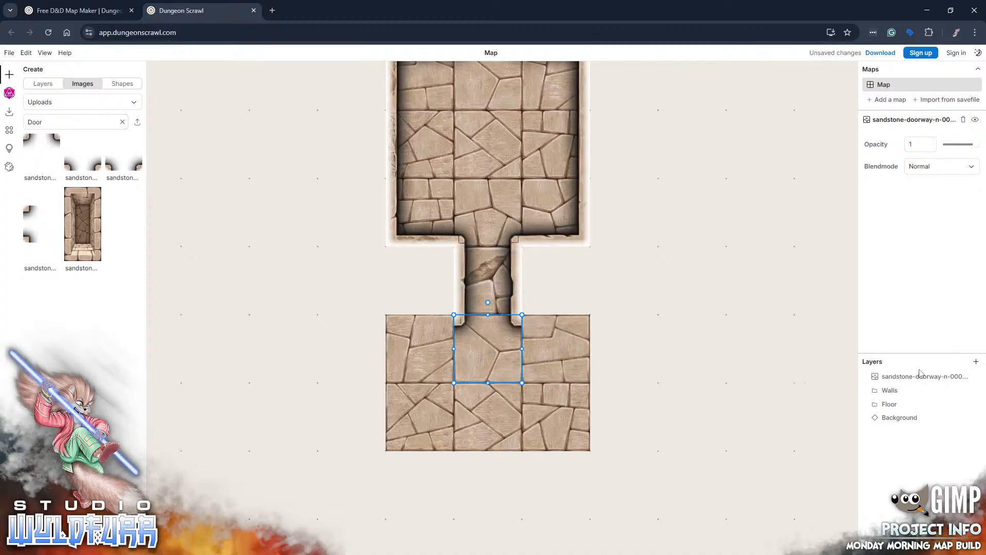
drag(914, 381, 890, 393)
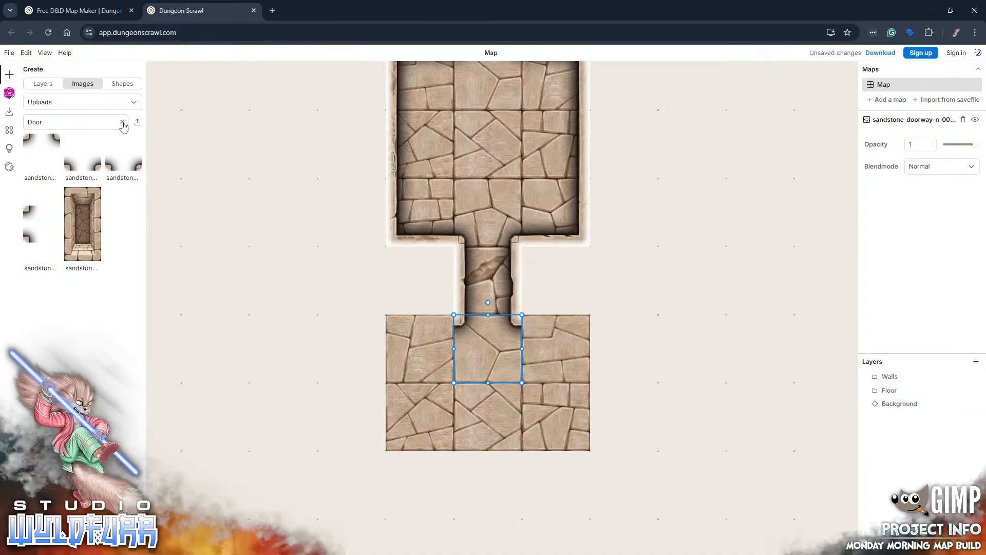
- Clear the uploads filter and open the Curved Walls - 5ft folder in File Explorer
click(267, 554)
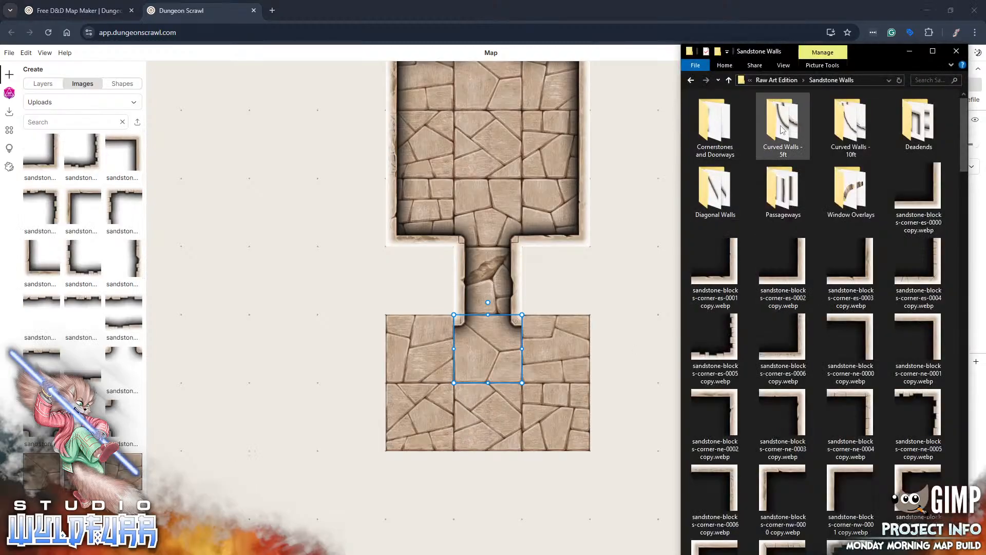
drag(781, 129, 553, 400)
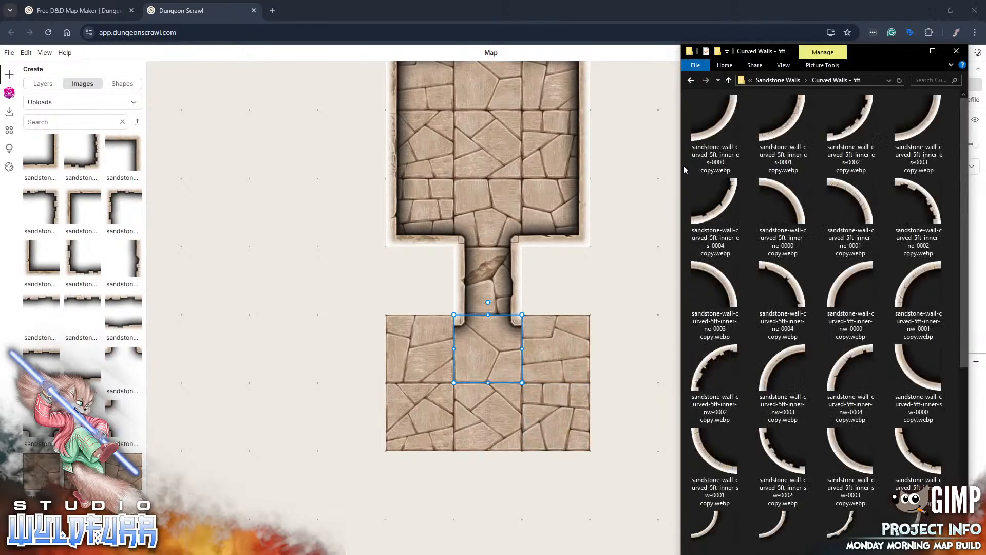
- Import sandstone-wall-curved-5ft-inner-es-0000 and sandstone-wall-curved-5ft-inner-ne-0000 from File Explorer into the map uploads at 180 px per cell
drag(738, 118, 599, 226)
click(585, 367)
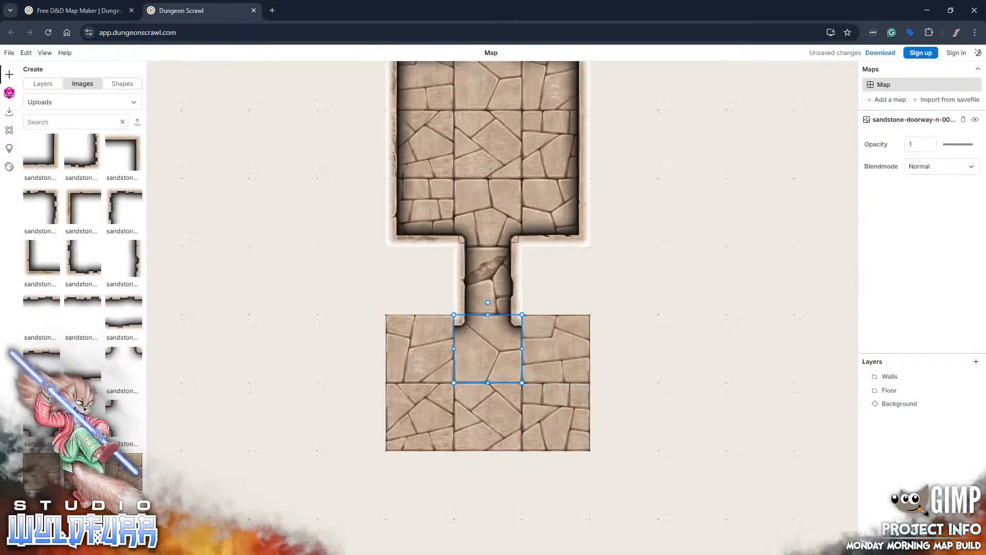
key(alt+Tab)
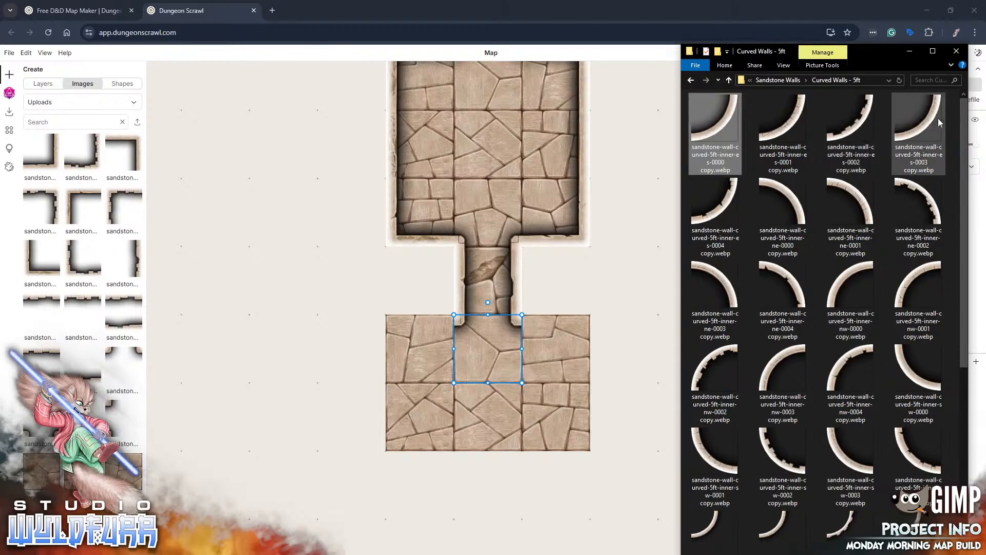
mouse_move(937, 118)
mouse_down()
mouse_move(615, 229)
mouse_move(951, 125)
mouse_up()
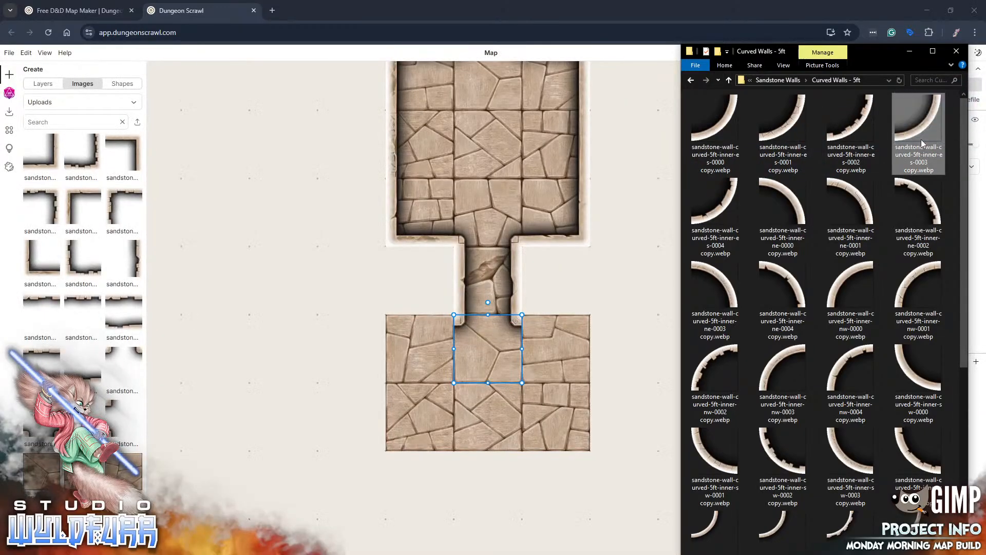
drag(796, 202, 458, 206)
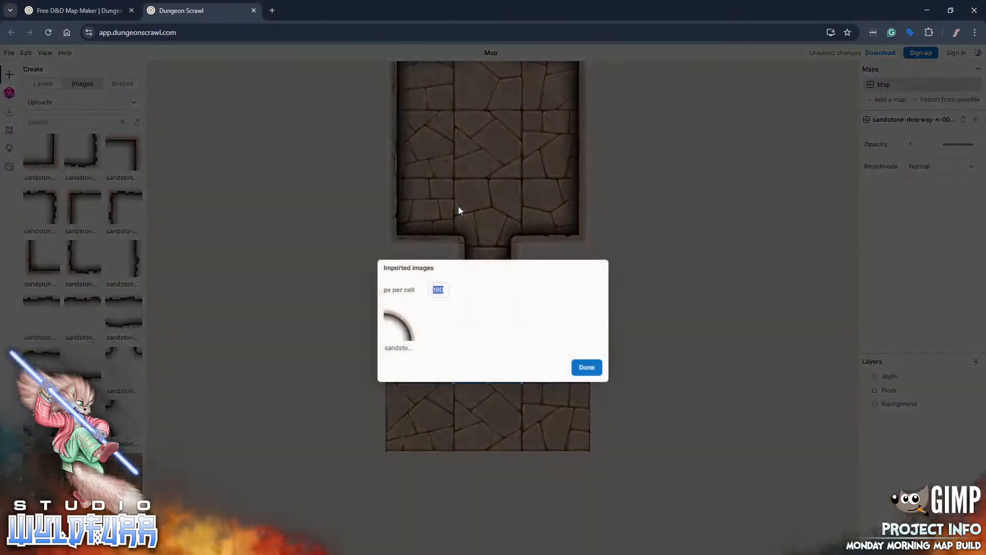
click(583, 365)
- Import sandstone-wall-curved-5ft-inner-nw-0000 and sandstone-wall-curved-5ft-inner-sw-0000 from File Explorer into the map uploads at 180 px per cell
key(alt+Tab)
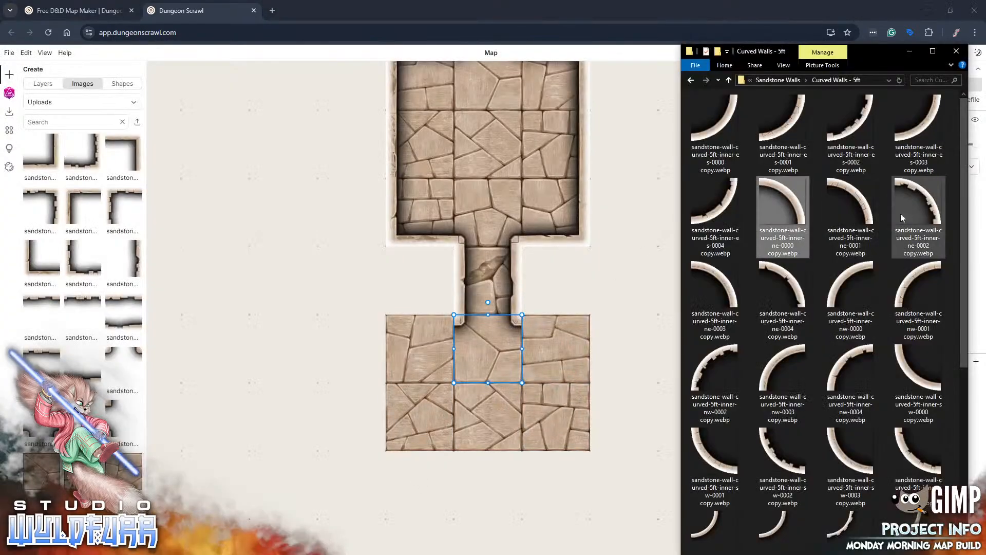
drag(844, 280, 389, 298)
click(584, 366)
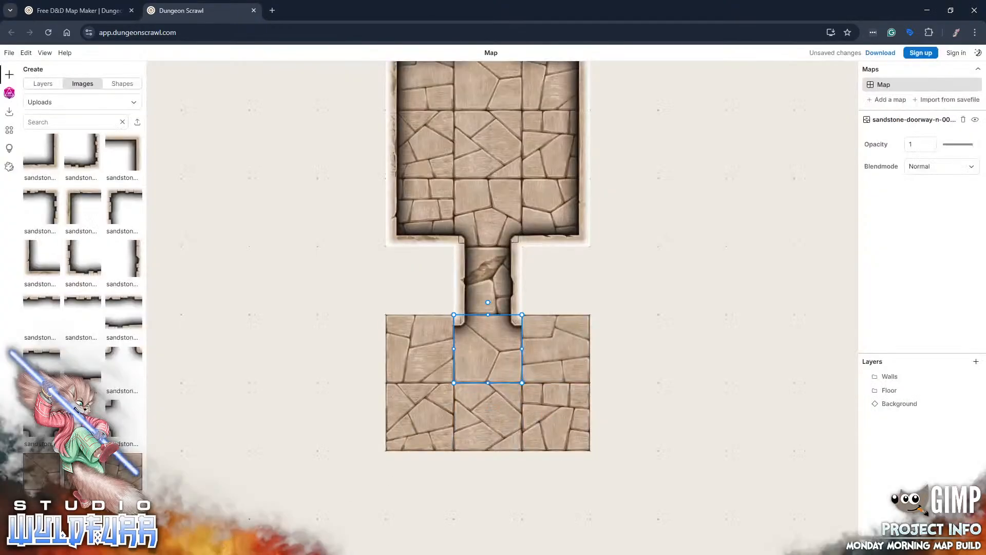
key(alt+Tab)
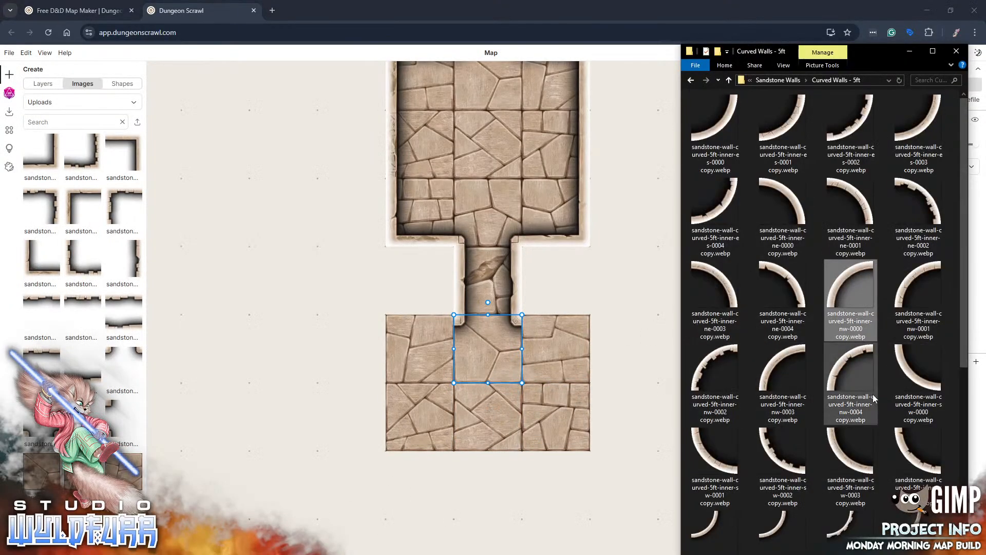
drag(919, 365, 444, 342)
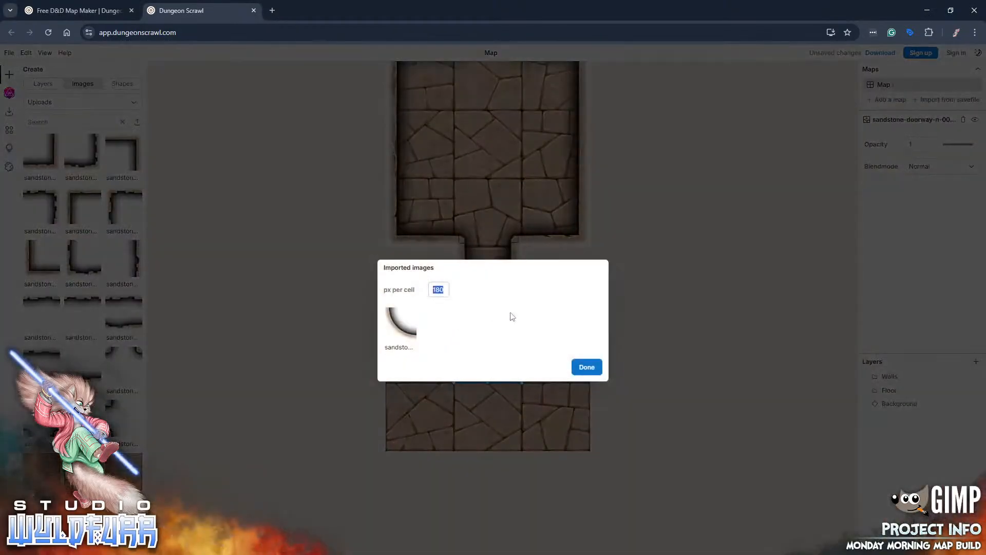
click(585, 367)
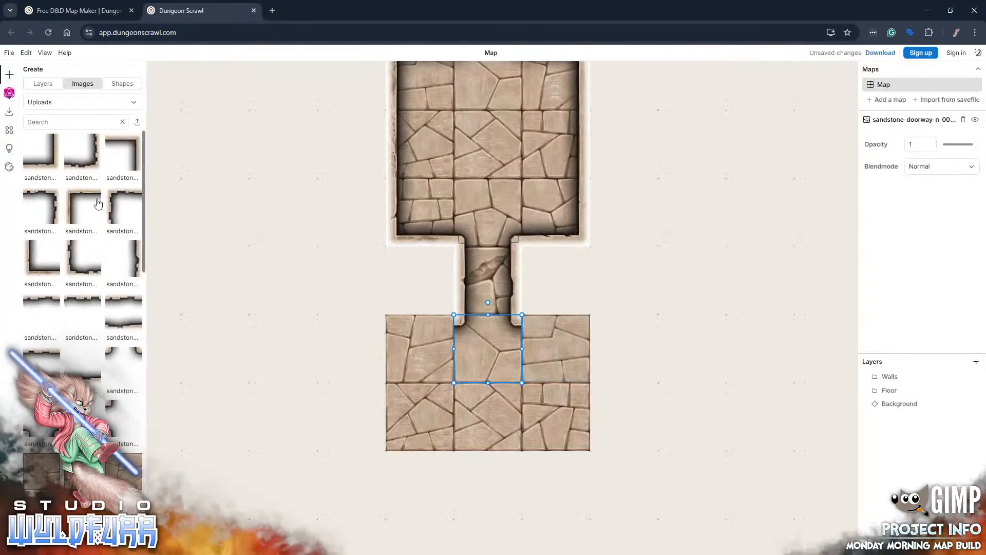
- Place the es curved wall tile over the south room's southeast cell and the ne curved wall tile over its northeast cell
scroll(77, 334, down, 10)
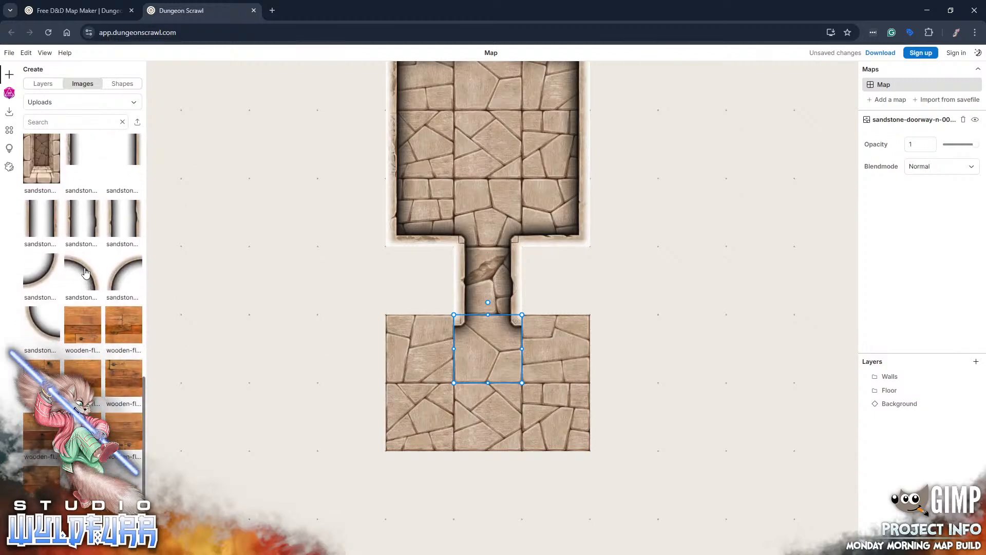
drag(42, 278, 564, 435)
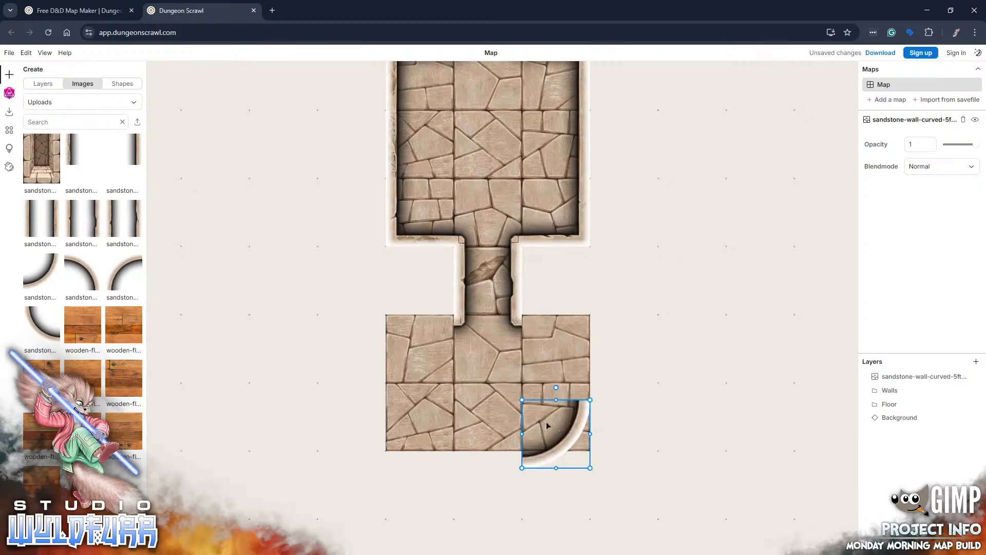
drag(88, 273, 587, 359)
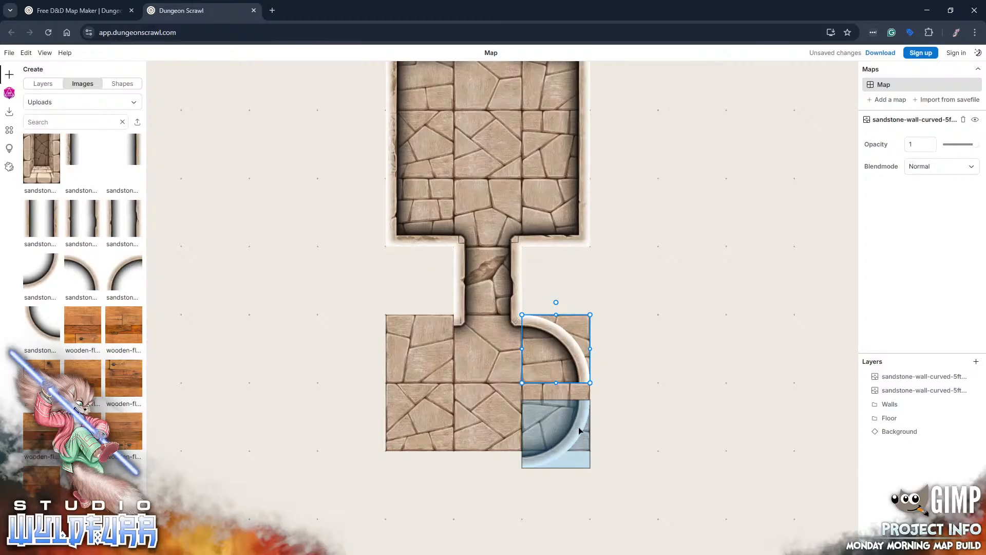
mouse_move(579, 430)
mouse_down()
mouse_move(573, 436)
mouse_move(578, 420)
mouse_up()
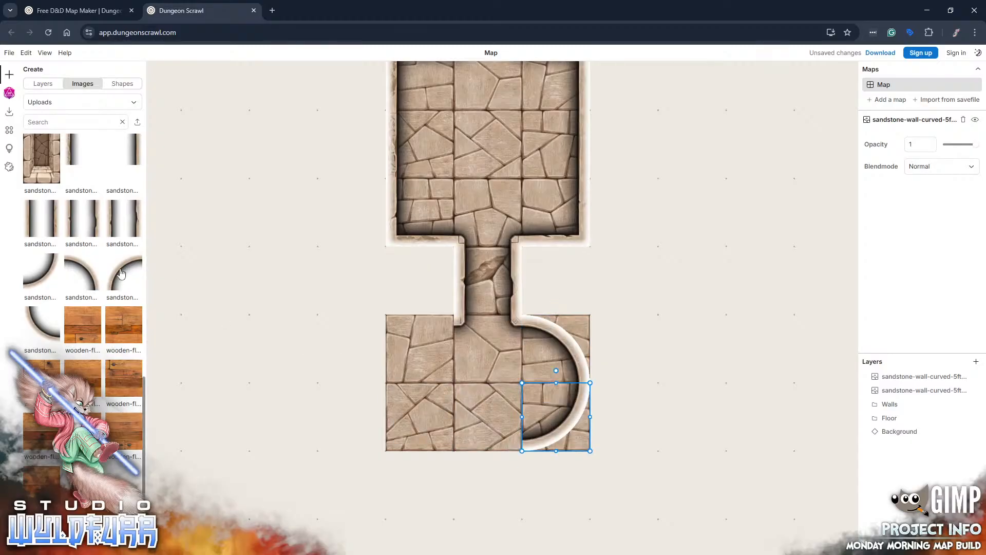
- Place the nw curved wall tile over the south room's northwest cell and the sw curved wall tile over its southwest cell
drag(122, 274, 396, 348)
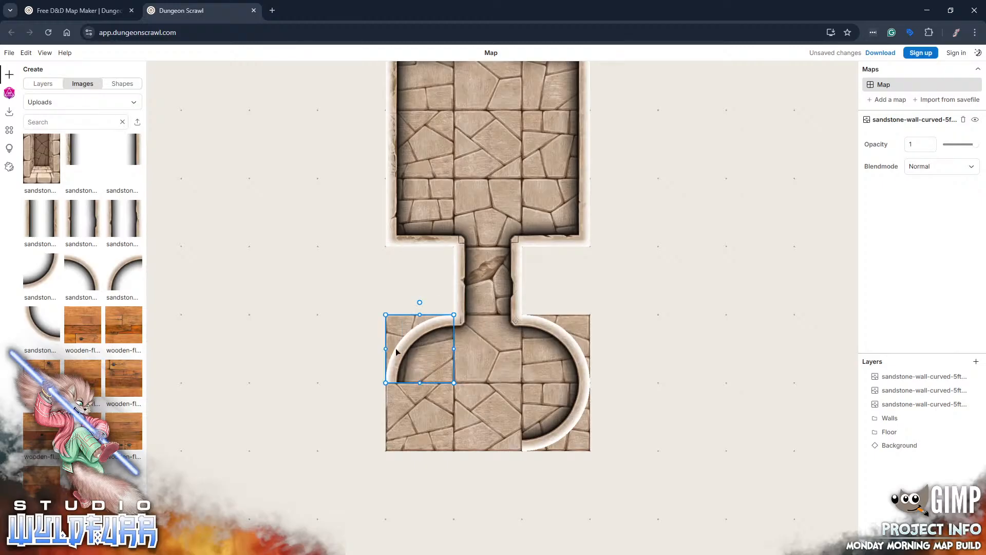
click(41, 325)
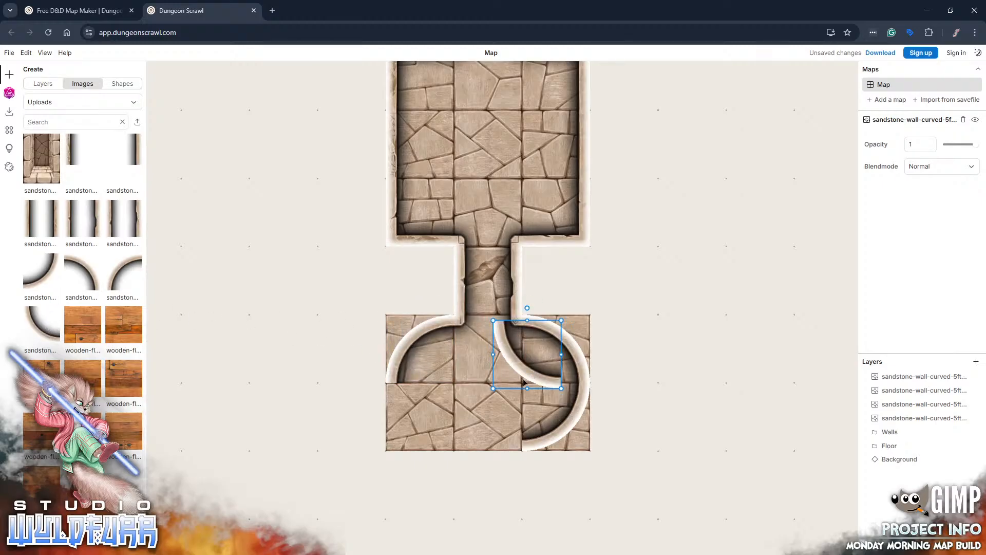
drag(524, 382, 430, 452)
drag(424, 443, 425, 436)
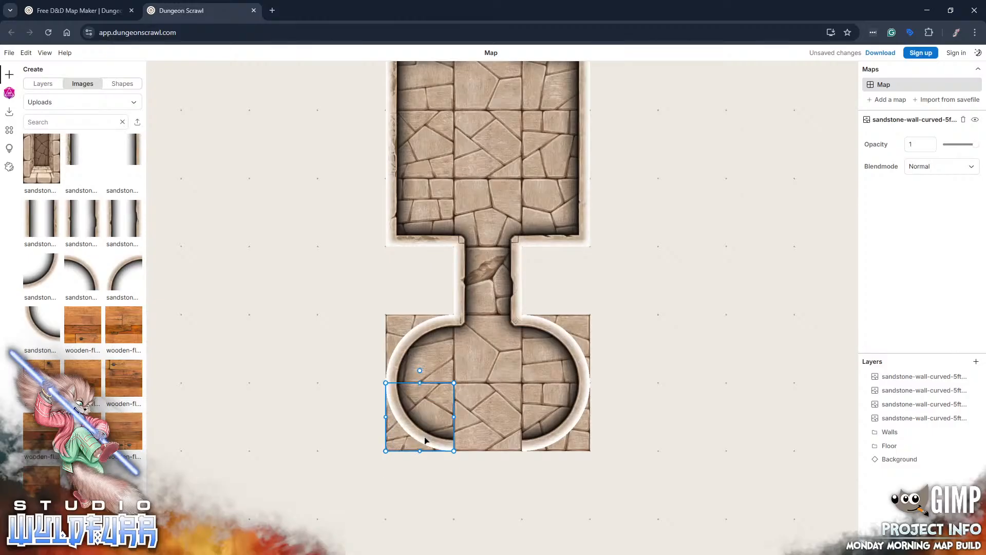
- Switch to File Explorer, return to the Sandstone Walls folder and import sandstone-smooth-s-0007 into the map uploads at 180 px per cell
scroll(72, 317, up, 15)
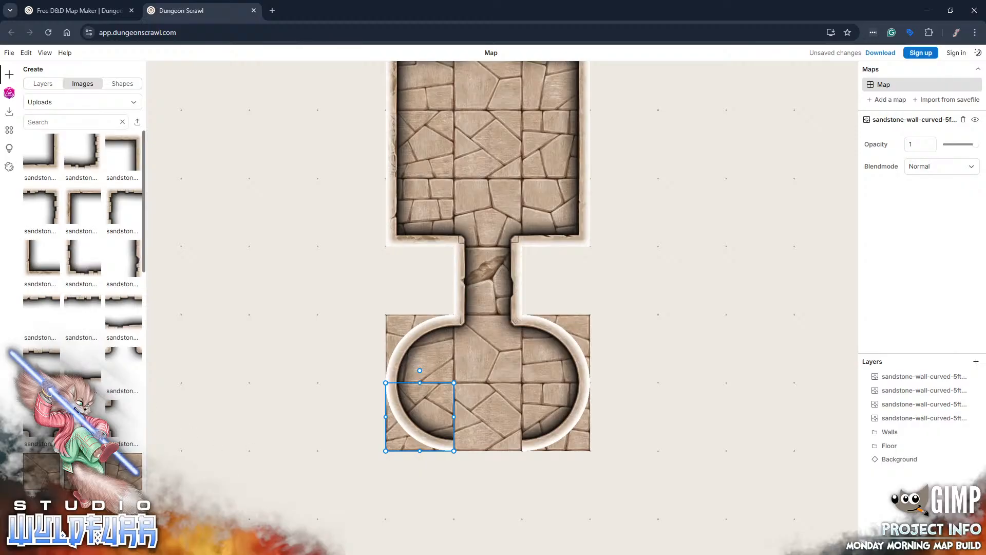
key(alt+Tab)
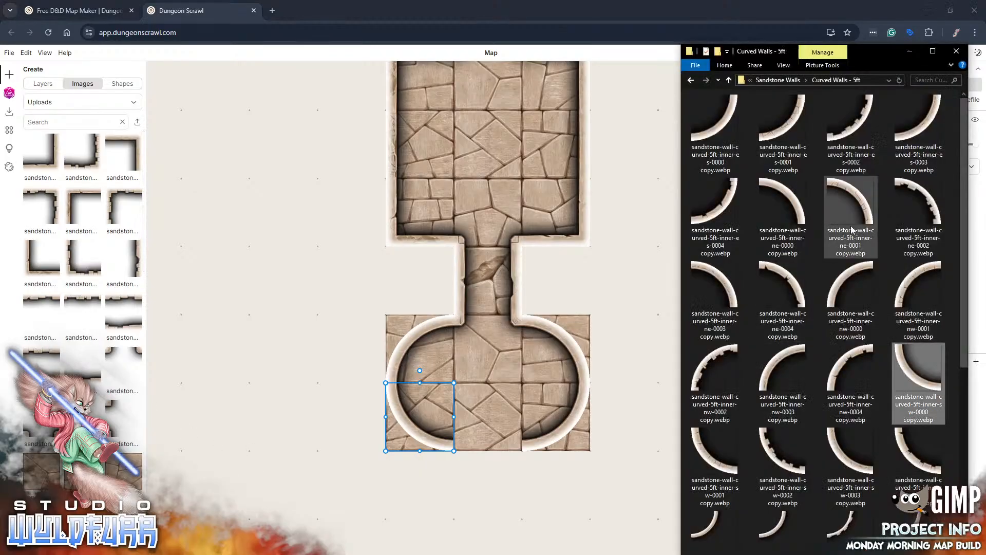
click(790, 81)
scroll(816, 417, down, 10)
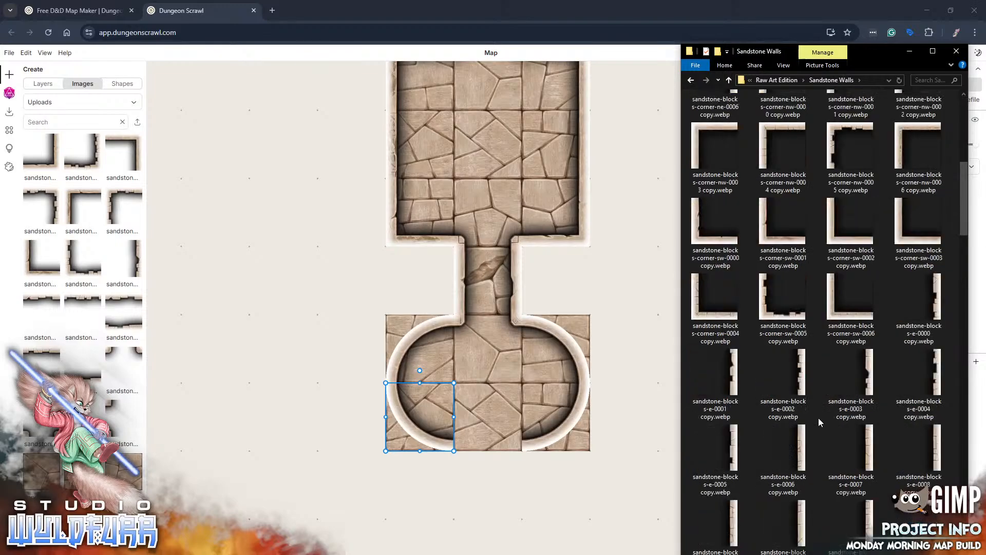
scroll(818, 418, down, 3)
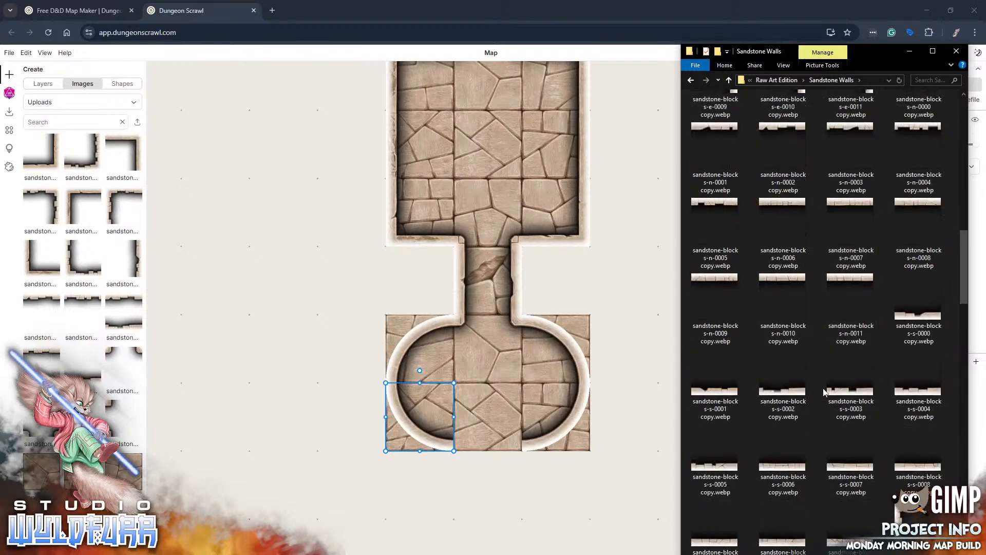
scroll(823, 387, down, 9)
scroll(815, 428, down, 3)
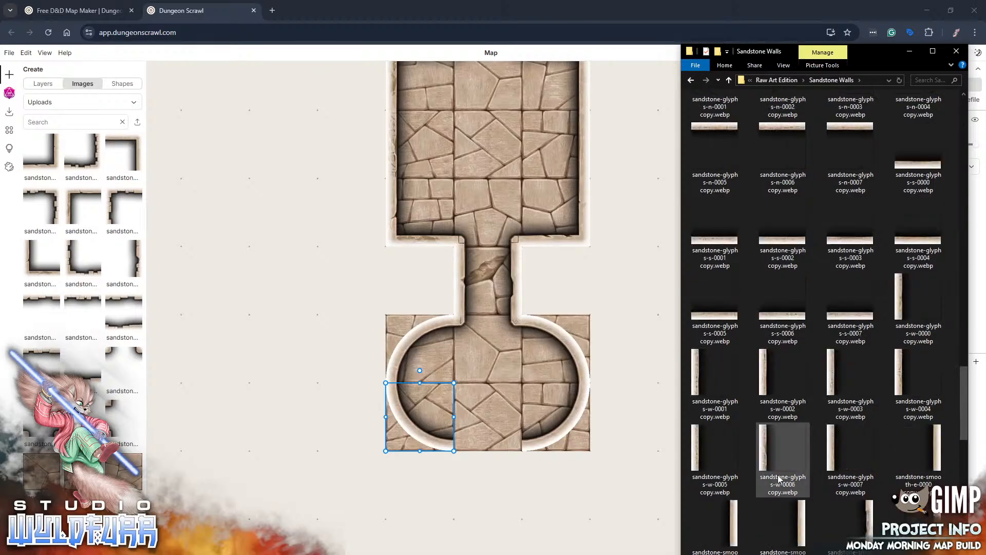
scroll(795, 460, down, 8)
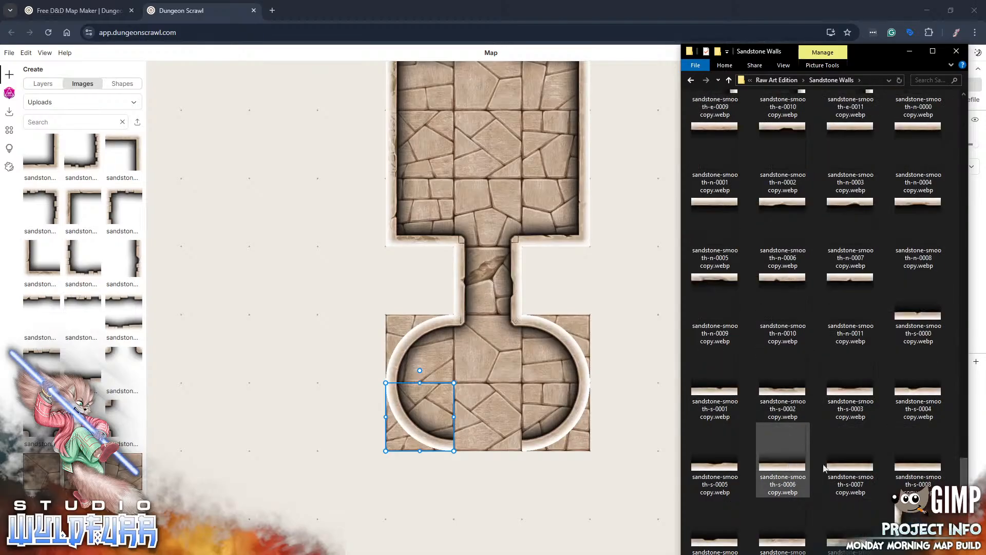
drag(848, 465, 151, 317)
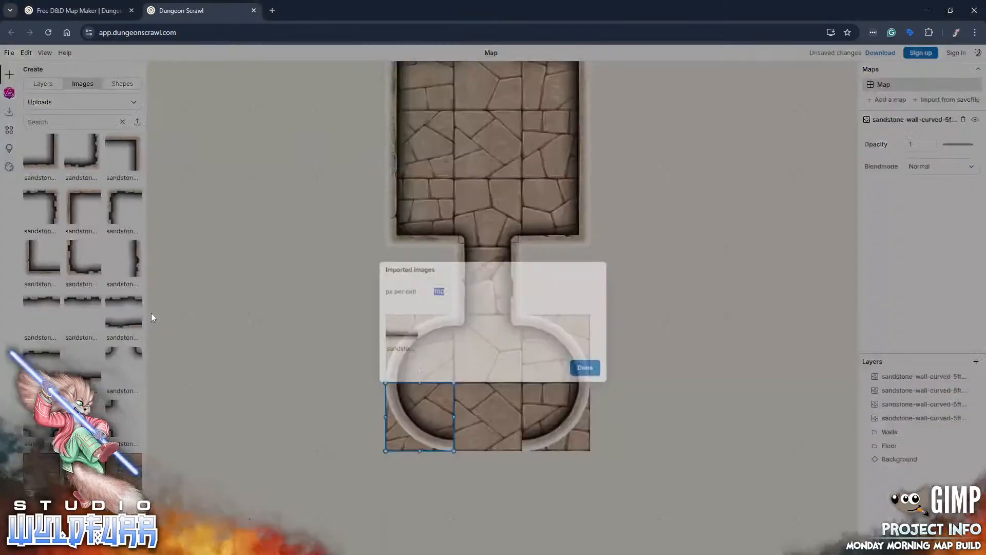
click(585, 367)
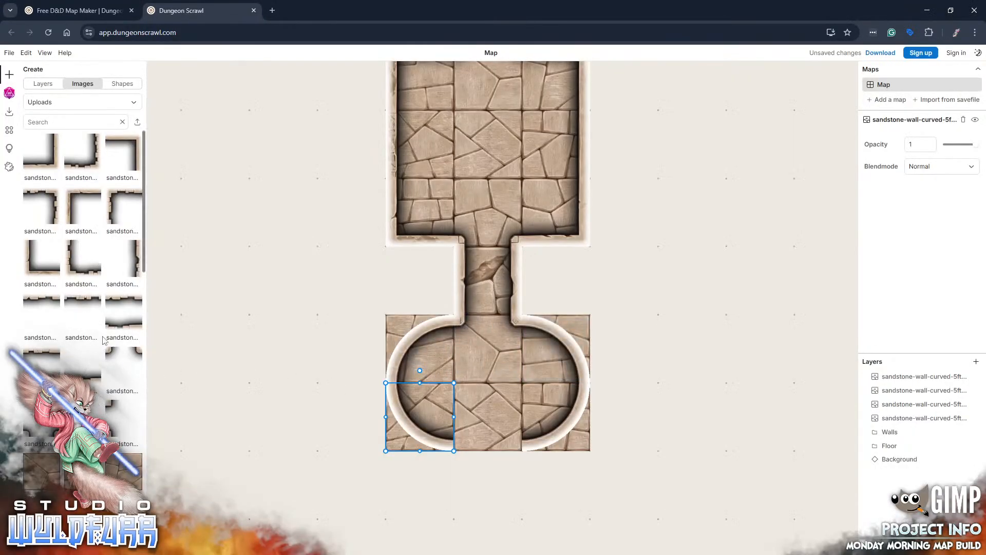
- Place the sandstone-smooth-s-0007 wall over the south room's bottom middle cell, between the two curved corners
scroll(103, 341, down, 10)
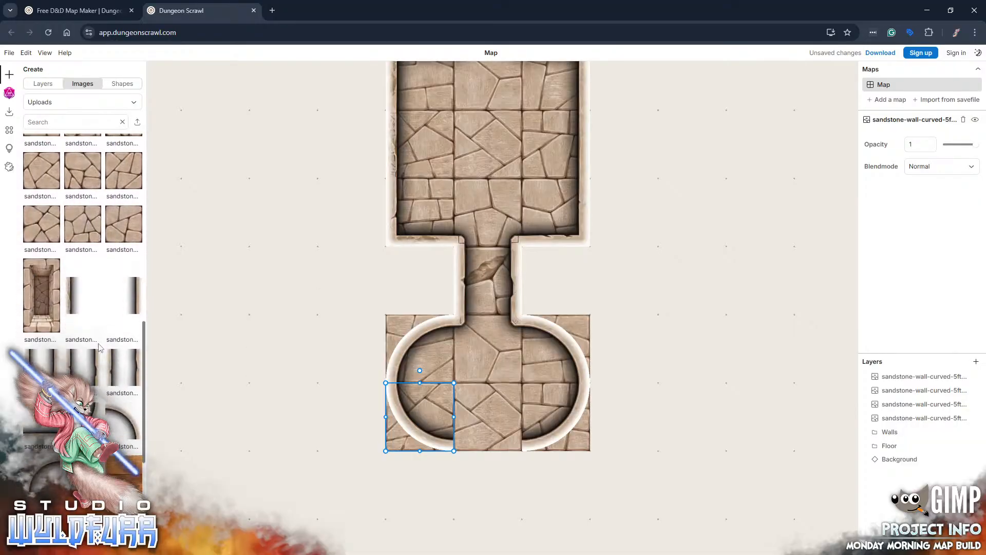
scroll(99, 349, down, 2)
click(37, 333)
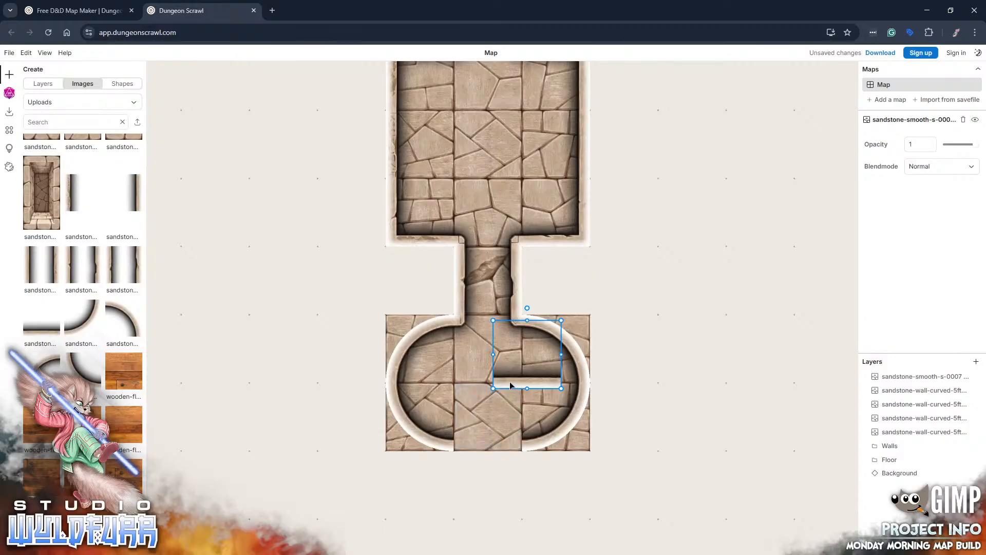
drag(510, 385, 466, 447)
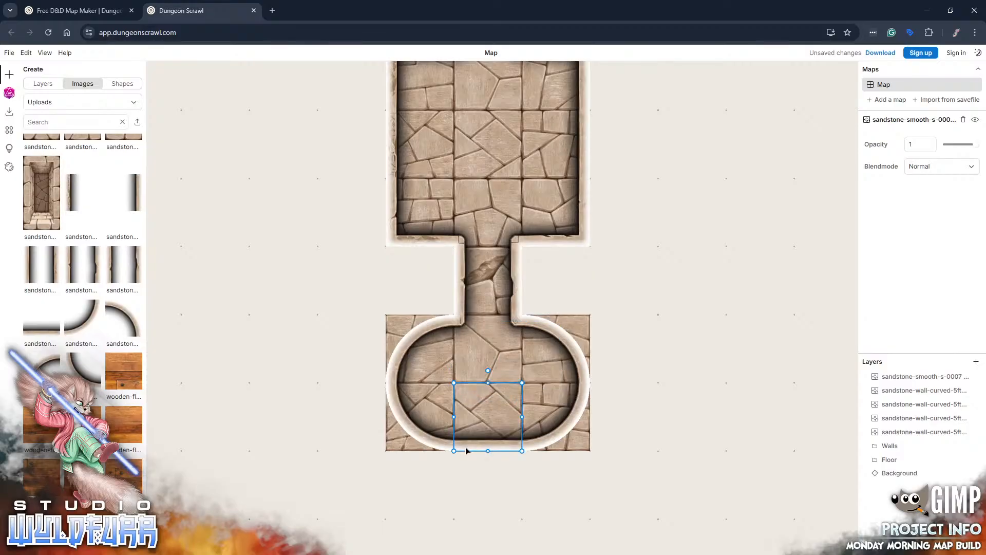
click(301, 400)
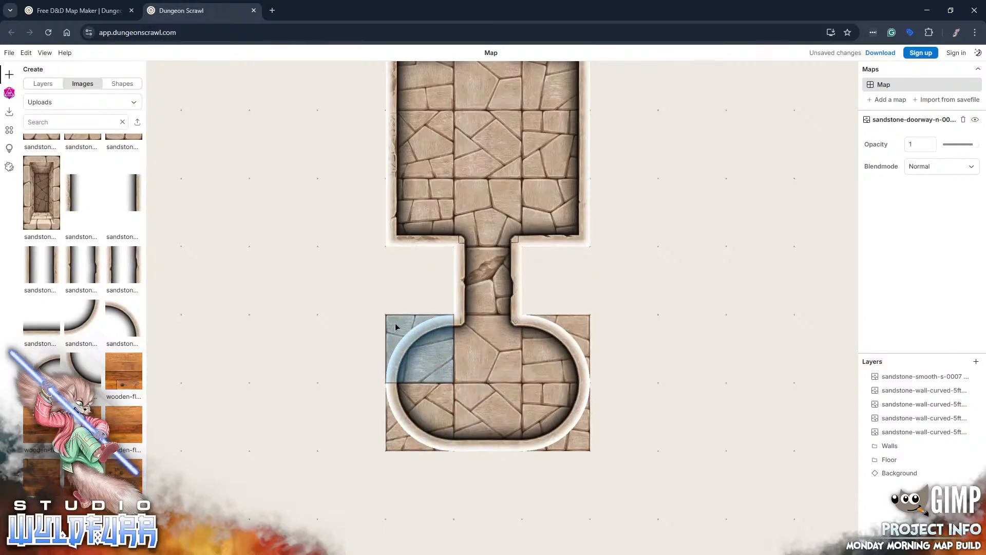
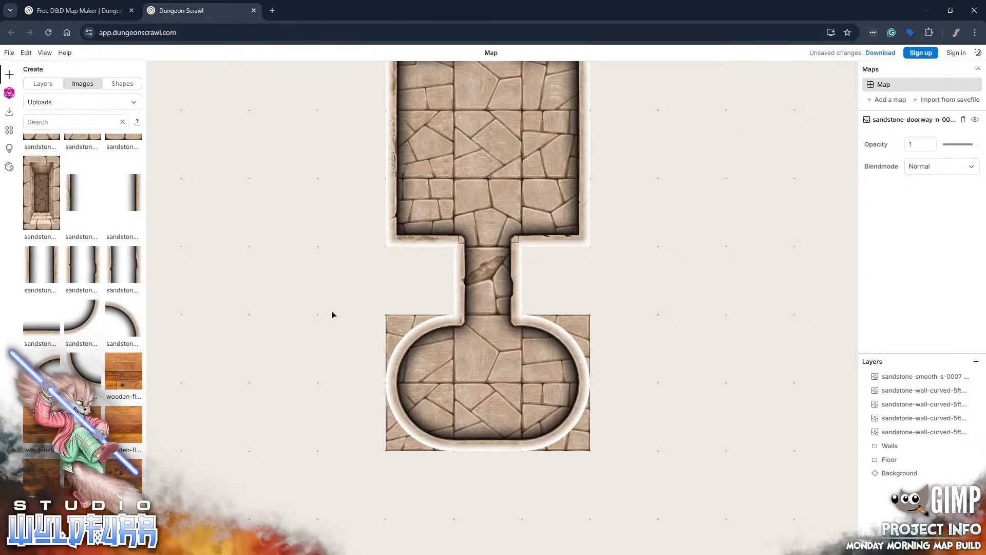
- Move the four curved wall layers and the sandstone-smooth-s-0007 layer into the Walls folder
click(895, 434)
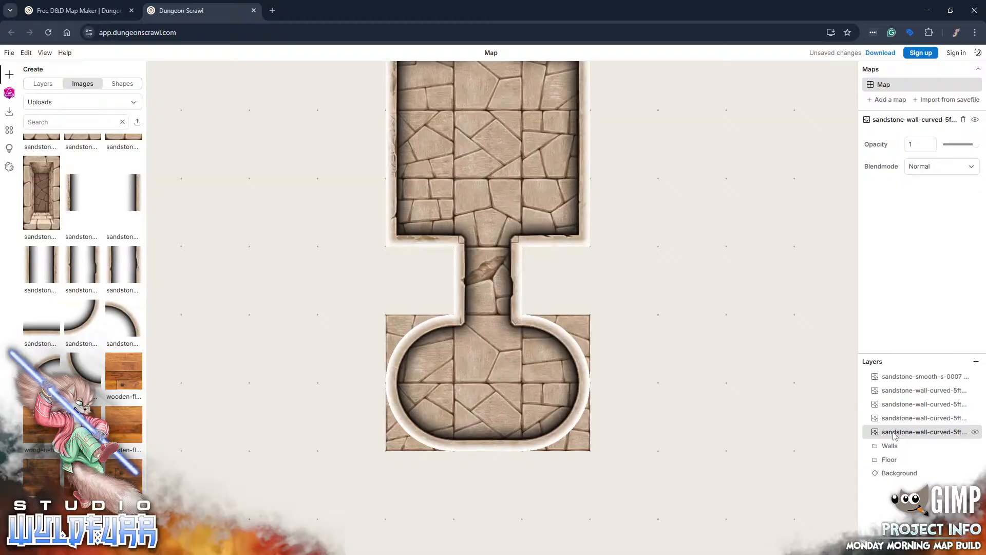
click(974, 432)
click(975, 432)
mouse_move(903, 436)
mouse_down()
mouse_move(868, 444)
mouse_move(891, 434)
mouse_up()
drag(943, 409, 890, 390)
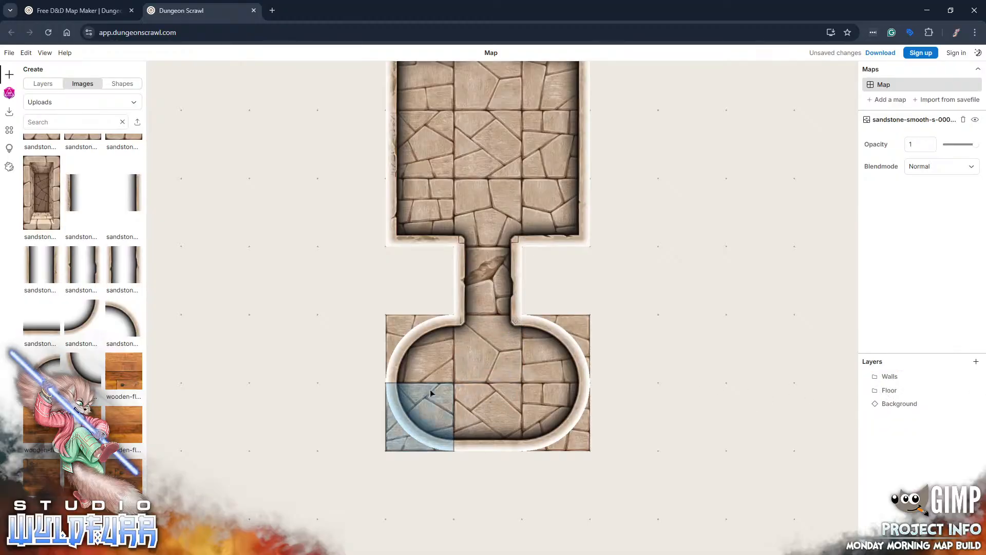
drag(321, 281, 464, 411)
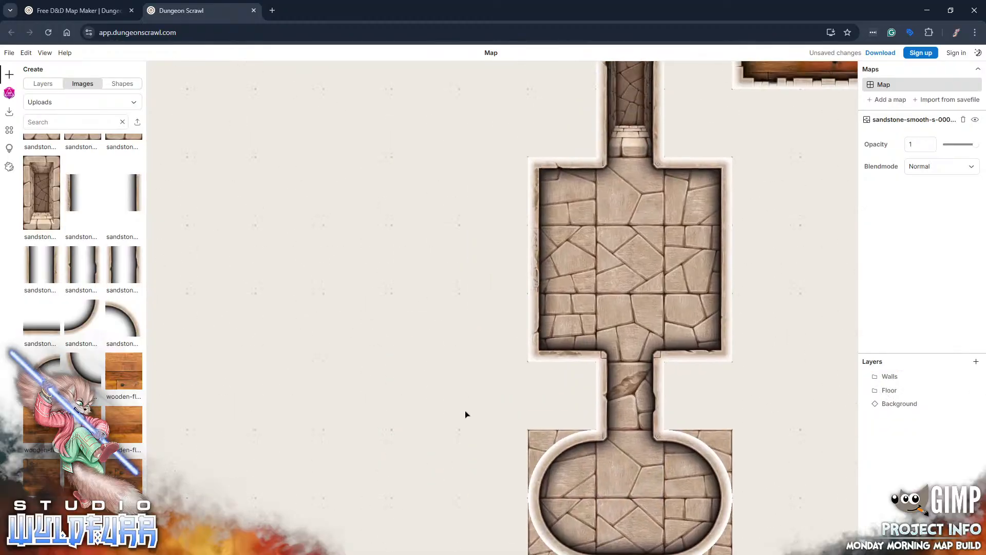
drag(428, 329, 439, 429)
drag(381, 347, 446, 411)
drag(434, 364, 496, 426)
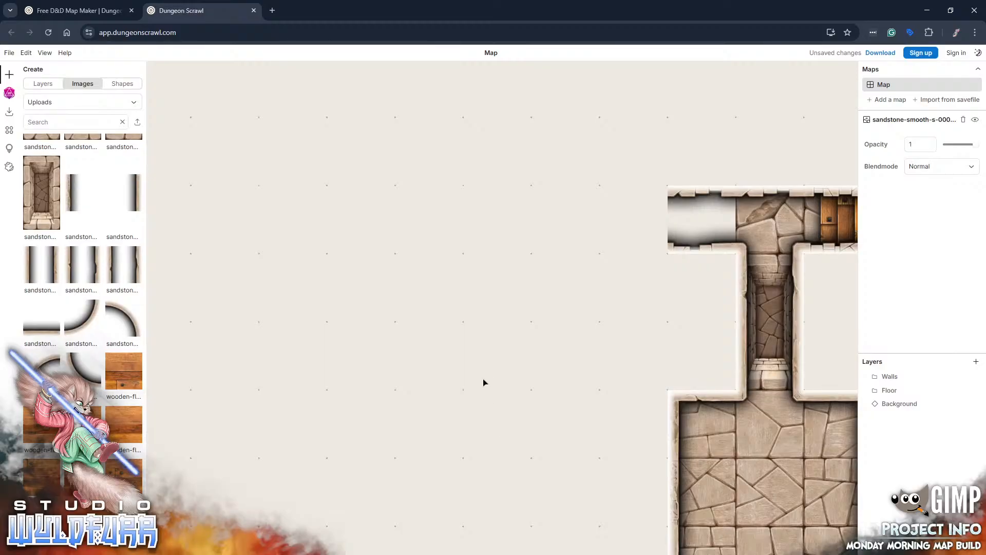
drag(527, 337, 469, 393)
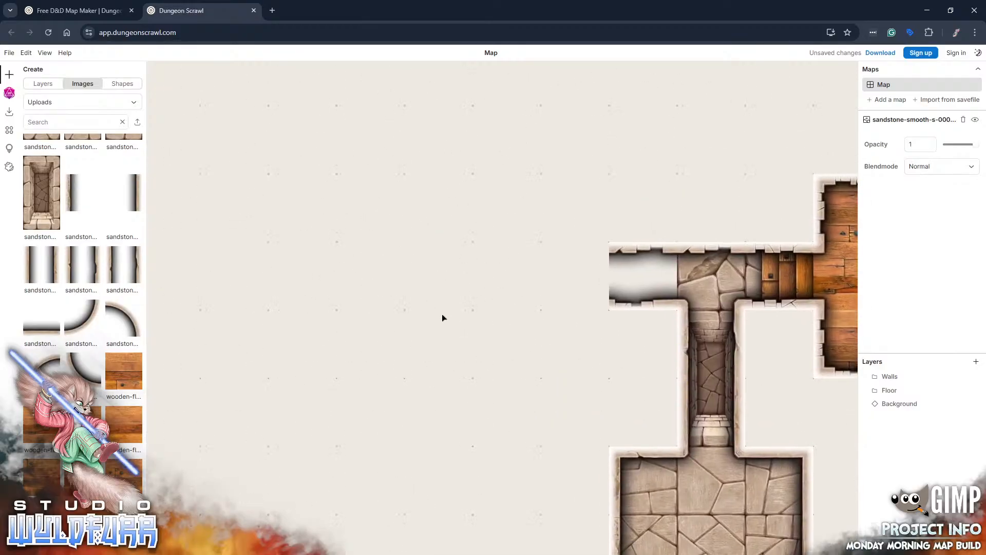
drag(543, 450, 449, 198)
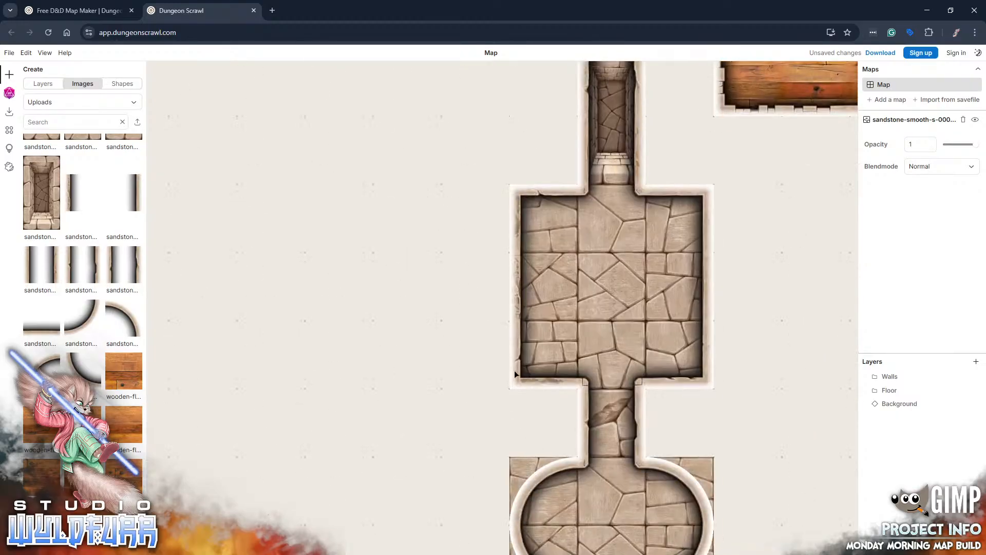
- Switch to File Explorer, open the Sandstone Columns folder and import sandstone-wall-column-n-0000 into the map uploads at 180 px per cell
drag(548, 368, 461, 485)
drag(412, 226, 522, 386)
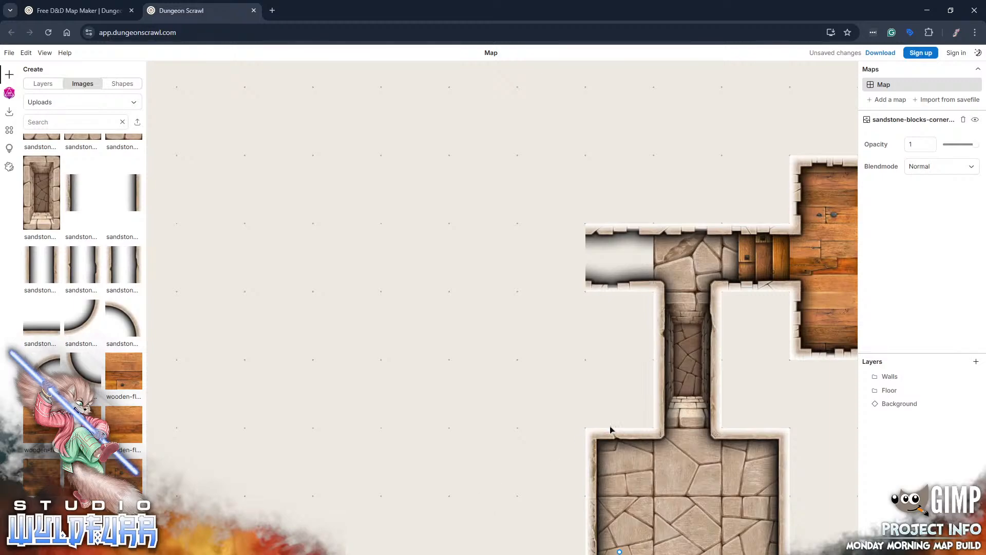
key(alt+Tab)
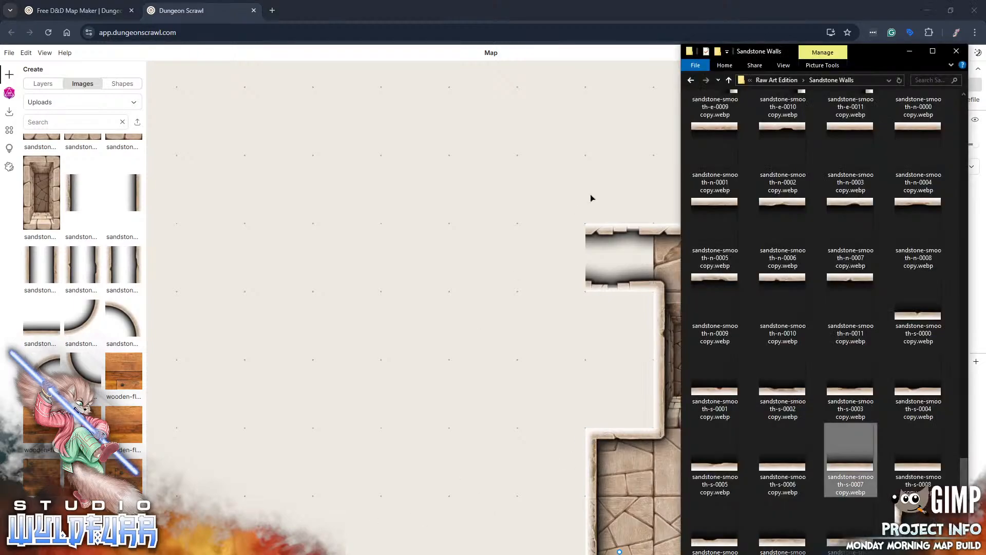
click(783, 79)
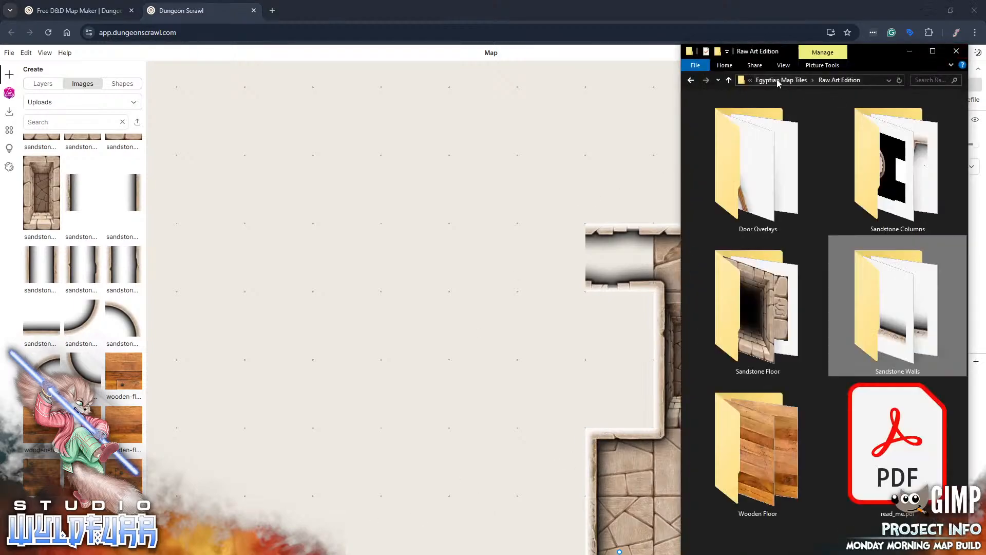
click(914, 190)
key(Return)
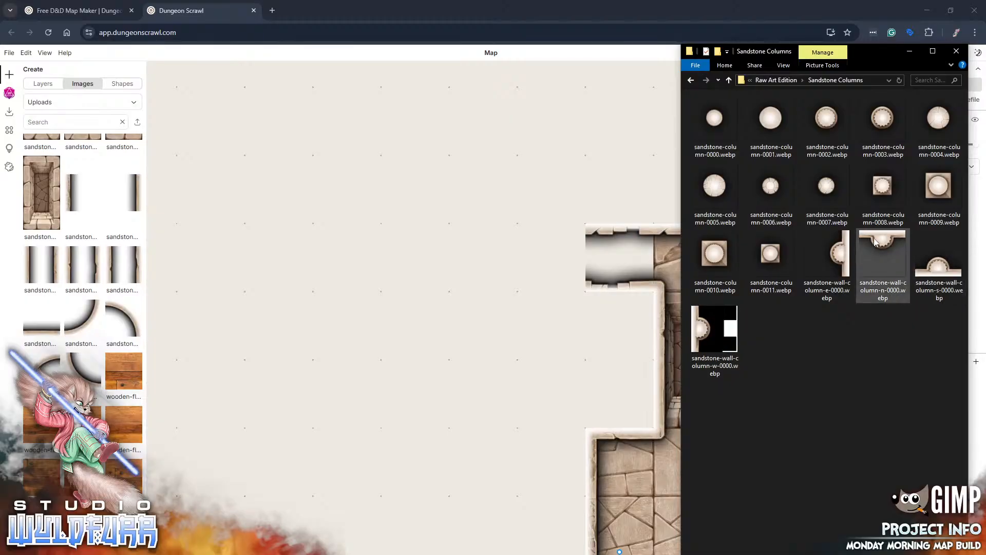
drag(876, 242, 448, 242)
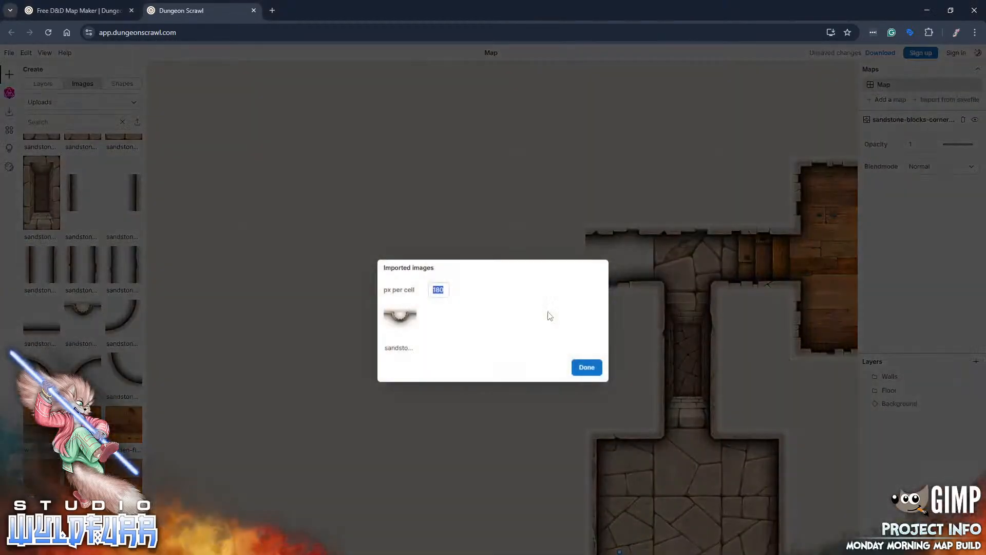
click(586, 367)
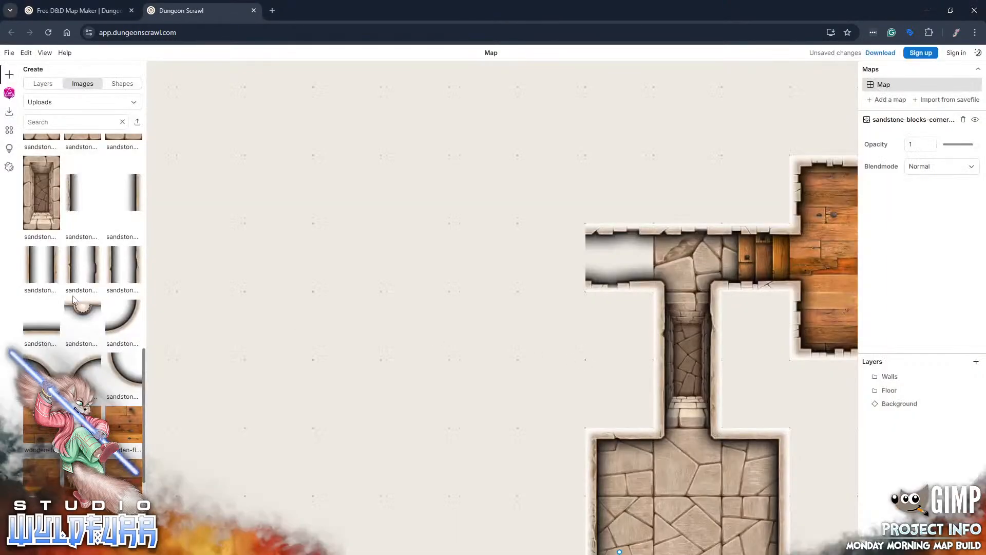
- Place three sandstone-wall-column-n-0000 tiles side by side west of the corridor, one grid row above it, as a new room's north wall
click(84, 314)
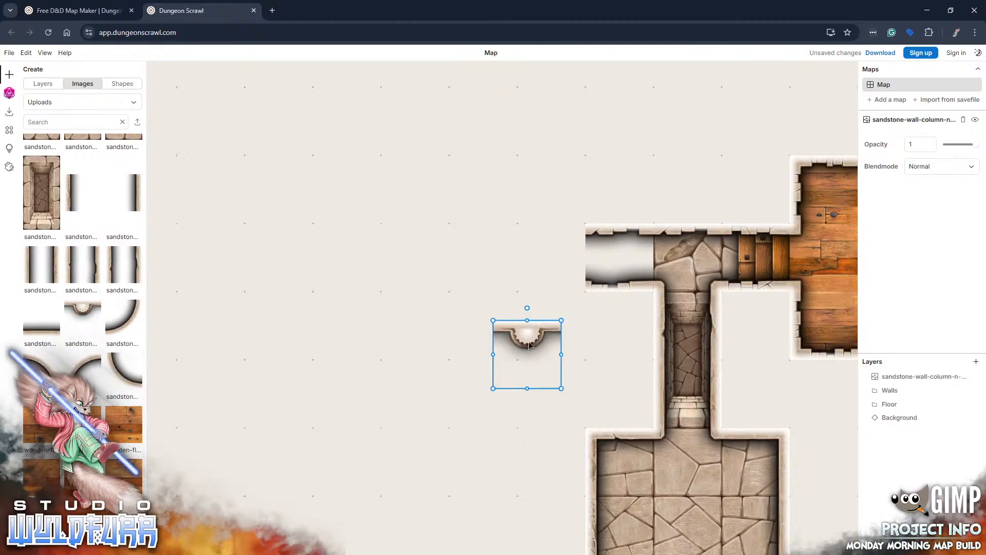
drag(529, 345, 483, 177)
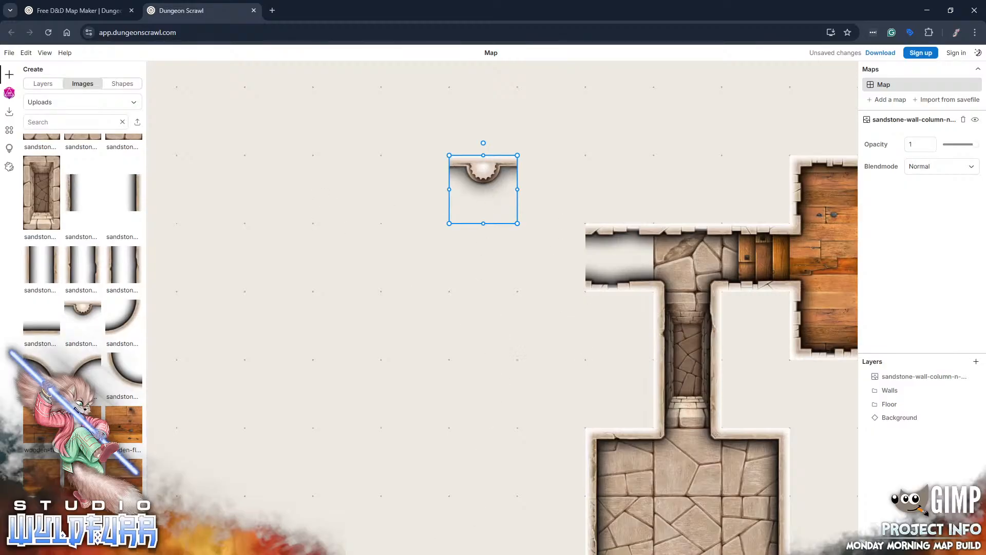
key(alt+Tab)
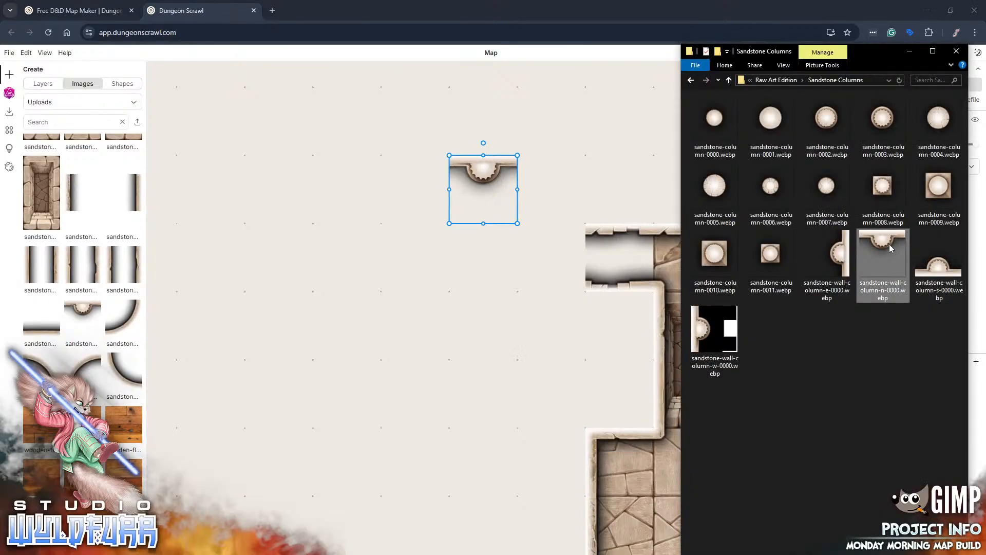
drag(82, 315, 417, 180)
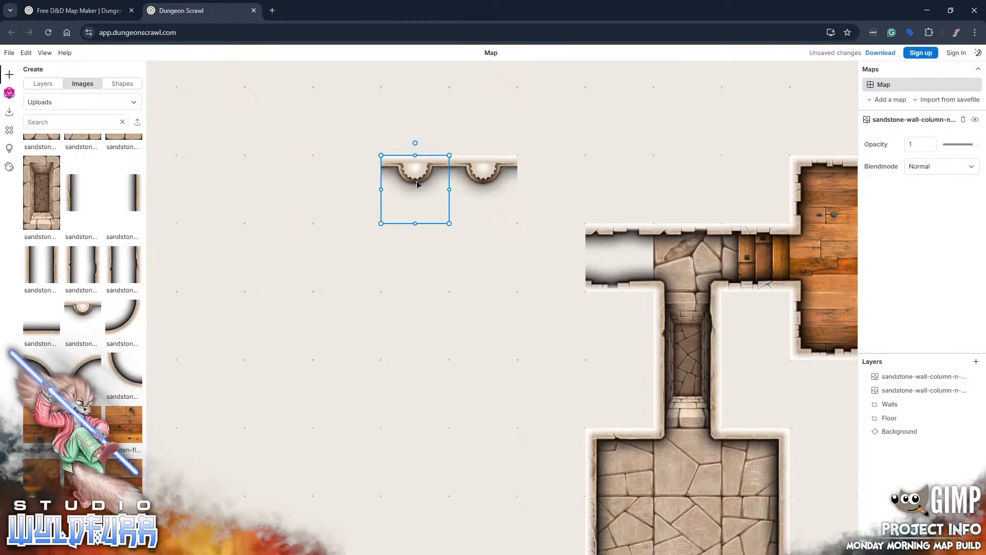
click(94, 310)
drag(527, 354, 343, 178)
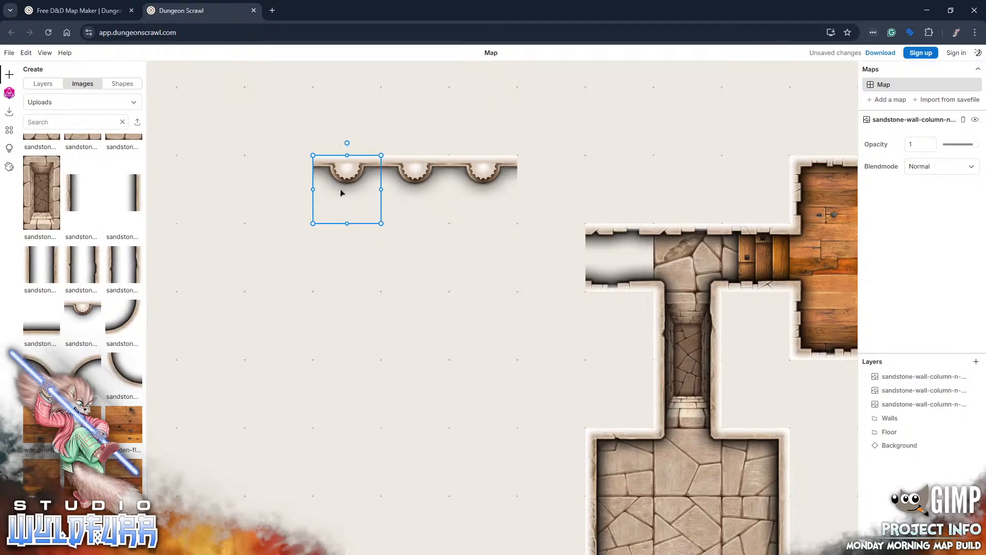
- Import sandstone-wall-column-s-0000 from the Sandstone Columns folder and place it two rows below the easternmost north wall column
key(alt+Tab)
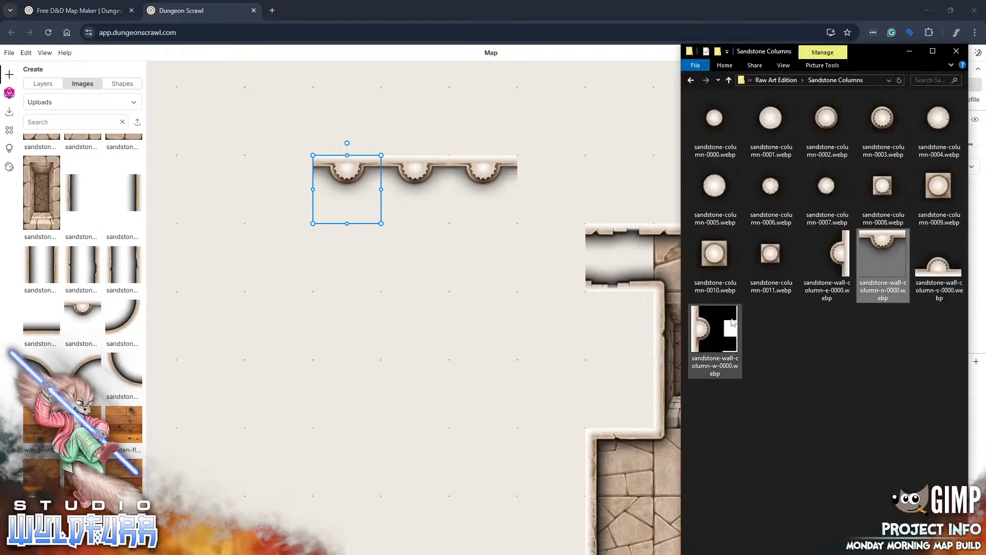
drag(935, 277, 380, 302)
click(581, 366)
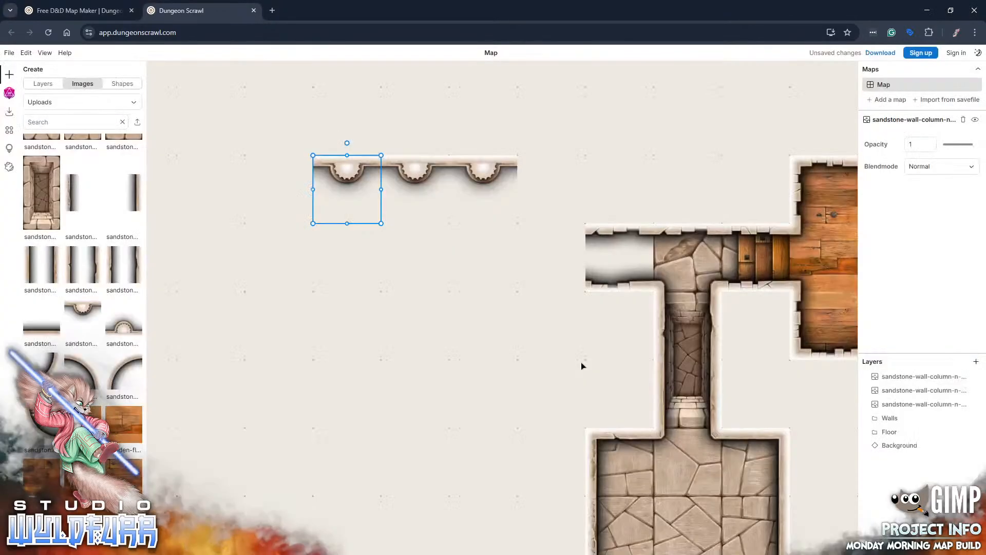
click(123, 332)
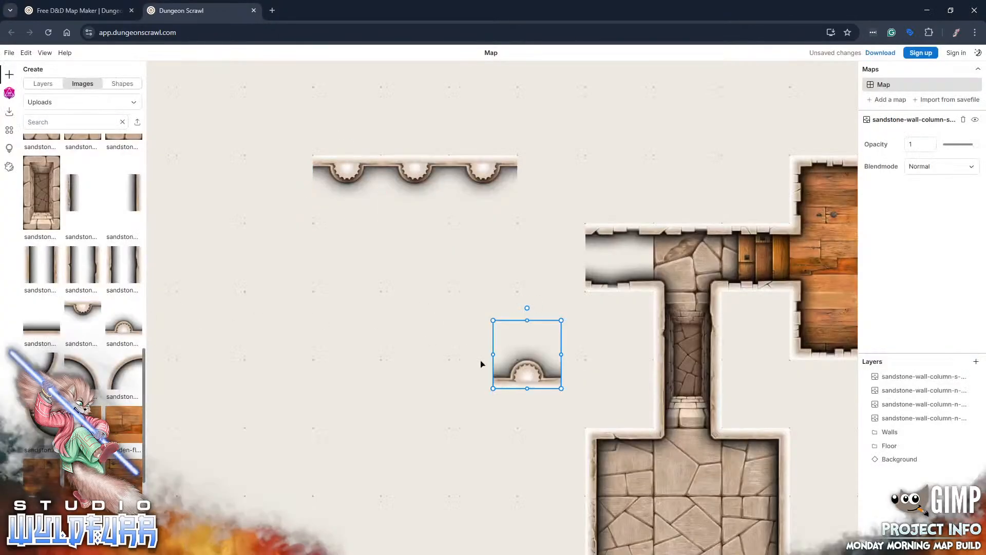
drag(529, 376, 479, 349)
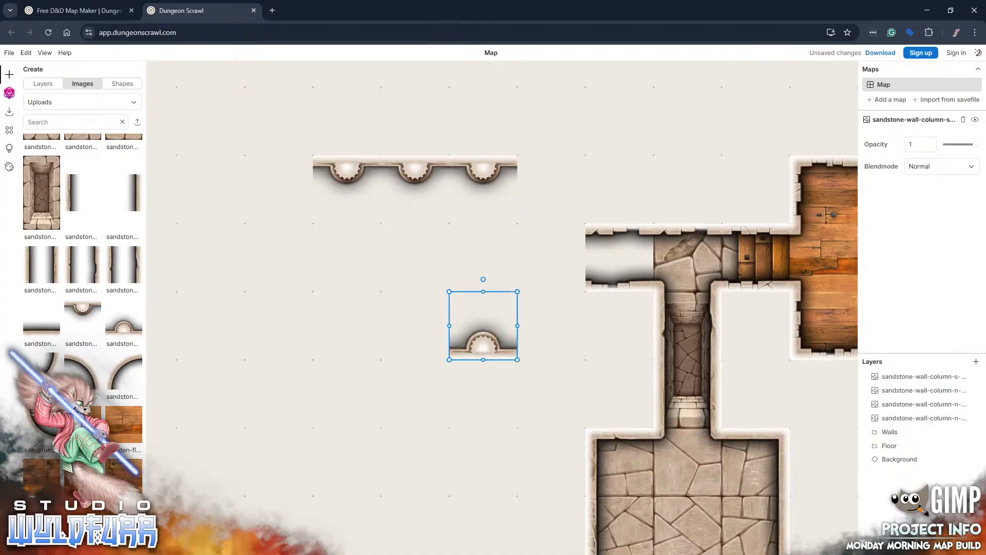
- Switch to File Explorer and import sandstone-column-0003 from the Sandstone Columns folder at 180 px per cell
key(alt+Tab)
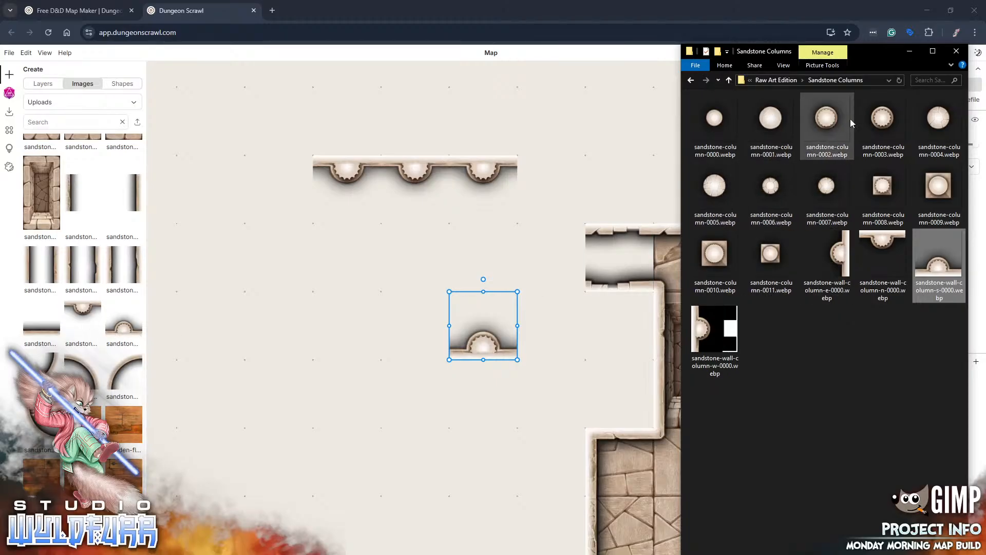
drag(882, 120, 410, 247)
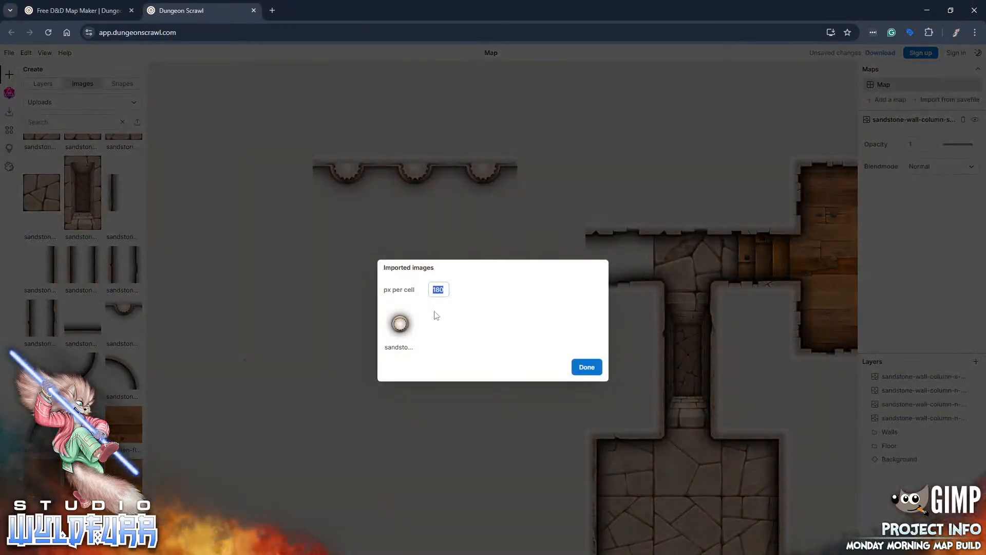
click(575, 370)
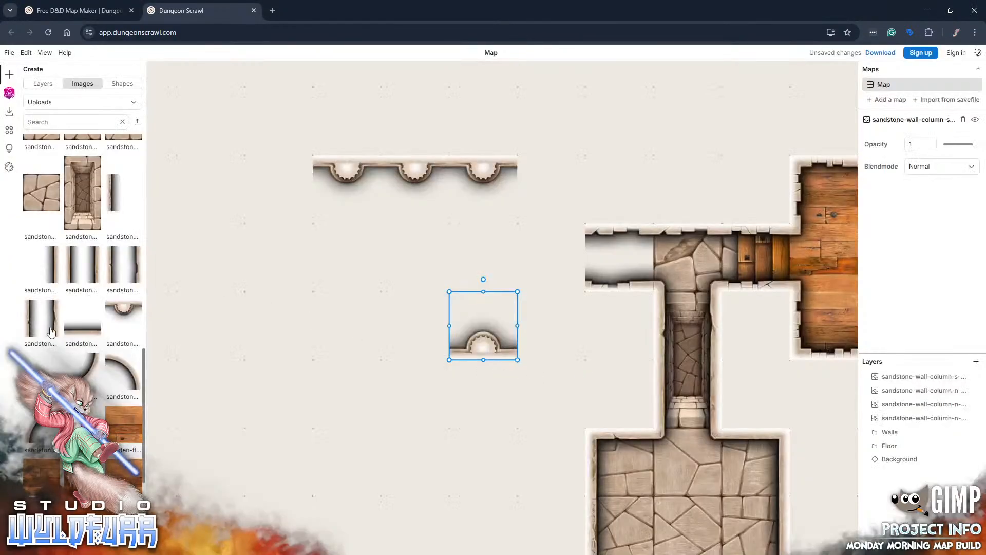
- Place three sandstone-column-0003 columns side by side in the row directly beneath the three north wall columns
scroll(88, 362, down, 2)
scroll(89, 362, up, 15)
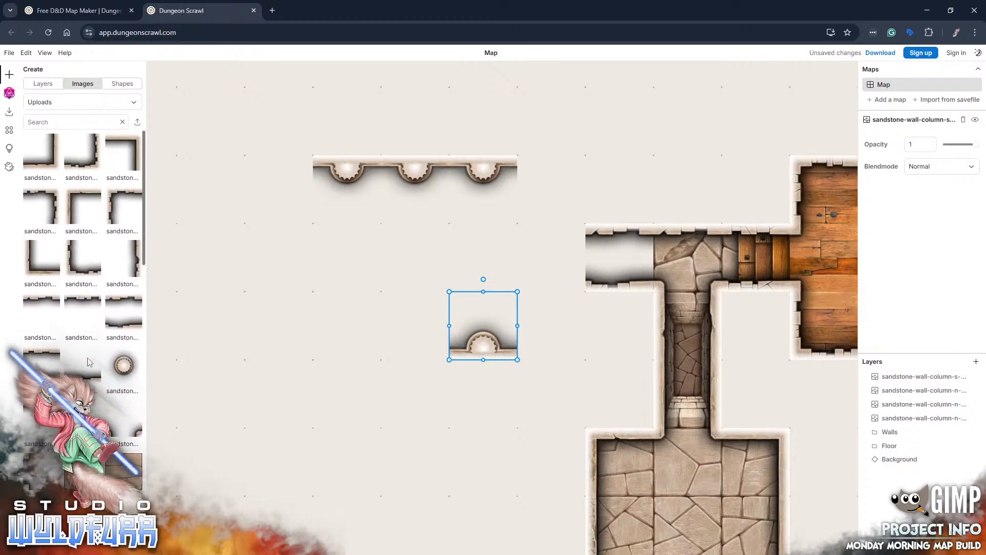
click(131, 378)
drag(500, 354, 483, 261)
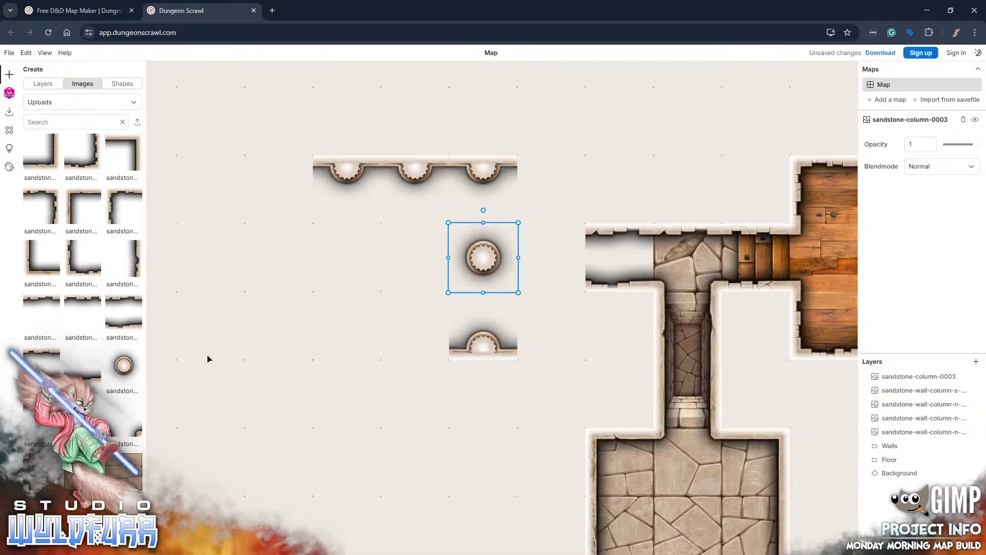
click(126, 375)
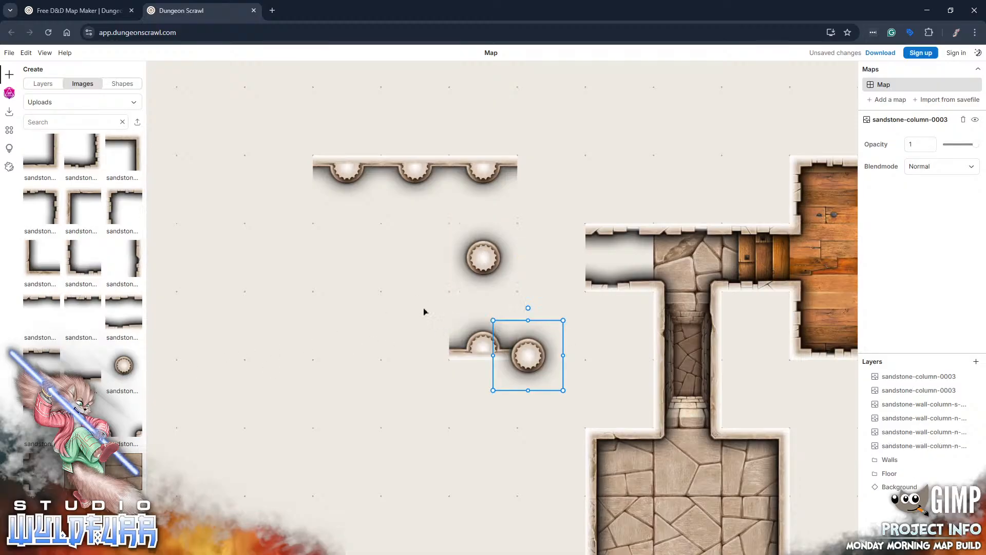
drag(424, 311, 415, 266)
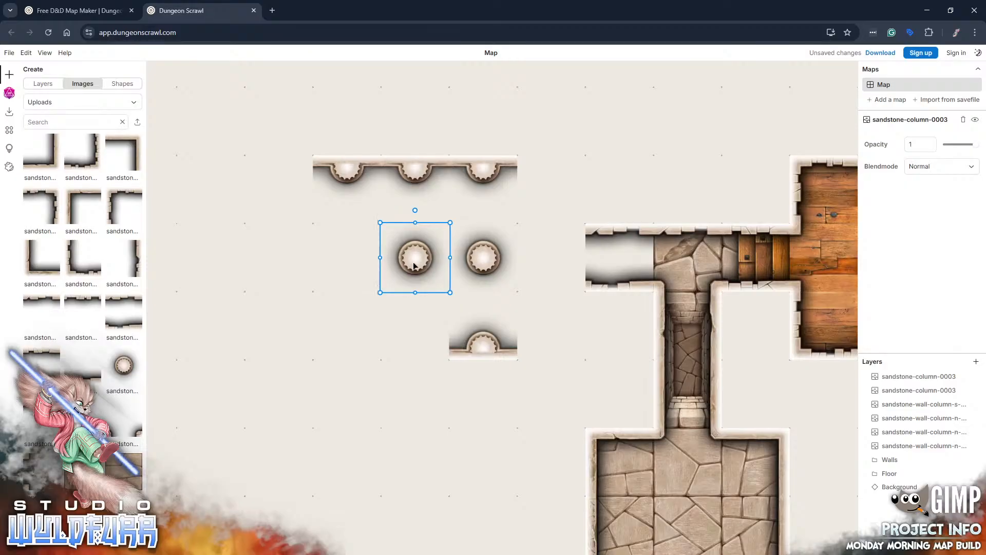
click(124, 365)
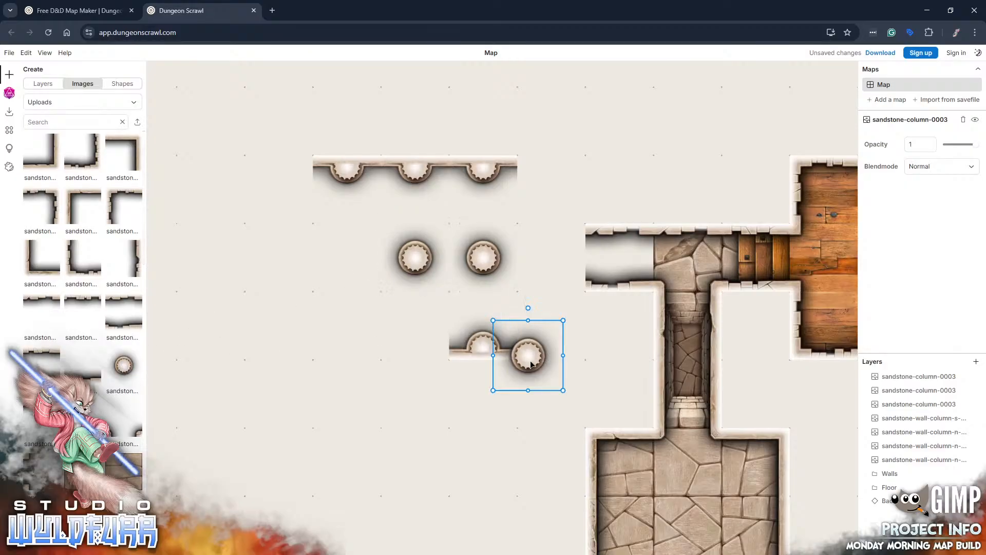
drag(532, 363, 353, 265)
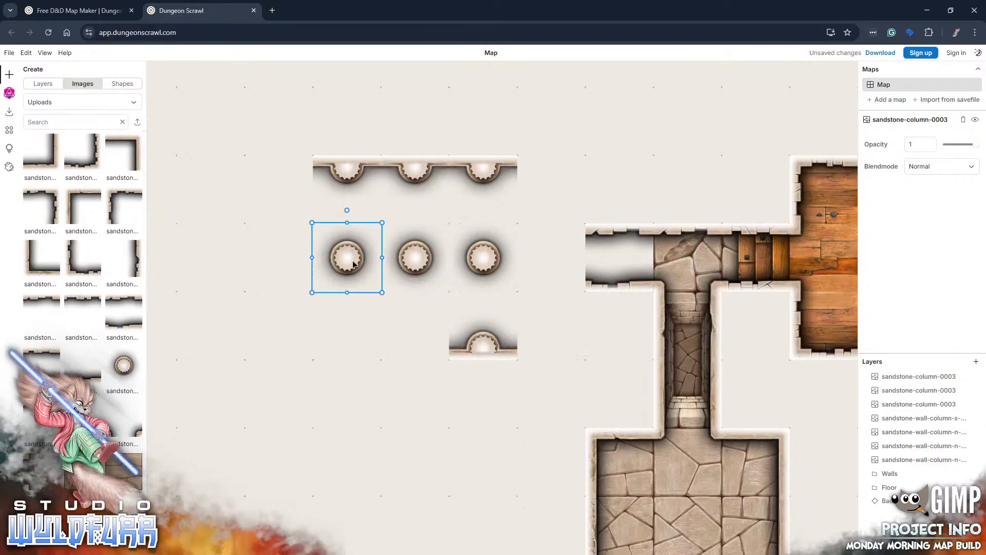
- Place two more sandstone-wall-column-s-0000 tiles west of the existing one to complete the three-cell south wall
scroll(82, 257, down, 10)
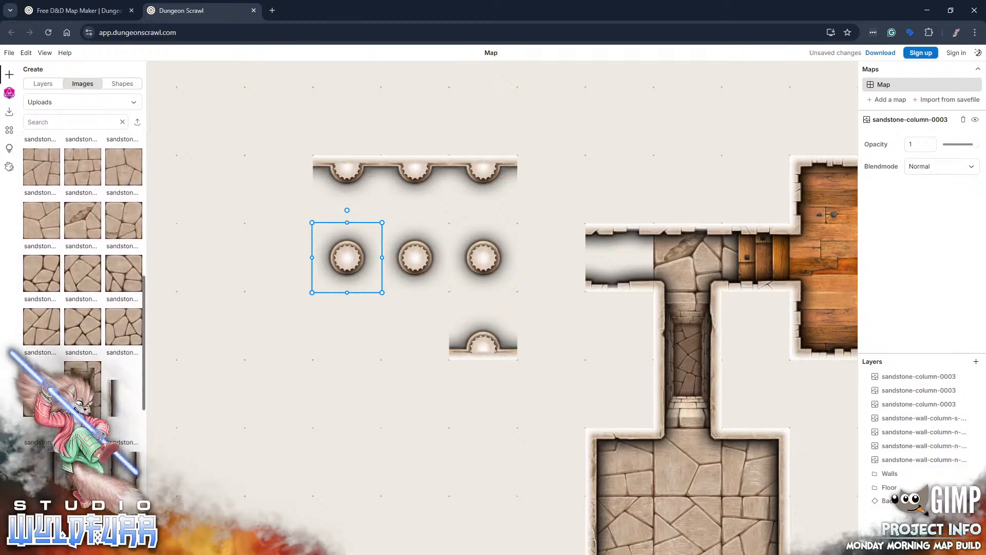
scroll(41, 334, down, 3)
click(36, 333)
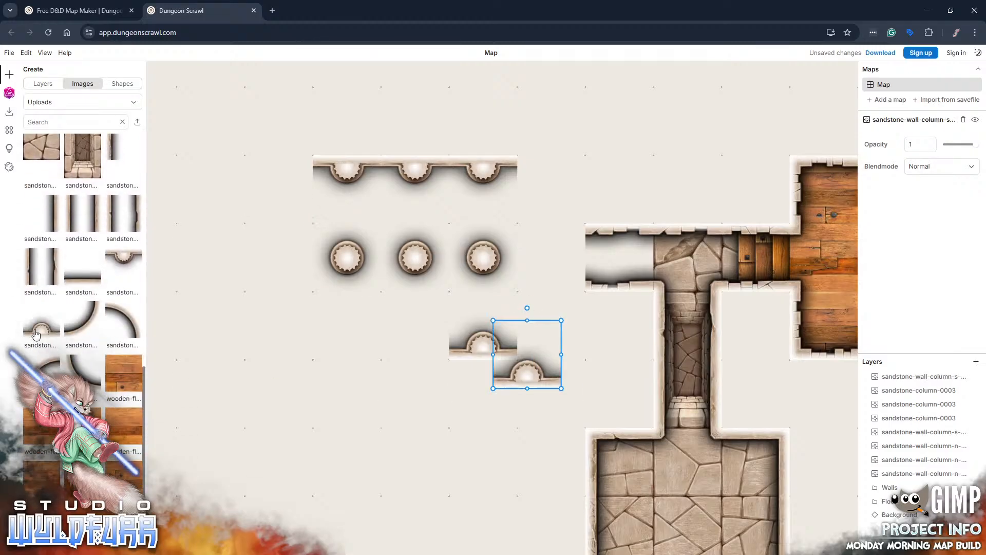
drag(530, 377, 416, 345)
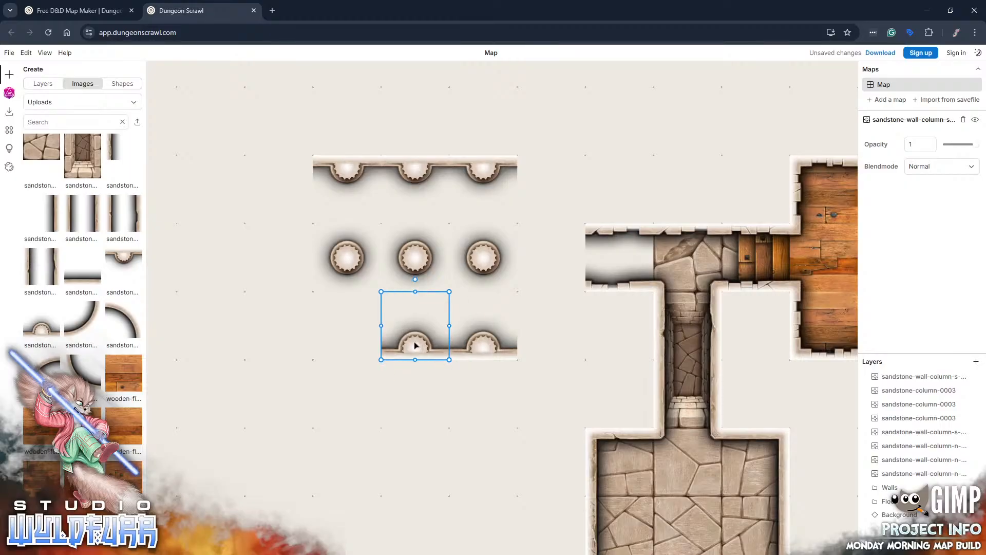
click(41, 331)
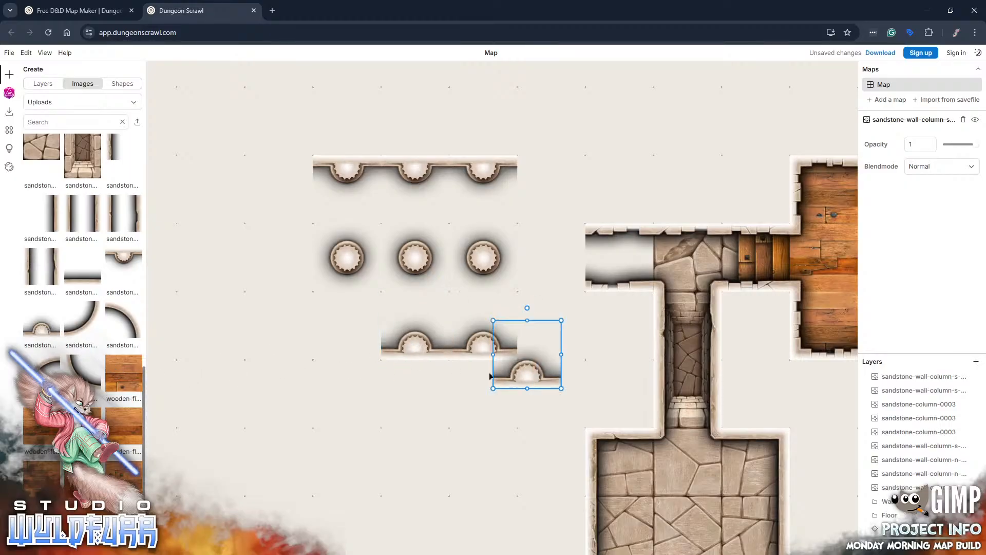
drag(526, 377, 353, 349)
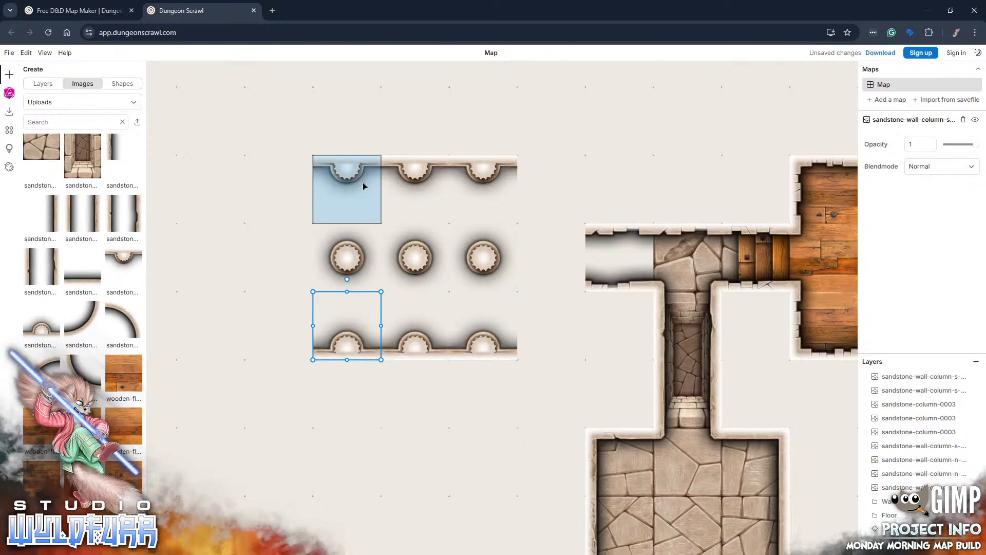
- Switch to File Explorer, open the Sandstone Walls folder and import sandstone-blocks-corner-es-0006 into the map uploads at 180 px per cell
key(alt+Tab)
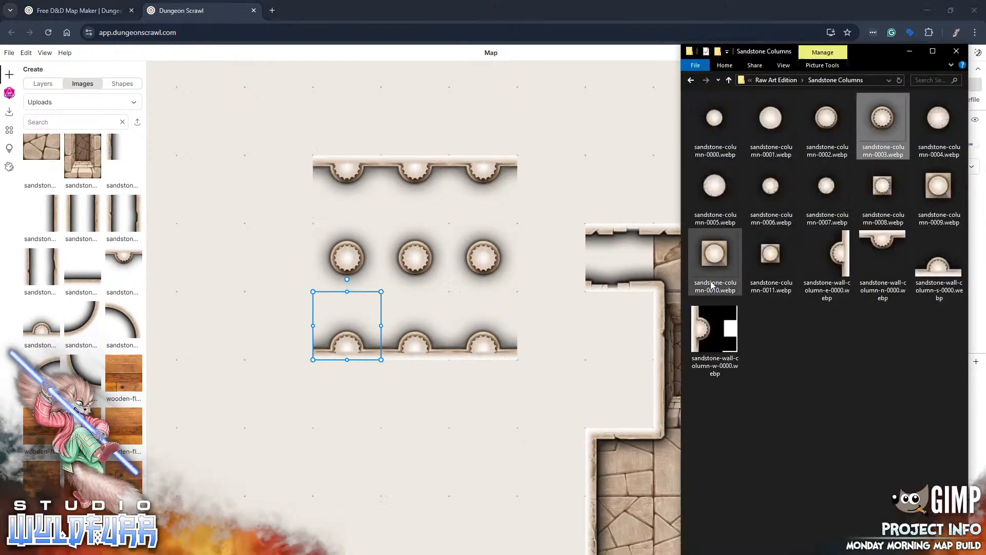
click(781, 80)
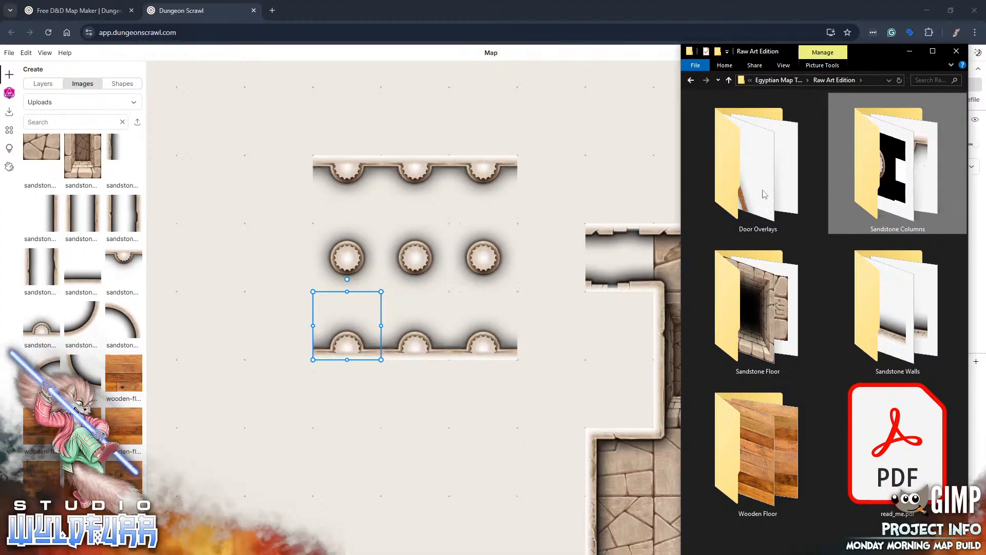
click(889, 317)
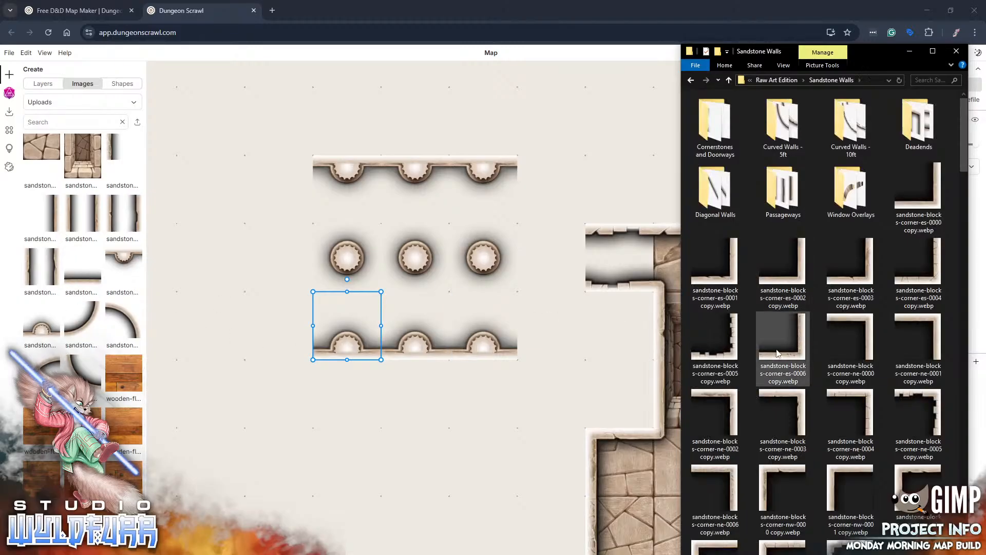
drag(797, 358, 550, 327)
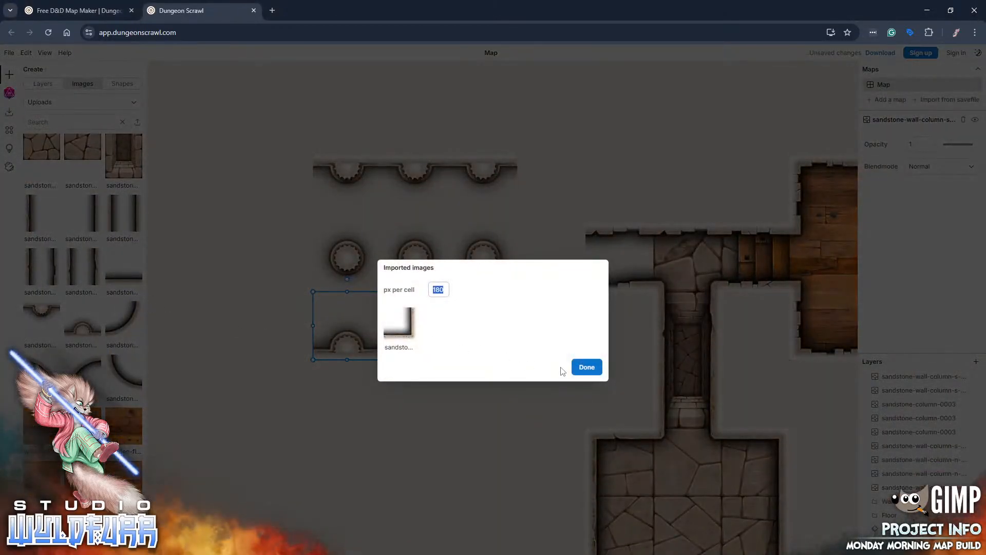
click(580, 367)
scroll(73, 308, down, 5)
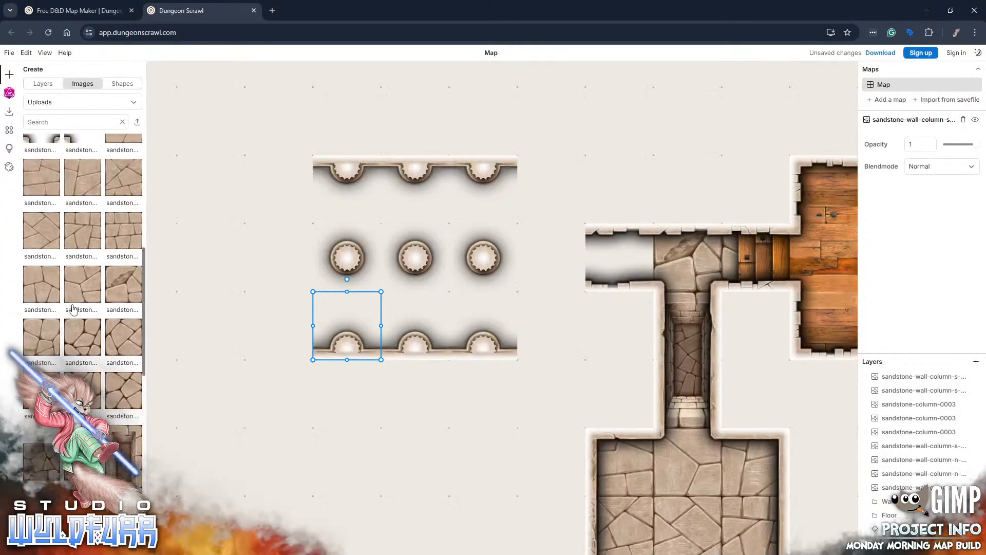
scroll(74, 308, up, 6)
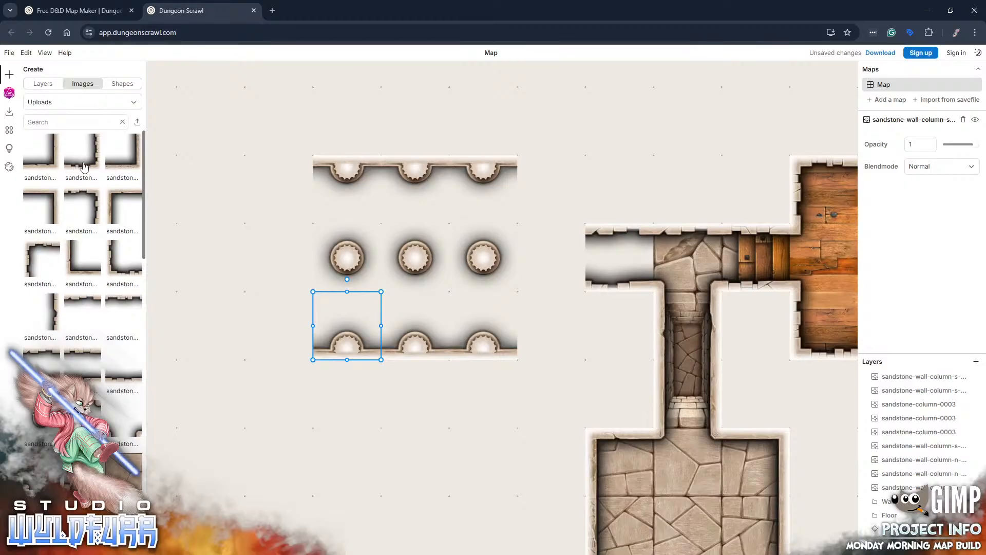
- Place sandstone-blocks-corner-es-0006 at the room's southeast corner, and import sandstone-blocks-corner-ne-0006 at 180 px per cell for its northeast corner
drag(133, 169, 582, 354)
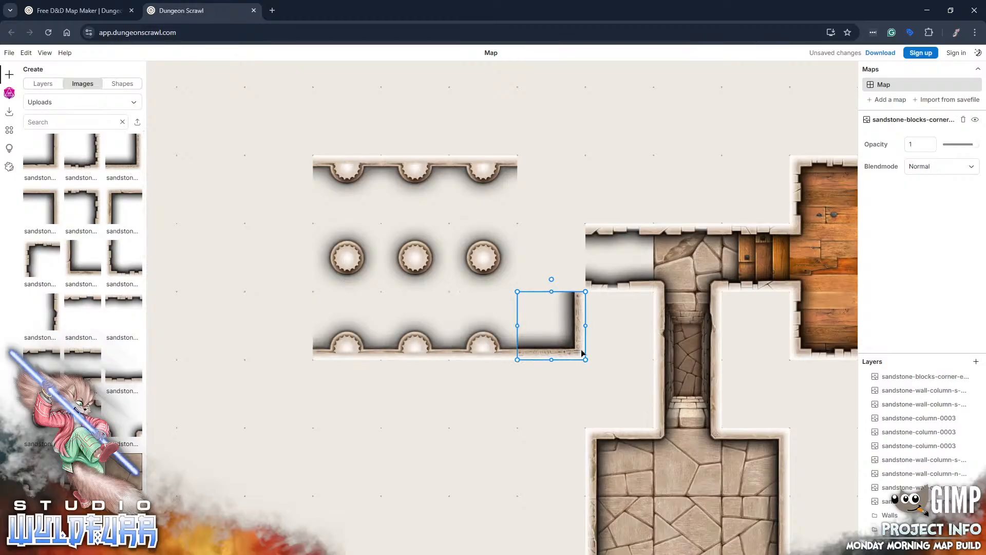
key(alt+Tab)
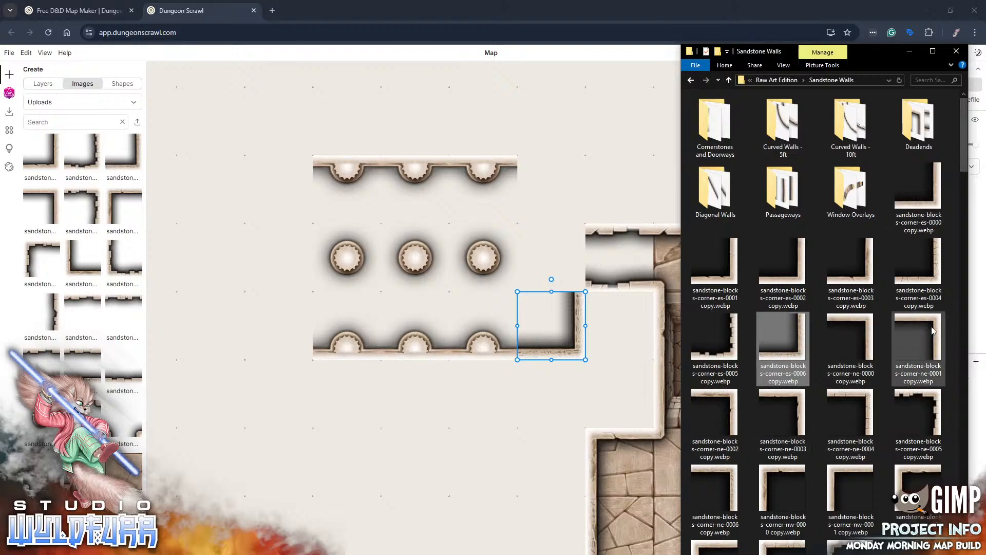
drag(738, 478, 469, 420)
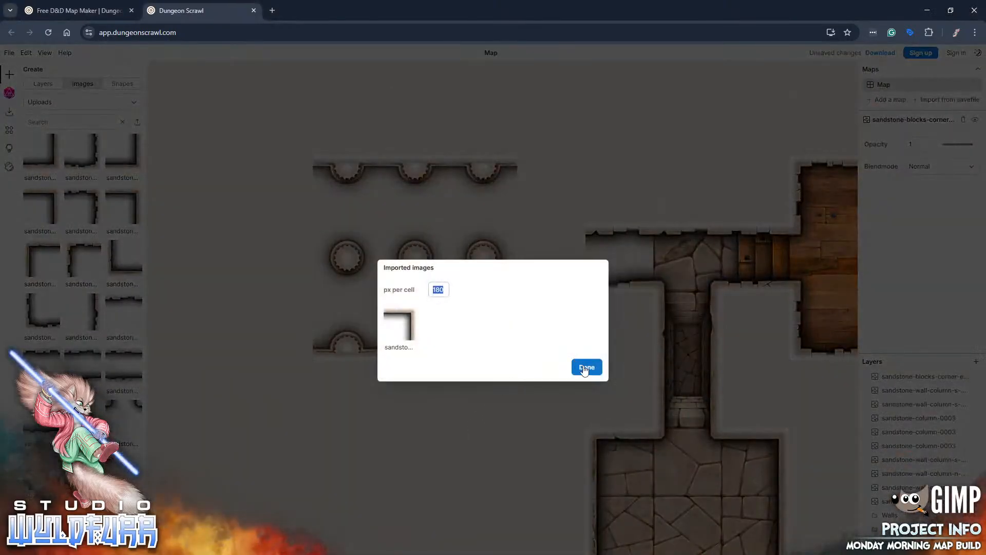
click(584, 369)
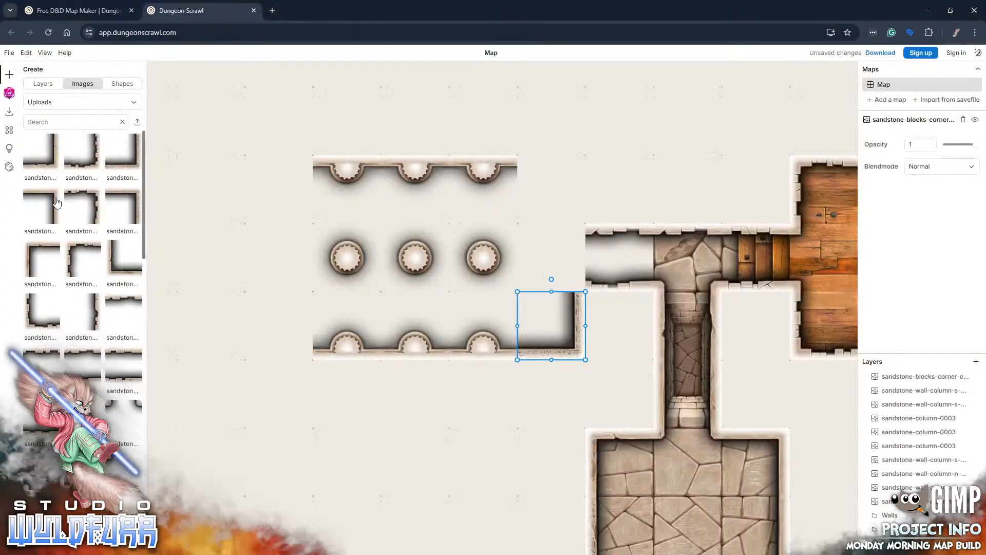
click(138, 201)
drag(559, 334, 587, 167)
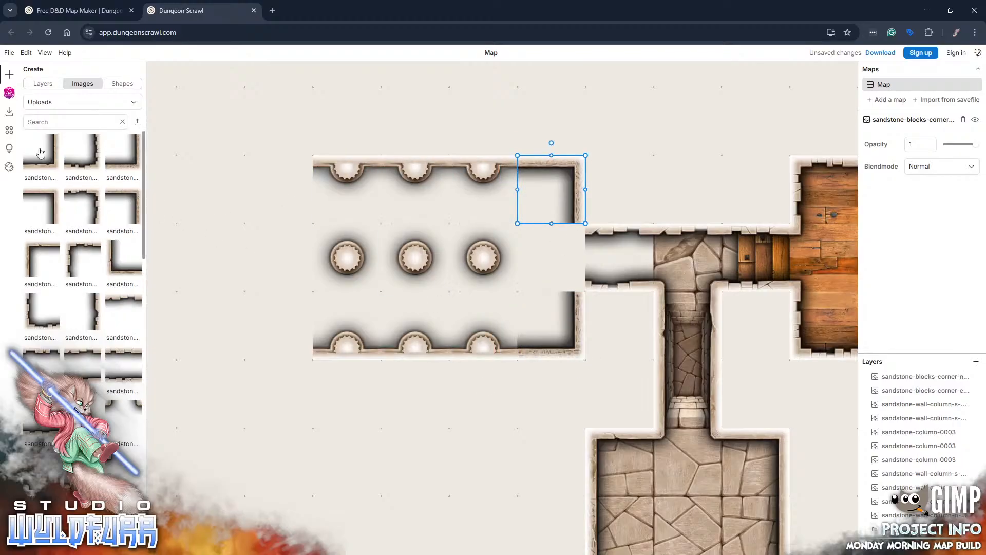
- Search the uploads for "Door", clear the search, and import sandstone-doorway-e-0002 from File Explorer's Cornerstones and Doorways folder at 180 px per cell
click(44, 123)
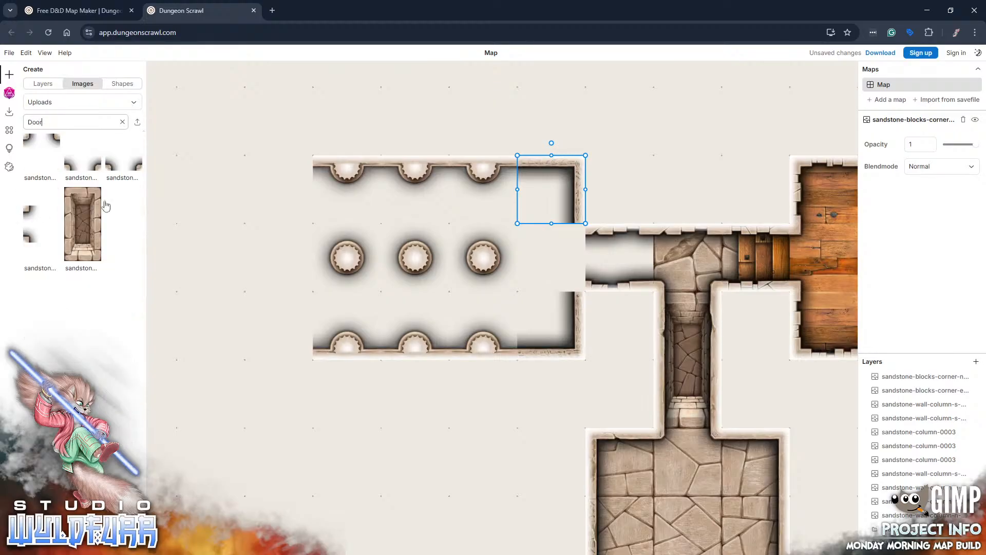
click(123, 121)
key(alt+Tab)
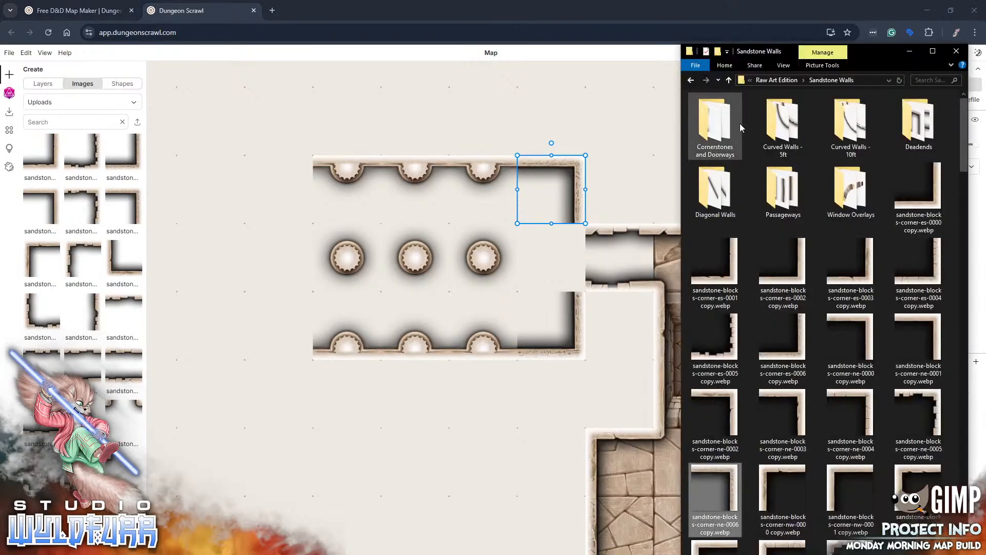
double_click(725, 129)
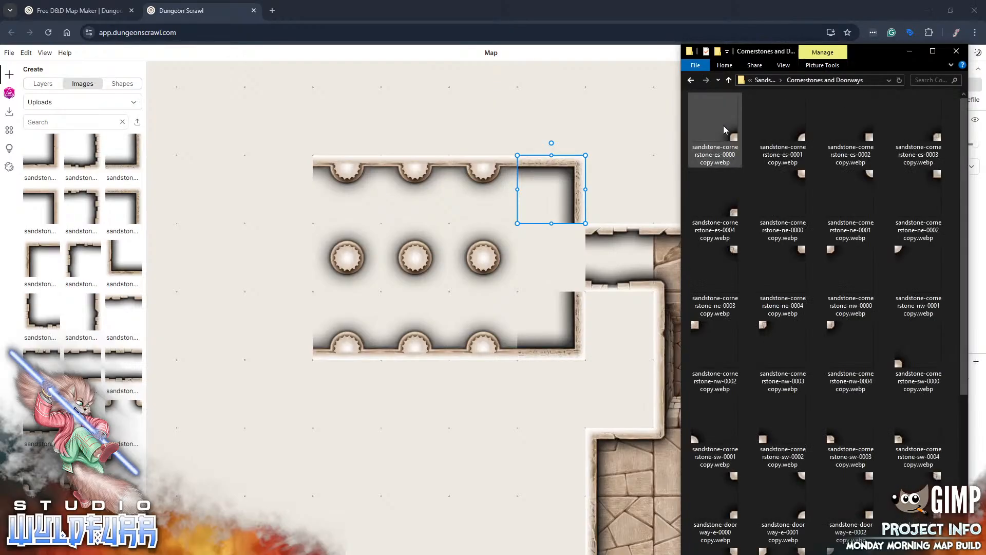
scroll(800, 432, down, 4)
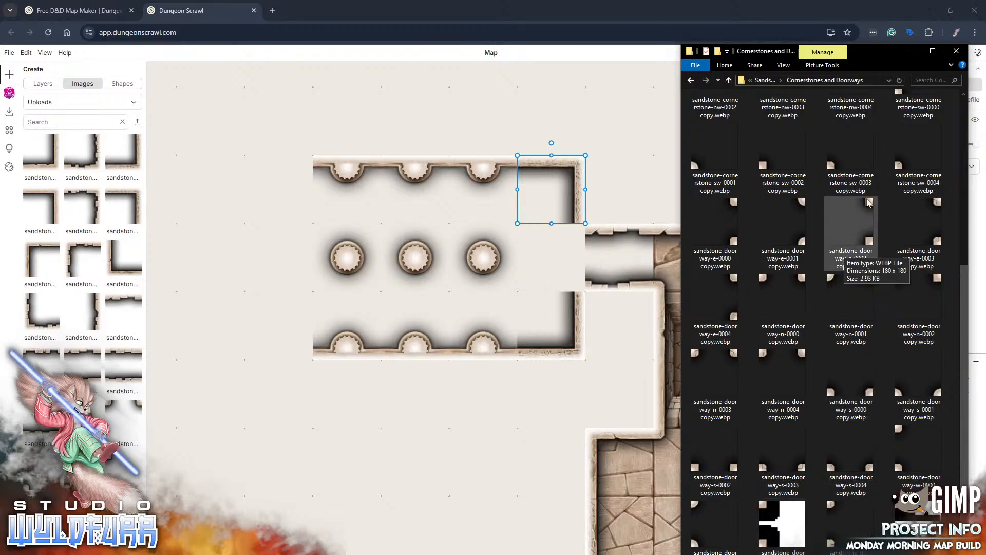
drag(869, 199, 503, 218)
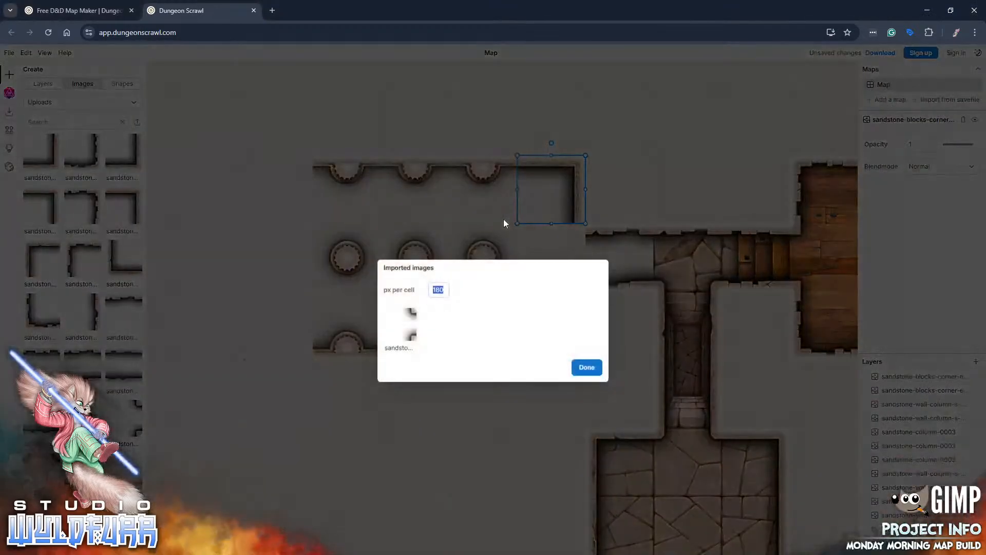
click(586, 367)
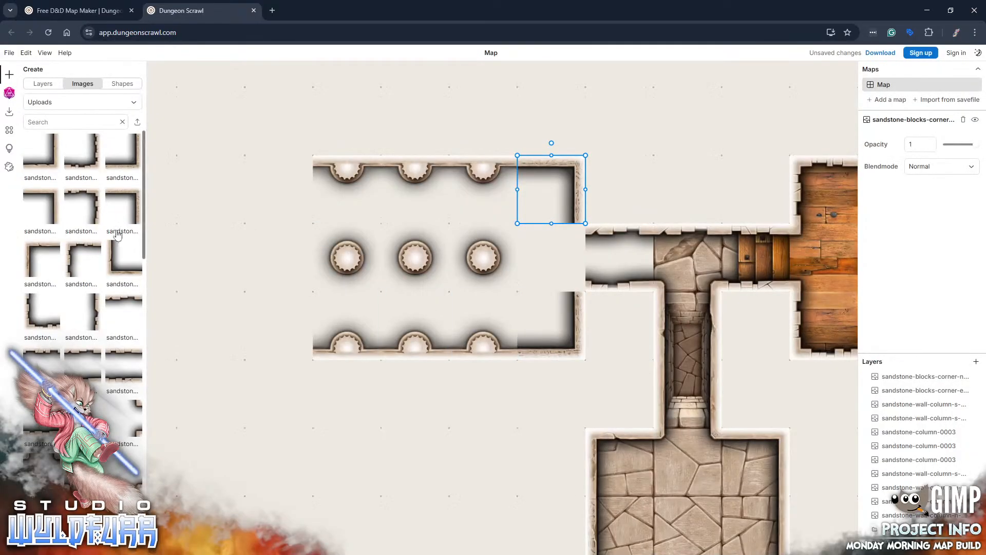
- Place sandstone-doorway-e-0002 in the gap of the room's east wall and move the new wall and column layers into the Walls folder
scroll(92, 366, down, 10)
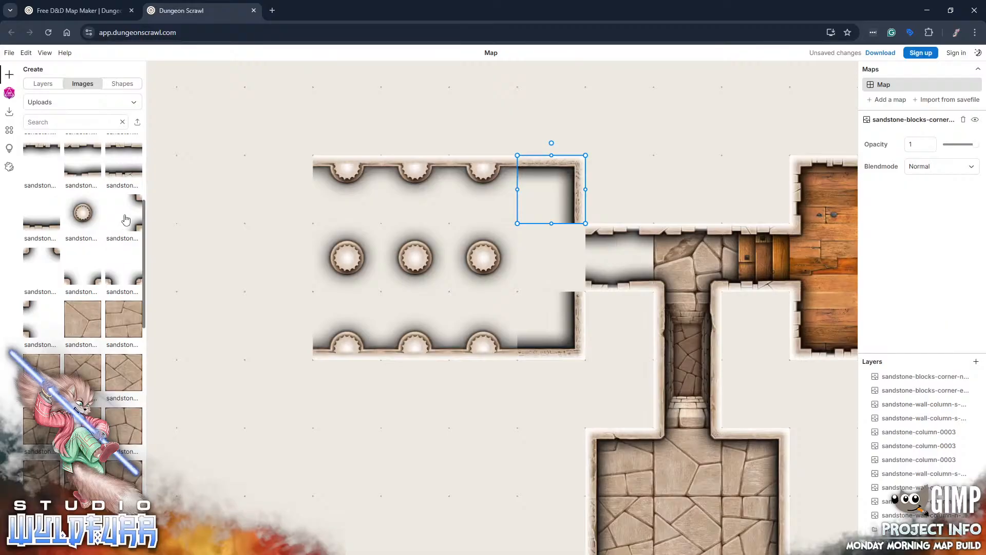
drag(125, 216, 526, 355)
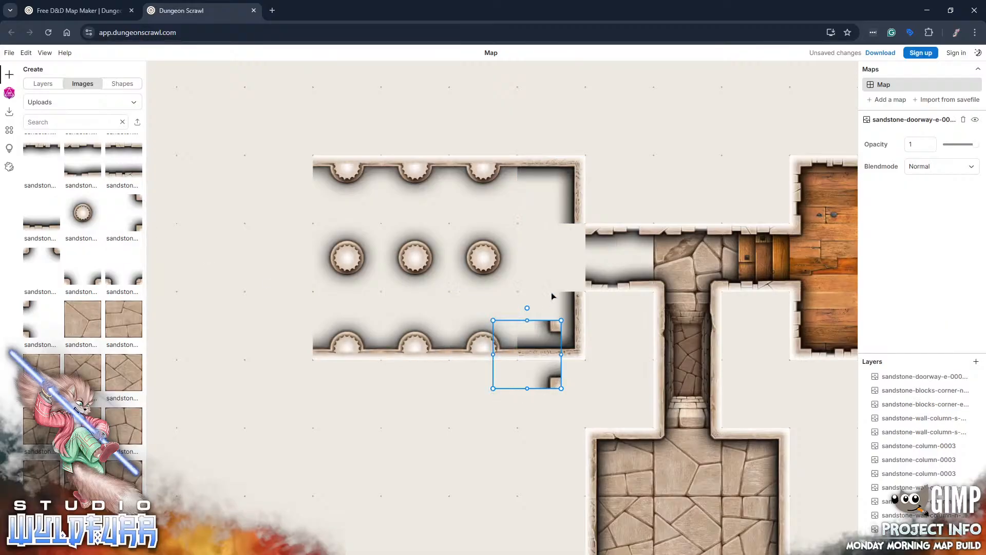
drag(552, 296, 577, 278)
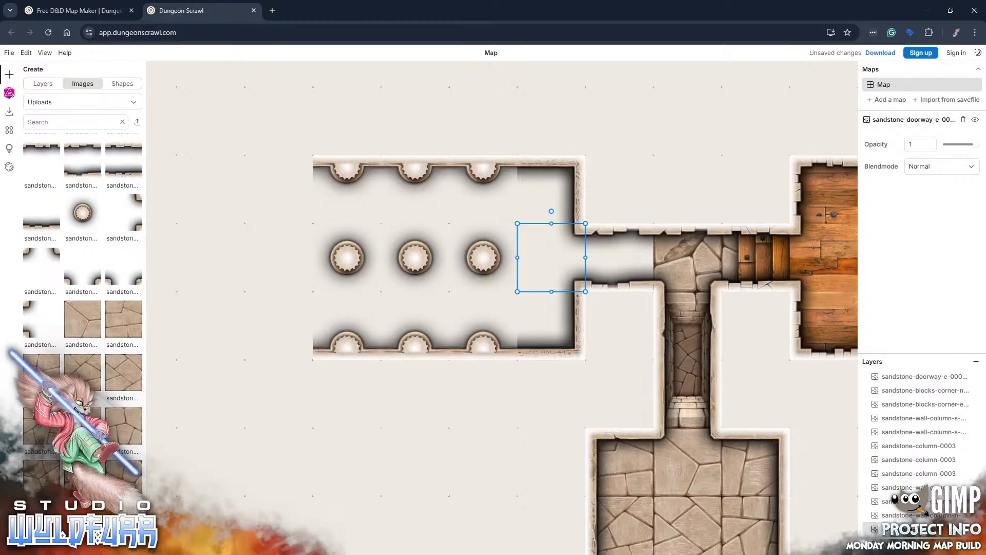
drag(914, 529, 888, 494)
drag(887, 446, 888, 390)
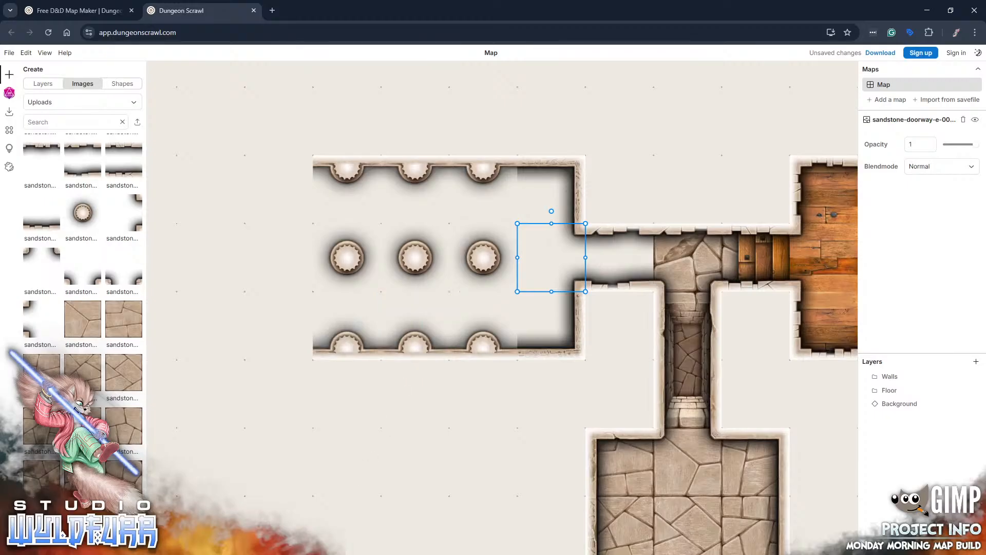
- Import sandstone-floor-trapdoors-1x1-0003 from File Explorer's Sandstone Floor folder at 180 px per cell and place it in the passage cell east of the doorway
key(alt+Tab)
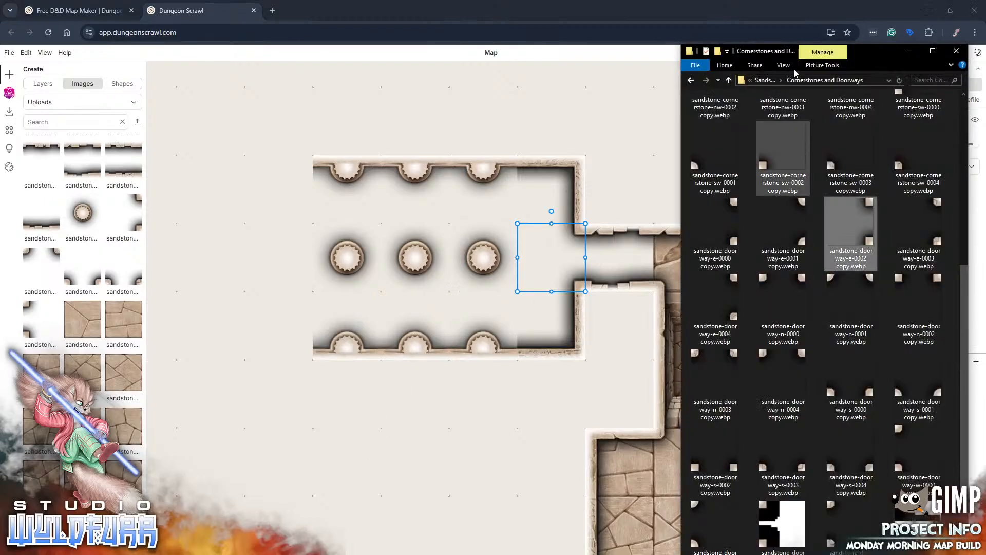
click(762, 81)
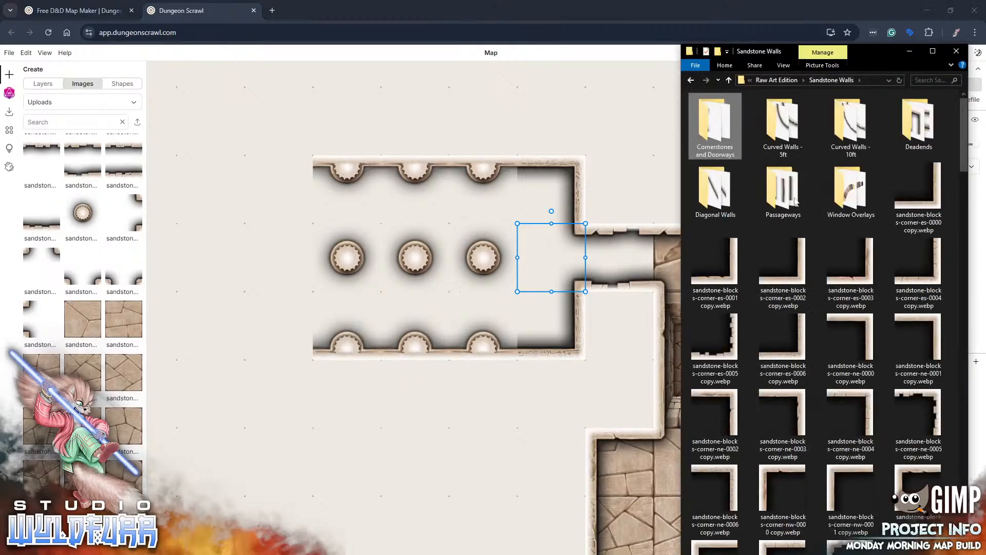
click(778, 81)
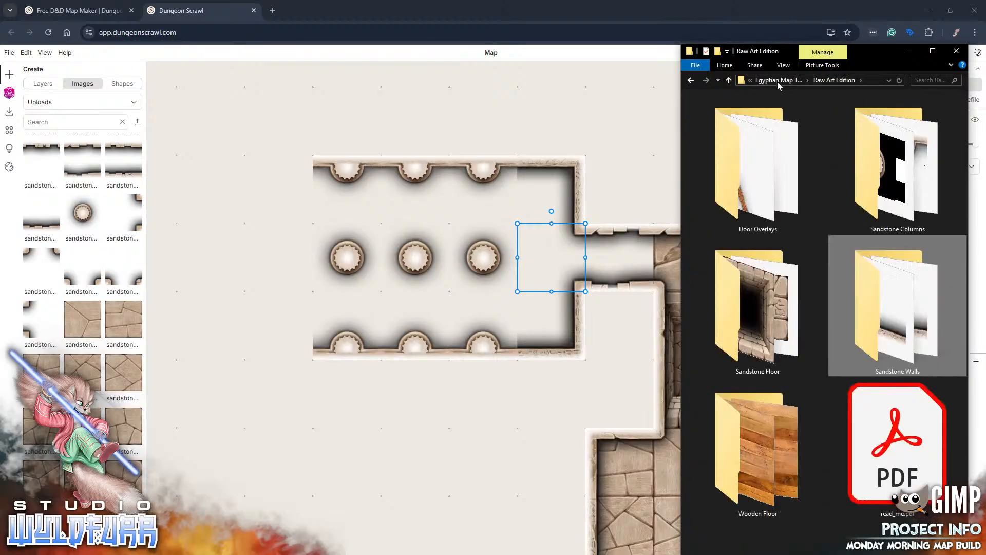
double_click(745, 328)
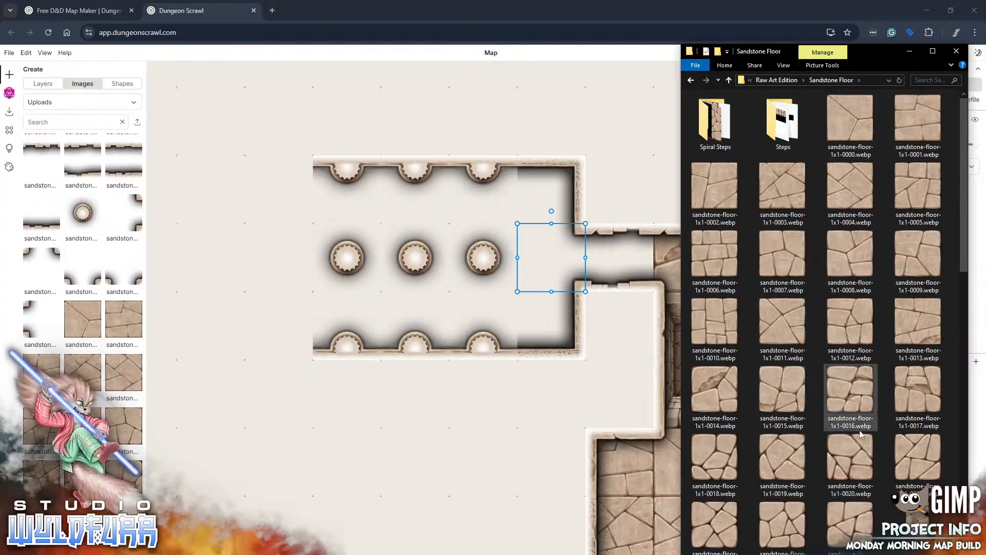
scroll(815, 428, down, 15)
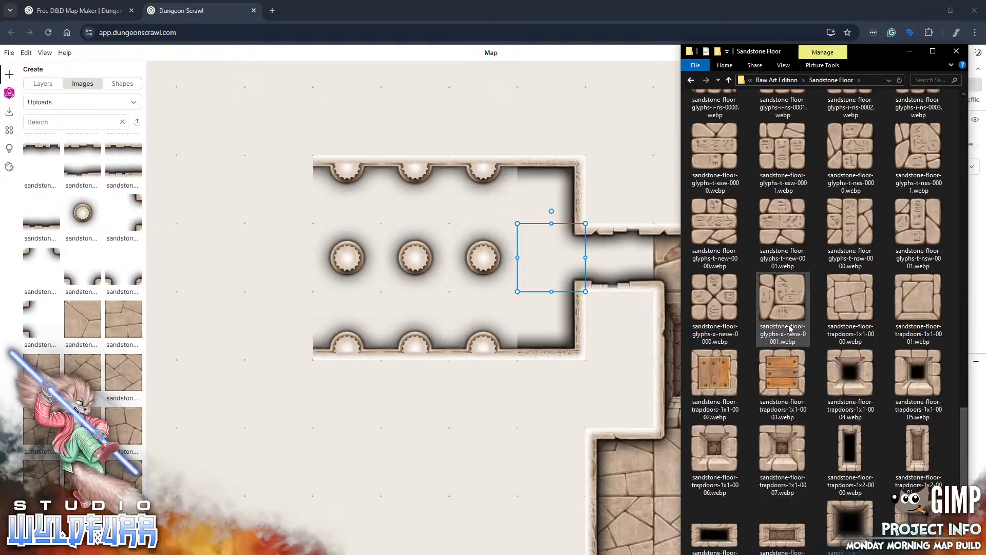
drag(781, 378, 362, 317)
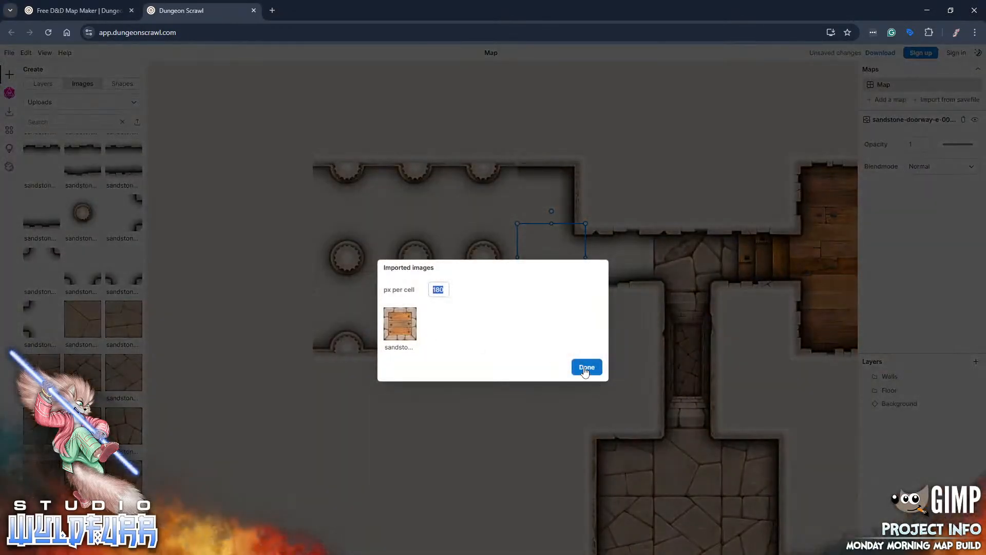
click(585, 367)
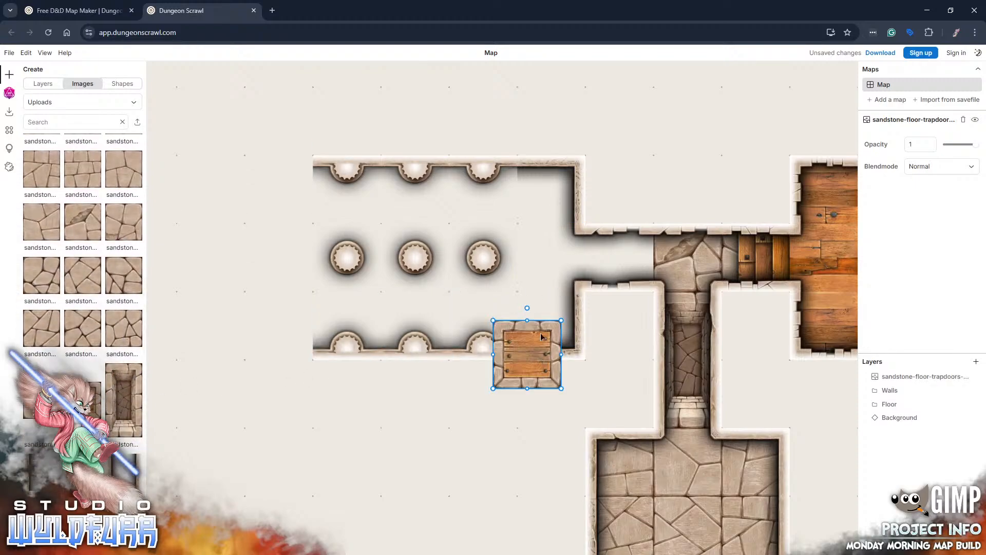
drag(538, 374, 635, 277)
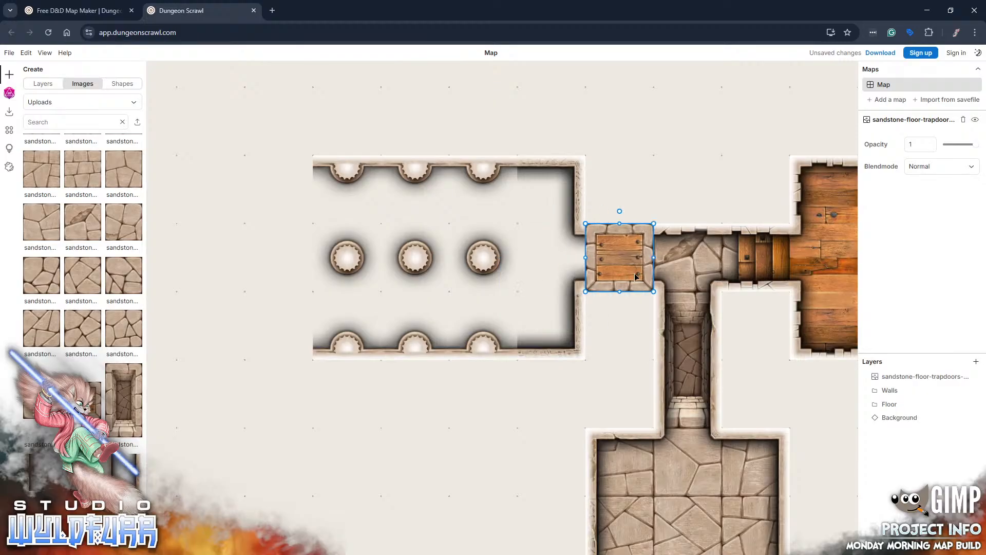
- Fill the room's easternmost column from south to north with sandstone-floor-1x1-0023, 0022 and 0021 tiles
click(136, 330)
drag(544, 364, 564, 353)
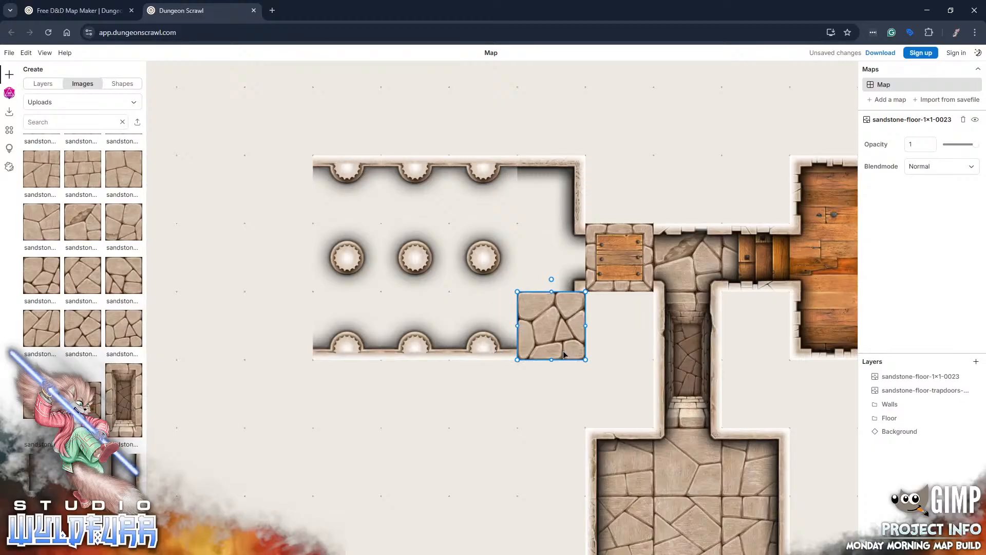
click(94, 334)
drag(537, 367, 548, 273)
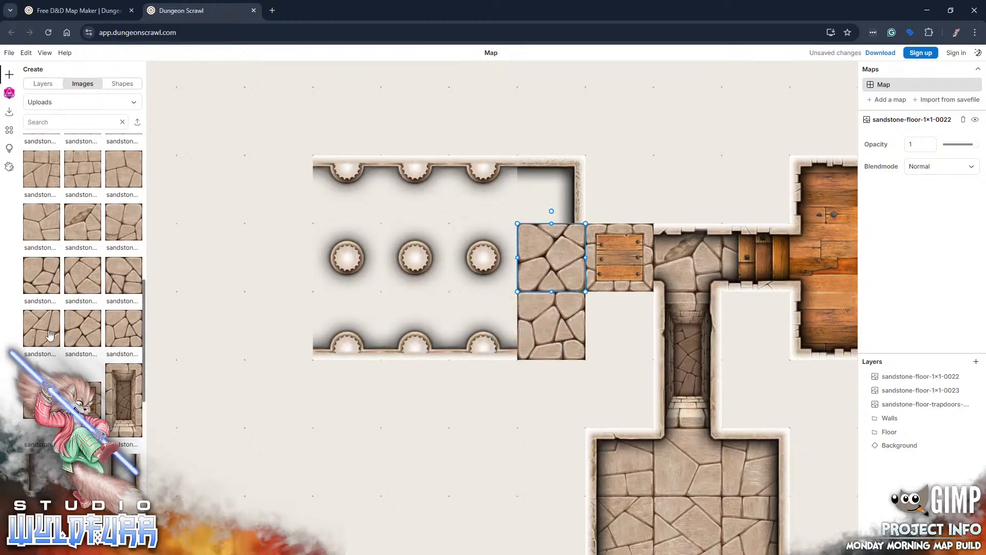
click(124, 328)
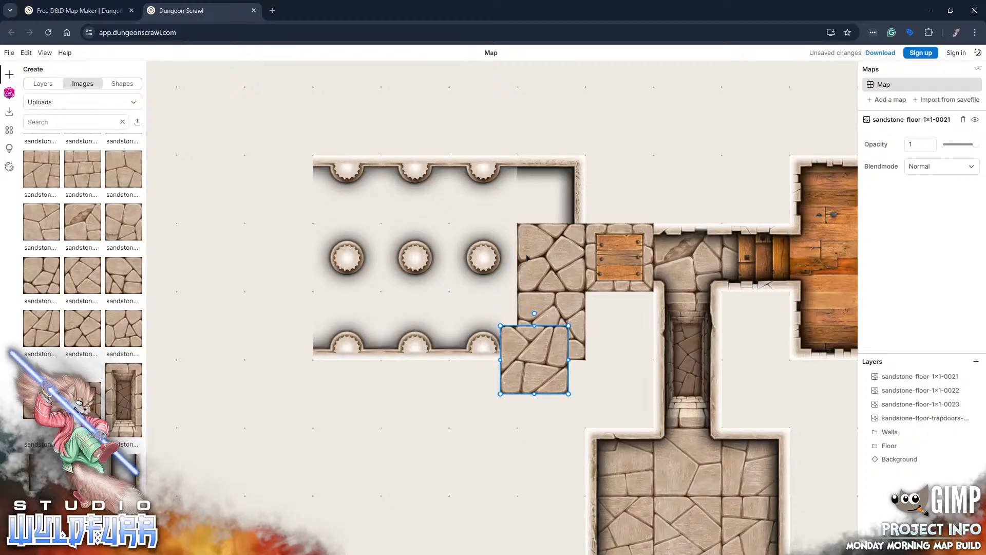
drag(529, 334, 529, 214)
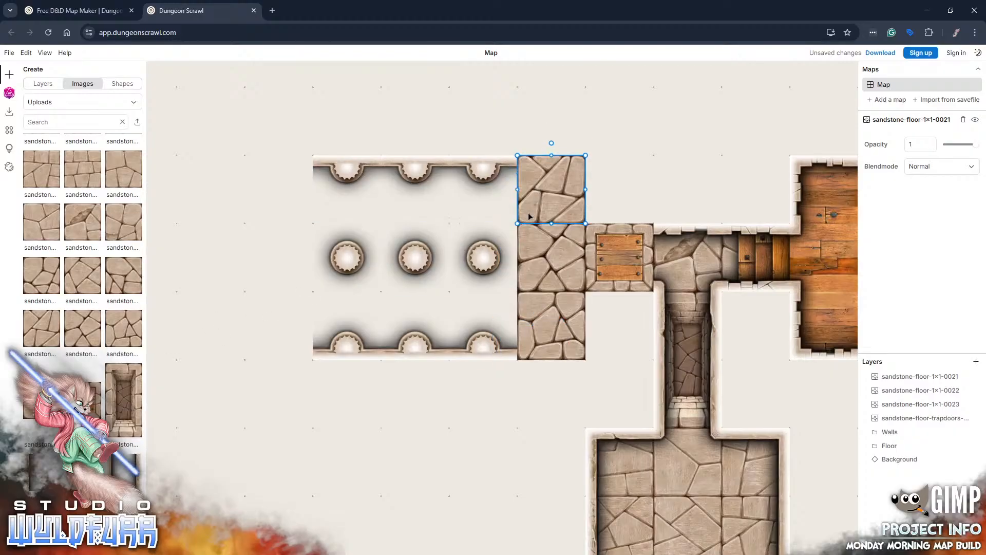
- Fill the second column from the east, south to north, with sandstone-floor-1x1-0020, 0019 and 0018 tiles
click(128, 273)
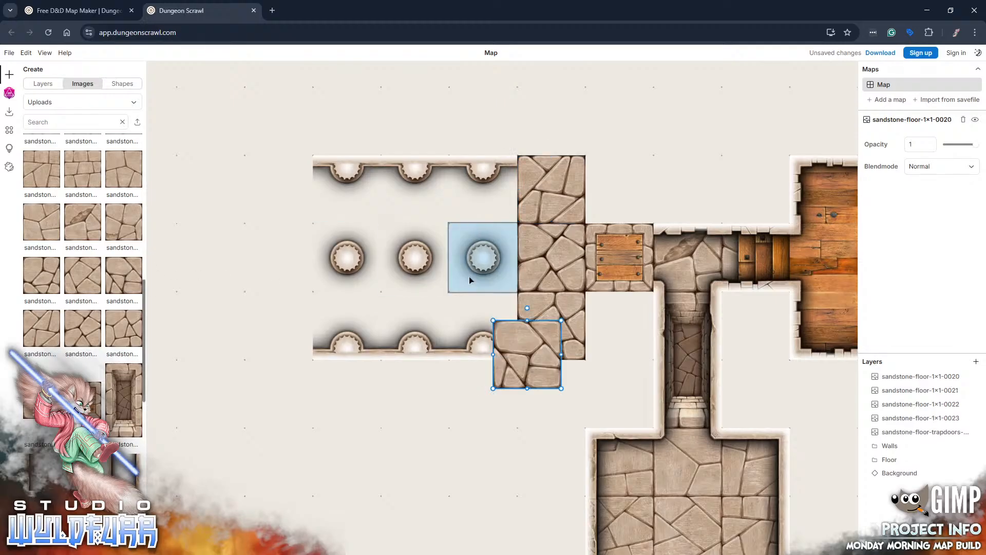
drag(509, 343, 488, 335)
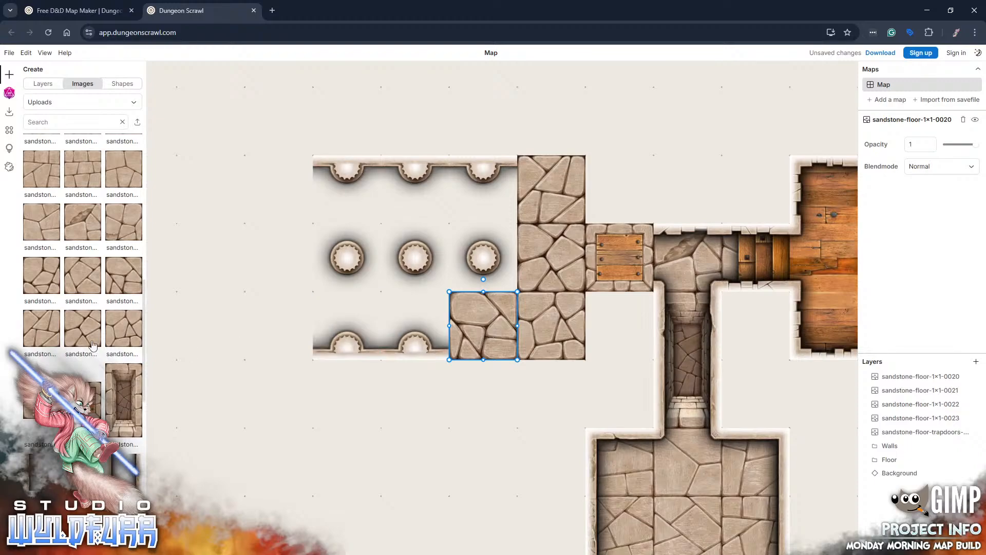
click(76, 277)
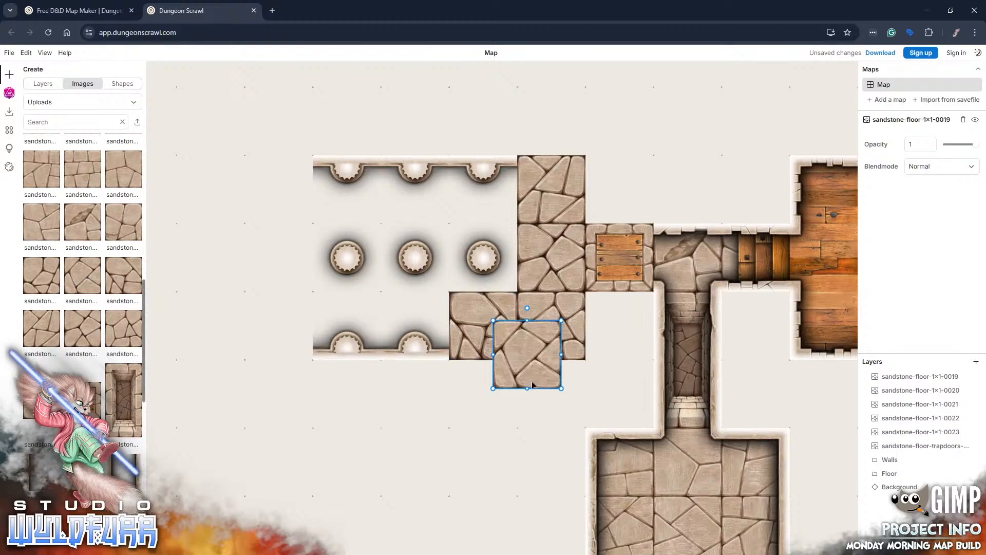
drag(531, 381, 489, 278)
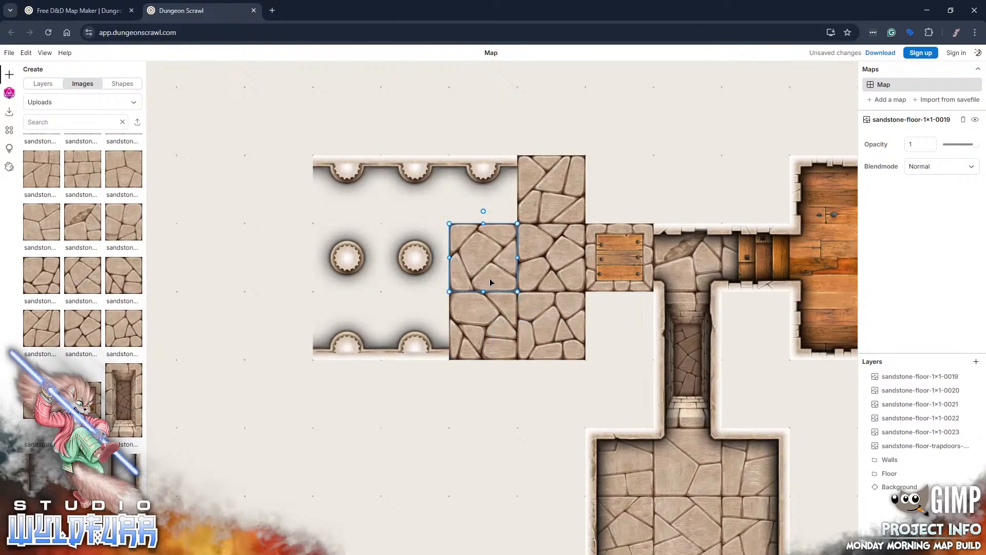
click(38, 280)
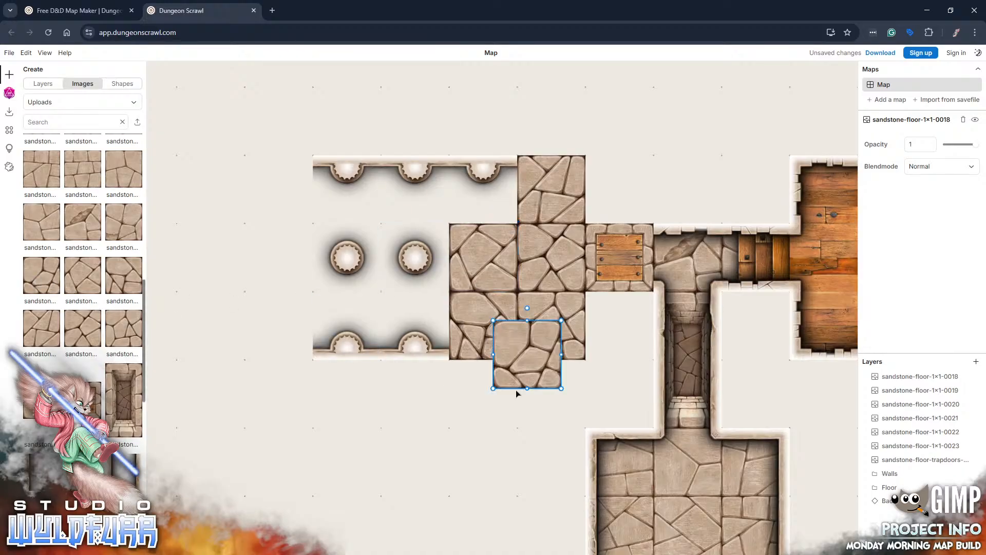
drag(545, 277, 505, 210)
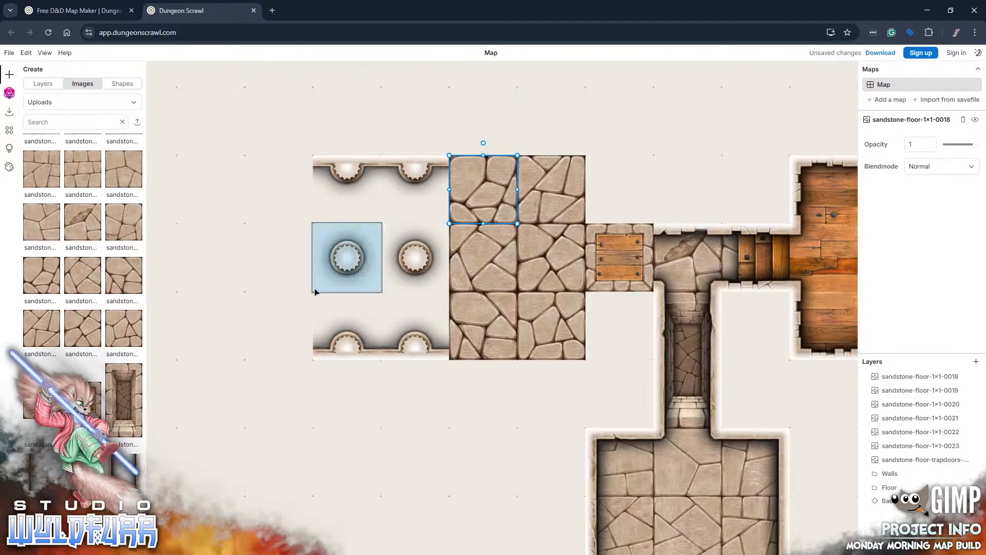
- Fill the room's third column from the east, south to north, with sandstone-floor-1x1-0015, 0014 and 0008 tiles
click(124, 225)
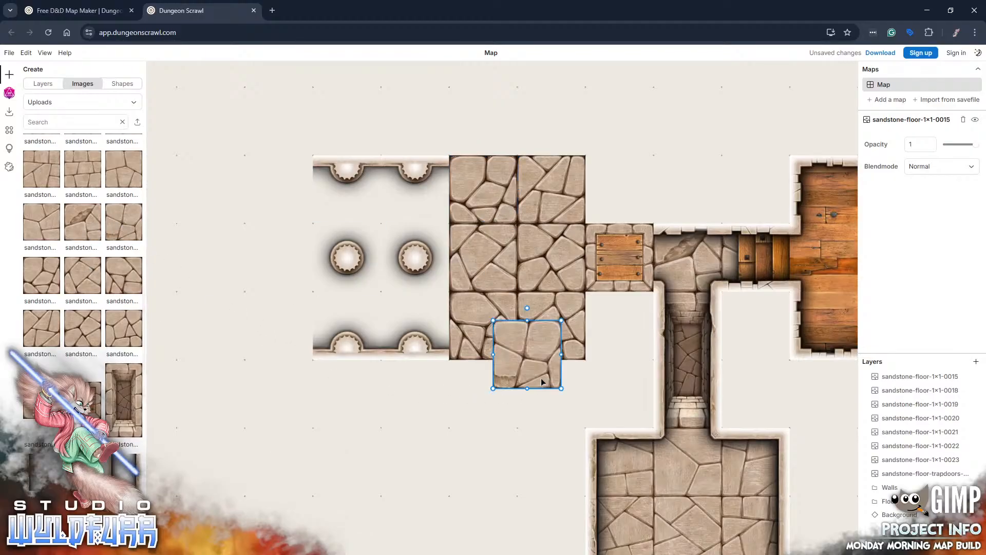
drag(505, 388, 425, 354)
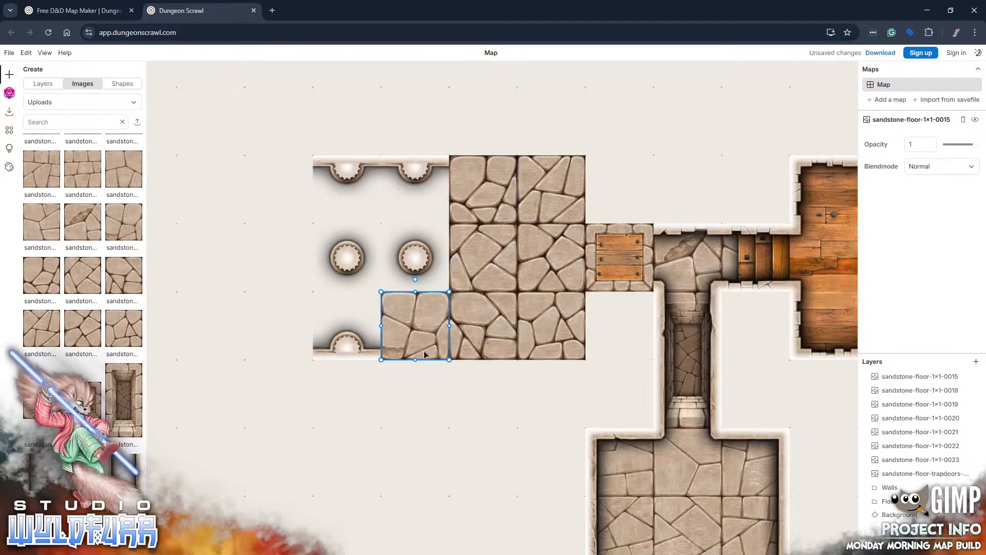
click(80, 228)
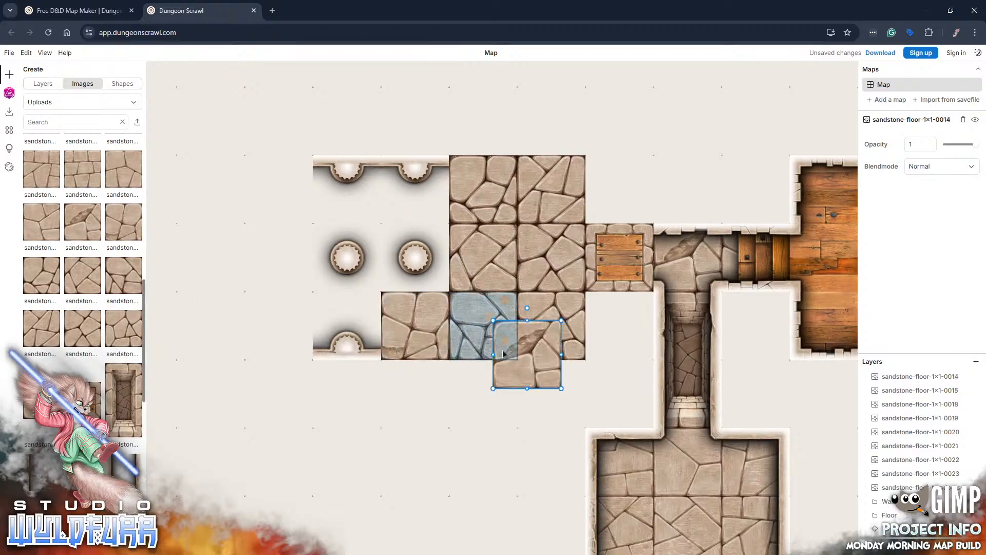
drag(543, 365, 428, 268)
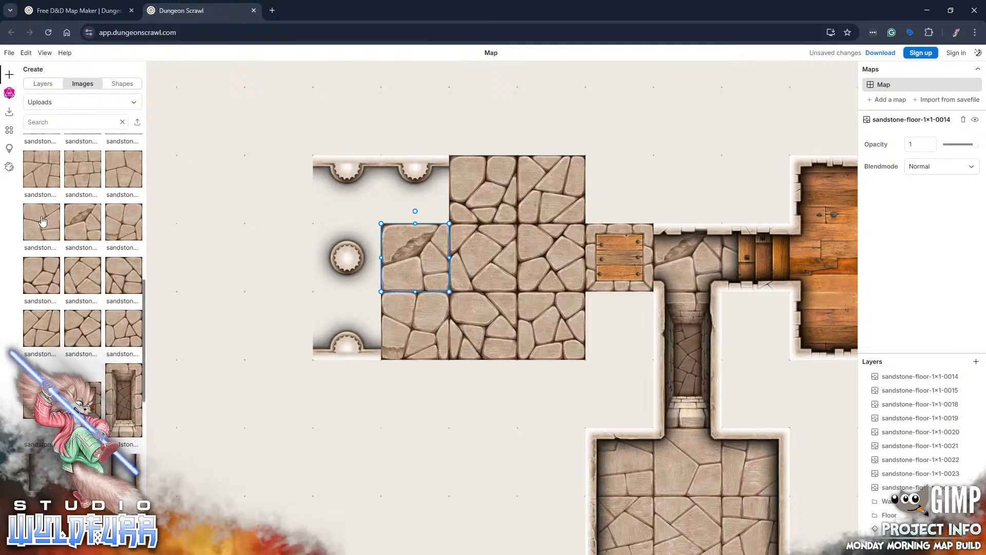
click(70, 229)
drag(550, 373, 557, 360)
drag(459, 222, 437, 204)
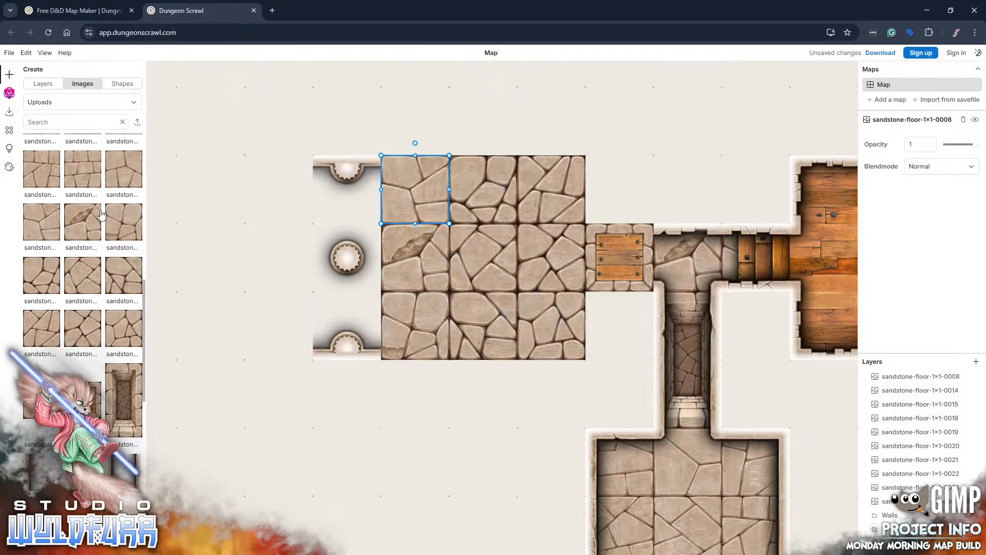
- Fill the room's westernmost column from north to south with sandstone-floor-1x1-0007, 0006 and 0005 tiles
click(129, 172)
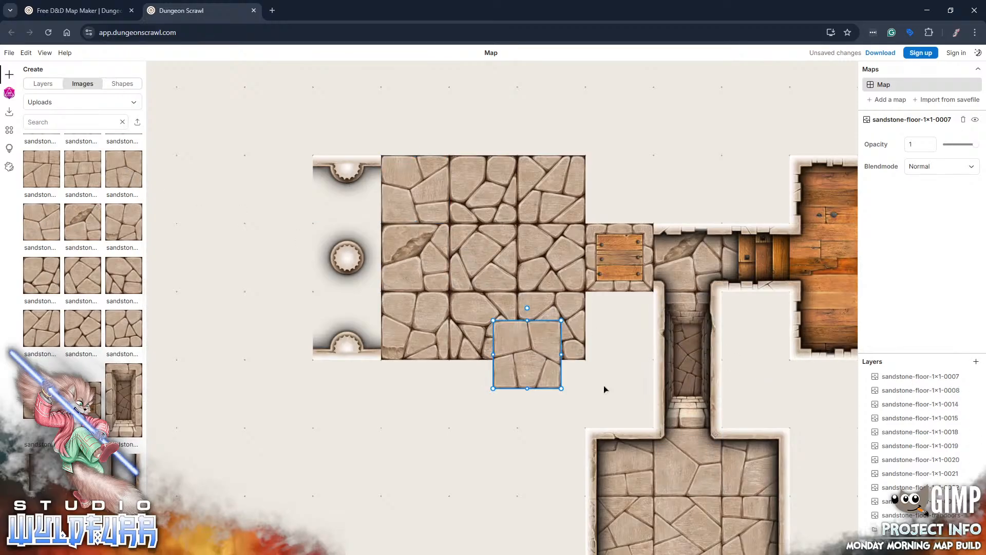
drag(537, 345, 362, 210)
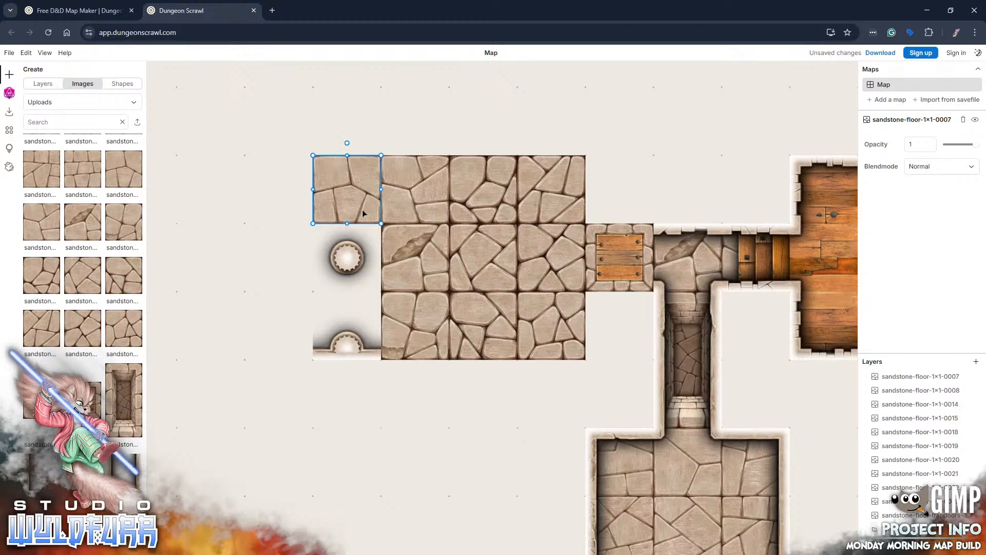
click(85, 180)
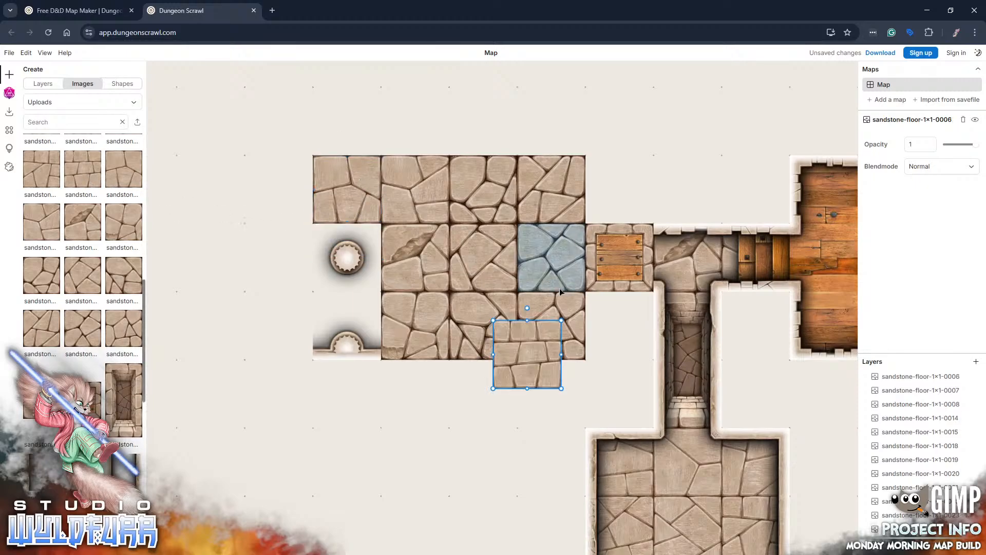
drag(347, 266, 372, 245)
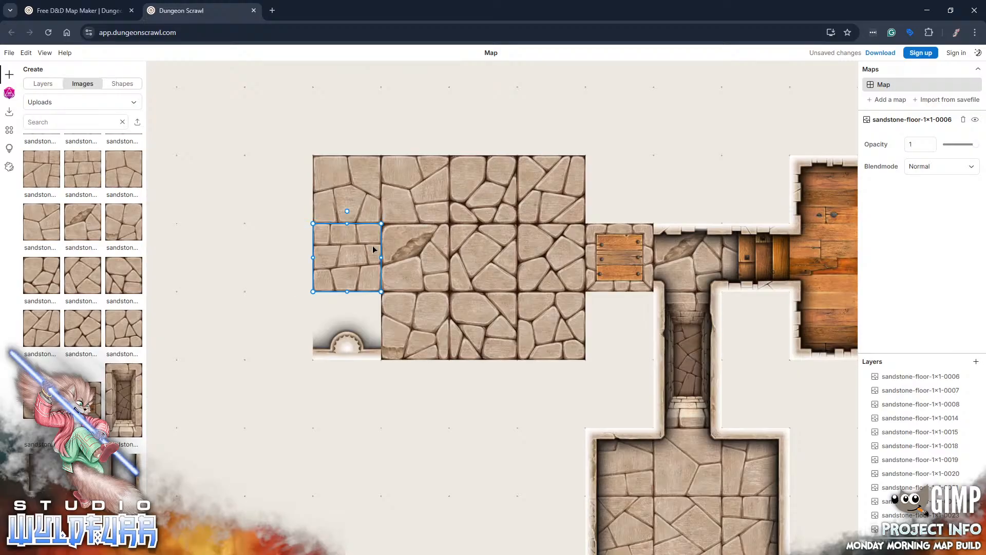
click(41, 182)
drag(518, 345, 343, 321)
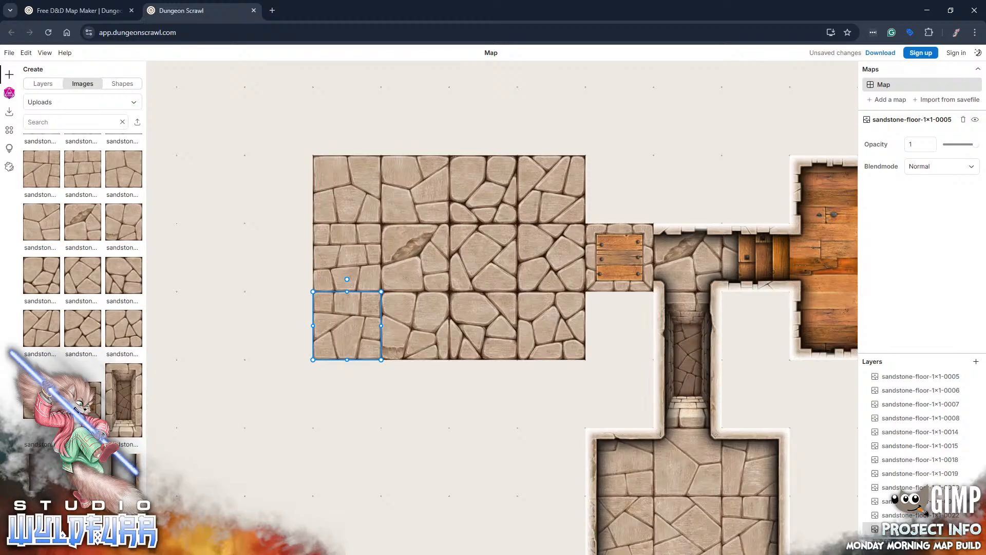
- Move the trapdoor layer and all the new sandstone floor tile layers into the Floor folder, beneath the walls and columns
drag(914, 529, 914, 545)
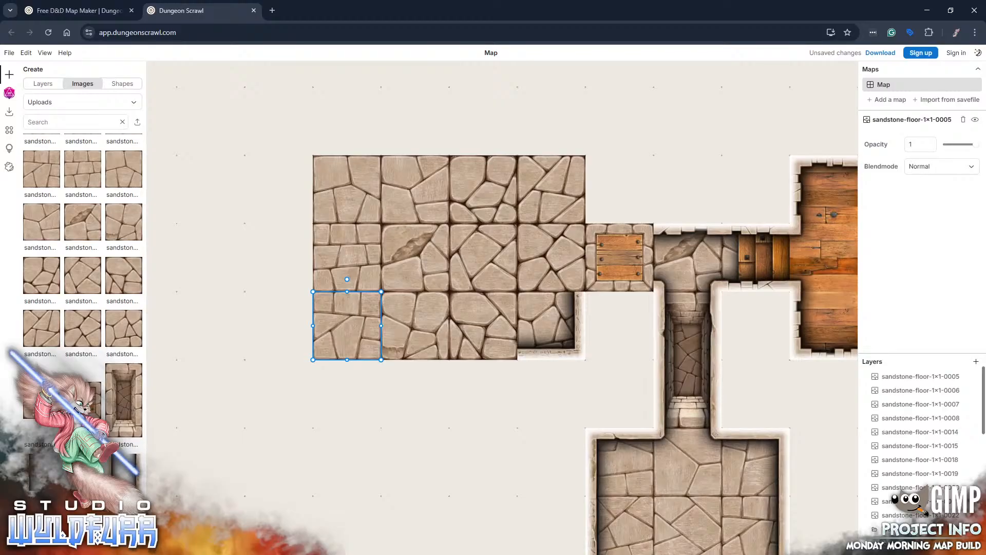
drag(924, 514, 924, 524)
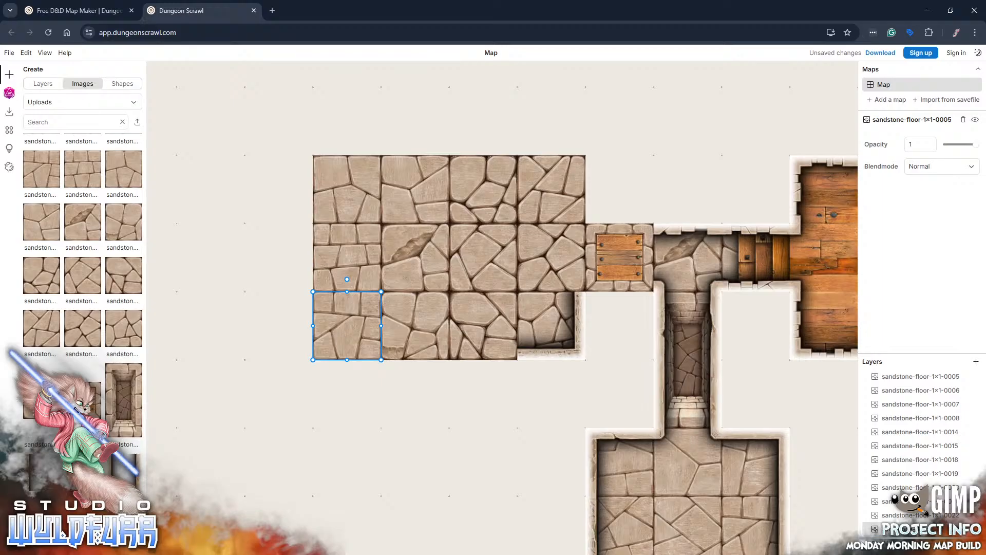
drag(924, 529, 899, 515)
drag(896, 504, 891, 529)
drag(894, 490, 892, 518)
drag(892, 477, 890, 507)
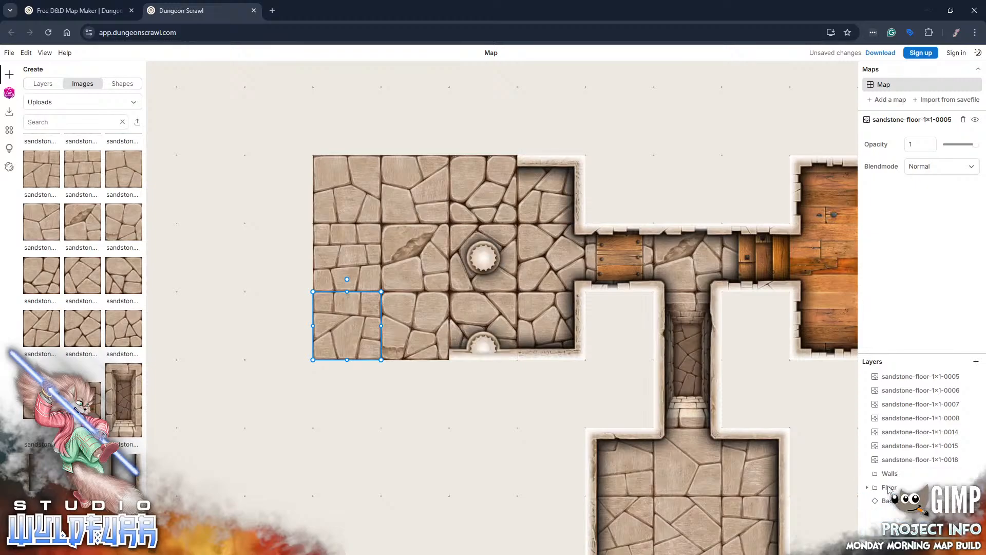
drag(892, 460, 890, 488)
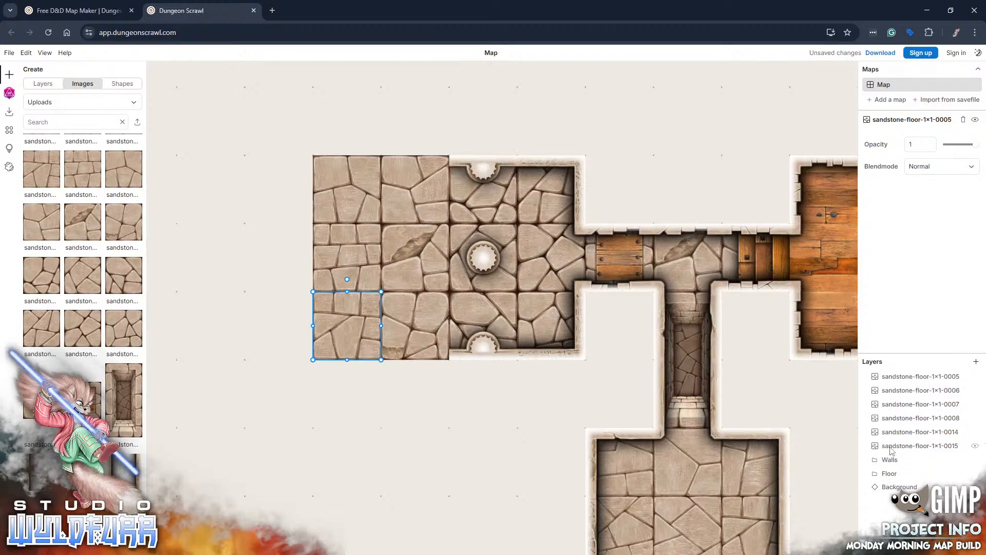
mouse_move(893, 446)
mouse_down()
mouse_move(886, 475)
mouse_move(892, 434)
mouse_move(892, 463)
mouse_up()
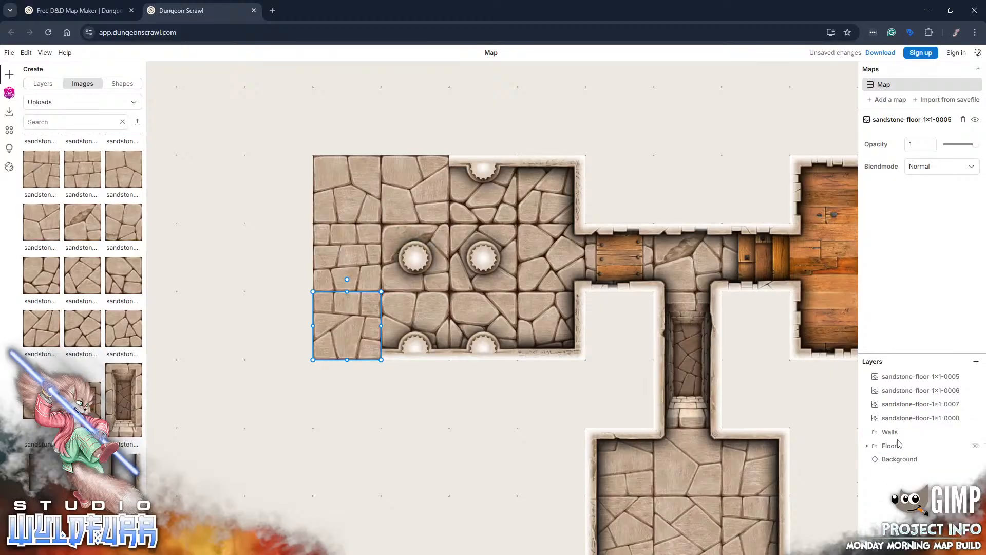
drag(892, 419, 892, 449)
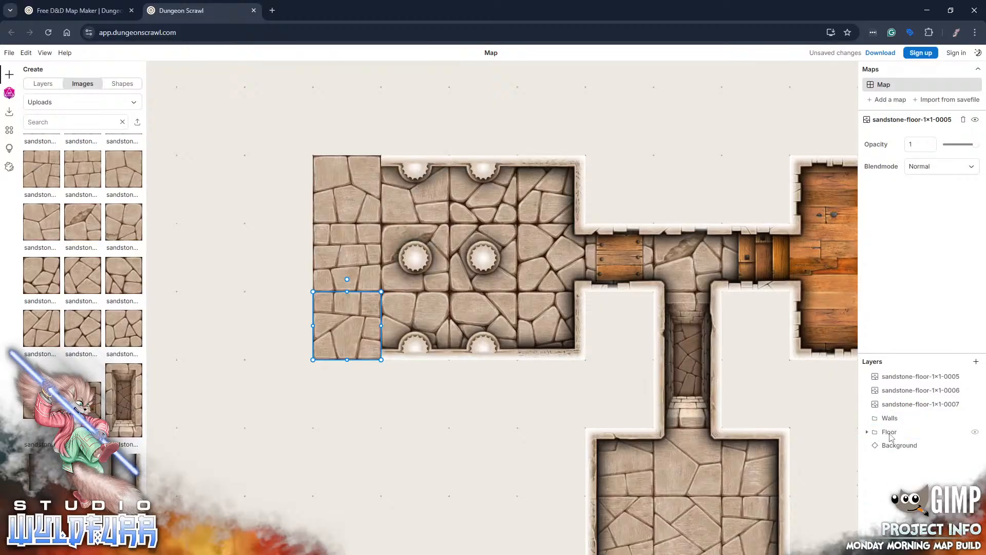
drag(891, 404, 899, 435)
drag(907, 391, 884, 405)
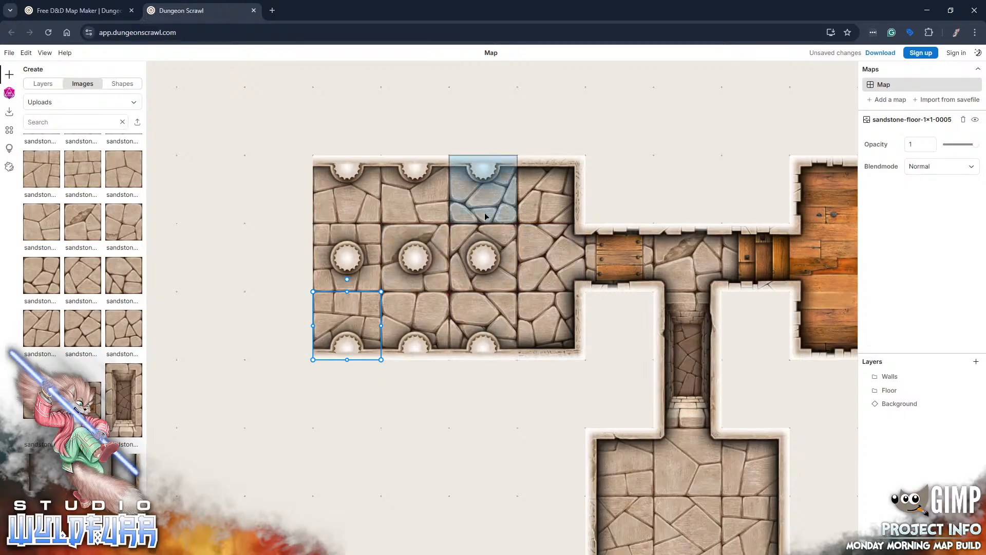
- Deselect the floor tile and save the map to the Desktop as dungeon.ds
scroll(504, 358, down, 6)
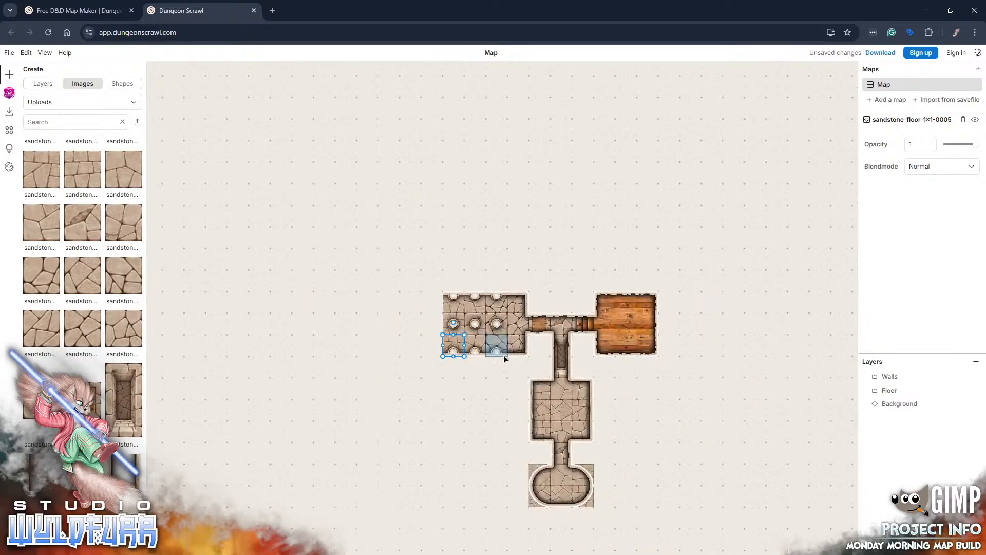
drag(636, 421, 579, 325)
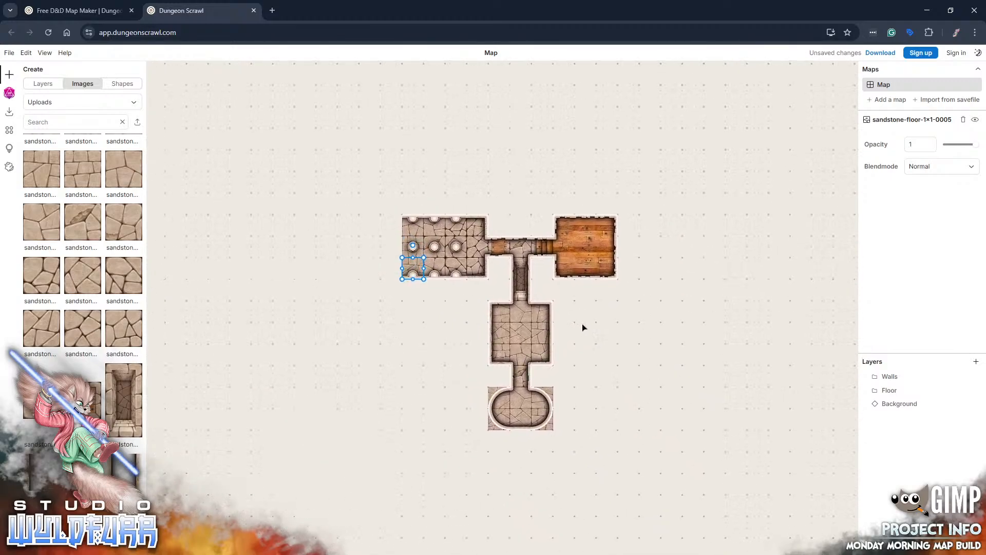
click(610, 417)
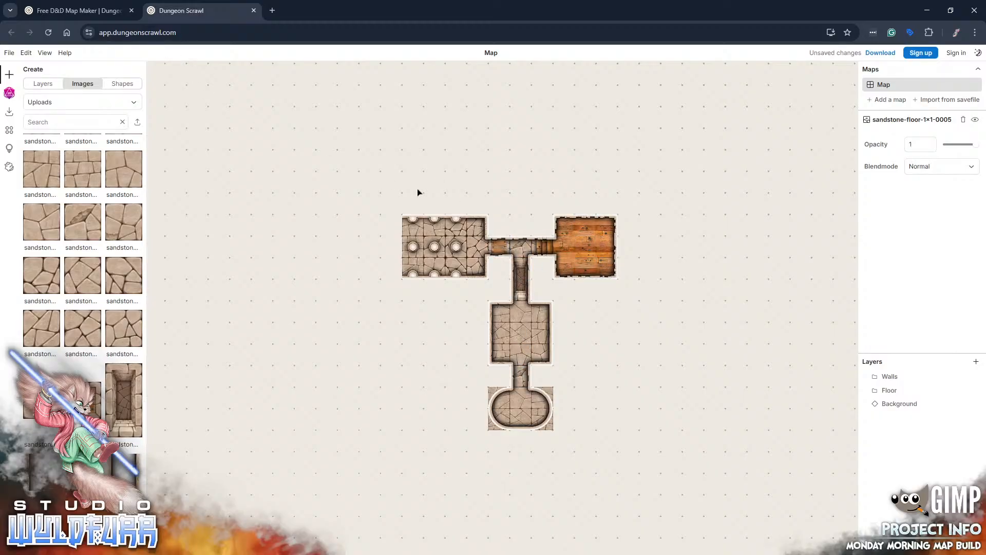
click(879, 53)
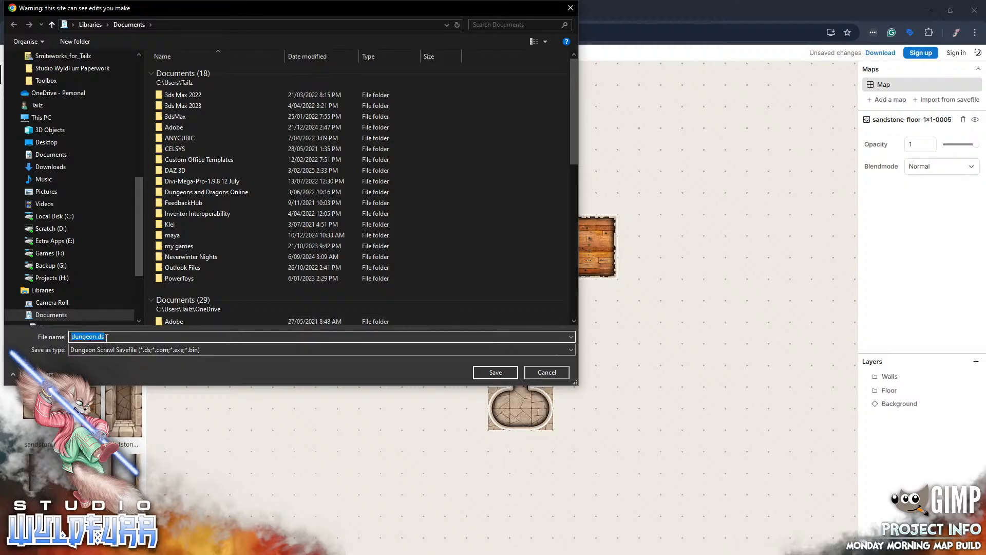
drag(139, 250, 151, 120)
click(52, 73)
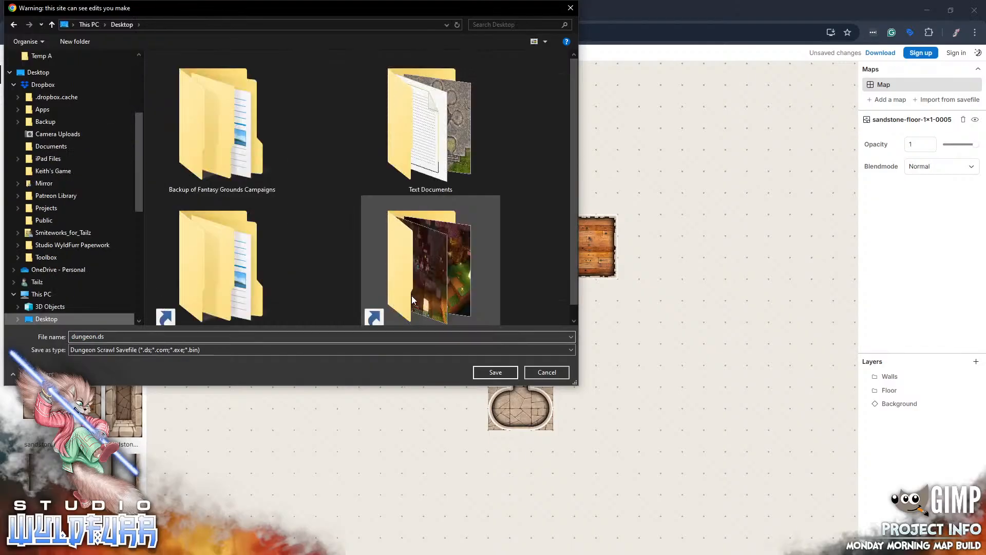
click(495, 372)
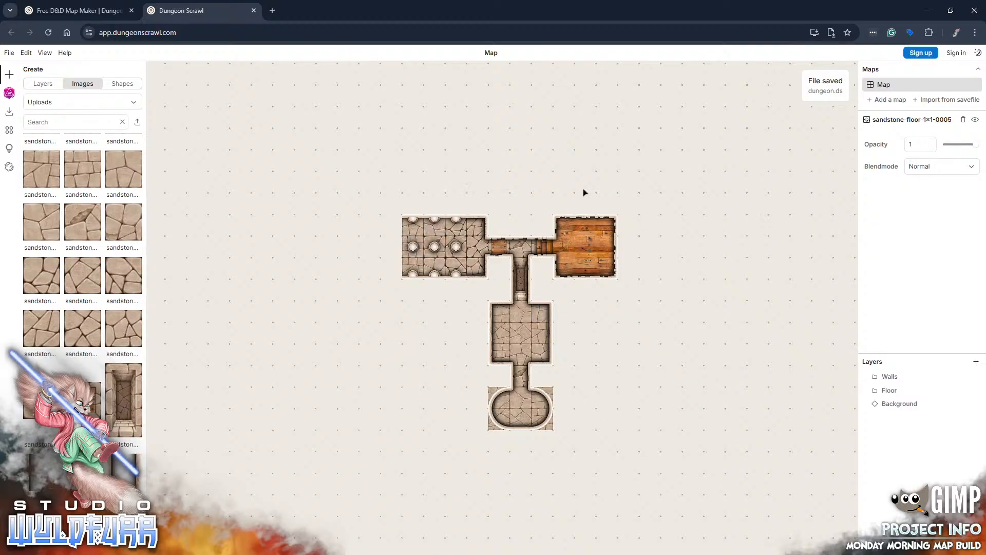
- Try to import from a savefile and turn on a paper texture overlay, dismissing the upgrade offer each time
click(949, 101)
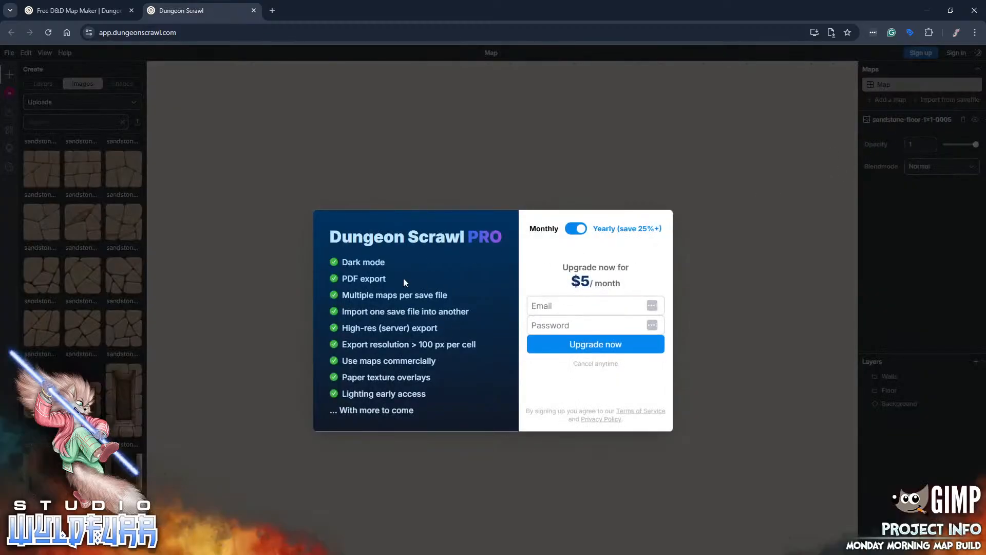
click(671, 170)
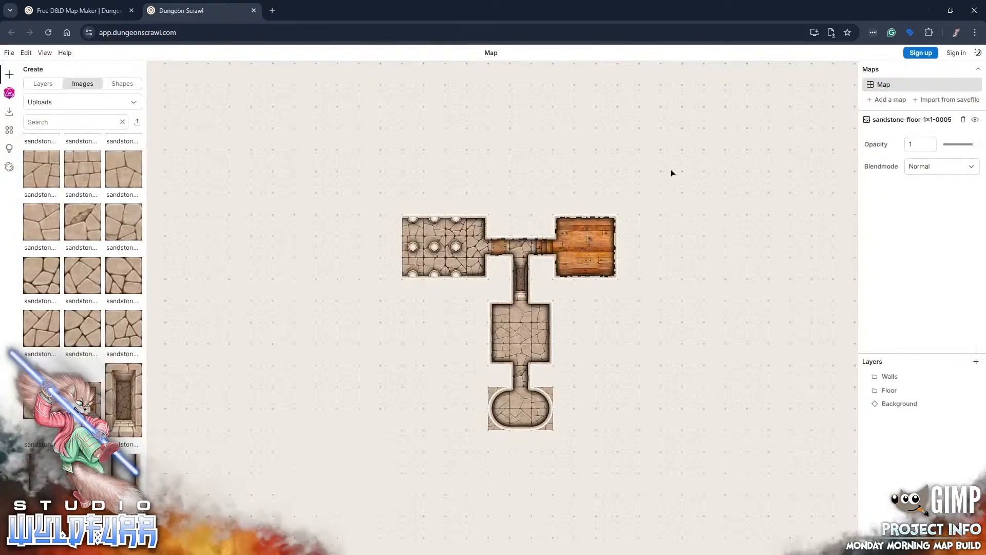
click(9, 171)
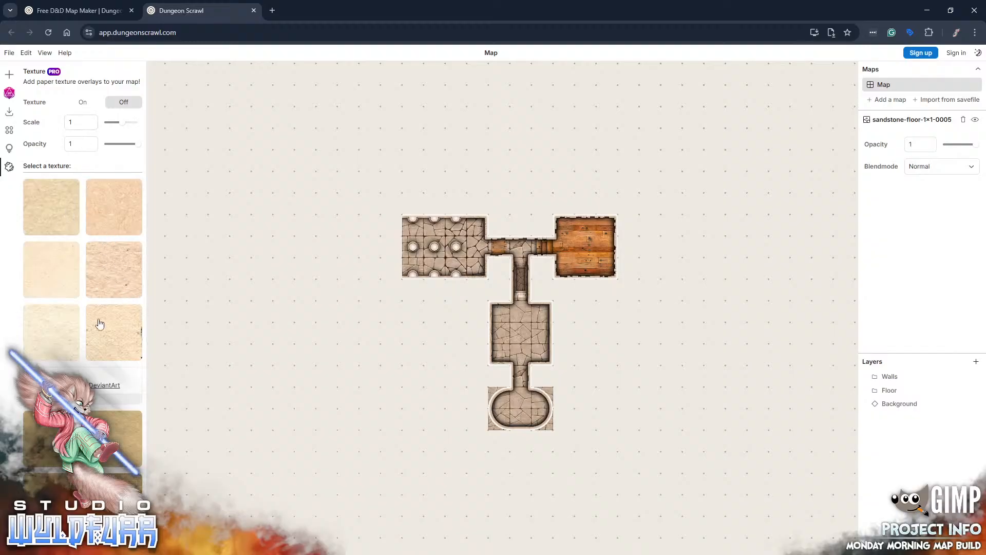
click(77, 436)
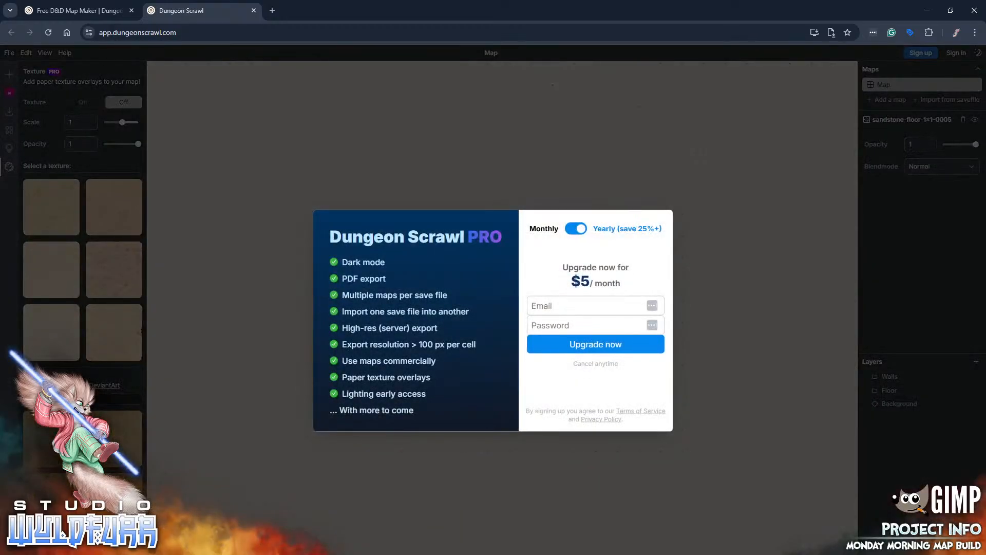
click(254, 268)
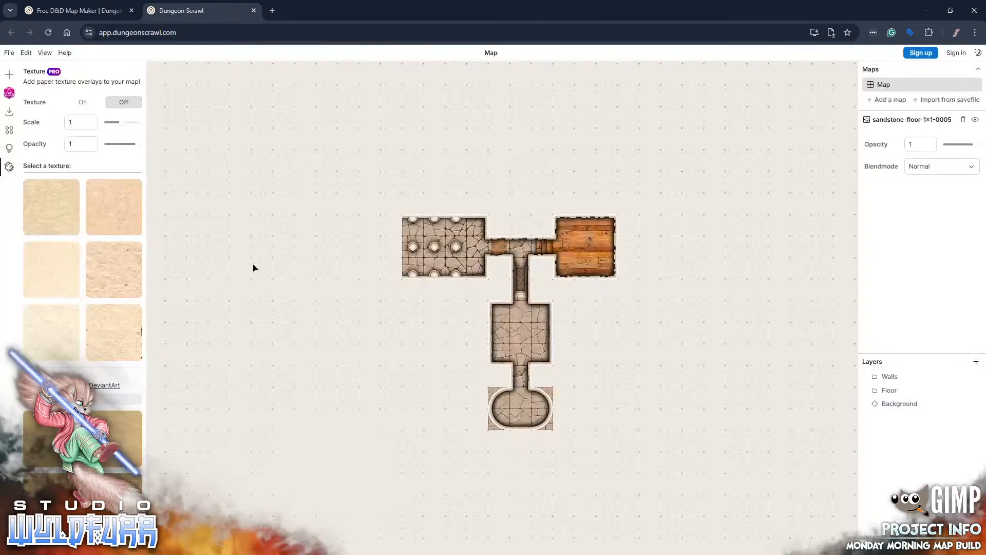
click(101, 252)
click(232, 220)
click(83, 104)
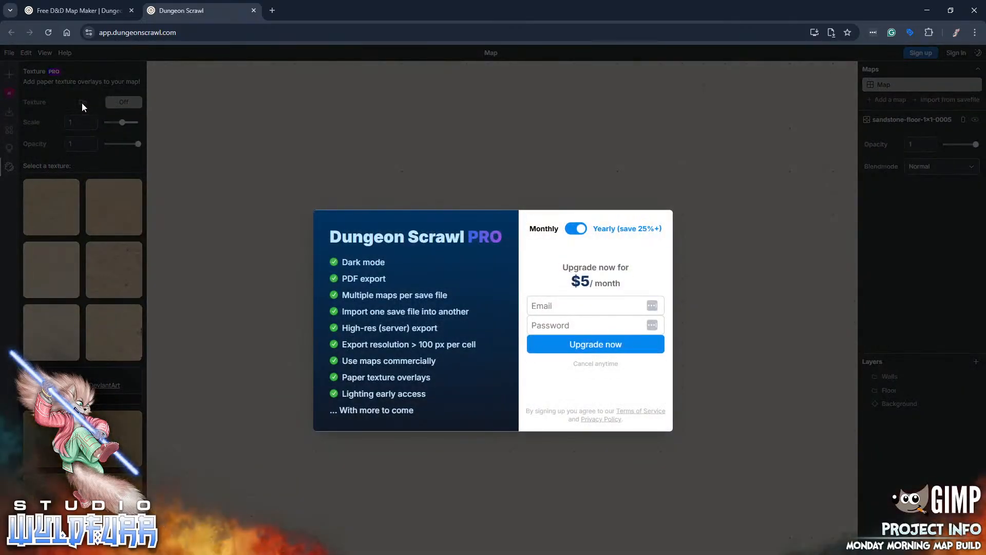
click(610, 179)
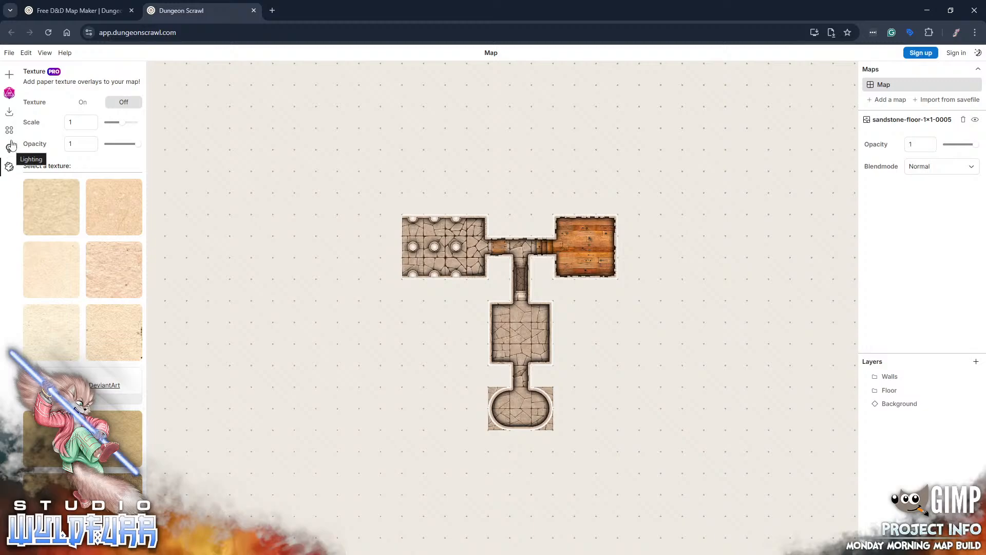
- Open the map's export settings and set the filename to Test Map
click(10, 114)
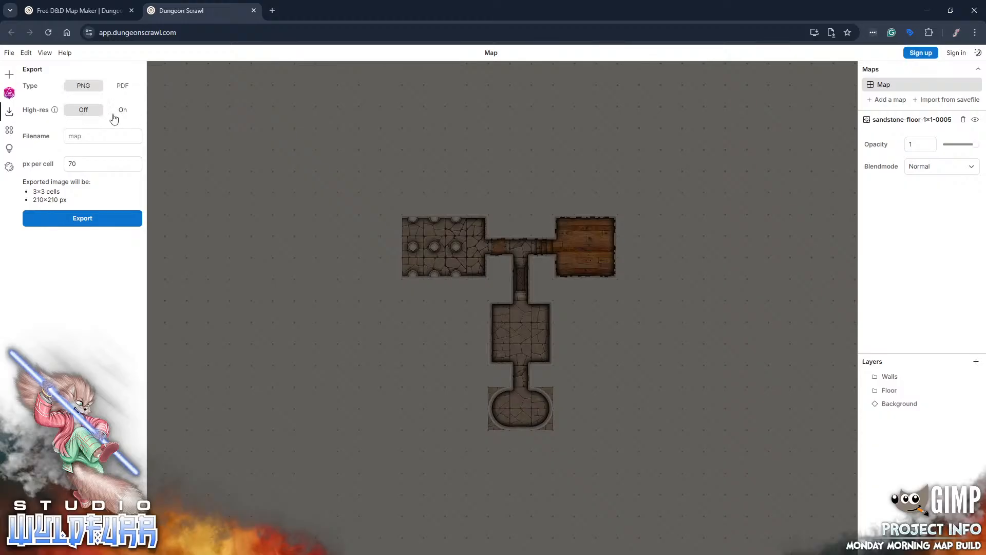
mouse_move(55, 111)
text(Test Map)
click(85, 162)
right_click(377, 223)
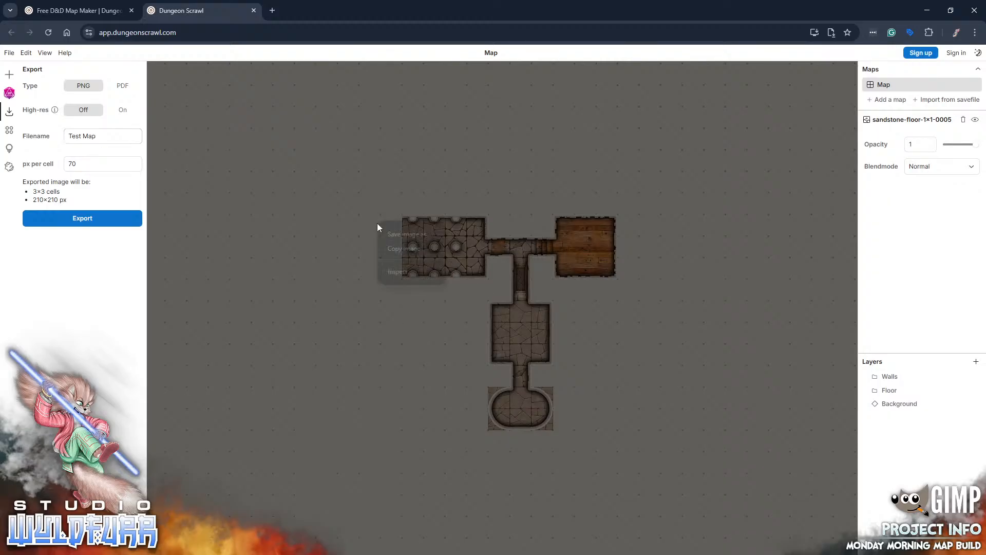
click(353, 244)
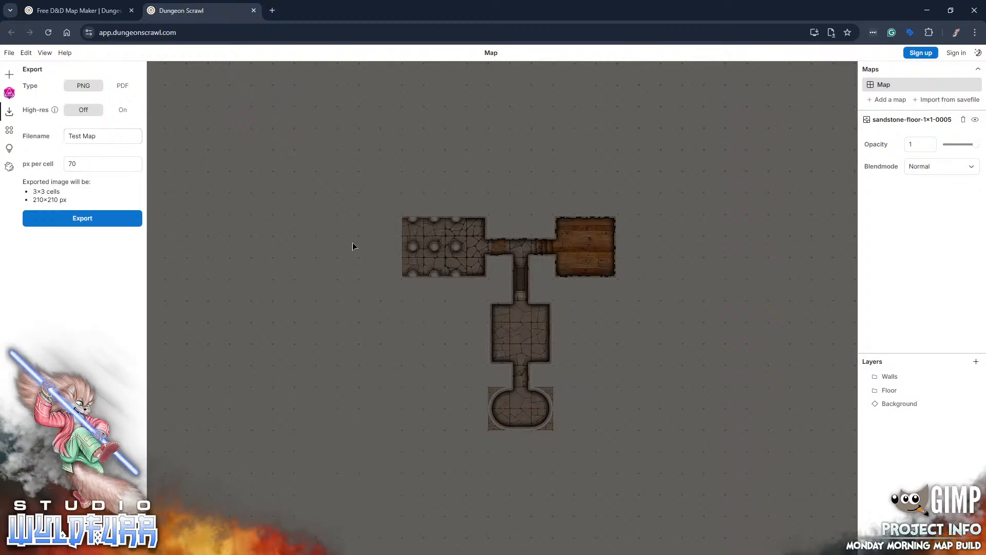
right_click(382, 269)
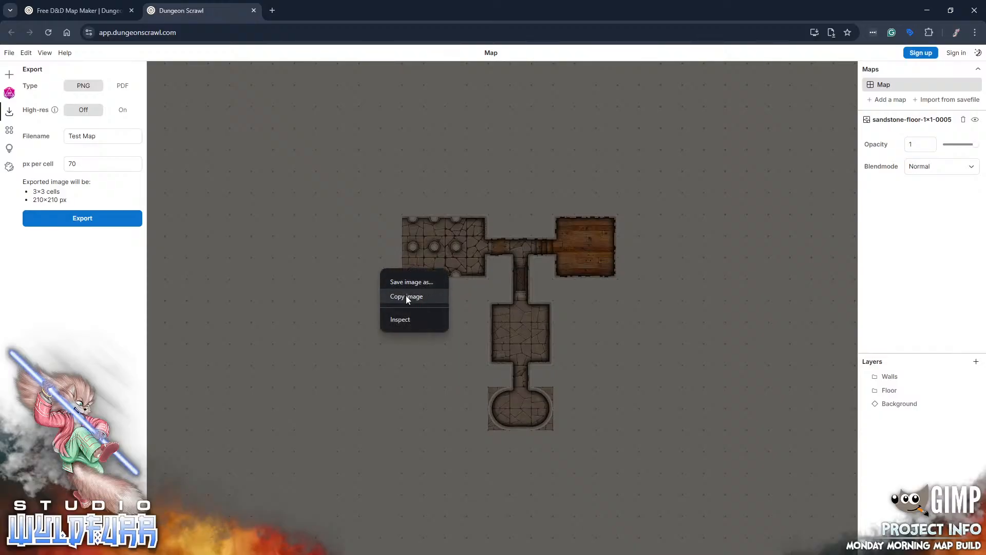
click(300, 272)
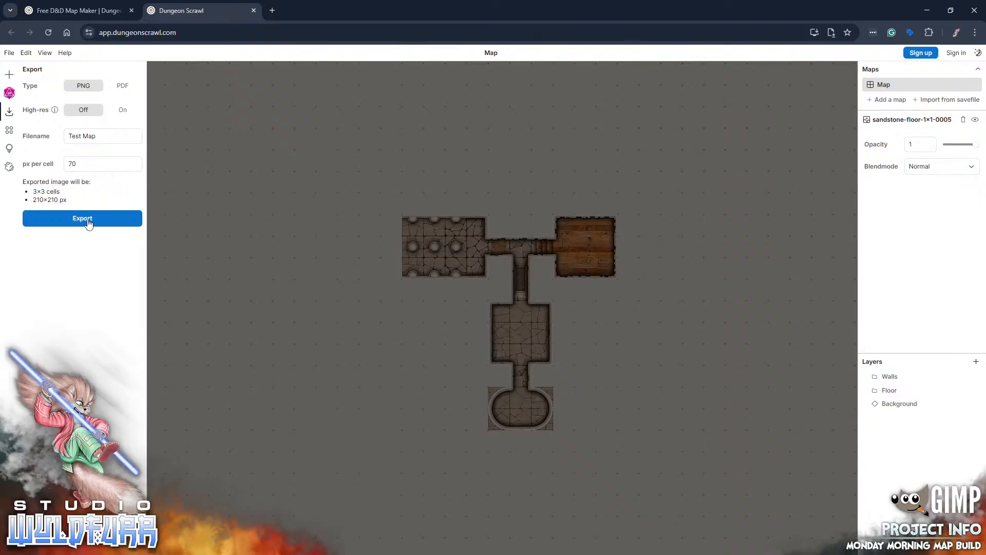
- Move the export frame from the empty canvas onto the pillared room of the dungeon
scroll(507, 261, down, 5)
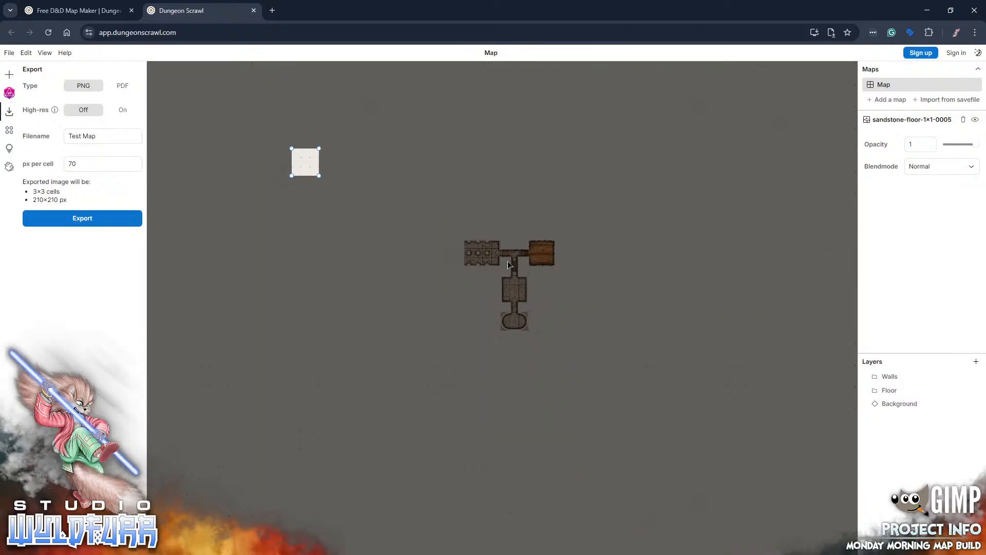
scroll(508, 261, up, 2)
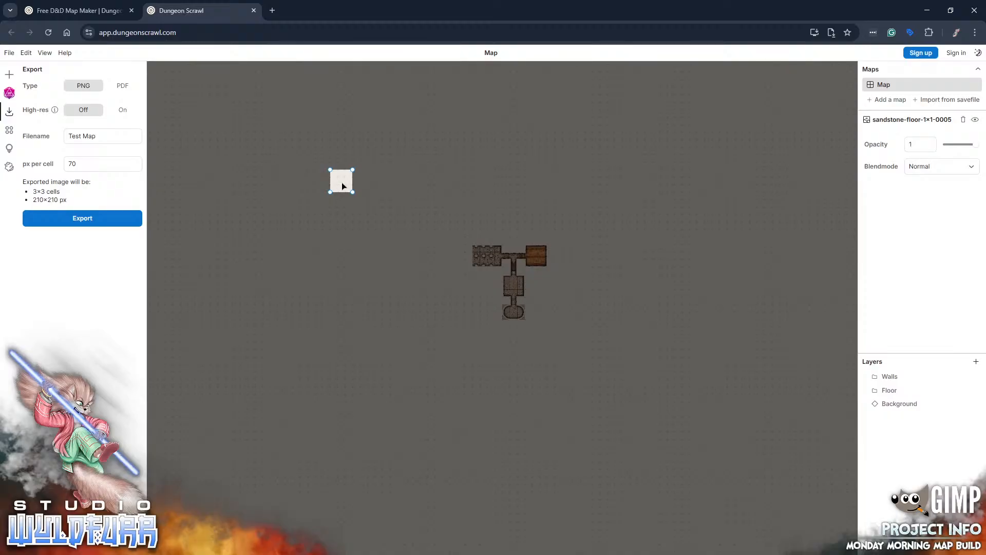
drag(340, 175, 494, 263)
scroll(494, 263, up, 3)
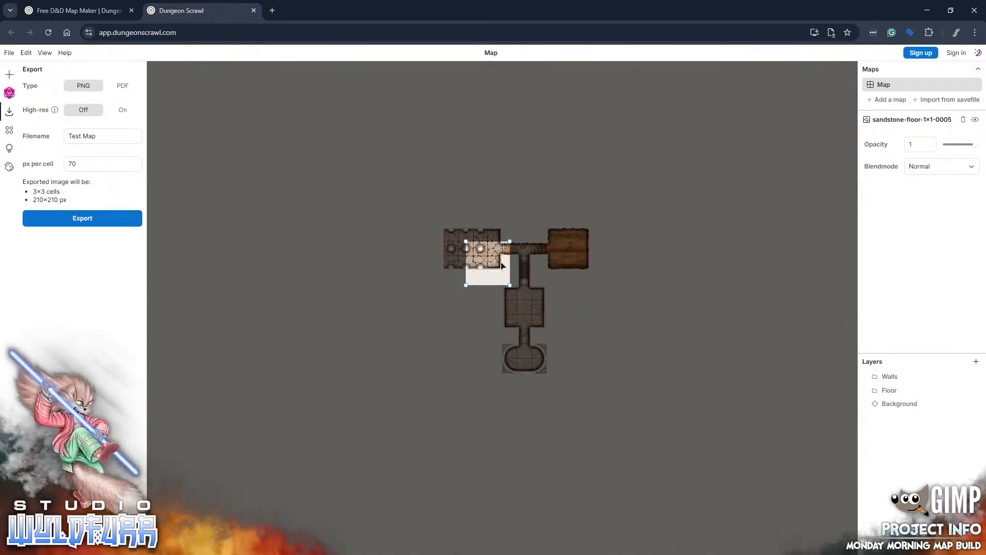
drag(477, 296, 406, 308)
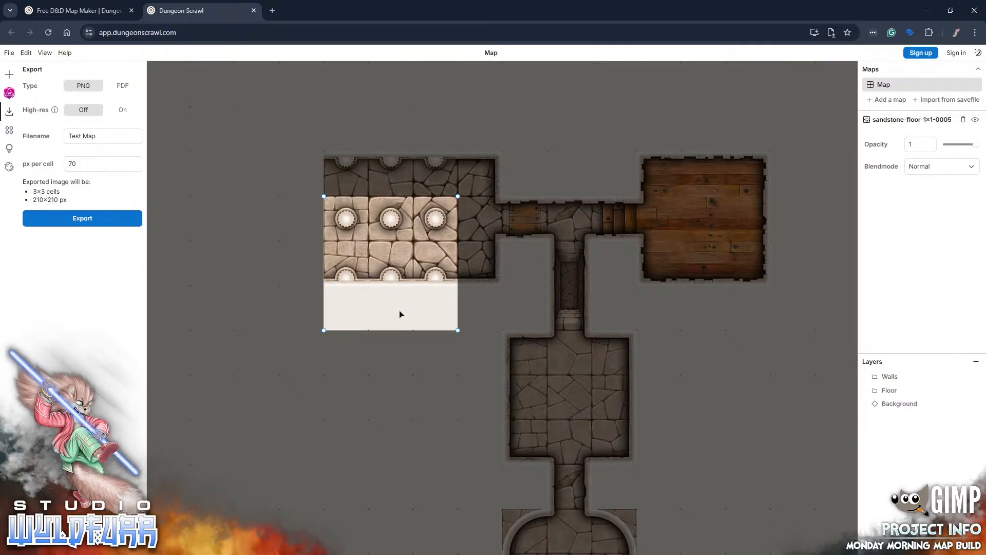
- Enlarge the export frame to 10×10 cells around the whole dungeon and export it to Downloads as Test Map_10x10.png
drag(400, 313, 750, 449)
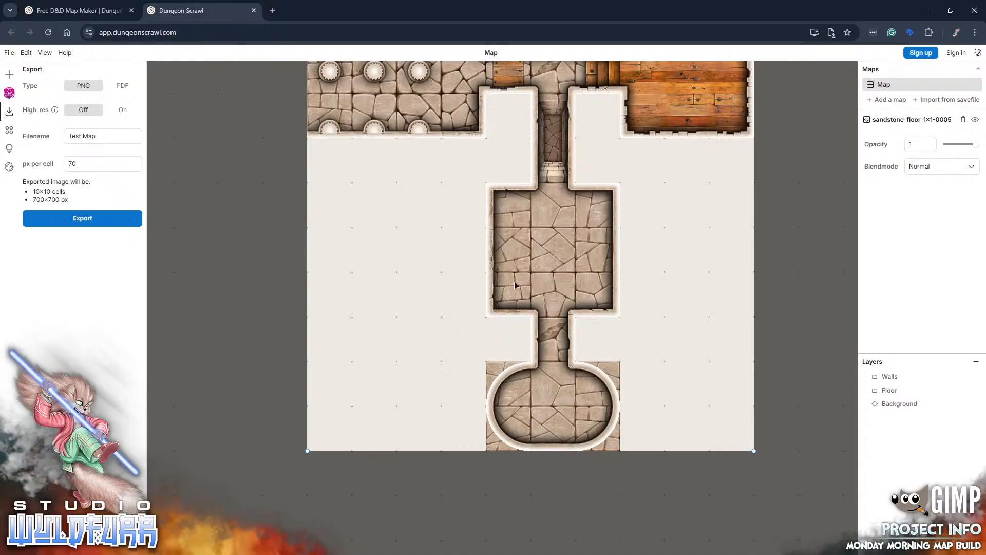
drag(309, 200, 282, 294)
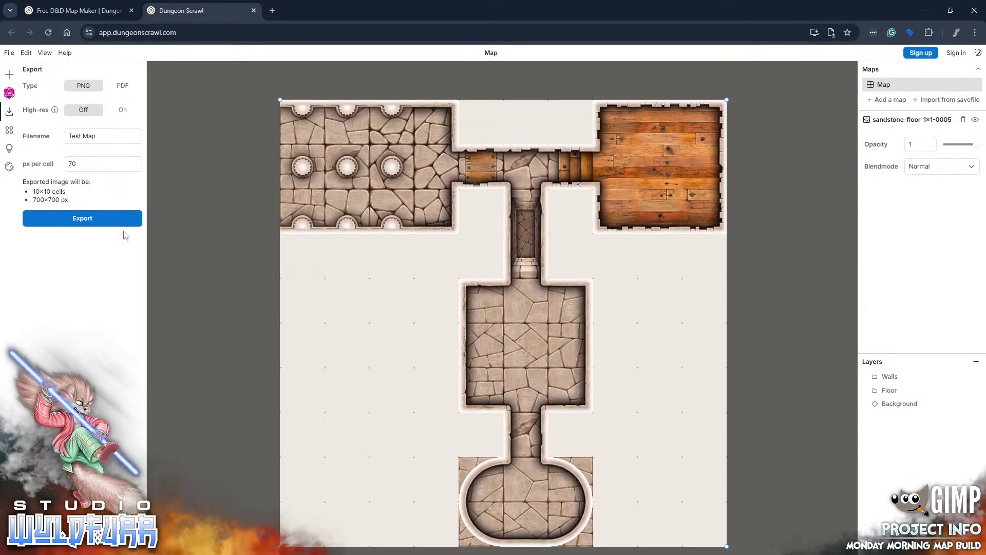
click(78, 219)
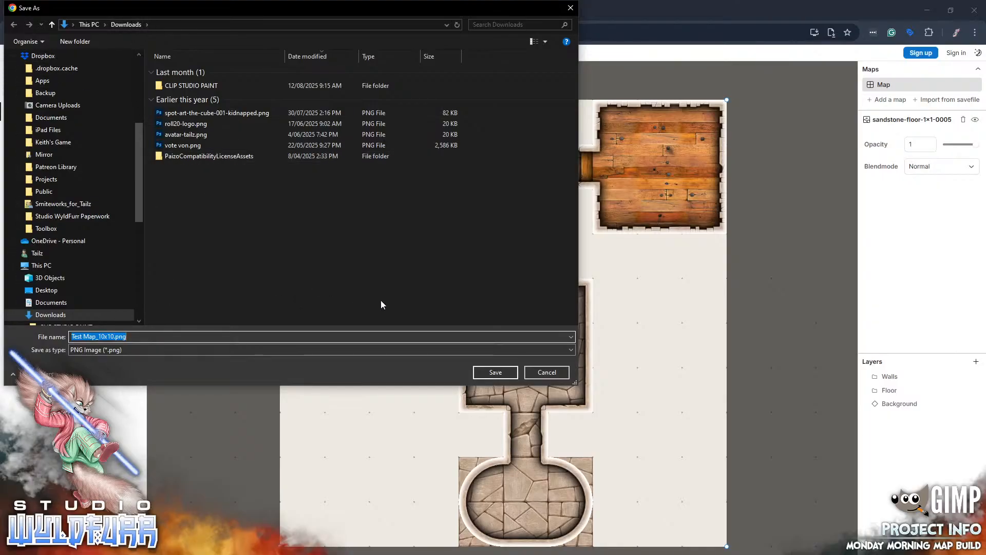
click(478, 373)
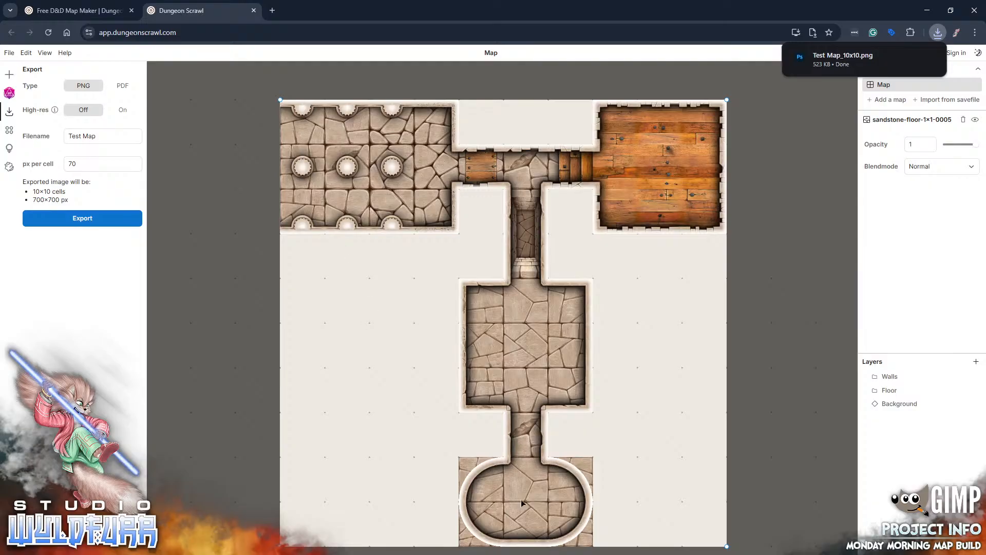
- Switch to GIMP and open Test Map_10x10.png from the Downloads folder, sorting the files by newest modification date
key(alt+Tab)
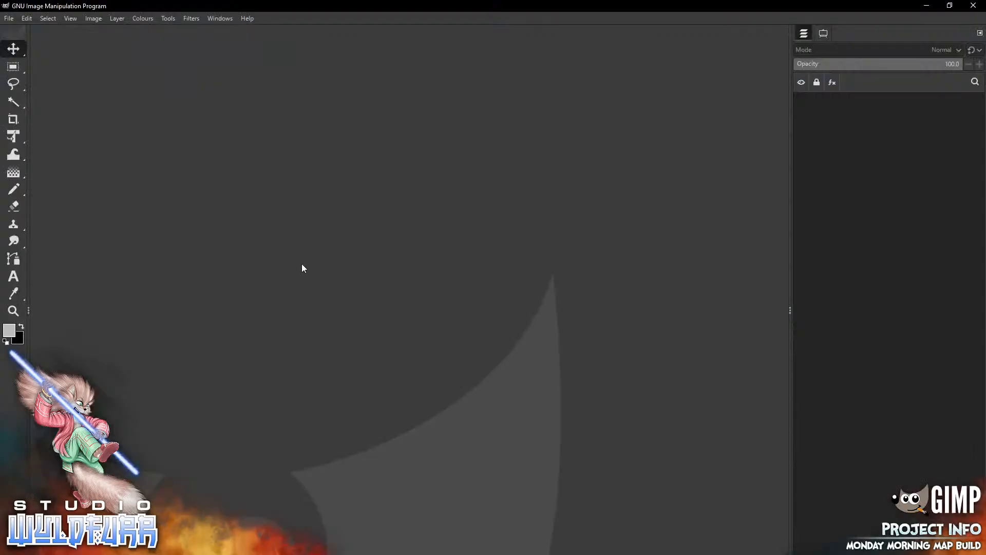
click(14, 21)
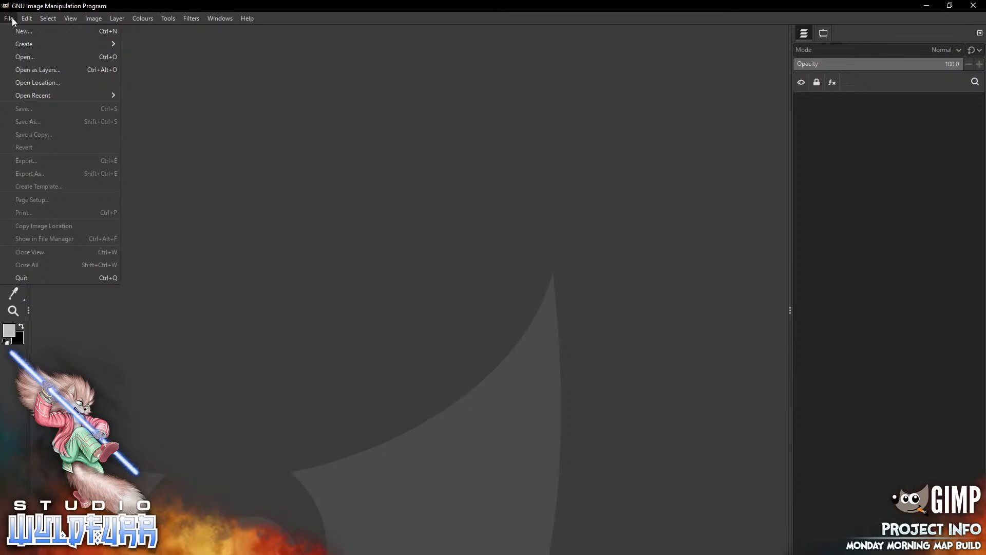
click(25, 57)
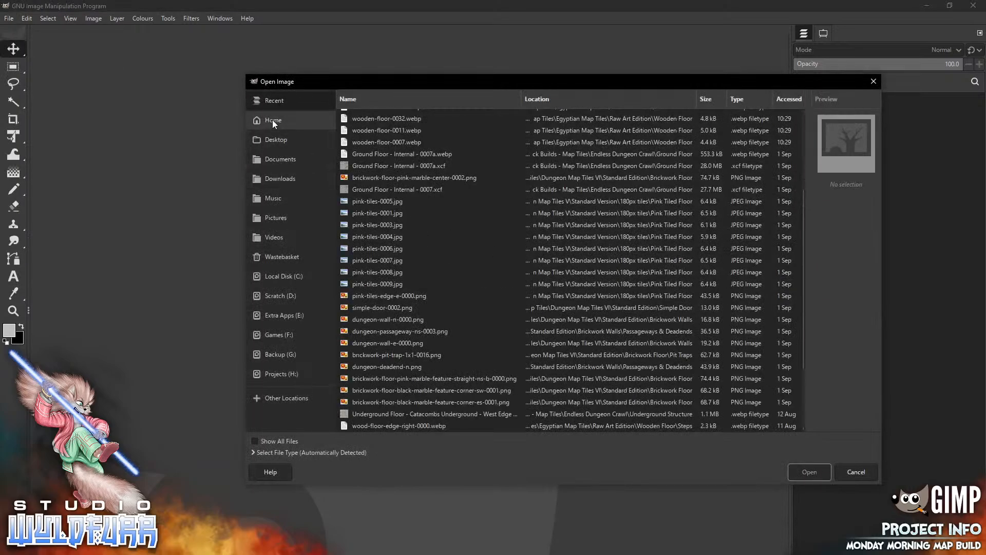
click(271, 177)
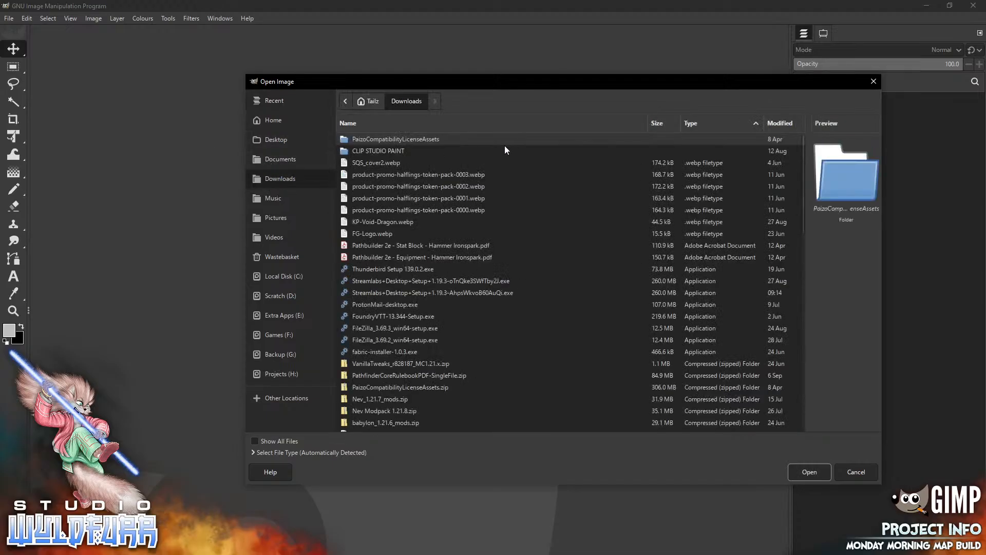
click(773, 126)
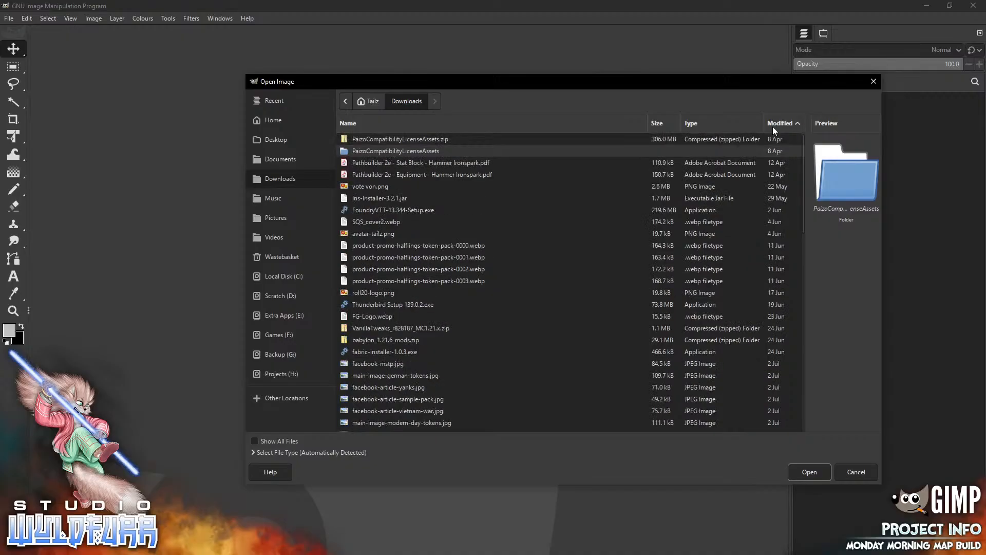
click(772, 126)
click(772, 126)
click(397, 137)
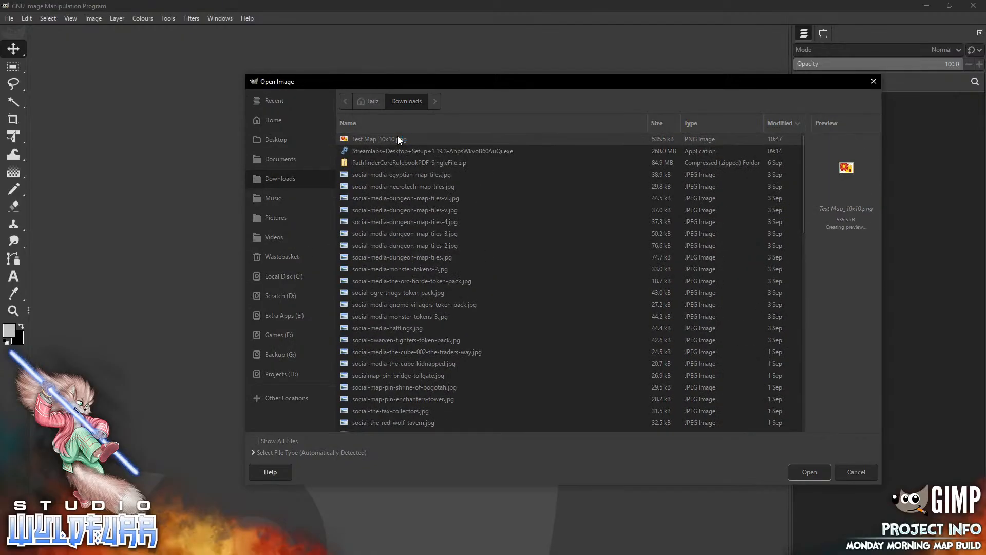
double_click(398, 136)
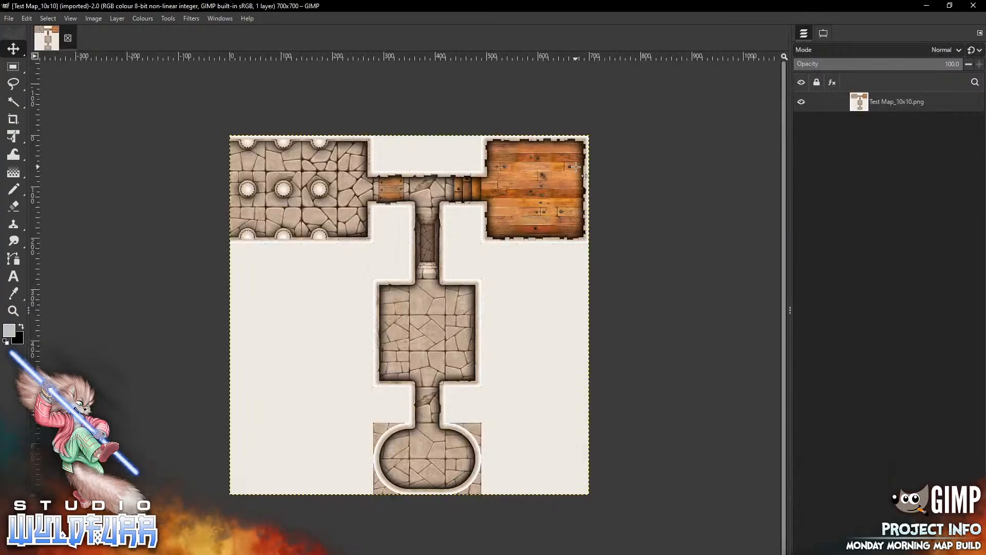
- Select one grid cell from dot to dot in the blank area beside the square sandstone room
click(13, 311)
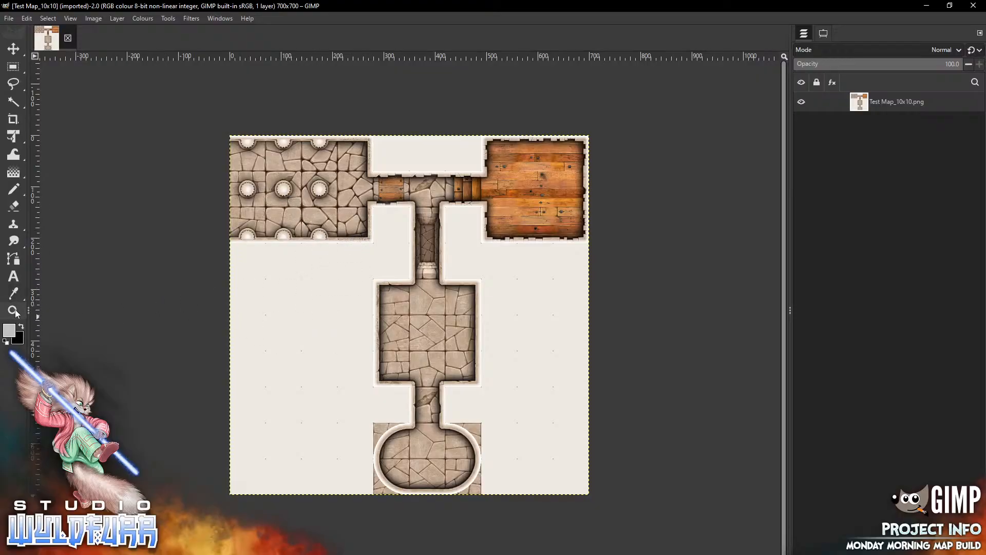
click(359, 311)
click(359, 312)
click(316, 245)
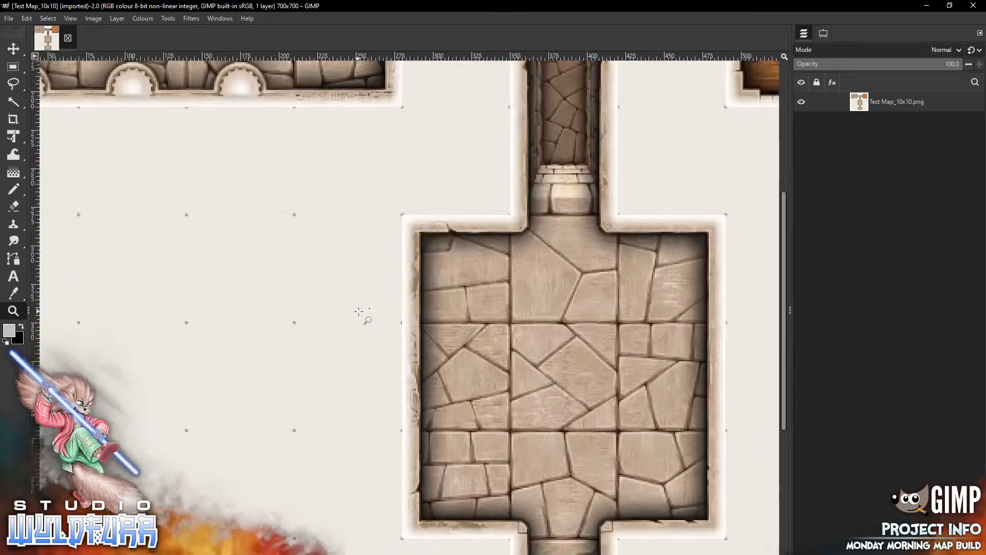
click(273, 182)
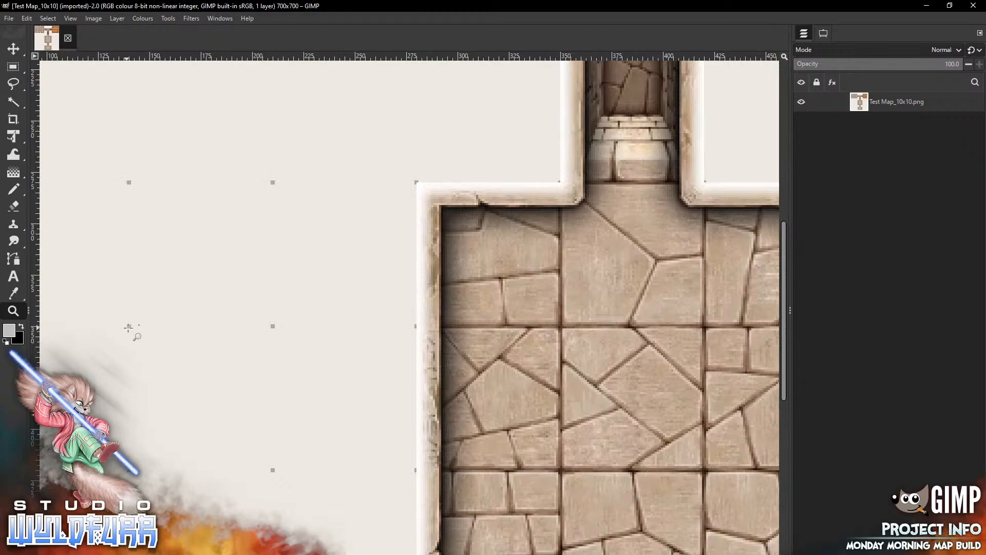
click(14, 63)
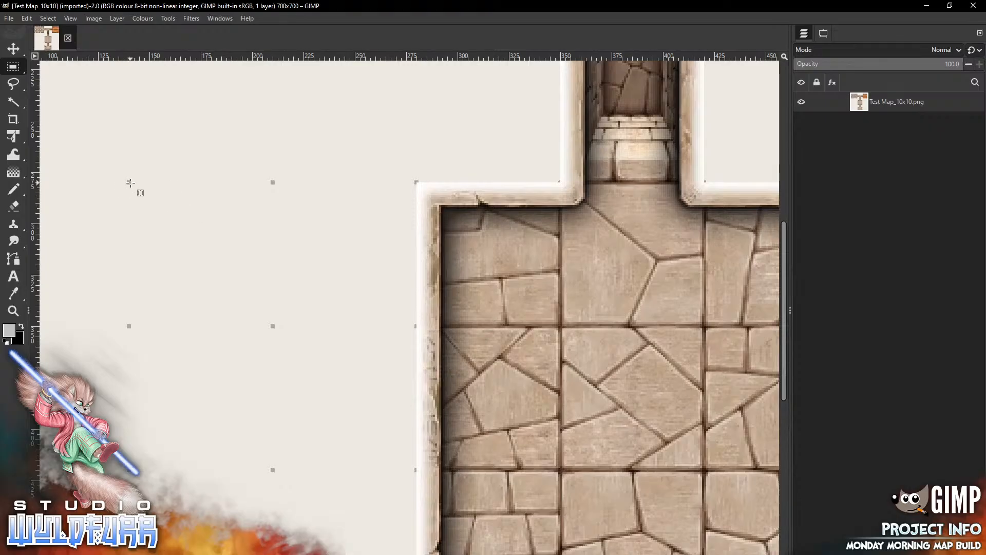
drag(129, 182, 272, 327)
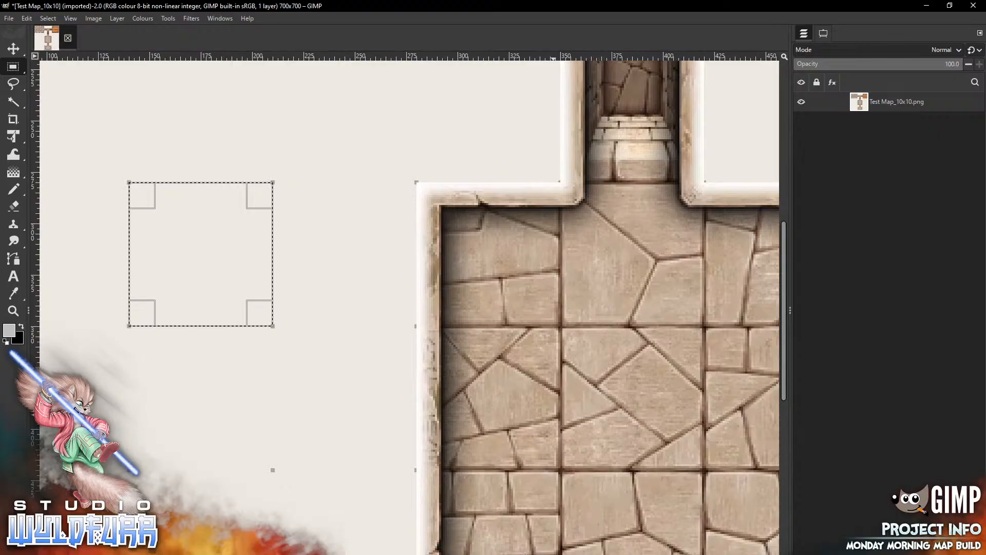
- Select the map's corner grid cell in the pillared room with a rectangular selection
scroll(411, 302, left, 5)
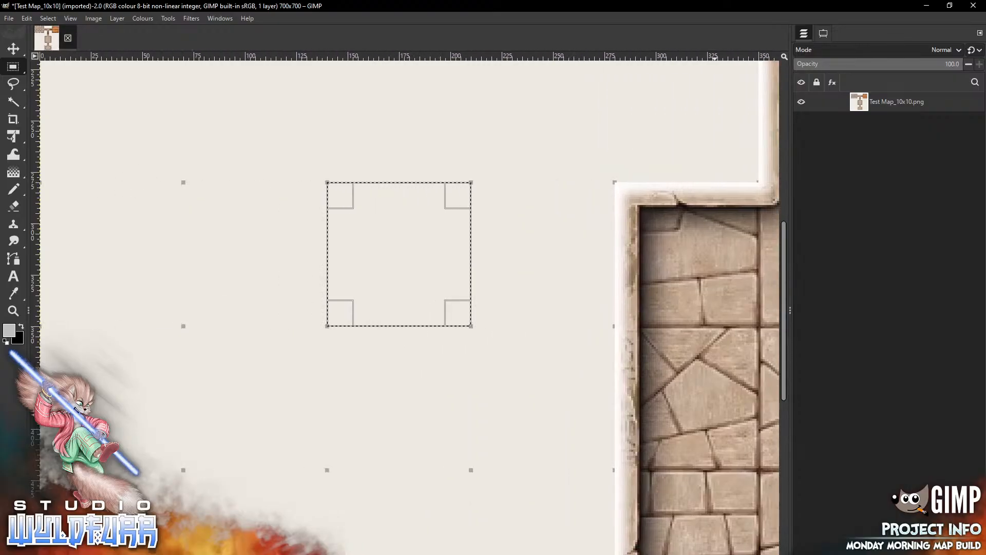
drag(783, 293, 779, 117)
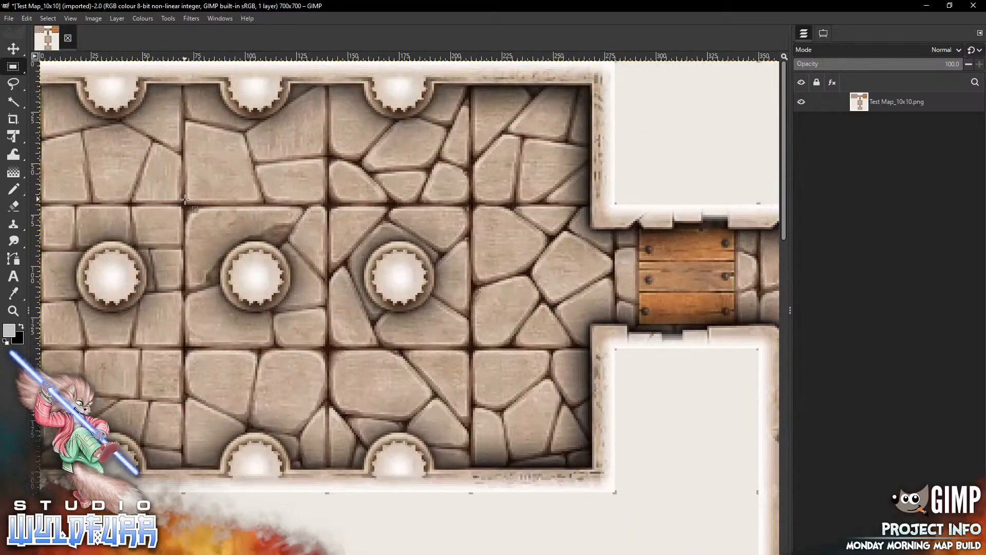
drag(183, 203, 6, 8)
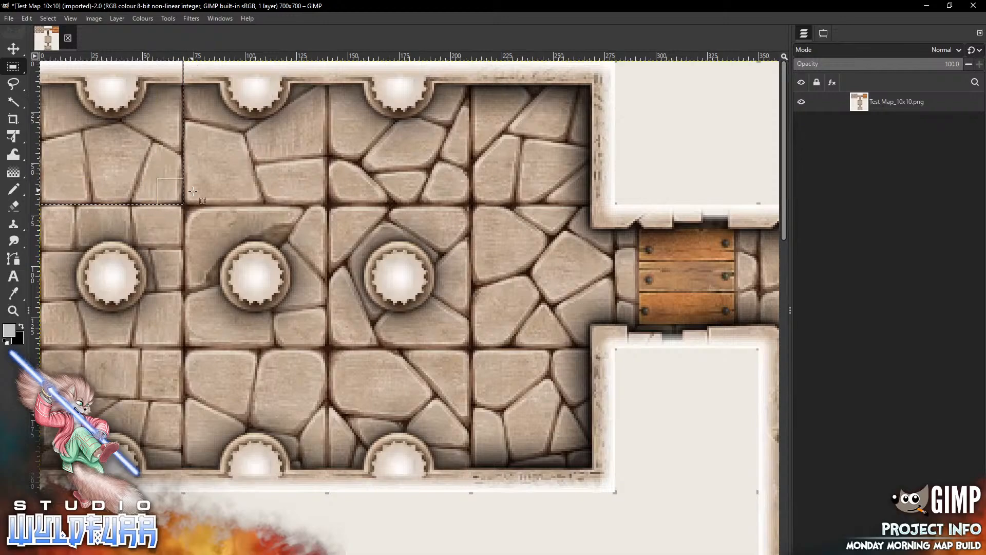
scroll(342, 263, down, 4)
scroll(341, 264, up, 4)
- Examine the pillared room's stone floor at pixel level and compare it with the wider map
click(16, 311)
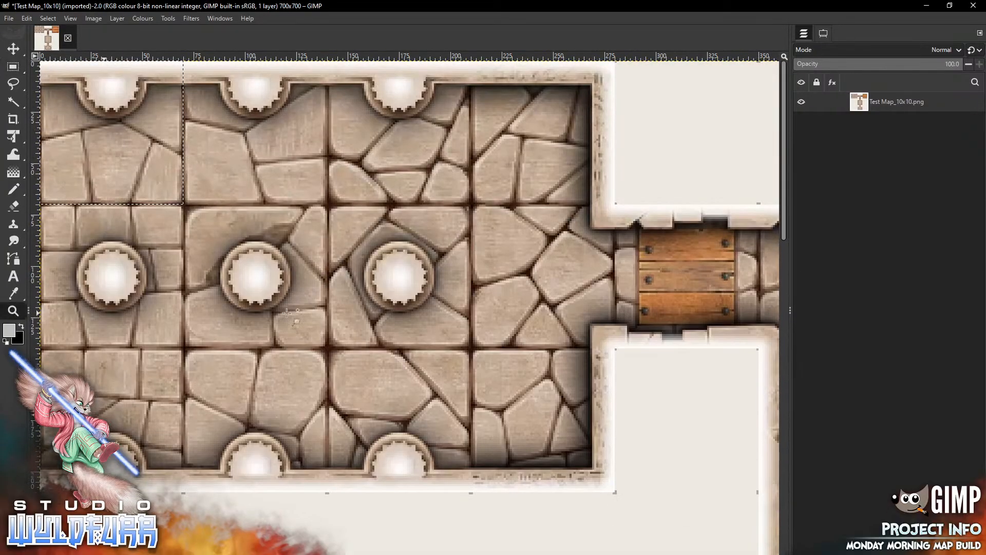
scroll(498, 300, down, 1)
scroll(498, 300, down, 2)
scroll(488, 290, up, 3)
scroll(480, 282, down, 3)
scroll(480, 282, up, 3)
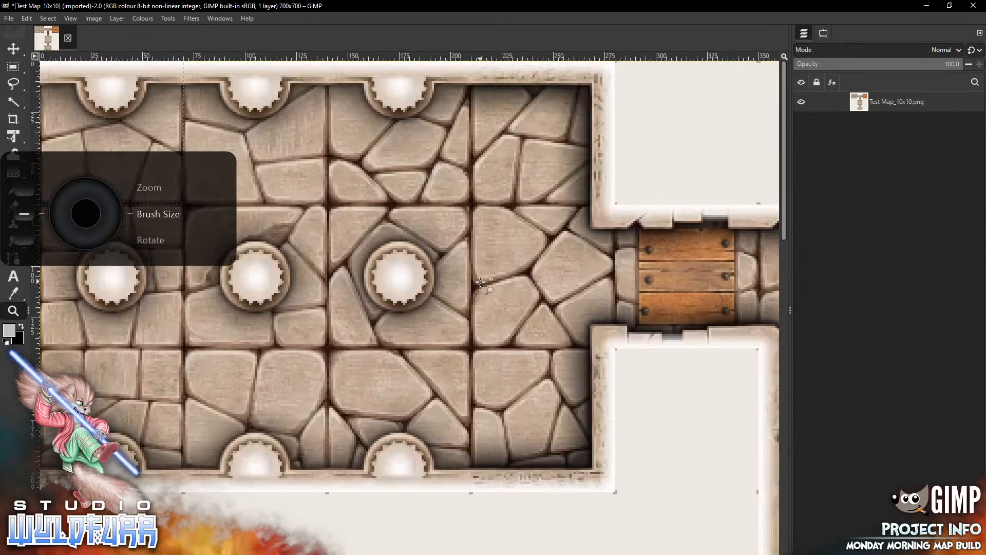
scroll(480, 281, up, 5)
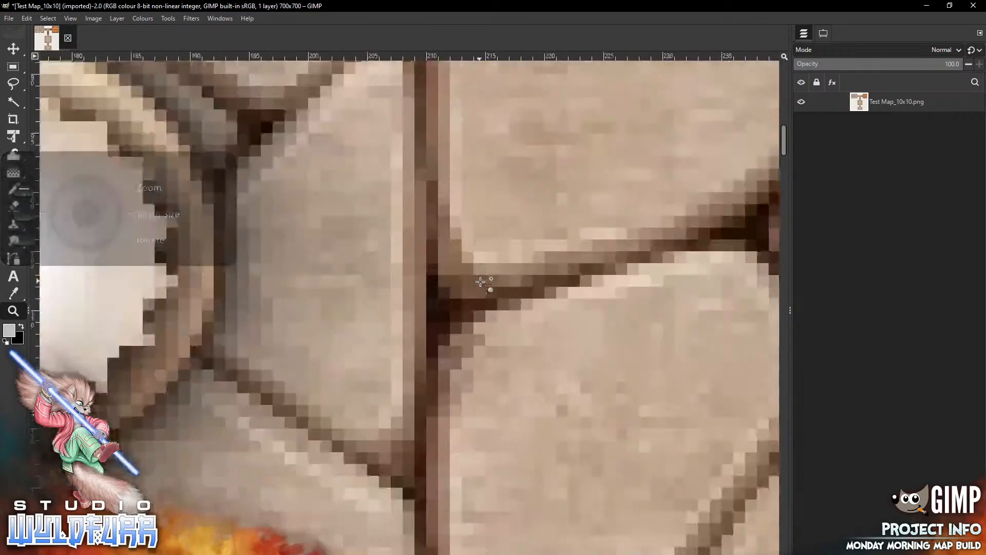
scroll(480, 281, down, 11)
scroll(480, 281, up, 4)
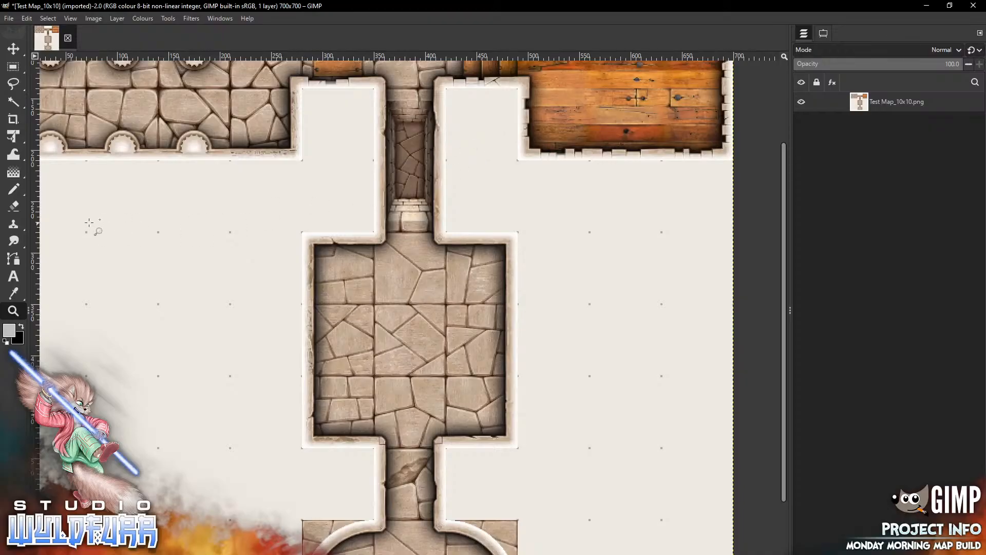
- Clear the rectangular selection on the pillared room's corner cell
right_click(187, 257)
mouse_move(242, 302)
click(484, 345)
drag(326, 223, 602, 419)
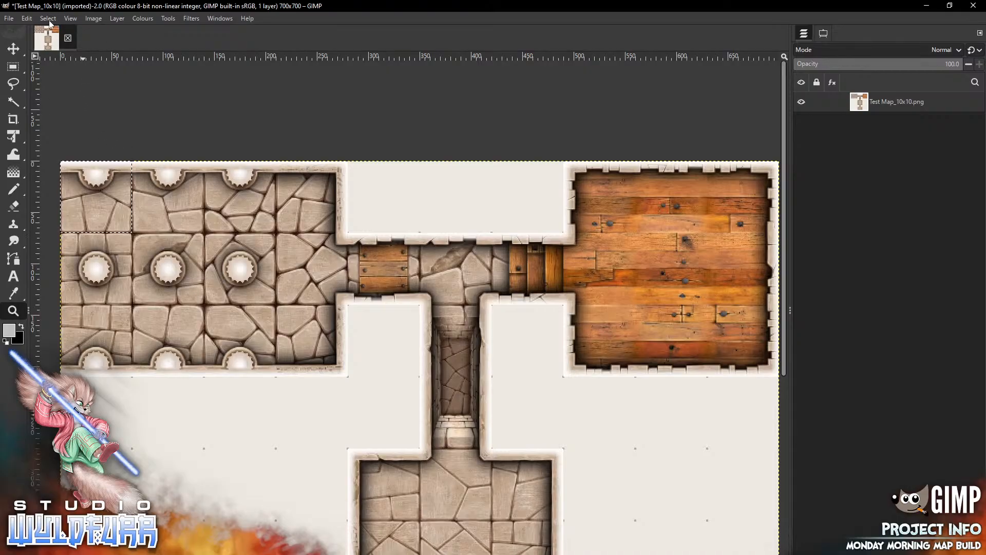
click(48, 18)
click(54, 46)
drag(385, 366, 350, 306)
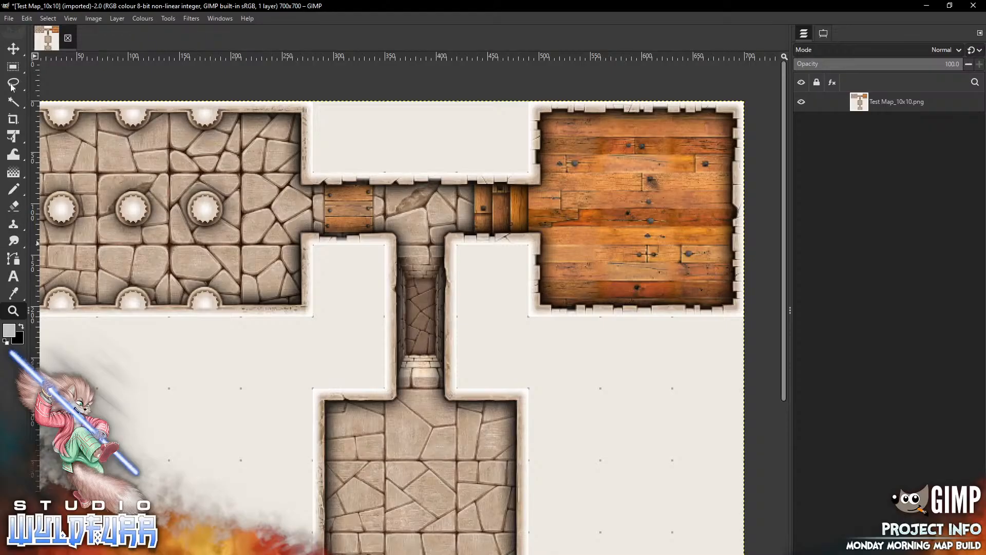
- Create a new 1800 × 1800 px image from the 10x10 Adventer Map template
click(9, 18)
click(24, 32)
click(412, 186)
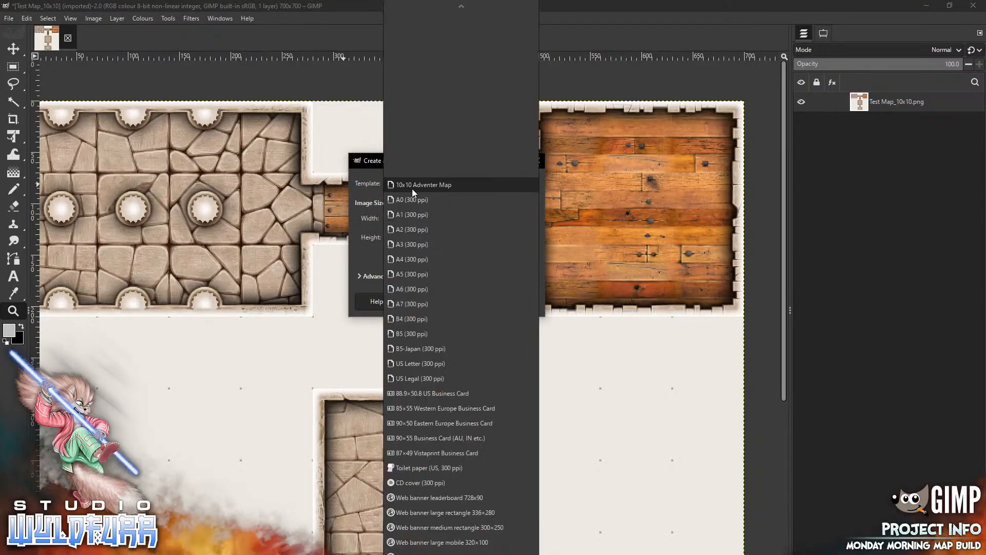
click(405, 186)
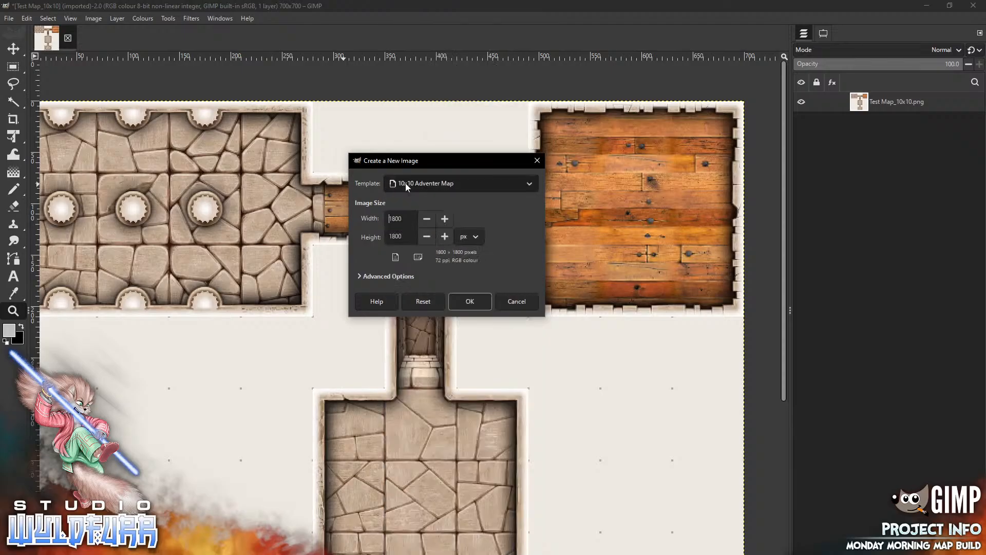
click(467, 300)
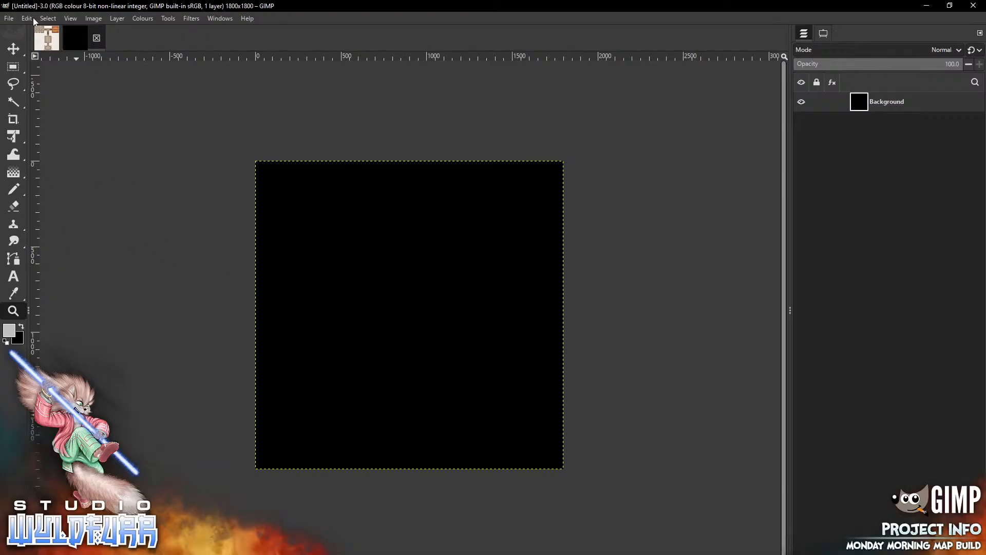
- Fill the new image with the light grey foreground colour and turn on Snap to Grid
click(33, 18)
click(55, 171)
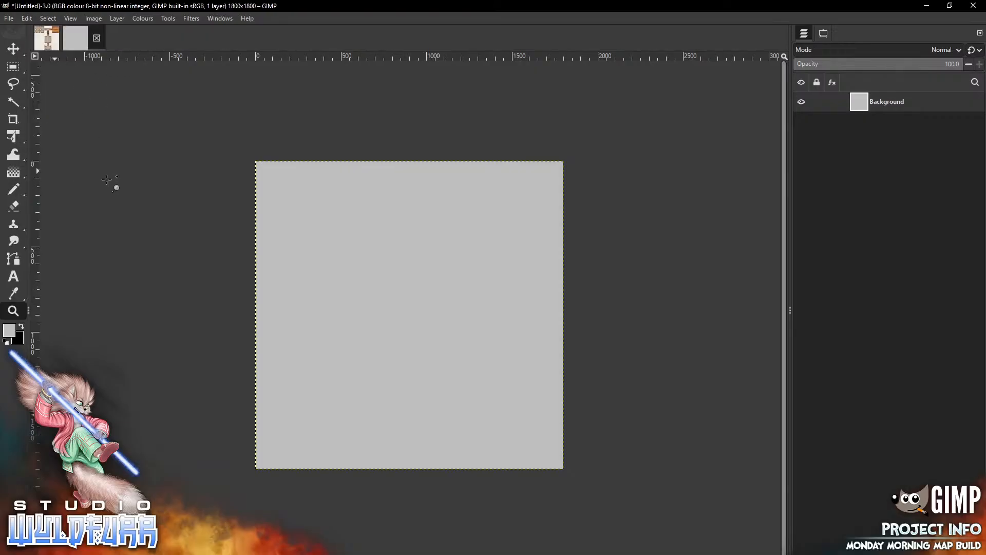
click(72, 19)
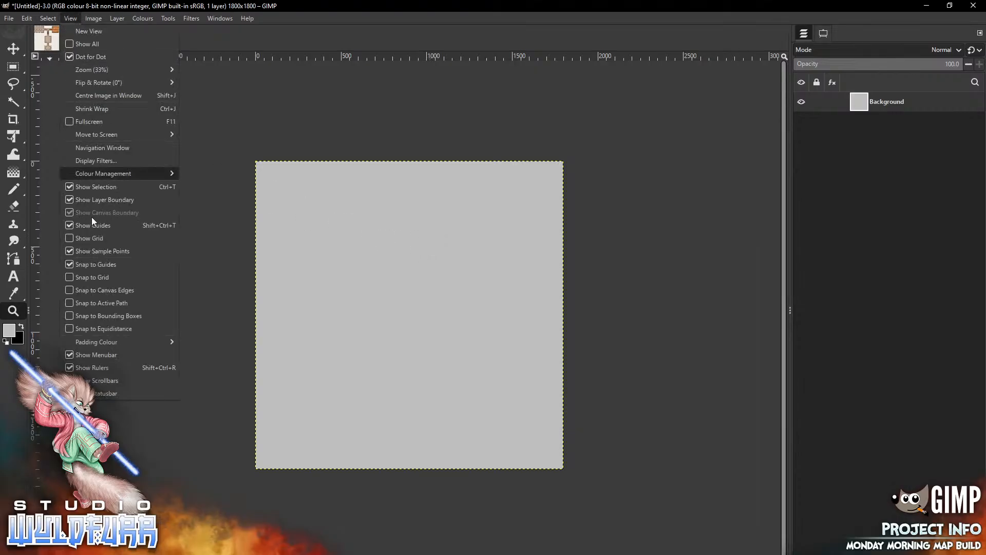
click(85, 277)
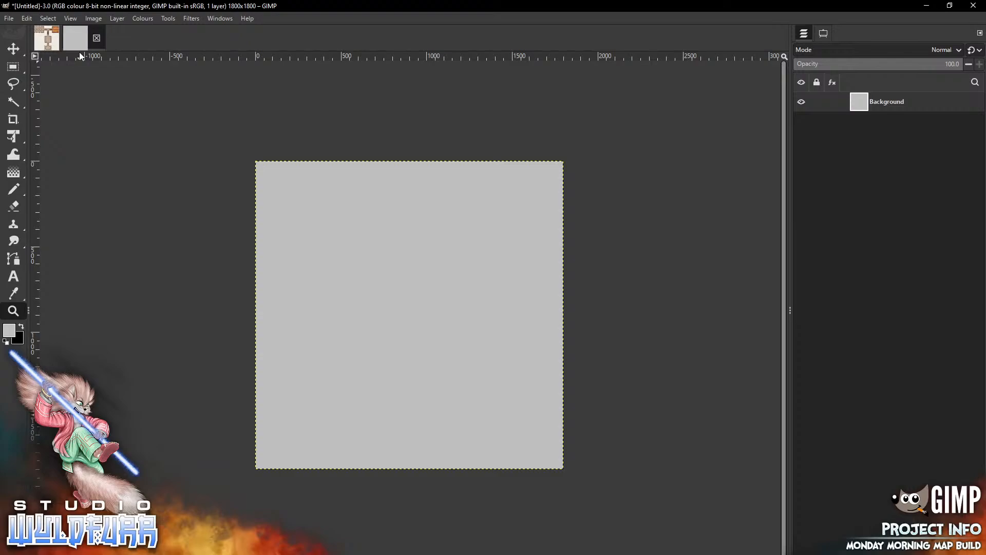
- Display the grid over the new 1800 × 1800 px image and activate the Move tool
click(78, 17)
click(68, 237)
click(13, 48)
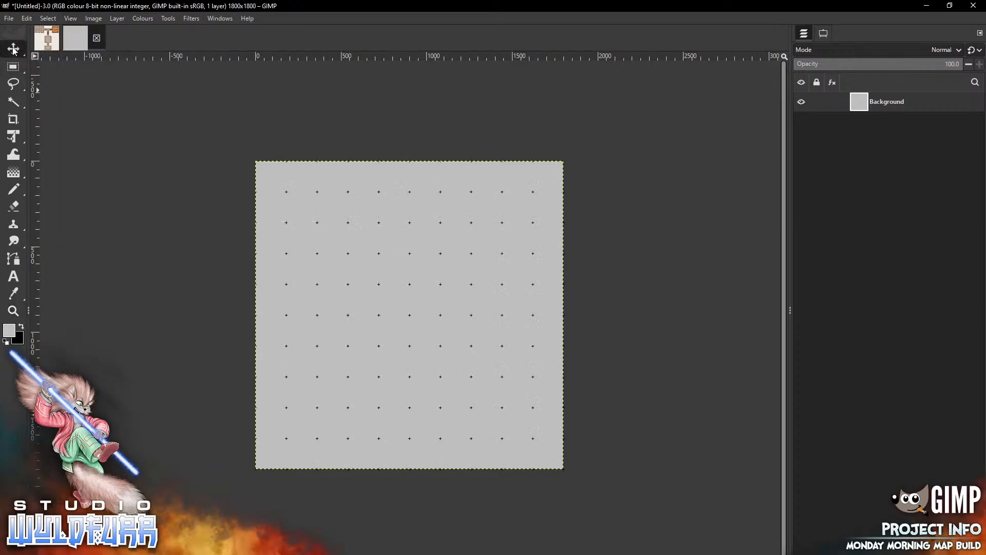
- Copy the entire Test Map_10x10 image and paste it as a layer into the 1800 × 1800 px image, checking it against the grid
click(54, 42)
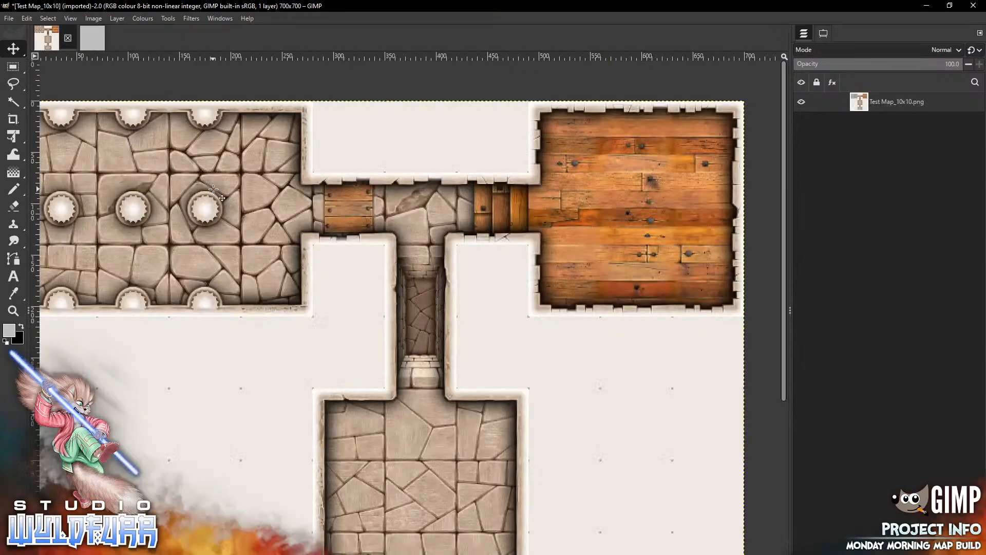
click(48, 18)
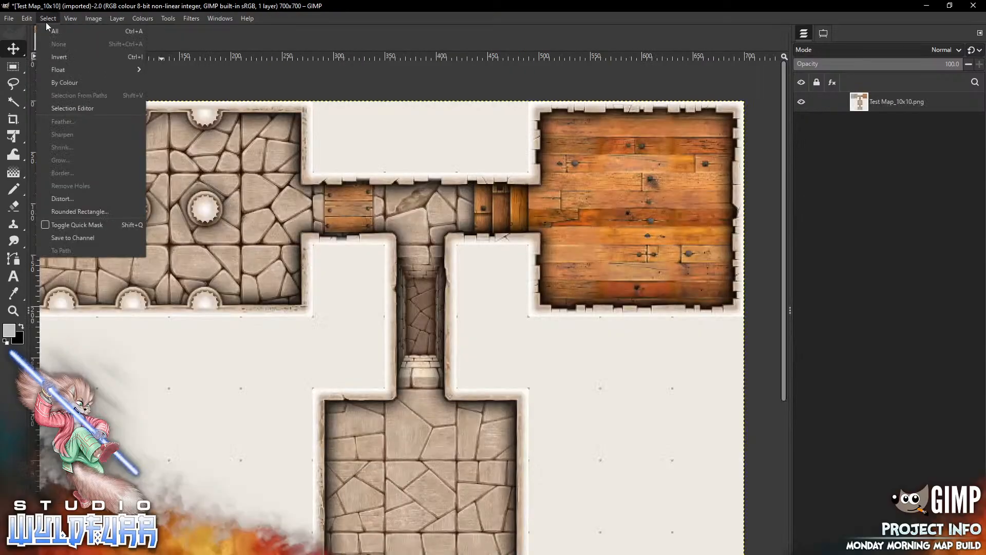
click(54, 32)
click(26, 18)
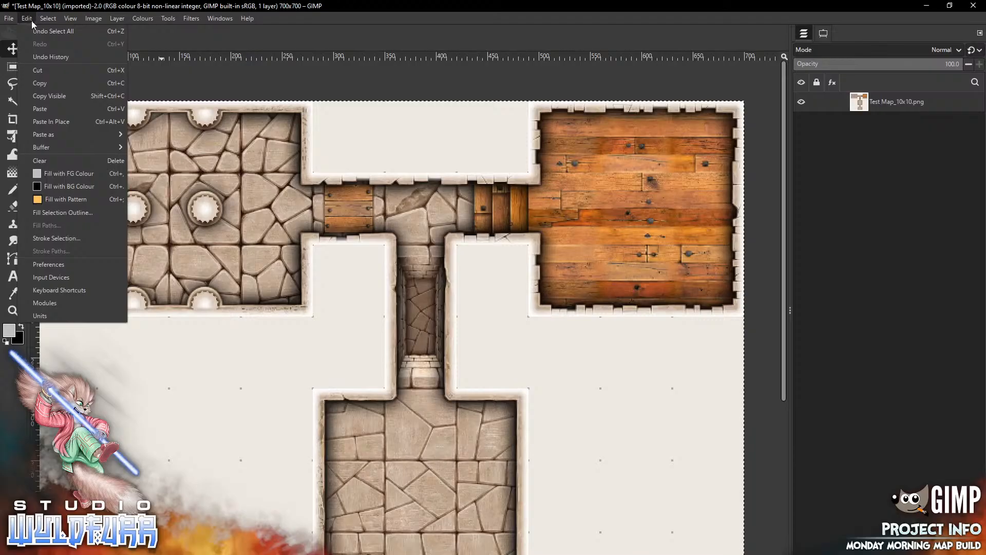
click(51, 82)
click(94, 39)
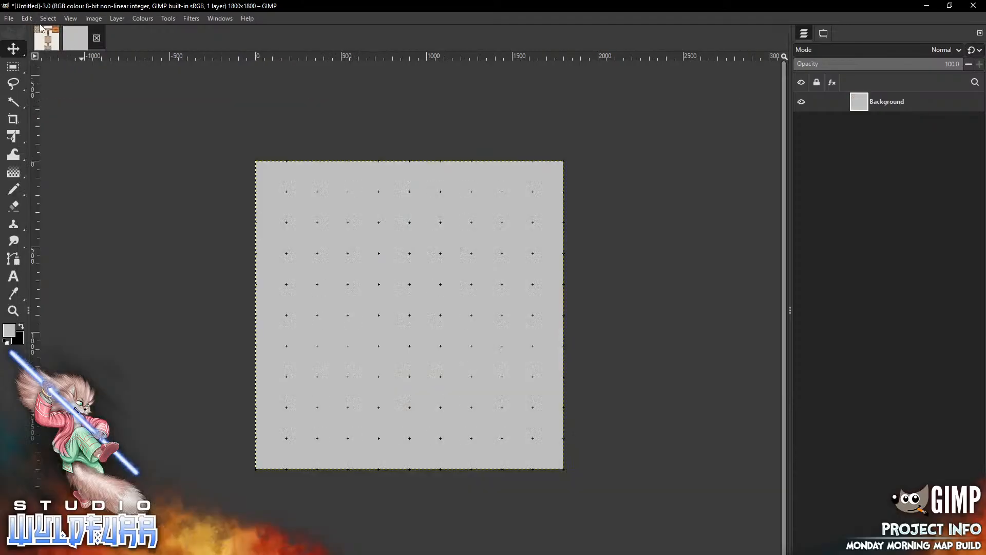
click(26, 18)
click(44, 109)
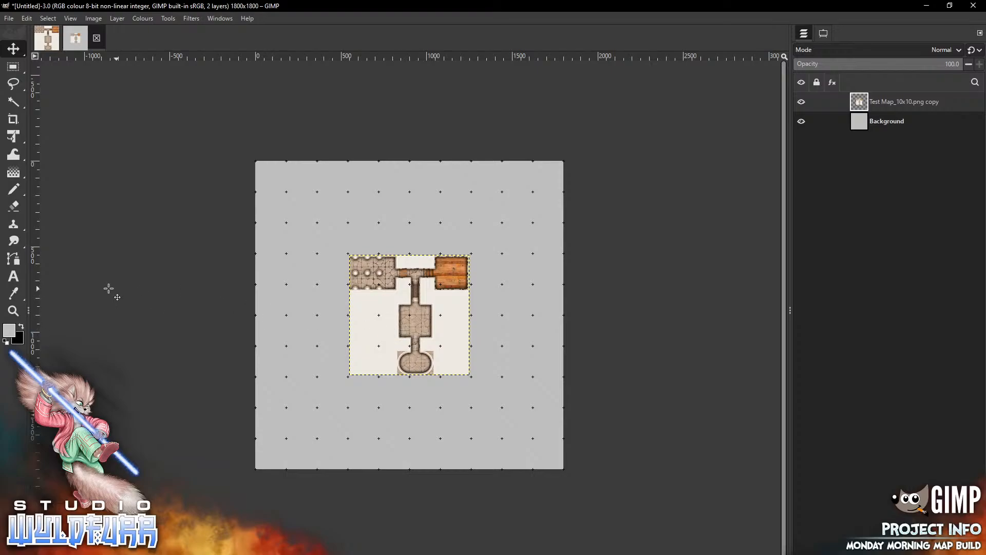
click(13, 311)
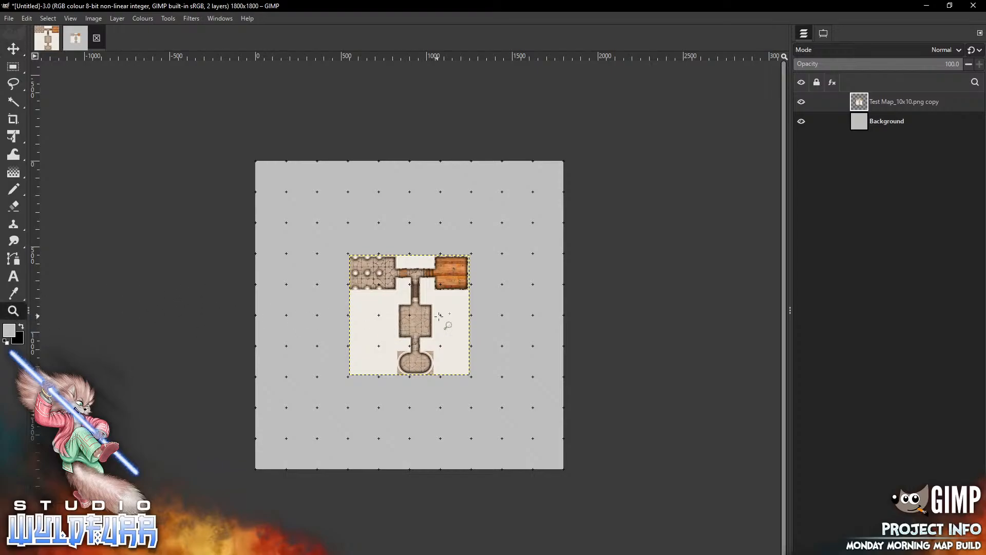
click(417, 318)
click(417, 318)
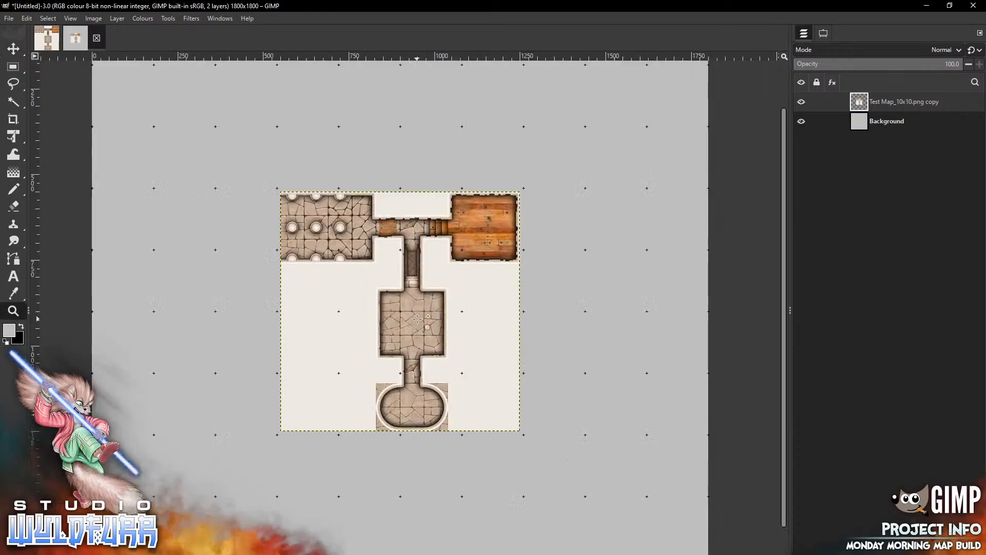
- Close the untitled image and the imported test map, discarding all changes, and switch to the browser with Dungeon Scrawl
click(97, 38)
click(502, 338)
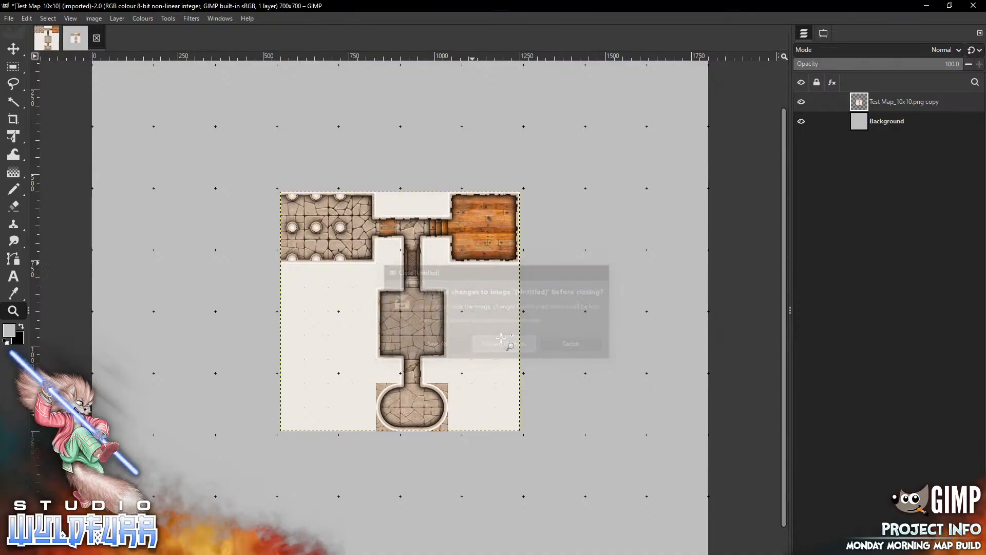
click(70, 39)
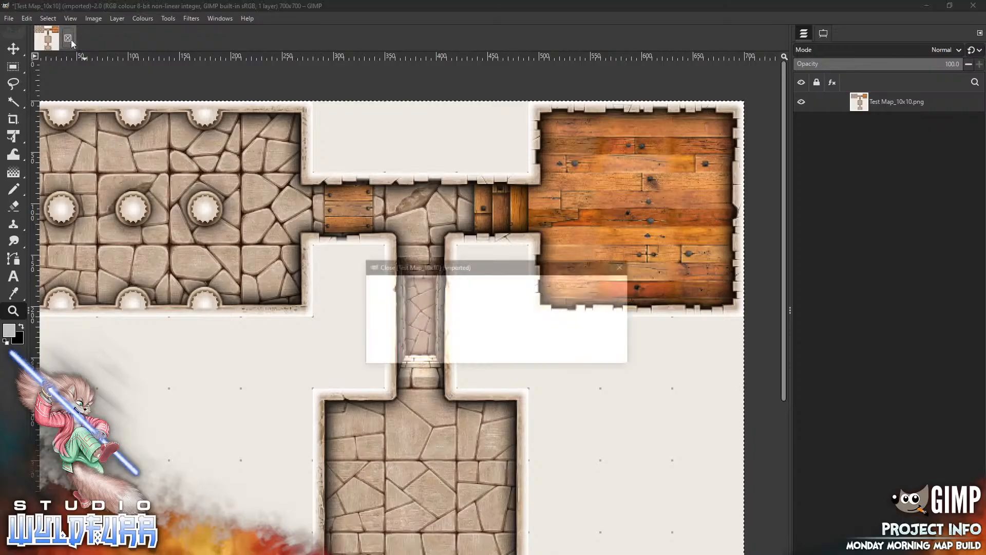
click(521, 349)
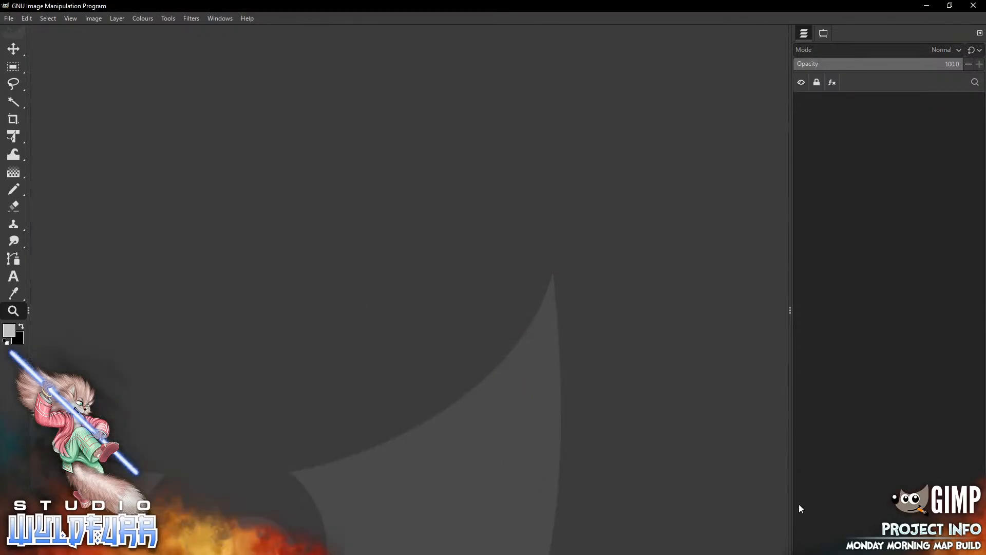
key(alt+Tab)
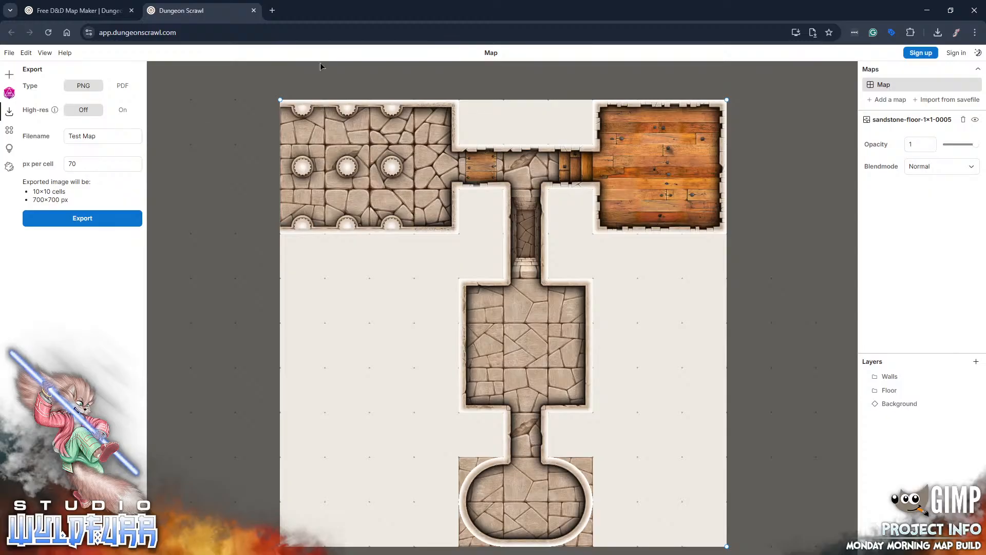
- Try to replace the Dungeon Scrawl editor page with google.com
click(183, 33)
click(201, 143)
click(190, 35)
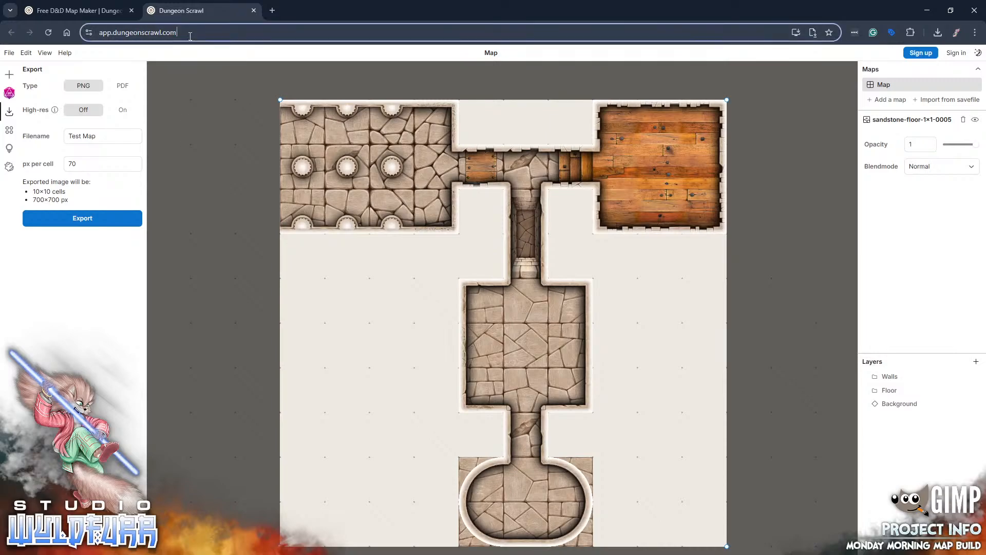
key(ctrl+a)
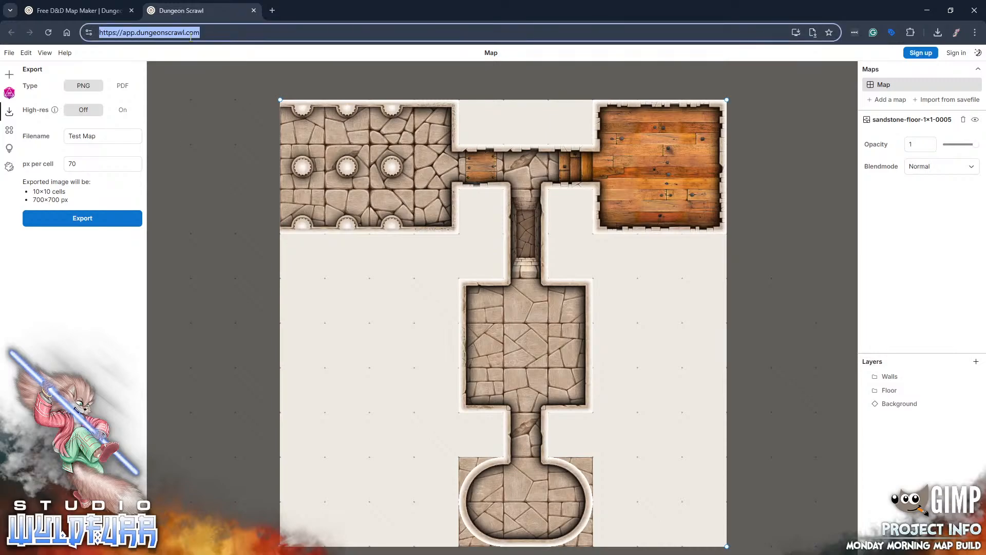
text(ggoogle.com)
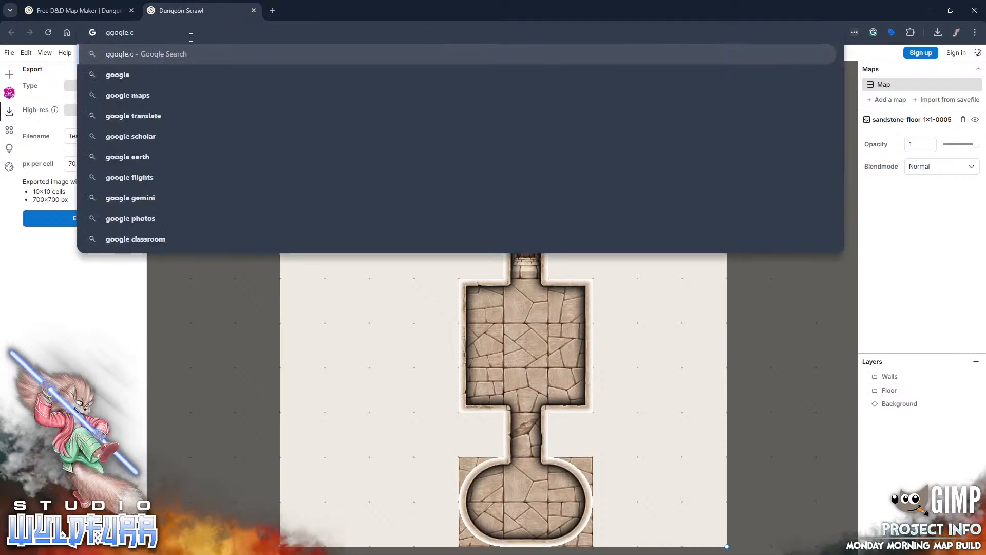
key(Return)
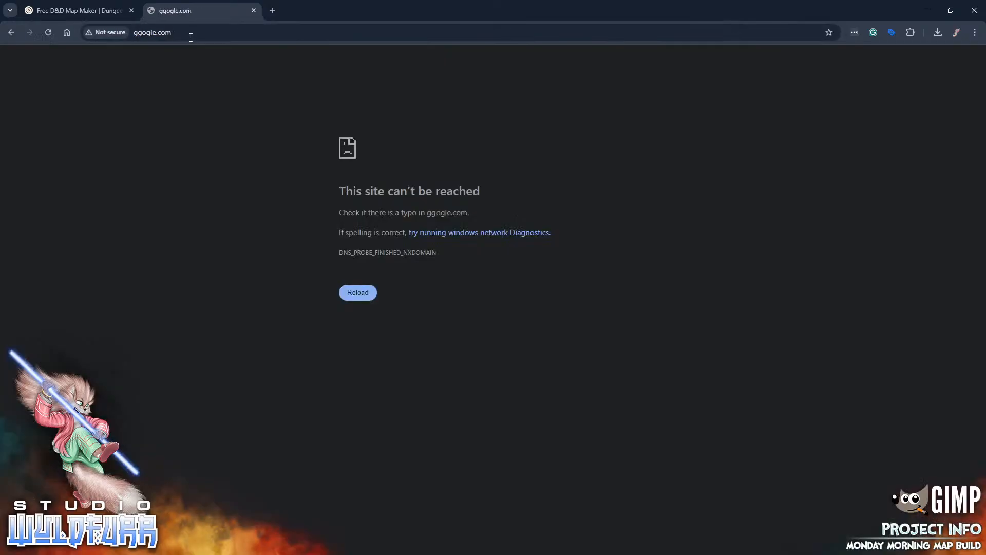
click(191, 37)
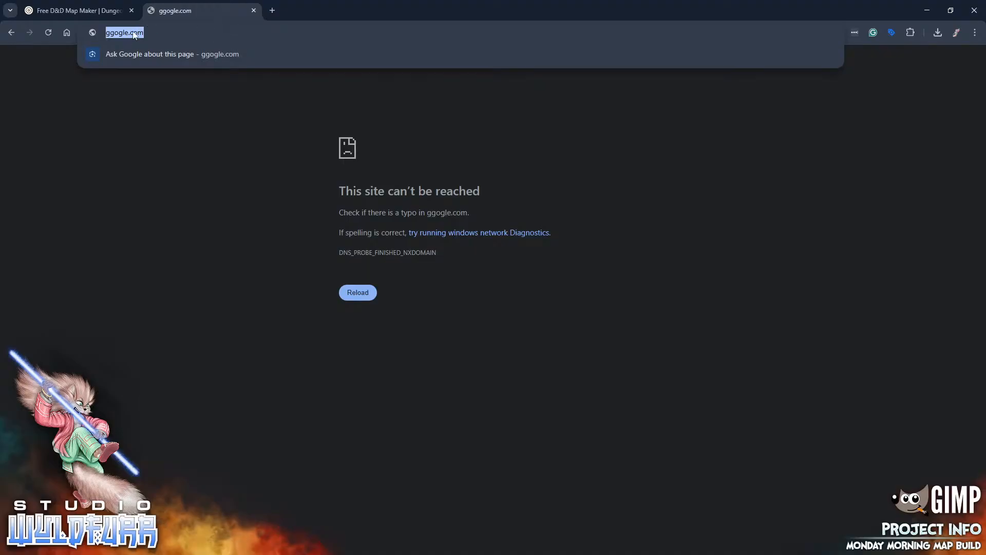
- Close the ggogle.com tab and launch a fresh Dungeon Scrawl editor from the site's home page
click(101, 14)
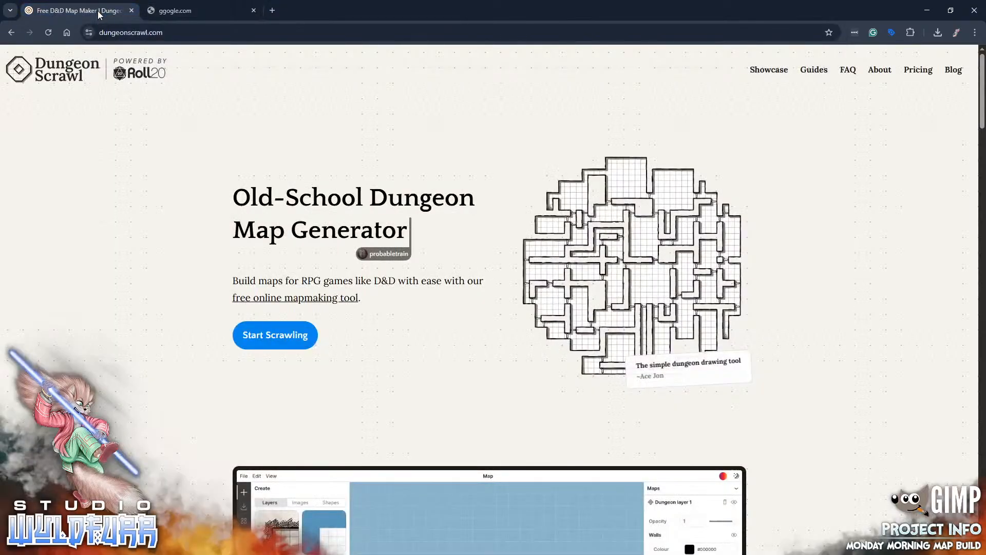
click(253, 11)
click(269, 339)
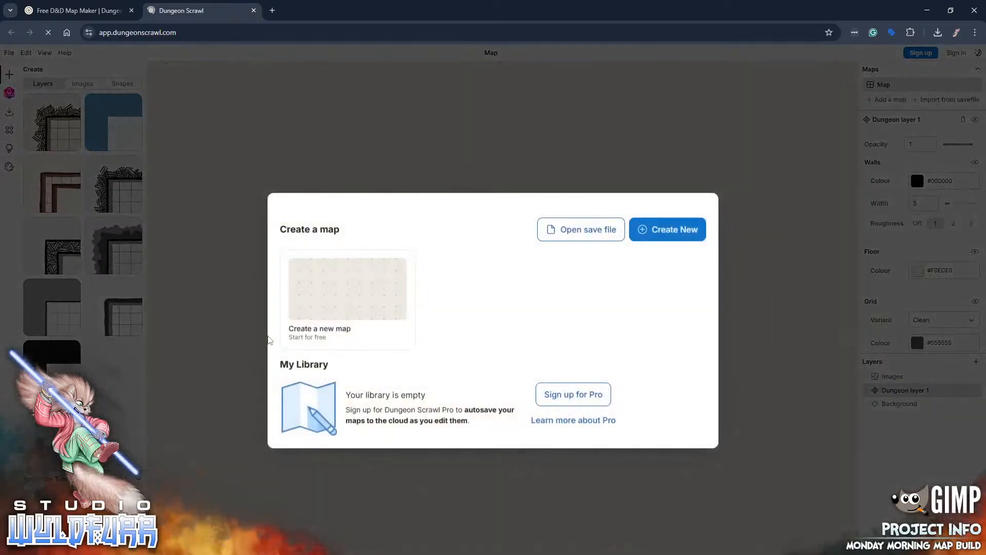
- Open the save file dungeon.ds from the Desktop, listing the folder's files in the Details view
click(590, 245)
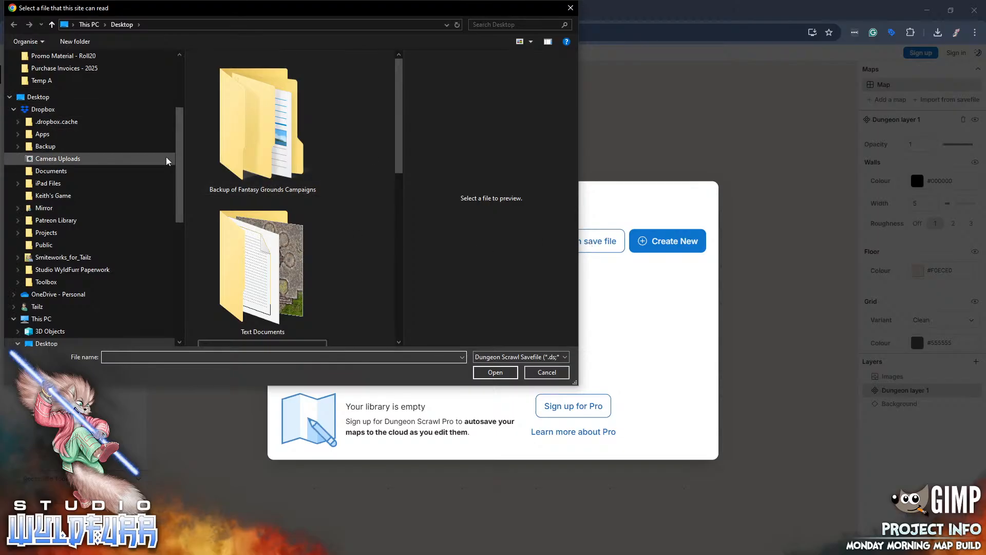
scroll(170, 156, up, 5)
scroll(85, 77, down, 3)
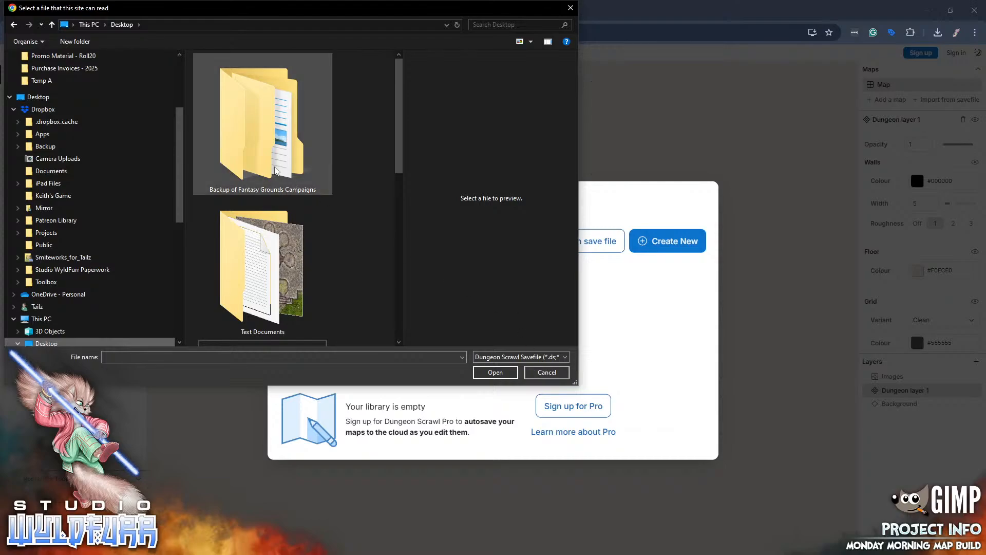
click(531, 42)
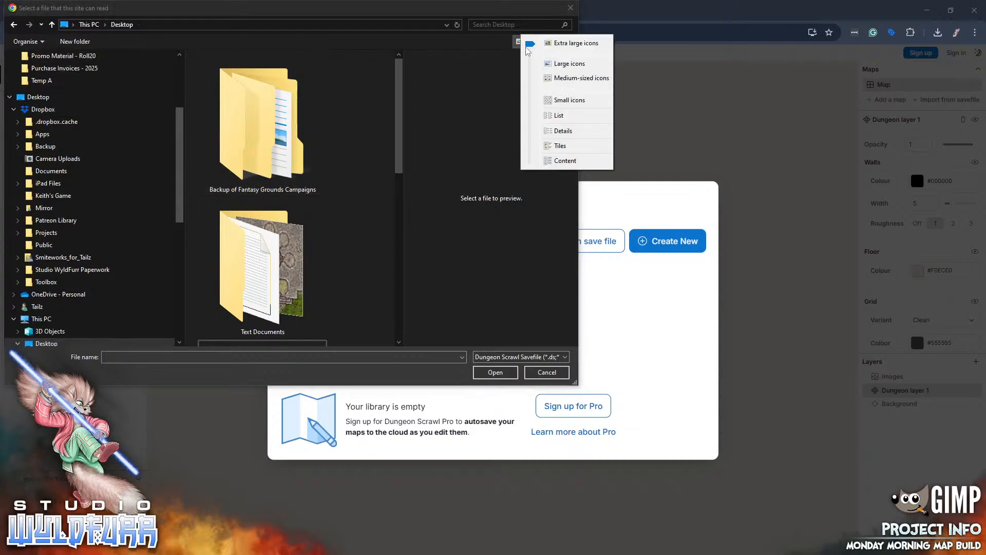
click(561, 132)
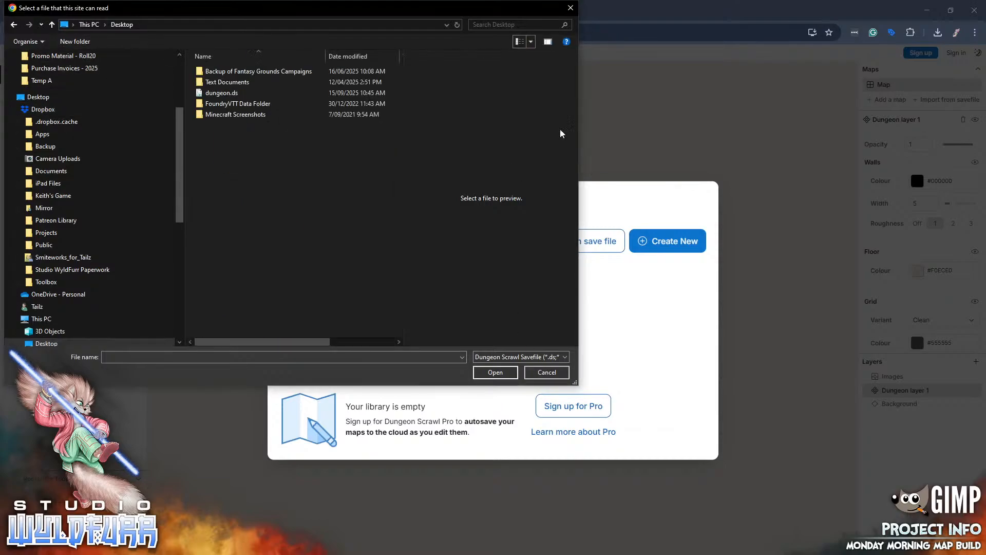
double_click(218, 93)
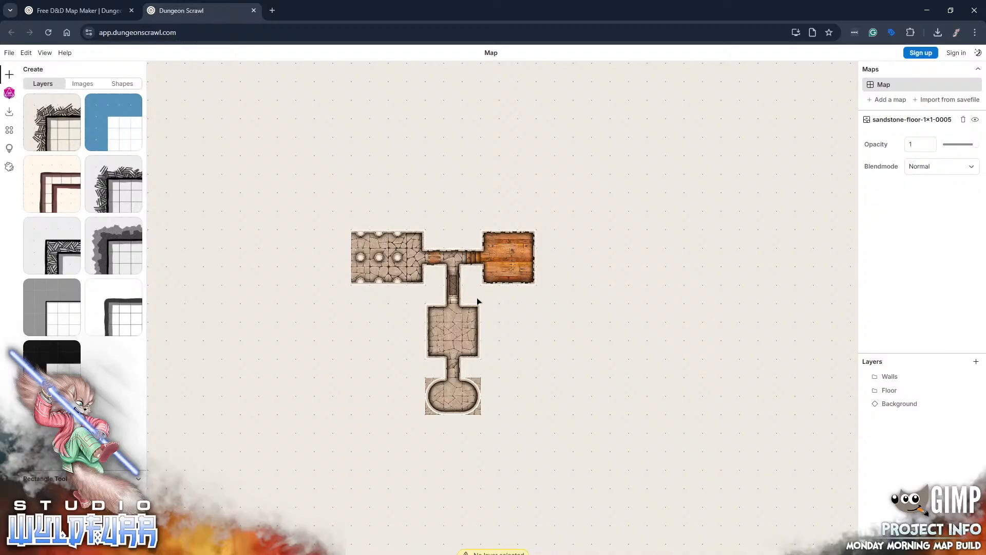
- Examine the loaded dungeon map and the contents of the Walls and Floor layer folders
drag(524, 327, 560, 311)
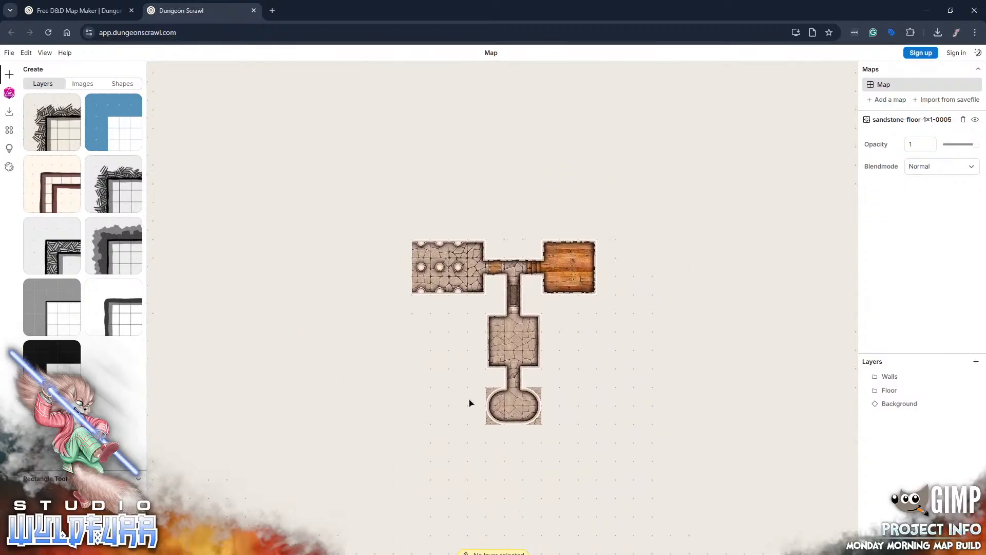
scroll(520, 310, up, 5)
scroll(520, 311, down, 3)
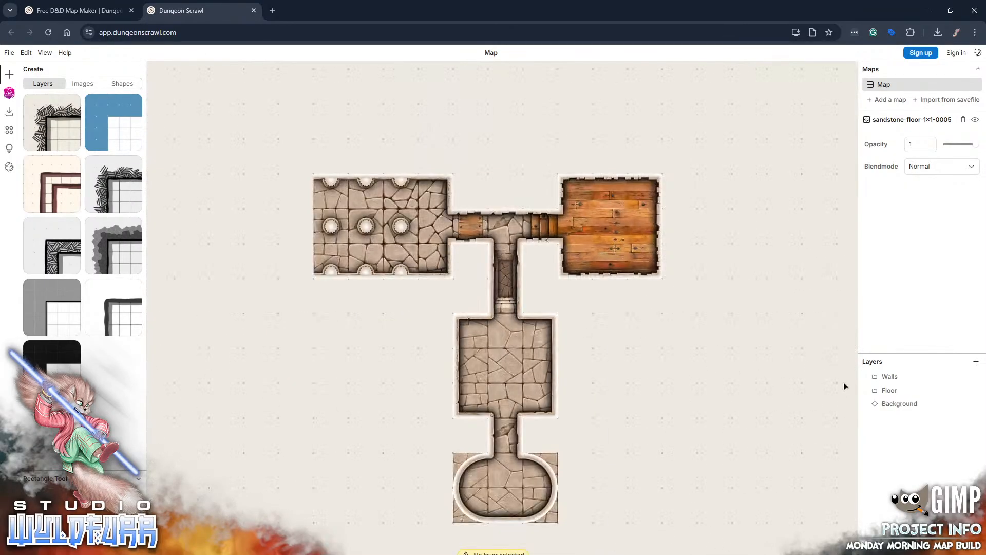
click(870, 380)
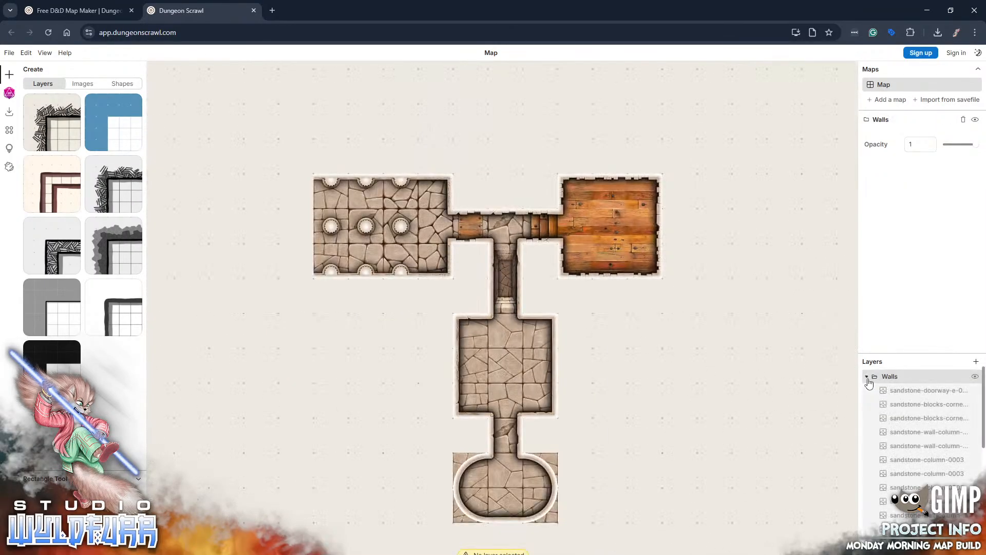
click(870, 380)
click(868, 391)
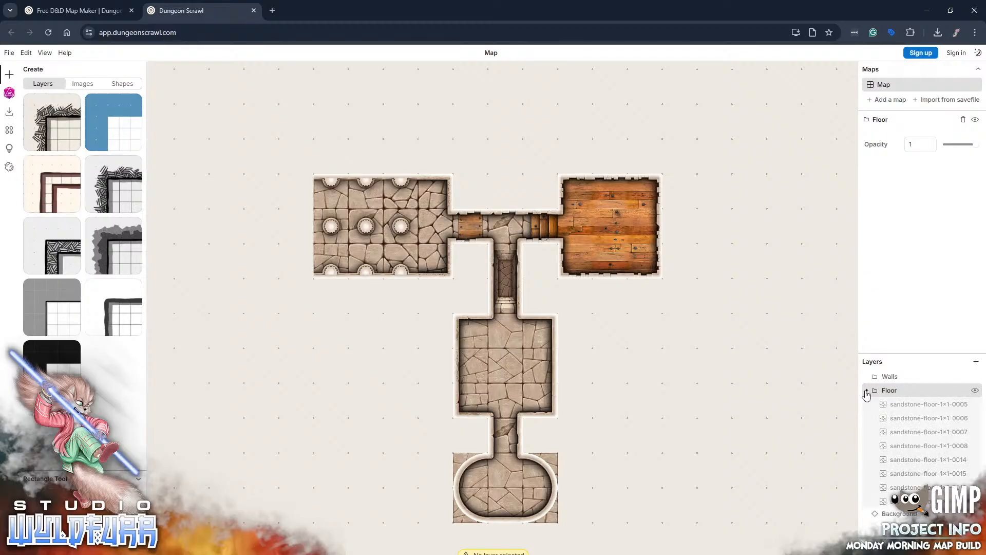
click(869, 390)
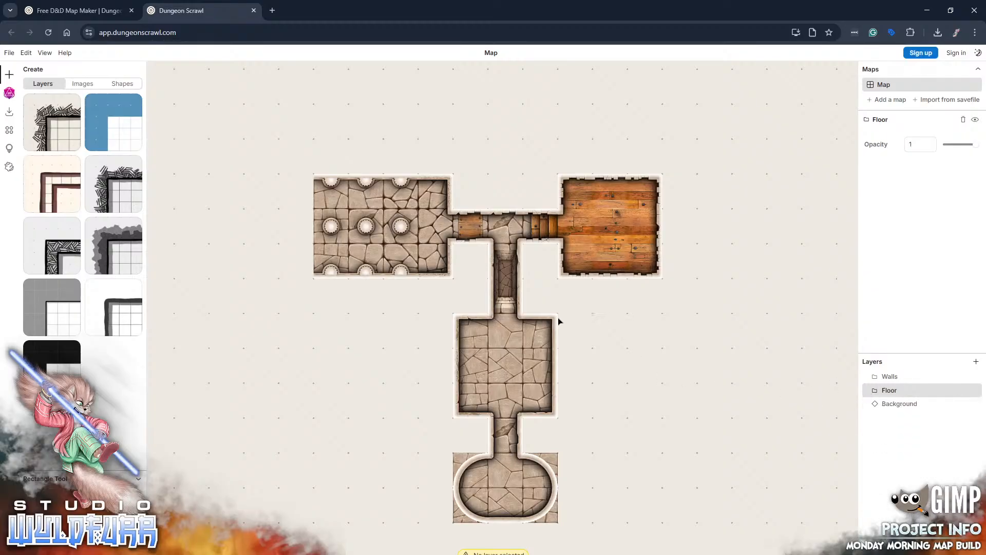
drag(574, 365, 512, 359)
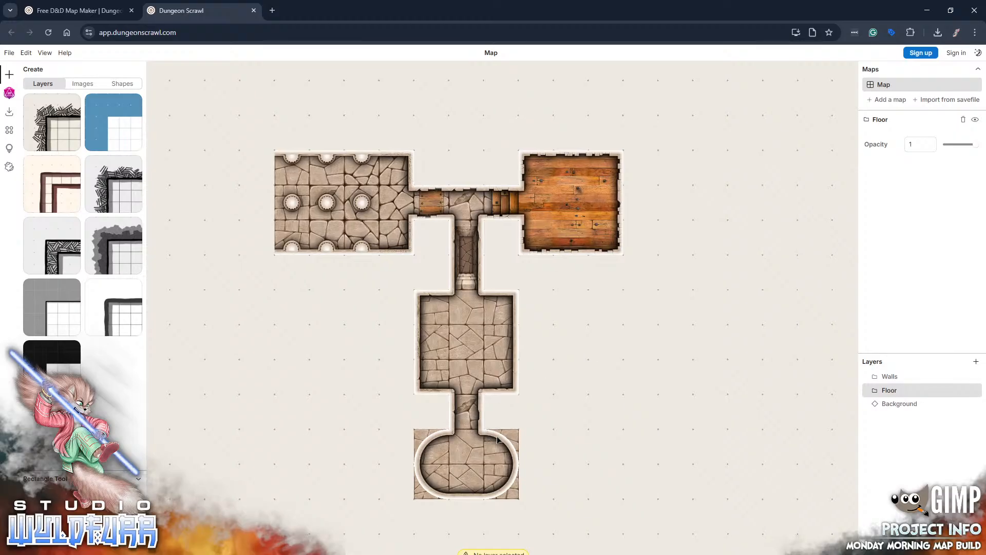
drag(483, 438, 615, 432)
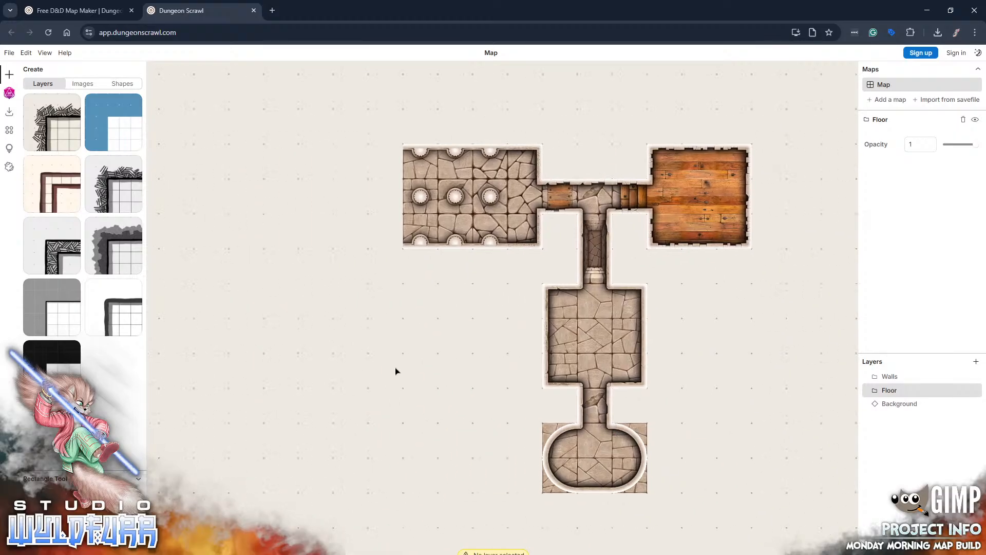
scroll(616, 343, up, 5)
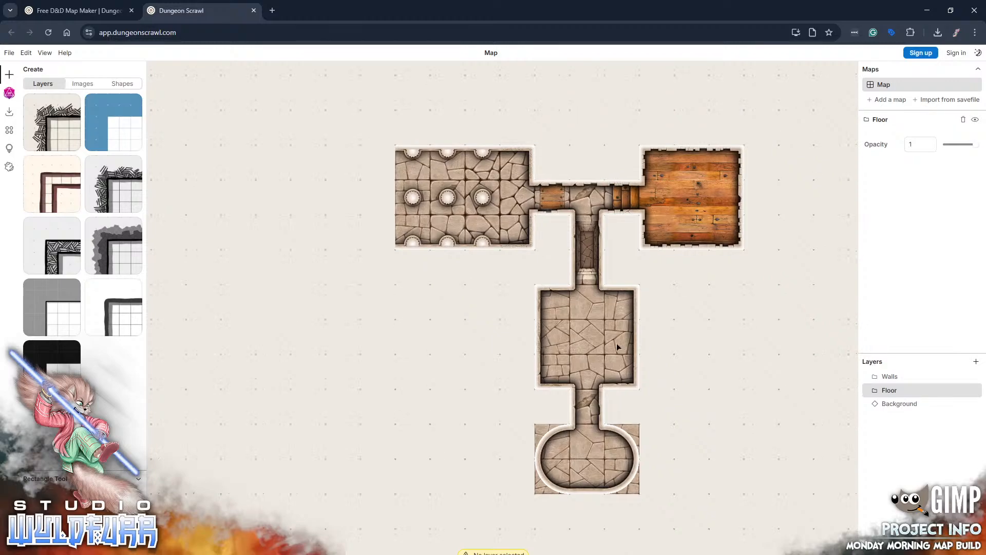
scroll(524, 343, down, 8)
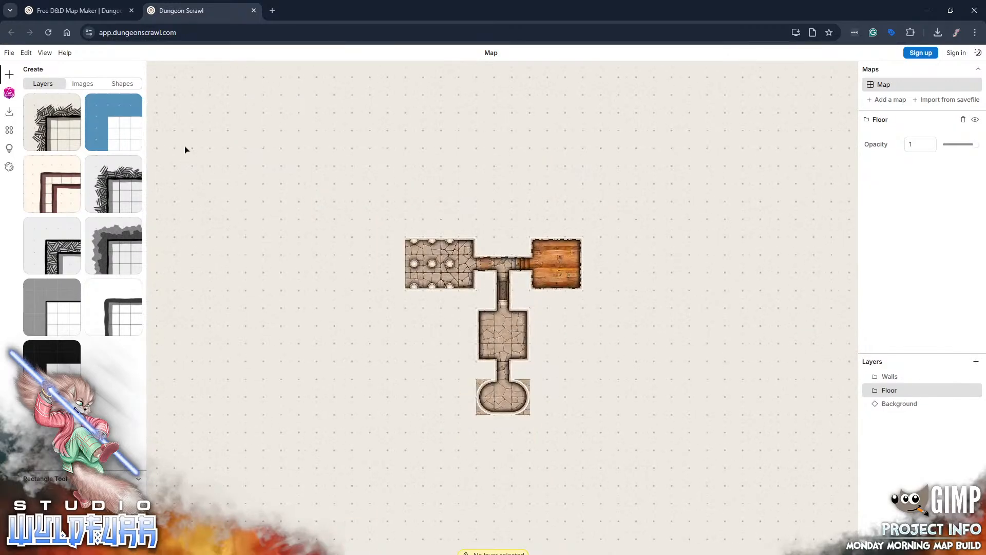
- Browse the sandstone and wooden tile images in the image library and inspect the tiled rooms on the map
click(84, 86)
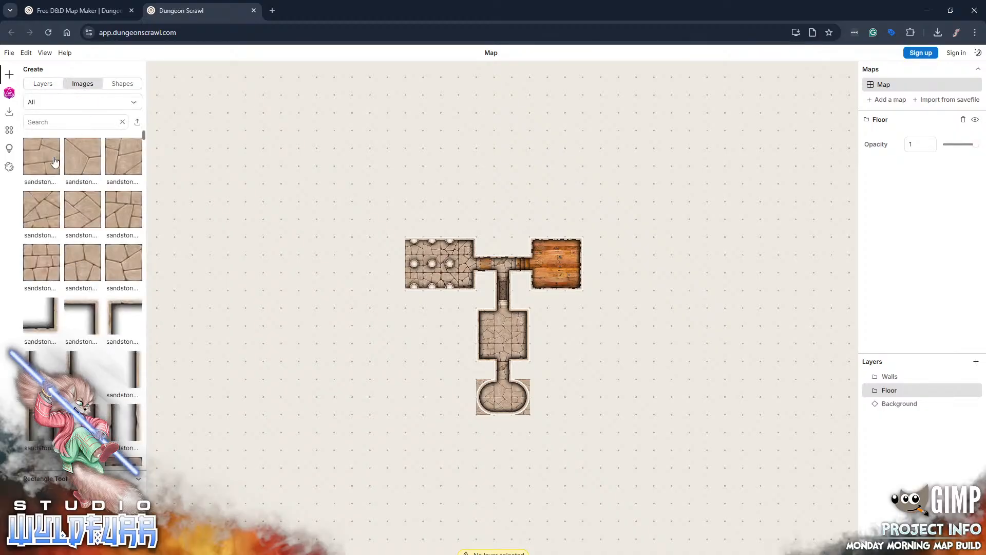
scroll(75, 343, down, 10)
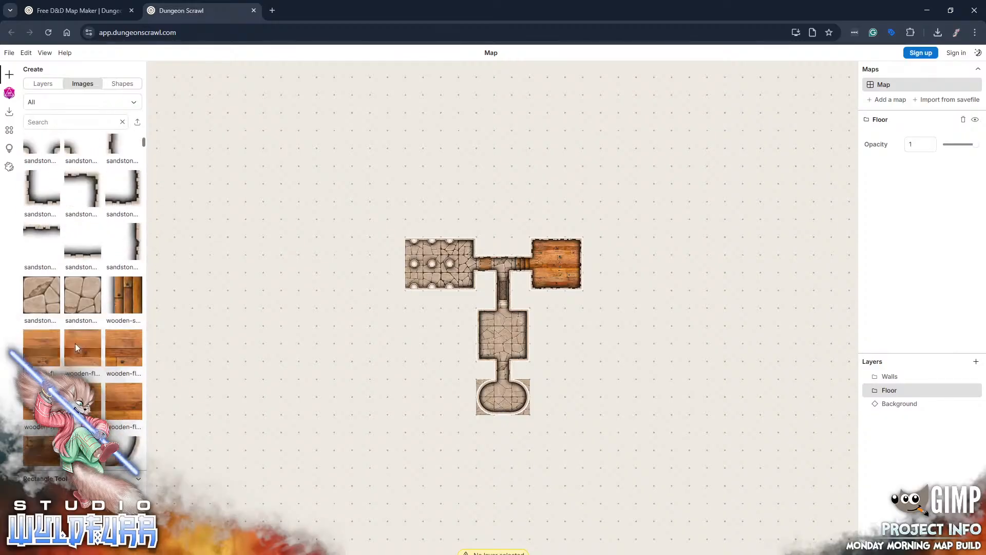
scroll(75, 343, down, 4)
scroll(75, 343, up, 5)
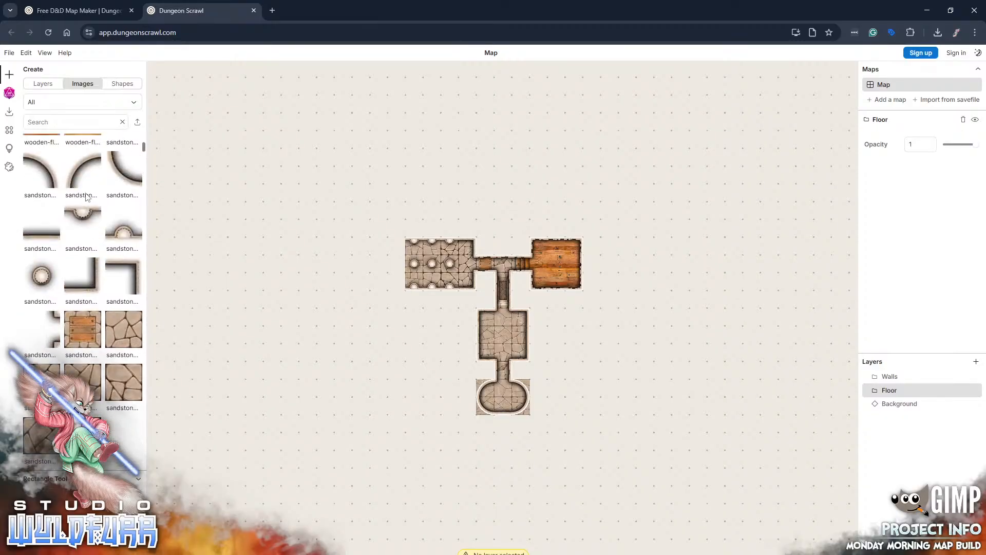
scroll(82, 272, up, 6)
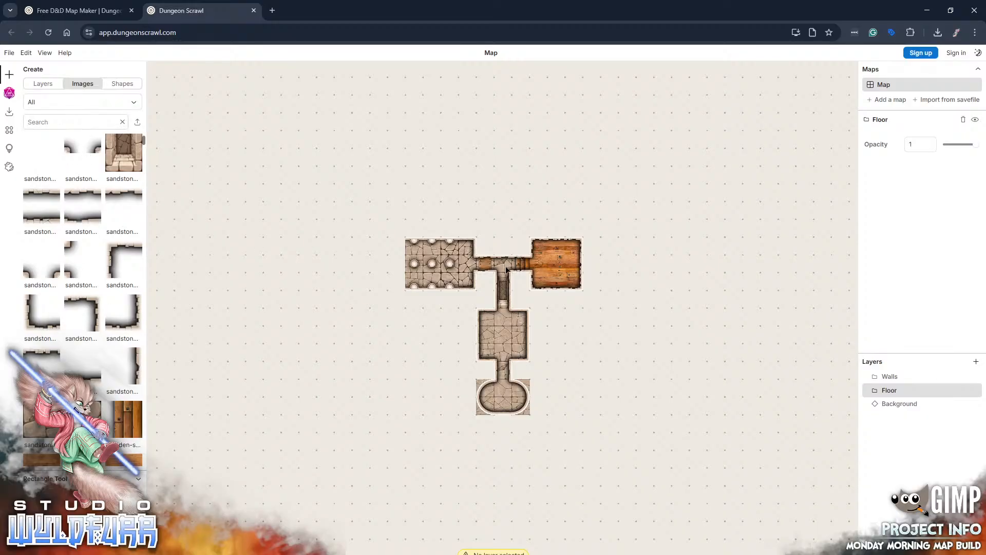
scroll(88, 223, down, 3)
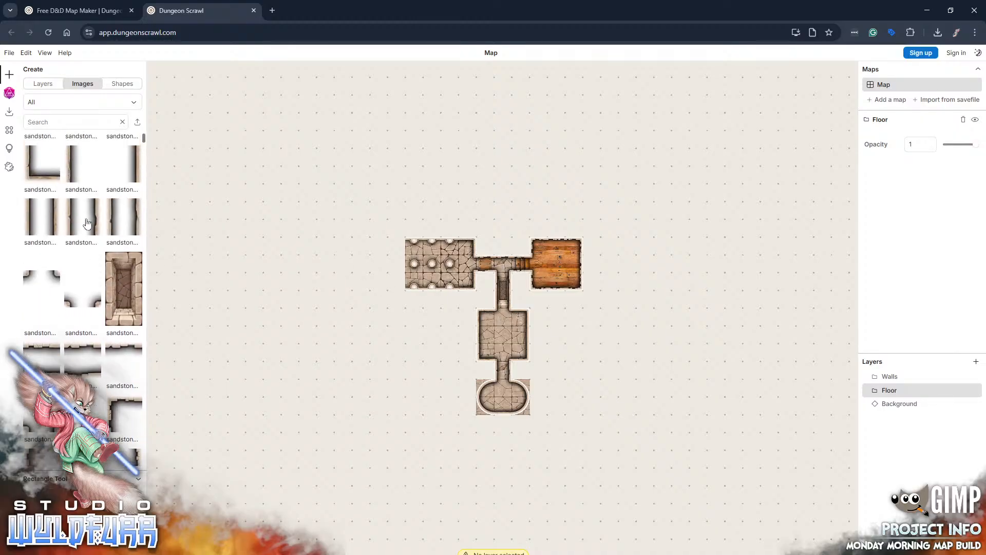
scroll(87, 223, up, 2)
scroll(61, 188, up, 2)
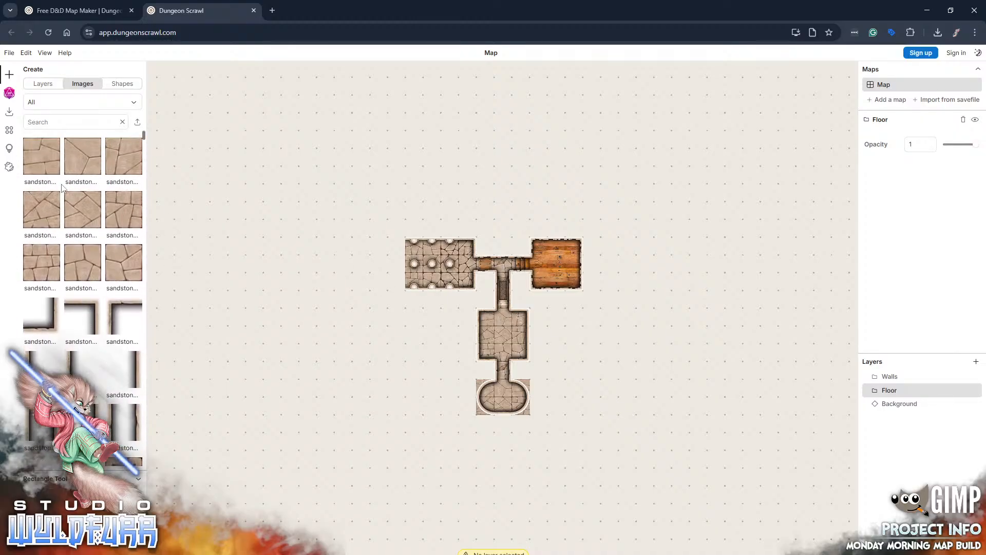
scroll(72, 175, down, 2)
scroll(77, 205, up, 2)
scroll(460, 281, up, 5)
scroll(582, 313, down, 5)
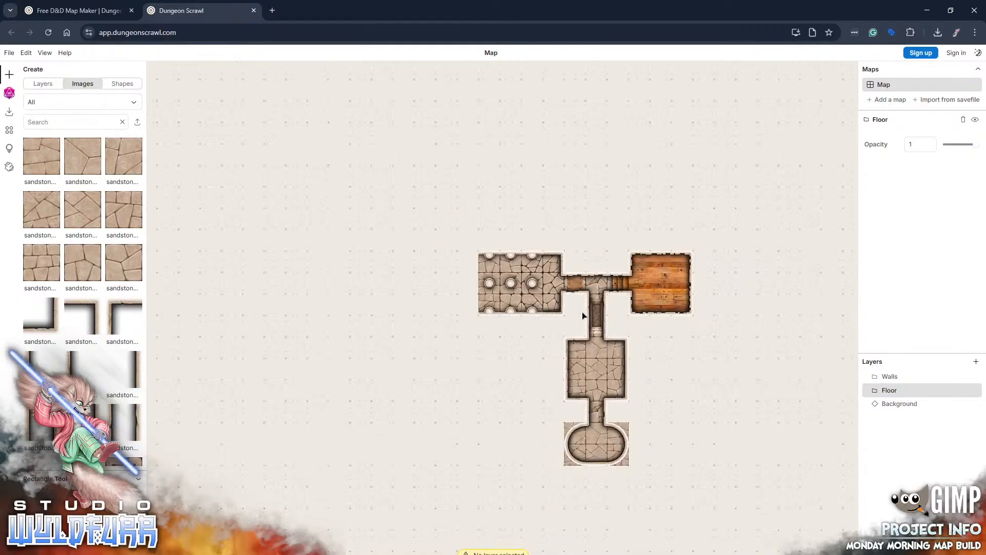
scroll(480, 272, up, 8)
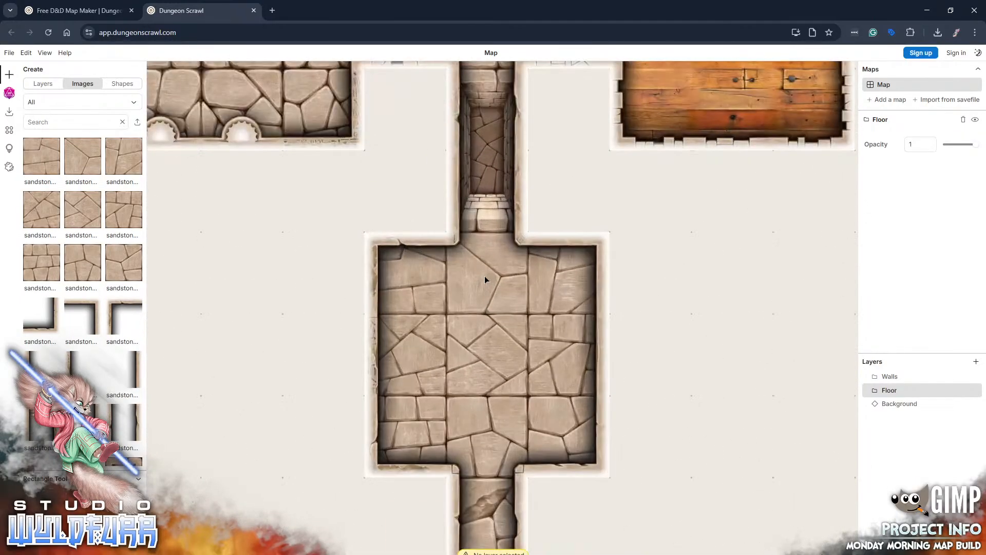
scroll(485, 278, down, 8)
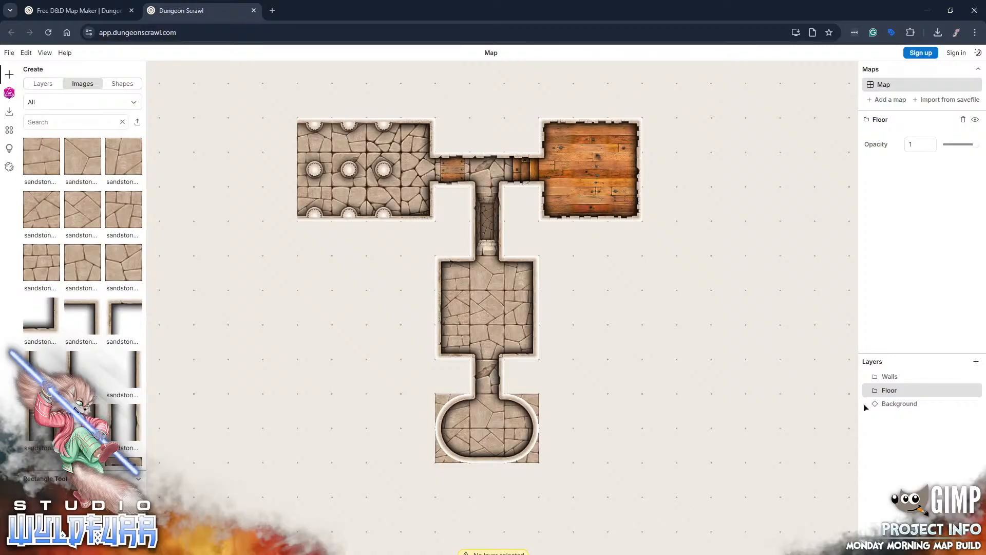
- Add an advanced Dungeon layer above the Floor folder and try to draw a rectangle beside the tiled map
click(975, 361)
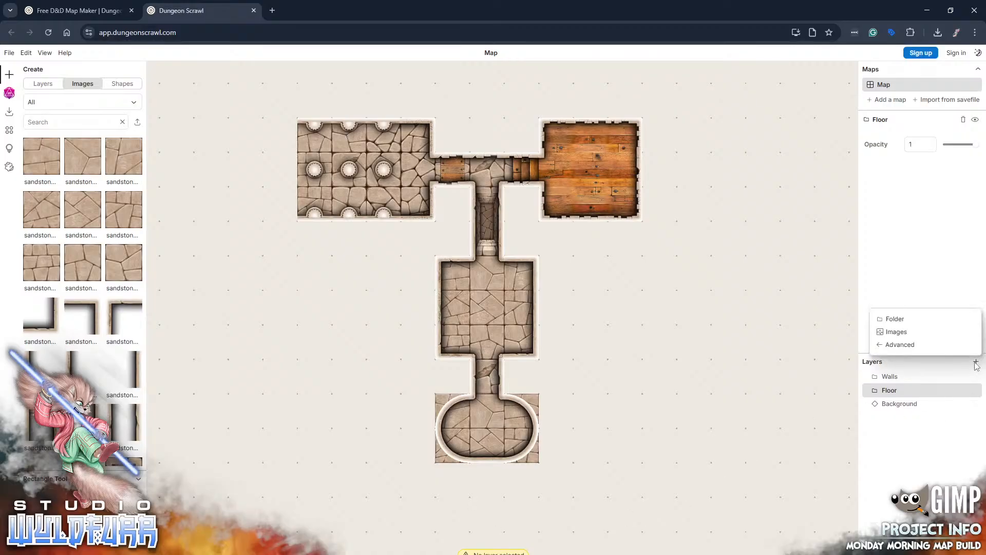
mouse_move(900, 345)
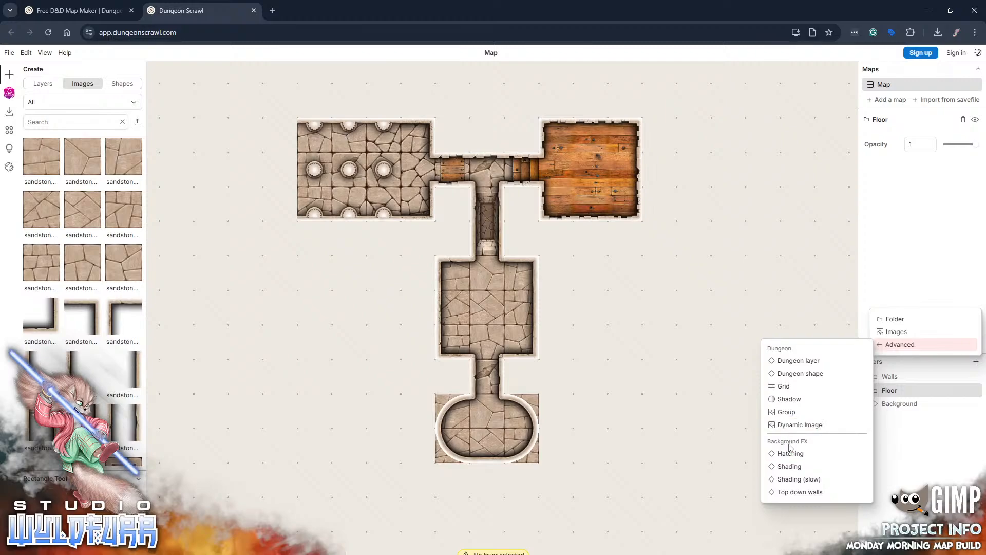
click(802, 364)
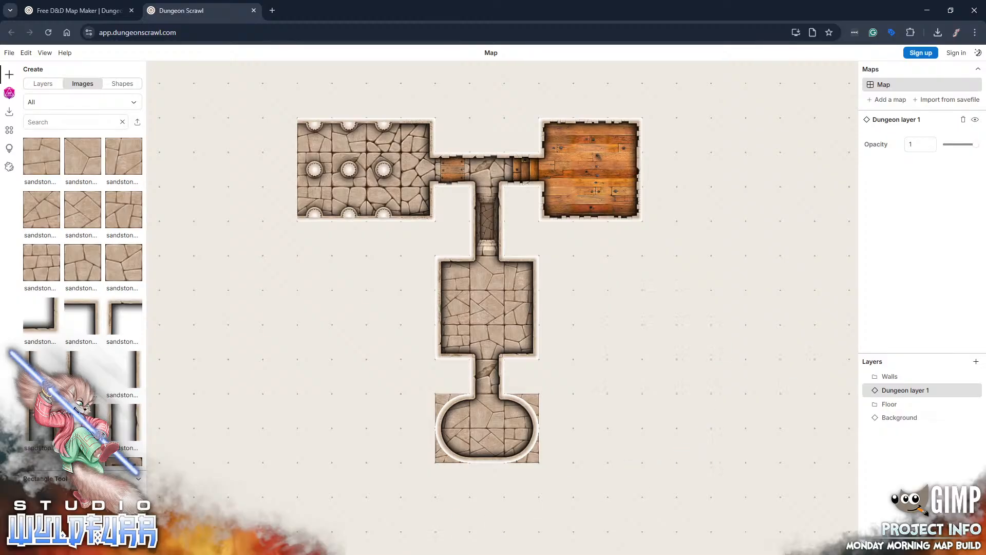
drag(711, 341, 769, 417)
- Add two preset dungeon layers, first the grey style with narrow hatched walls, followed by the cream style with wide hatching
click(36, 86)
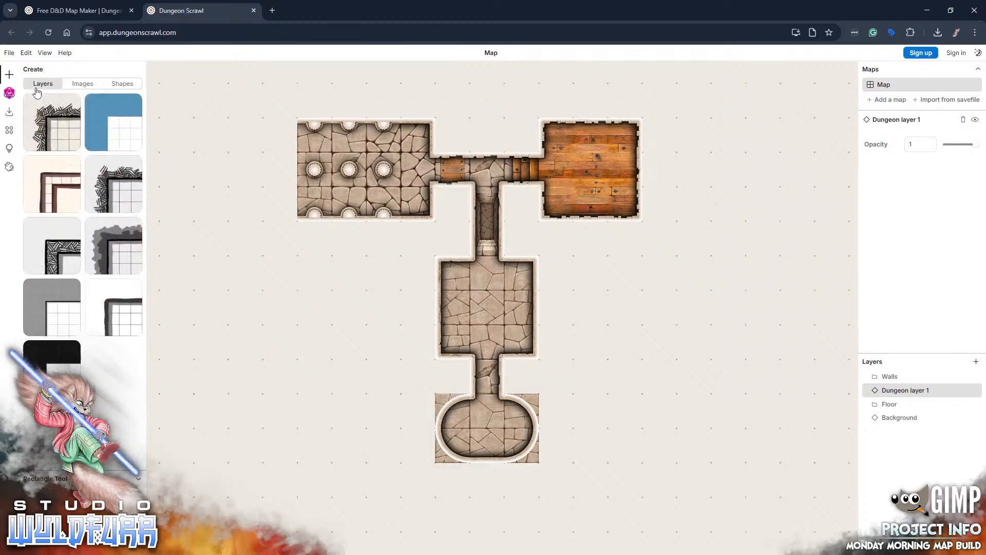
click(61, 255)
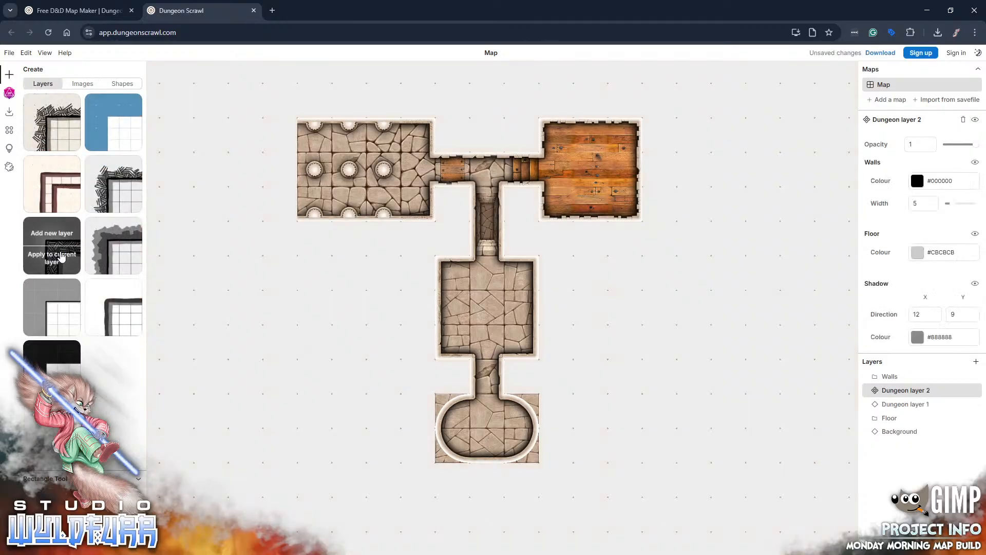
click(63, 119)
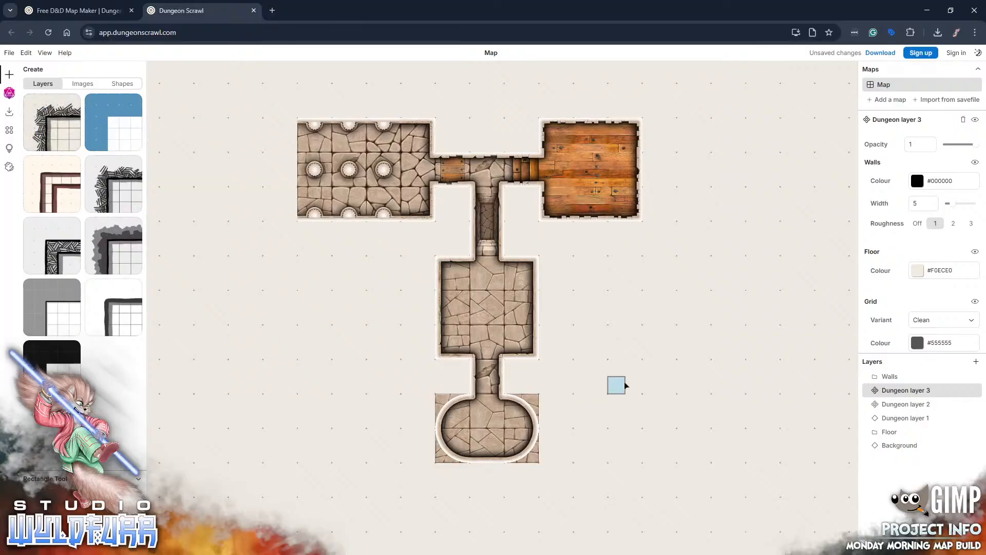
- Draw two separate rectangular rooms on Dungeon layer 3, southeast of the tiled map, one below the other
drag(626, 327, 711, 393)
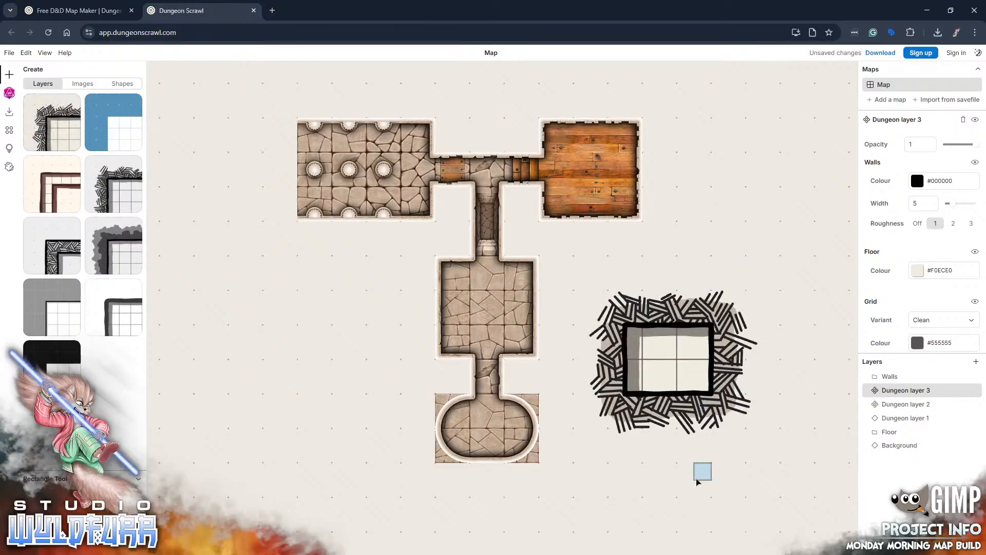
drag(650, 420, 754, 521)
scroll(749, 489, down, 5)
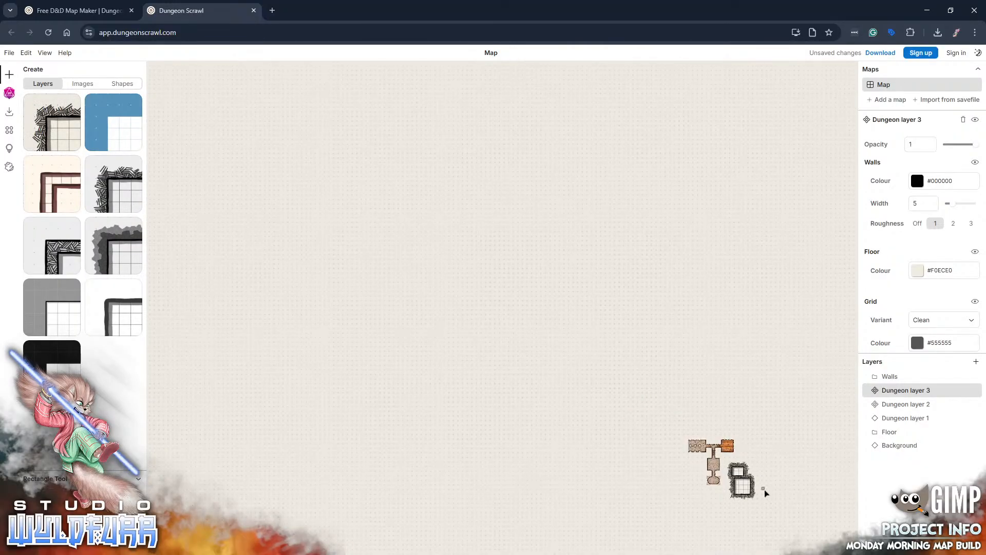
scroll(762, 487, up, 5)
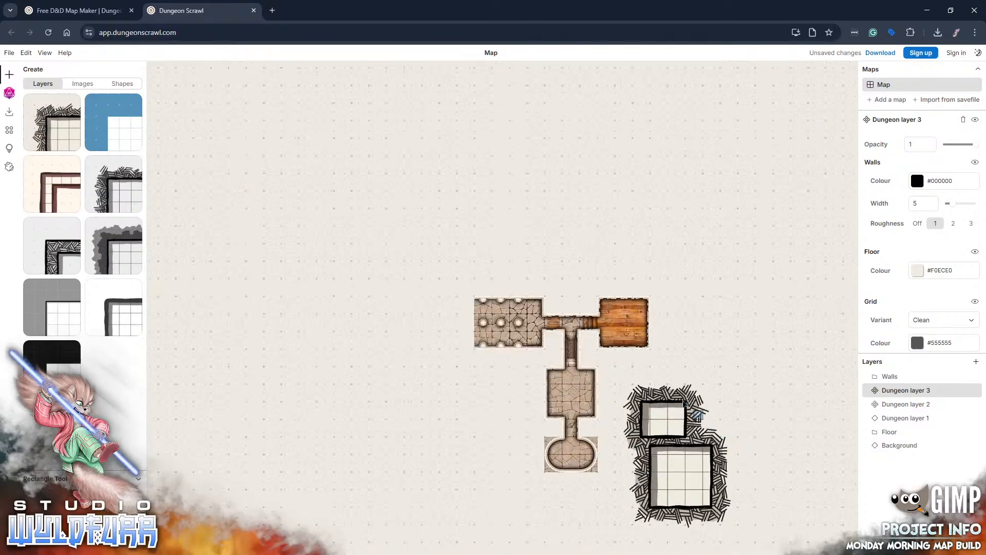
- Draw a corridor about 9 by 2 cells east from the larger hatched room and cross it with a vertical room about 3 cells wide
drag(726, 362, 555, 276)
drag(573, 471, 478, 383)
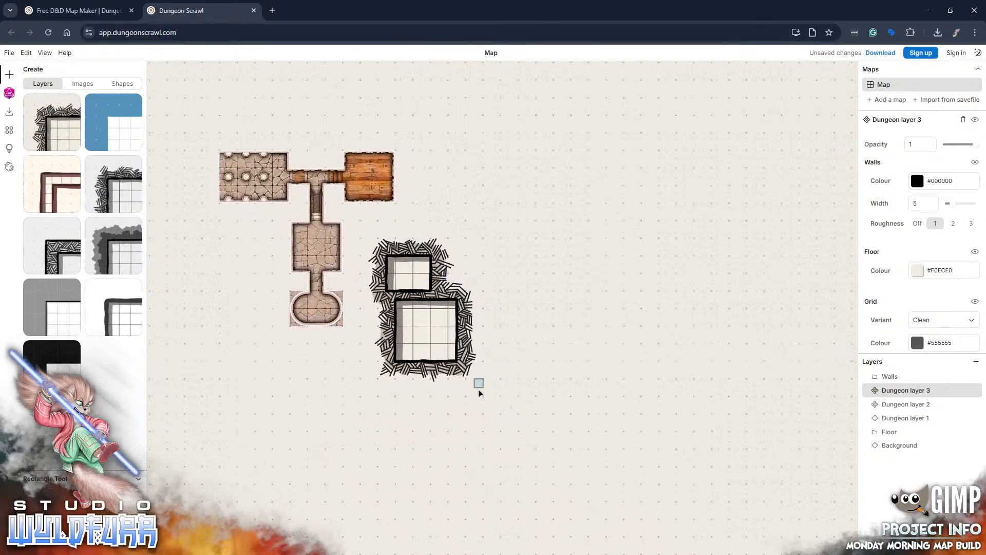
drag(456, 317, 616, 352)
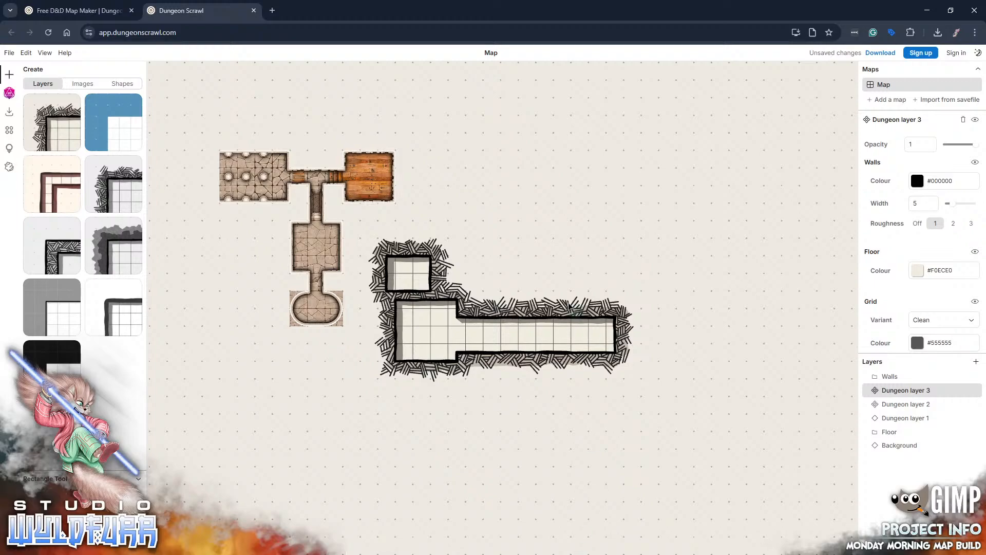
drag(510, 238, 562, 370)
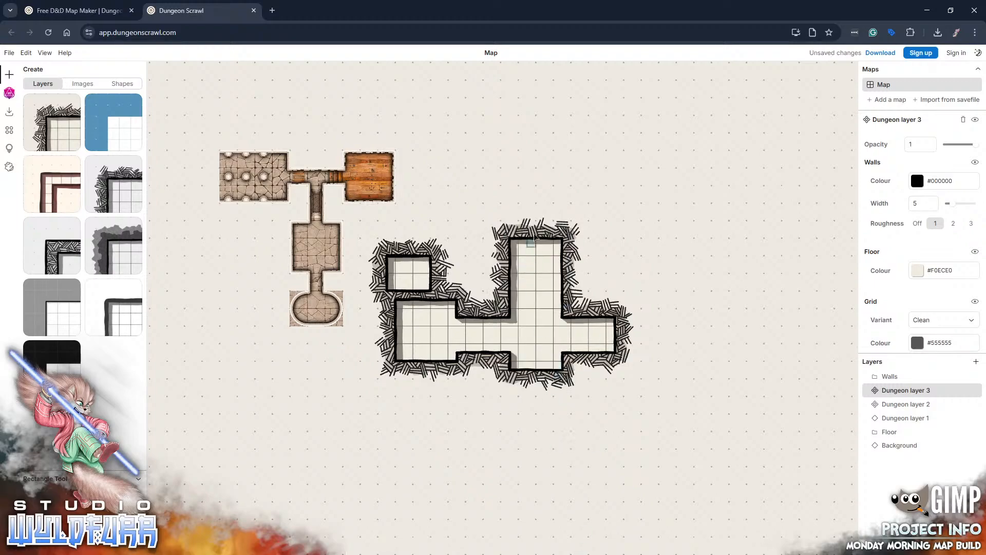
- Draw a one-cell-wide corridor about 8 cells east from the tall hatched room and continue it about 13 cells north from its east end
drag(556, 258, 705, 267)
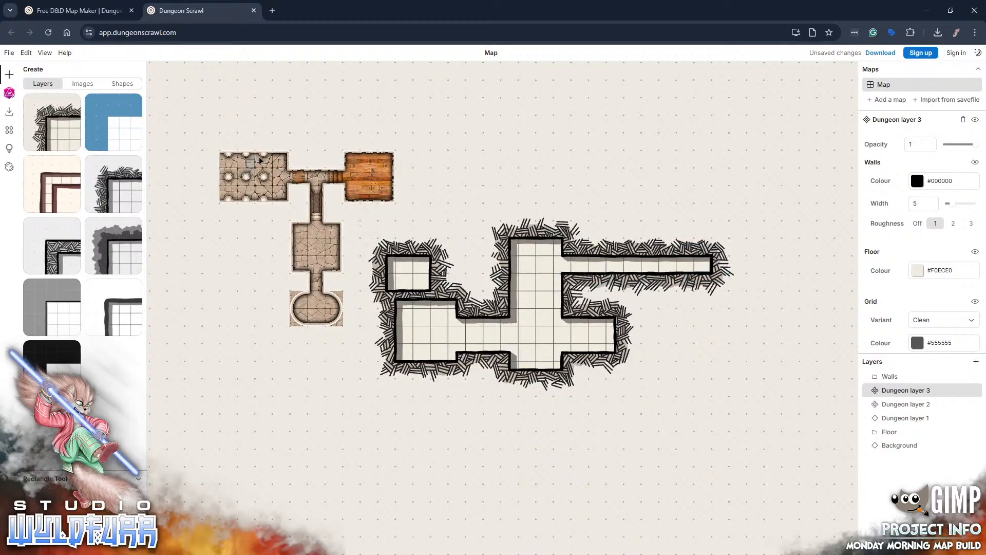
scroll(311, 226, up, 5)
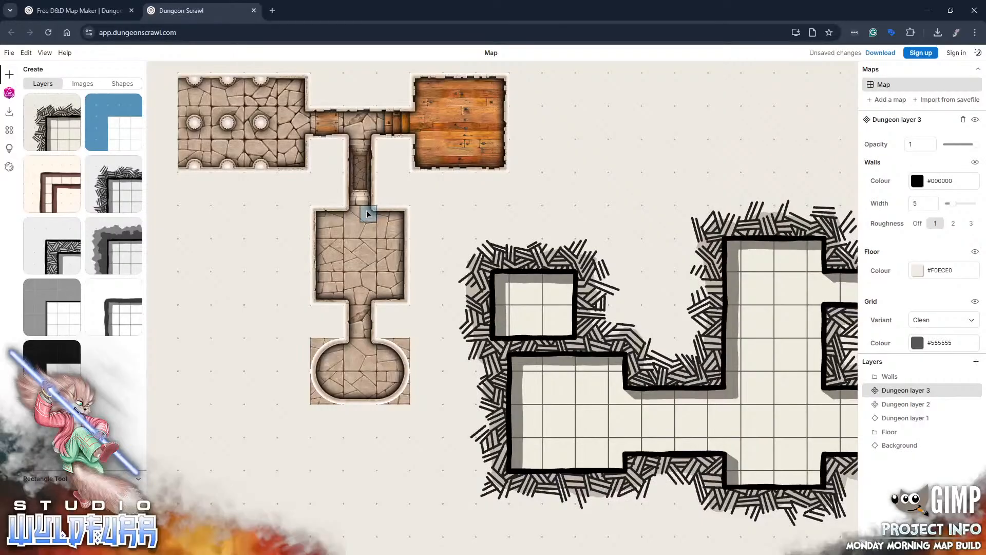
drag(364, 222, 557, 315)
mouse_move(642, 363)
mouse_down()
mouse_move(370, 197)
mouse_move(308, 178)
mouse_up()
drag(686, 304, 349, 335)
scroll(570, 256, down, 6)
scroll(577, 306, up, 8)
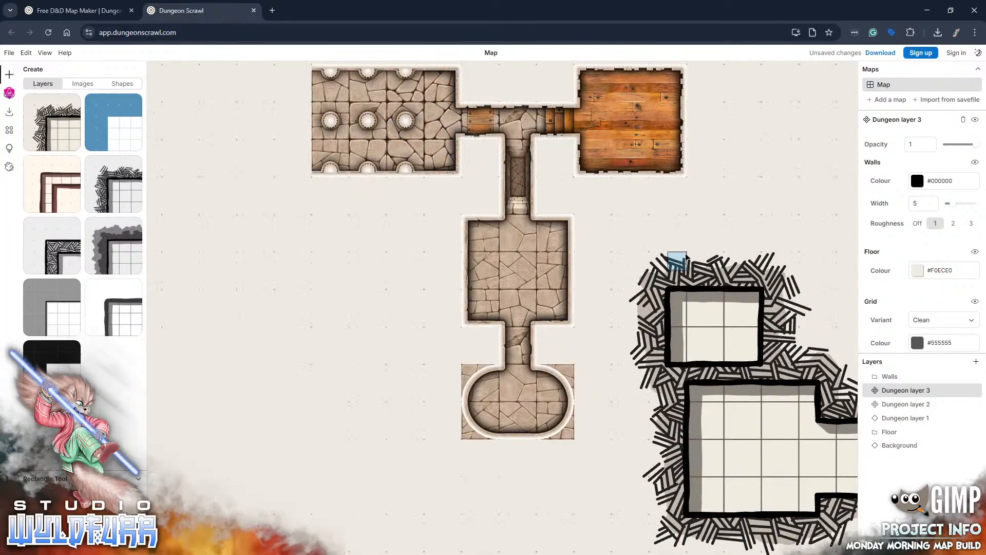
scroll(418, 341, down, 5)
scroll(567, 329, down, 3)
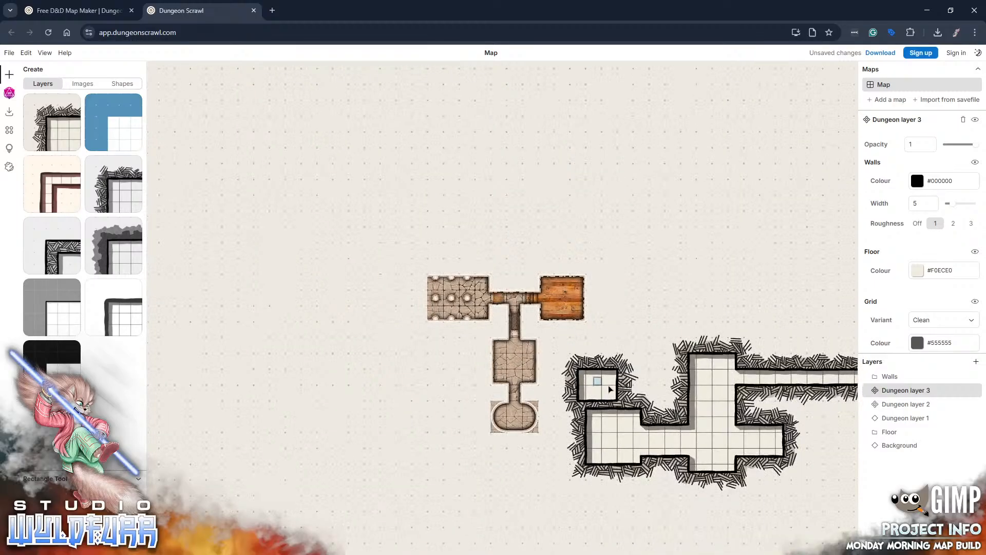
drag(609, 389, 502, 235)
drag(714, 256, 569, 343)
drag(448, 231, 492, 262)
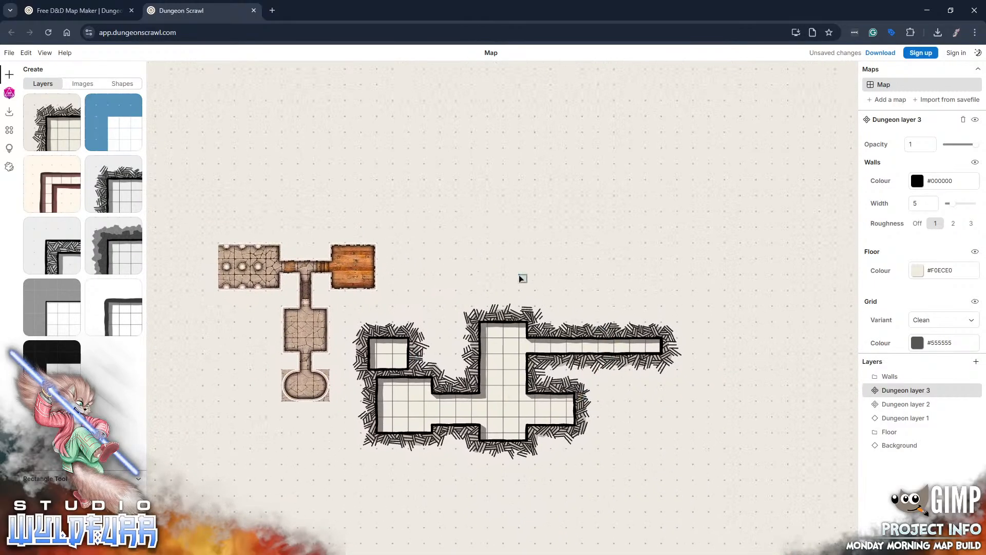
drag(651, 349, 656, 137)
drag(405, 411, 572, 440)
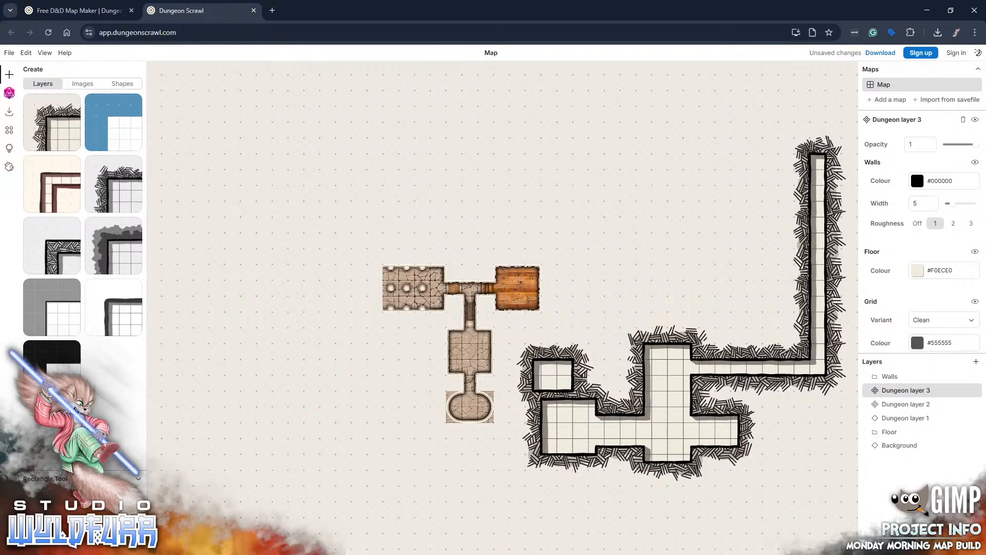
- Switch to GIMP and create a new 1800 × 1800 px image from the 10x10 Adventer Map template
key(alt+Tab)
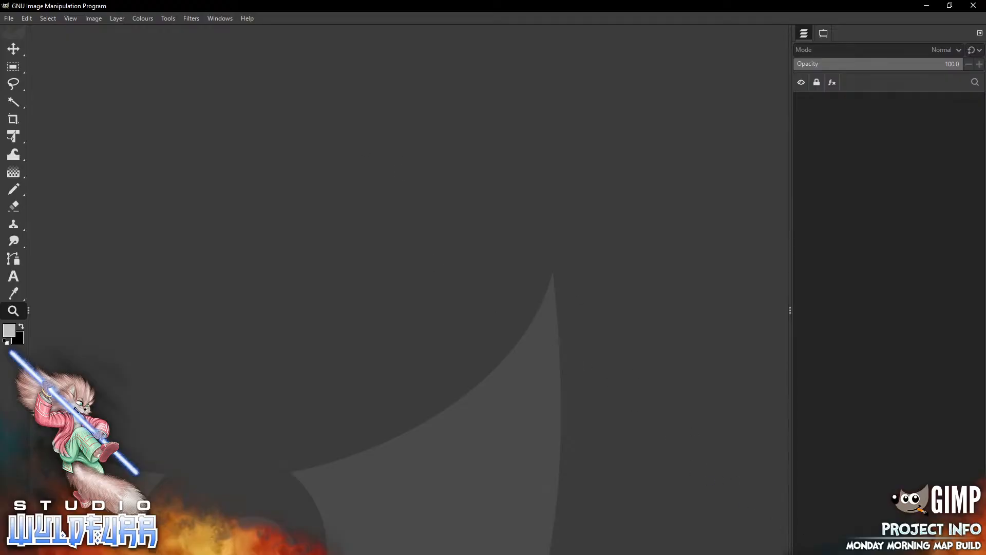
click(9, 18)
click(27, 18)
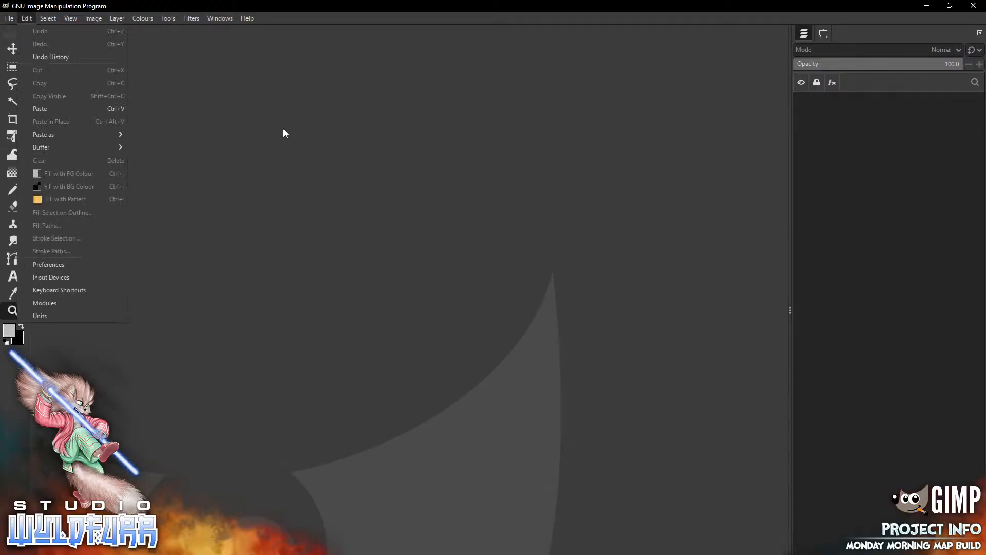
mouse_move(10, 17)
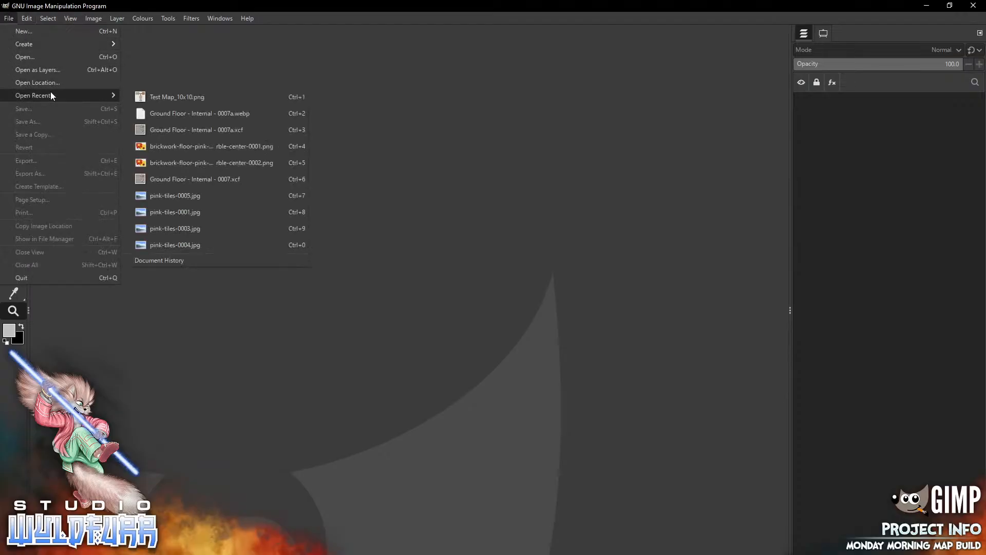
click(18, 33)
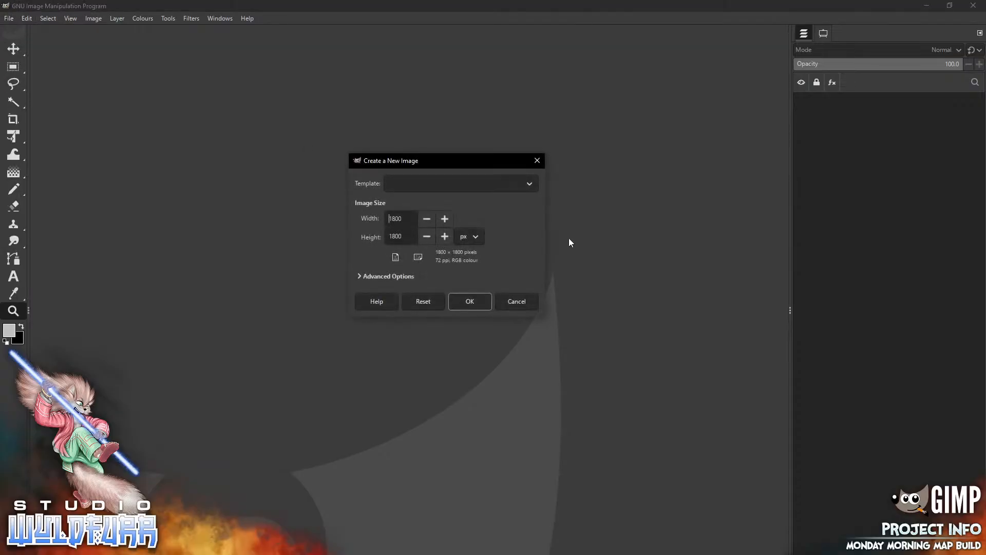
click(518, 185)
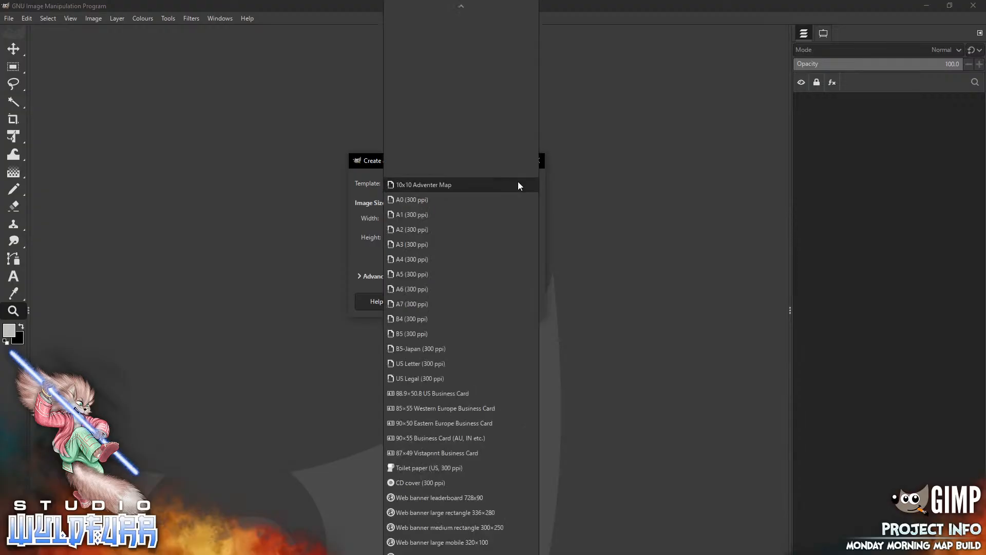
click(408, 184)
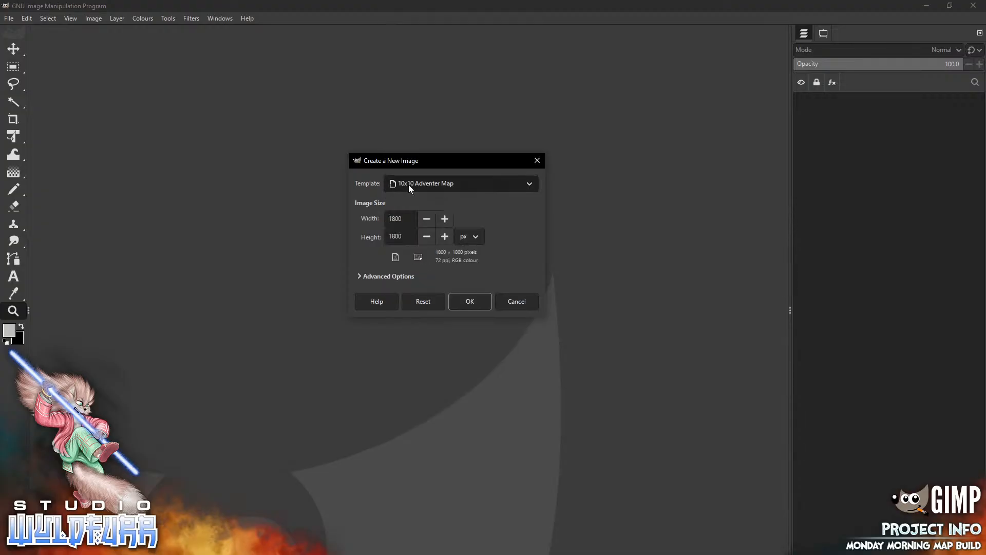
click(470, 301)
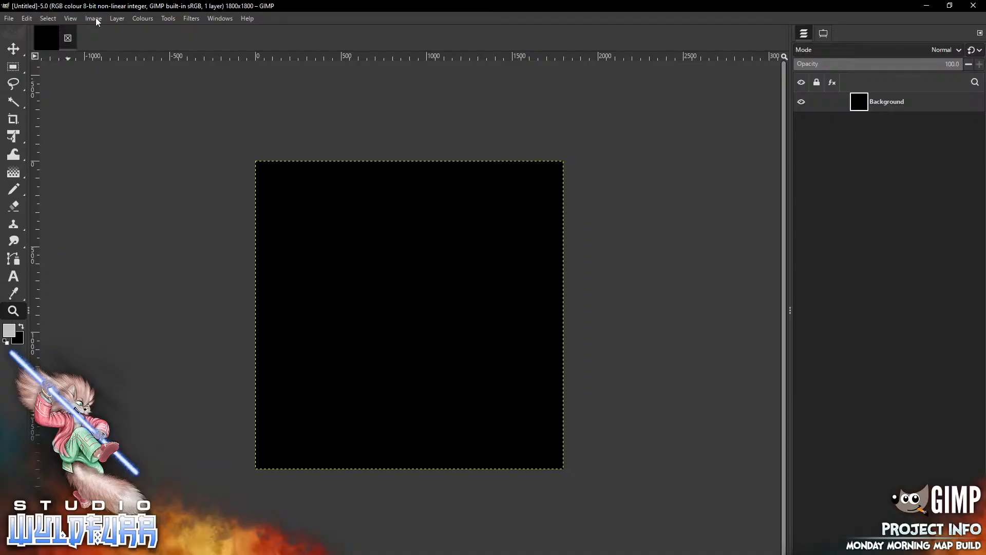
- Fill the background with the light grey foreground colour, show the grid and turn on snapping to it
click(31, 21)
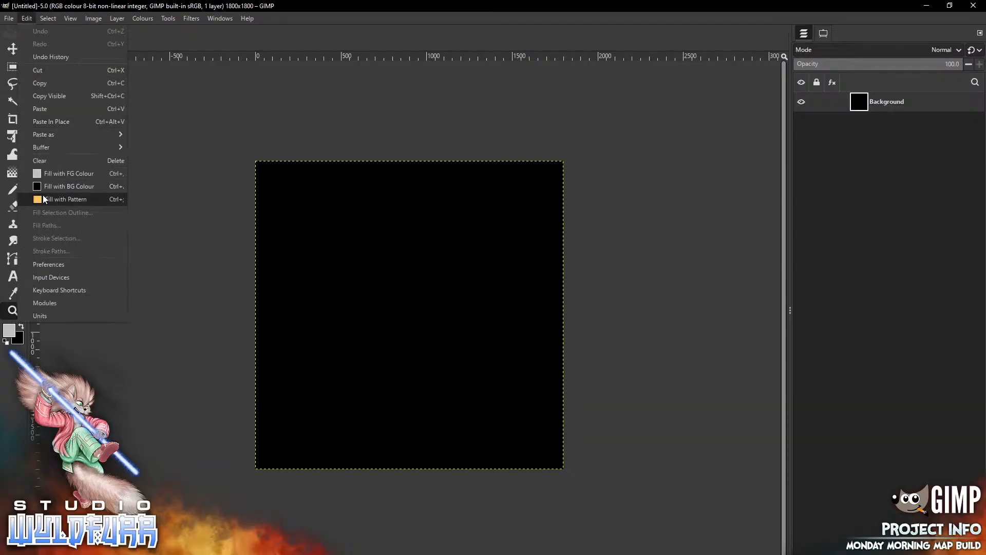
click(63, 175)
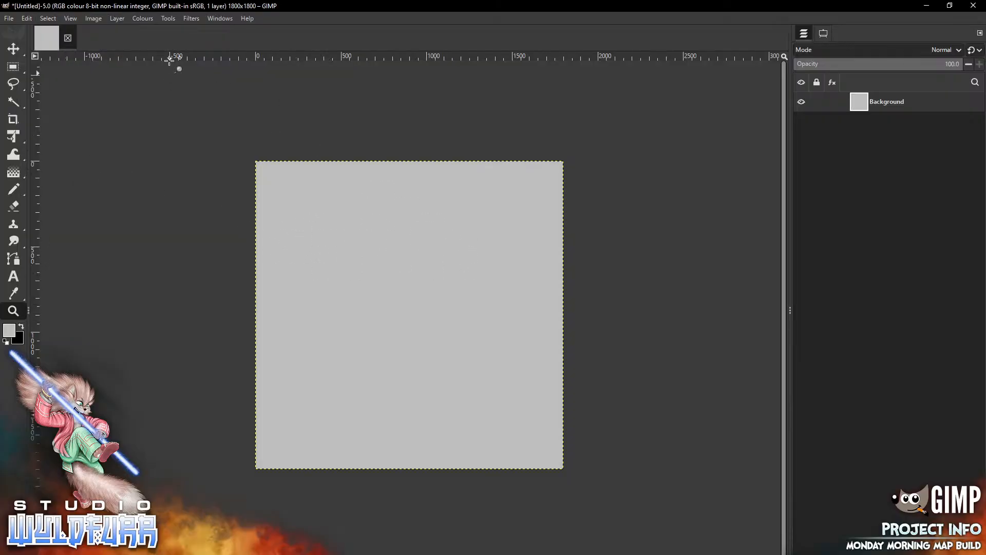
click(71, 18)
click(71, 18)
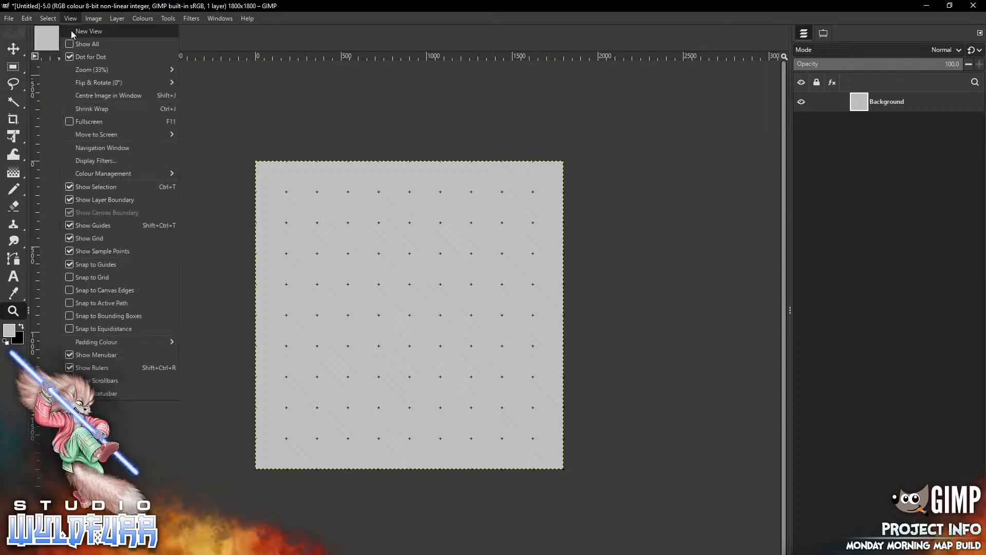
click(72, 277)
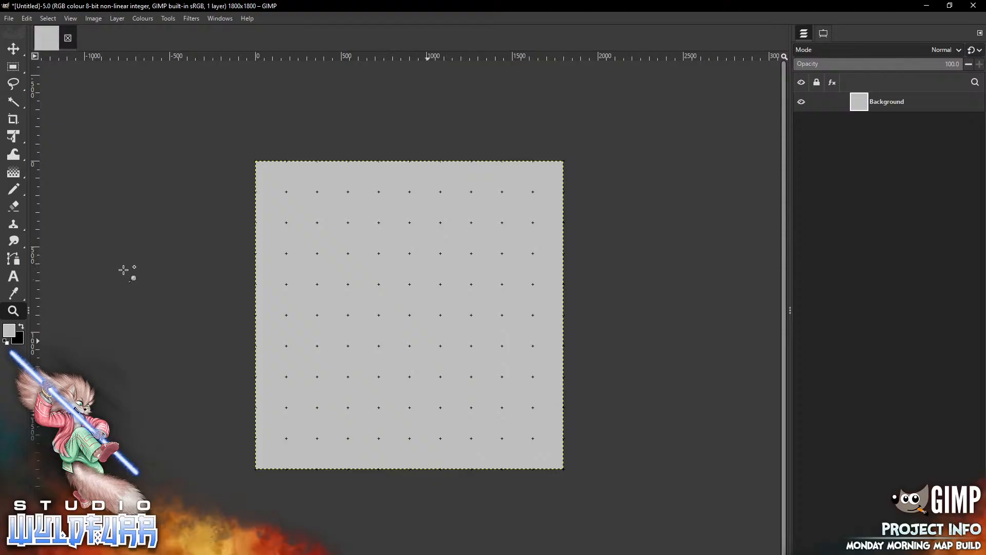
- Bring the Sandstone Floor tile folder window in front and move it up beside the canvas
key(alt+Tab)
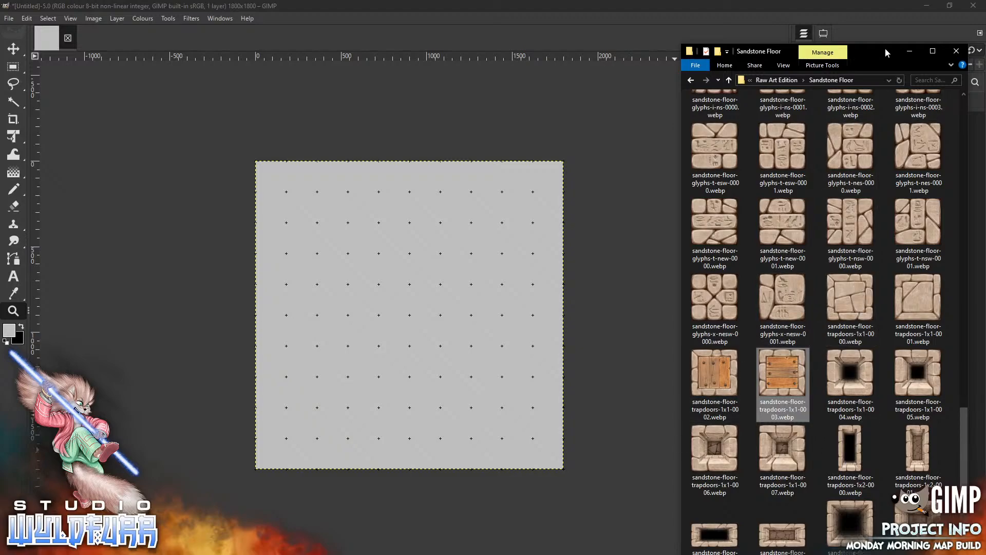
drag(886, 47, 881, 21)
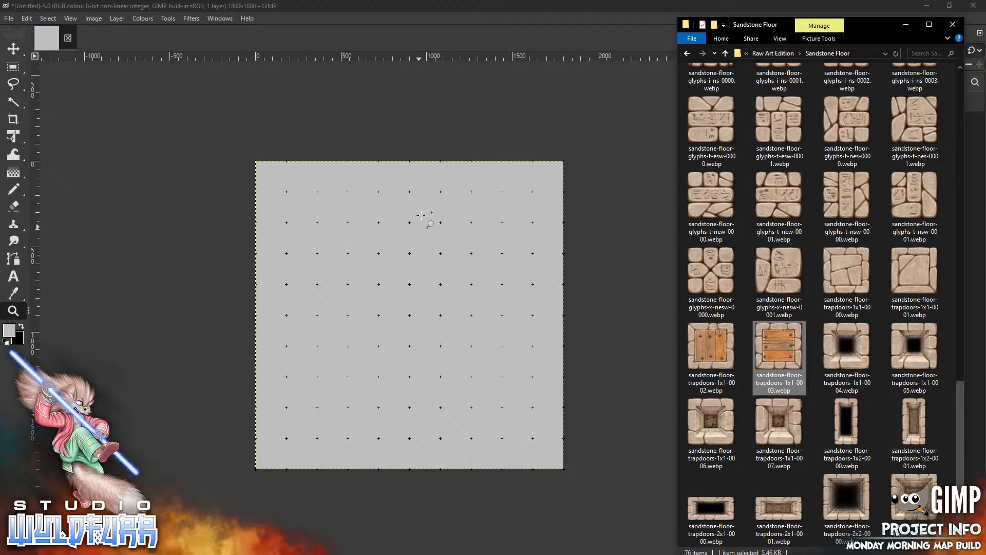
- Switch to Dungeon Scrawl, draw a corridor about 8 cells west off the long vertical corridor, and add three overlapping hexagonal rooms around its west end
key(alt+Tab)
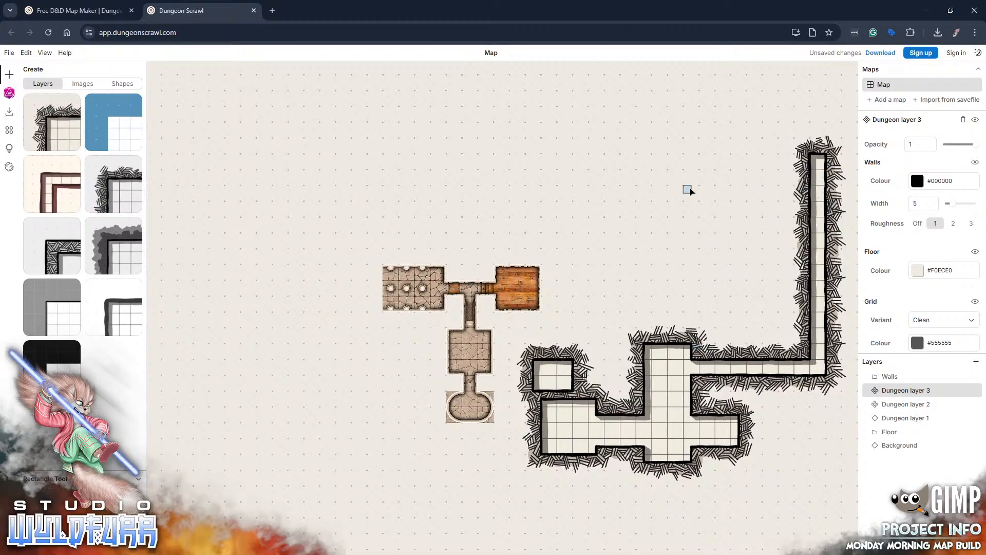
drag(708, 193, 812, 198)
click(565, 553)
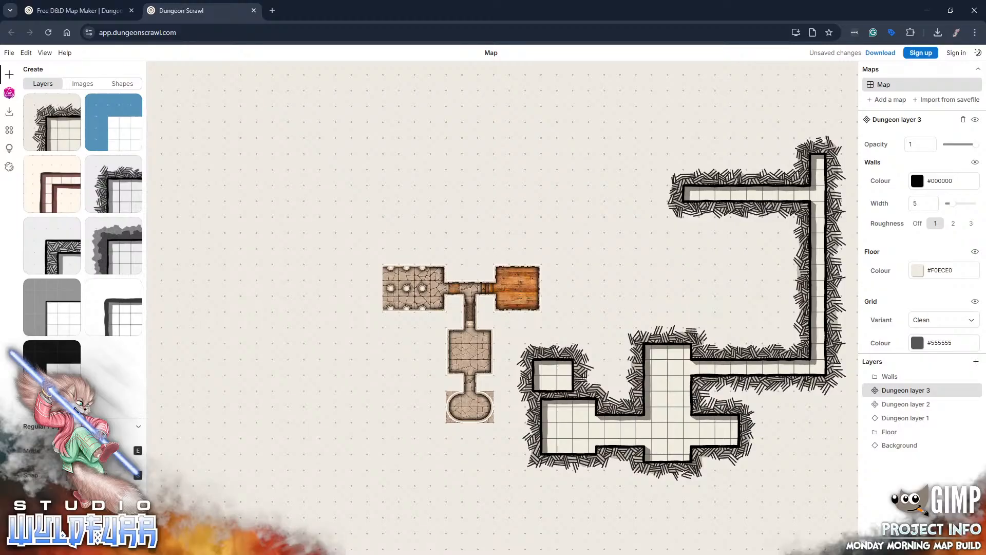
drag(604, 153, 683, 214)
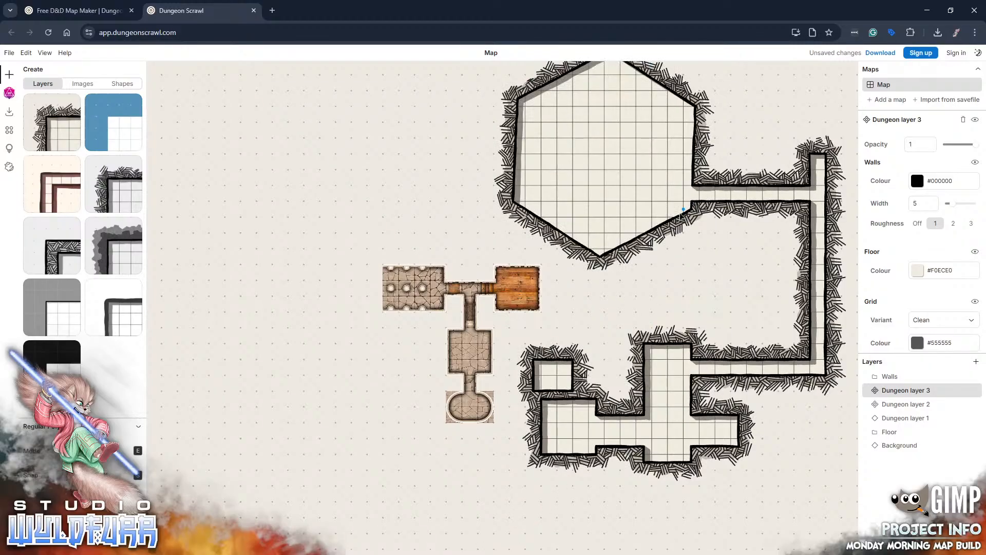
drag(745, 159, 757, 242)
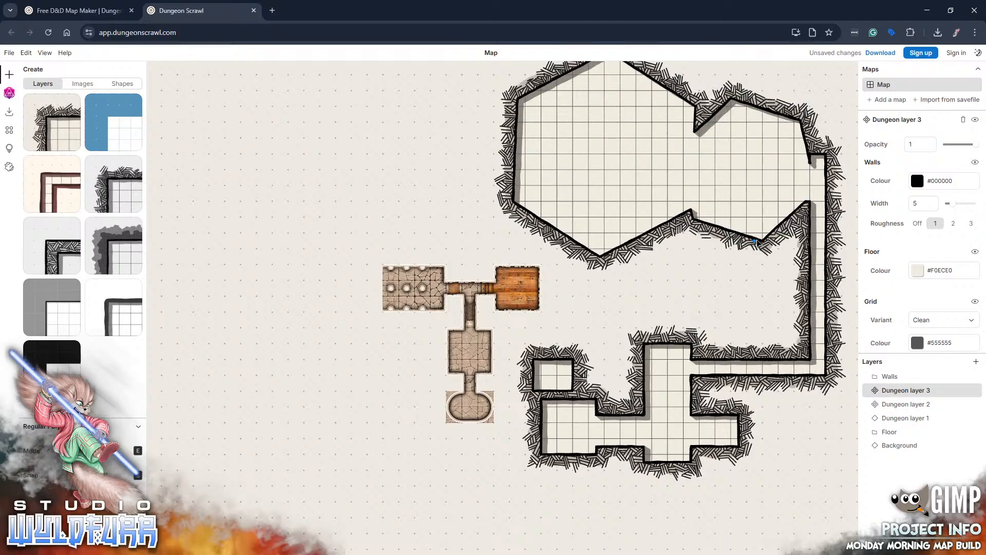
drag(690, 215, 686, 255)
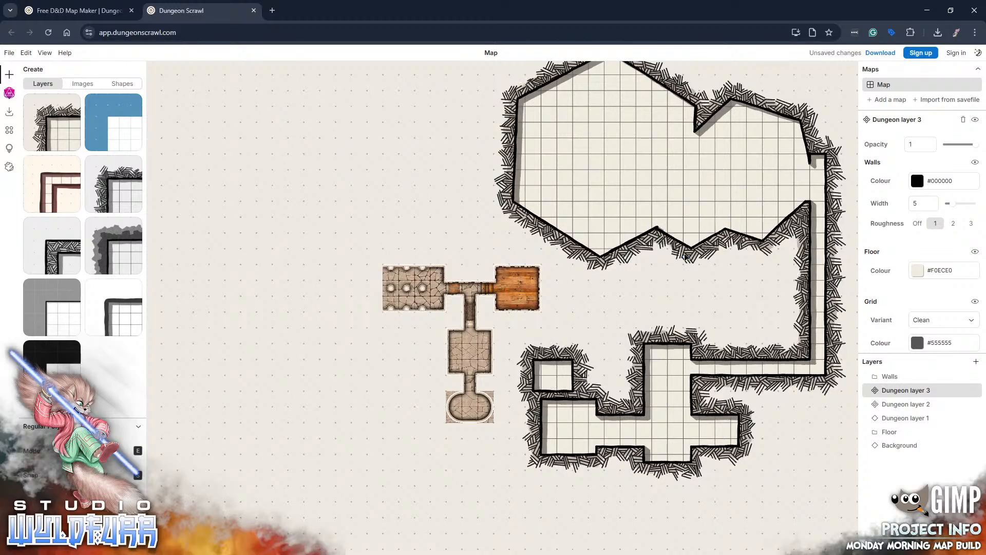
- Return to GIMP, maximize its window and bring the Sandstone Floor folder window back in front of it
click(972, 16)
click(539, 97)
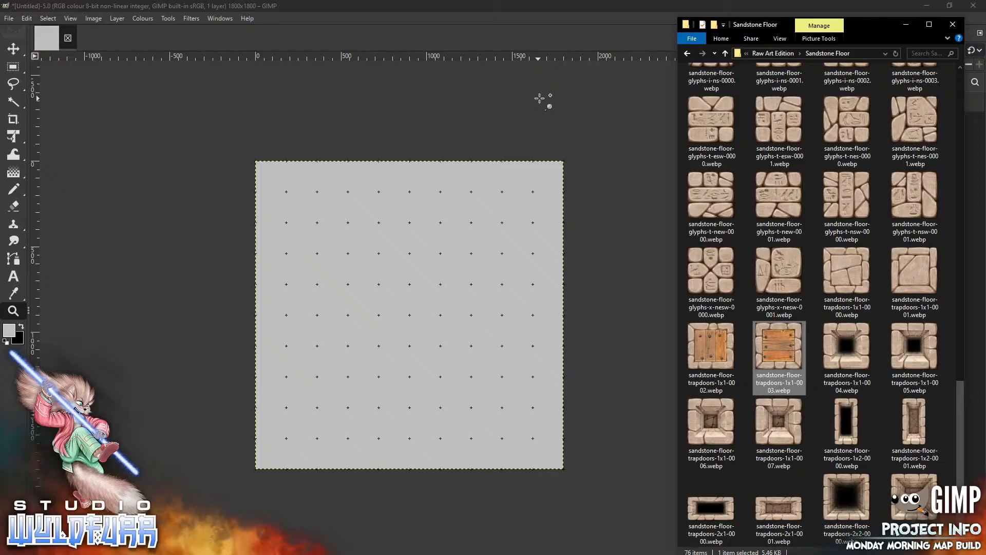
click(540, 99)
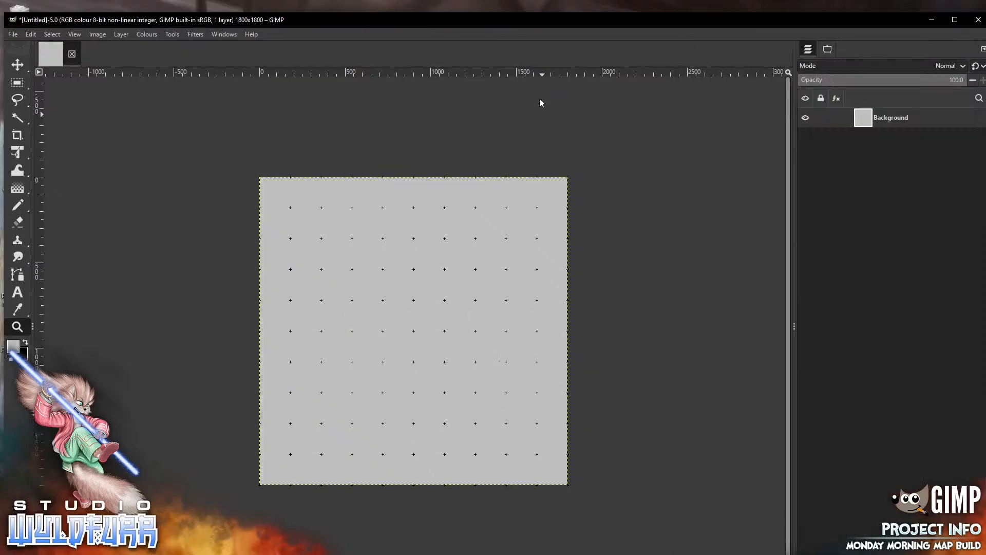
click(955, 19)
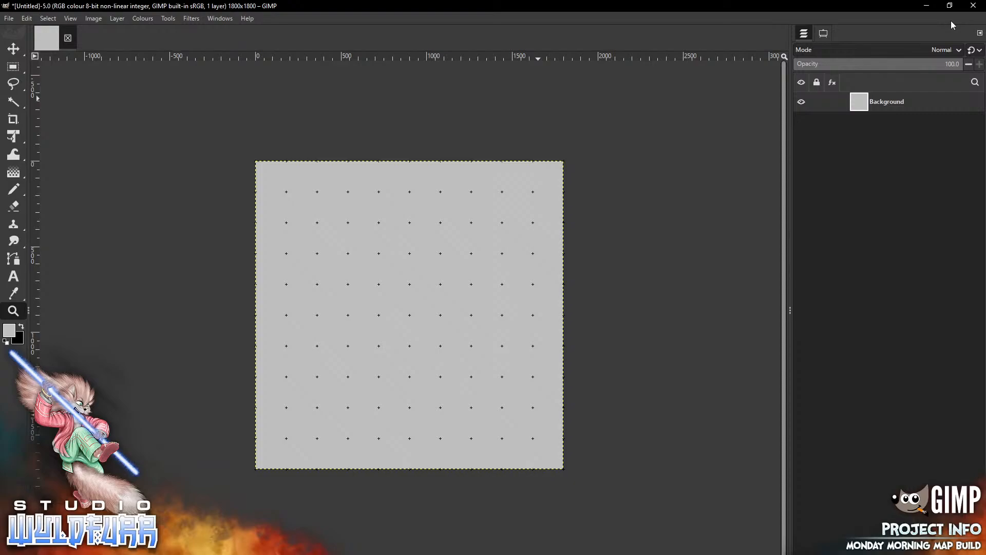
key(alt+Tab)
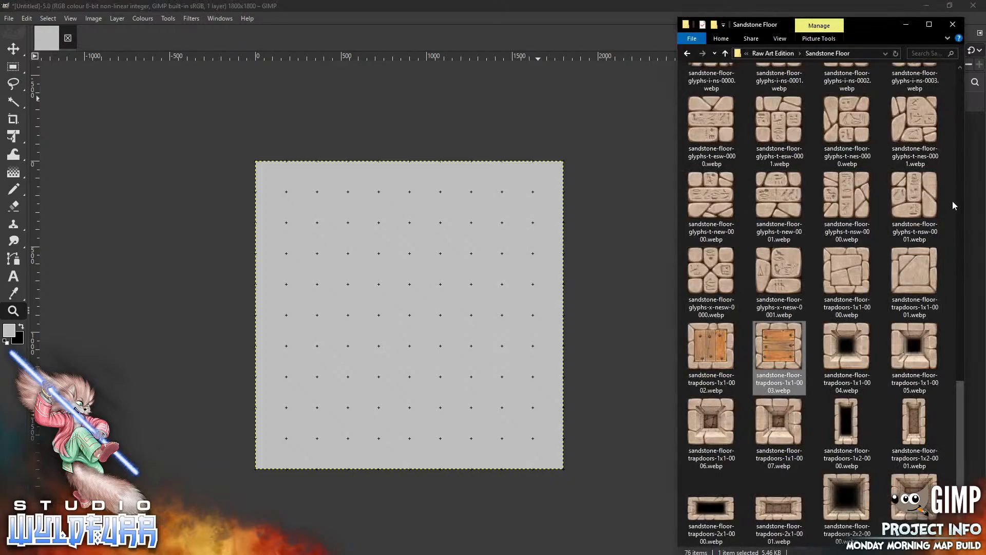
- Go from the Sandstone Floor folder up to Map Tiles and open the Standard Edition of the Catacombs Map Tiles
drag(959, 388, 947, 69)
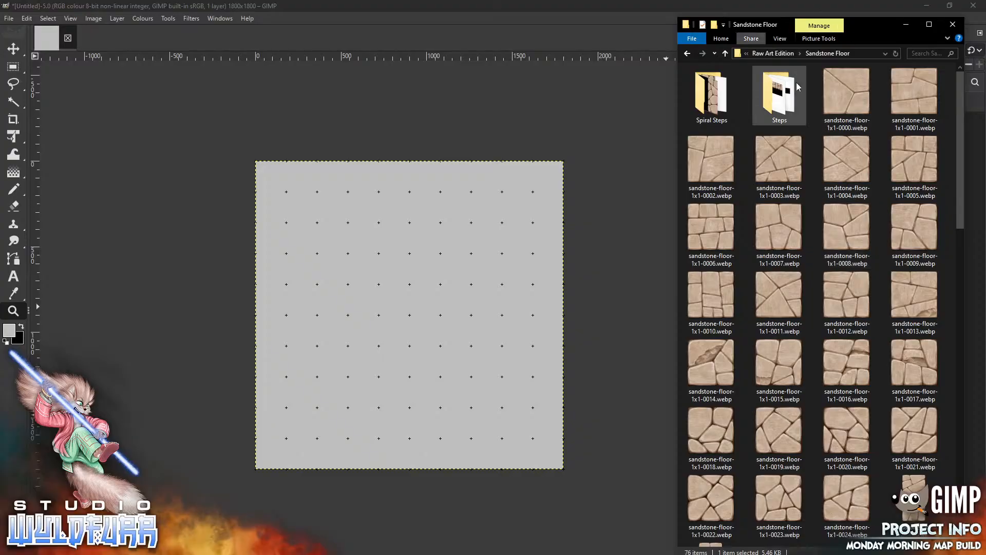
click(773, 54)
click(776, 53)
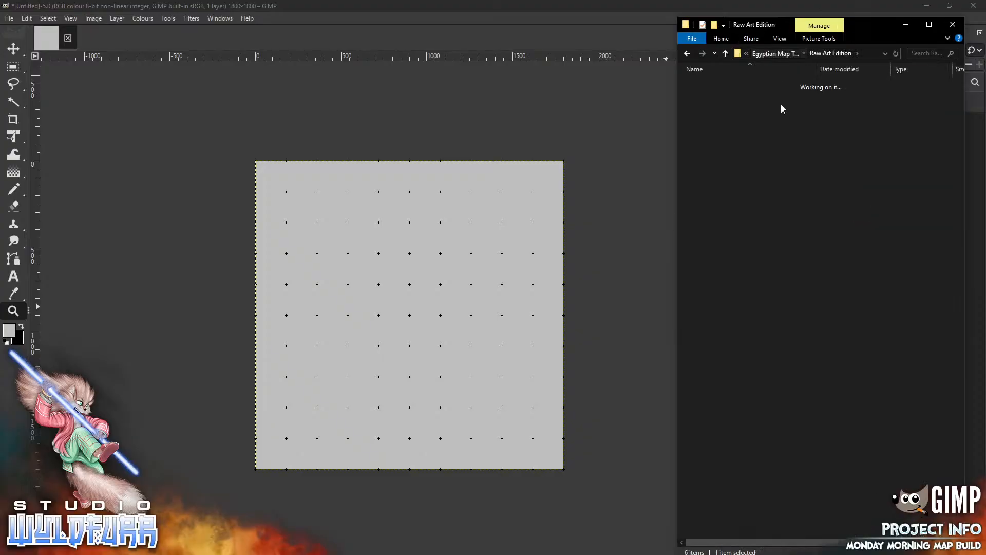
click(764, 53)
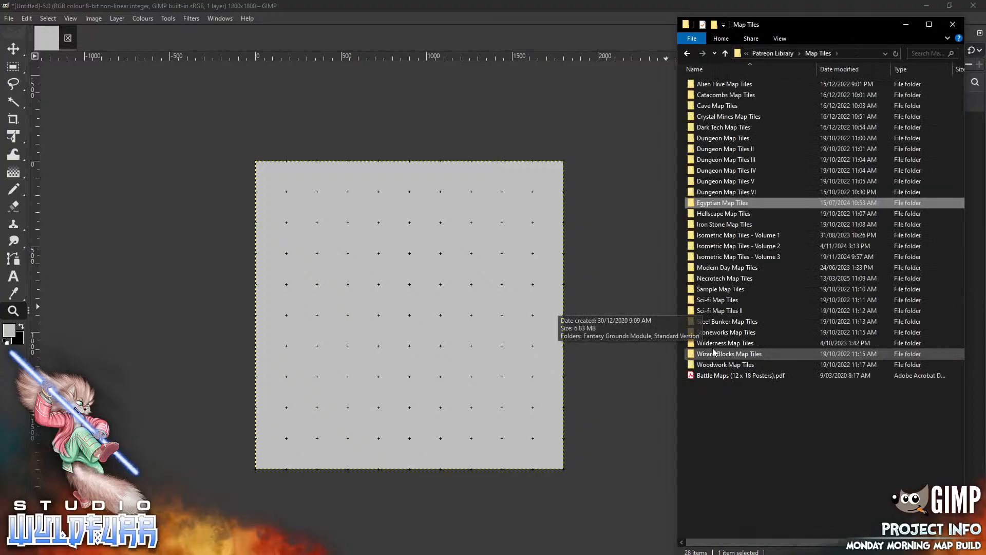
click(739, 94)
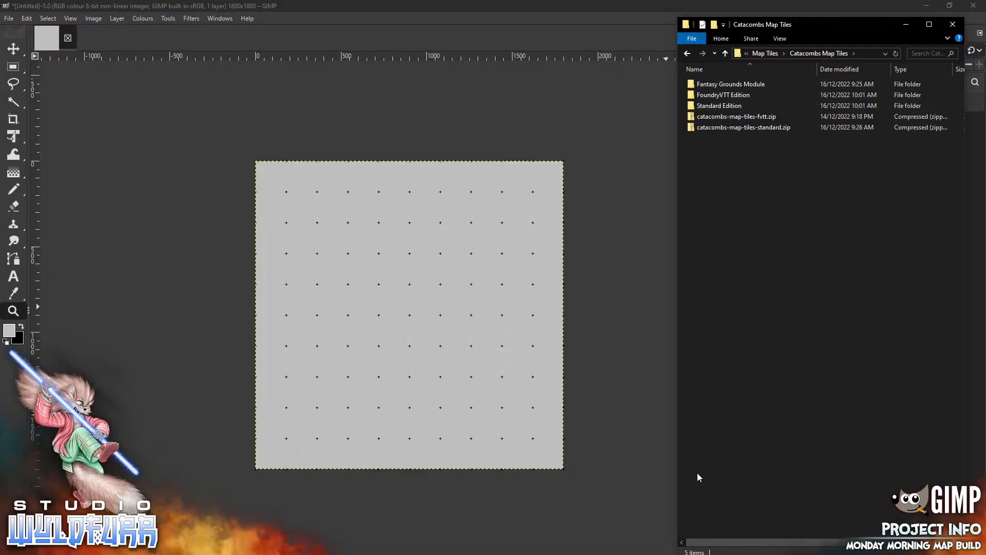
double_click(719, 105)
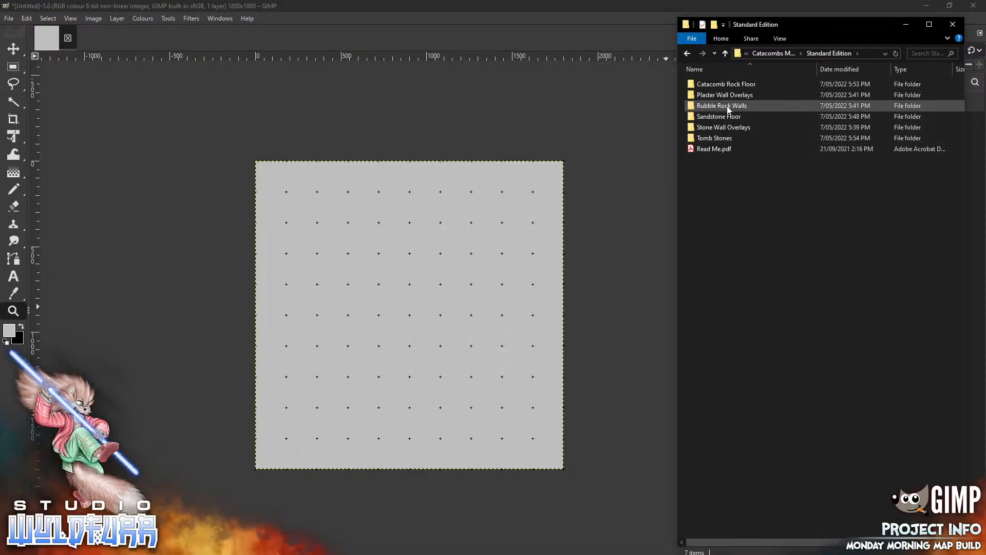
- Open the Stone Wall Overlays folder and its Cornerstones & Doorways subfolder
click(746, 129)
double_click(745, 129)
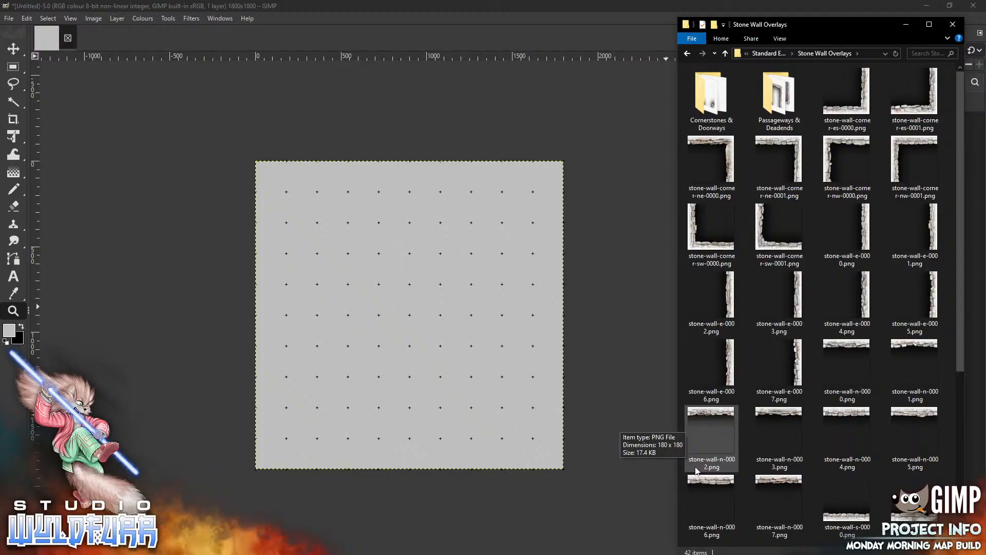
double_click(709, 102)
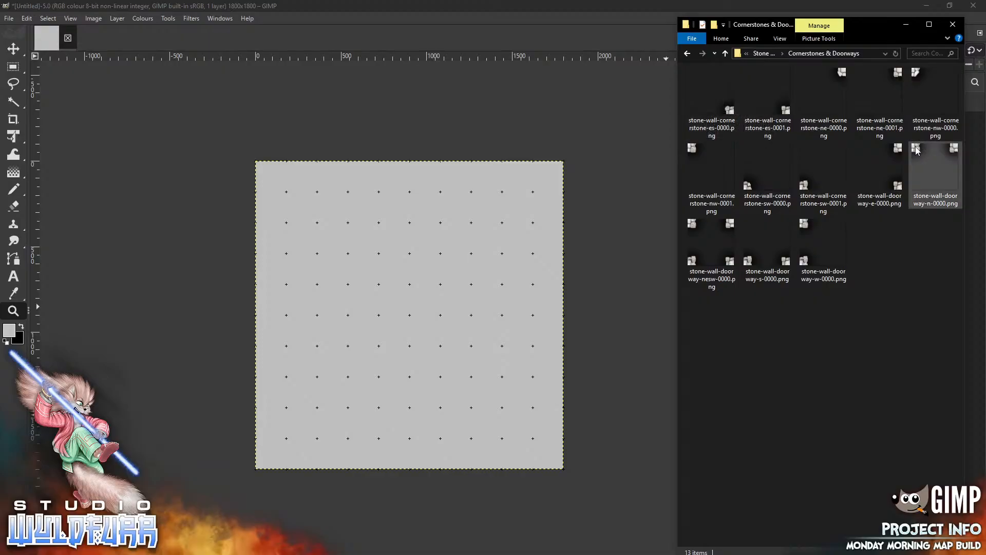
- Add two stone-wall-doorway-n-0000 tiles to the map and move them to the third and eighth cells of the north edge
drag(927, 165, 407, 311)
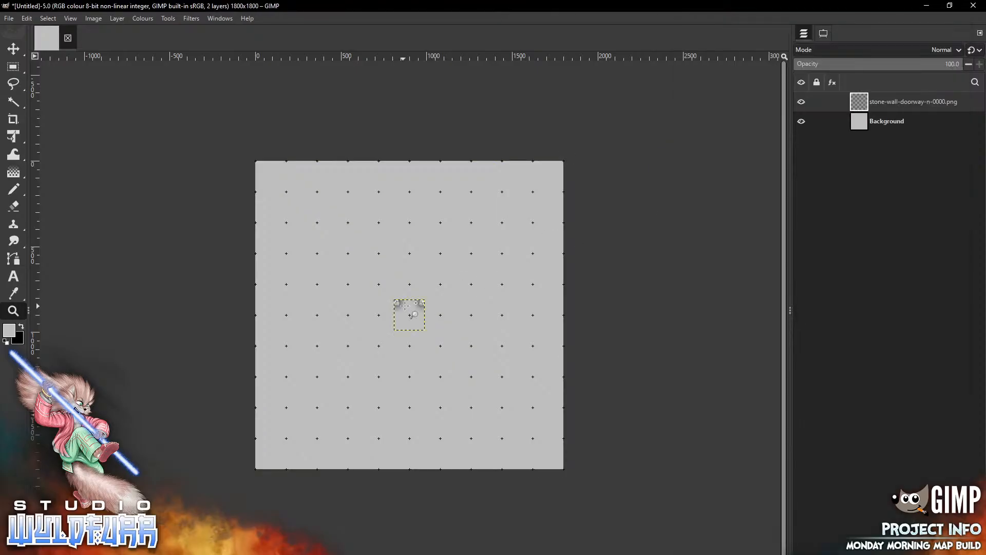
key(m)
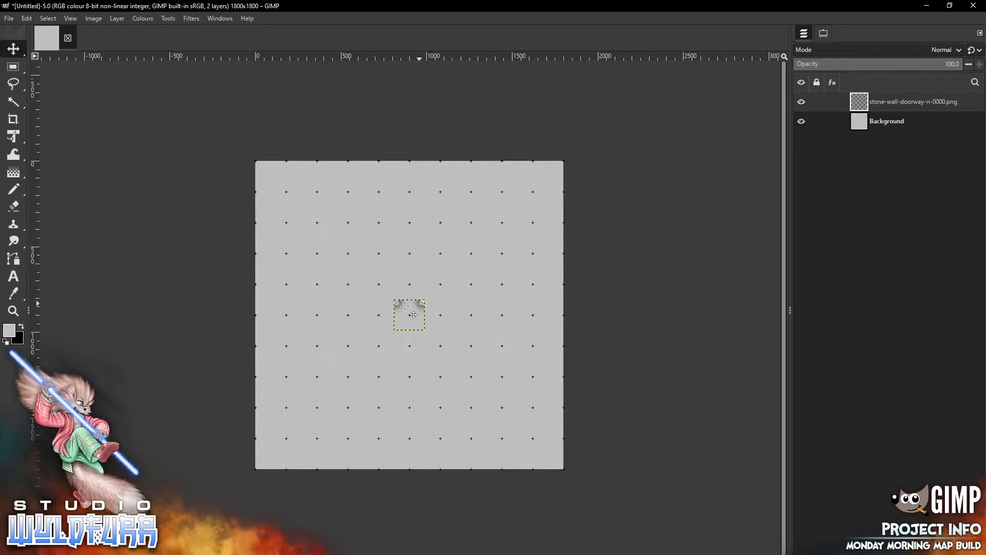
drag(406, 306, 329, 170)
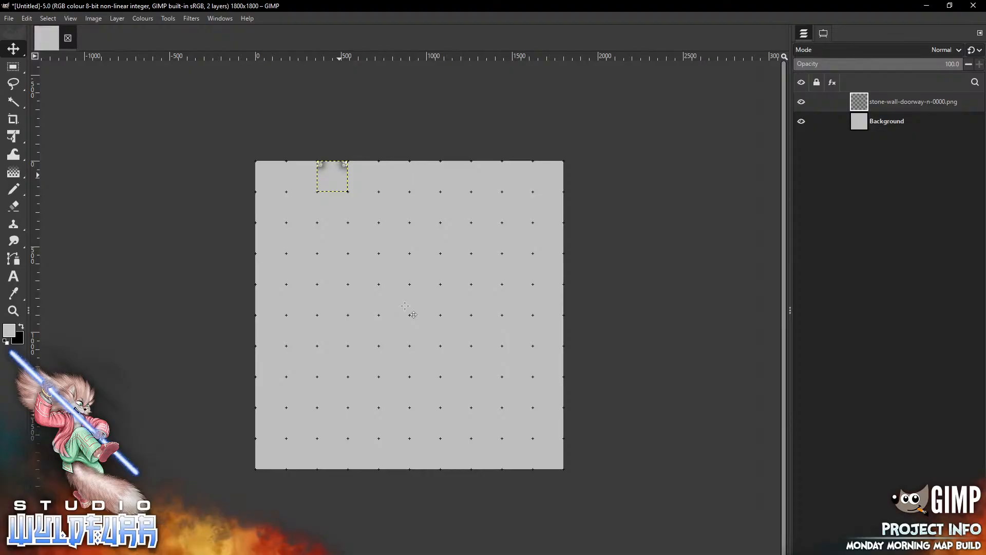
click(257, 554)
right_click(258, 554)
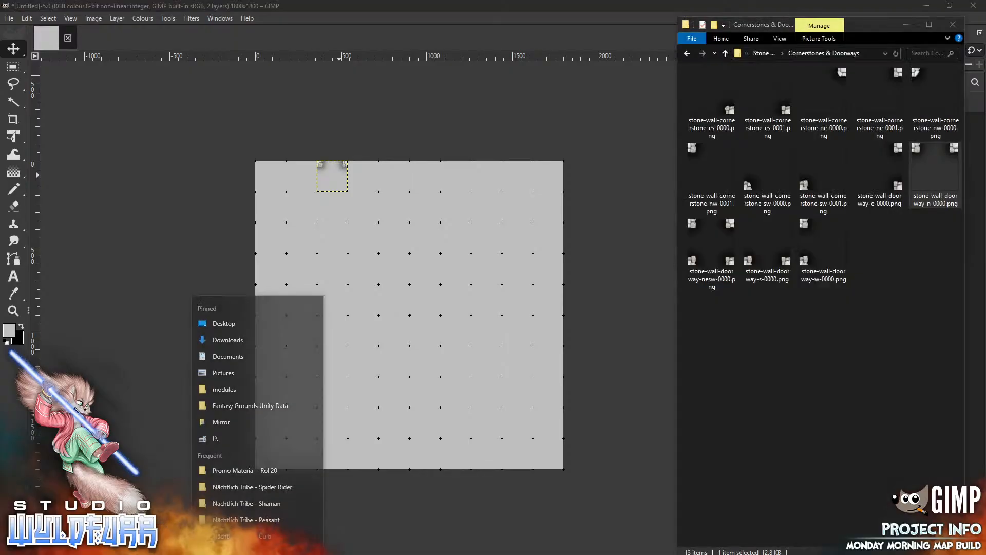
click(918, 149)
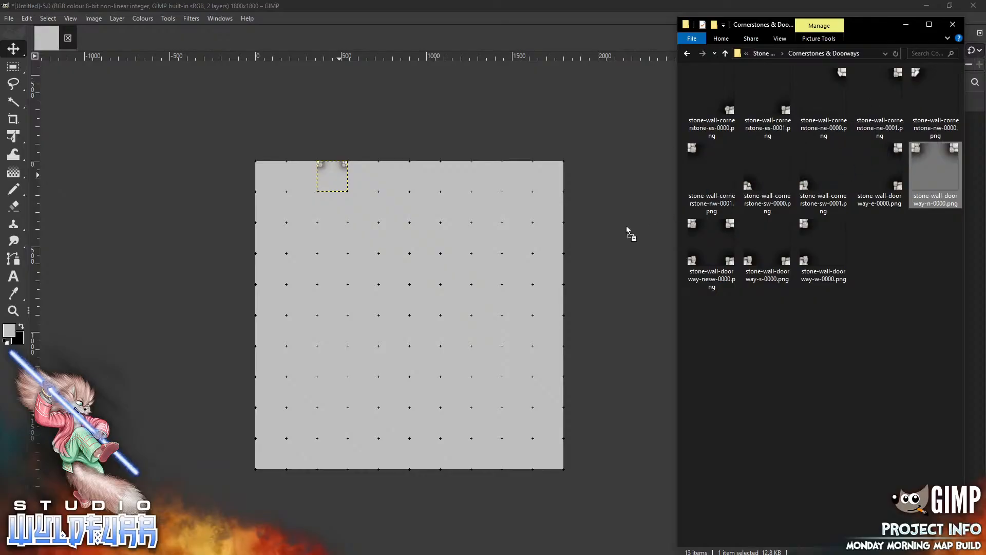
drag(458, 283, 496, 166)
- Add two stone-wall-doorway-e-0000 tiles and move them to the third and eighth cells down the east edge
key(alt+Tab)
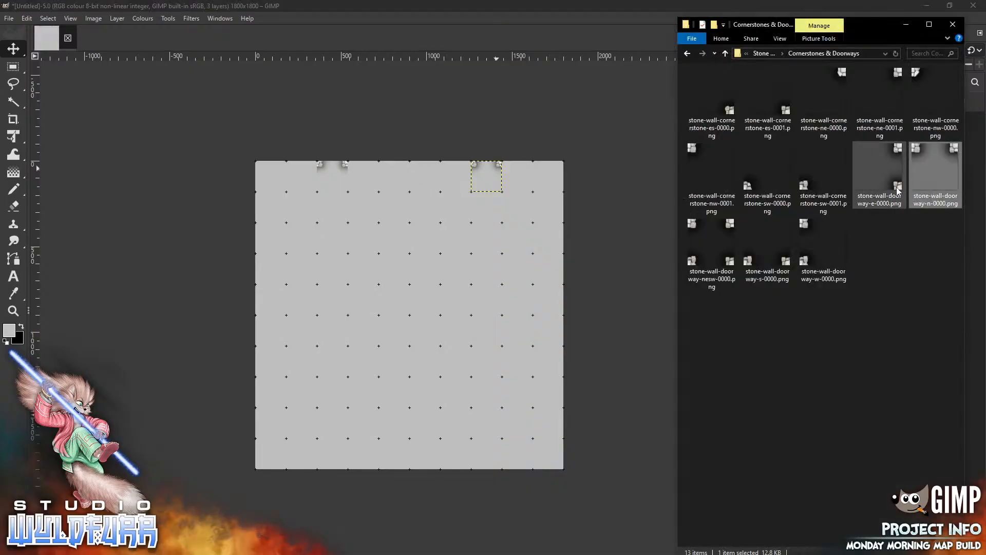
drag(896, 186, 454, 297)
mouse_move(452, 296)
mouse_down()
mouse_move(567, 235)
mouse_move(548, 238)
mouse_move(555, 247)
mouse_up()
key(alt+Tab)
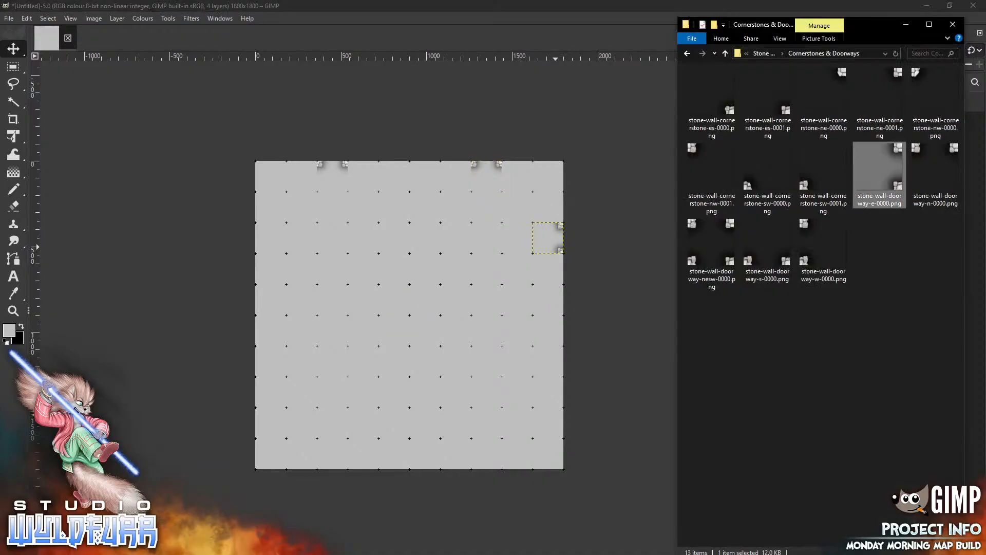
click(422, 342)
mouse_move(421, 324)
mouse_down()
mouse_move(550, 271)
mouse_move(553, 411)
mouse_move(560, 402)
mouse_up()
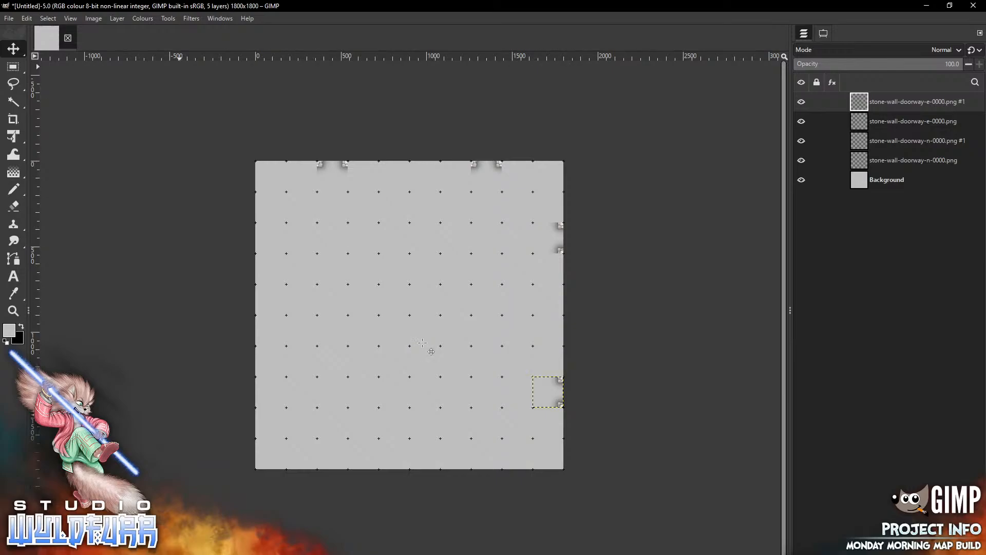
- Add two stone-wall-doorway-w-0000 tiles and move them to the third and eighth cells down the west edge
click(70, 17)
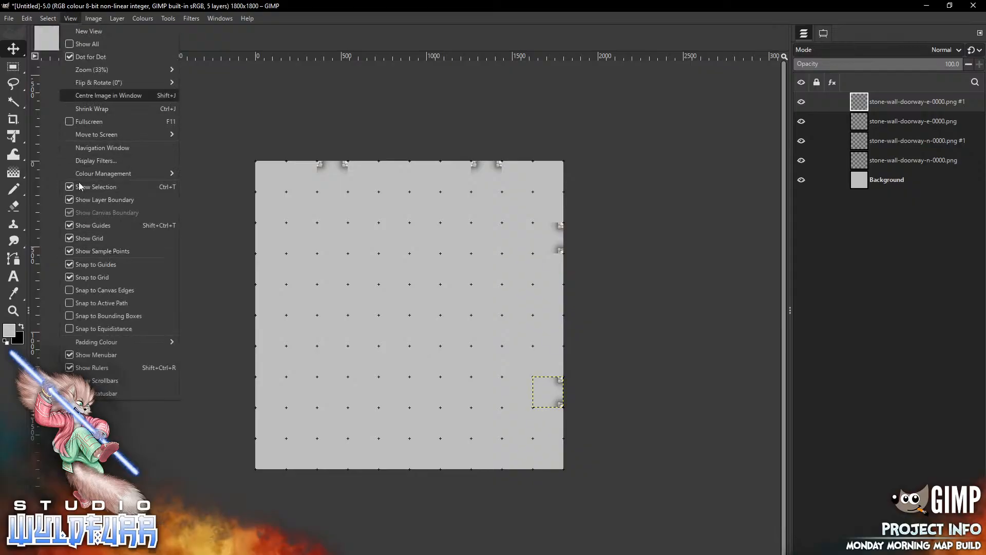
mouse_move(178, 69)
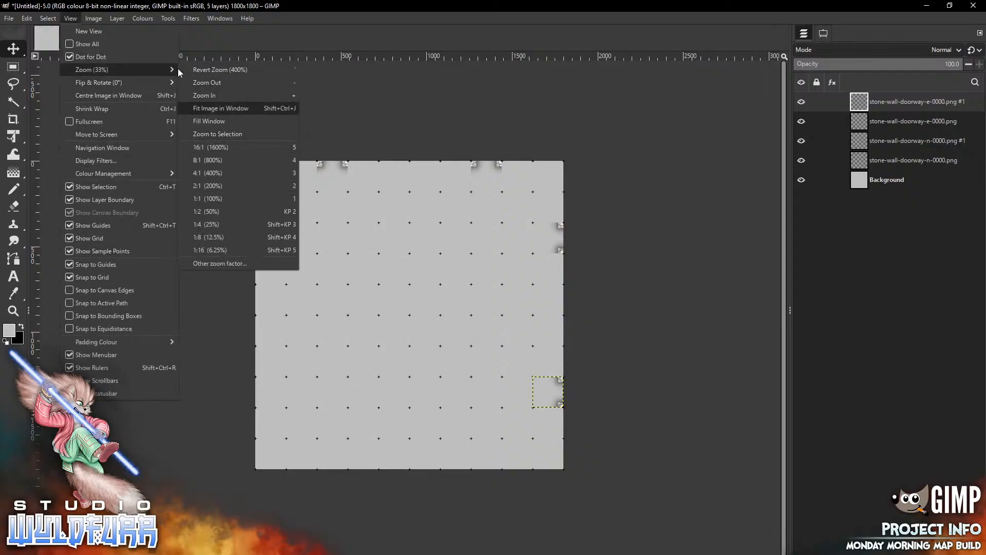
key(Return)
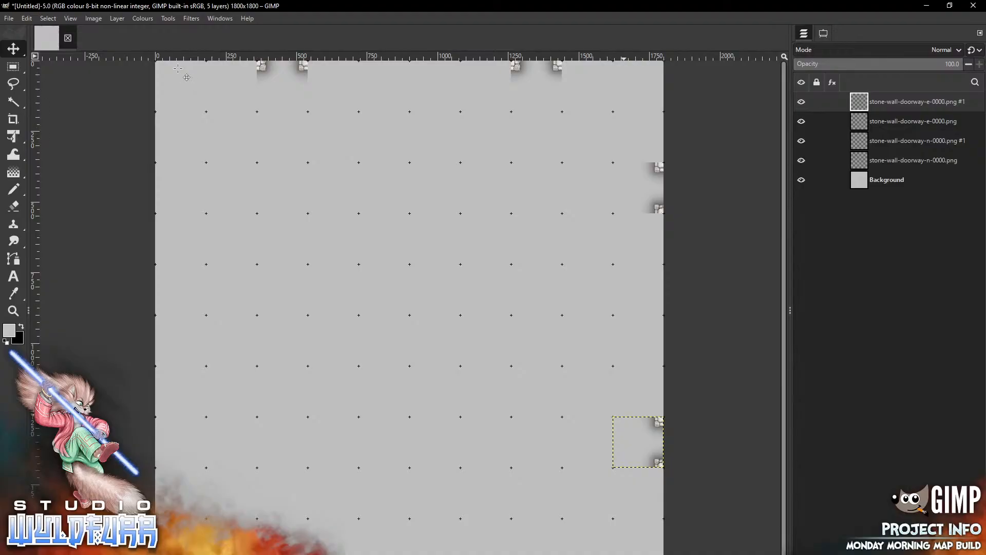
key(alt+Tab)
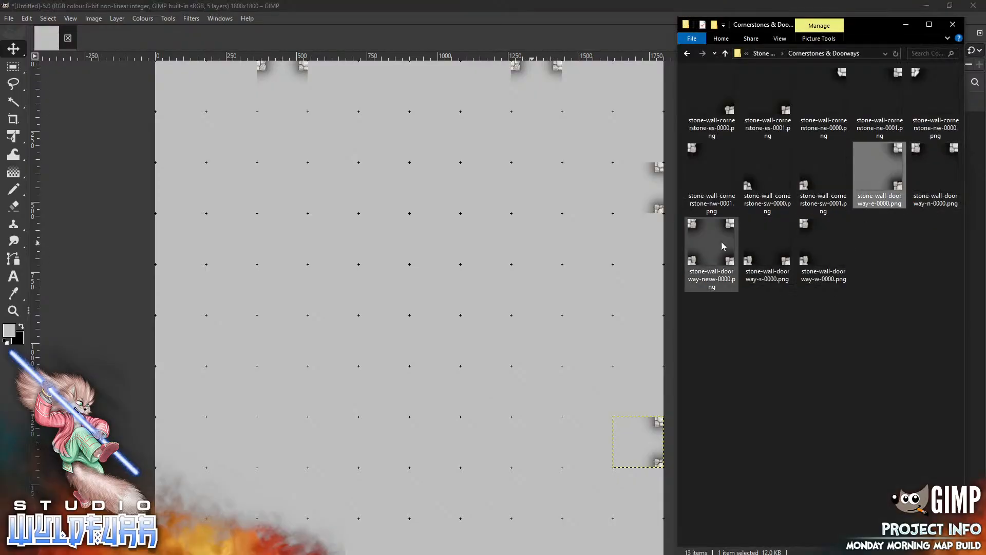
drag(807, 226, 349, 226)
drag(388, 294, 162, 170)
key(alt+Tab)
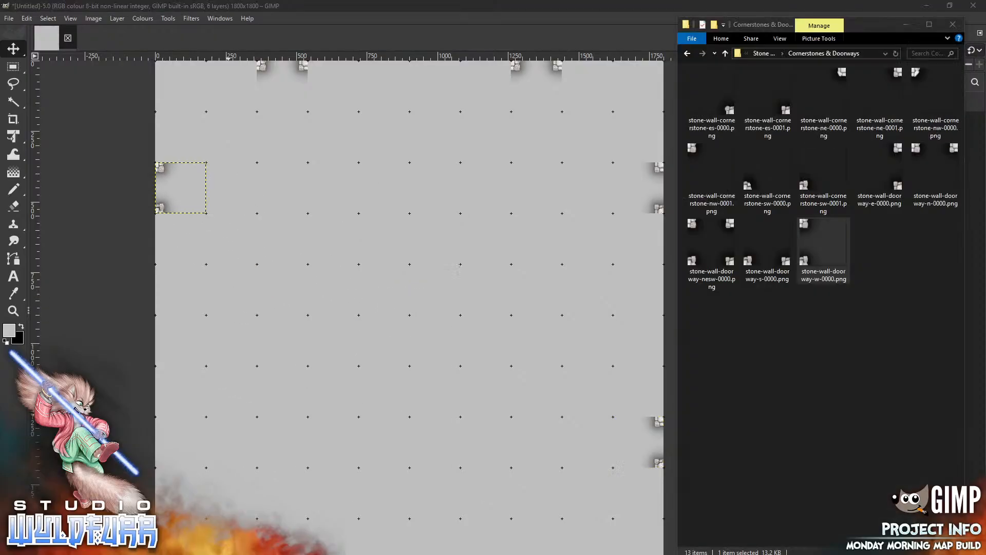
drag(804, 230, 319, 315)
drag(392, 294, 165, 427)
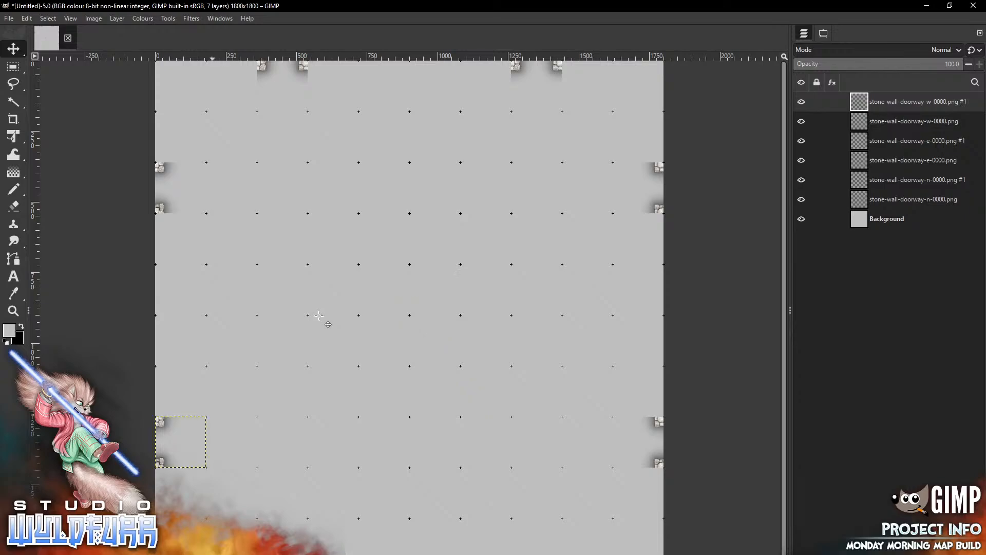
- Add two stone-wall-doorway-s-0000 tiles and move them to the third and eighth cells of the south edge
key(alt+Tab)
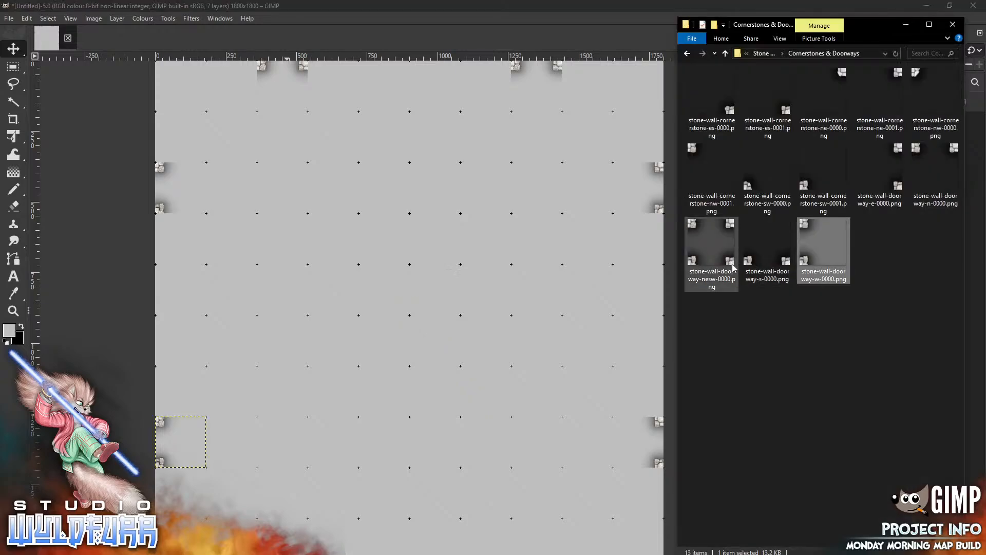
drag(782, 267, 446, 288)
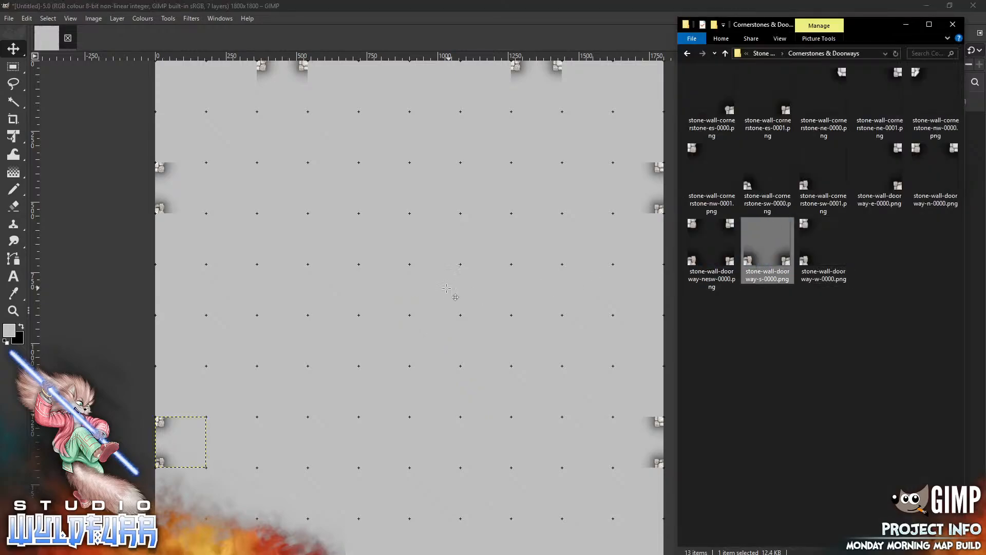
mouse_move(430, 334)
mouse_down()
mouse_move(355, 538)
mouse_move(304, 554)
mouse_up()
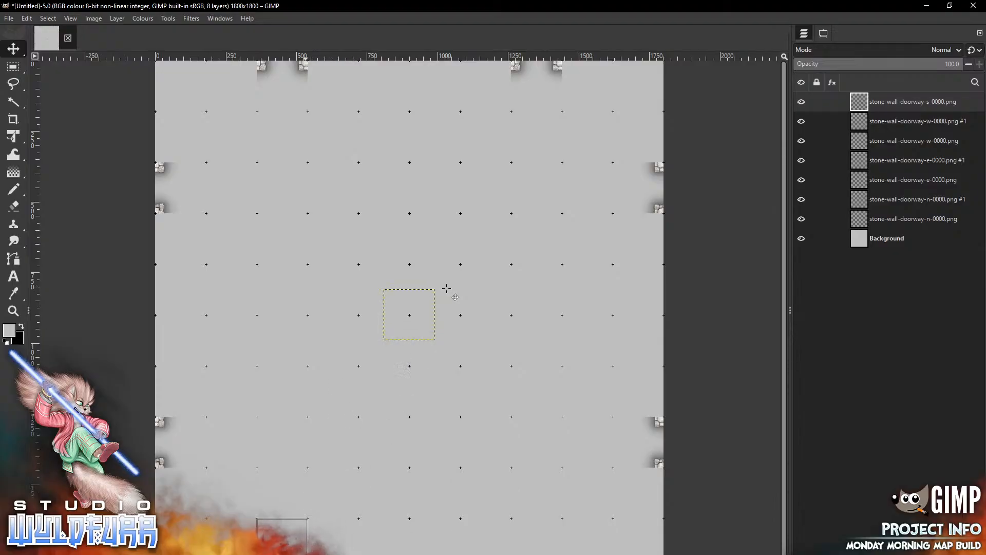
key(alt+Tab)
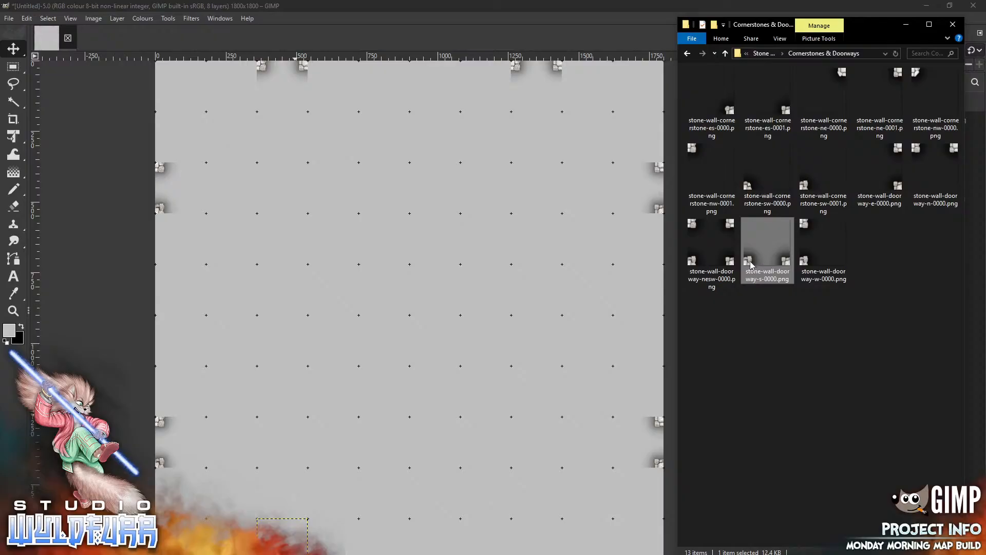
click(423, 337)
drag(423, 338, 537, 544)
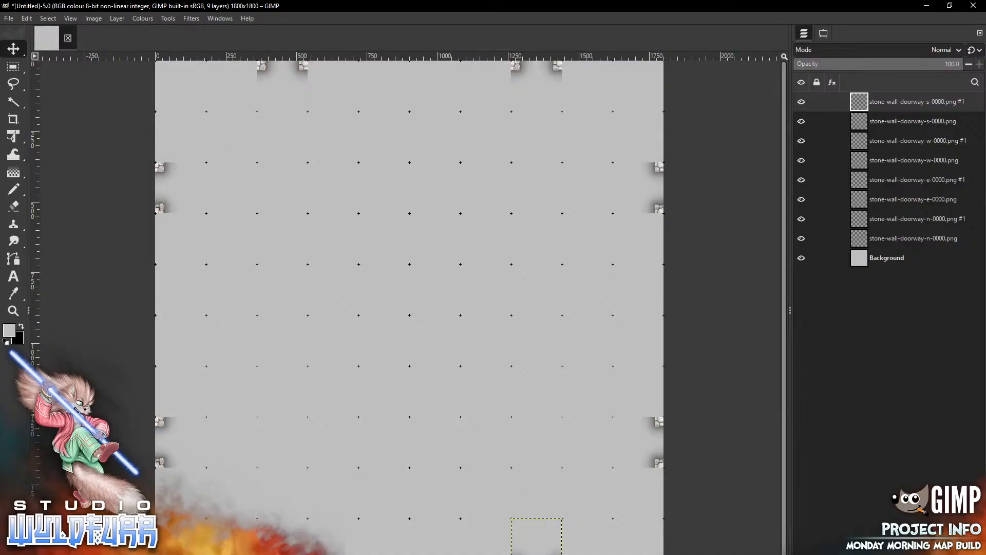
- Add the stone-wall-corner-ne-0001 tile from the Stone Wall Overlays folder and move it into the map's northeast corner cell
key(alt+Tab)
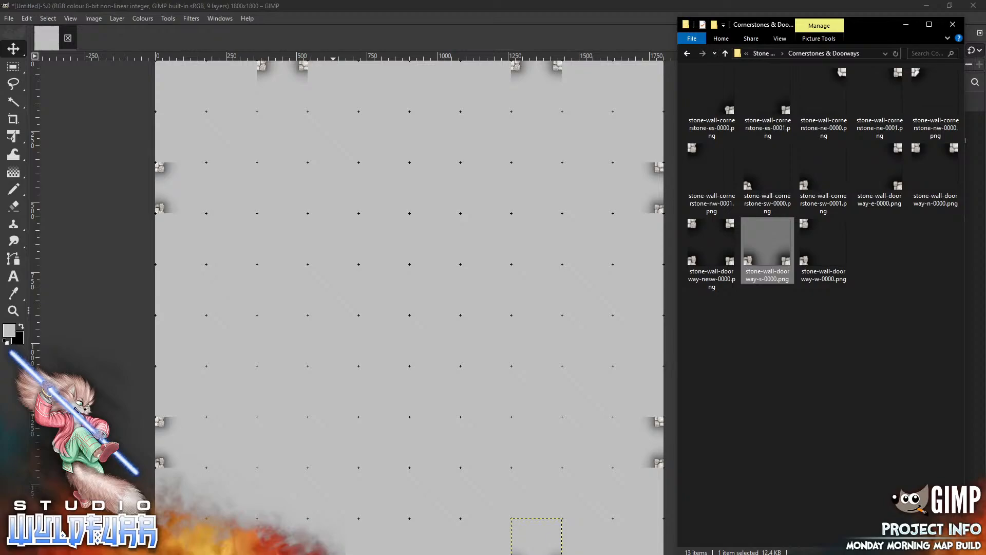
click(764, 53)
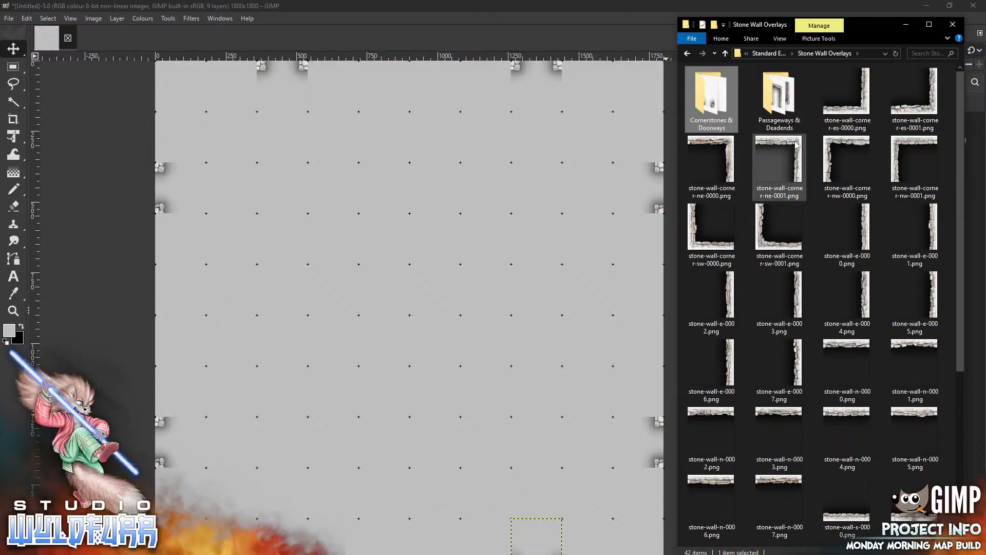
click(778, 162)
drag(507, 239, 507, 239)
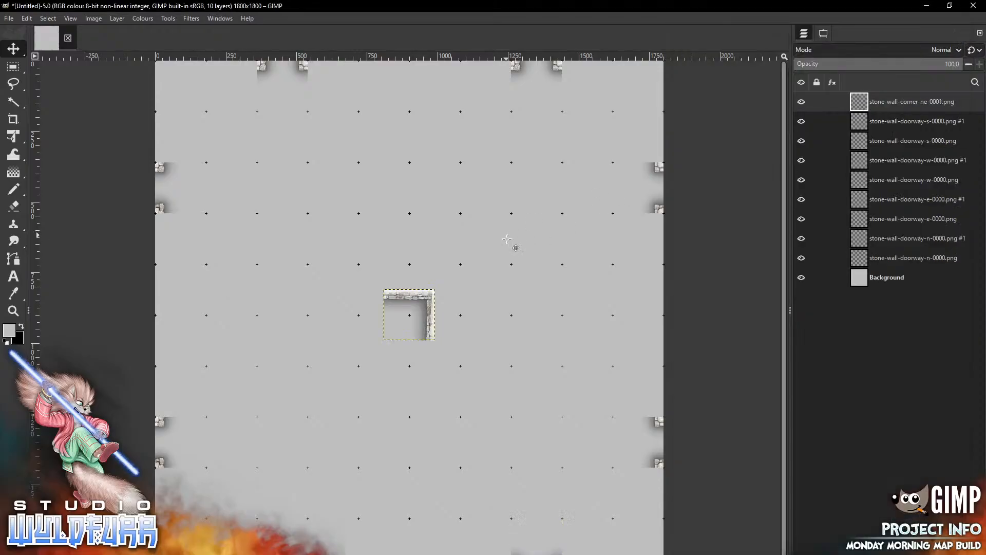
drag(427, 294, 659, 68)
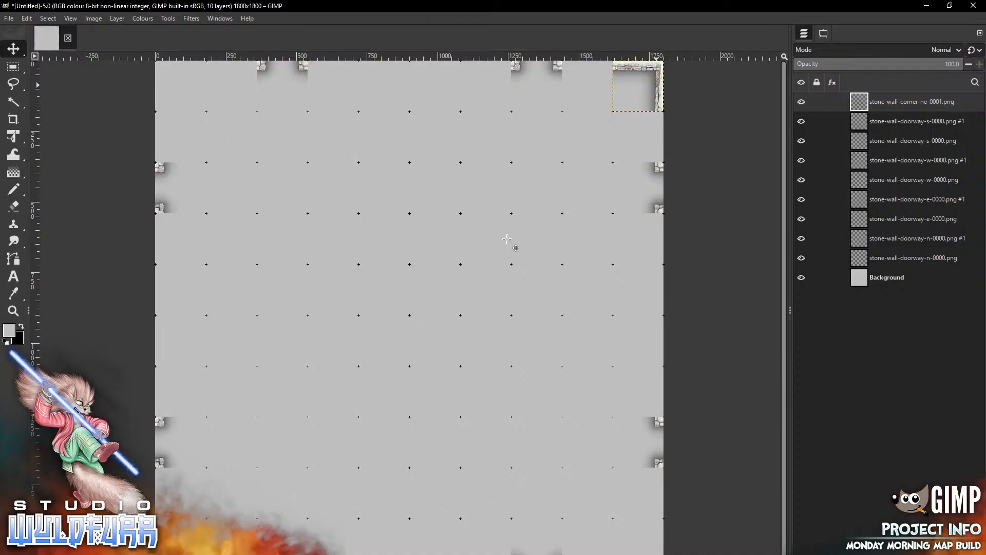
- Place stone-wall-n-0000 in the cell west of the northeast corner and stone-wall-e-0003 in the cell south of it
key(alt+Tab)
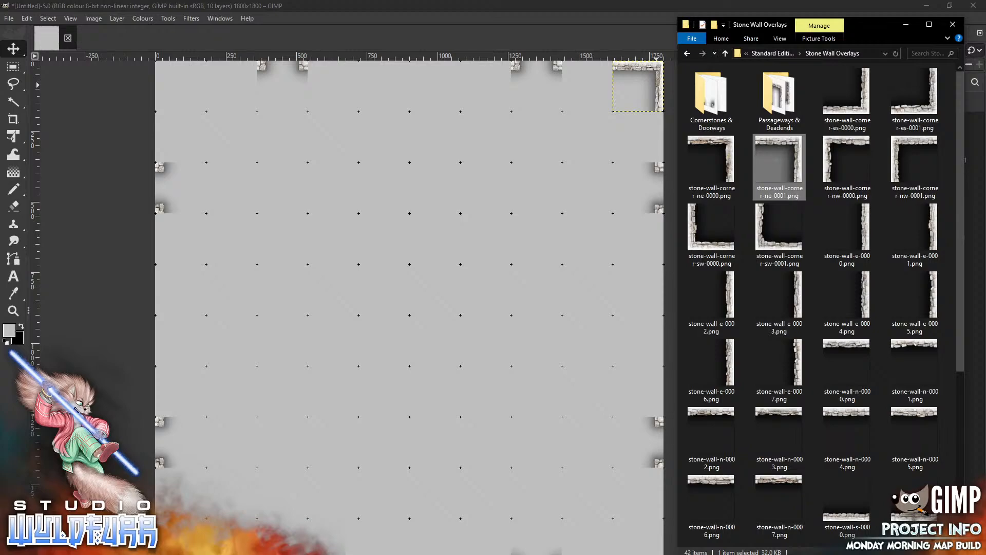
drag(849, 349, 506, 320)
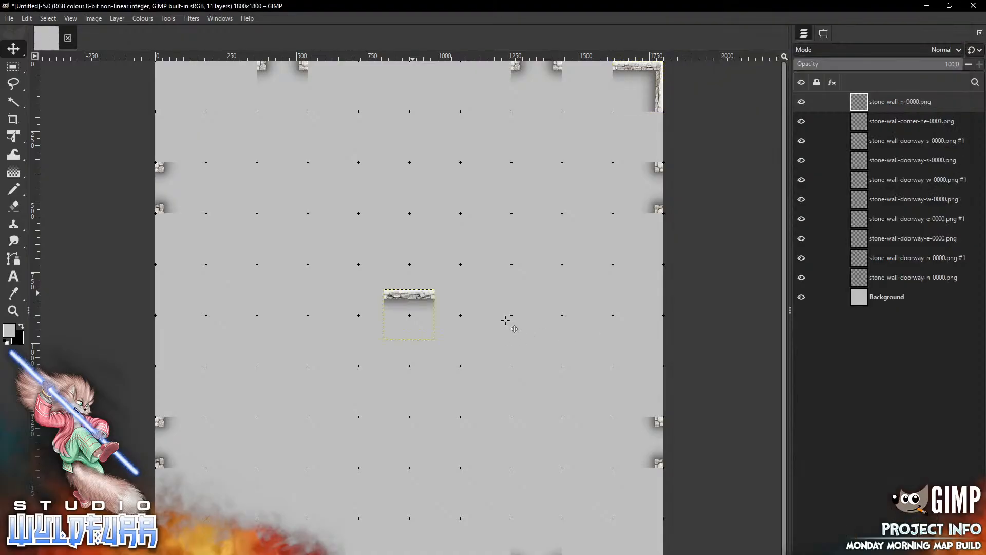
mouse_move(412, 293)
mouse_down()
mouse_move(584, 148)
mouse_move(597, 64)
mouse_up()
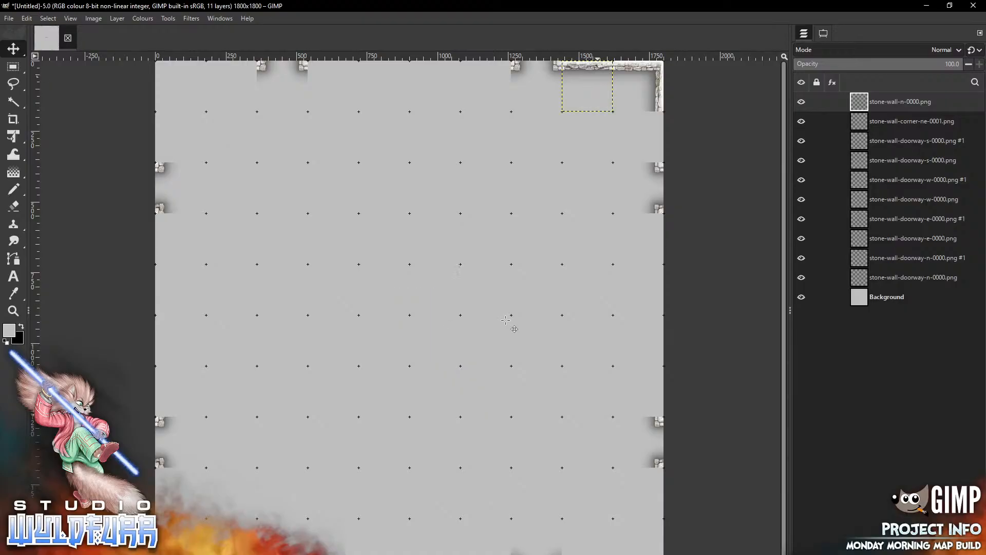
key(alt+Tab)
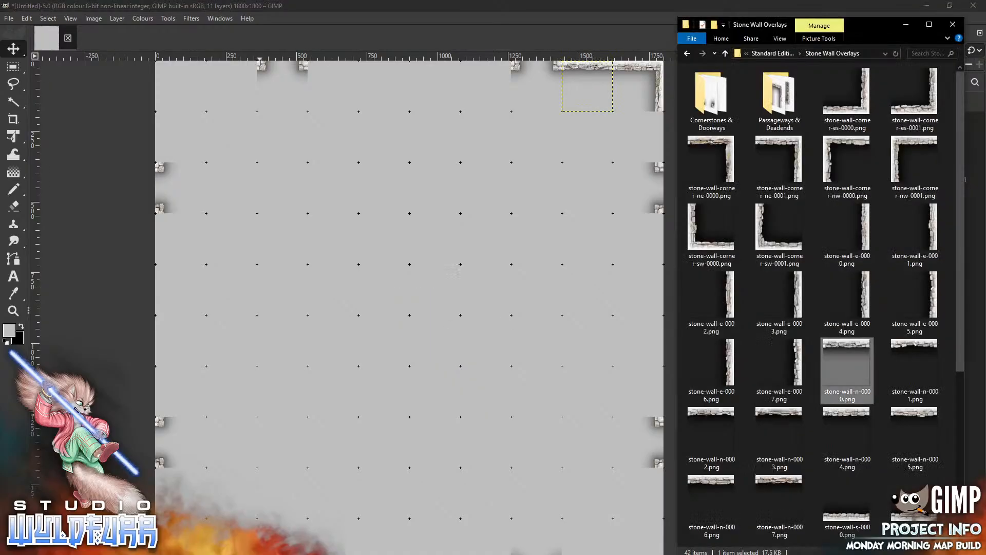
drag(798, 303, 492, 335)
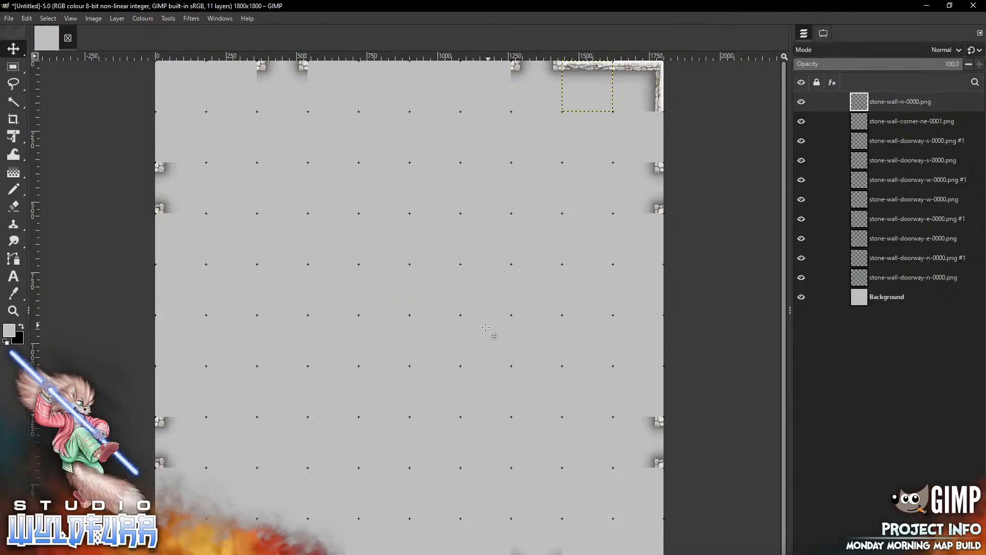
drag(409, 314, 638, 137)
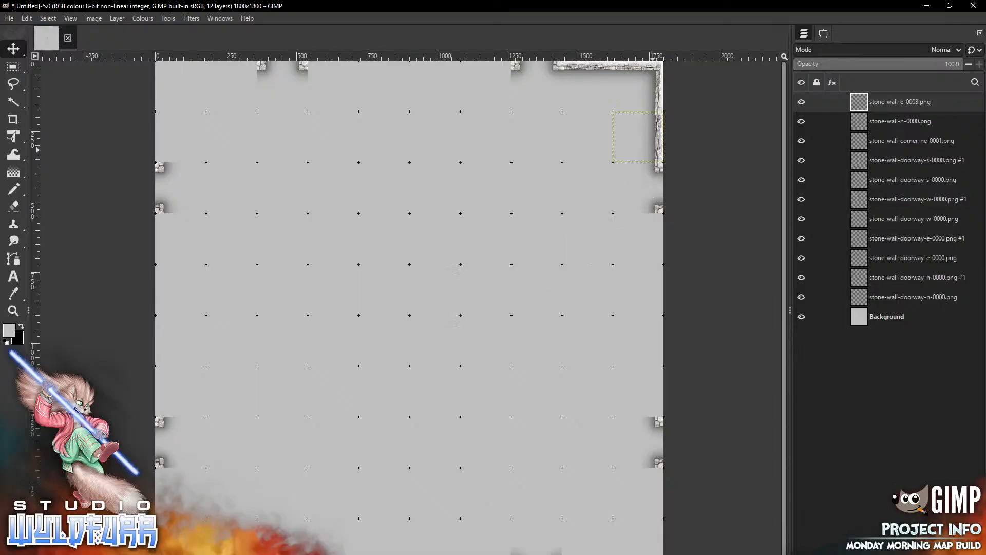
- Add stone-wall-cornerstone-sw-0001 from the Cornerstones & Doorways folder and move it into the northeast corner cell
key(alt+Tab)
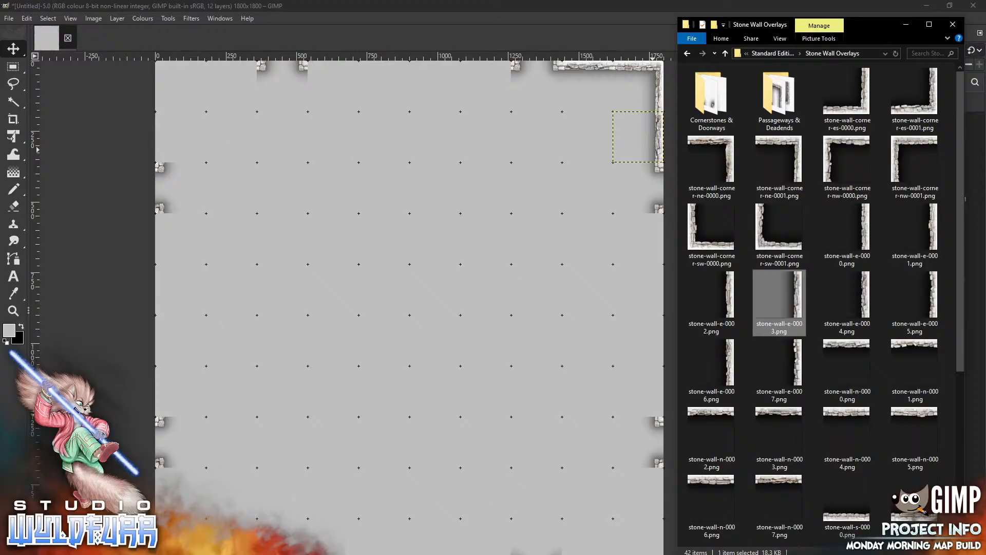
click(710, 113)
double_click(709, 113)
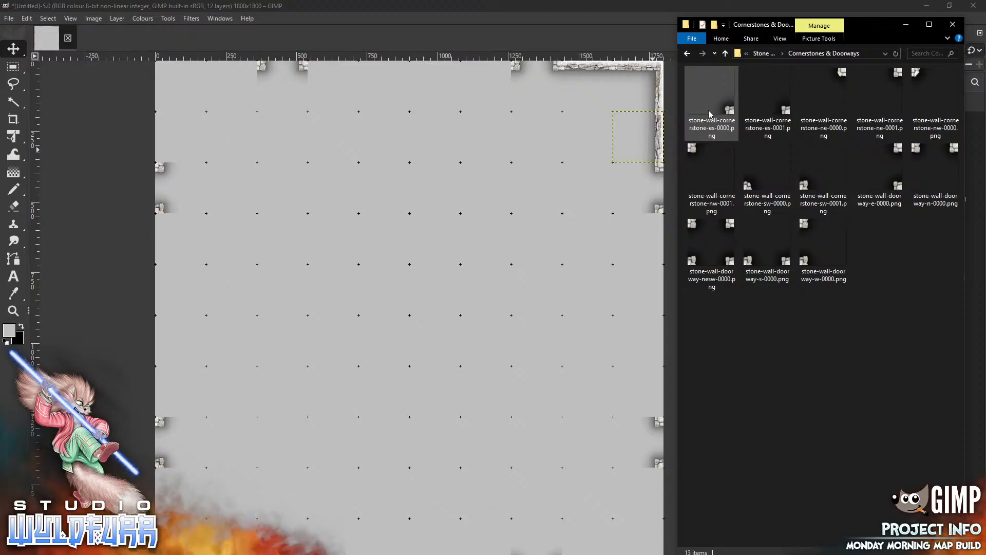
click(821, 174)
drag(468, 303, 468, 303)
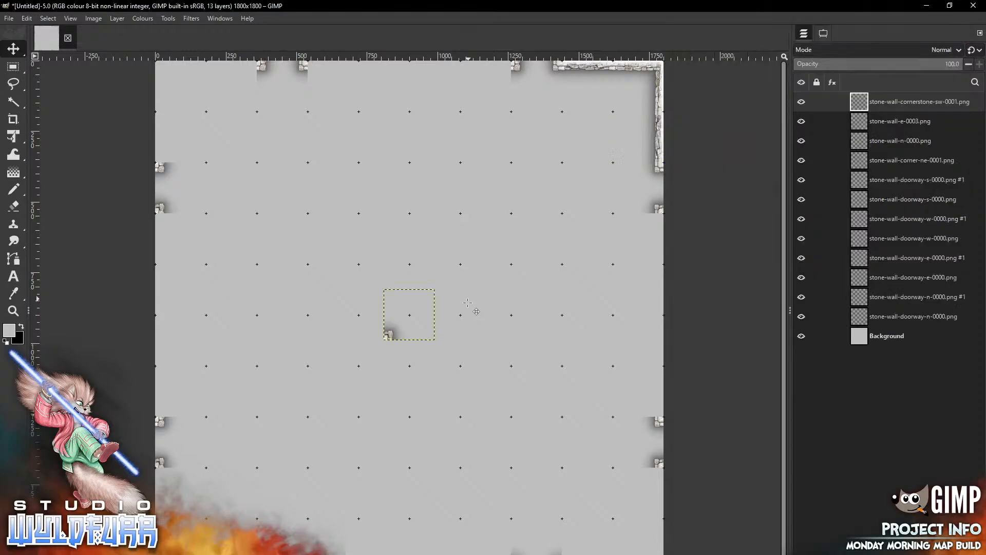
mouse_move(389, 334)
mouse_down()
mouse_move(416, 292)
mouse_move(619, 105)
mouse_up()
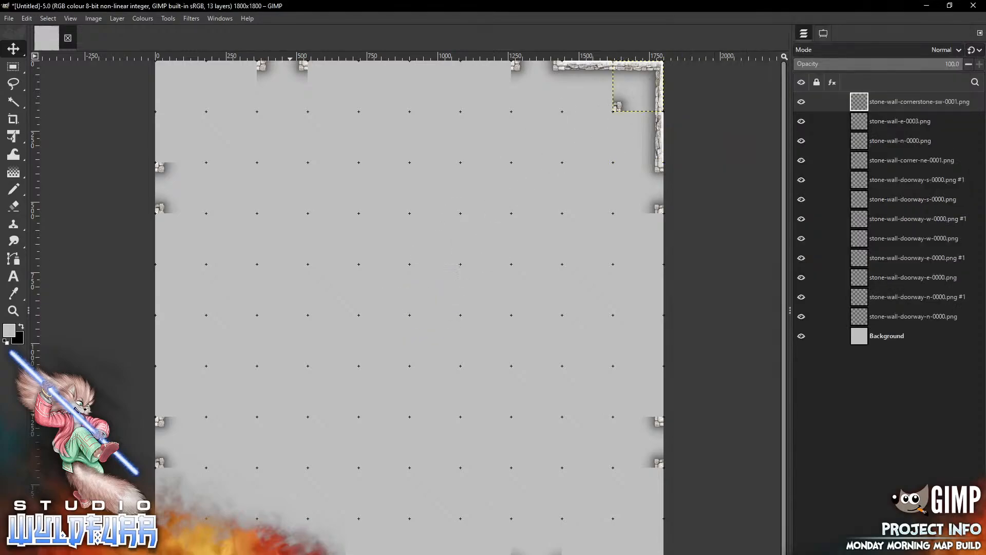
- Add stone-wall-s-0001 from Stone Wall Overlays to the cell west of the northeast corner and stone-wall-w-0004 to the cell south of that corner
key(alt+Tab)
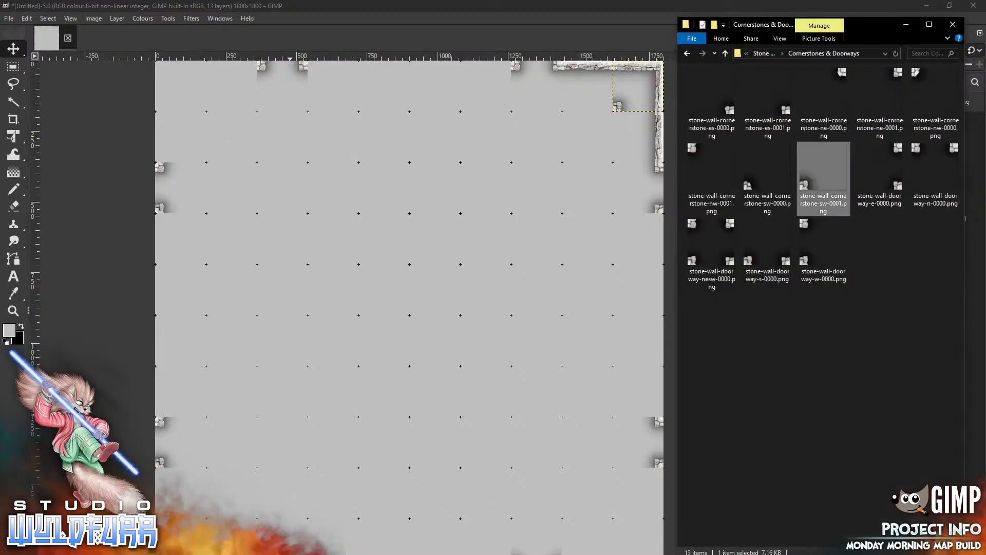
click(763, 53)
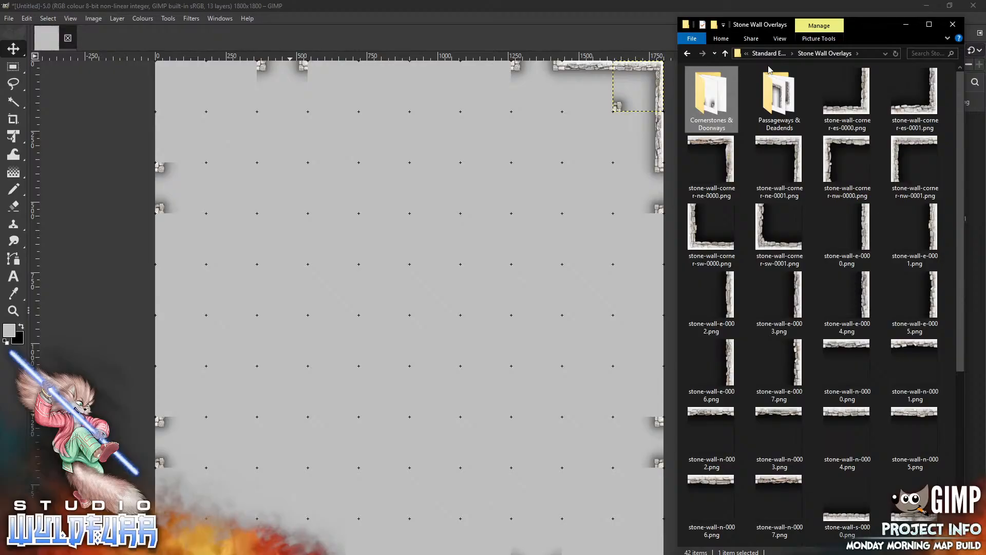
drag(909, 519, 588, 109)
key(alt+Tab)
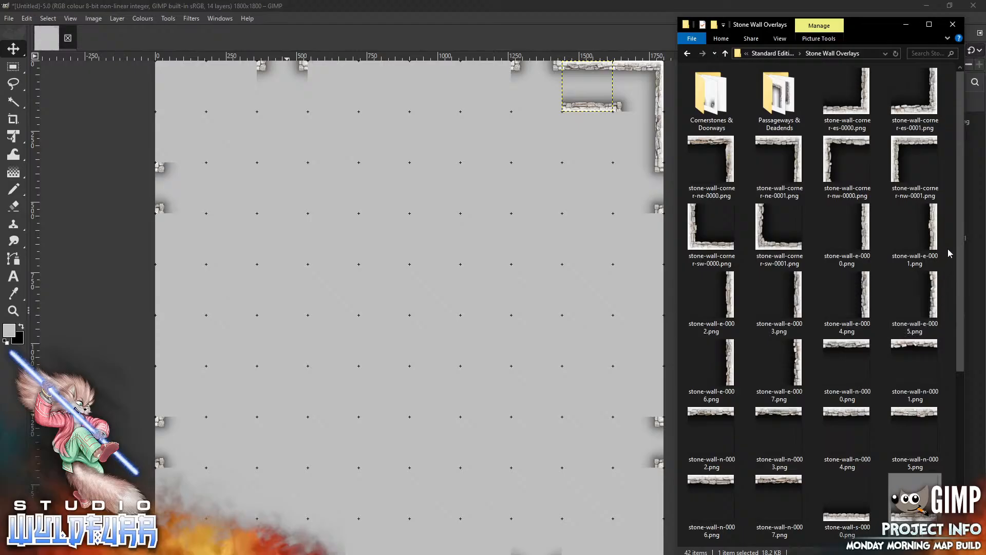
drag(961, 178, 967, 478)
drag(847, 436, 350, 272)
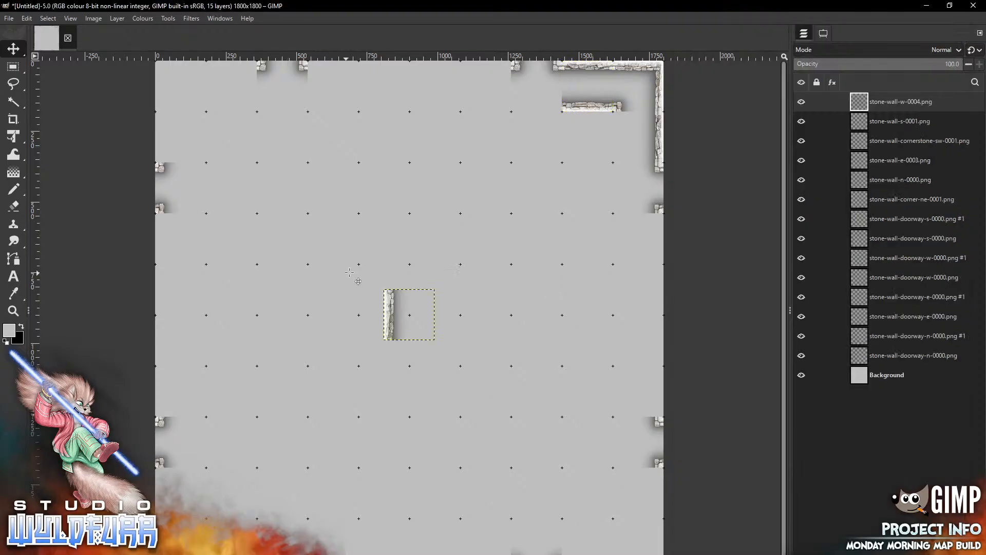
drag(388, 305, 616, 130)
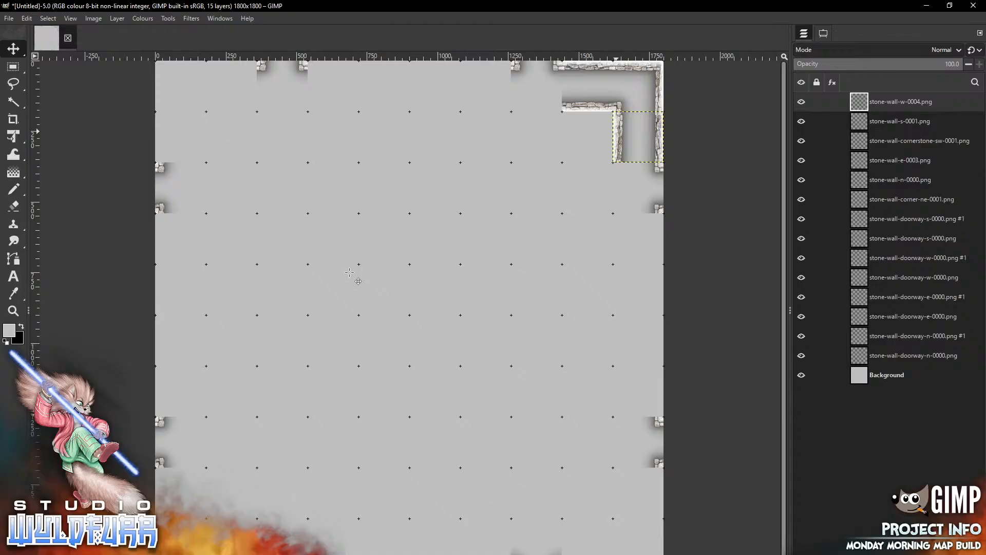
- Place stone-wall-w-0000 and stone-wall-e-0007 together in the fourth cell down the map's east edge
key(alt+Tab)
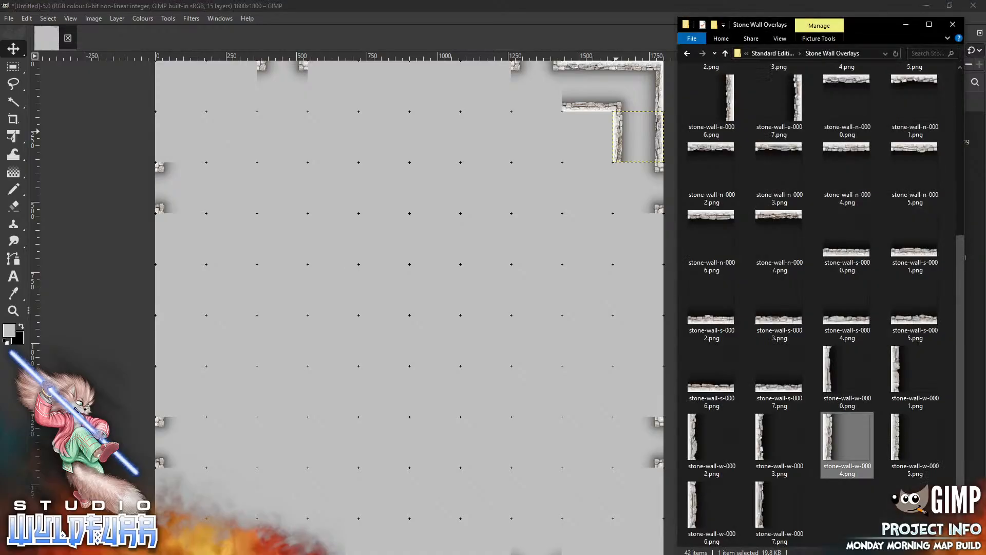
click(828, 371)
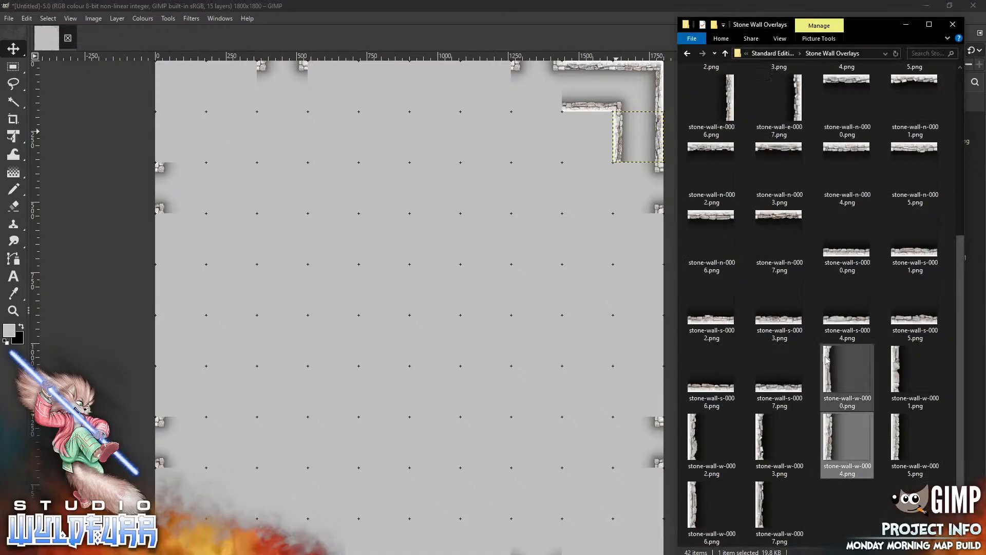
drag(503, 309, 502, 309)
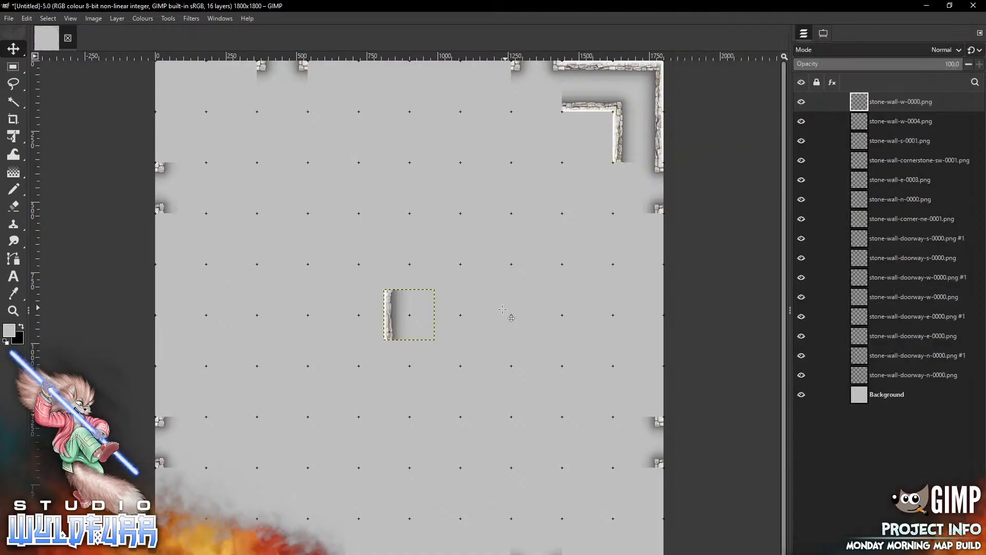
mouse_move(387, 308)
mouse_down()
mouse_move(393, 318)
mouse_move(622, 256)
mouse_move(615, 232)
mouse_up()
key(alt+Tab)
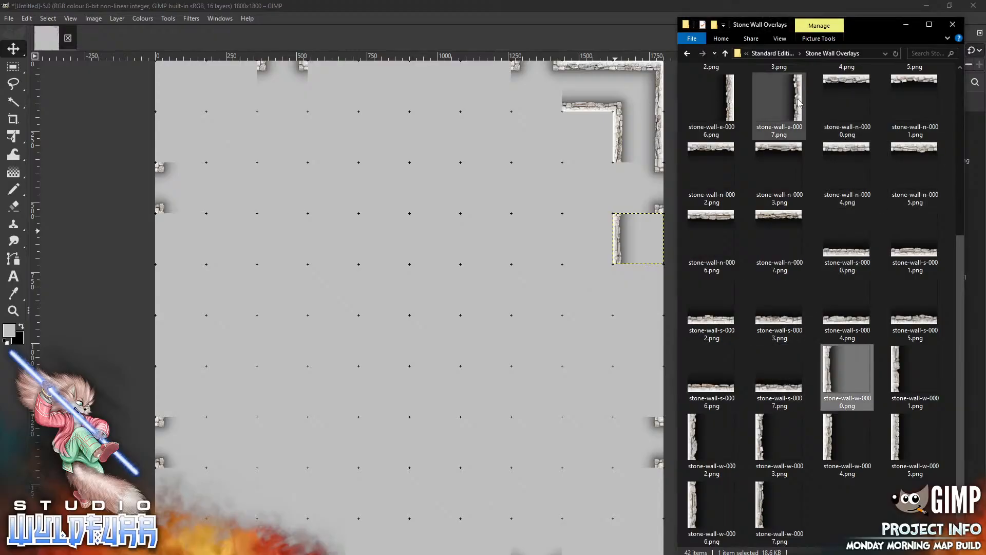
drag(797, 101, 424, 234)
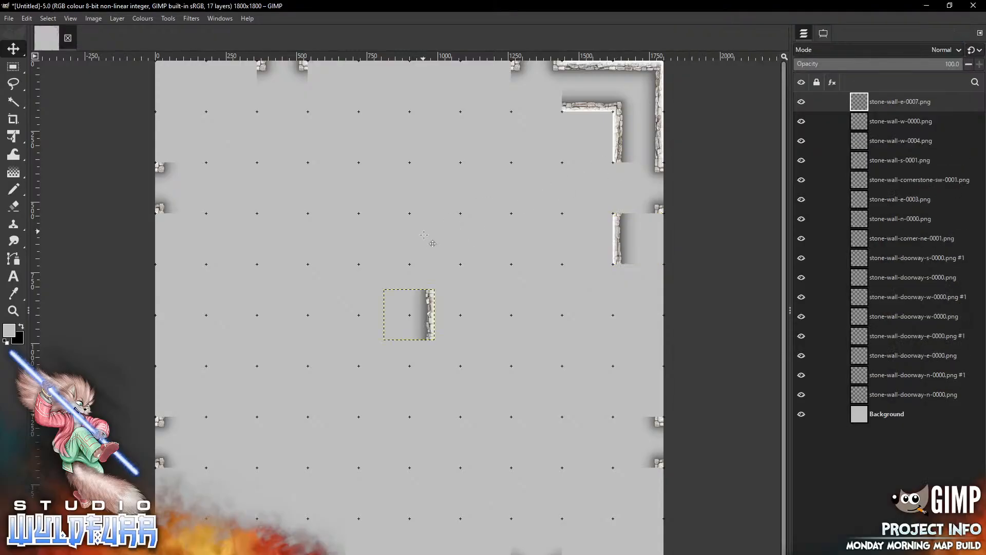
mouse_move(431, 299)
mouse_down()
mouse_move(507, 360)
mouse_move(660, 224)
mouse_up()
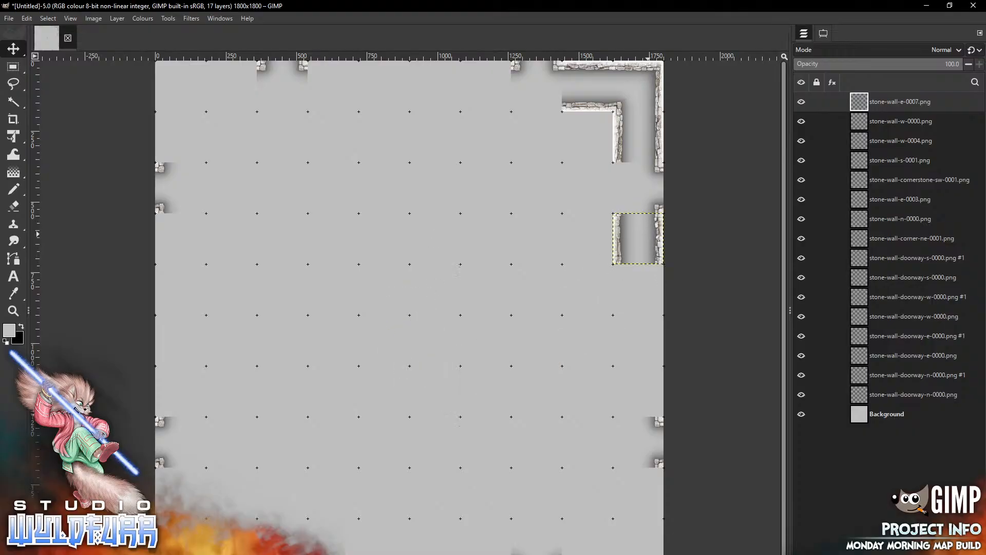
- Add stone-wall-corner-sw-0001 and move it into the eighth column, third row of the map
key(alt+Tab)
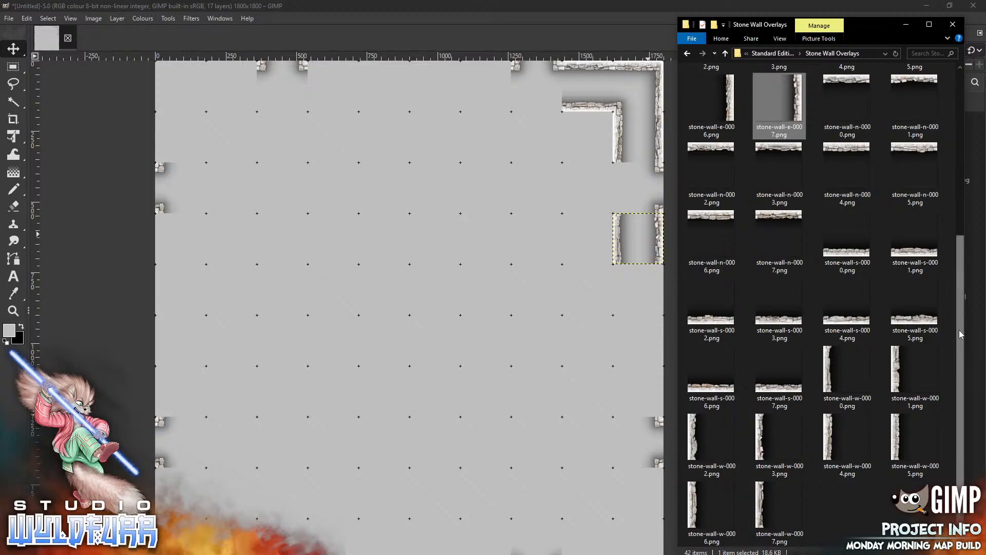
scroll(958, 337, up, 5)
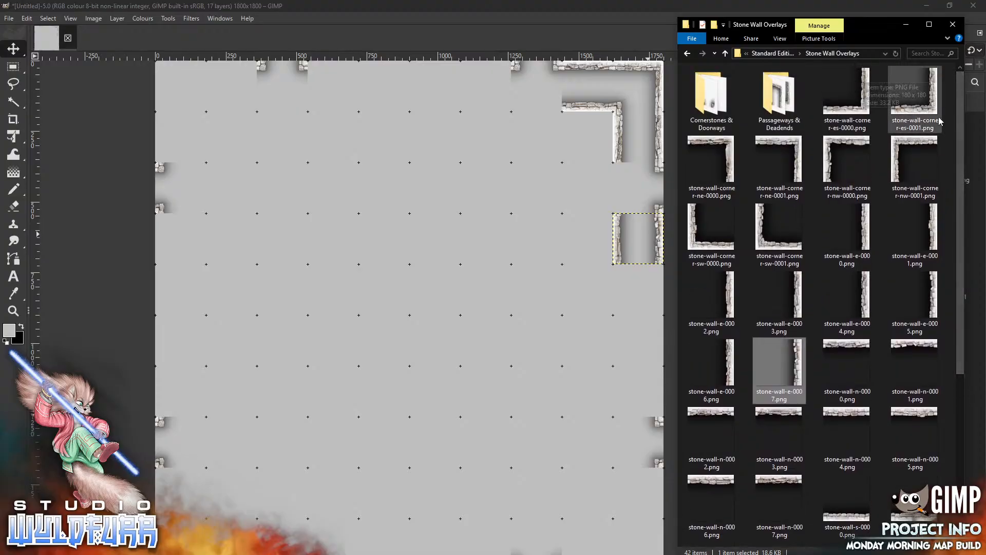
drag(762, 248, 422, 354)
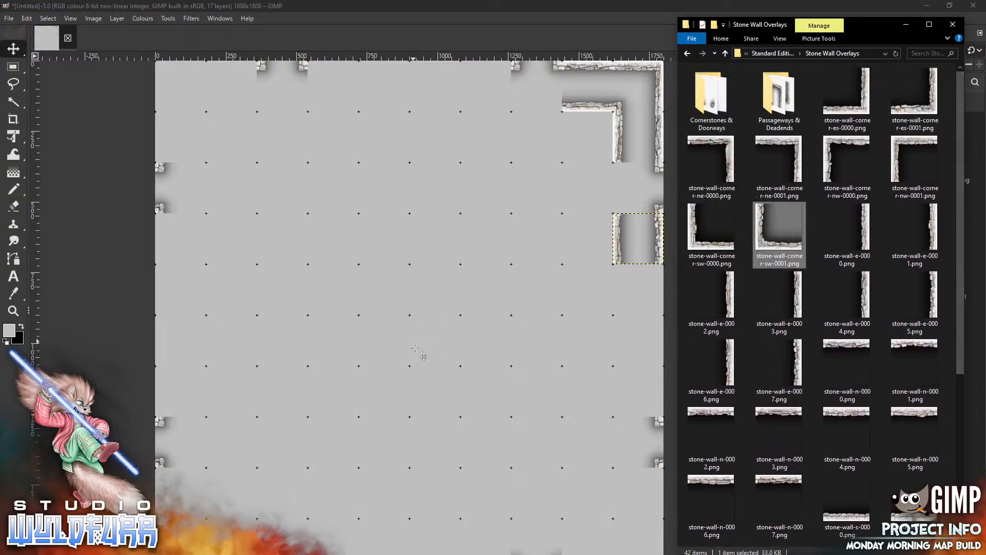
drag(409, 315, 536, 187)
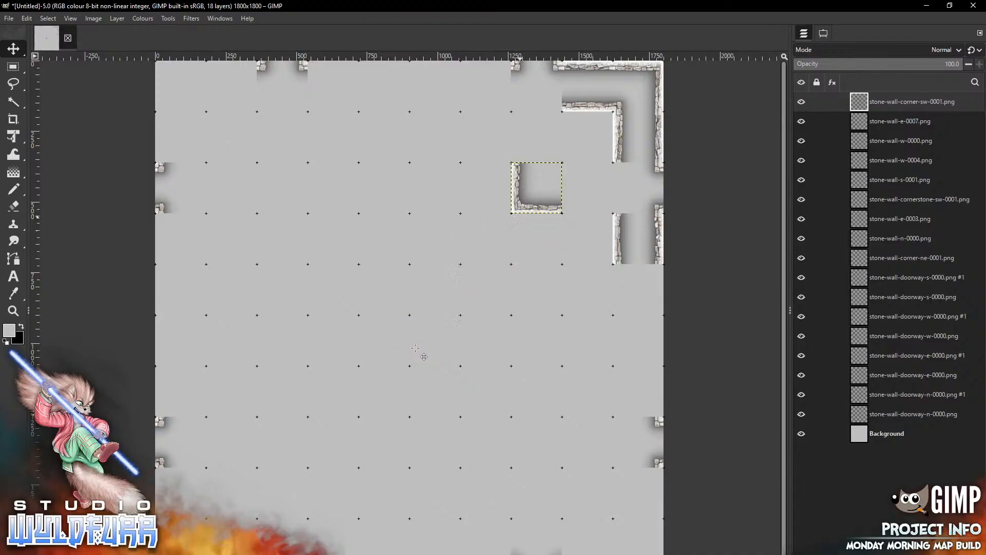
- Place stone-wall-corner-nw-0000 in the second row's eighth cell and stone-wall-corner-ne-0001 in the ninth cell beside it
key(alt+Tab)
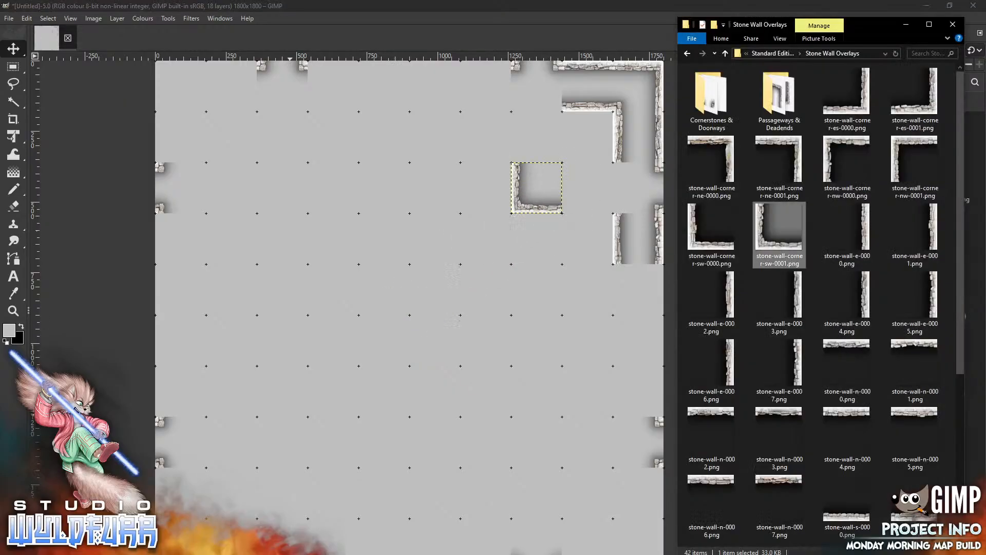
drag(847, 159, 524, 115)
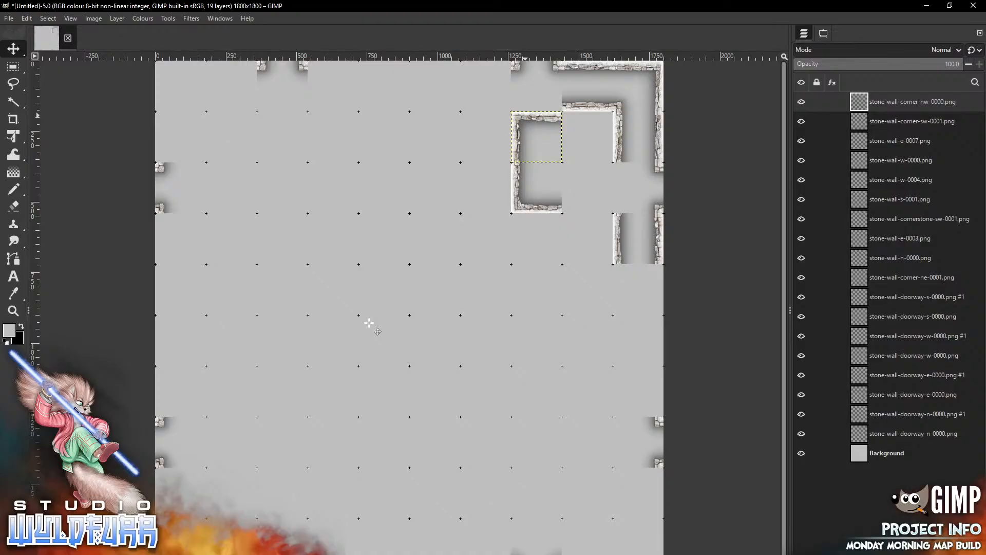
key(alt+Tab)
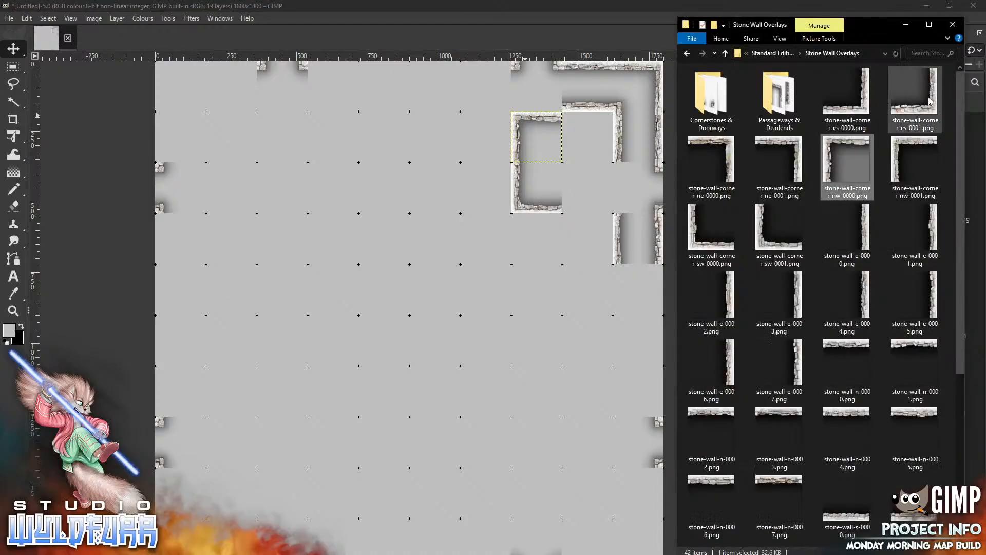
drag(798, 146, 587, 137)
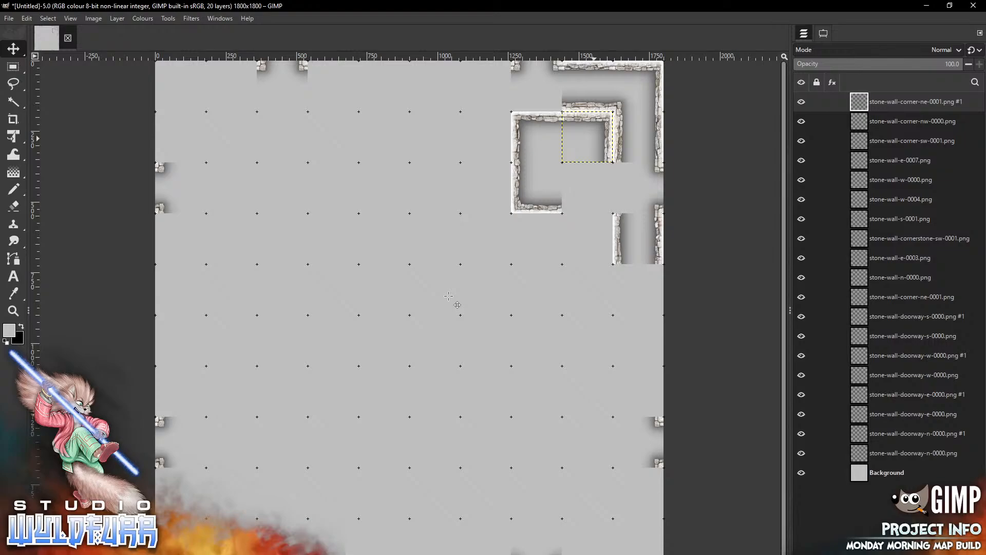
- Add stone-wall-s-0007 and move it into the ninth column, third row to extend the small room's south wall
key(alt+Tab)
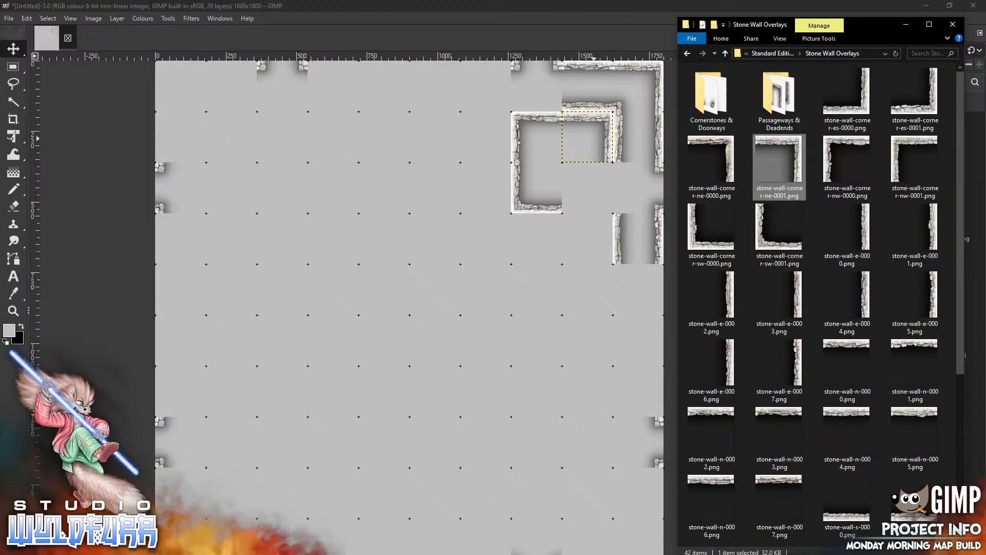
scroll(822, 300, down, 5)
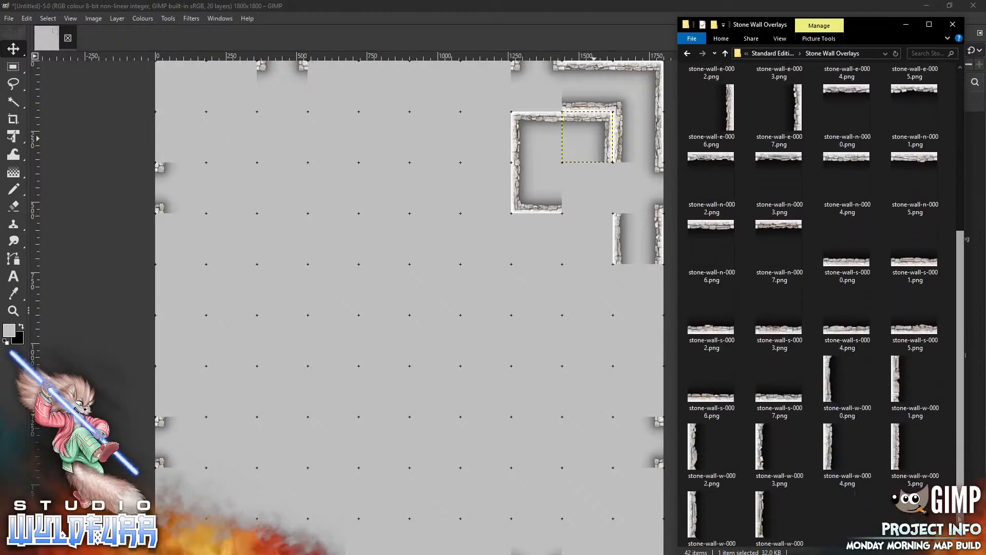
drag(778, 384, 425, 286)
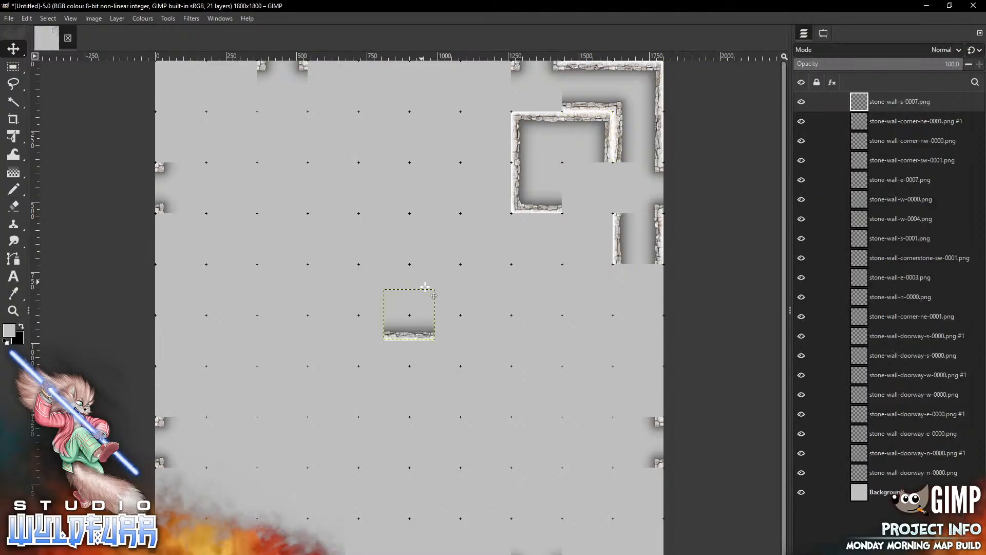
drag(419, 335, 593, 209)
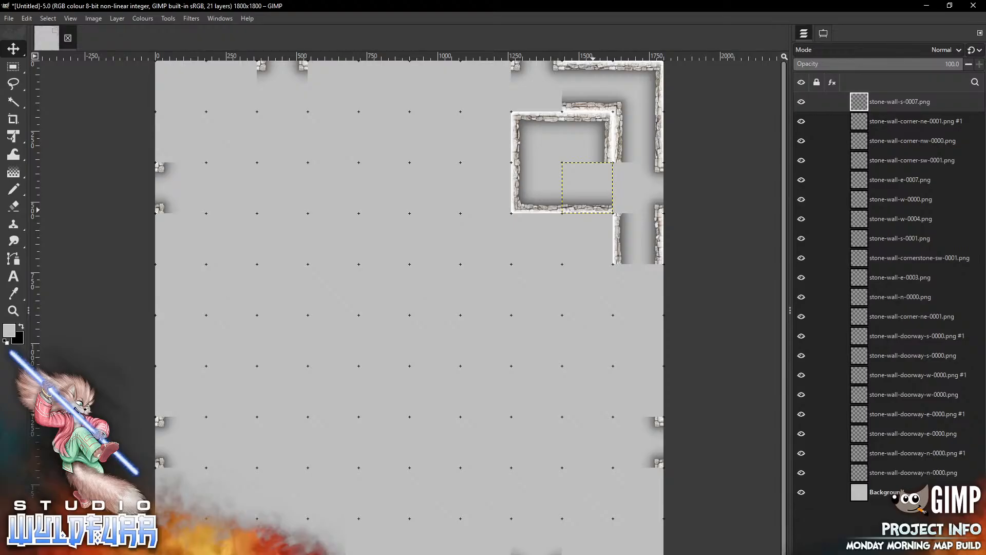
- Add stone-wall-doorway-w-0000 from the Cornerstones & Doorways folder and move it into the third cell down the east edge
key(alt+Tab)
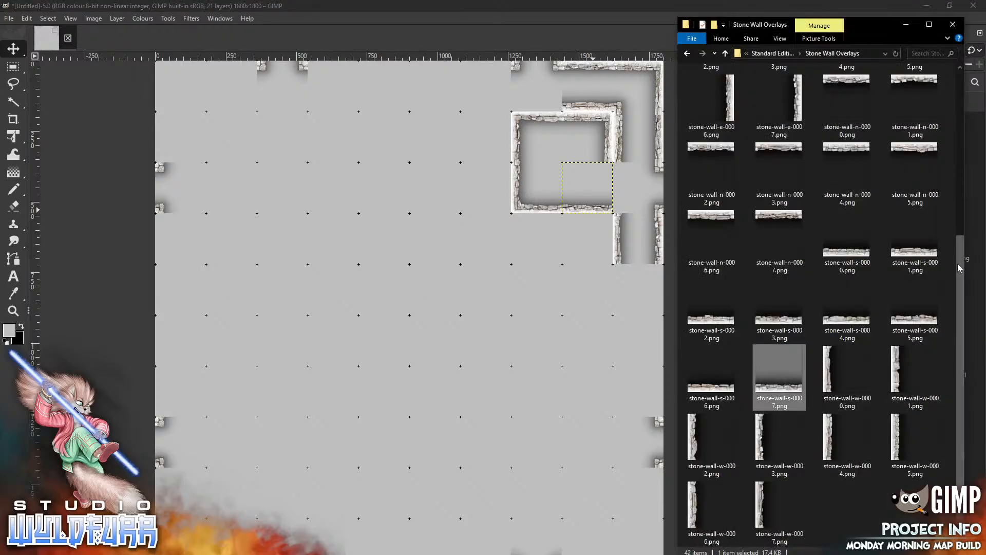
drag(959, 276, 956, 82)
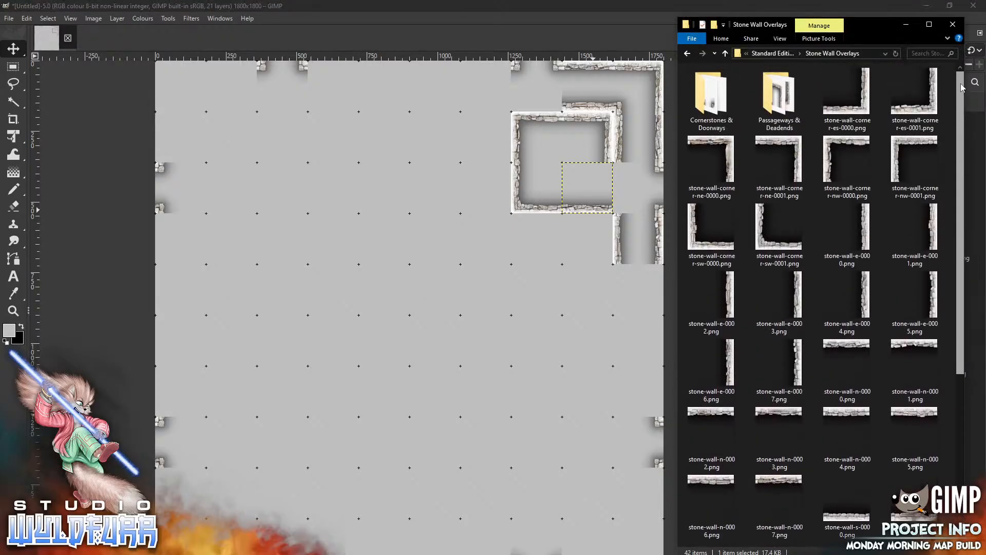
double_click(711, 98)
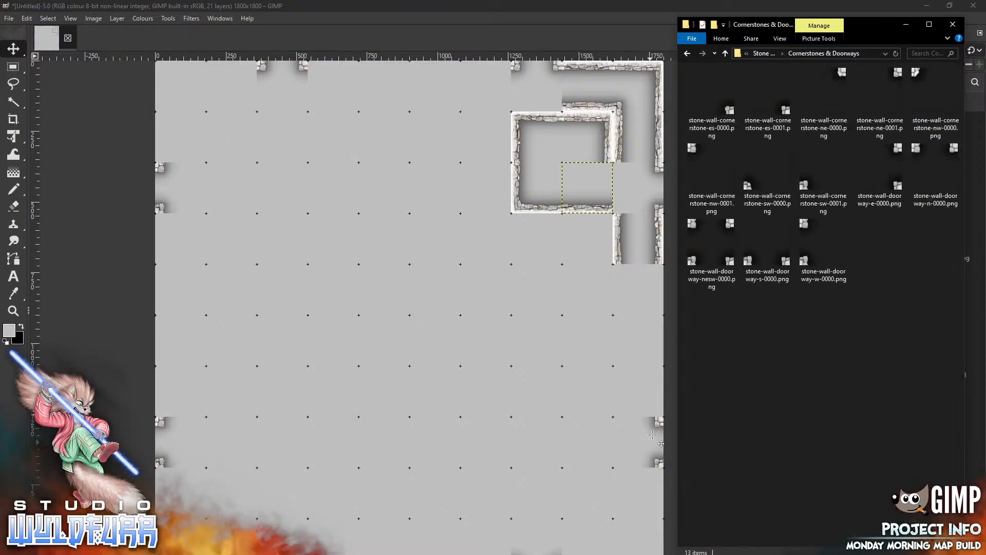
drag(809, 231, 475, 275)
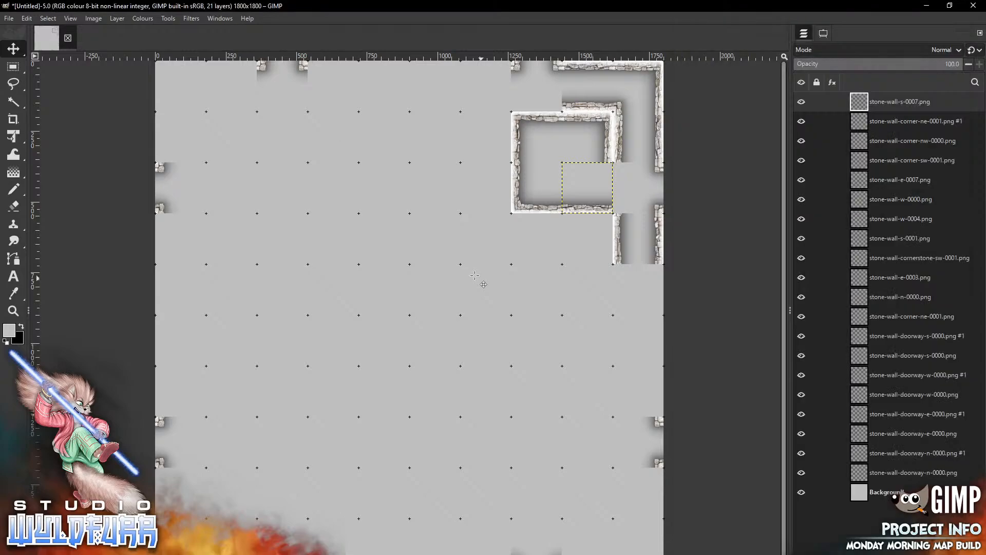
mouse_move(390, 294)
mouse_down()
mouse_move(429, 283)
mouse_move(628, 167)
mouse_move(619, 166)
mouse_up()
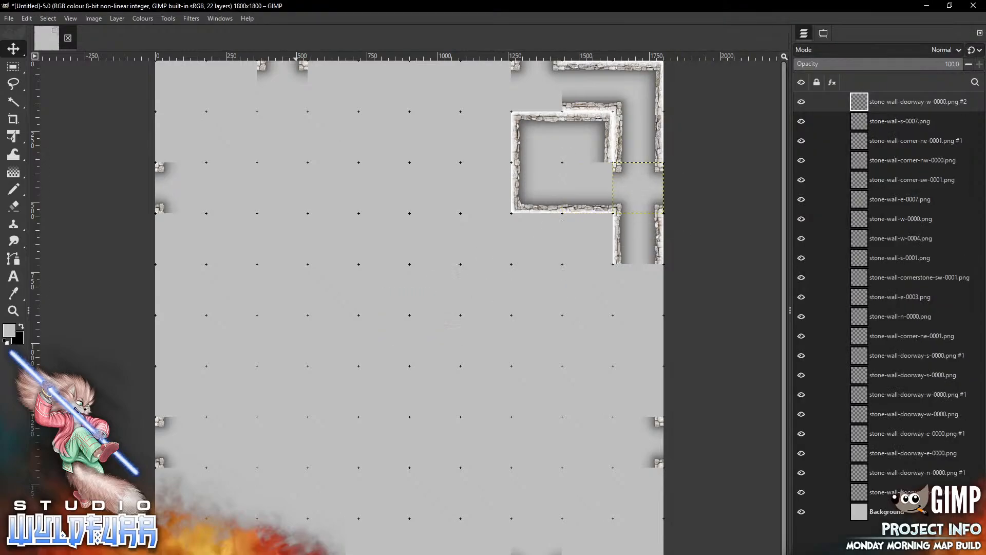
- Add stone-wall-cornerstone-ne-0000 and move it into the ninth column, third row, inside the room's east doorway
key(alt+Tab)
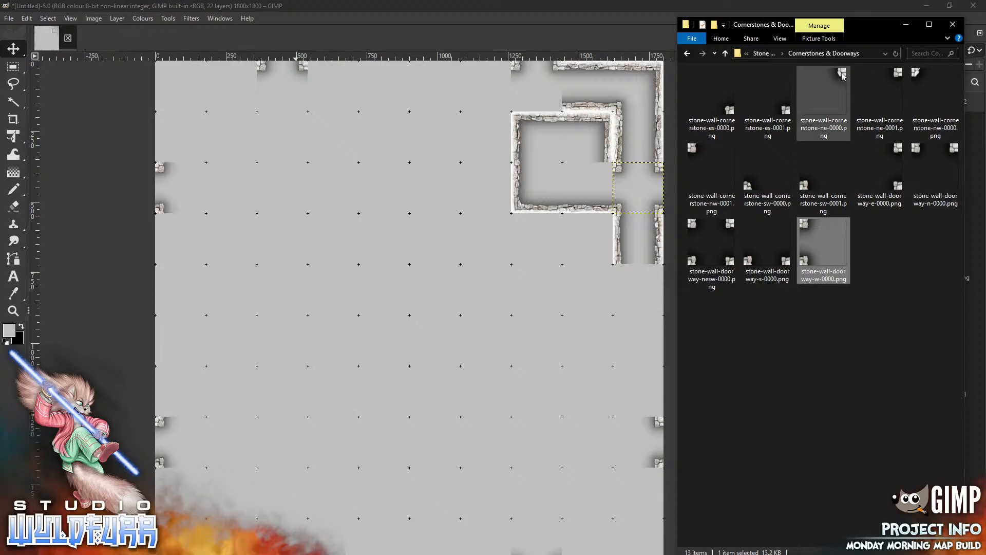
drag(842, 77, 493, 314)
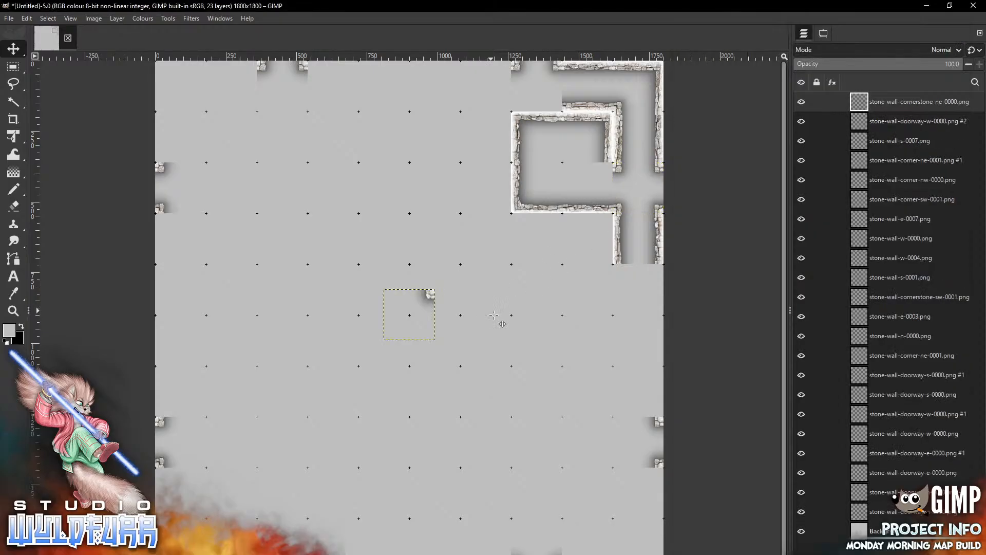
drag(430, 294, 607, 167)
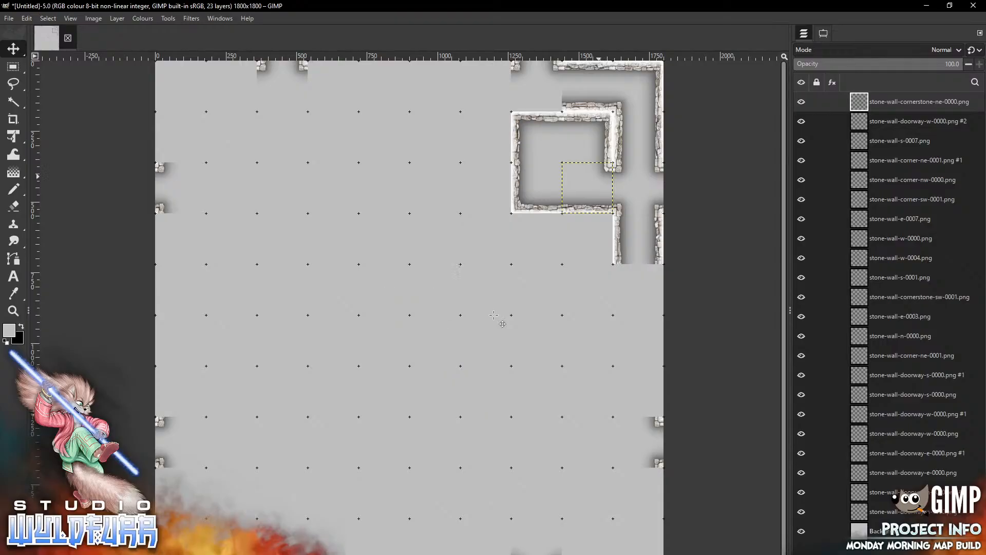
key(alt+Tab)
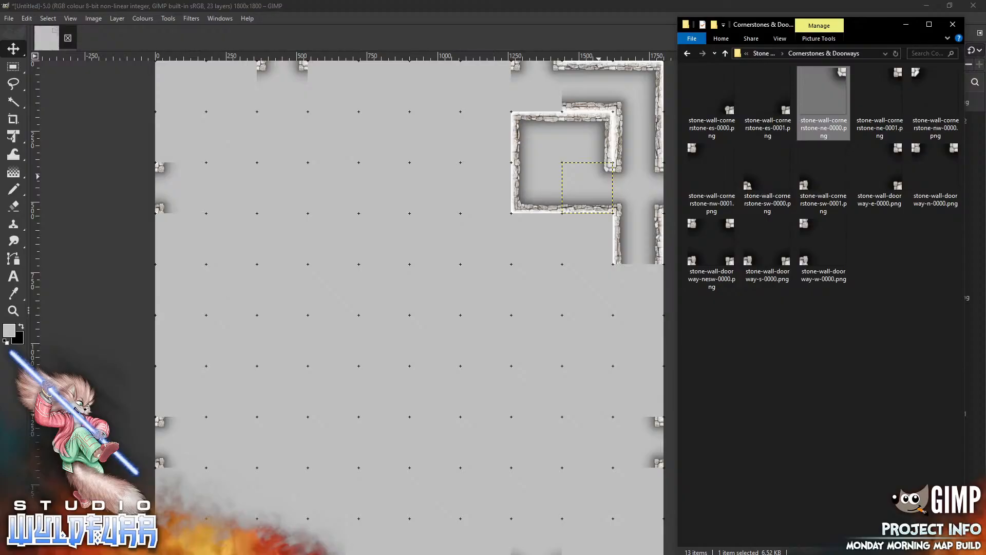
click(906, 24)
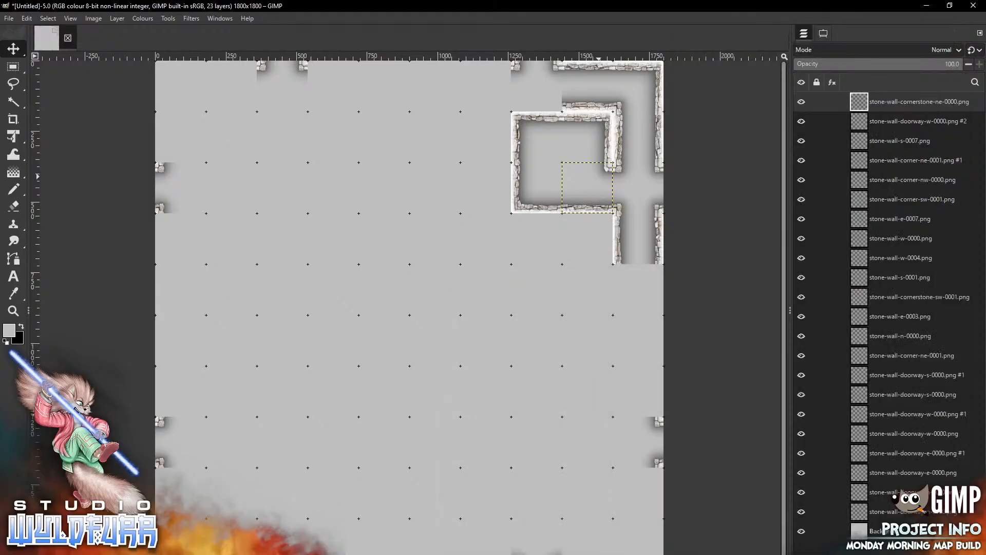
key(alt+Tab)
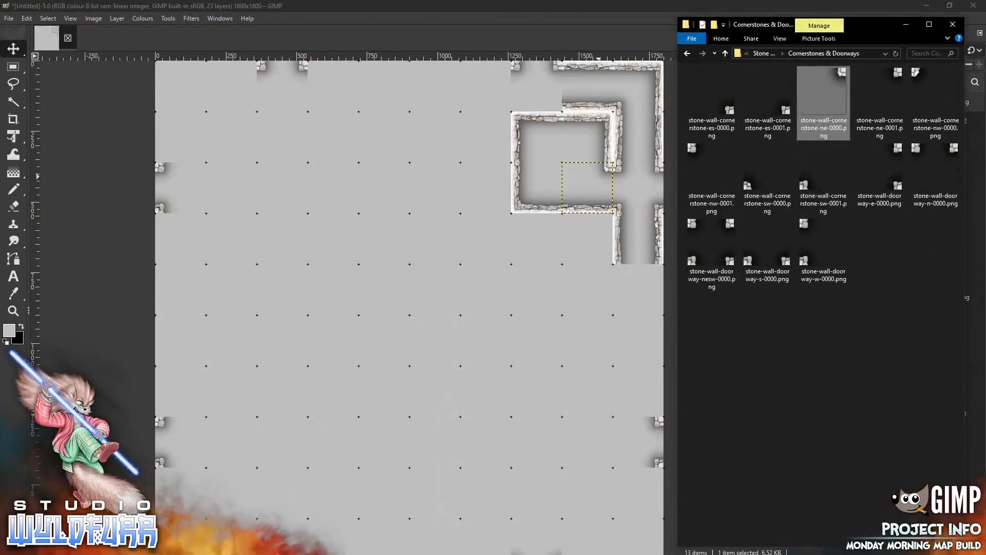
click(906, 24)
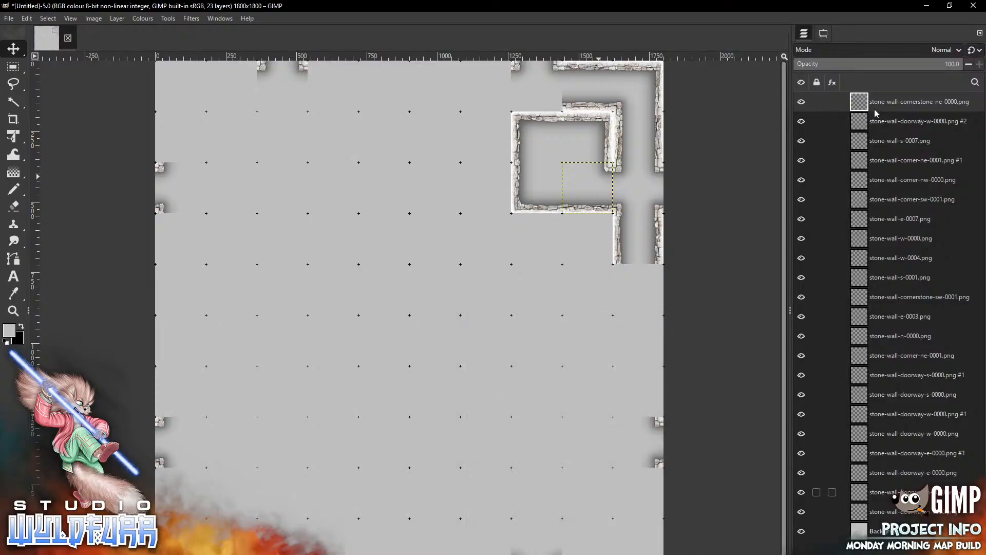
shift+click(891, 511)
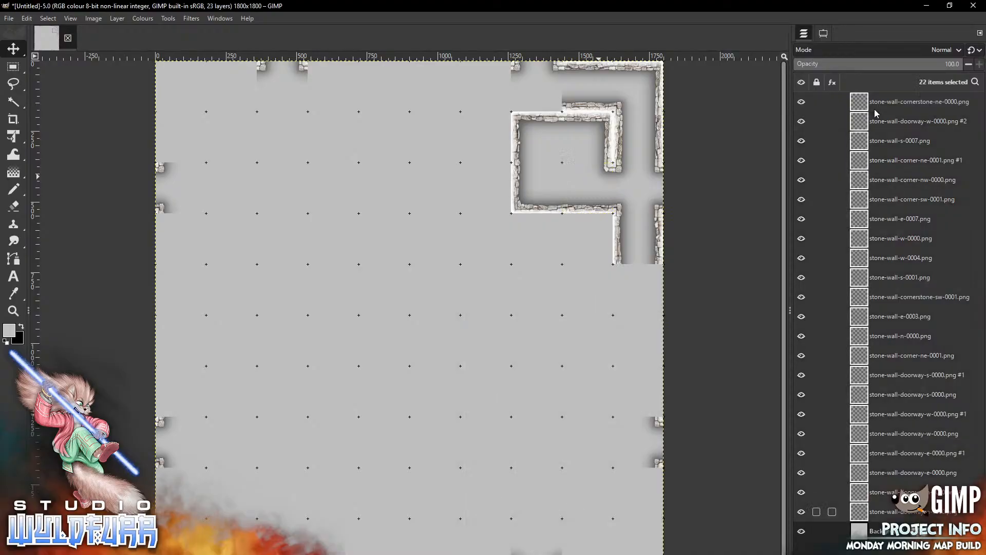
click(828, 554)
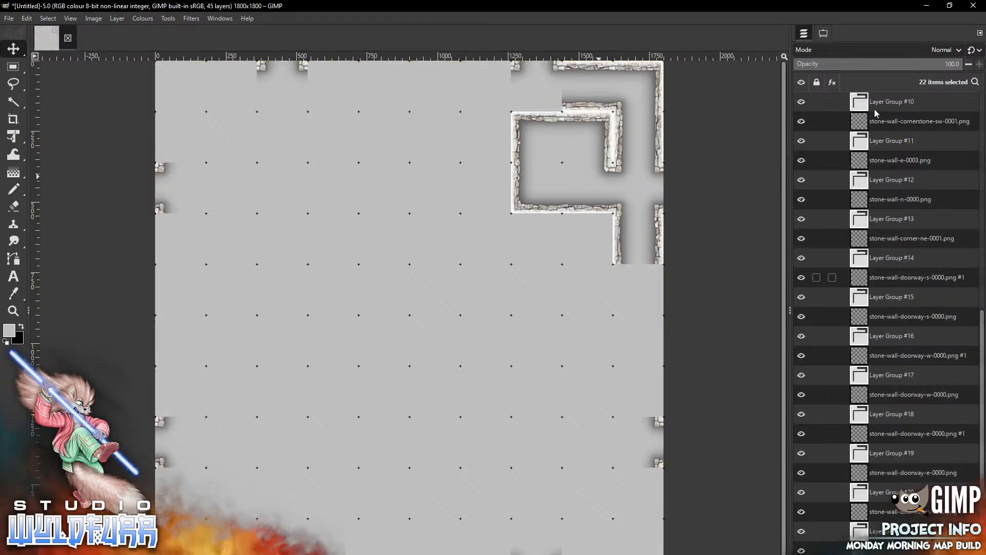
key(ctrl+z)
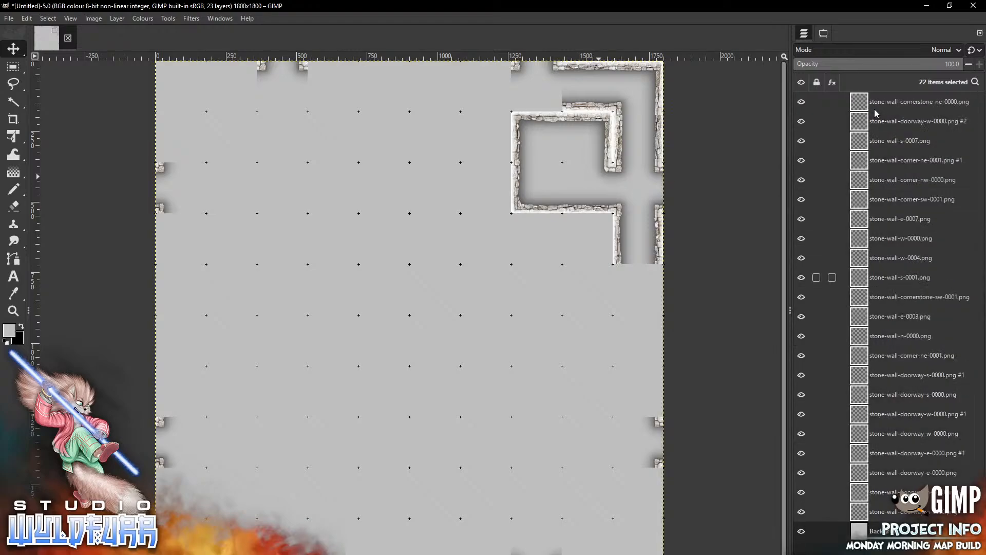
- Create a layer group named Walls directly above the Background layer
click(883, 531)
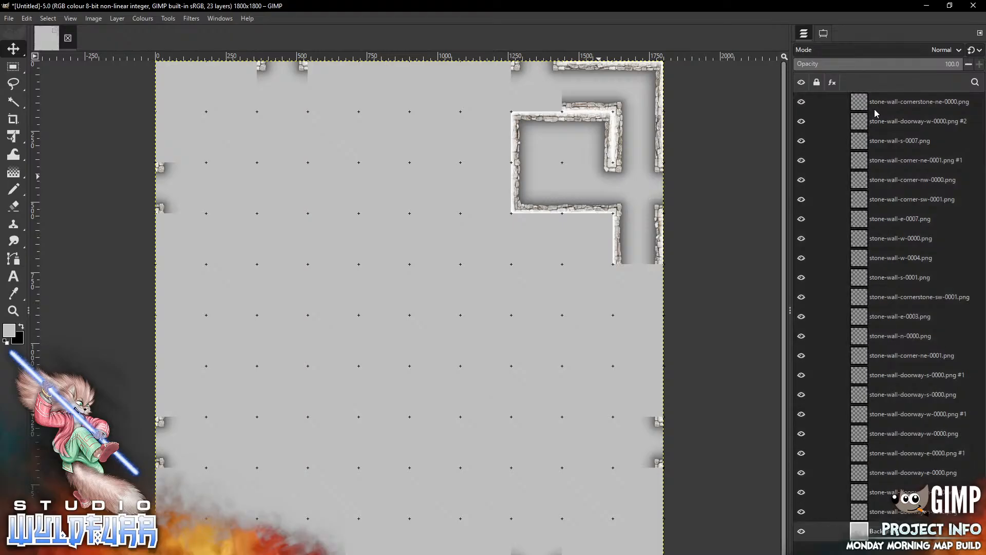
click(829, 554)
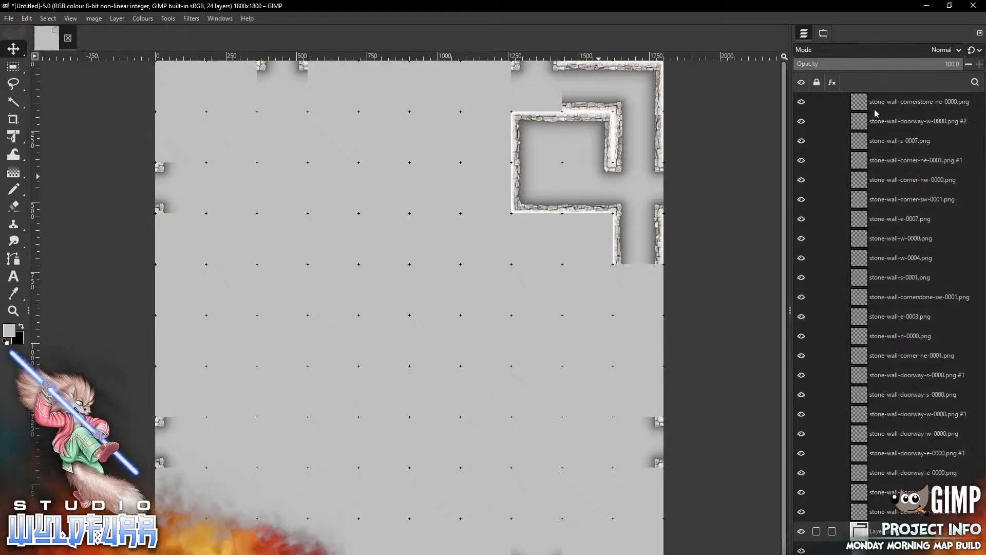
text(Wall)
key(Return)
- Move all the stone wall, doorway and cornerstone layers into the Walls group and collapse it
key(Up)
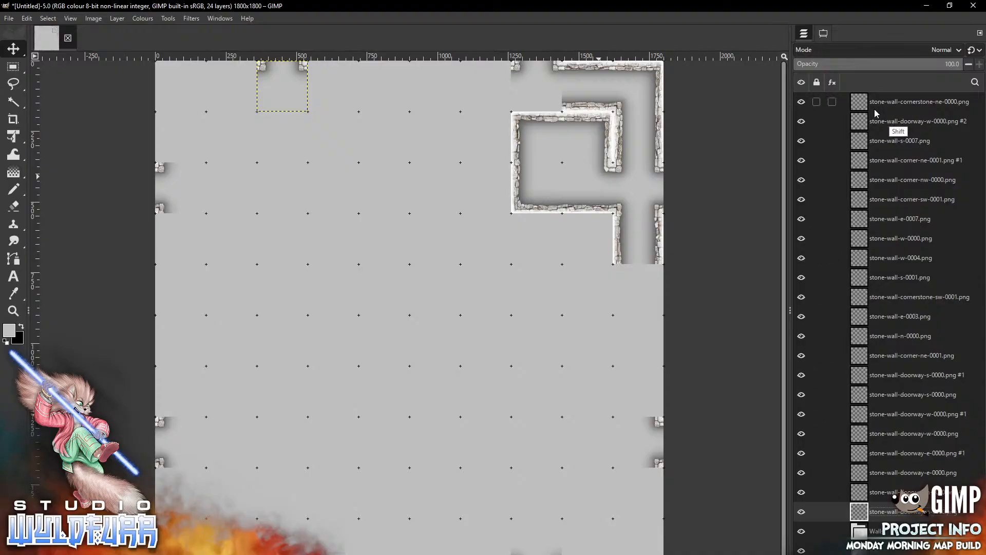
shift+click(875, 109)
drag(875, 110, 869, 534)
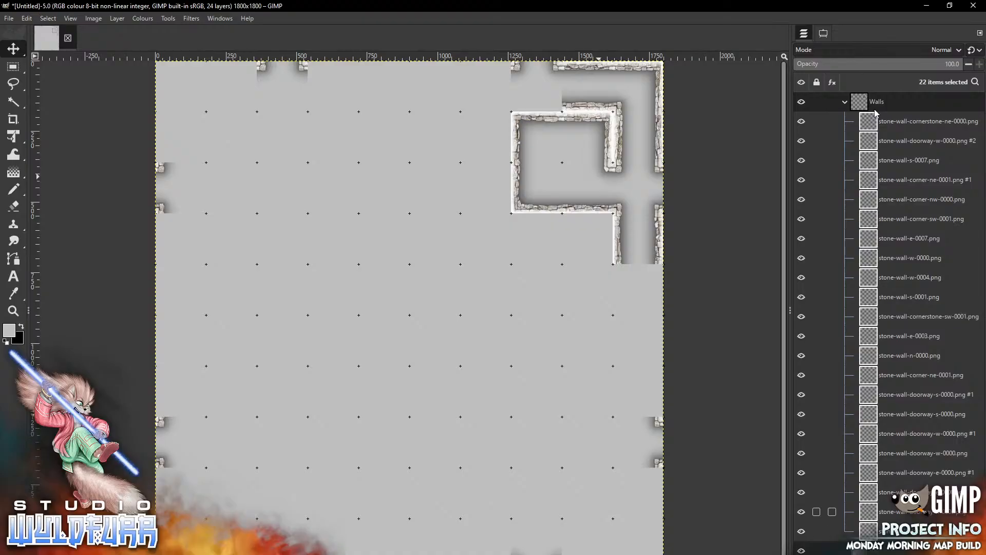
click(845, 102)
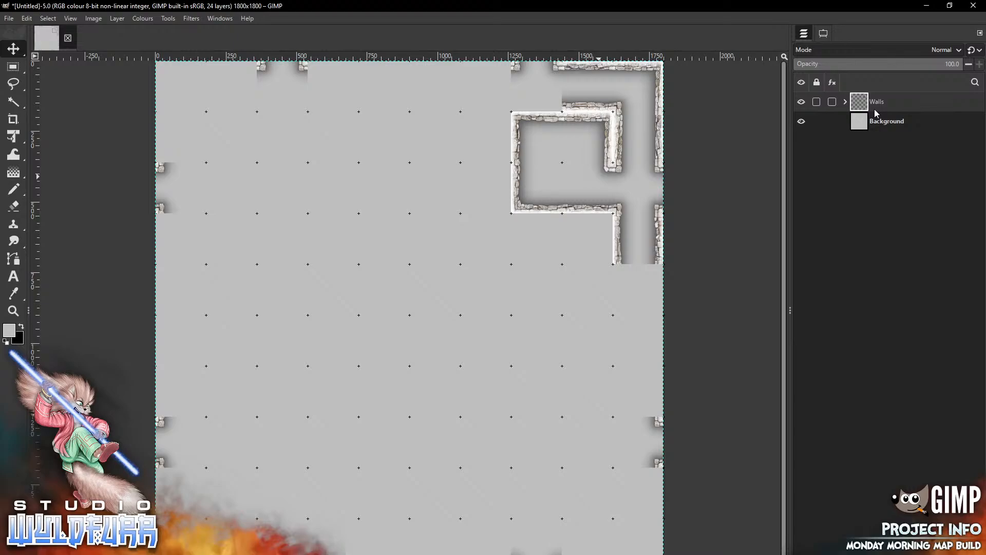
- Add stone-wall-s-0000 from the Stone Wall Overlays folder and move it into the eighth column, top row to close the corridor's south side
key(alt+Tab)
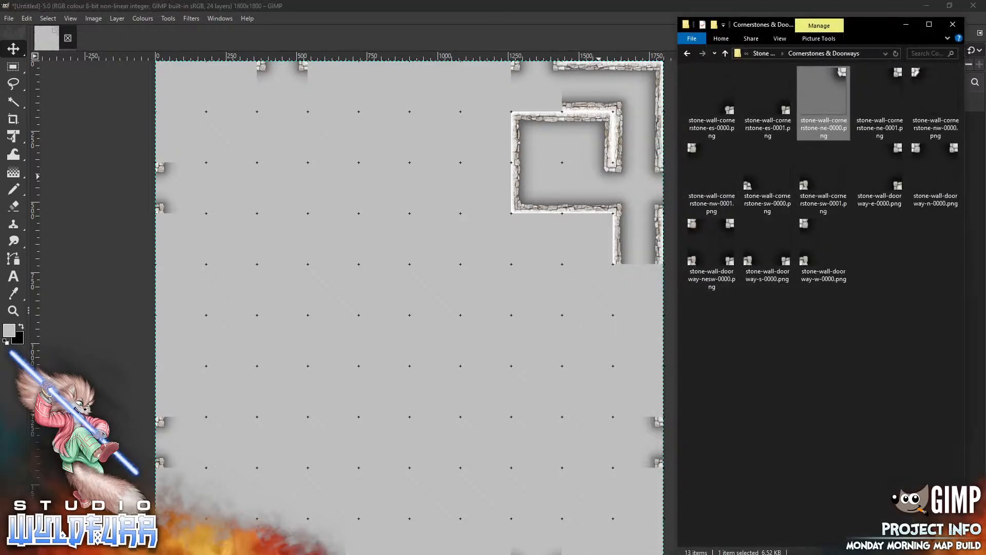
click(764, 54)
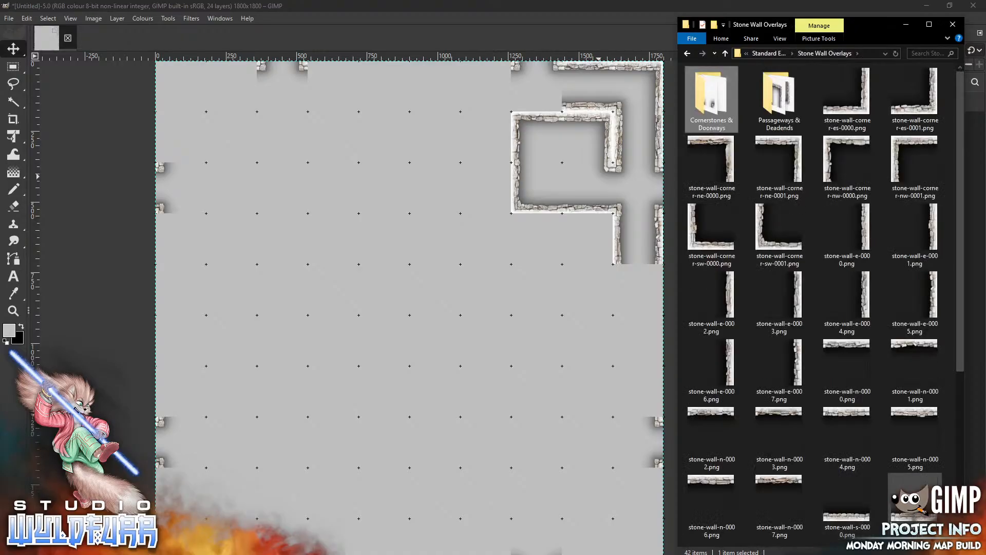
drag(848, 517, 536, 86)
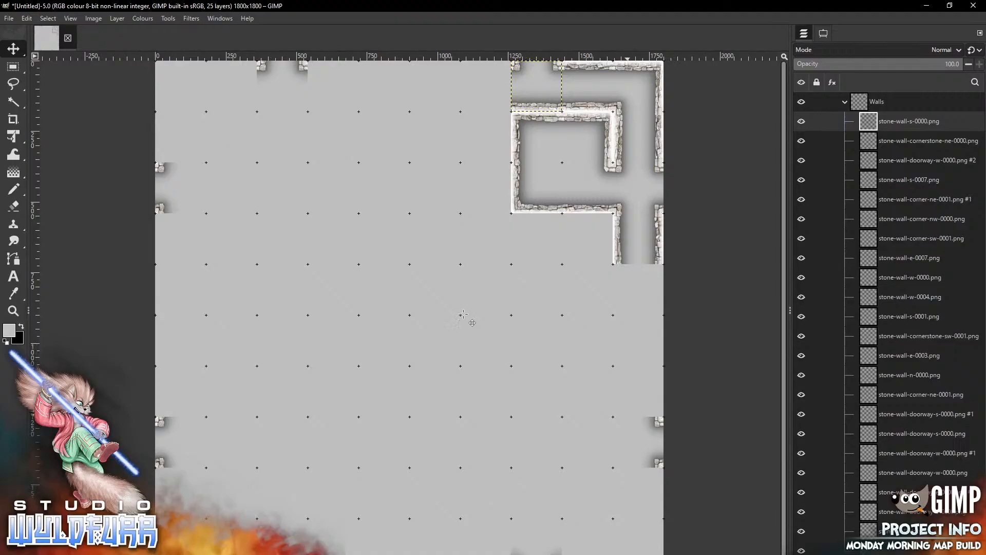
- Place stone-wall-corner-ne-0000 in the fourth row's ninth cell and stone-wall-corner-nw-0001 in its seventh cell
key(alt+Tab)
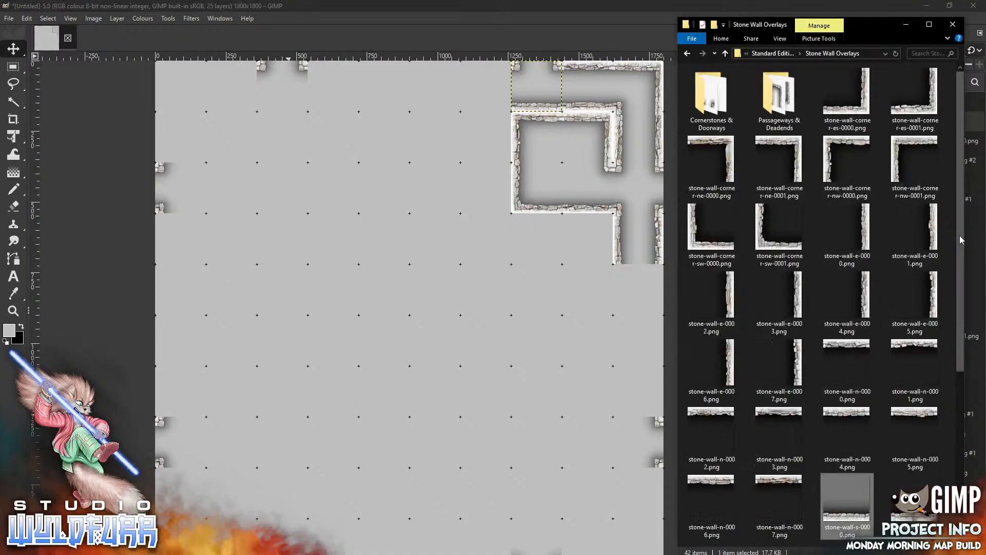
drag(960, 236, 949, 183)
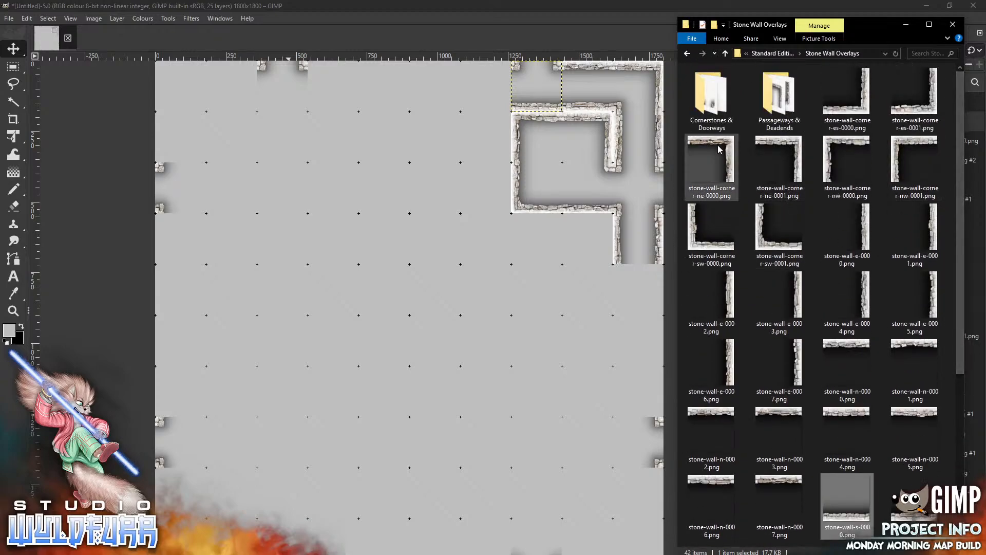
mouse_move(721, 147)
mouse_down()
mouse_move(474, 291)
mouse_move(590, 252)
mouse_move(596, 224)
mouse_up()
key(alt+Tab)
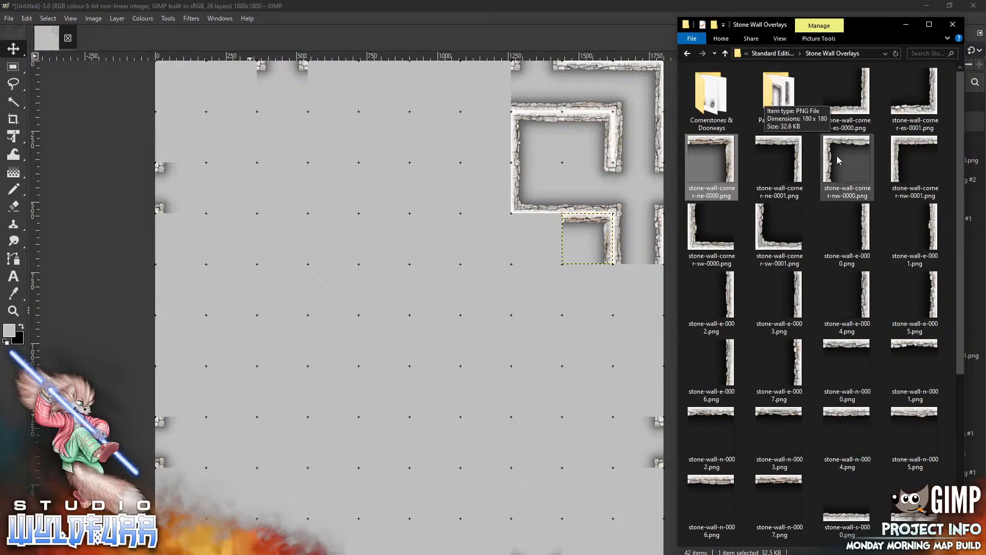
drag(908, 147, 477, 222)
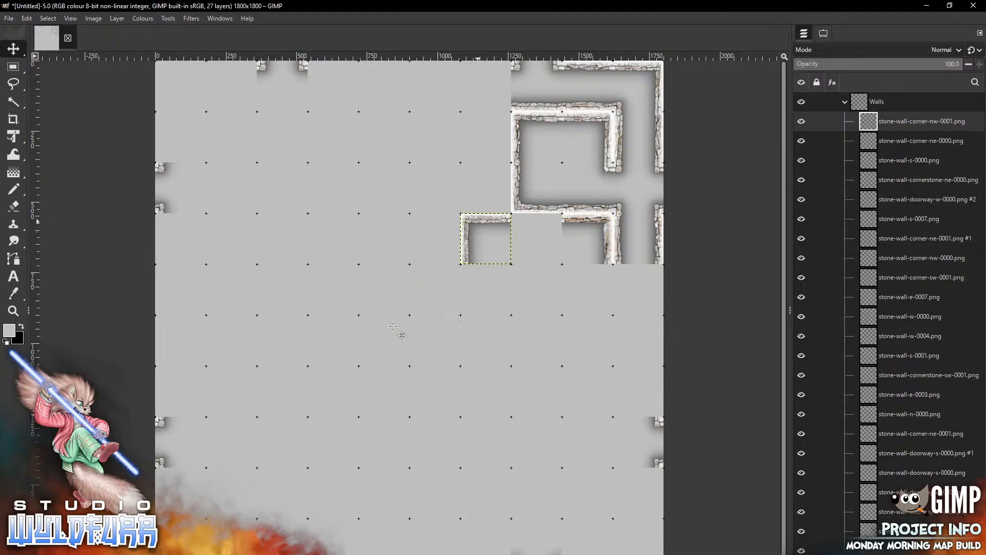
- Add stone-wall-n-0002 and move it into the eighth column, fourth row, between the two new corners
key(alt+Tab)
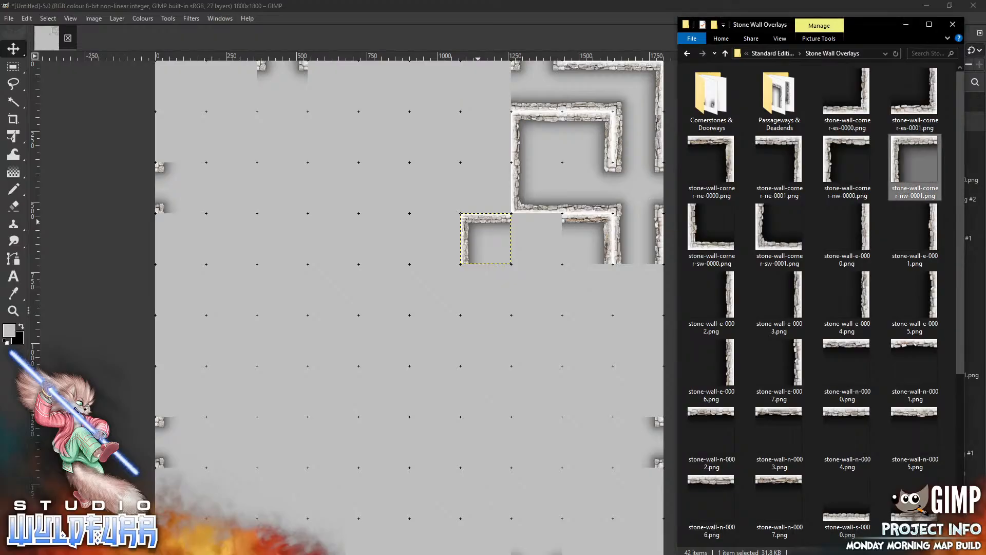
drag(710, 416, 437, 400)
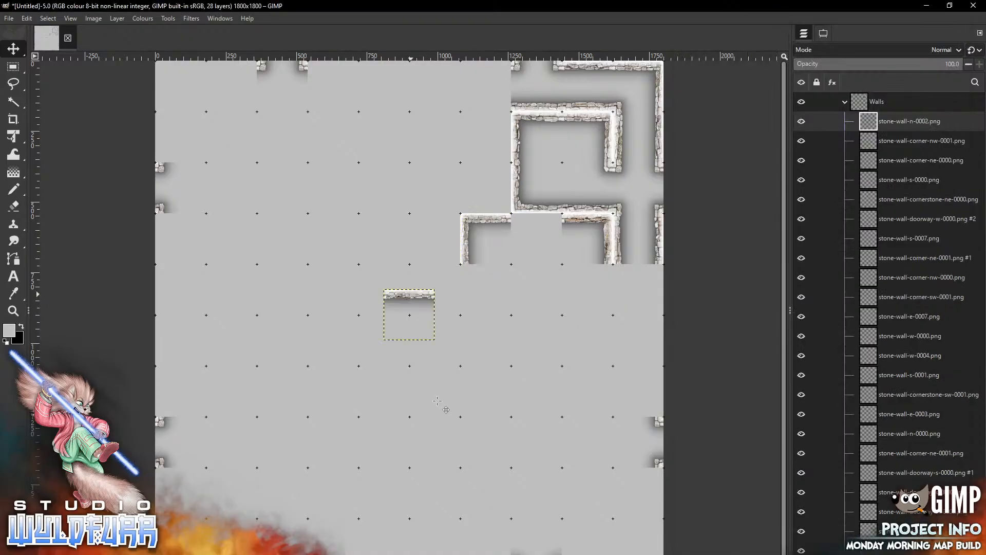
drag(409, 314, 537, 239)
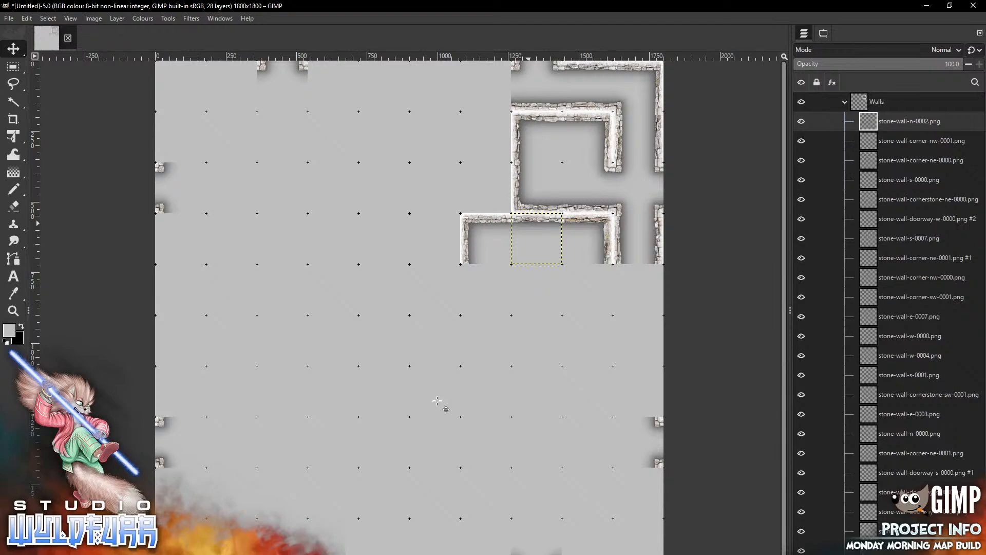
- Add stone-wall-w-0007 and move it into the seventh column, fifth row to extend the second room's west wall
key(alt+Tab)
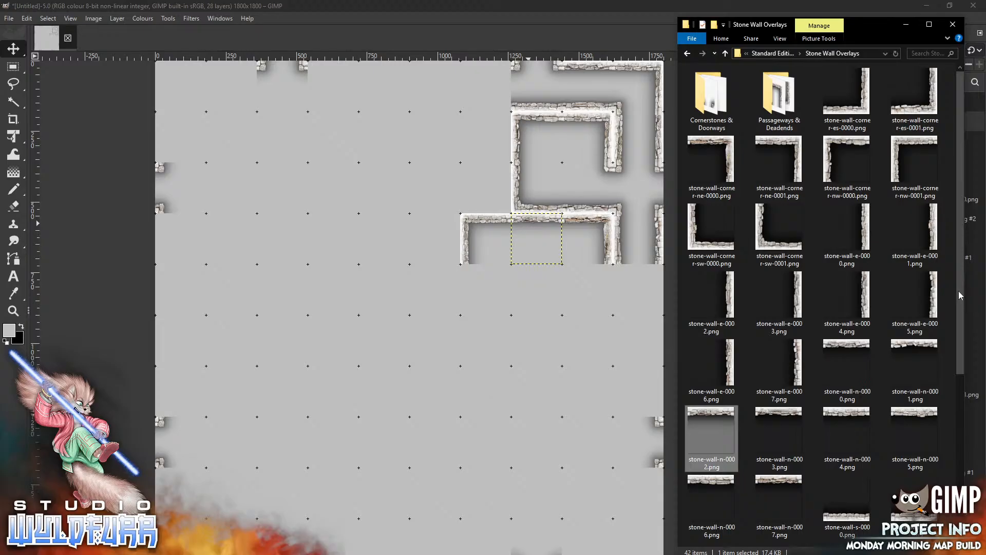
scroll(960, 295, down, 5)
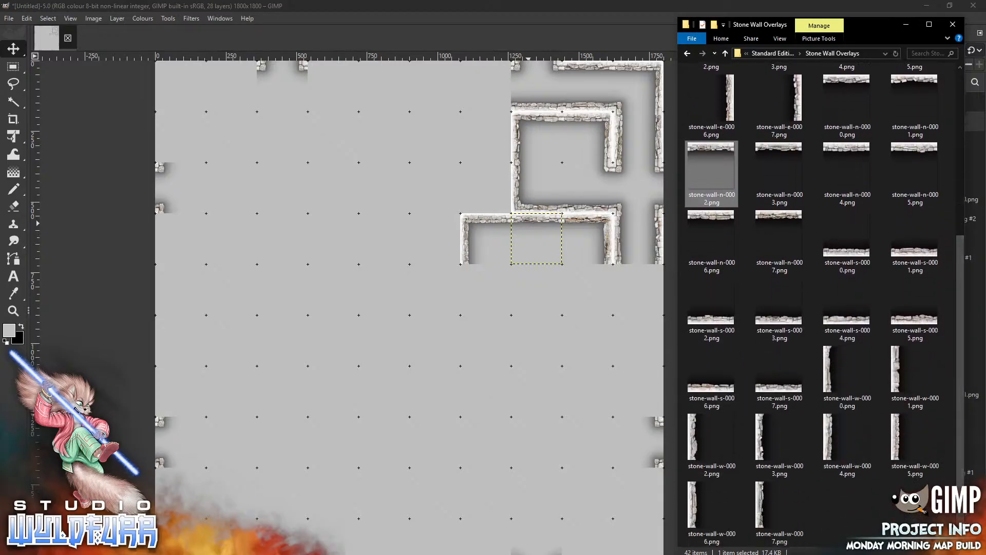
drag(761, 509, 450, 375)
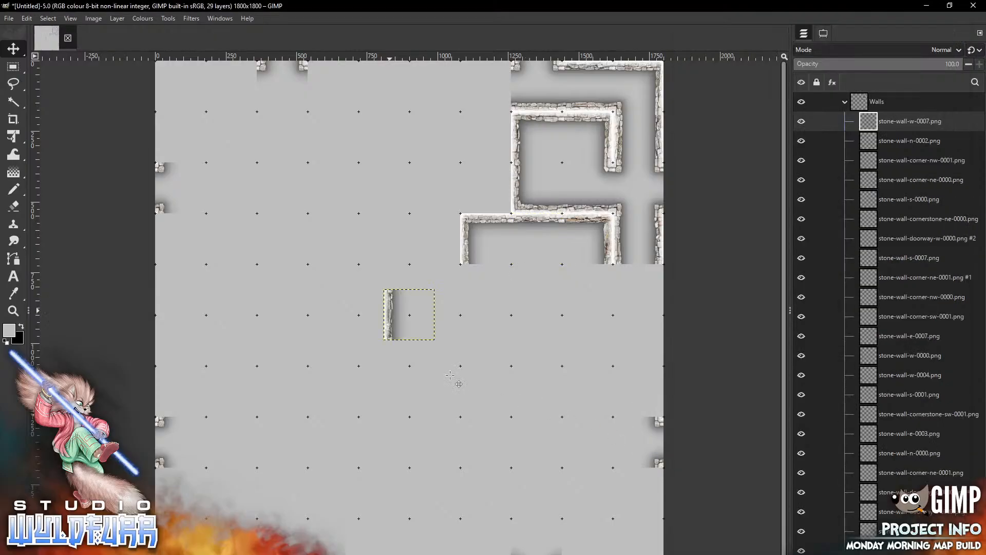
mouse_move(389, 310)
mouse_down()
mouse_move(490, 289)
mouse_move(464, 285)
mouse_up()
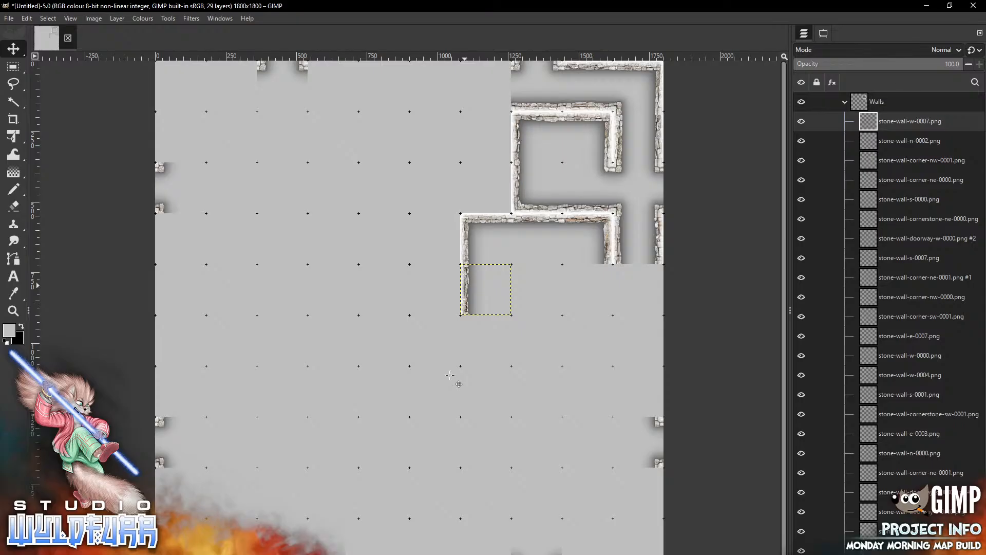
key(alt+Tab)
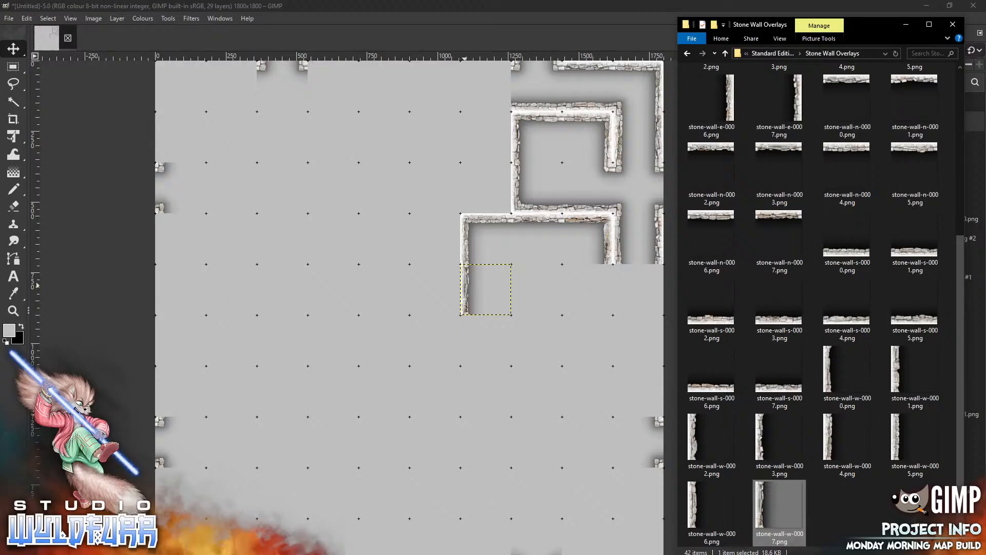
drag(960, 329, 970, 129)
drag(778, 238, 476, 388)
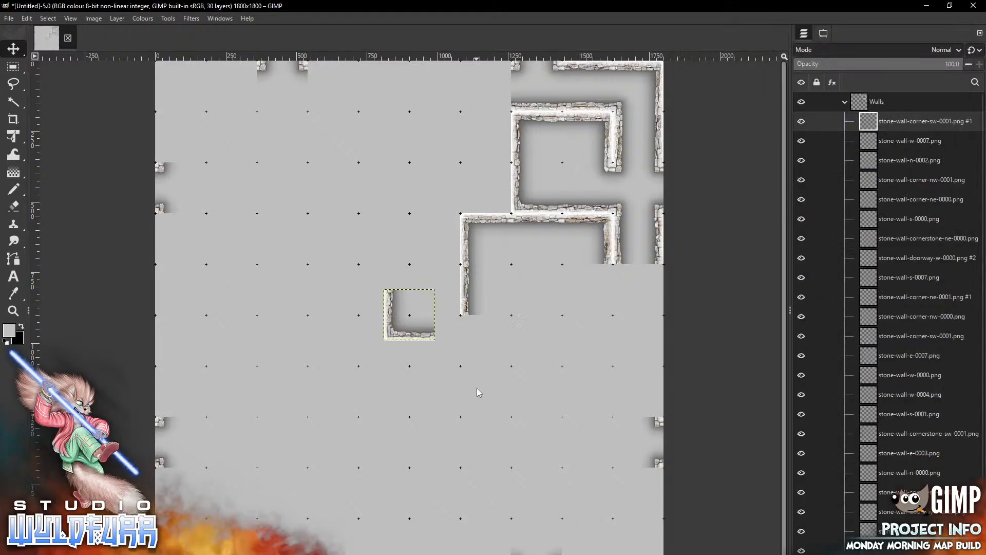
key(ctrl+z)
- Add stone-wall-corner-sw-0000 and move it into the seventh column, sixth row as the second room's southwest corner
key(alt+Tab)
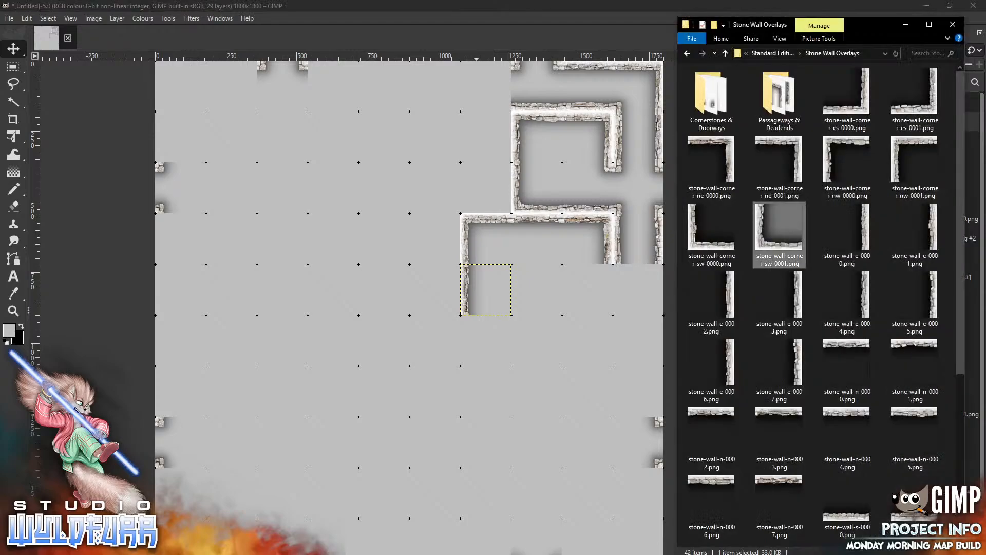
drag(692, 241, 503, 371)
mouse_move(389, 318)
mouse_down()
mouse_move(478, 344)
mouse_move(465, 344)
mouse_up()
- Add stone-wall-s-0005 and move it into the eighth column, sixth row to extend the second room's south wall
key(alt+Tab)
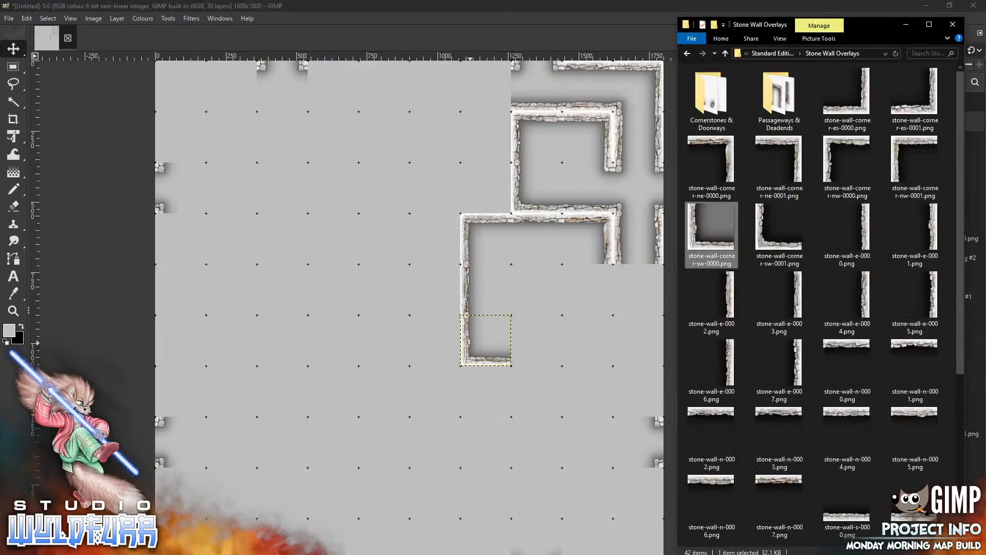
scroll(958, 351, down, 5)
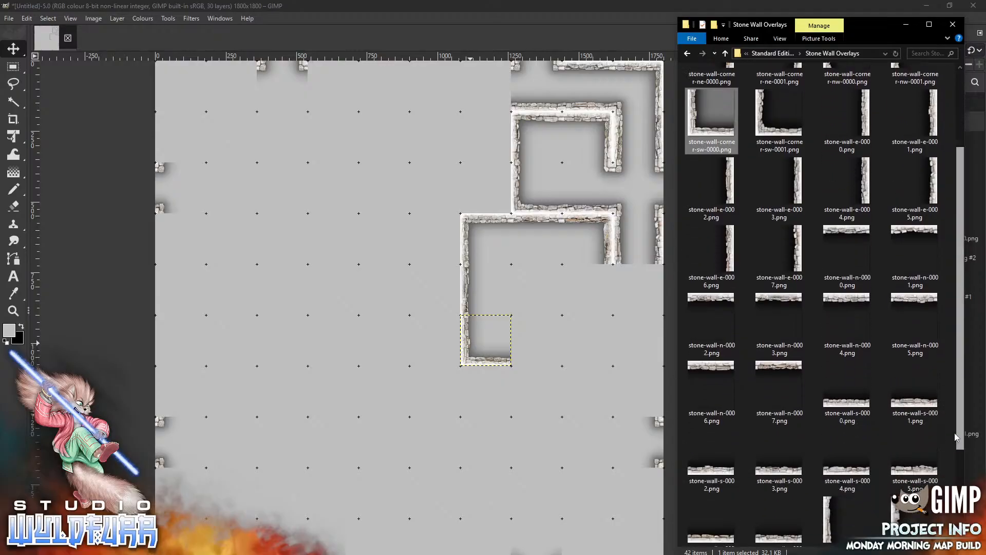
drag(905, 318, 570, 355)
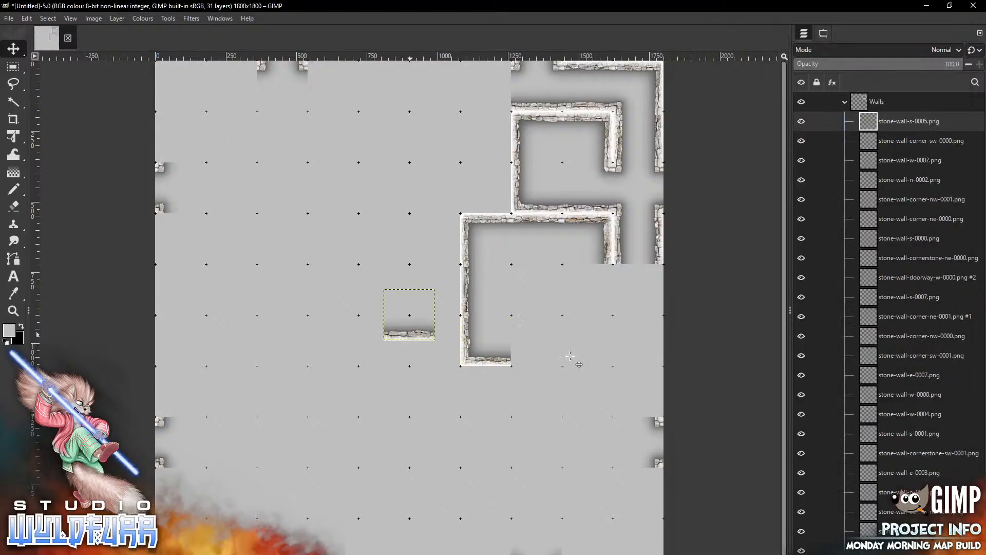
mouse_move(410, 334)
mouse_down()
mouse_move(553, 342)
mouse_move(535, 355)
mouse_up()
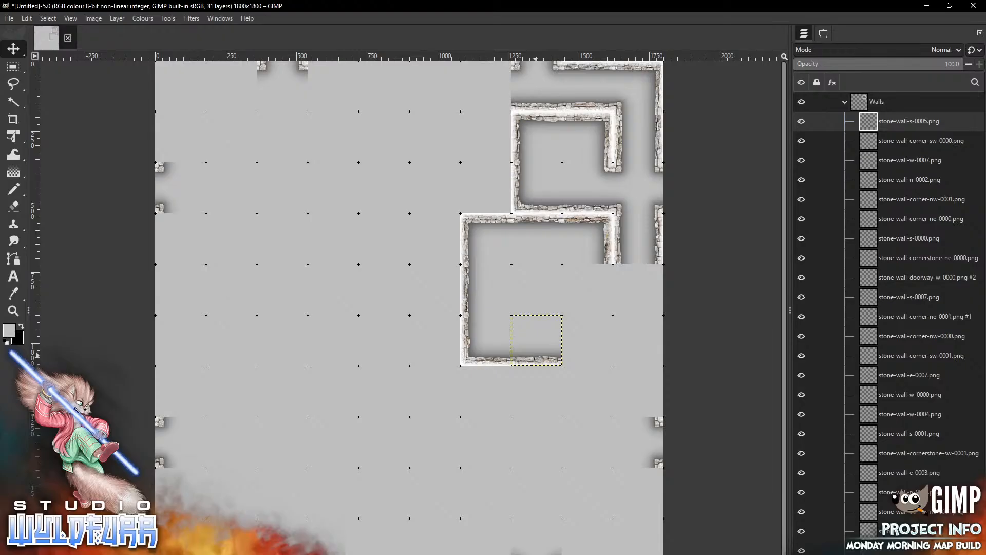
- Add stone-wall-corner-es-0001 and move it into the ninth column, sixth row as the second room's southeast corner
key(alt+Tab)
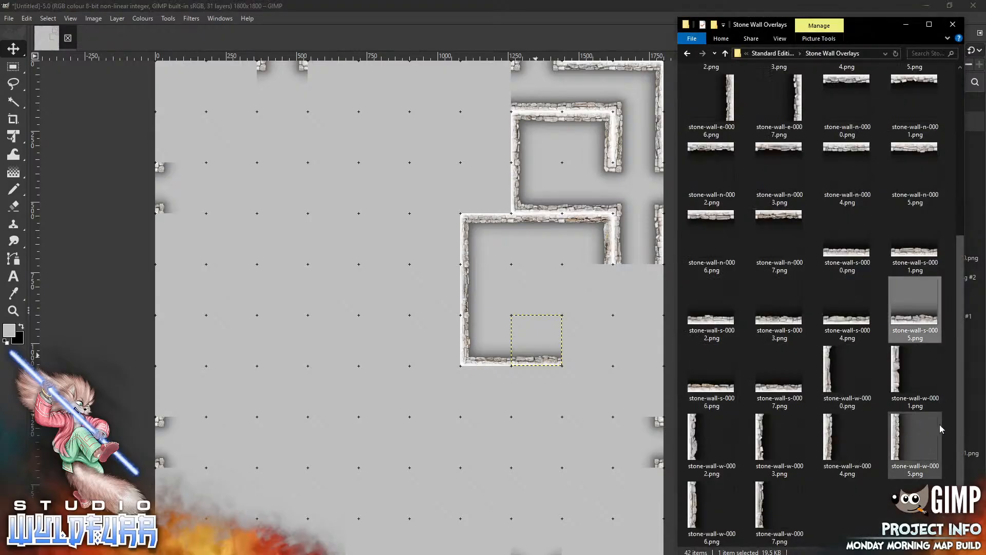
drag(957, 417, 950, 182)
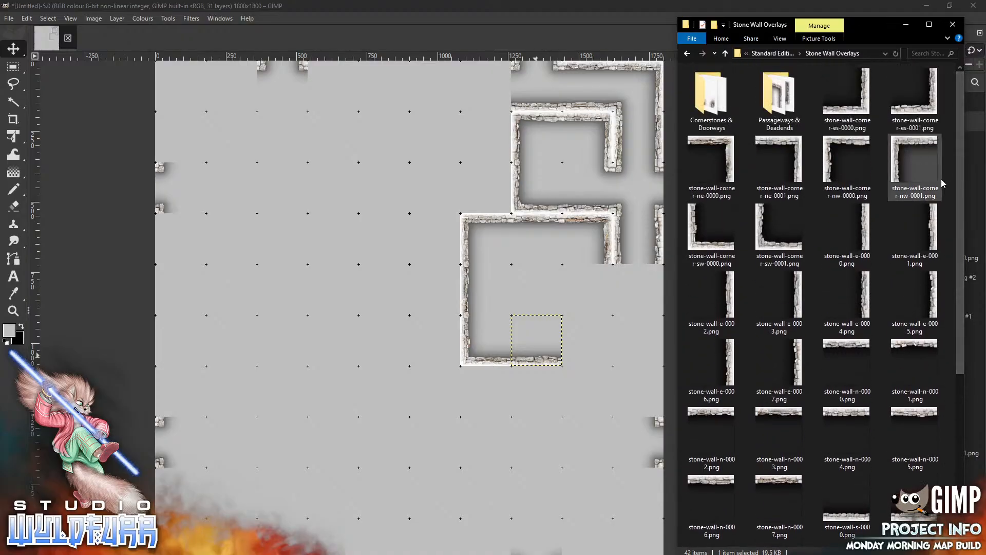
drag(931, 109, 545, 277)
drag(430, 328, 605, 353)
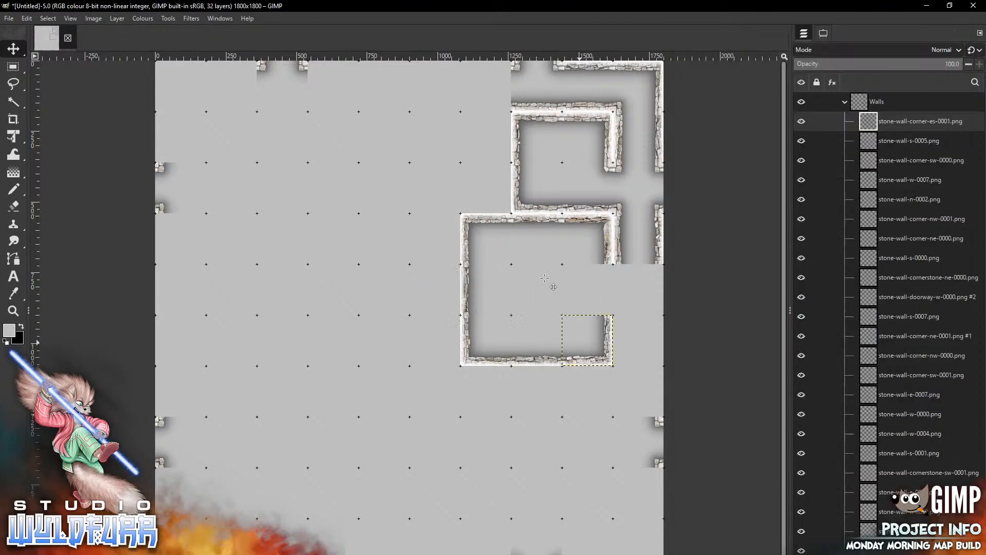
- Add stone-wall-w-0004 and move it into the tenth column, sixth row as the east corridor's west wall
key(alt+Tab)
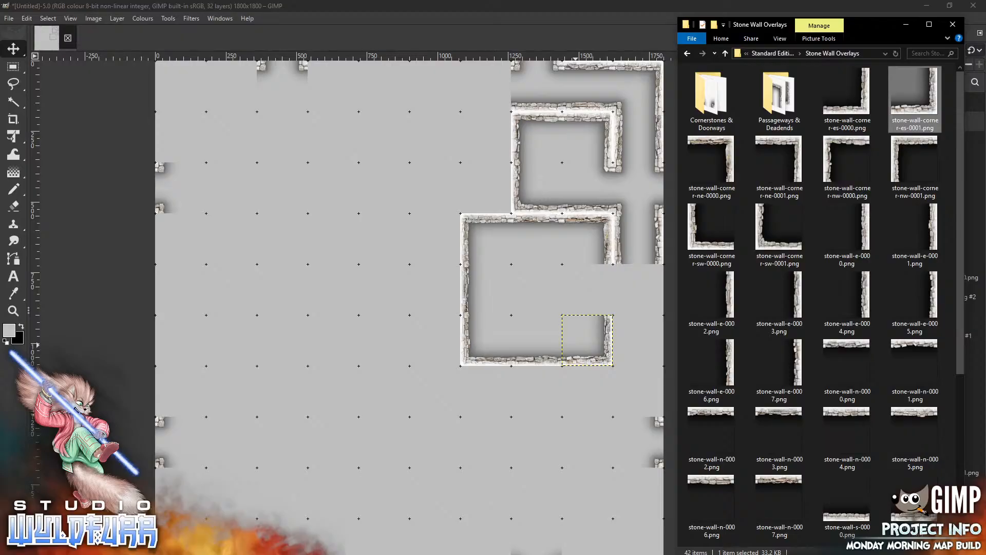
scroll(961, 366, down, 5)
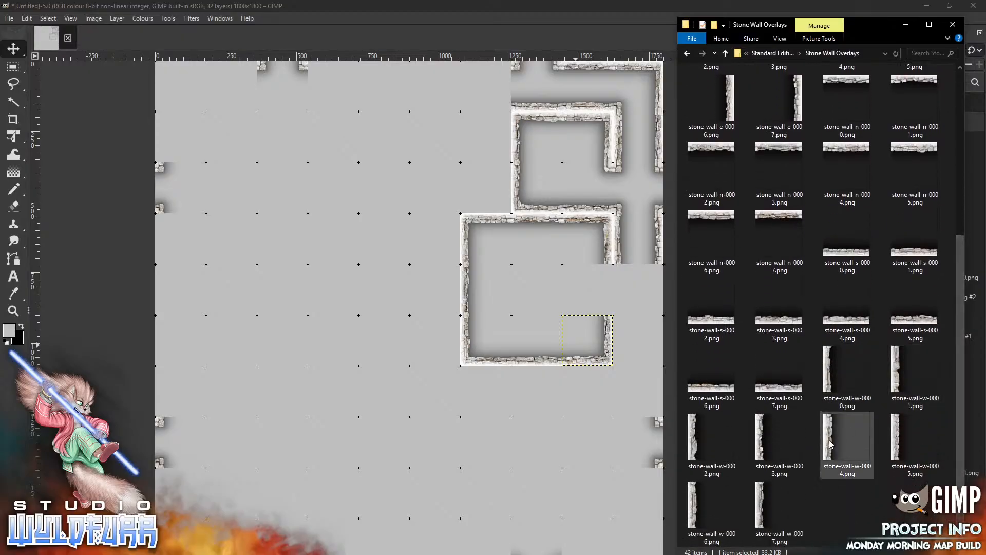
drag(832, 444, 482, 445)
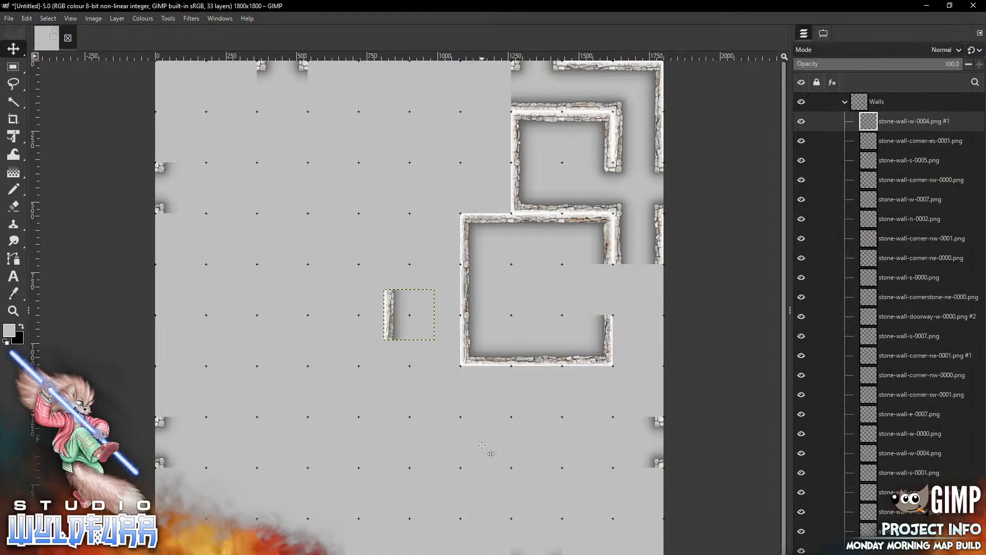
mouse_move(392, 312)
mouse_down()
mouse_move(468, 355)
mouse_move(631, 337)
mouse_move(622, 336)
mouse_up()
- Add stone-wall-e-0007 and move it into the tenth column, sixth row as the corridor's east wall
key(alt+Tab)
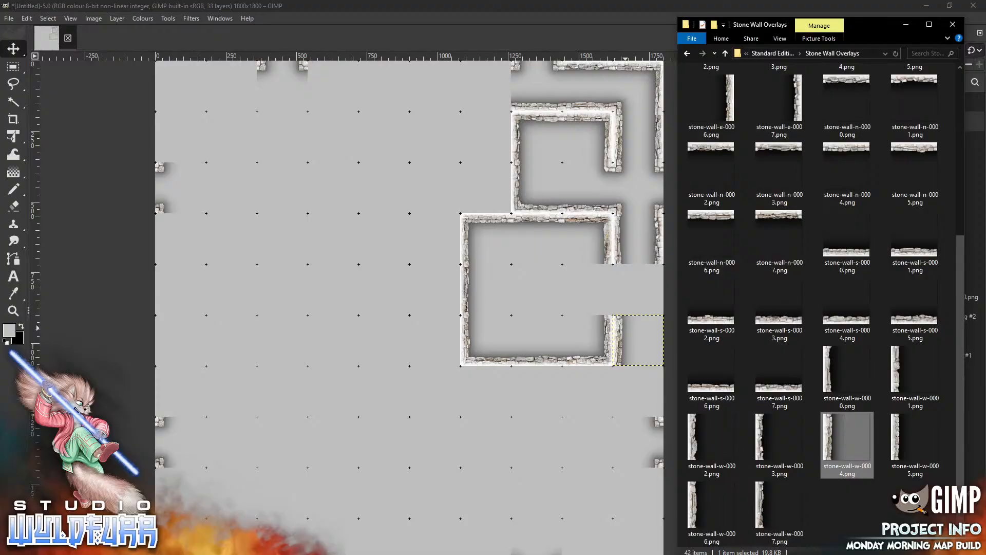
drag(779, 98, 523, 276)
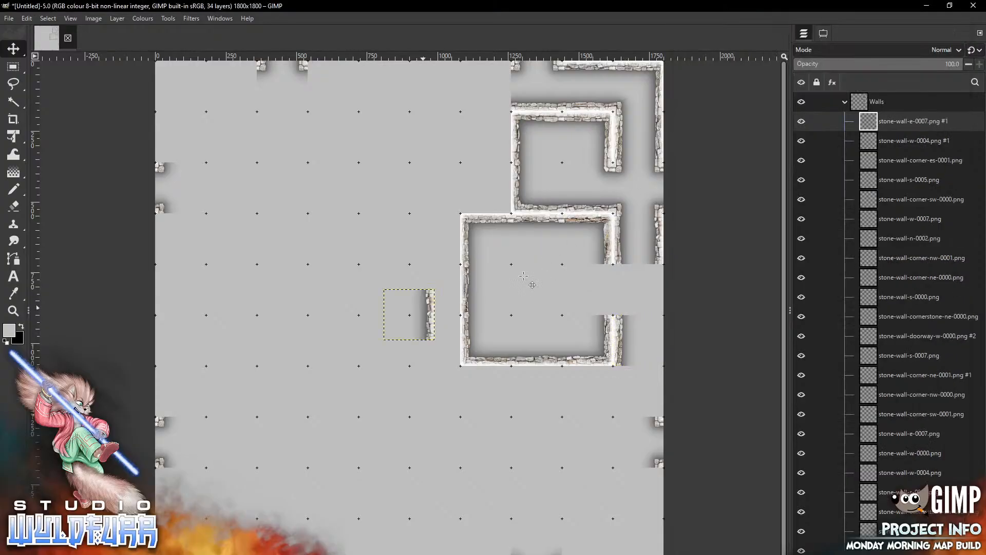
mouse_move(429, 308)
mouse_down()
mouse_move(644, 349)
mouse_move(657, 334)
mouse_up()
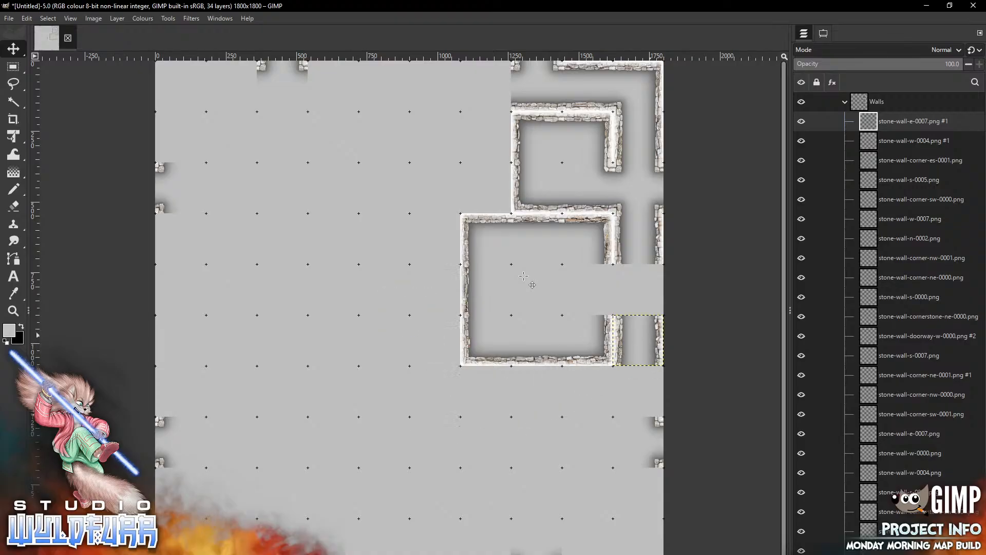
- Add stone-wall-e-0006 and move it into the tenth column, fifth row to fill the corridor's east wall
key(alt+Tab)
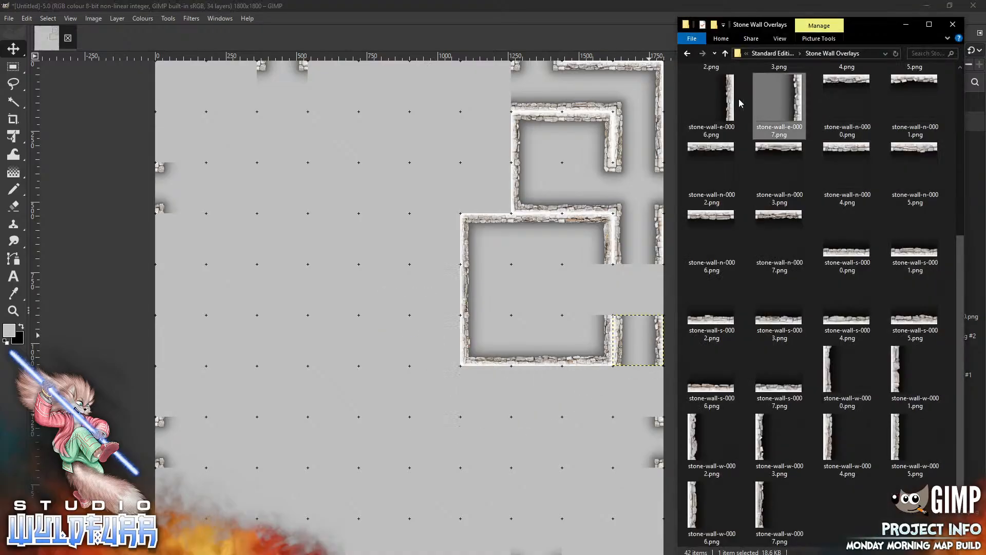
drag(731, 99, 516, 295)
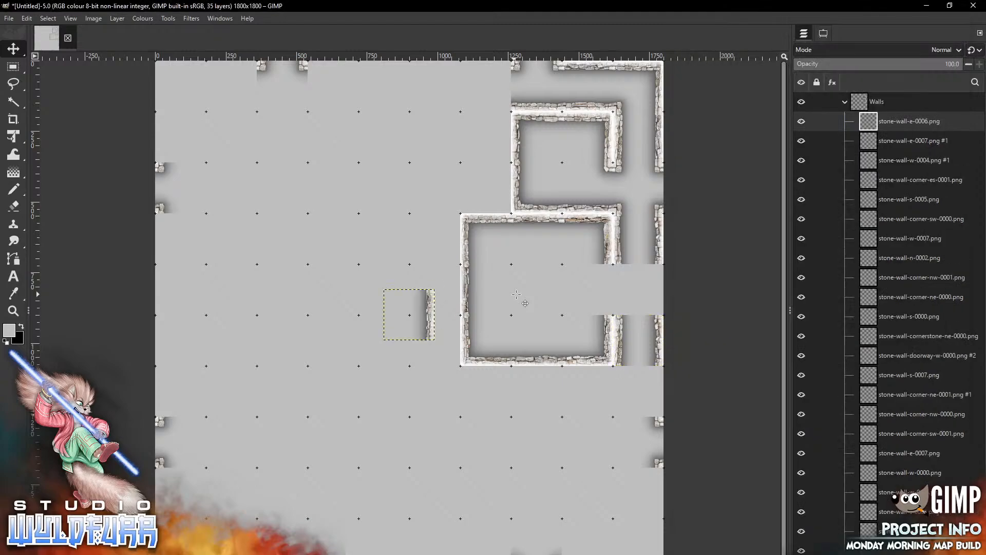
drag(410, 314, 639, 289)
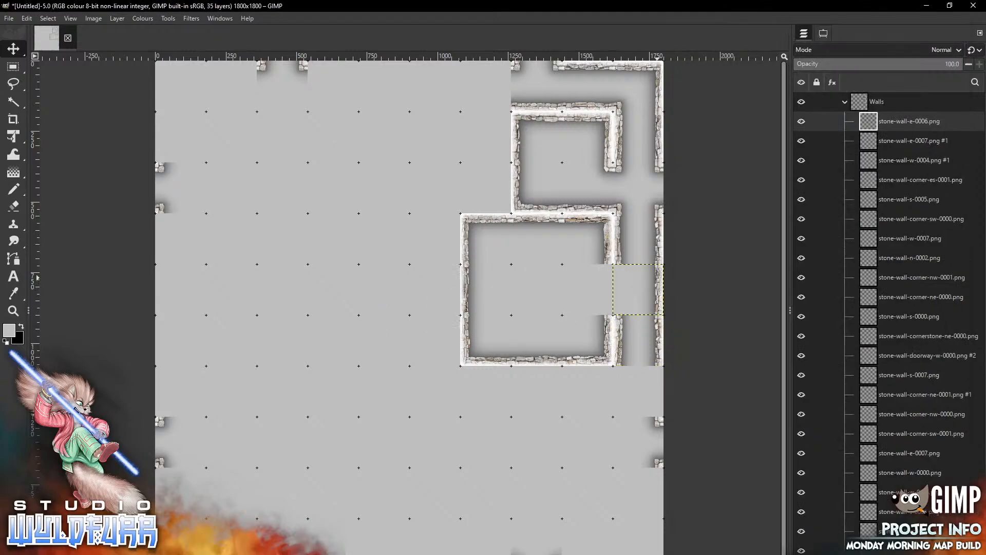
- Add stone-wall-doorway-e-0000 from Cornerstones & Doorways and move it into the ninth column, fifth row as the second room's east doorway
key(alt+Tab)
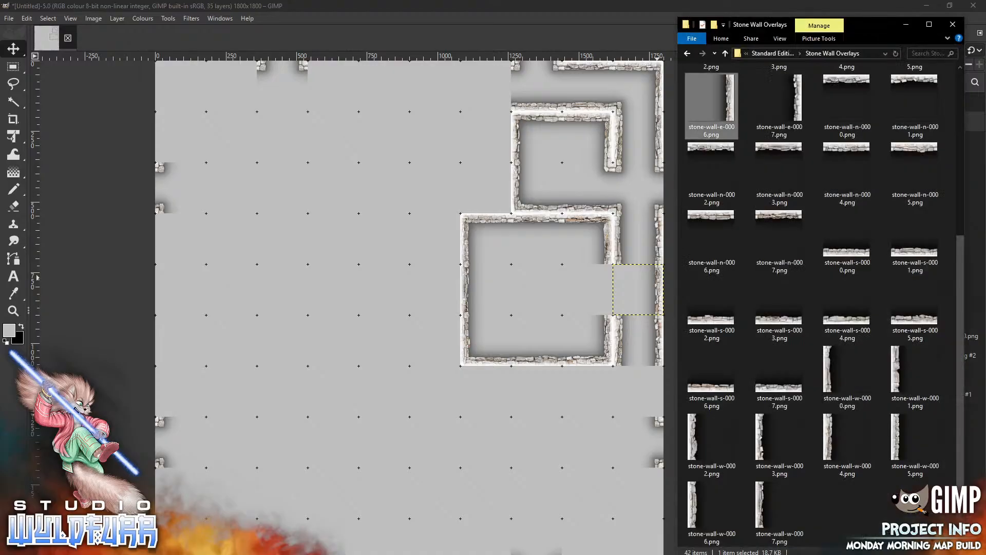
drag(956, 374, 951, 152)
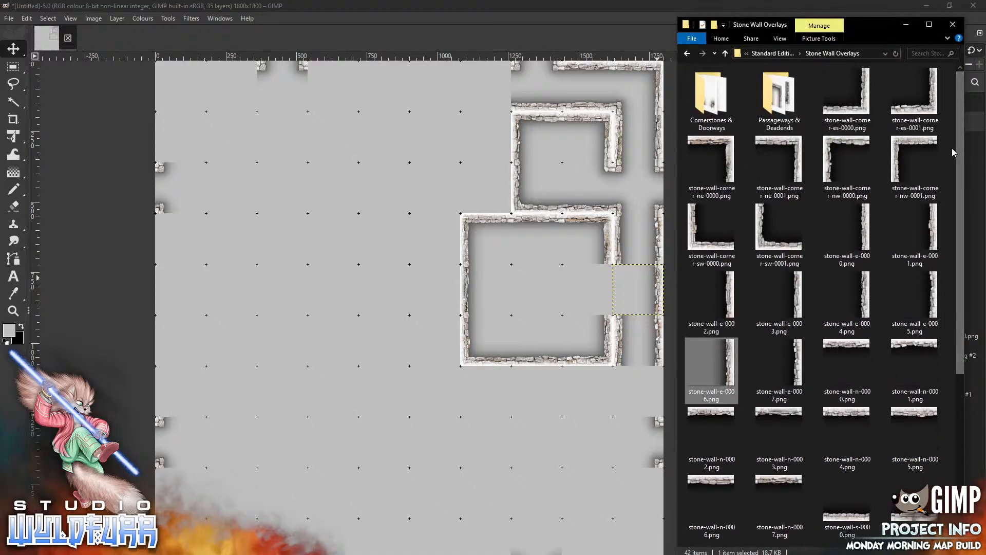
click(775, 54)
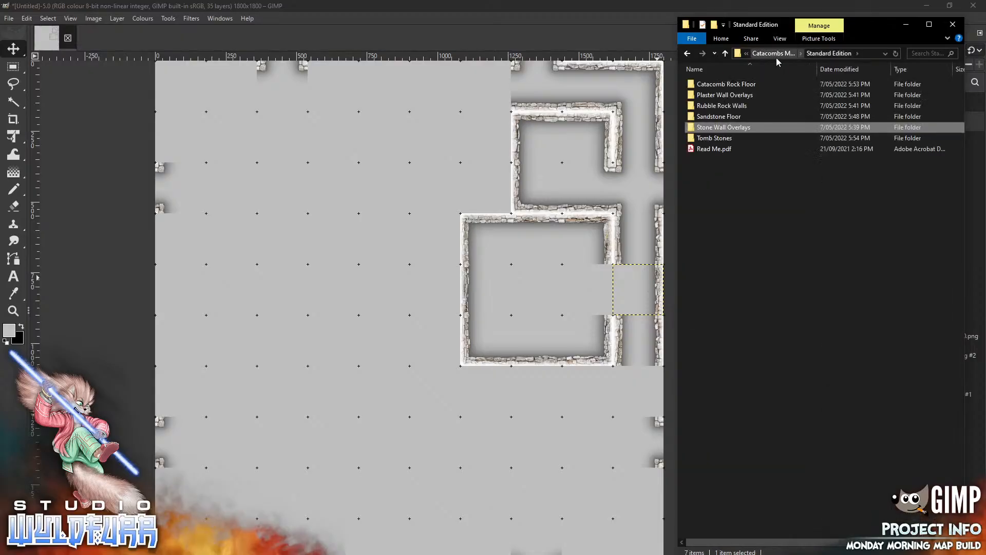
double_click(745, 128)
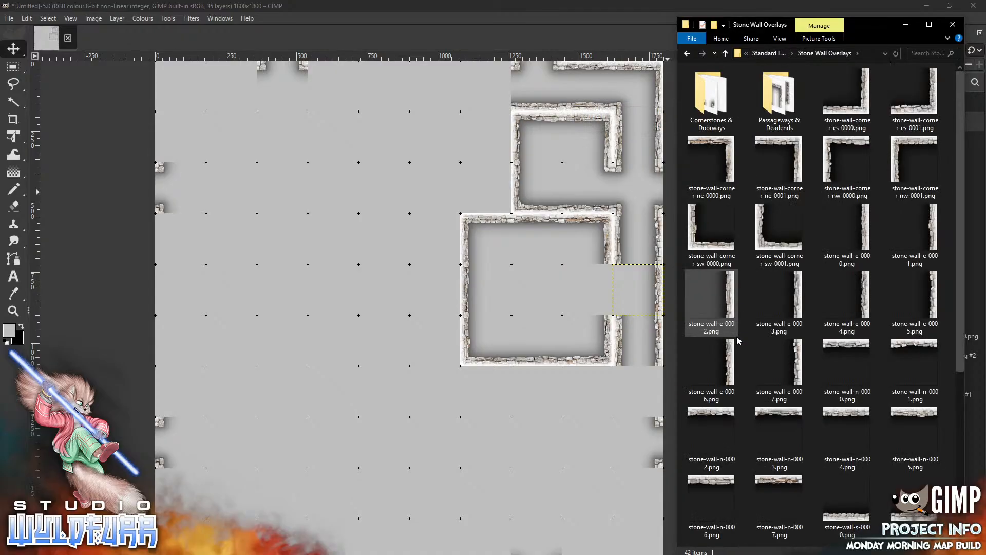
double_click(711, 98)
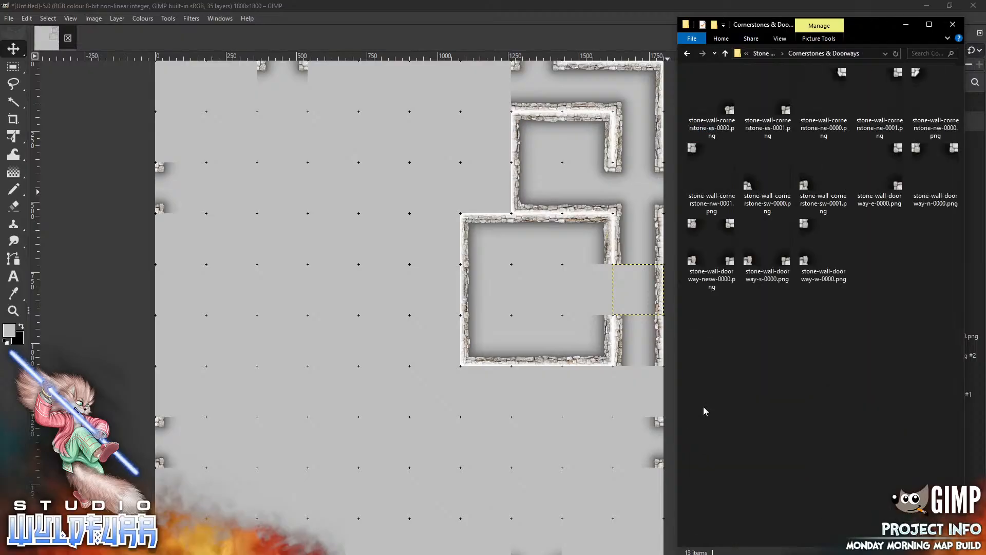
drag(897, 186, 534, 302)
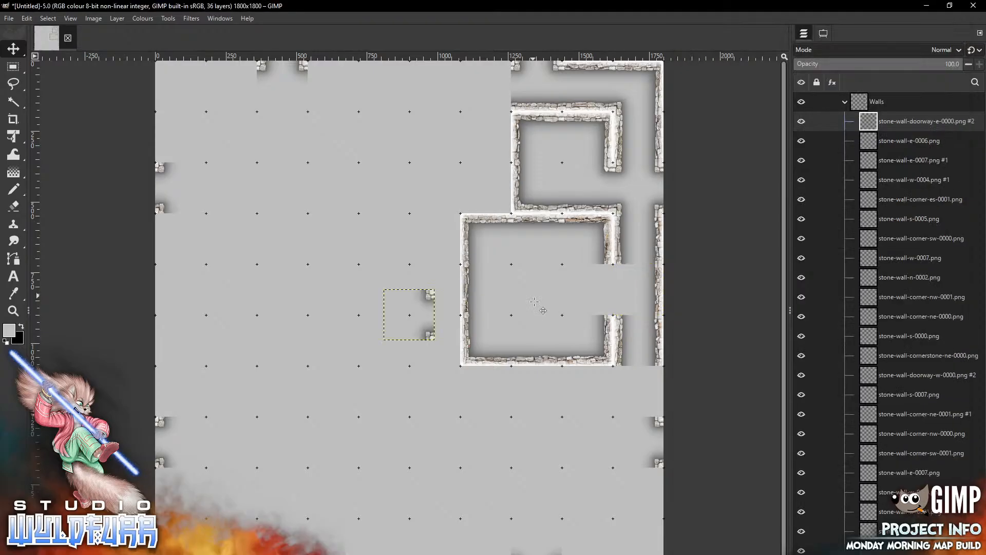
drag(429, 296, 608, 272)
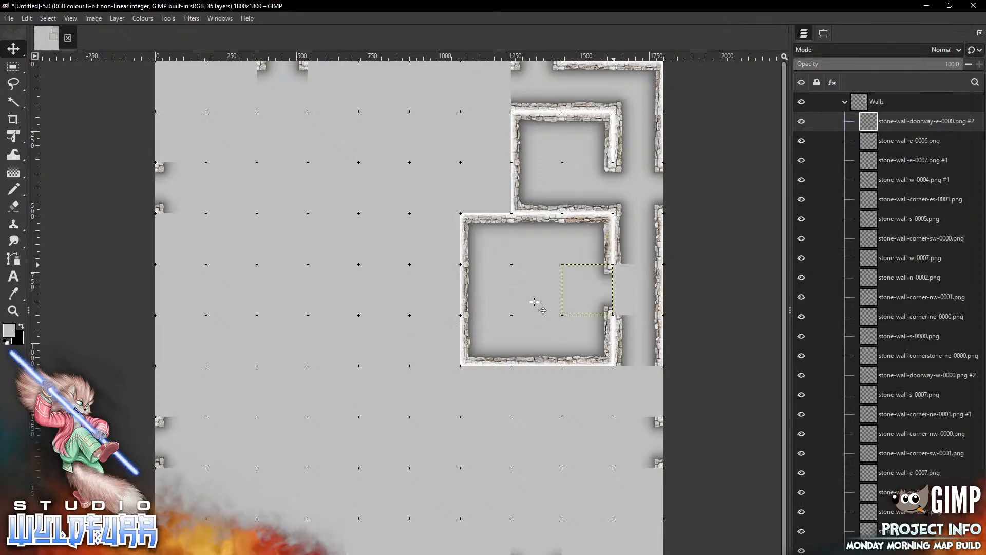
- Add stone-wall-doorway-w-0000 and move it into the tenth column, fifth row as the doorway's corridor side
key(alt+Tab)
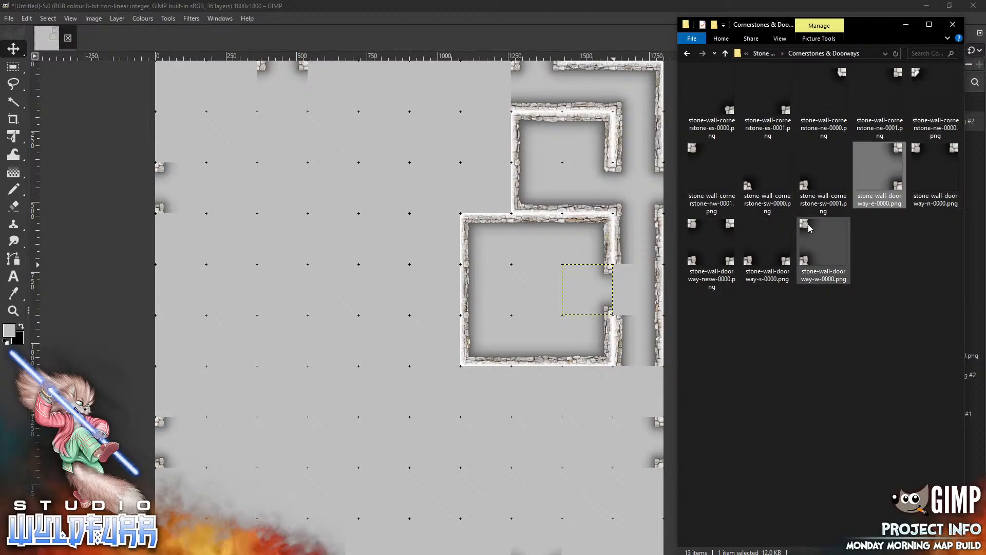
drag(812, 262, 501, 296)
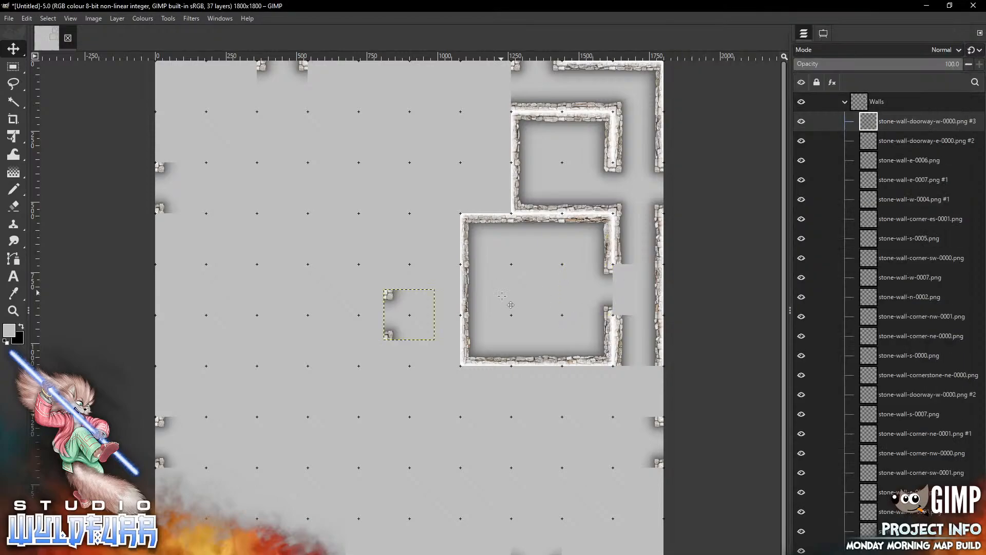
drag(621, 272, 625, 267)
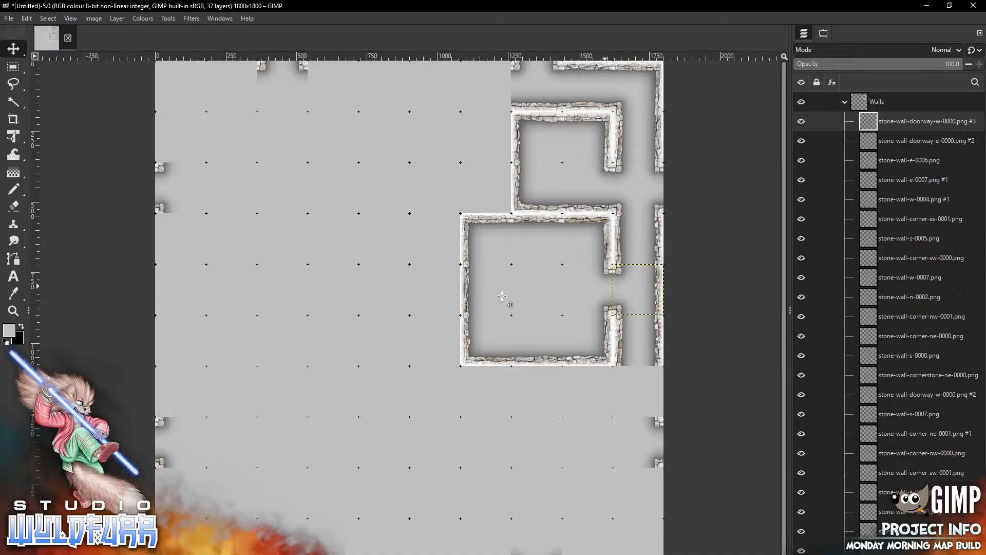
- Add stone-wall-e-0007 from Stone Wall Overlays and move it into the tenth column, seventh row to extend the corridor's east wall
key(alt+Tab)
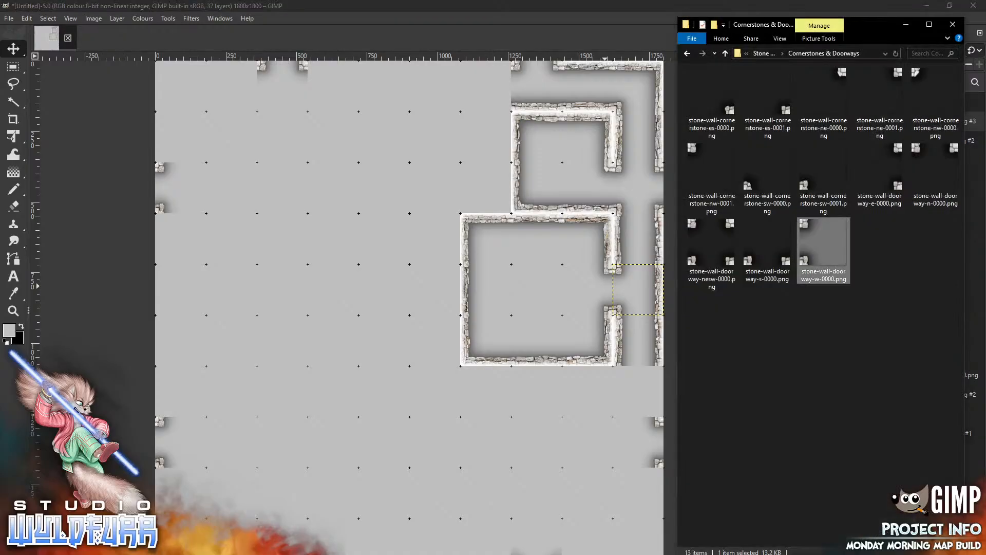
click(764, 53)
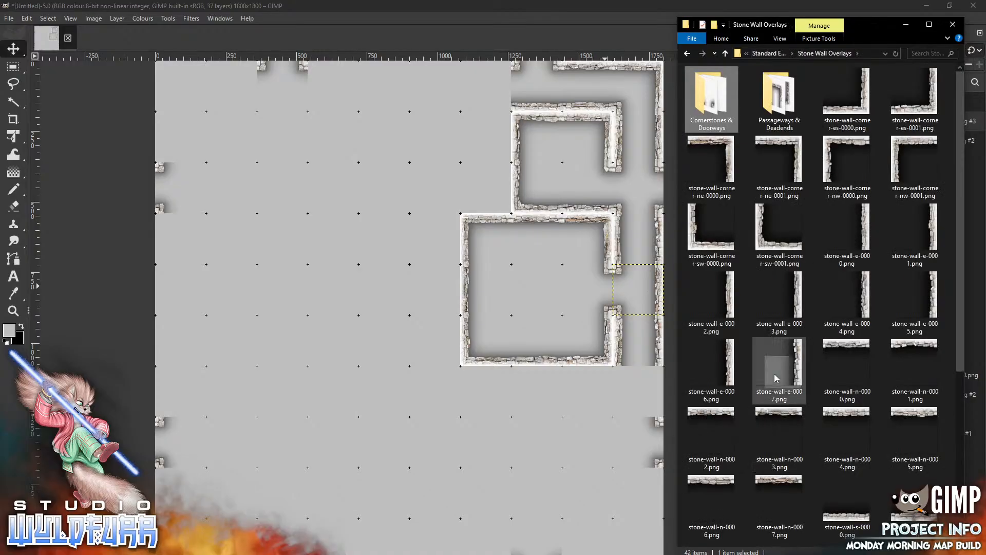
drag(799, 371, 551, 428)
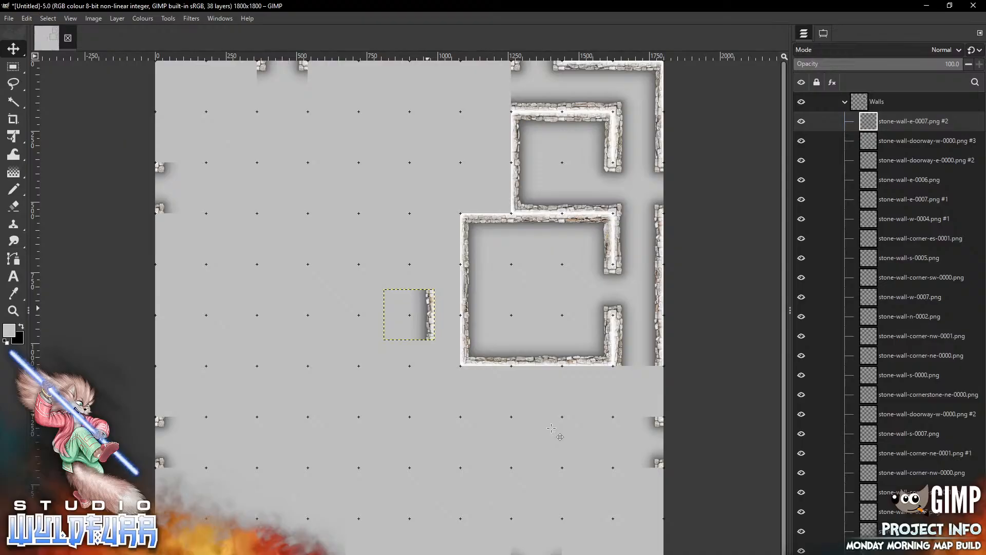
drag(427, 308, 662, 387)
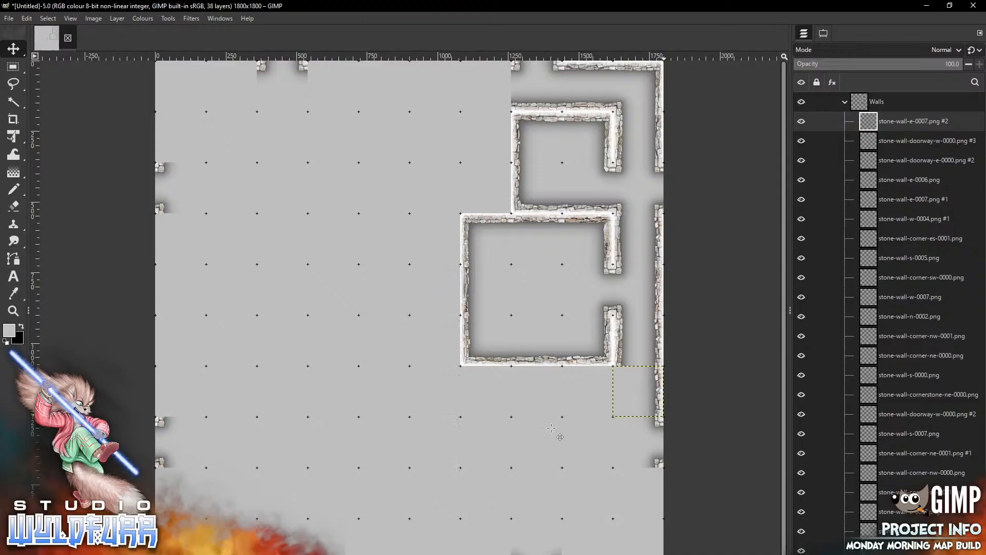
- Add stone-wall-w-0007 and move it into the tenth column, seventh row to extend the corridor's west wall
key(alt+Tab)
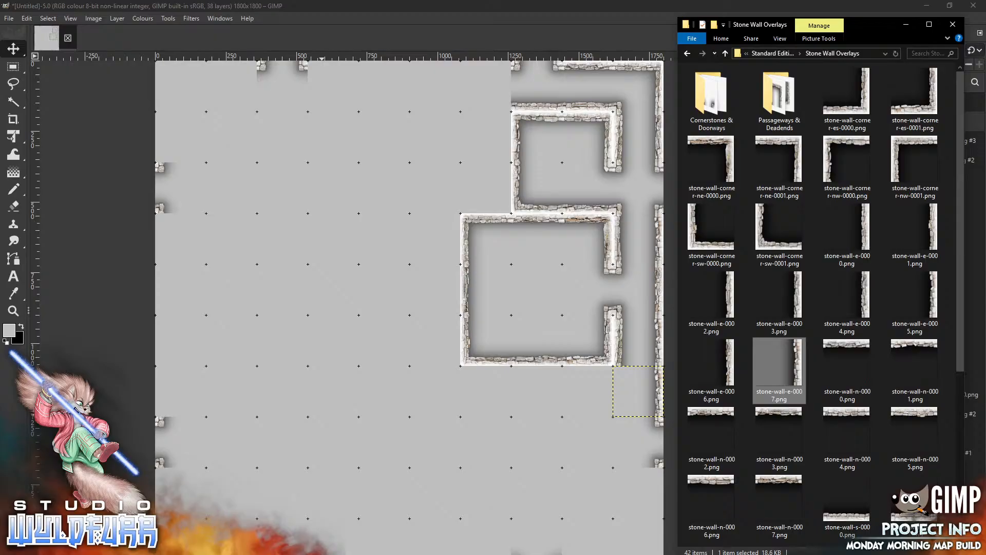
scroll(954, 348, down, 5)
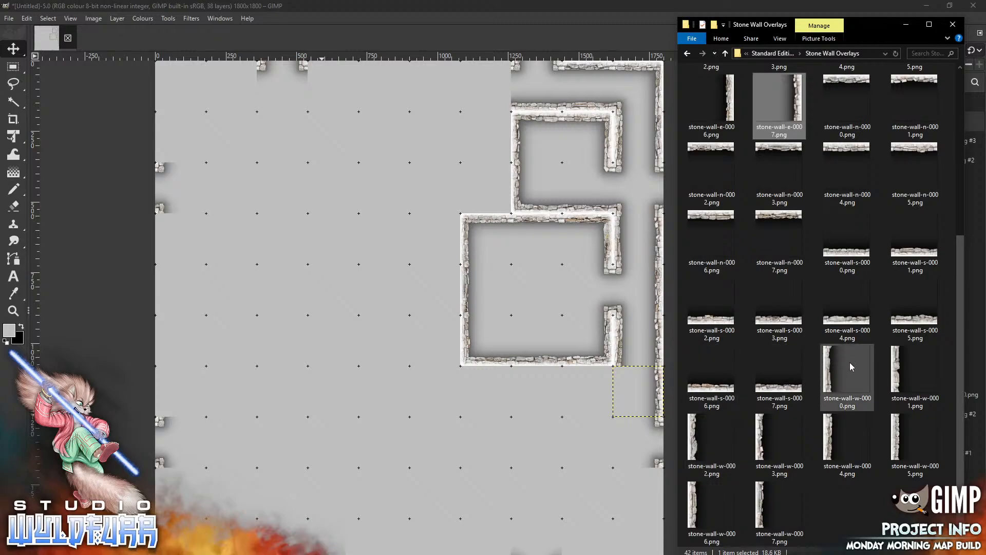
click(762, 504)
drag(520, 435, 519, 435)
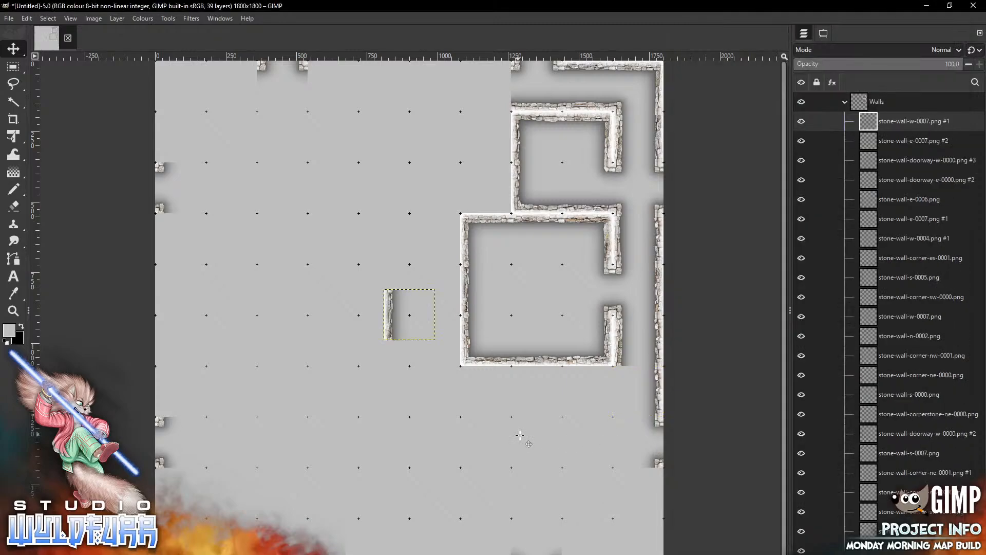
mouse_move(389, 314)
mouse_down()
mouse_move(625, 406)
mouse_move(619, 391)
mouse_up()
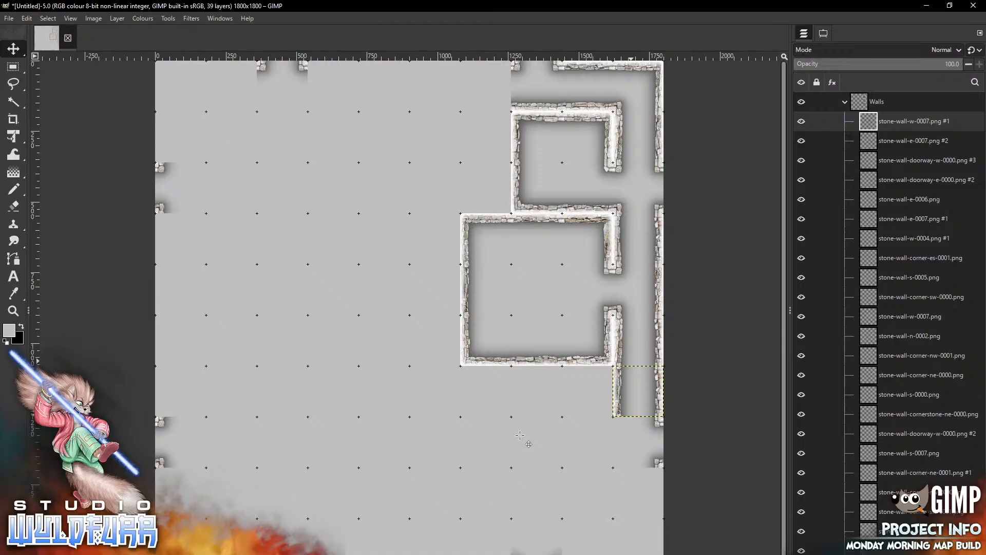
- Add stone-wall-w-0003 and move it into the tenth column, eighth row opposite the east edge doorway
key(alt+Tab)
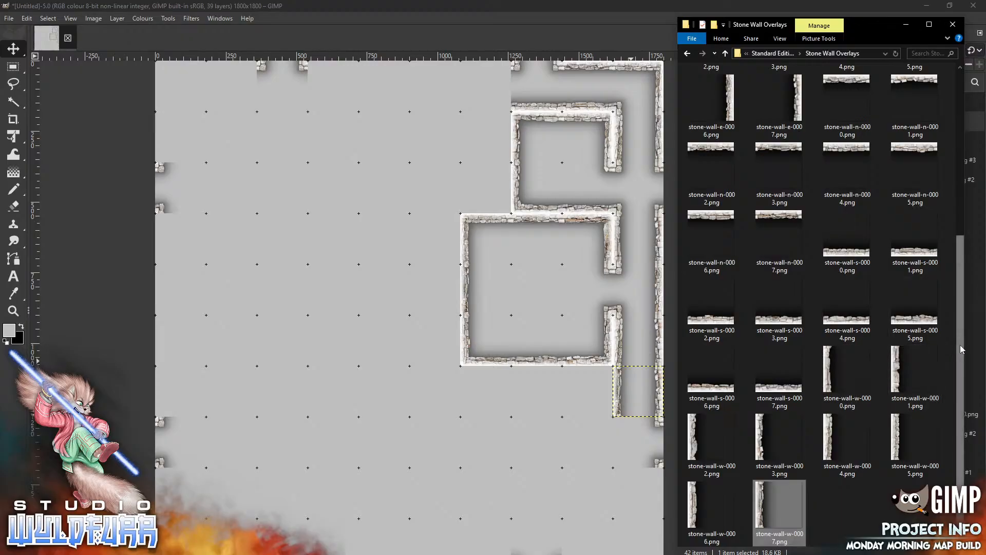
drag(961, 476, 951, 277)
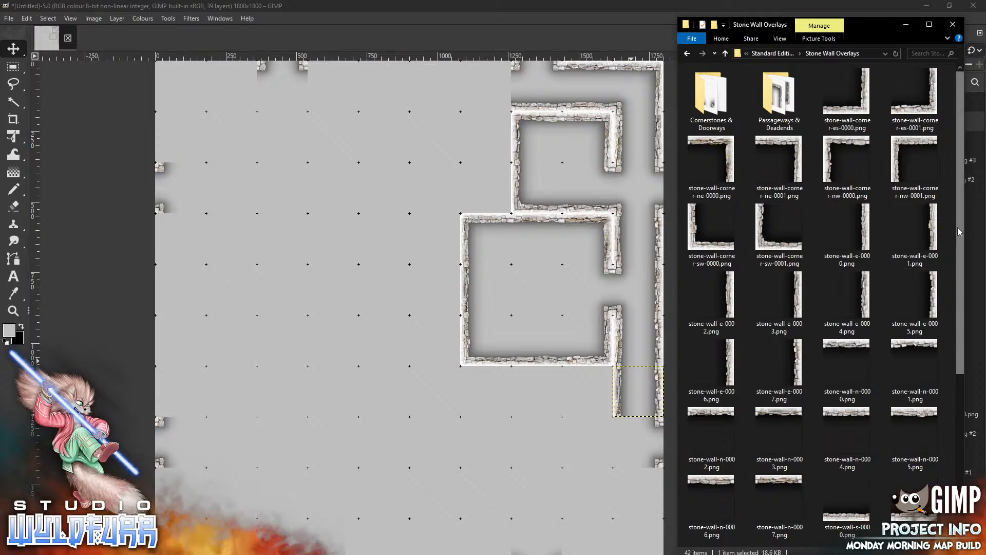
scroll(952, 414, down, 3)
scroll(951, 414, down, 3)
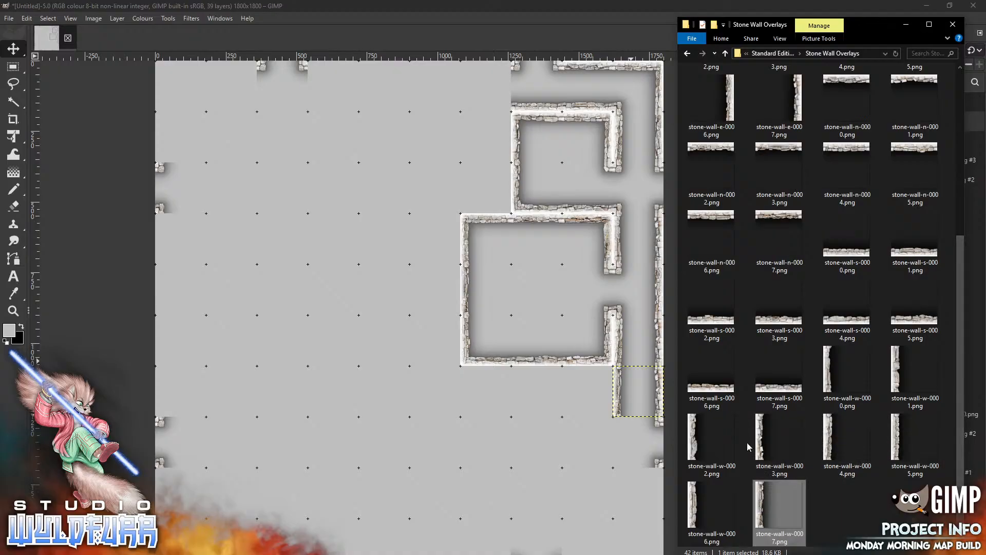
drag(763, 445, 508, 454)
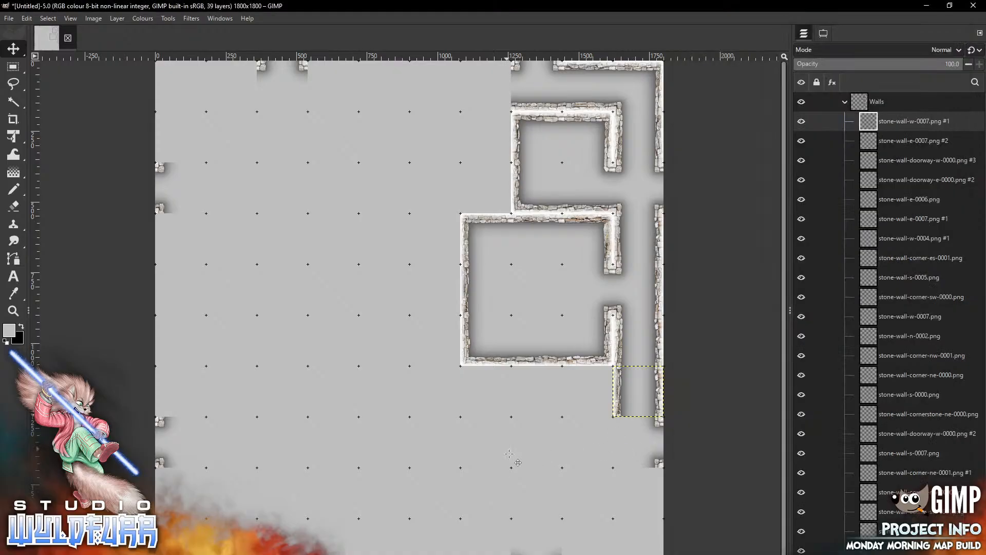
drag(390, 310, 619, 438)
- Add stone-wall-w-0001 and move it into the tenth column, ninth row to continue the corridor's west wall
key(alt+Tab)
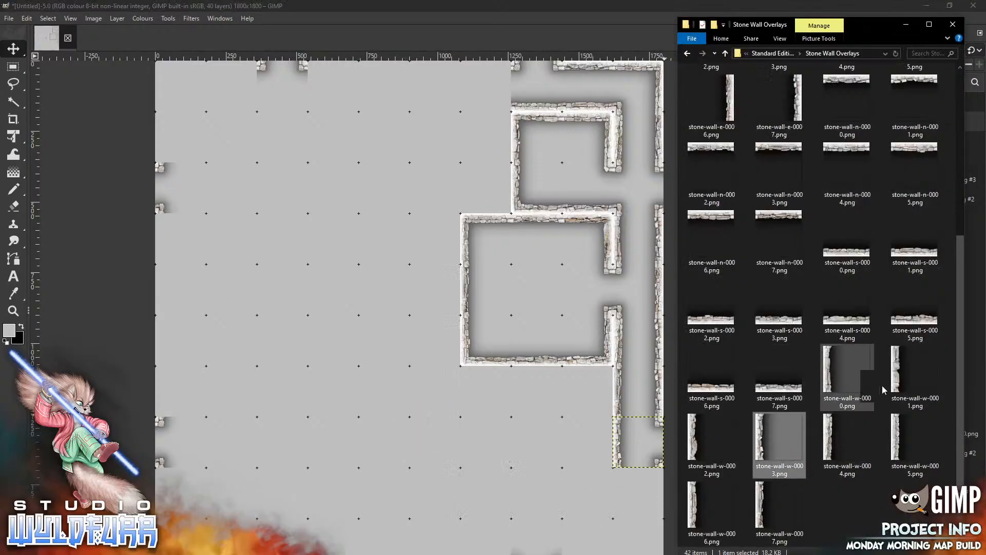
drag(898, 382, 488, 447)
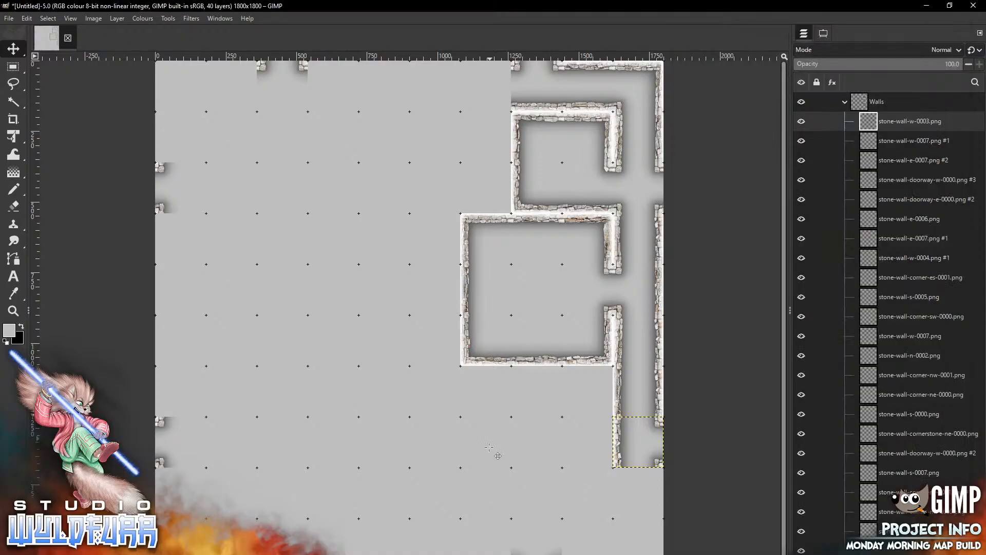
mouse_move(392, 307)
mouse_down()
mouse_move(442, 442)
mouse_move(632, 492)
mouse_move(622, 483)
mouse_up()
- Add stone-wall-n-0004 and stone-wall-n-0005 from Stone Wall Overlays and move them into the ninth and eighth columns of the tenth row
key(alt+Tab)
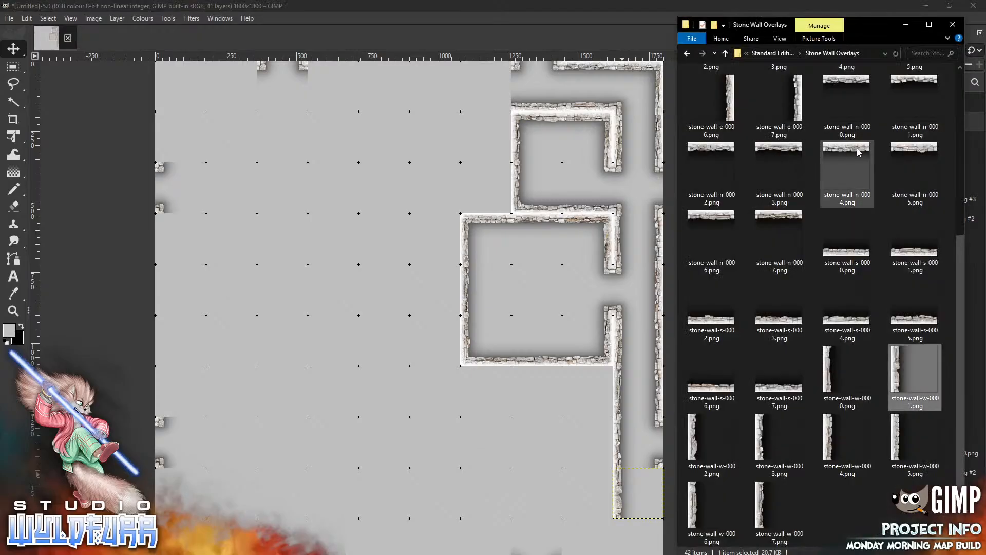
drag(852, 152, 376, 376)
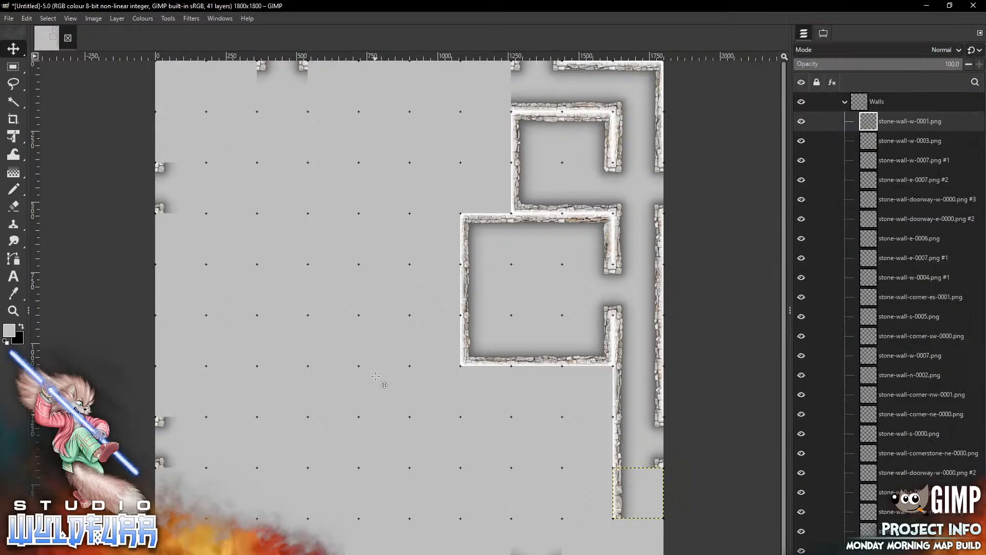
mouse_move(403, 298)
mouse_down()
mouse_move(404, 324)
mouse_move(604, 523)
mouse_move(584, 528)
mouse_up()
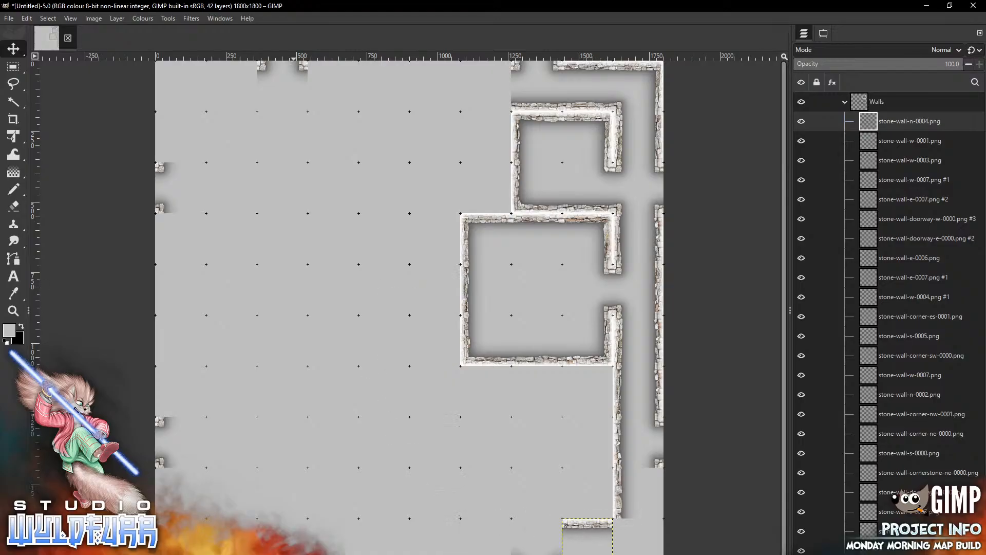
key(alt+Tab)
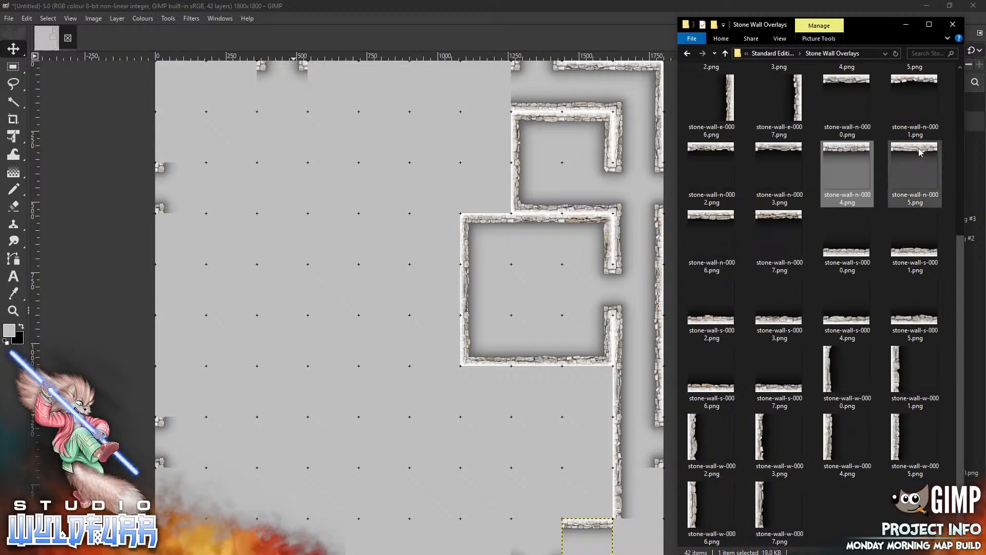
drag(916, 156, 410, 450)
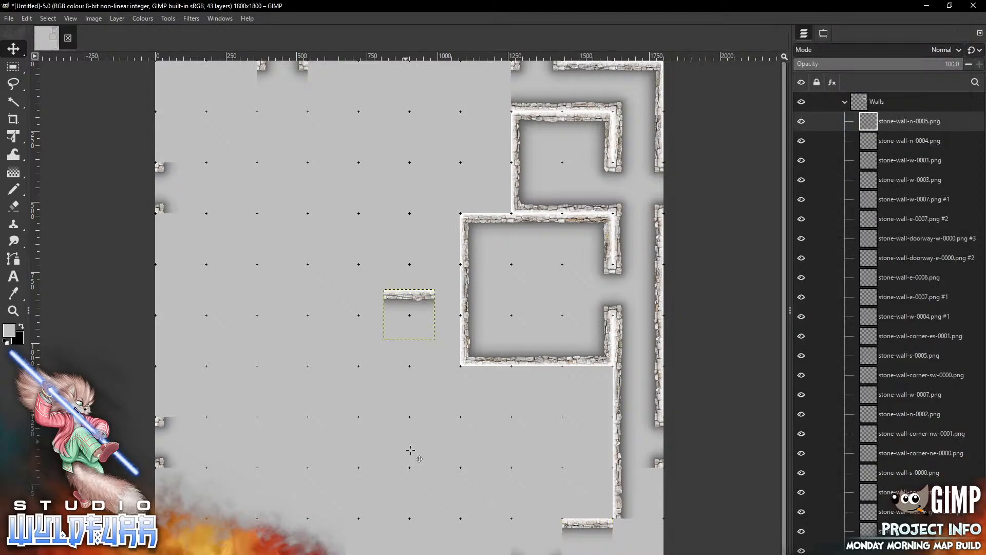
mouse_move(413, 297)
mouse_down()
mouse_move(441, 429)
mouse_move(541, 540)
mouse_move(546, 529)
mouse_up()
- Add stone-wall-cornerstone-nw-0001 from the Cornerstones & Doorways folder and move it into the tenth column, tenth row
key(alt+Tab)
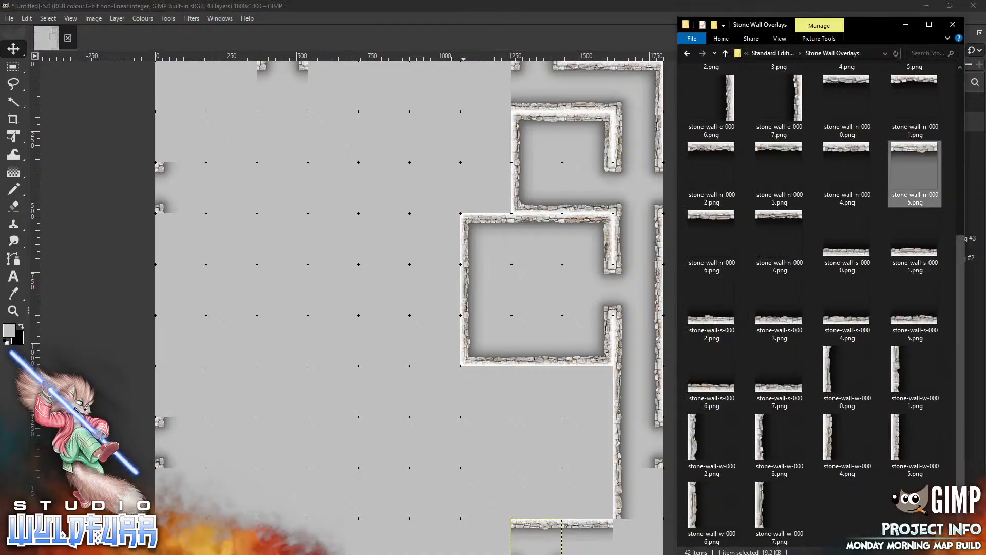
drag(960, 365, 961, 201)
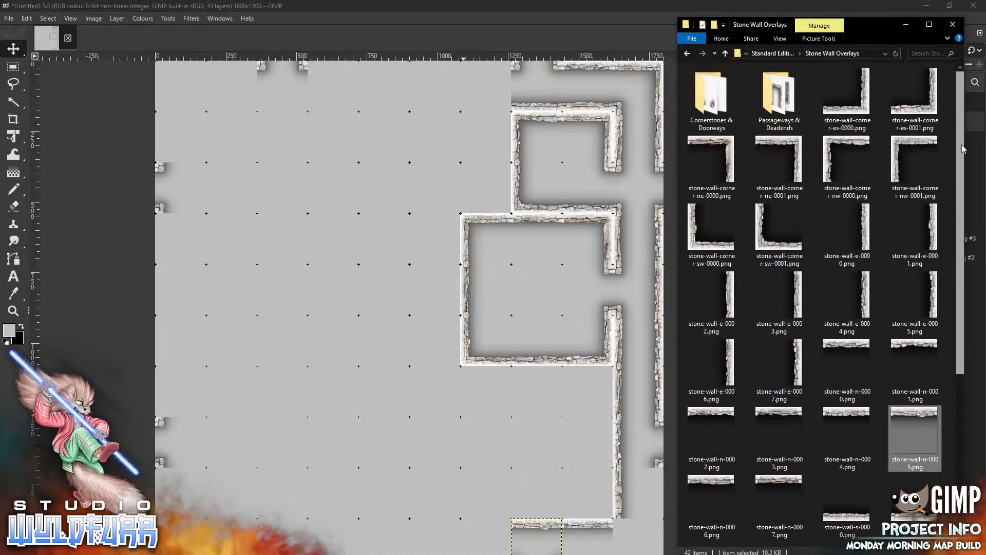
click(711, 97)
double_click(711, 97)
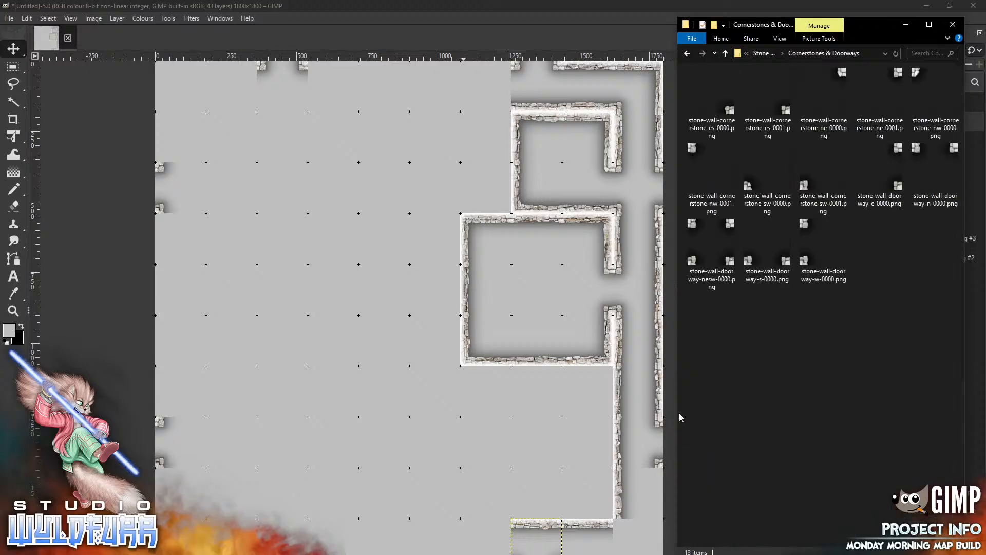
drag(691, 151, 365, 383)
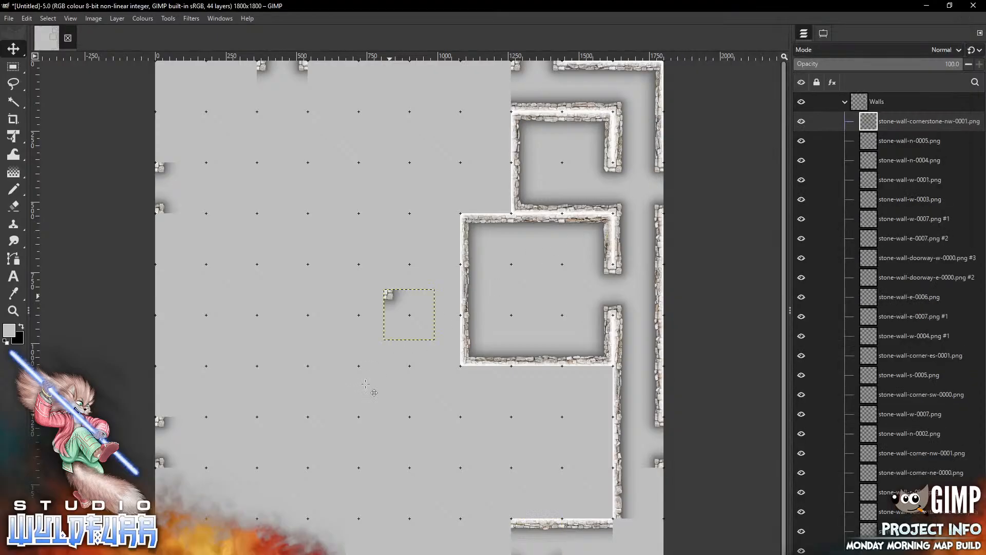
drag(409, 314, 638, 544)
- Add stone-wall-corner-es-0001 in the tenth column, tenth row and stone-wall-e-0003 in the cell above it to close the corridor's east side
key(alt+Tab)
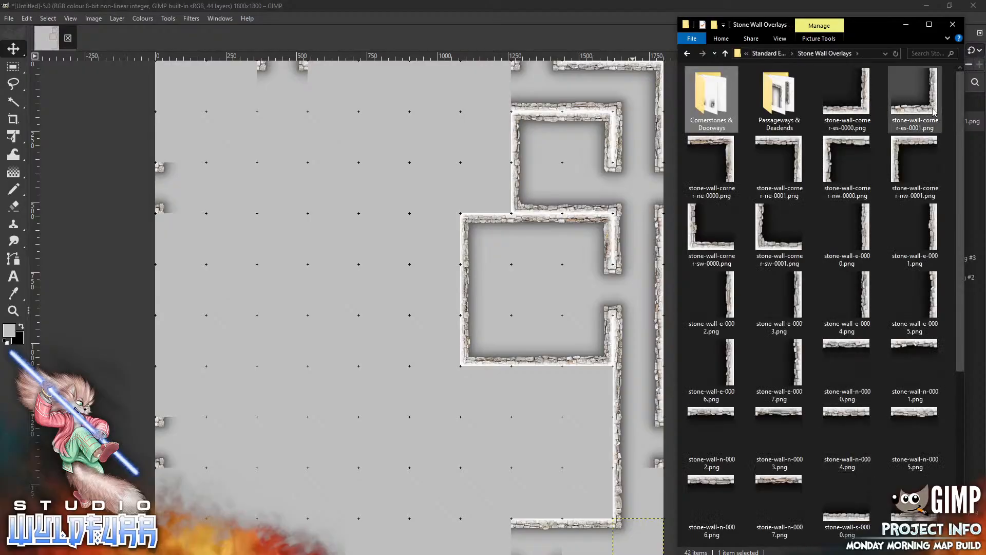
drag(932, 111, 367, 375)
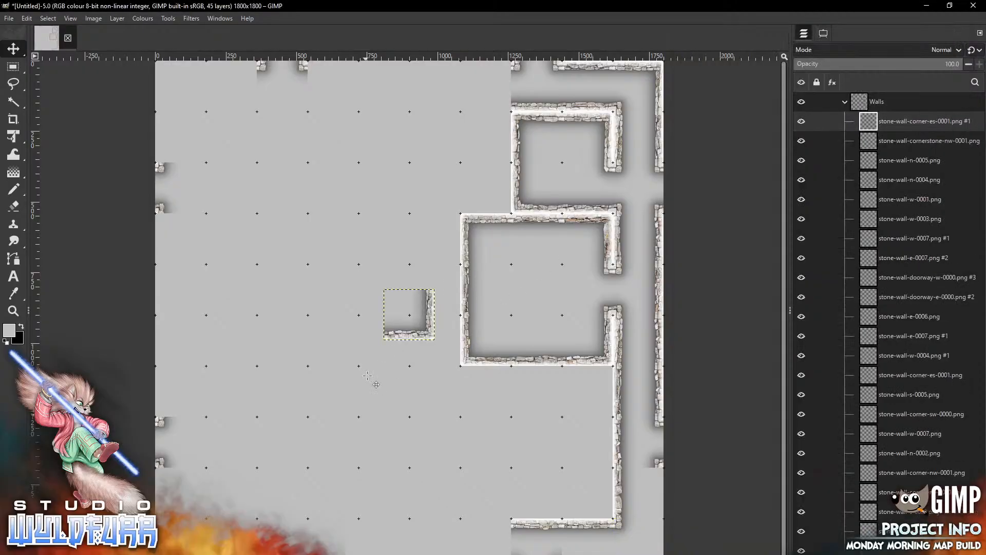
mouse_move(422, 319)
mouse_down()
mouse_move(635, 516)
mouse_move(652, 549)
mouse_up()
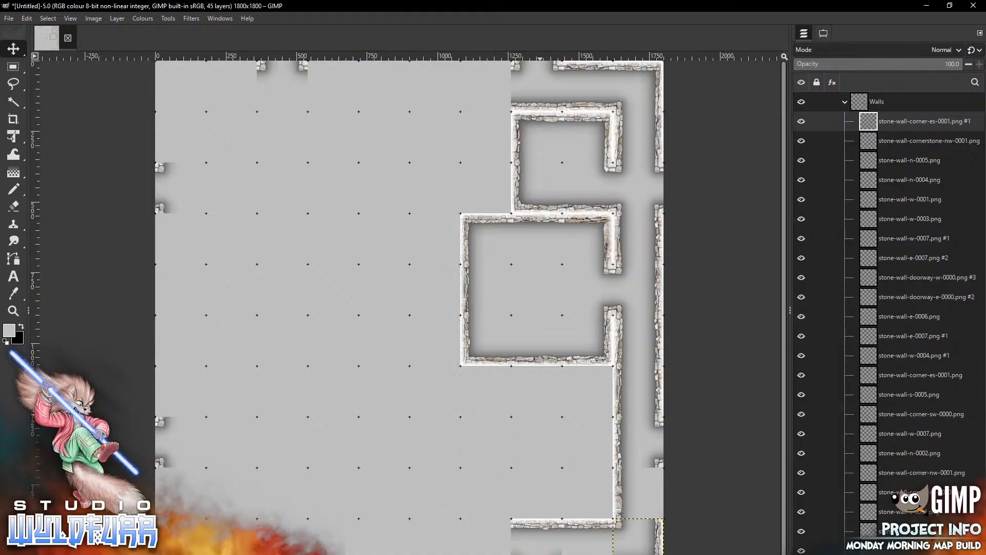
key(alt+Tab)
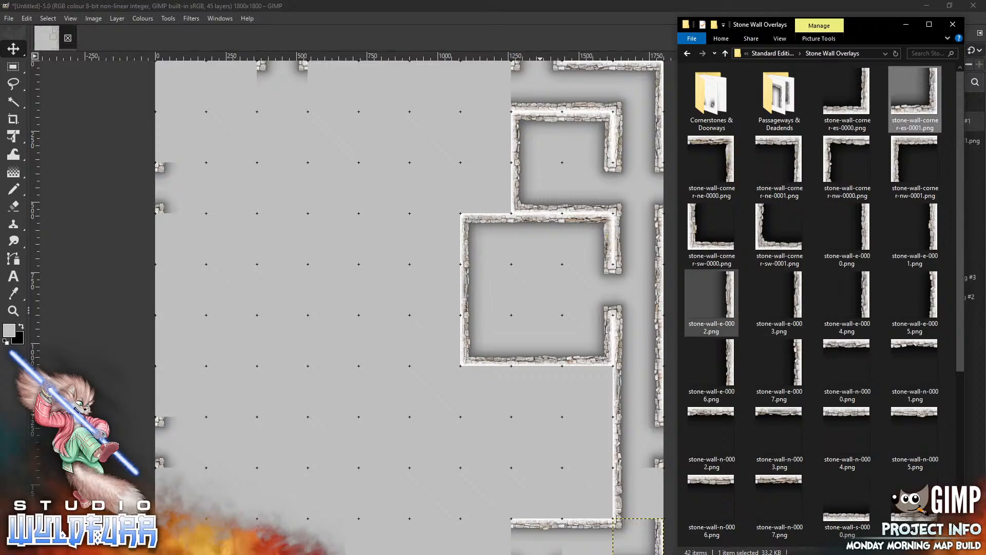
drag(779, 303, 469, 429)
drag(429, 315, 655, 492)
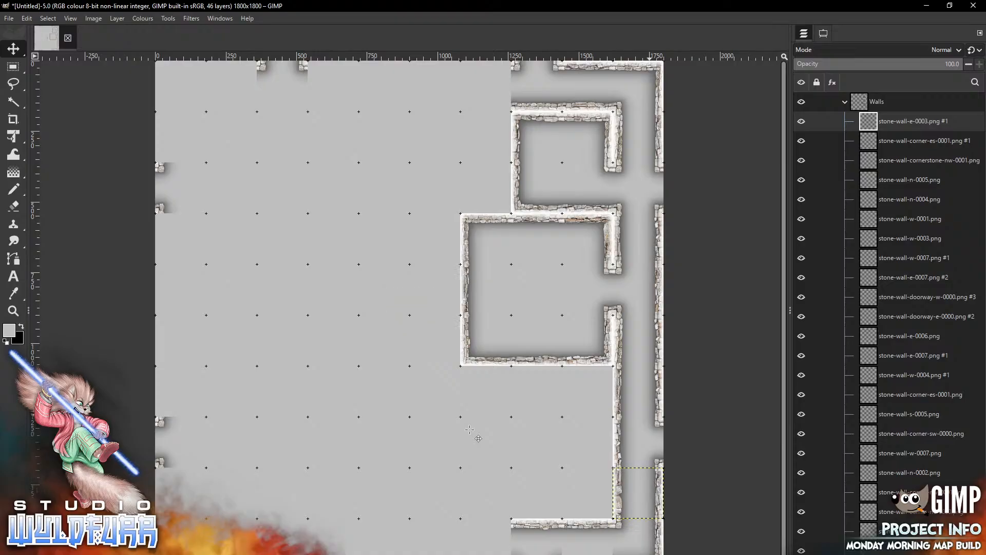
- Add stone-wall-s-0003 and move it into the ninth column, tenth row as the bottom corridor's south wall
key(alt+Tab)
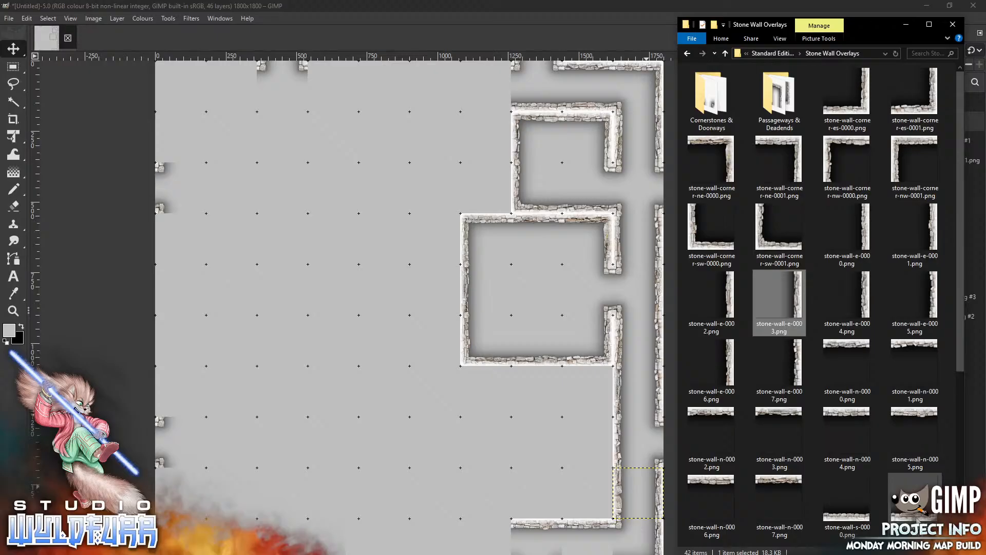
scroll(962, 347, down, 3)
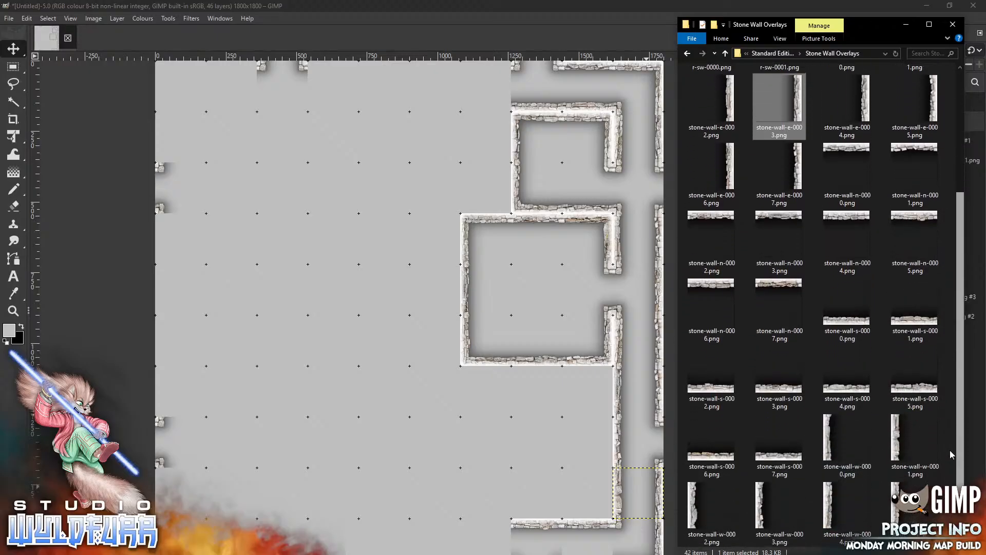
drag(775, 392, 437, 448)
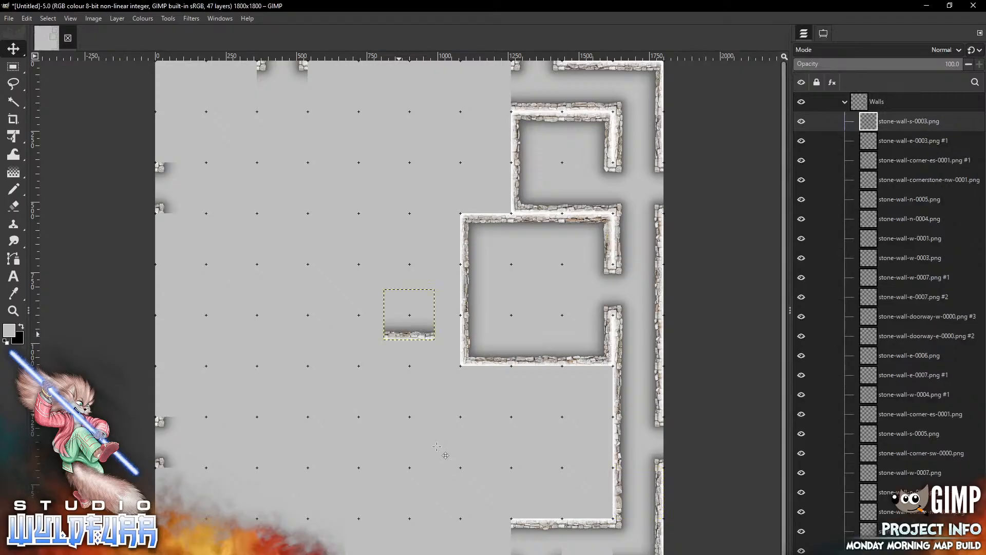
mouse_move(398, 314)
mouse_down()
mouse_move(588, 441)
mouse_move(577, 544)
mouse_up()
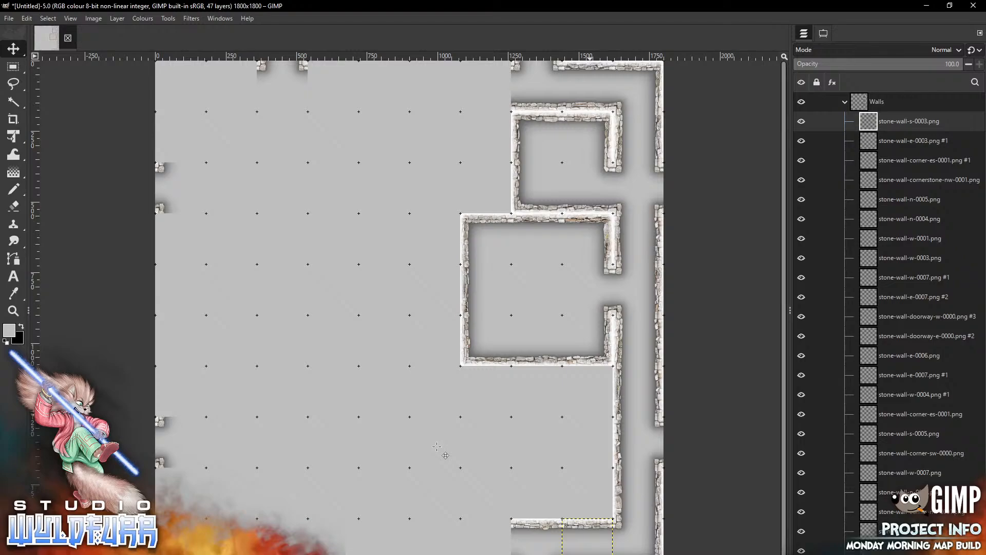
- Add stone-wall-corner-es-0000 and move it into the ninth column, ninth row as the new room's southeast corner
key(alt+Tab)
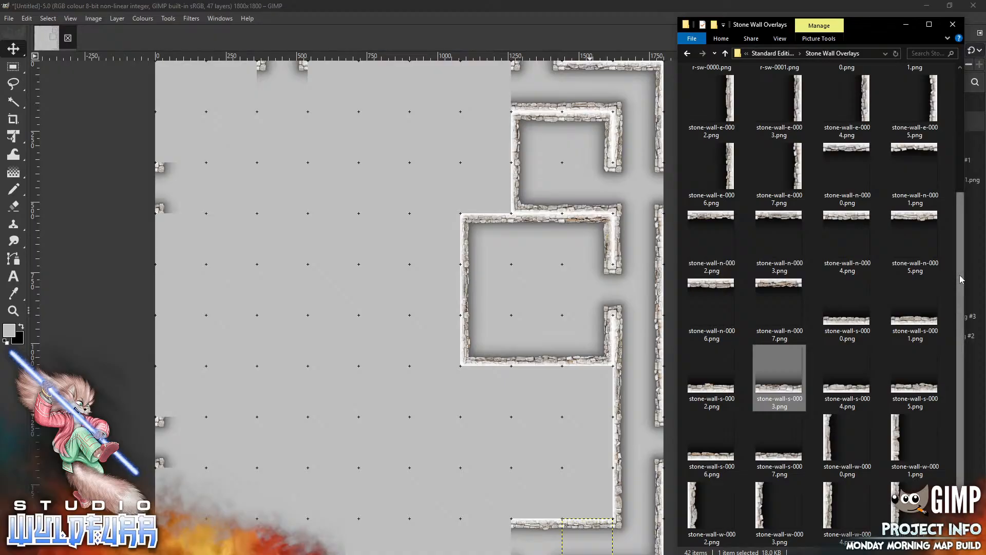
scroll(959, 280, up, 3)
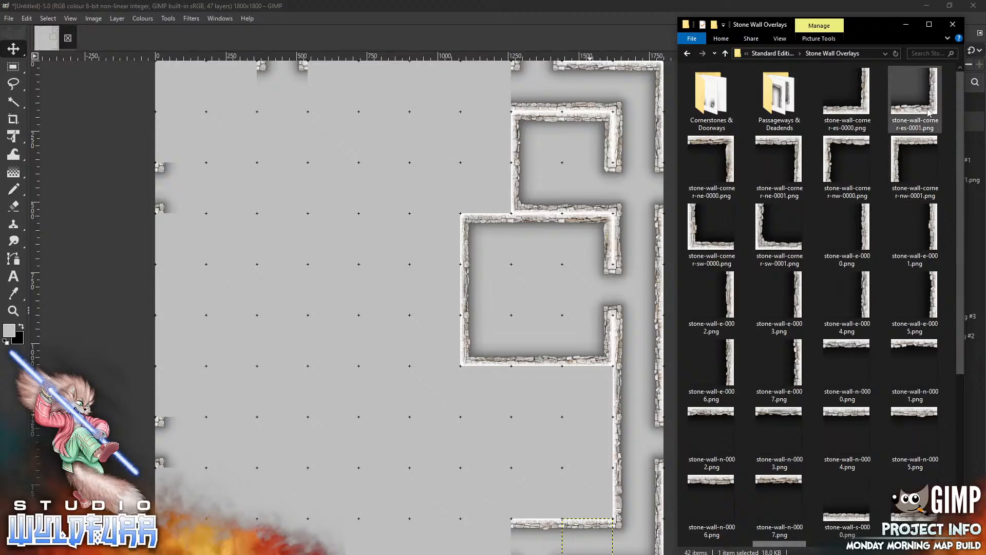
drag(930, 113, 460, 420)
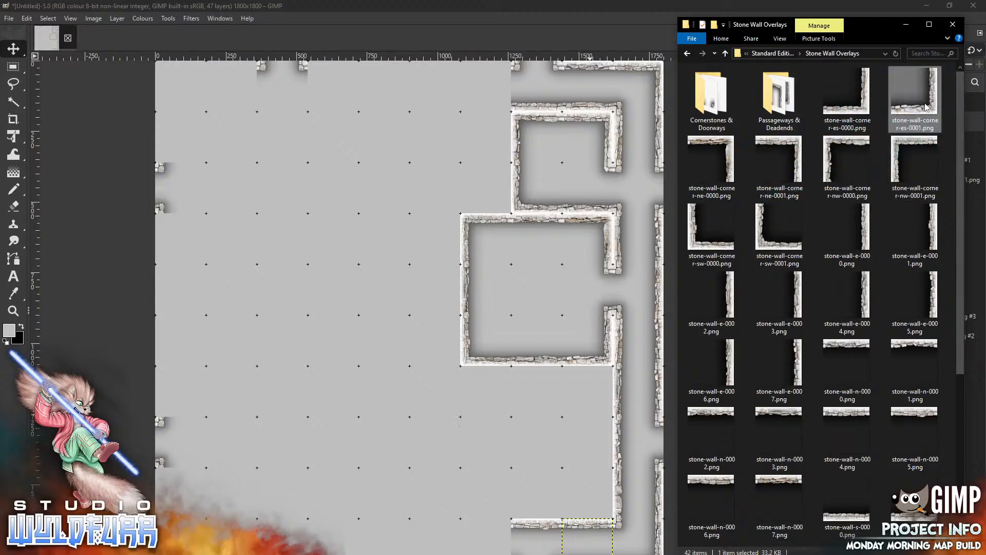
drag(860, 113, 386, 327)
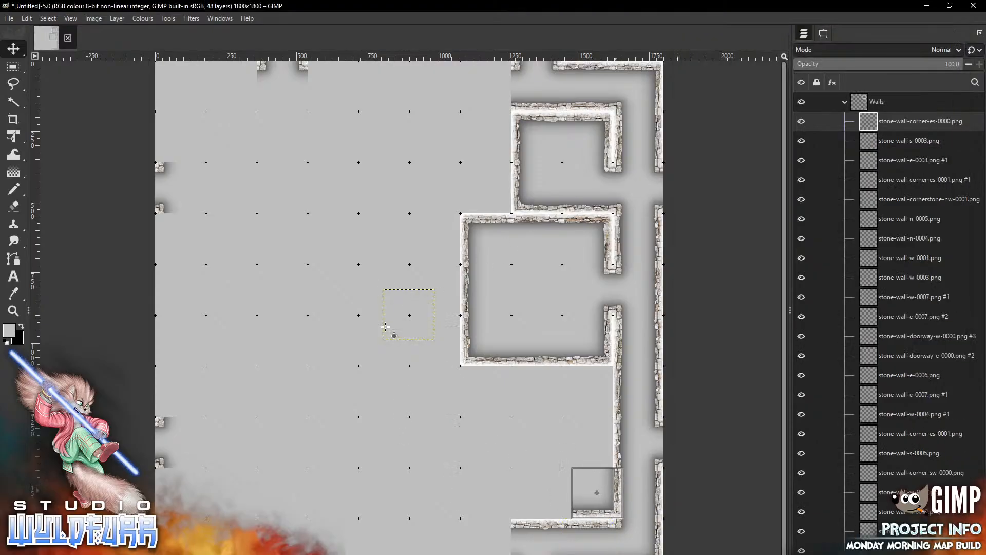
drag(615, 506, 606, 506)
- Add stone-wall-corner-ne-0001 in the ninth column, seventh row and stone-wall-e-0003 in the cell below it for the new room's east side
key(alt+Tab)
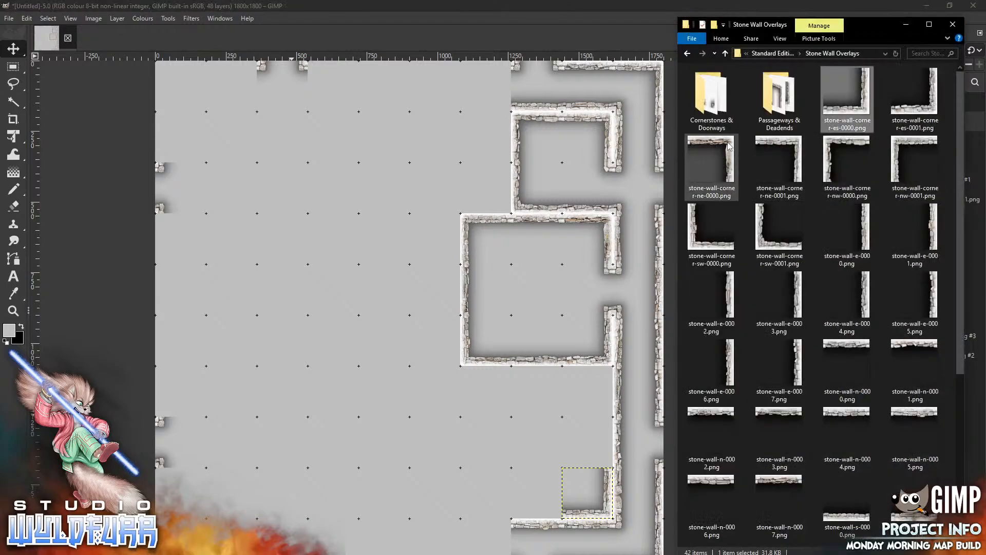
drag(784, 144, 552, 293)
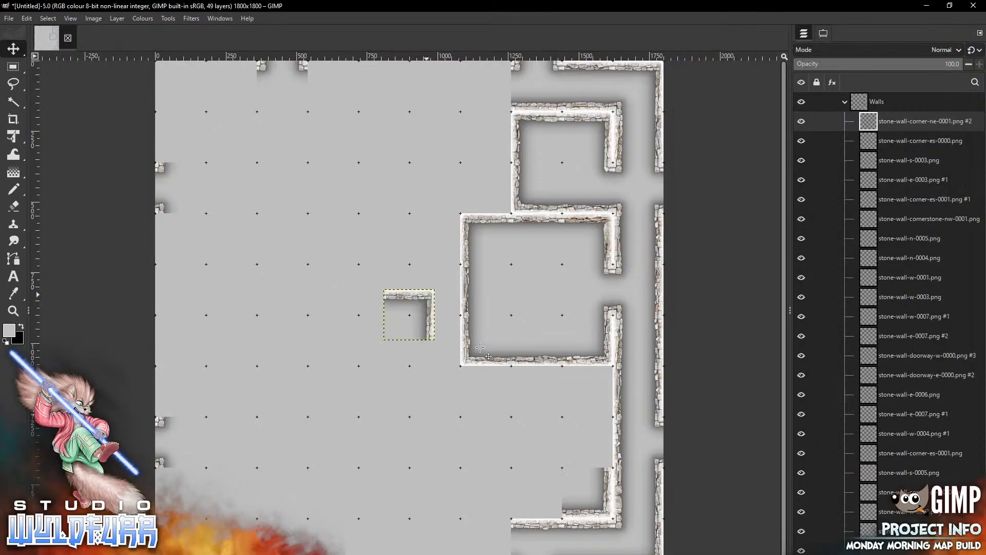
drag(410, 315, 587, 392)
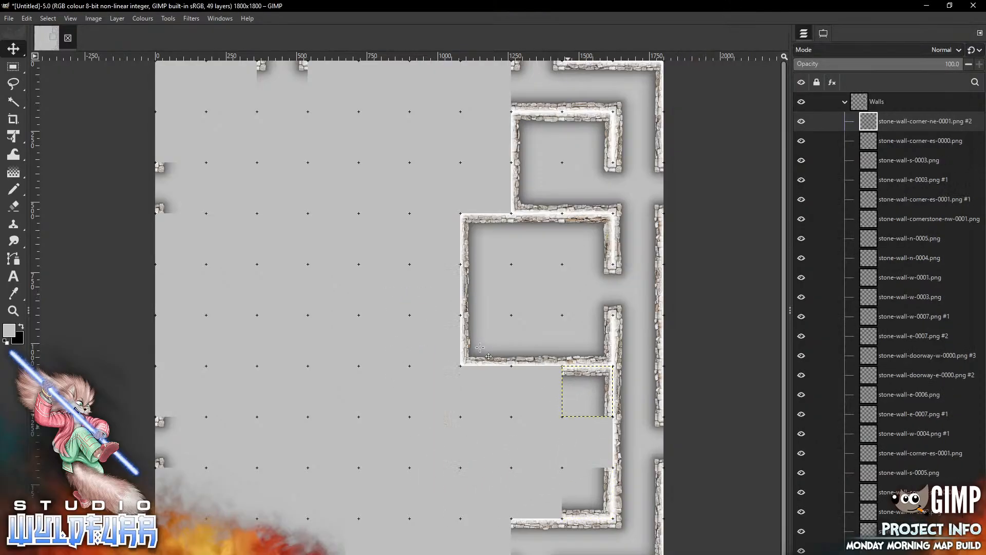
key(alt+Tab)
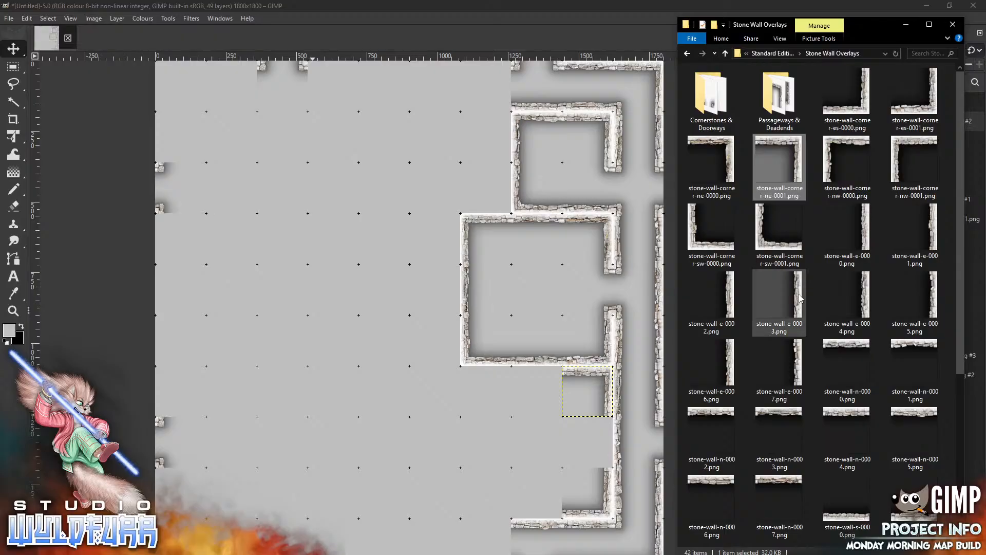
drag(779, 301, 483, 426)
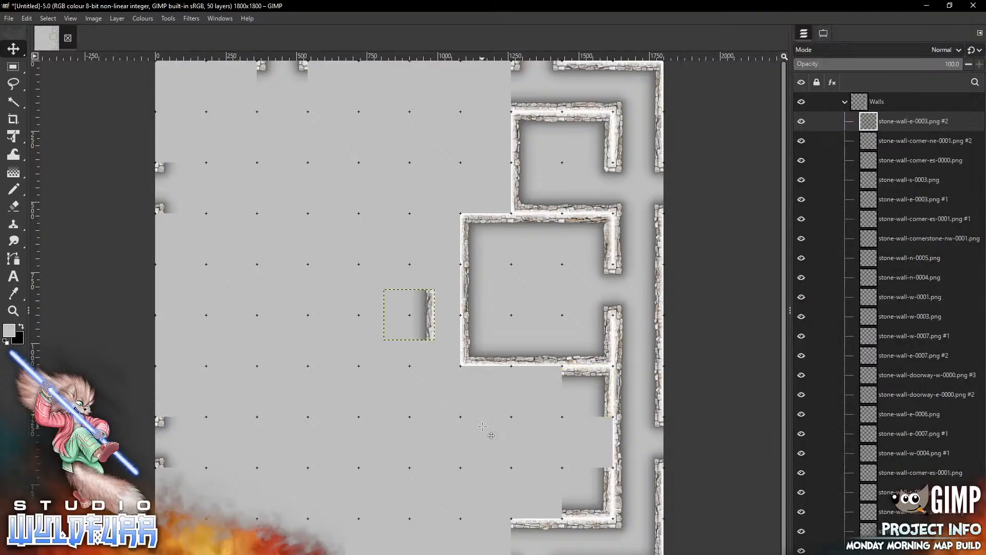
mouse_move(429, 309)
mouse_down()
mouse_move(607, 453)
mouse_move(607, 436)
mouse_up()
- Add stone-wall-corner-nw-0000 and move it into the eighth column, seventh row as the new room's northwest corner
key(alt+Tab)
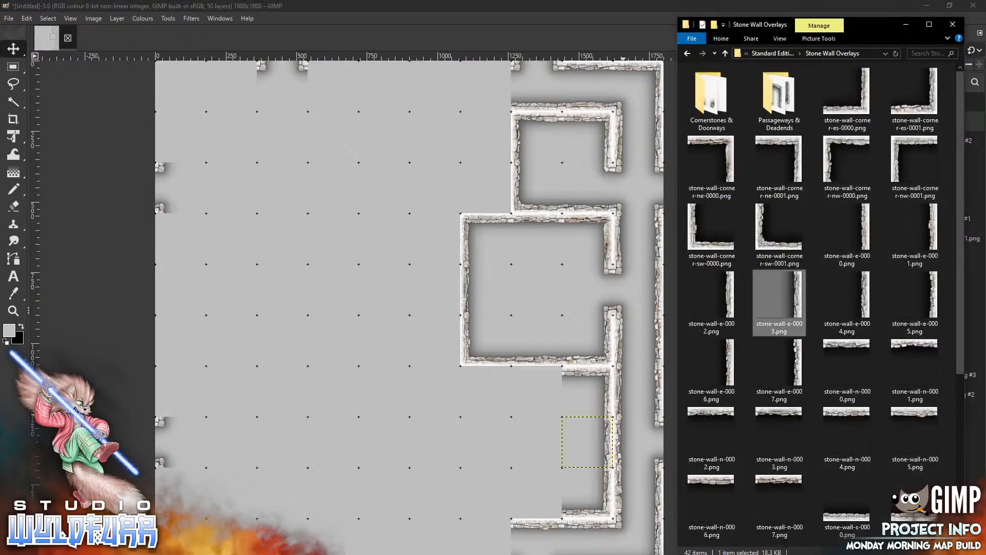
drag(834, 149, 331, 375)
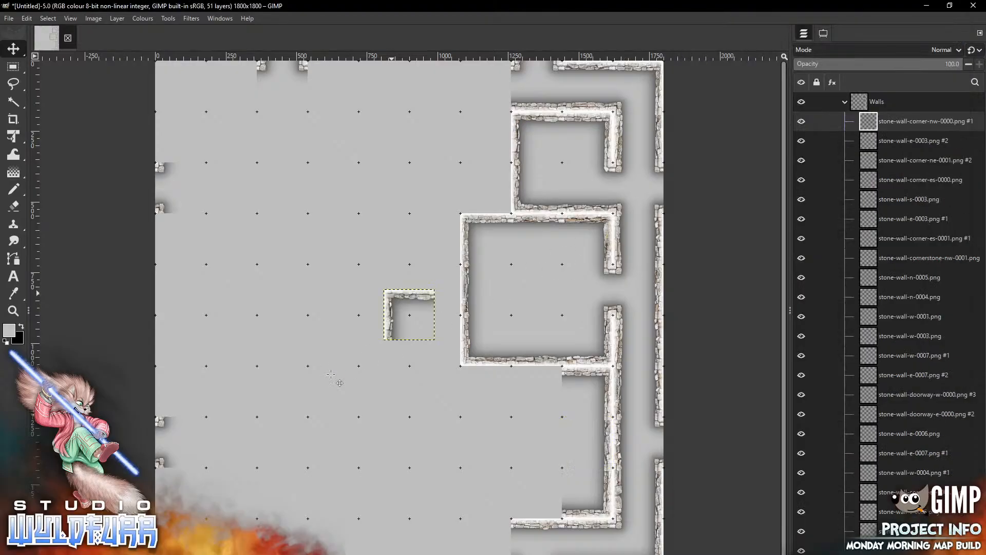
drag(410, 314, 536, 391)
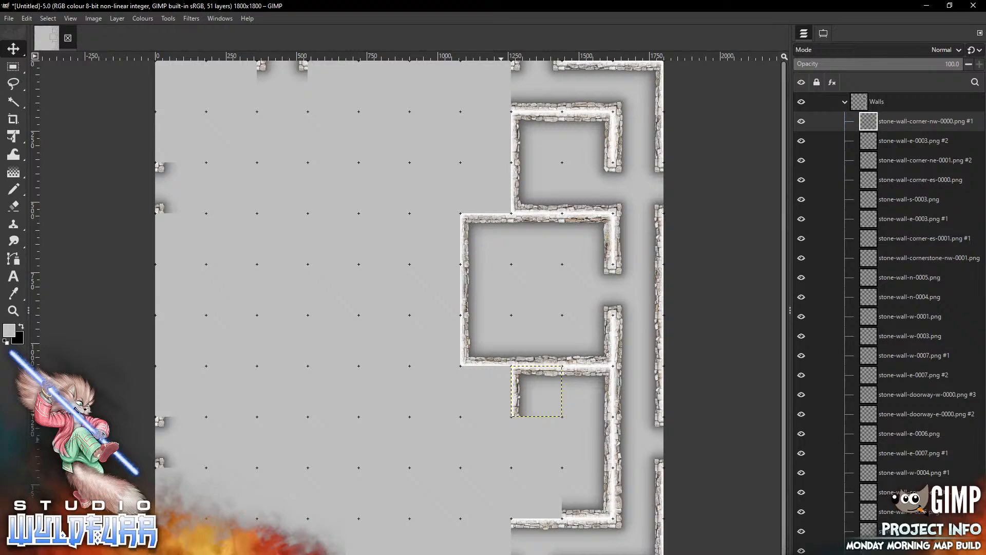
- Add stone-wall-e-0000 and move it into the seventh column, eighth row, just outside the new room's west side
key(alt+Tab)
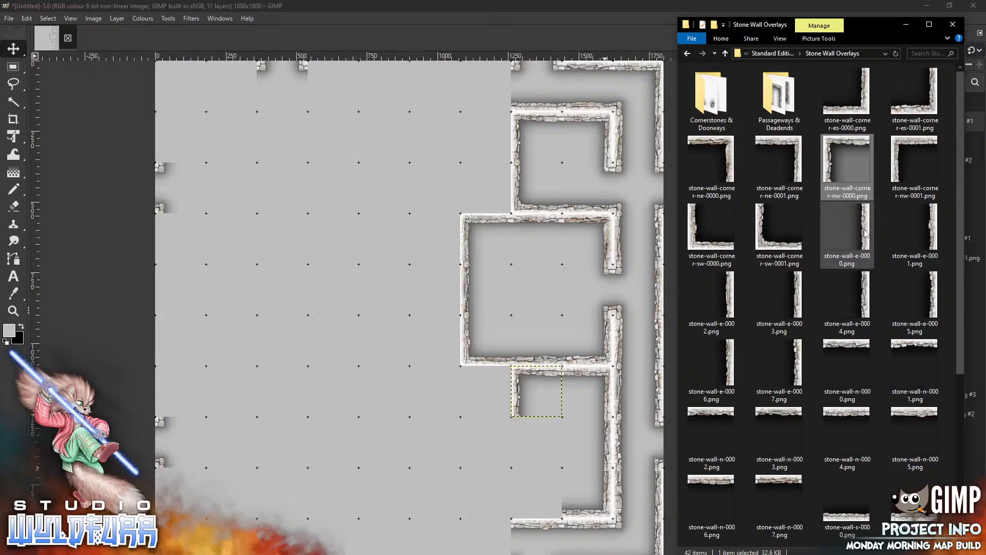
key(Down)
key(alt+Tab)
key(ctrl+v)
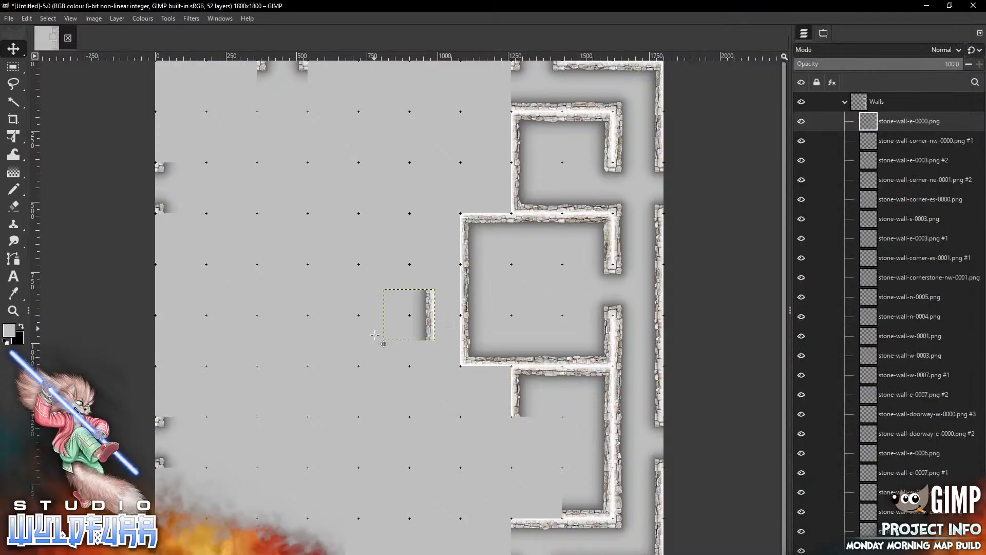
mouse_move(425, 311)
mouse_down()
mouse_move(420, 408)
mouse_move(493, 447)
mouse_move(501, 438)
mouse_up()
- Add stone-wall-w-0002 and move it into the eighth column, eighth row as part of the new room's west wall
key(alt+Tab)
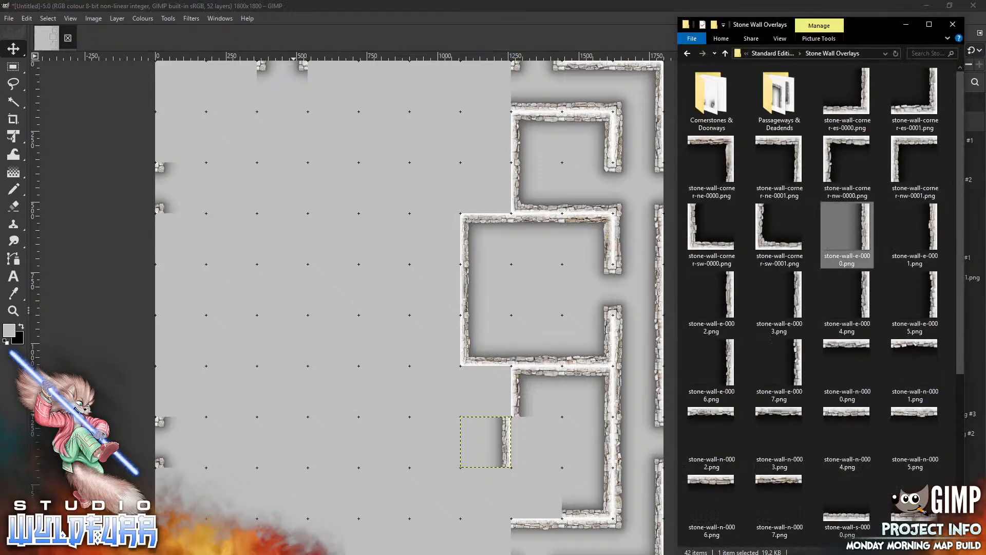
scroll(959, 324, down, 5)
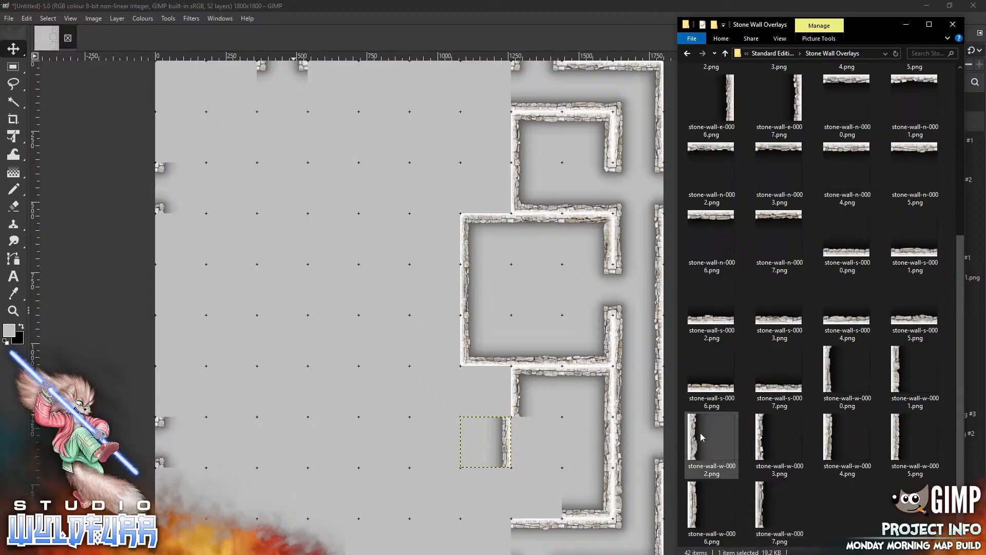
drag(700, 436, 350, 357)
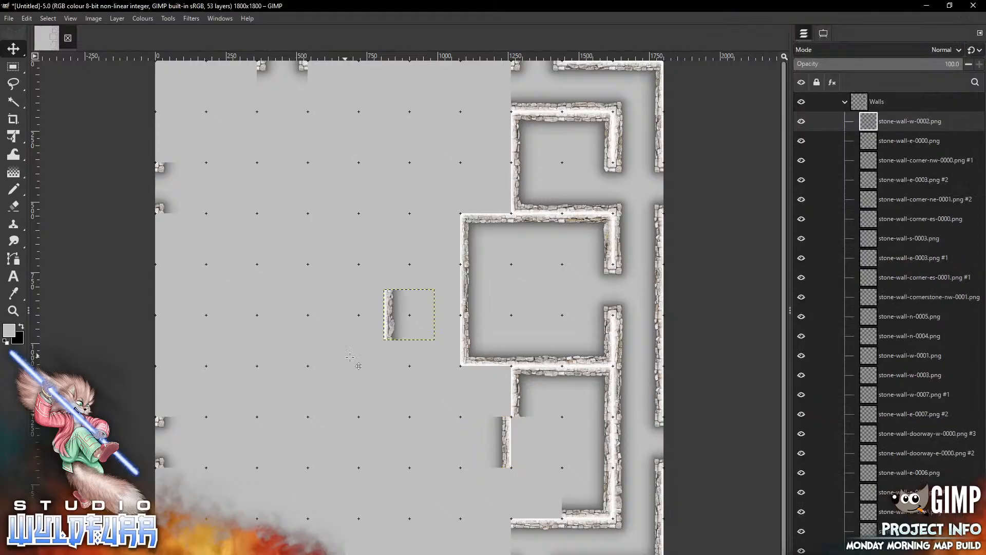
mouse_move(392, 307)
mouse_down()
mouse_move(396, 333)
mouse_move(545, 458)
mouse_move(518, 435)
mouse_up()
- Add stone-wall-corner-ne-0001 and move it into the seventh column, seventh row, just outside the new room's northwest corner
key(alt+Tab)
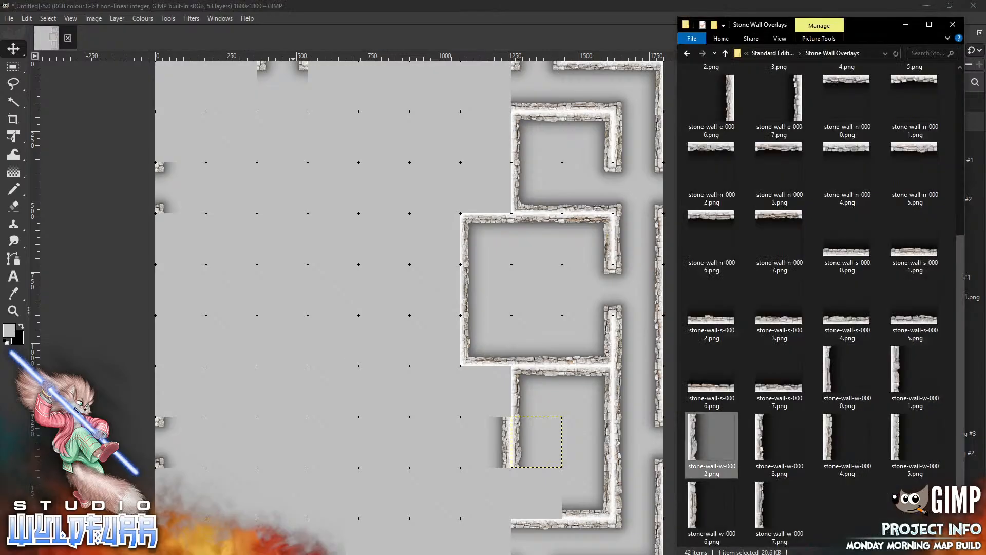
drag(962, 331, 958, 115)
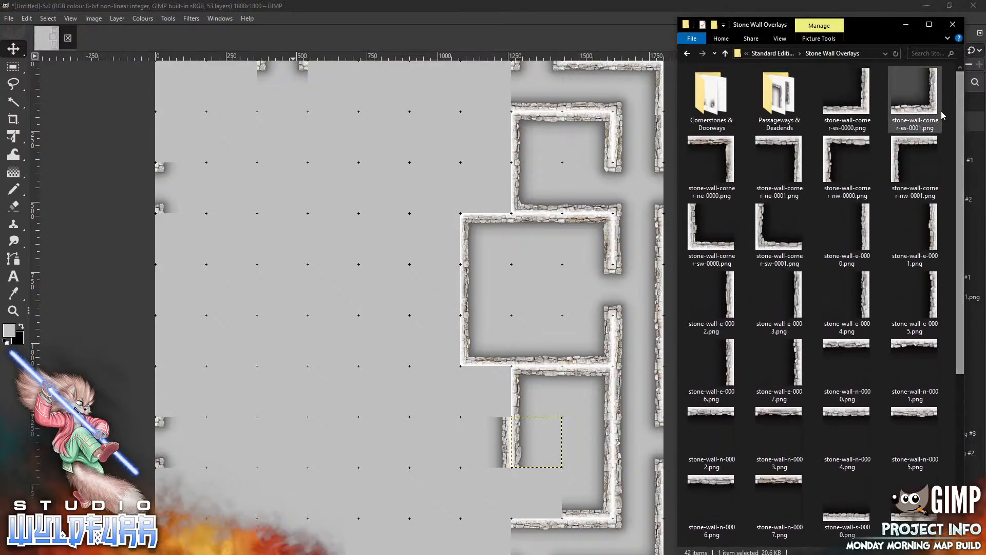
click(783, 154)
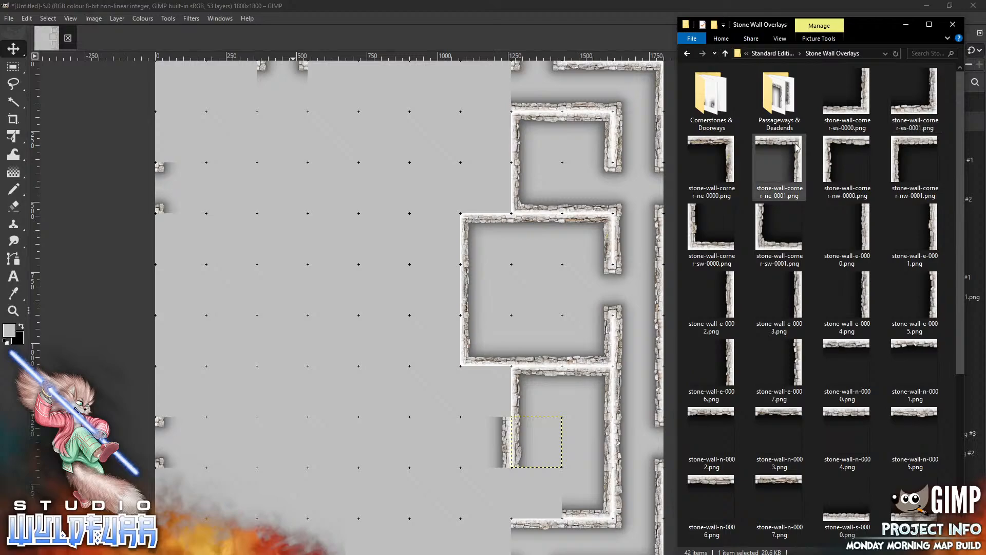
drag(373, 358, 373, 358)
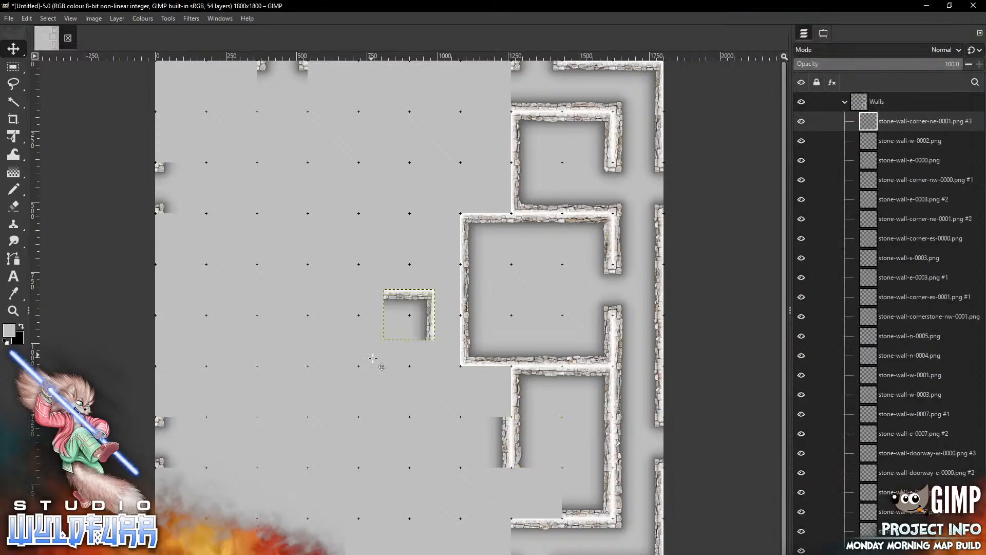
drag(424, 296, 500, 373)
- Cap the dividing wall's south end with stone-wall-cornerstone-ne-0000 in the seventh column, ninth row and stone-wall-cornerstone-nw-0001 in the cell to its east
key(alt+Tab)
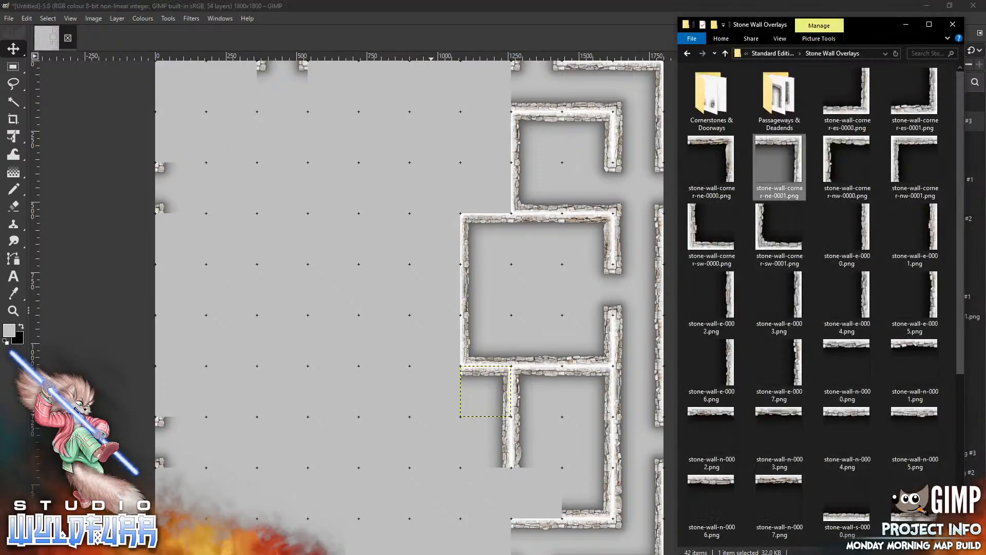
double_click(711, 98)
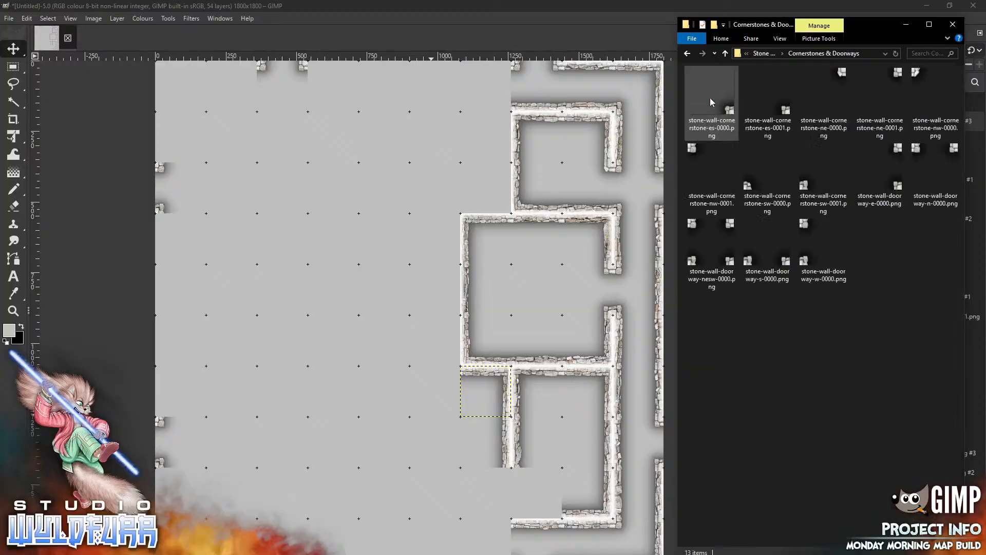
drag(824, 93, 340, 342)
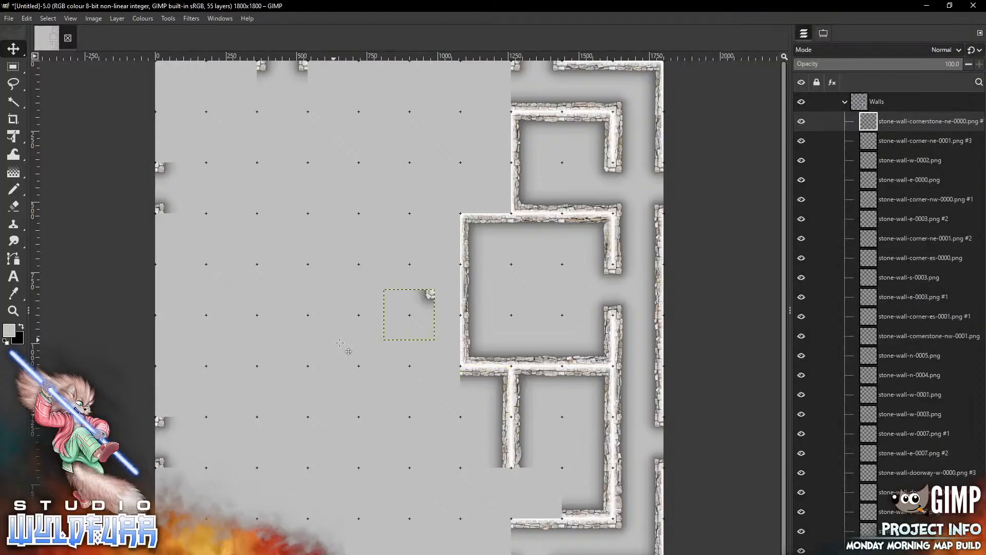
mouse_move(430, 297)
mouse_down()
mouse_move(437, 514)
mouse_move(507, 476)
mouse_up()
key(alt+Tab)
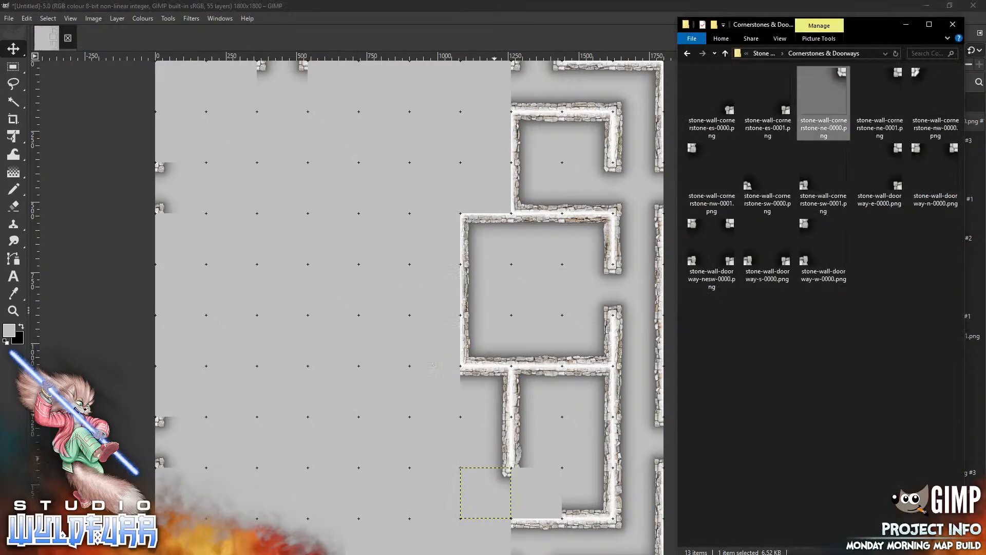
mouse_move(711, 174)
mouse_down()
mouse_move(369, 322)
mouse_move(441, 412)
mouse_move(516, 475)
mouse_up()
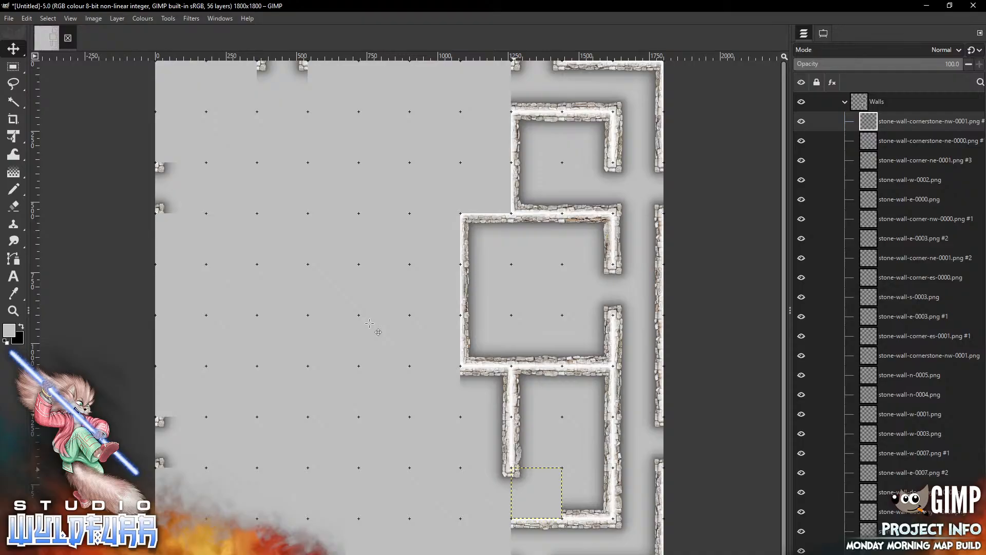
- Extend the south wall westward along the ninth row with stone-wall-s-0004 in the eighth column and stone-wall-s-0005 in the seventh
key(alt+Tab)
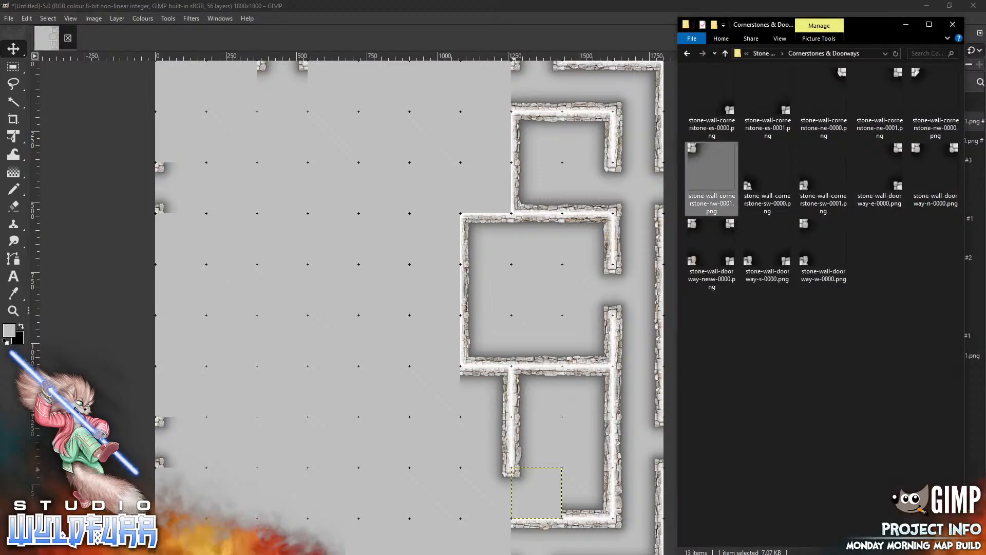
click(763, 54)
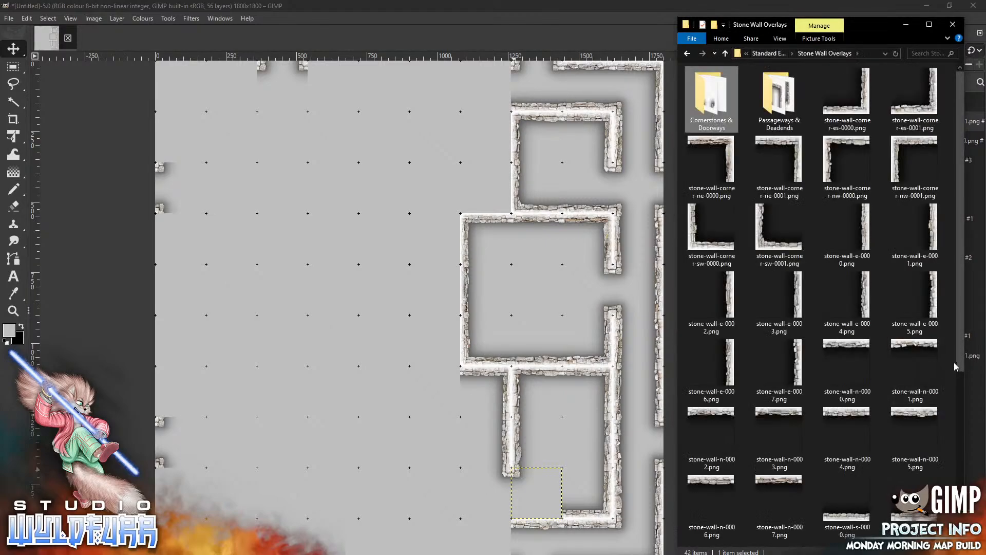
scroll(954, 362, down, 3)
scroll(954, 362, down, 1)
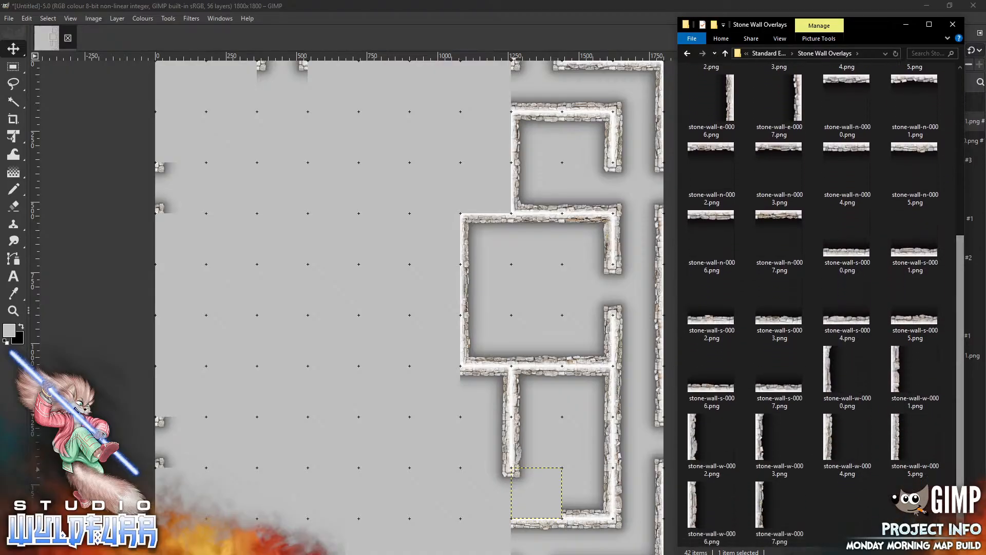
click(846, 303)
drag(846, 303, 325, 340)
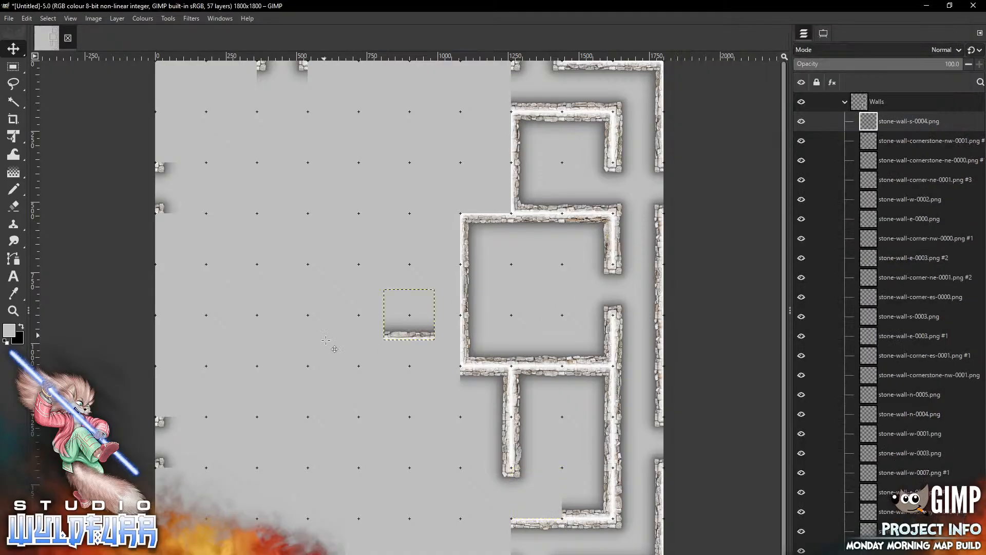
mouse_move(405, 335)
mouse_down()
mouse_move(437, 328)
mouse_move(543, 496)
mouse_move(532, 512)
mouse_move(536, 493)
mouse_up()
key(alt+Tab)
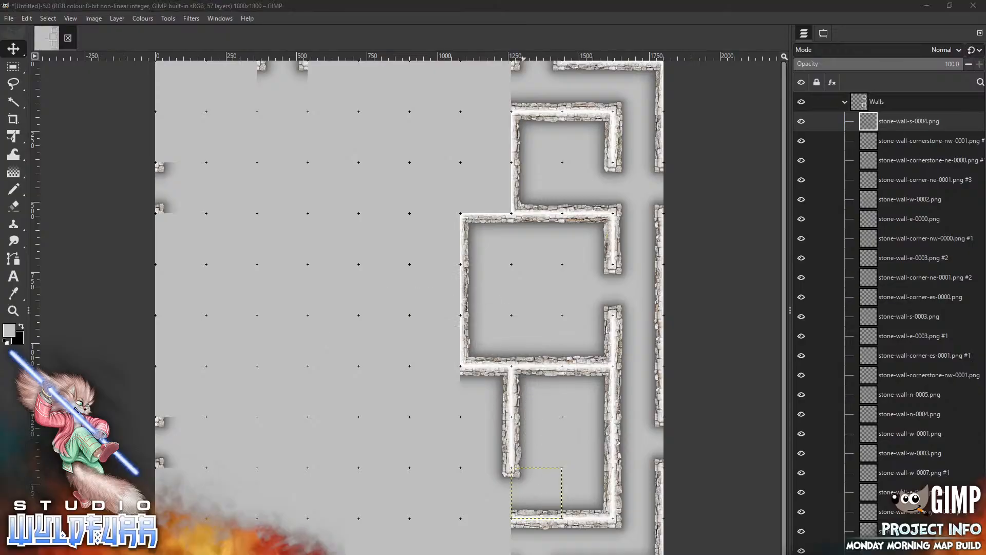
mouse_move(912, 322)
mouse_down()
mouse_move(378, 341)
mouse_move(362, 333)
mouse_move(461, 493)
mouse_move(495, 512)
mouse_up()
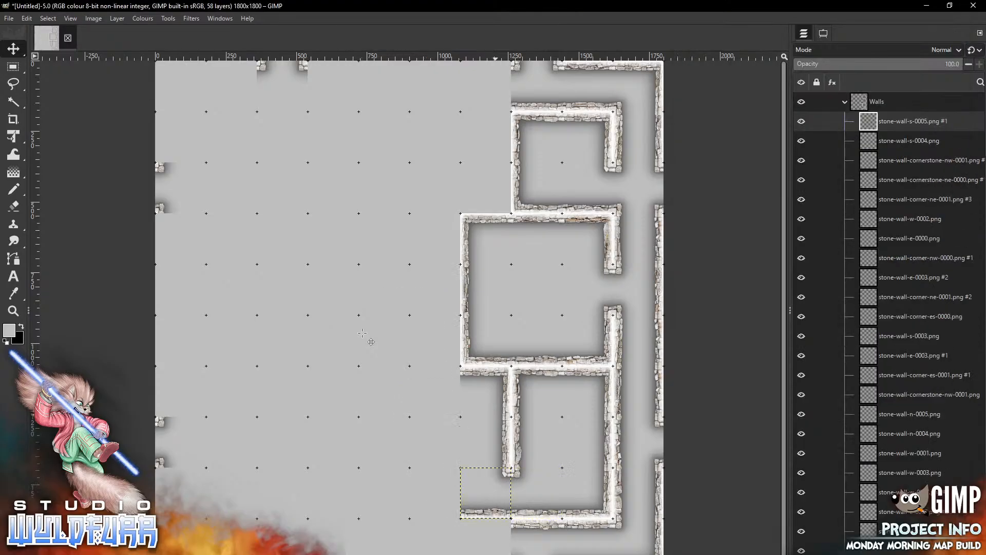
- Add stone-wall-n-0007 in the seventh column, tenth row and stone-wall-n-0002 in the sixth column, seventh row
key(alt+Tab)
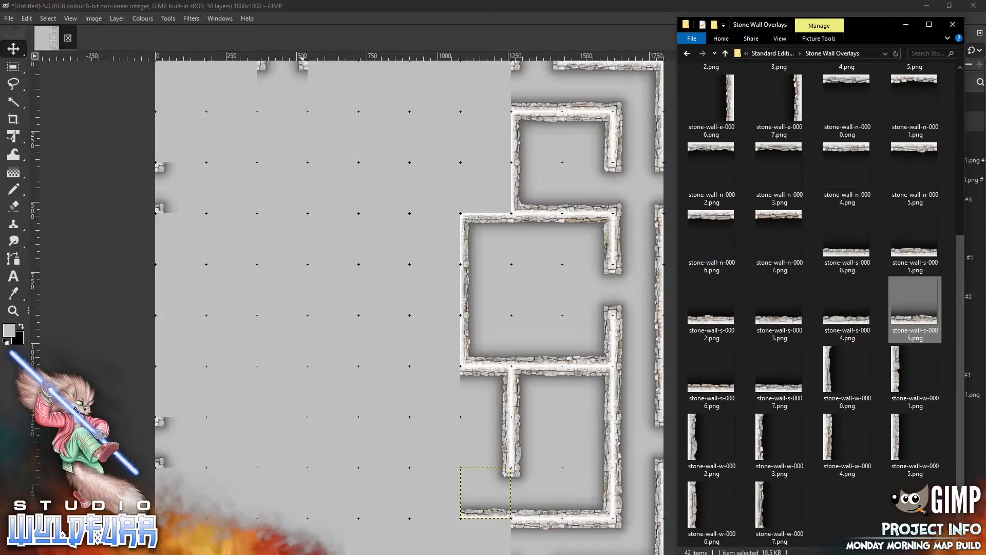
drag(779, 239, 359, 373)
mouse_move(418, 296)
mouse_down()
mouse_move(418, 322)
mouse_move(494, 524)
mouse_up()
key(alt+Tab)
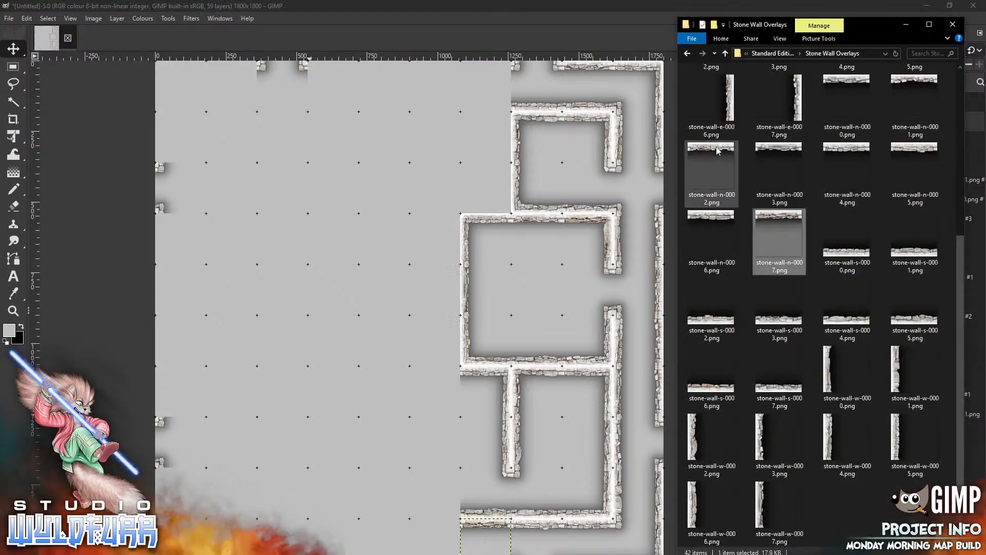
drag(716, 148, 402, 392)
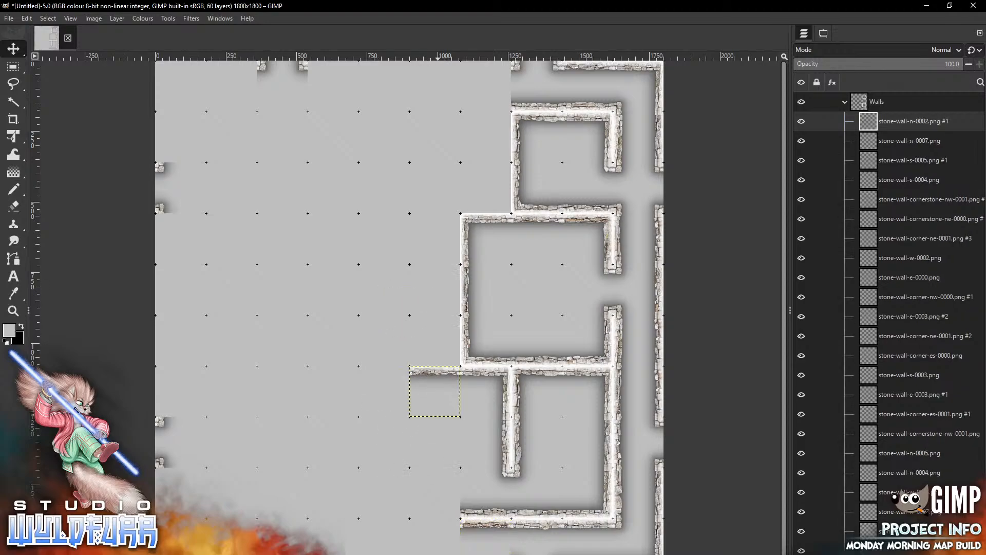
- Form the room's west corners in the fifth column with stone-wall-corner-nw-0001 in the seventh row and stone-wall-corner-sw-0001 in the ninth
key(alt+Tab)
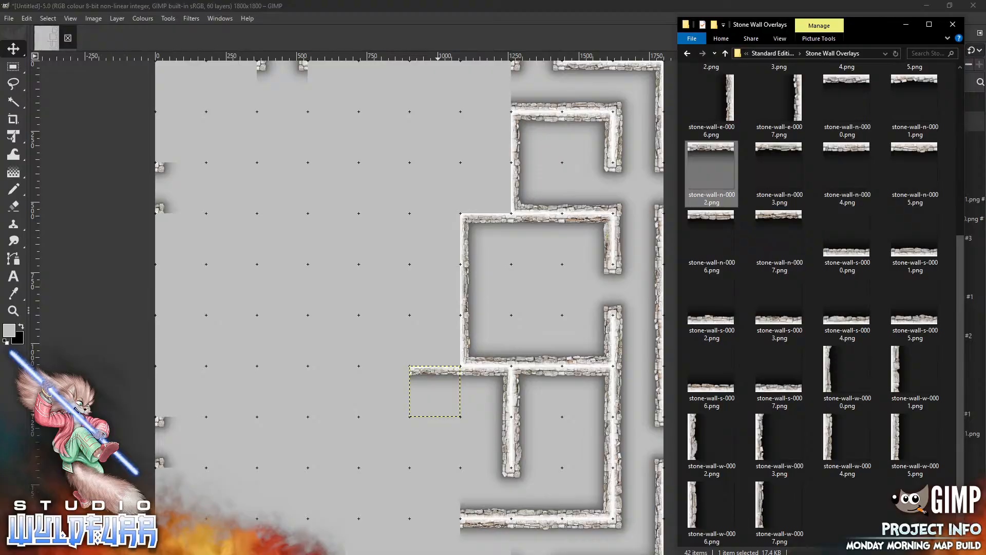
scroll(956, 333, up, 5)
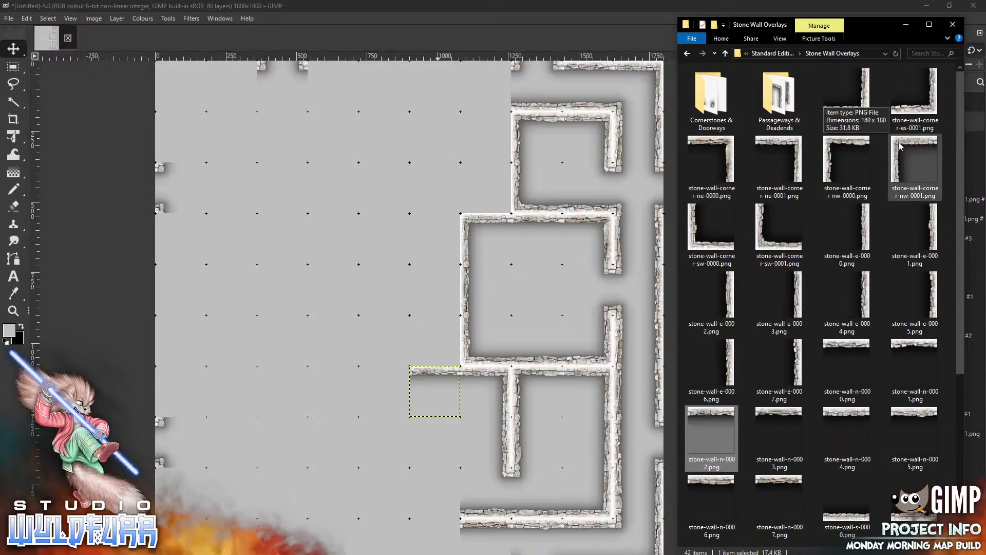
drag(899, 145, 378, 251)
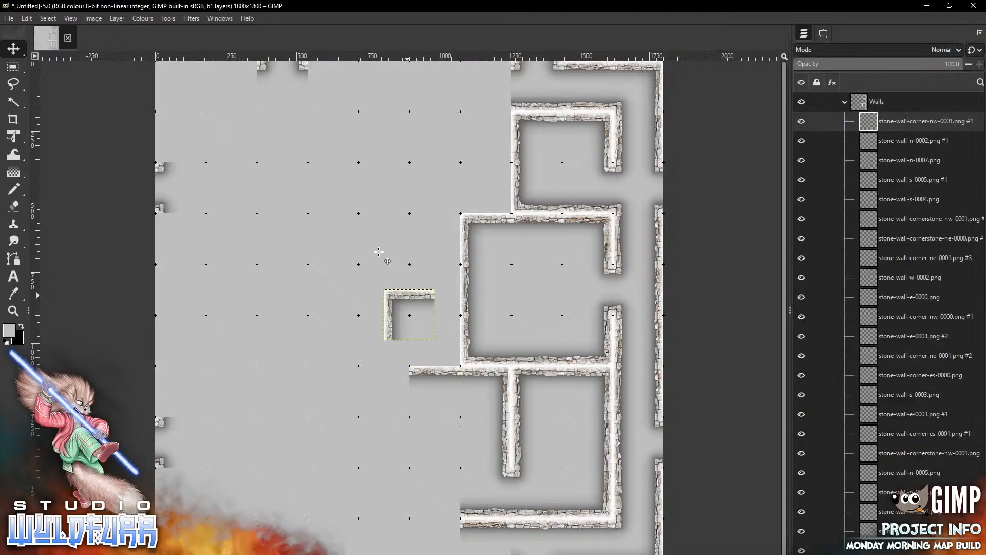
mouse_move(407, 295)
mouse_down()
mouse_move(392, 376)
mouse_move(378, 373)
mouse_up()
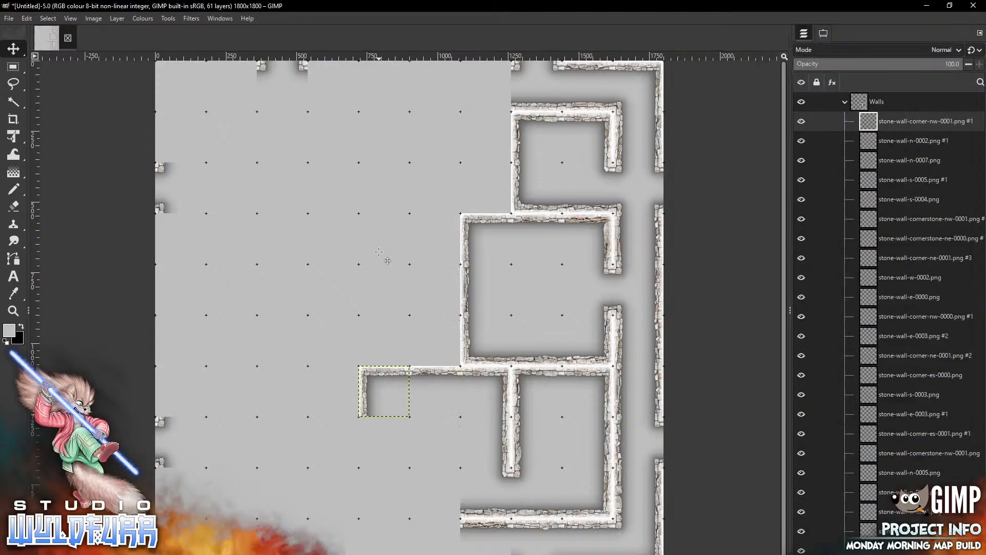
key(alt+Tab)
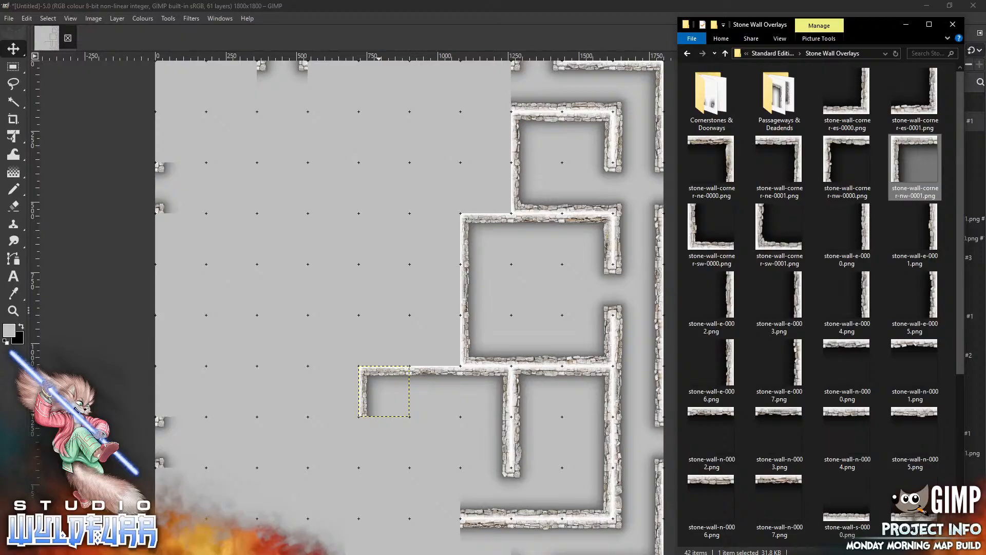
mouse_move(774, 247)
mouse_down()
mouse_move(352, 304)
mouse_move(406, 346)
mouse_move(410, 505)
mouse_move(371, 507)
mouse_move(371, 498)
mouse_up()
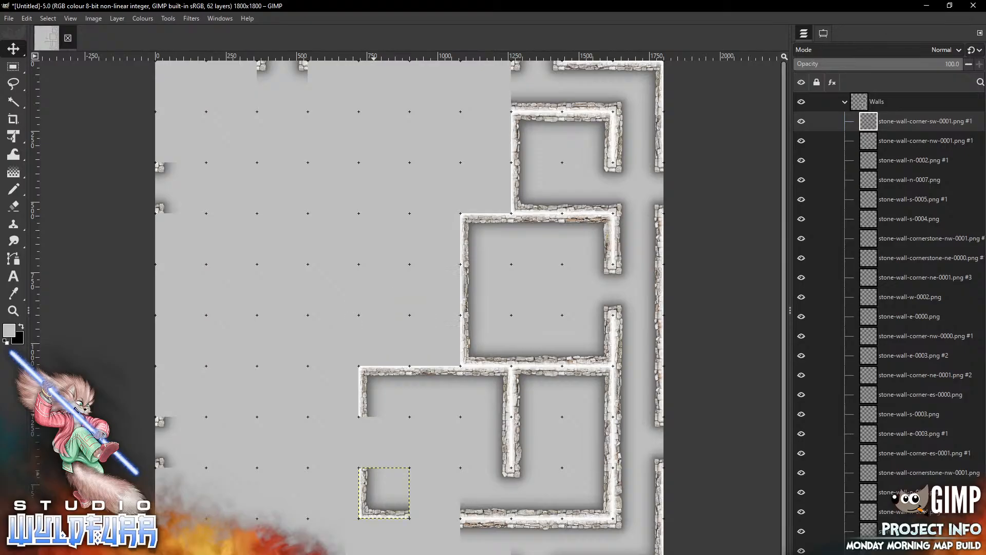
- Add stone-wall-w-0000 and move it into the fifth column, eighth row to close the room's west wall
key(alt+Tab)
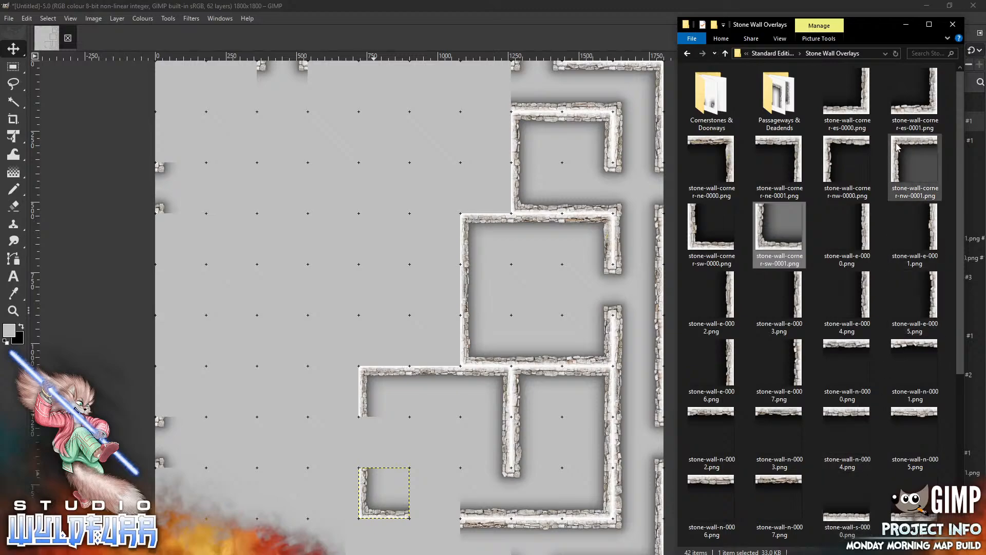
scroll(958, 256, down, 5)
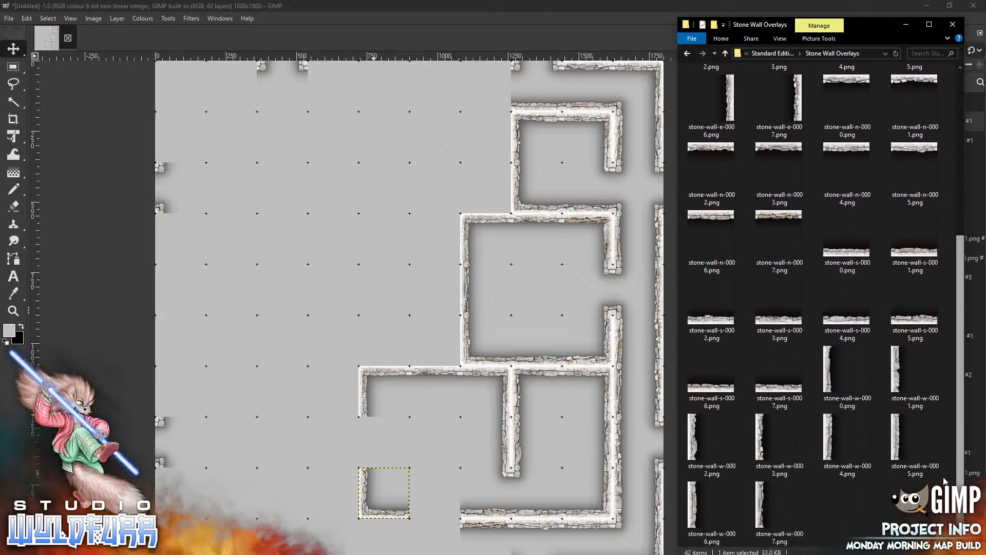
drag(835, 372, 390, 427)
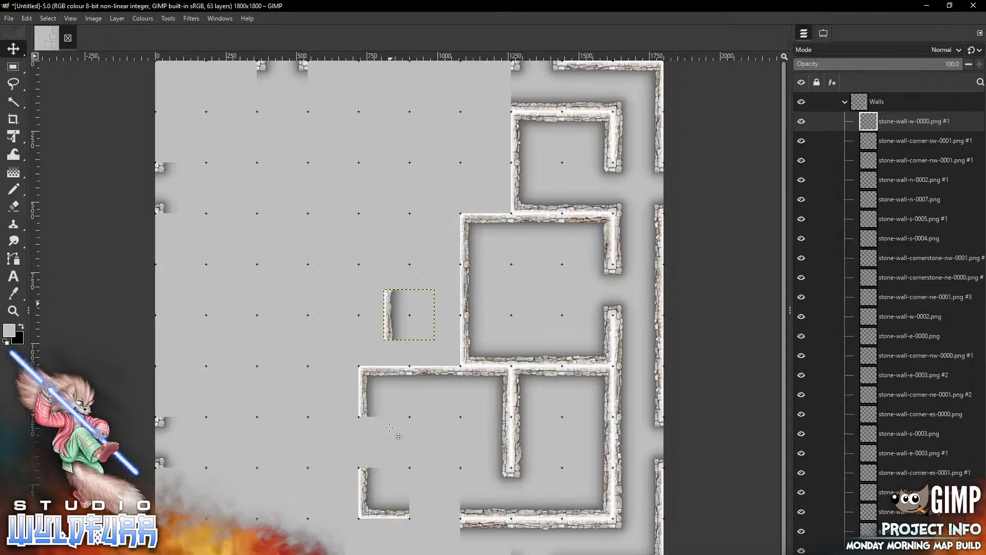
drag(390, 308, 371, 426)
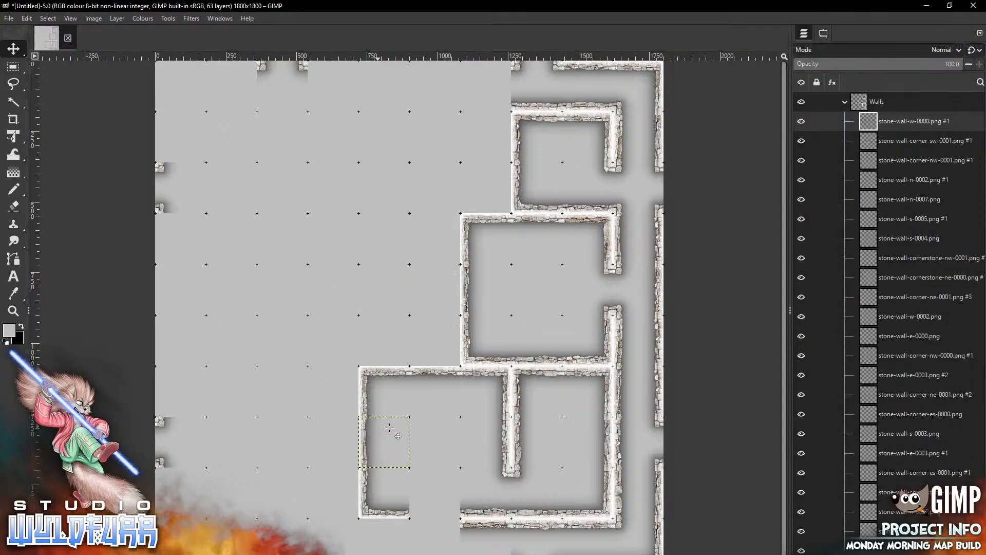
- Form the room's south doorway in the sixth column with stone-wall-doorway-s-0000 in the ninth row and stone-wall-doorway-n-0000 in the tenth
key(alt+Tab)
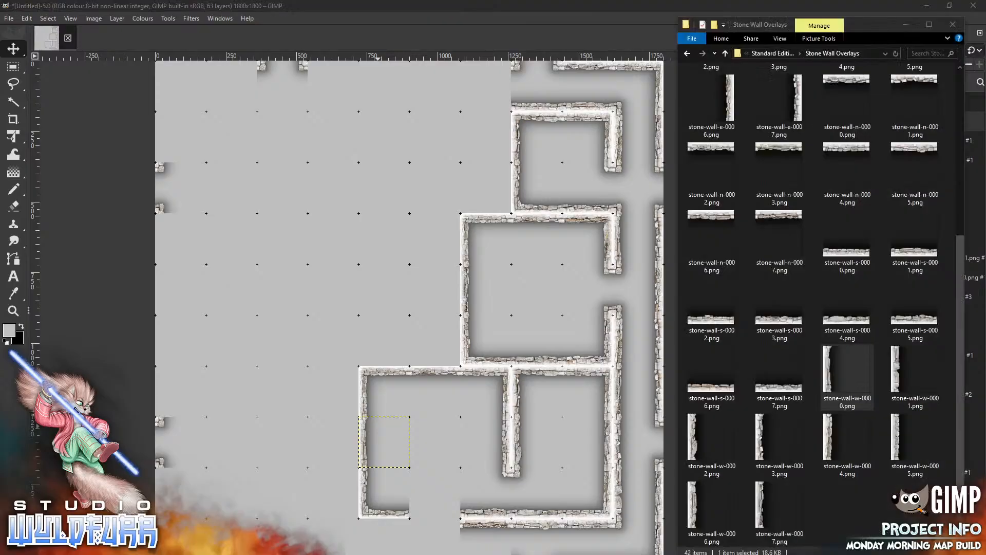
scroll(950, 82, up, 5)
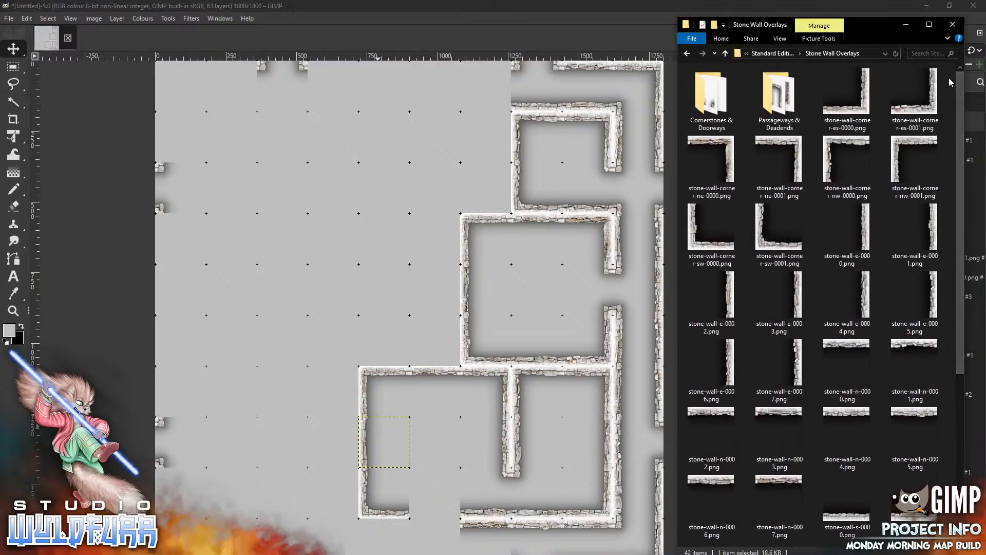
double_click(711, 95)
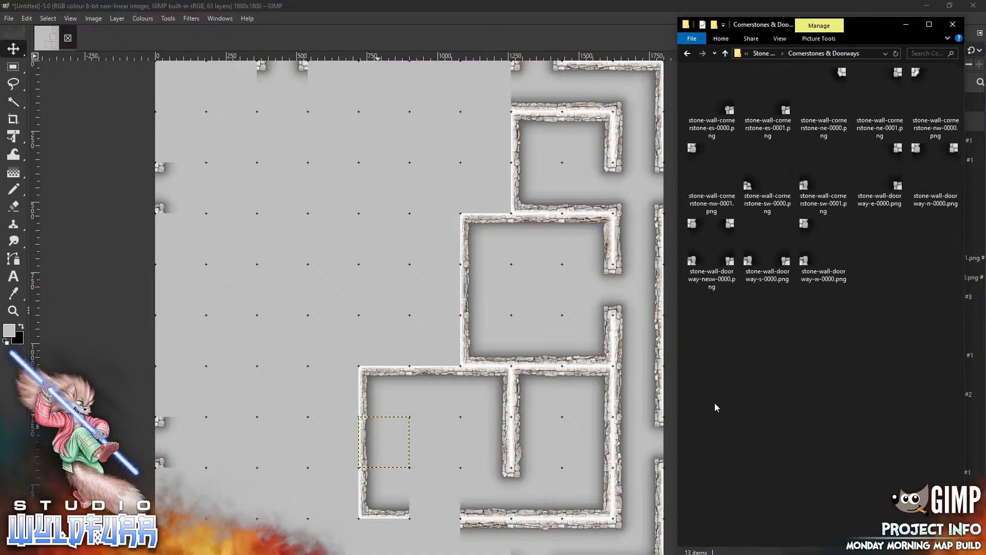
drag(768, 246, 351, 270)
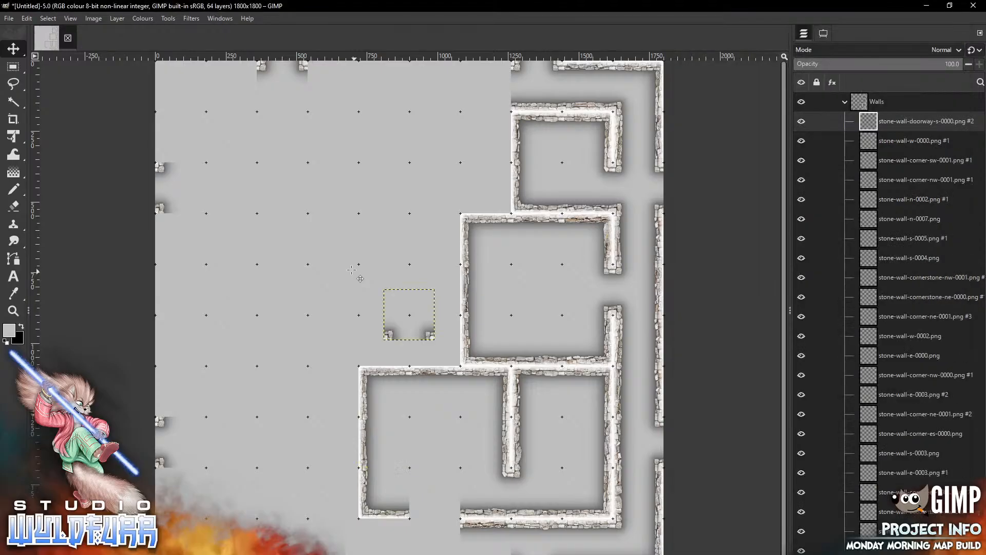
mouse_move(429, 333)
mouse_down()
mouse_move(469, 506)
mouse_move(457, 512)
mouse_up()
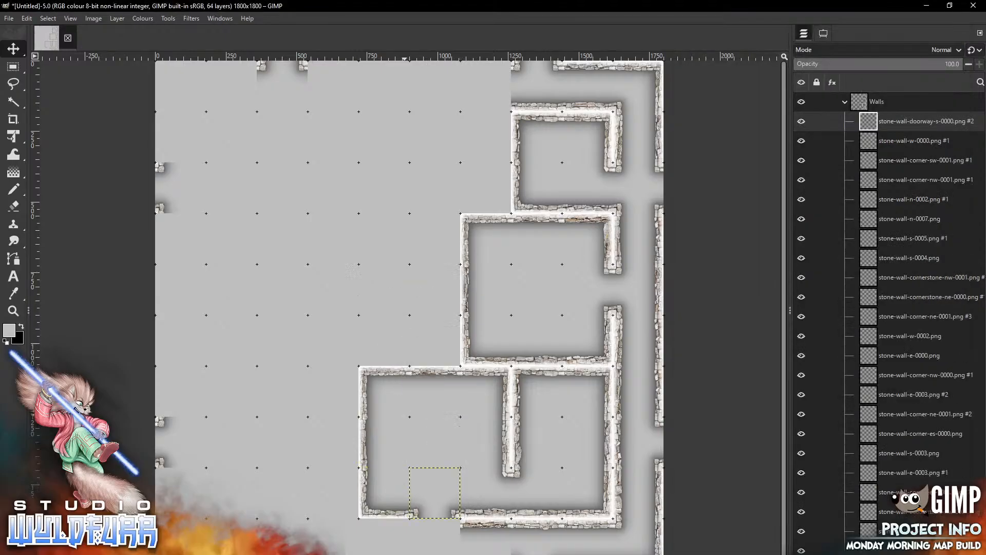
key(alt+Tab)
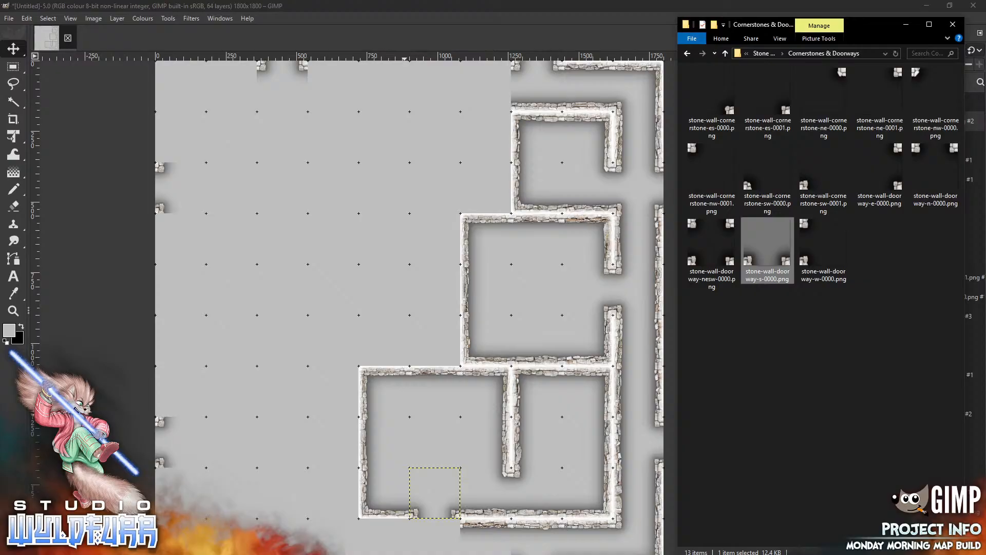
drag(916, 154, 353, 258)
drag(430, 294, 455, 524)
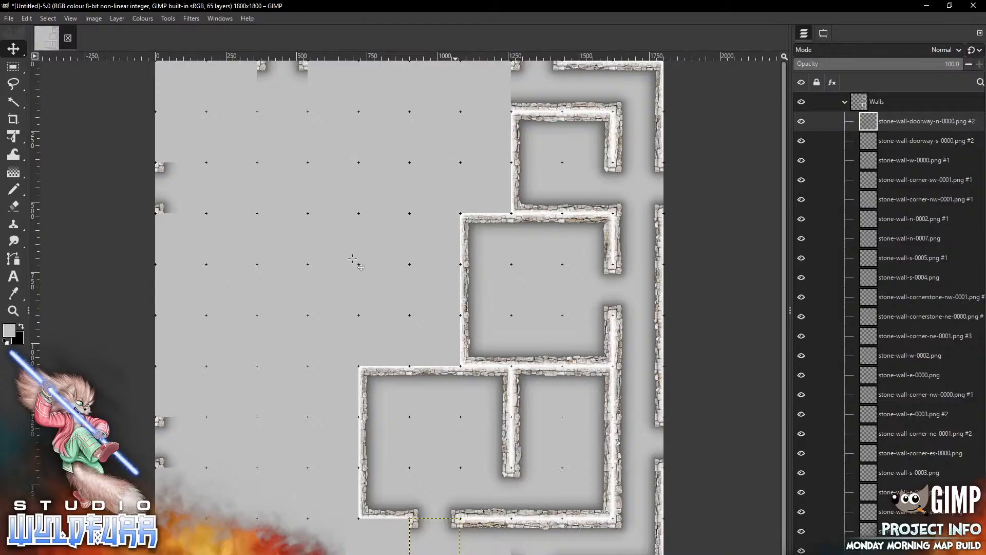
- Run the bottom wall westward along the tenth row with stone-wall-s-0005 in the seventh column and stone-wall-s-0003 in the sixth
key(alt+Tab)
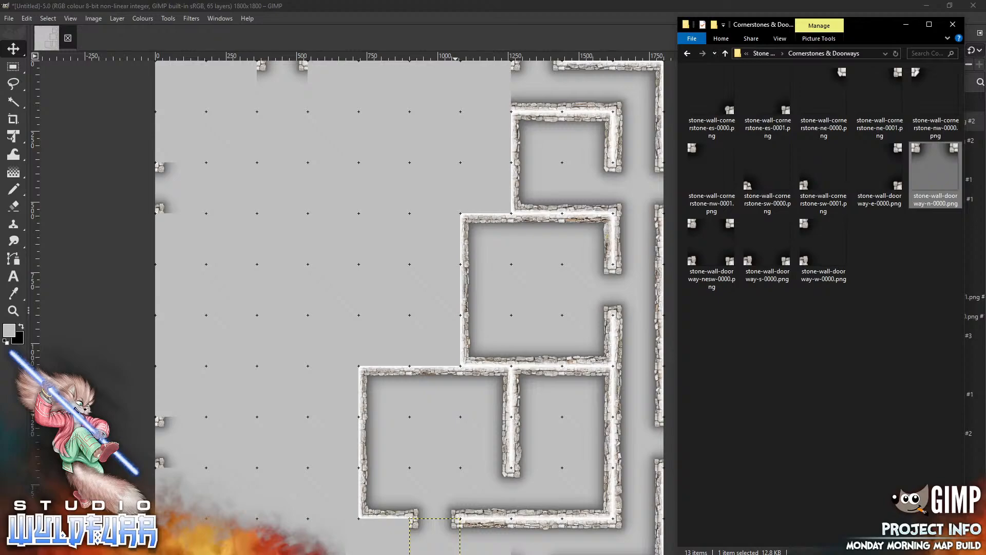
click(762, 54)
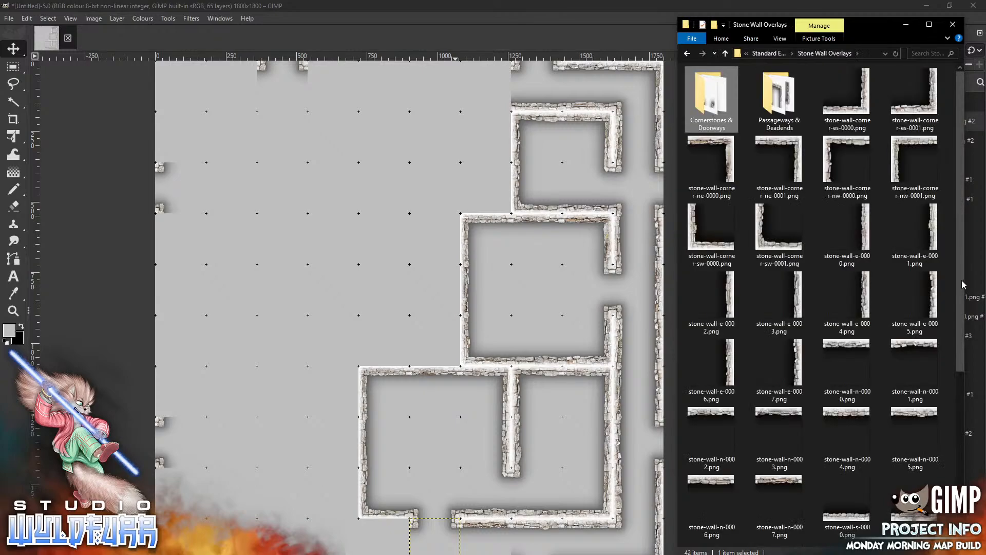
scroll(821, 303, down, 5)
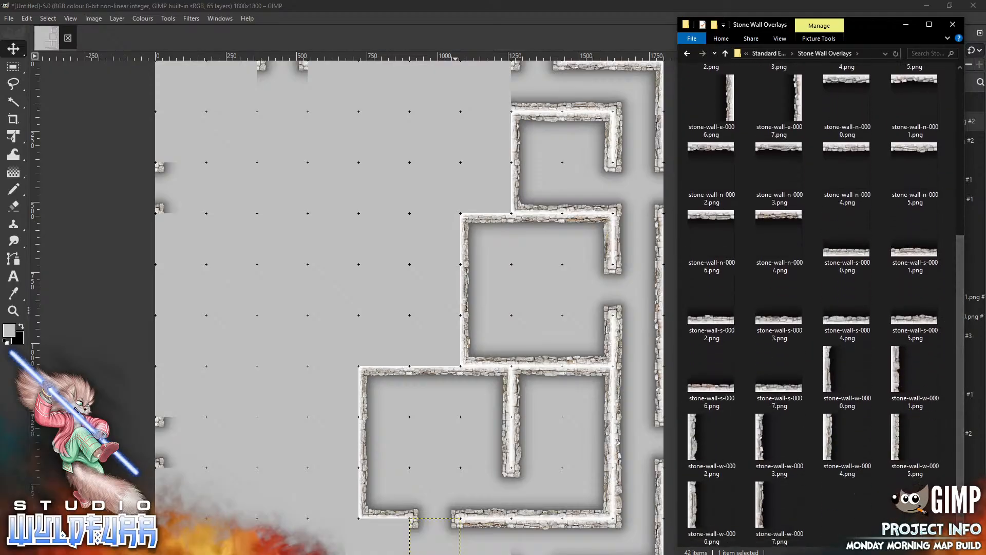
drag(895, 324, 334, 319)
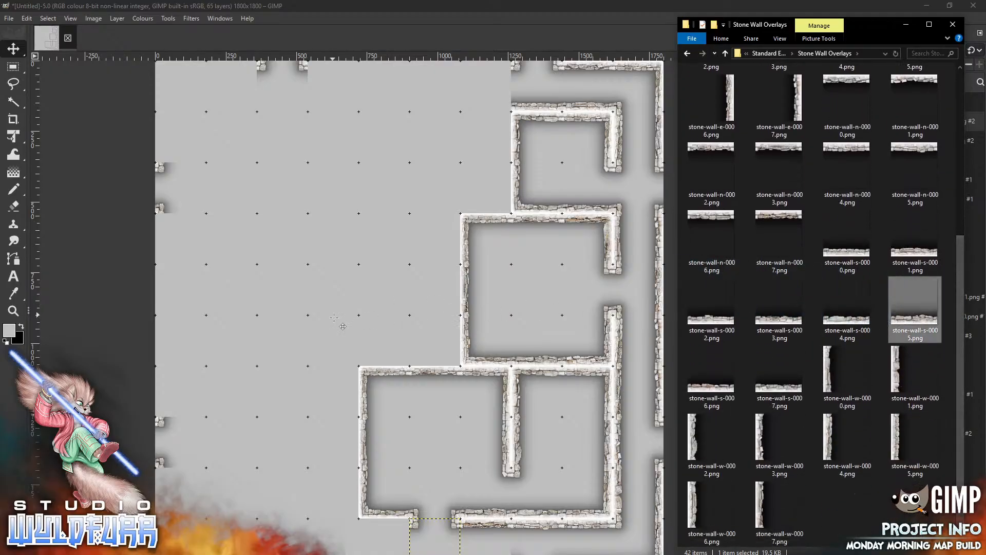
mouse_move(415, 333)
mouse_down()
mouse_move(449, 477)
mouse_move(491, 554)
mouse_up()
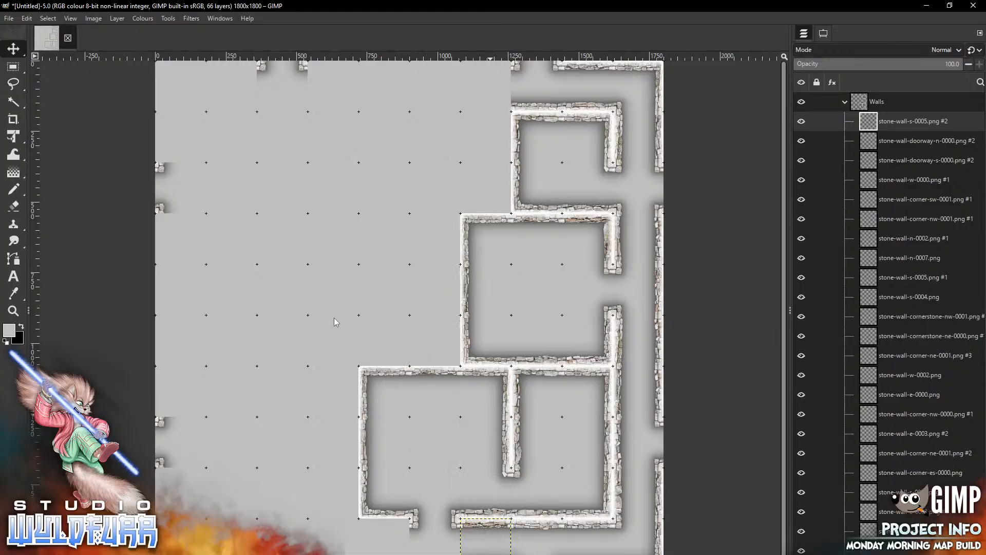
key(alt+Tab)
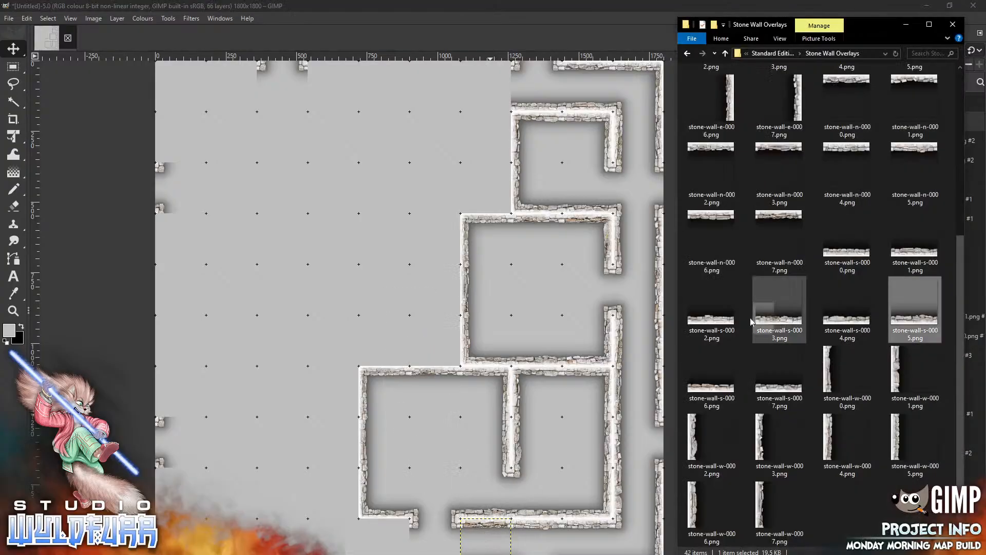
drag(776, 322, 358, 306)
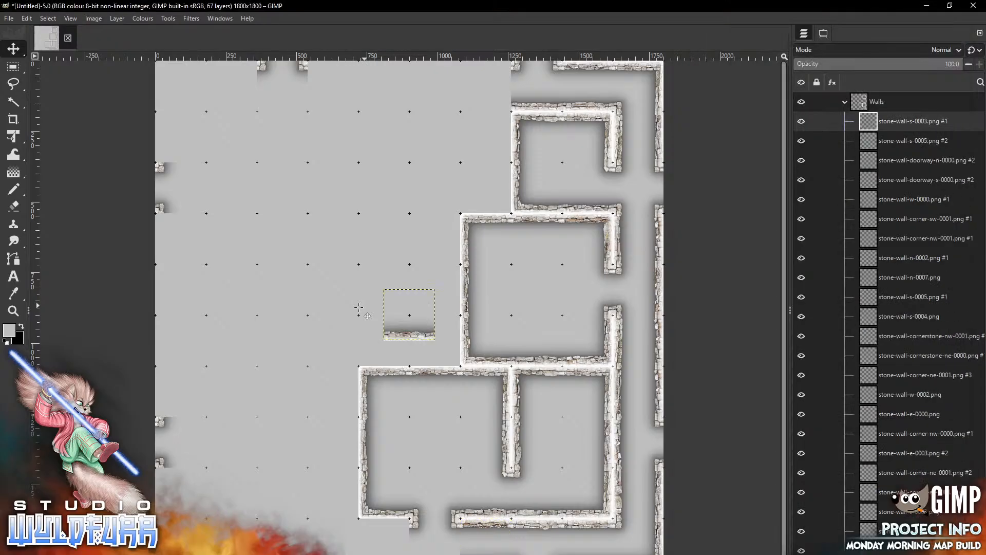
mouse_move(421, 335)
mouse_down()
mouse_move(422, 479)
mouse_move(451, 553)
mouse_up()
- Continue the bottom wall along the tenth row with stone-wall-s-0002 in the fifth column and stone-wall-s-0001 in the fourth
key(alt+Tab)
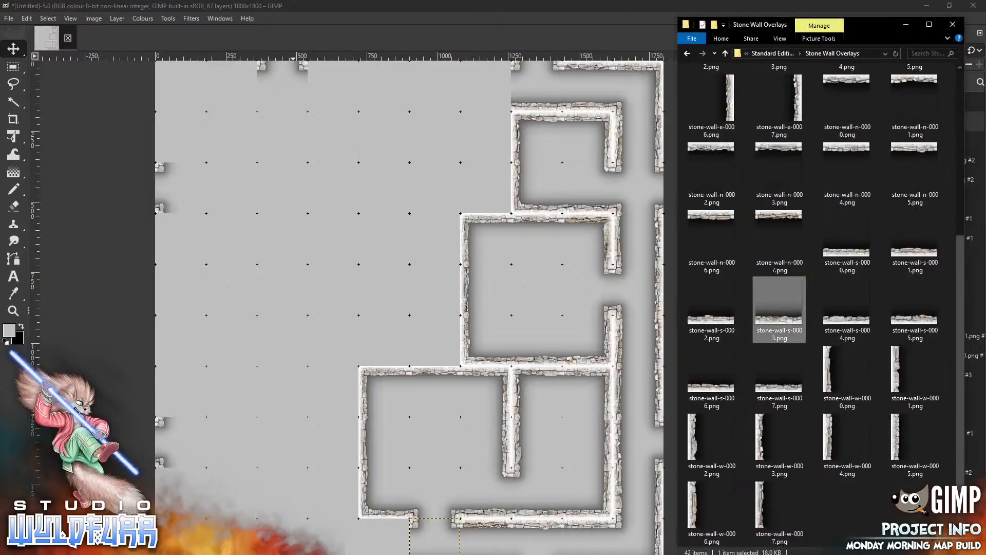
drag(711, 309, 355, 307)
drag(413, 331, 388, 554)
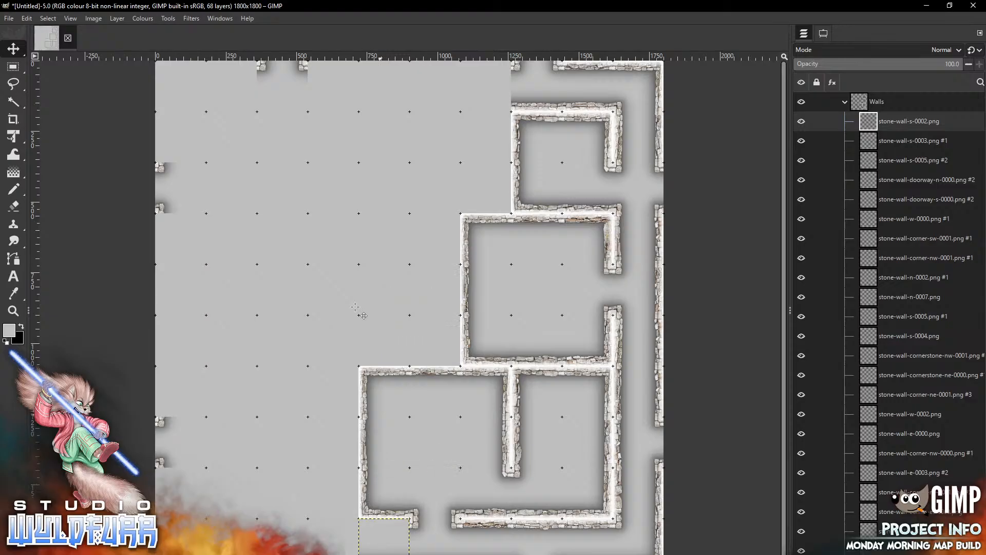
click(275, 554)
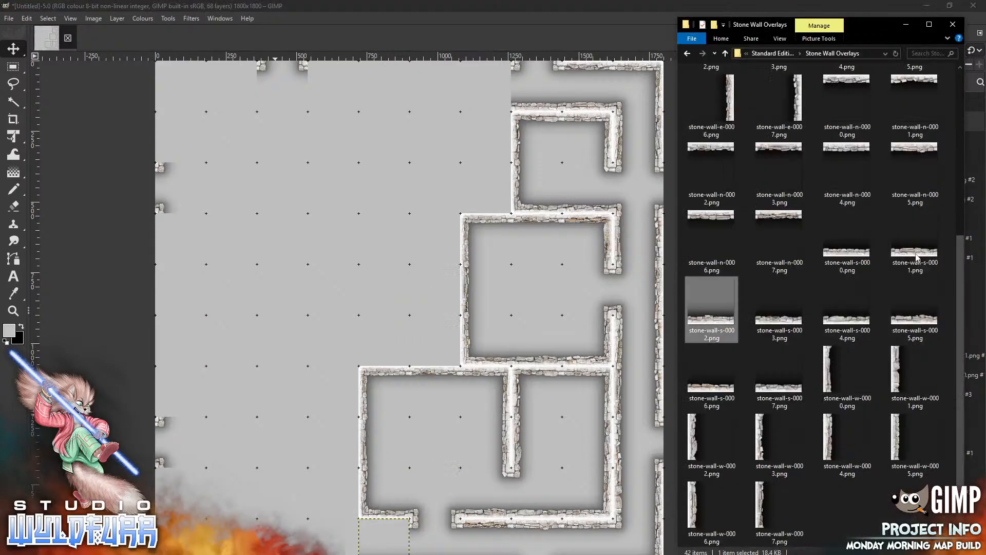
drag(914, 241, 351, 276)
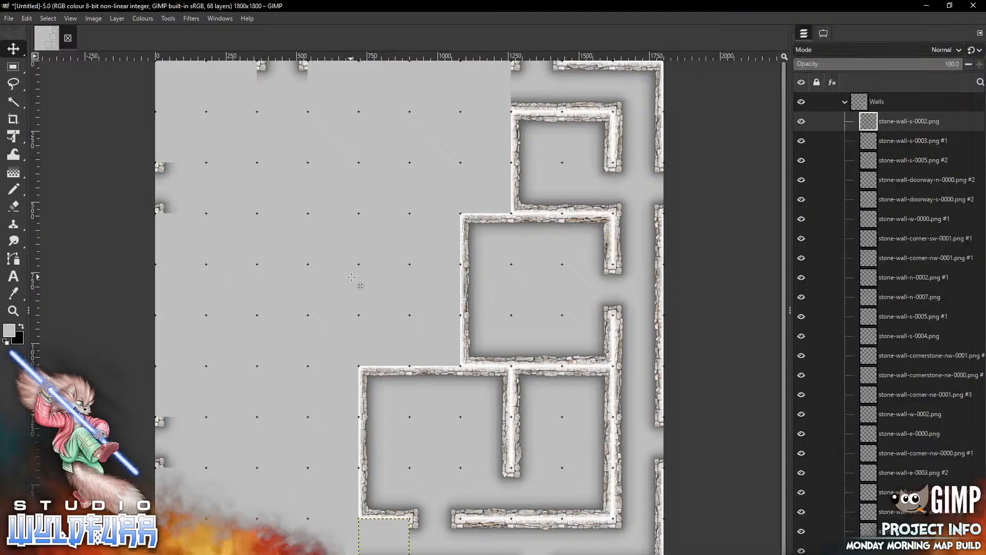
drag(412, 335, 336, 554)
- Add the corridor's north wall along the tenth row with stone-wall-n-0002 in the fifth column and stone-wall-n-0003 in the fourth
key(alt+Tab)
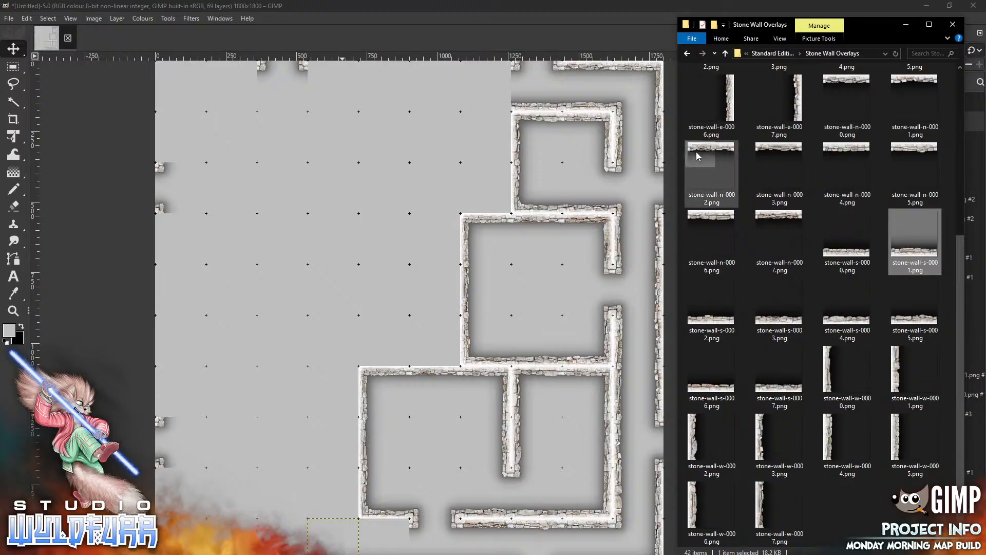
drag(712, 169, 397, 293)
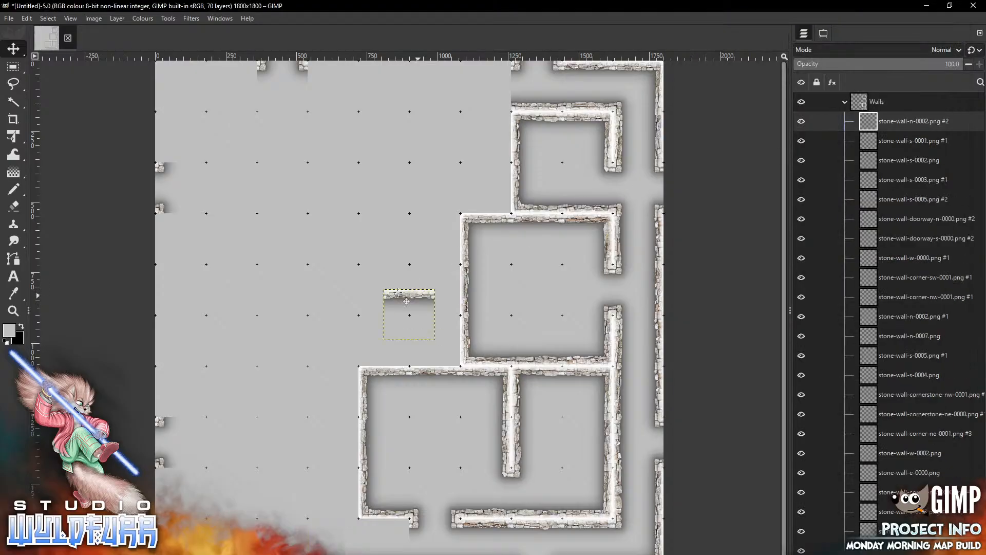
drag(409, 327, 383, 543)
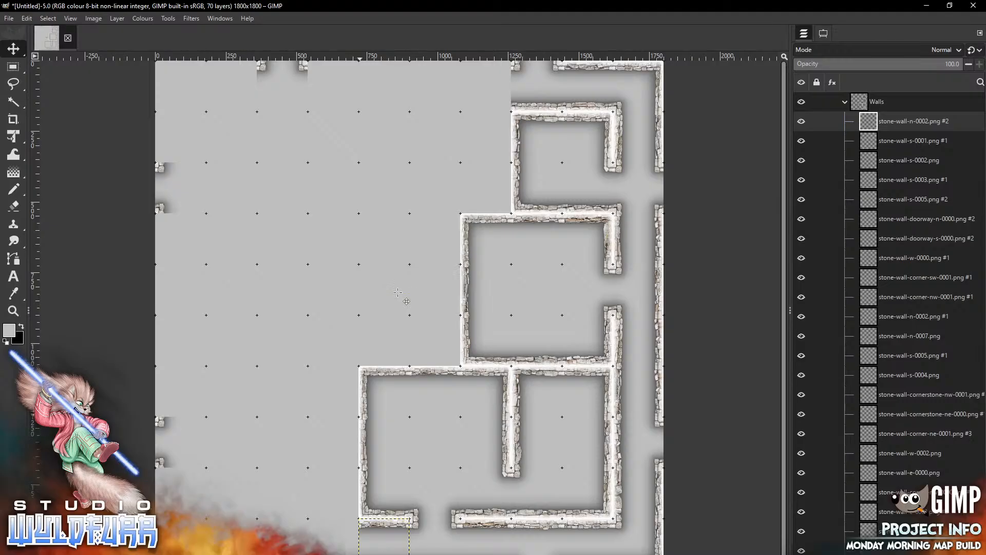
key(alt+Tab)
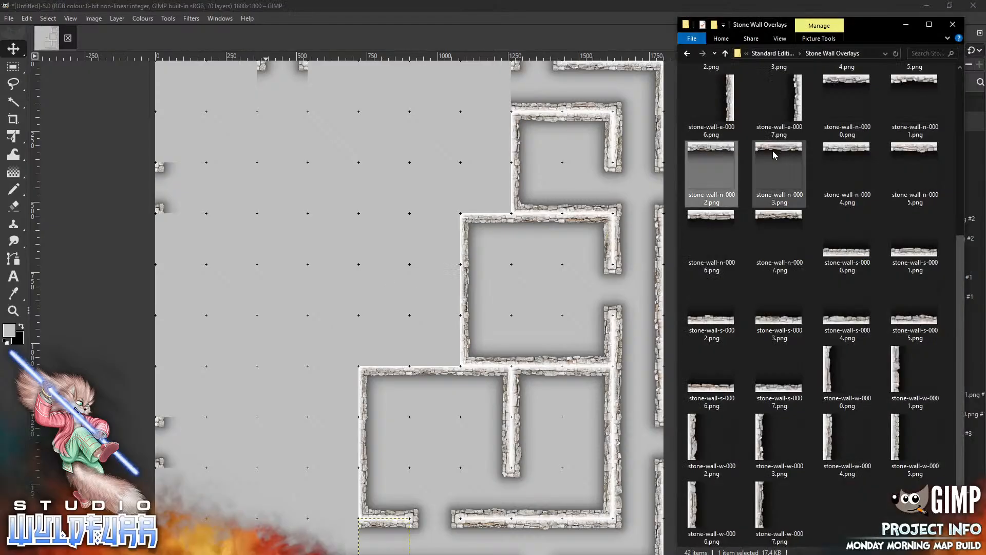
drag(778, 170, 409, 246)
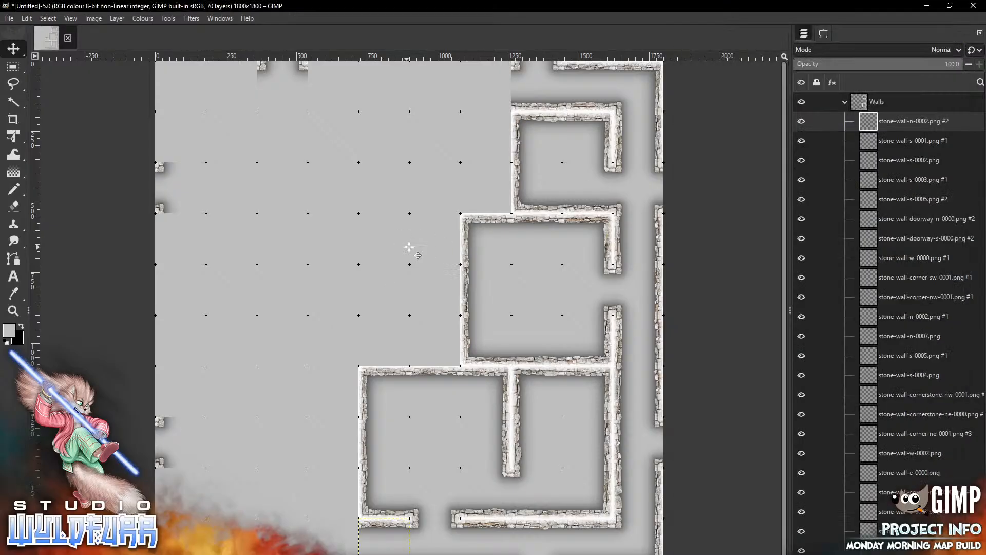
drag(404, 323, 329, 553)
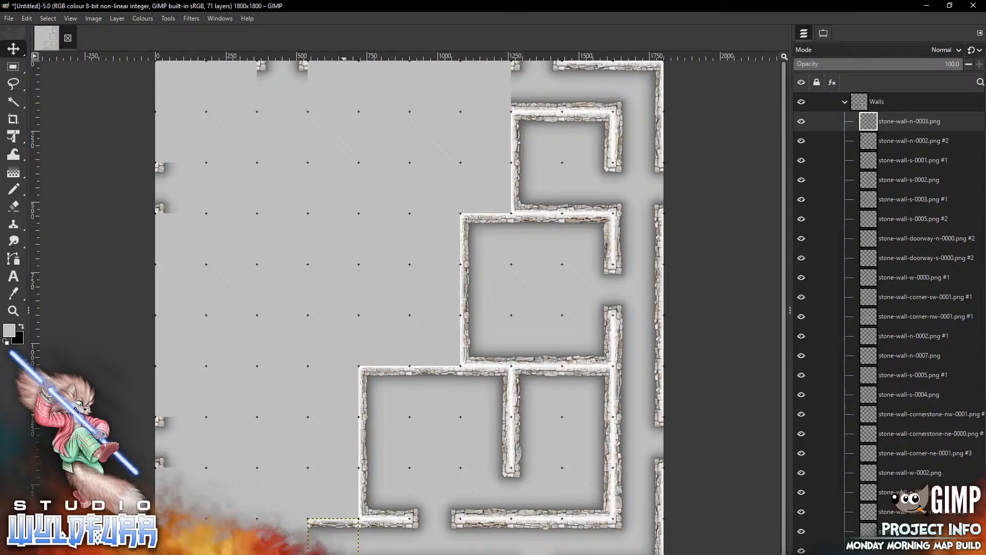
- Add stone-wall-s-0004 and move it into the second column, tenth row
key(alt+Tab)
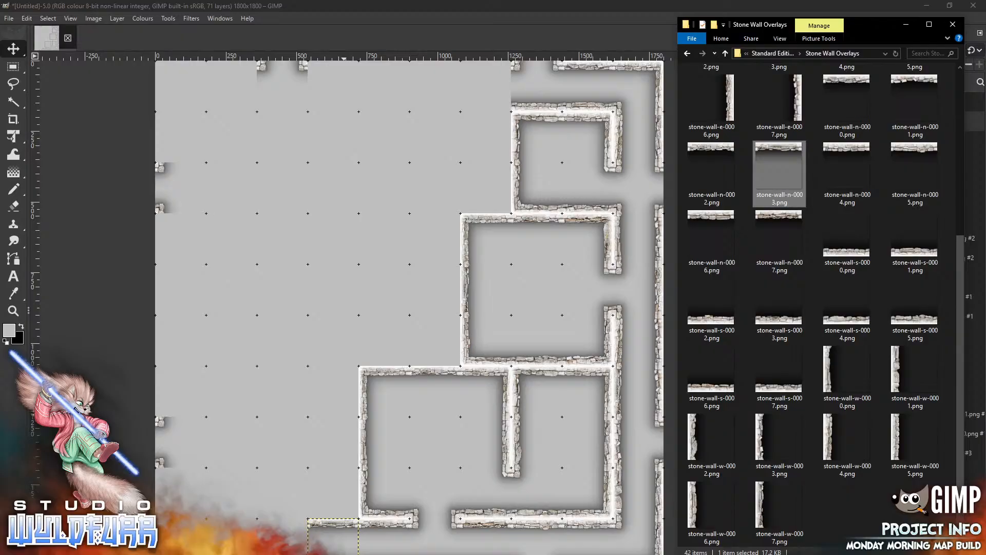
drag(847, 324, 308, 306)
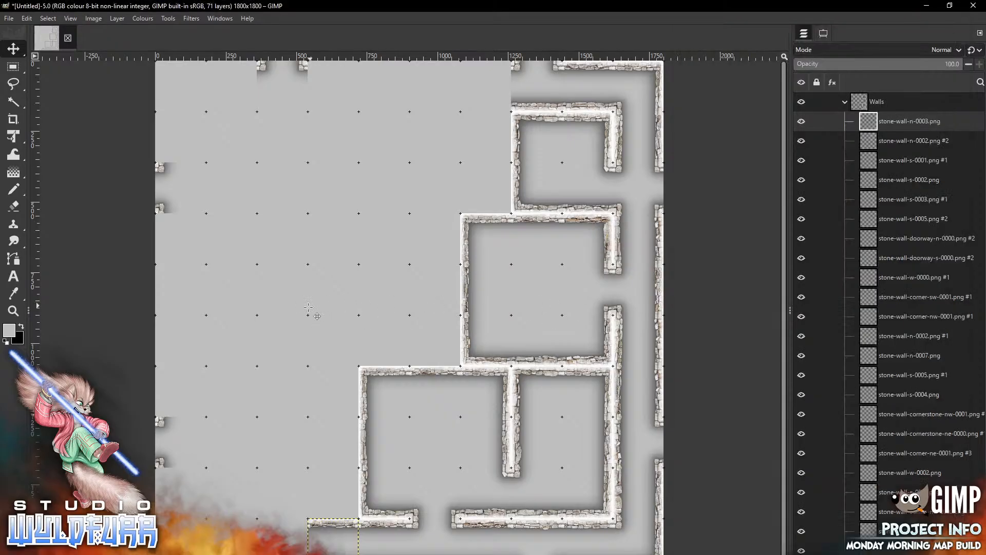
drag(406, 332, 231, 552)
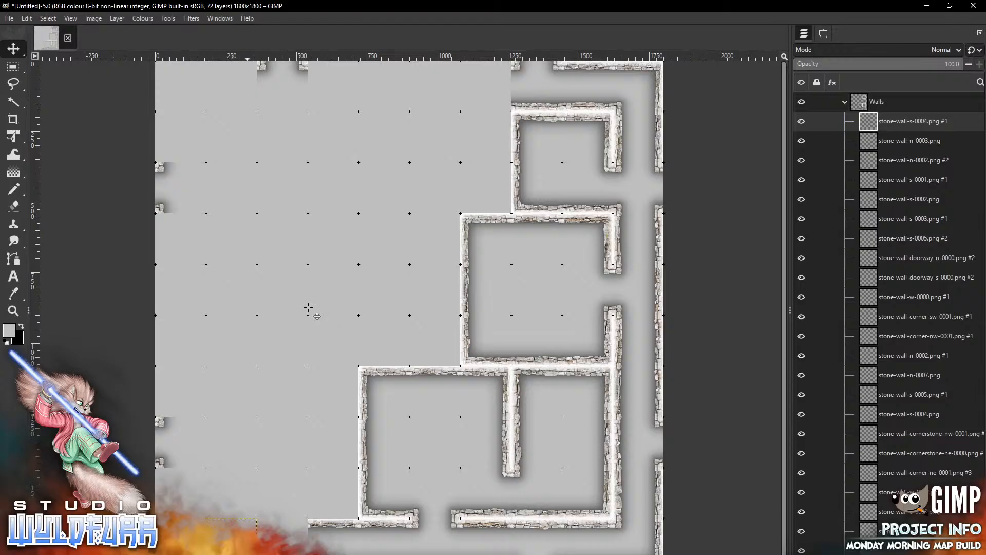
- Close the map's southwest edge in the first column with stone-wall-w-0004 in the ninth row and stone-wall-corner-sw-0000 in the tenth
key(alt+Tab)
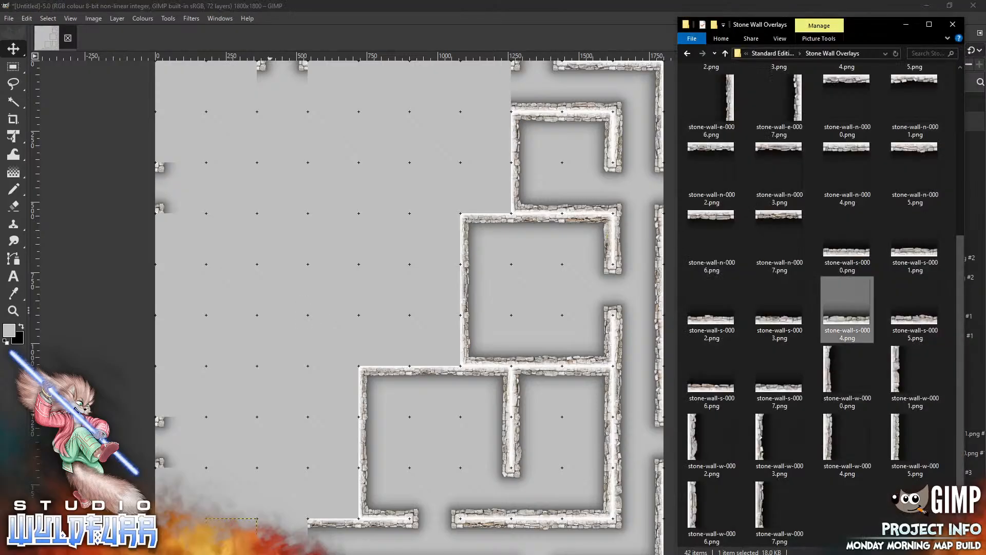
drag(847, 437, 264, 399)
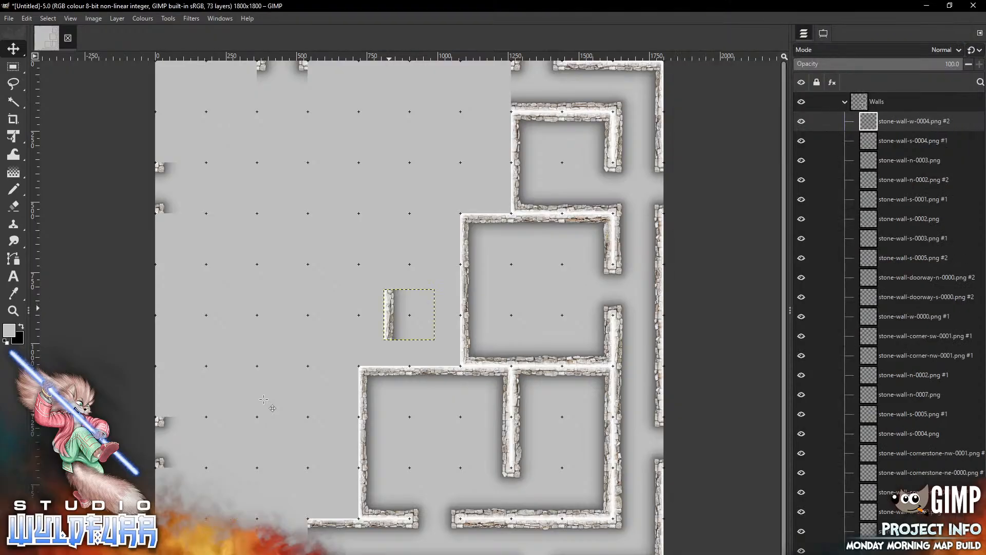
drag(409, 314, 181, 493)
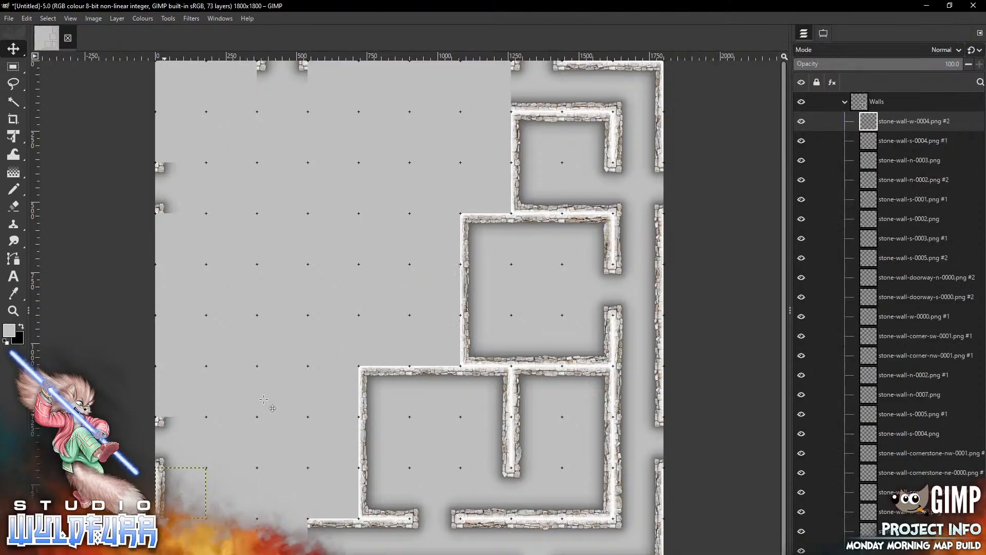
key(alt+Tab)
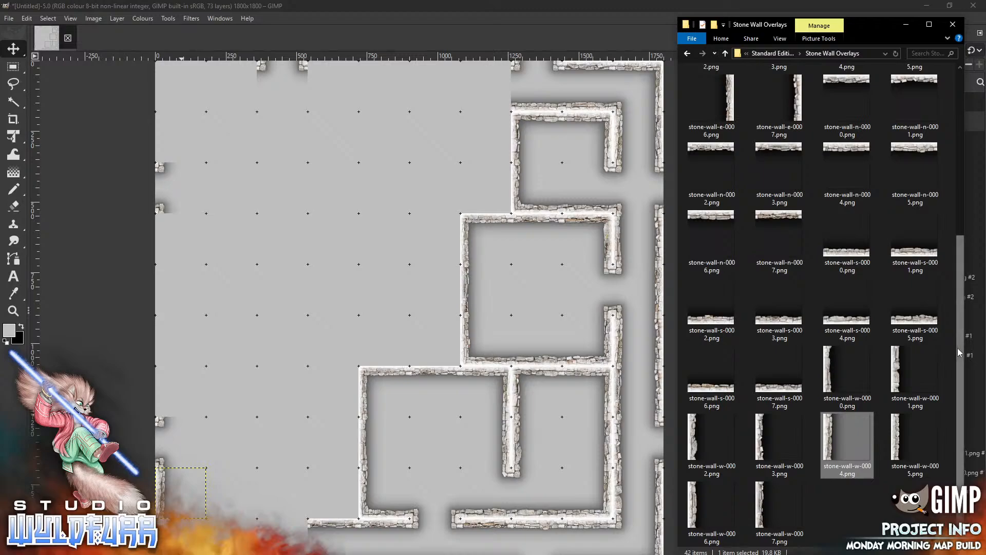
drag(960, 351, 932, 109)
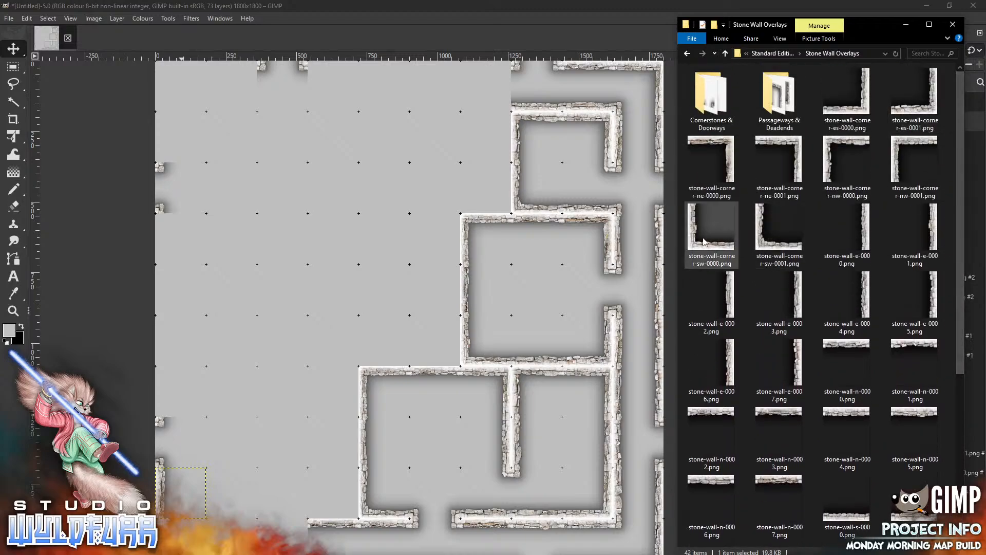
drag(704, 245, 345, 309)
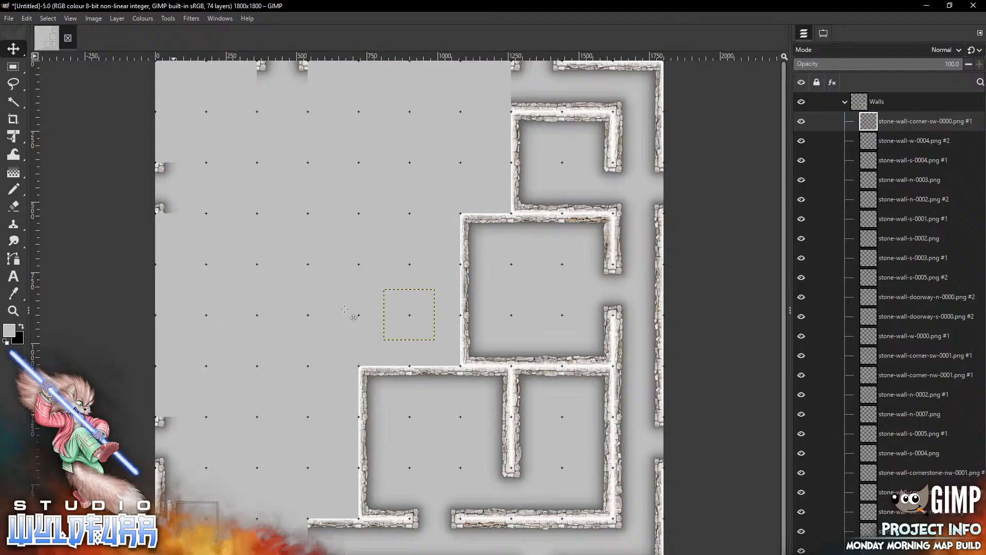
drag(163, 529, 164, 534)
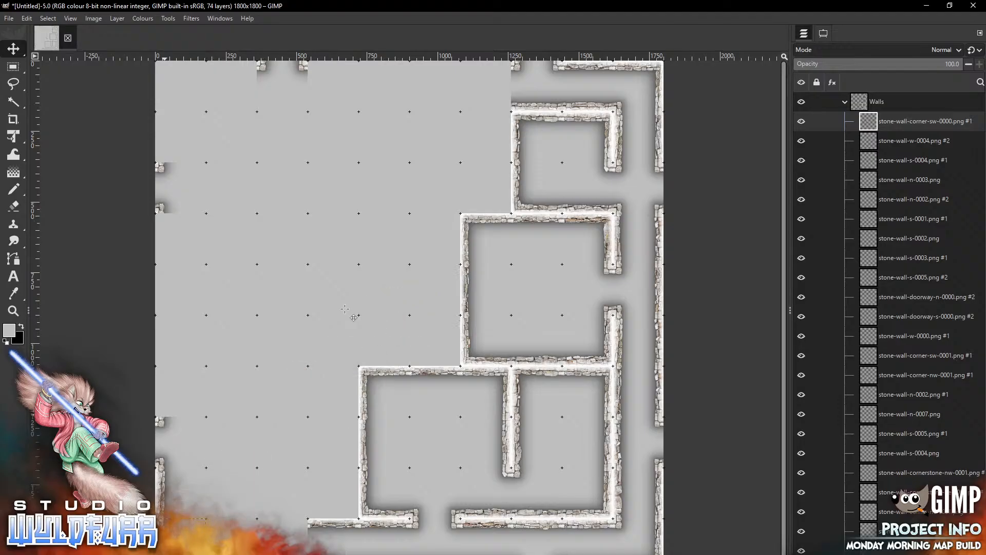
key(alt+Tab)
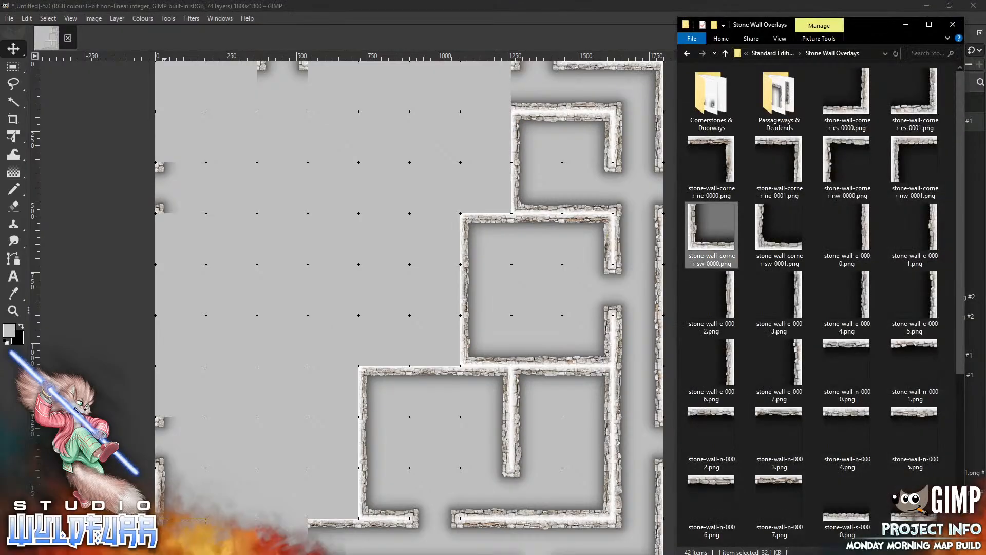
- Add stone-wall-corner-ne-0001 and move it into the third column, eighth row
click(779, 159)
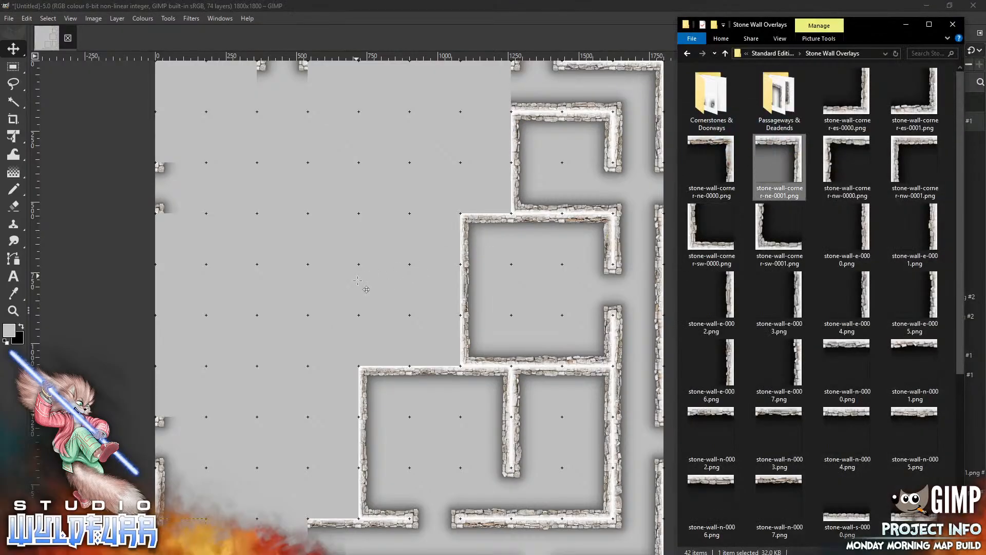
drag(358, 281, 358, 281)
drag(409, 314, 282, 441)
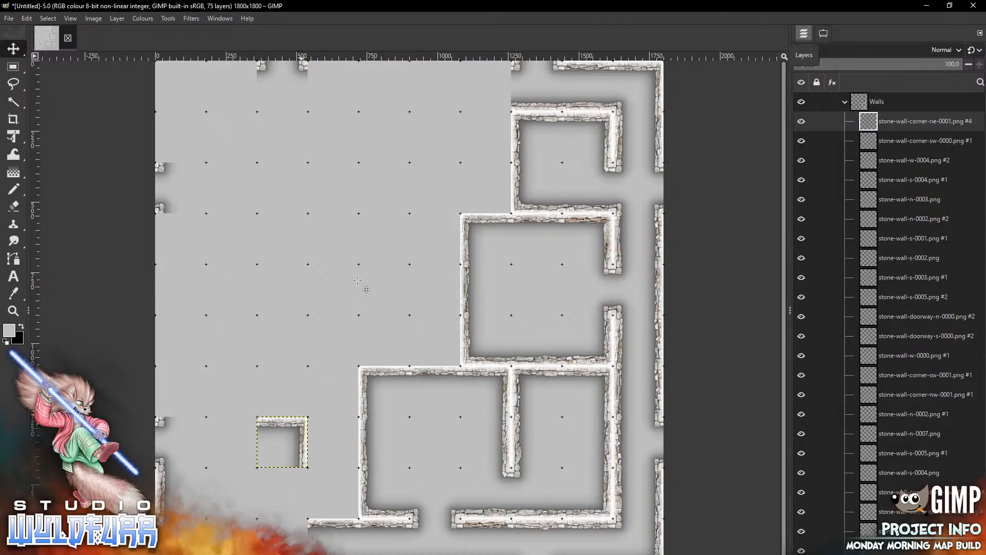
- Set the Move tool to pick a layer or guide and delete the west doorway overlay in the first column, eighth row
click(823, 33)
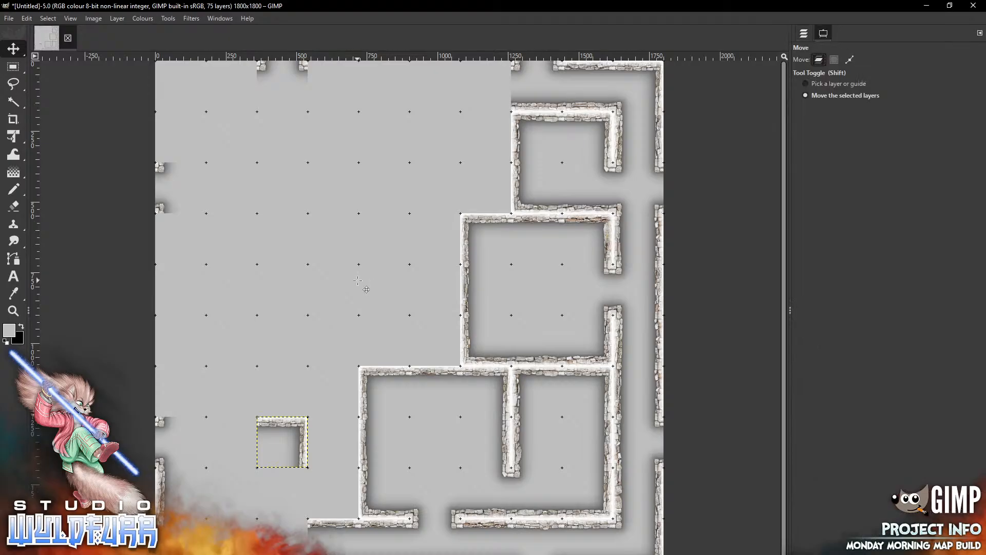
click(839, 84)
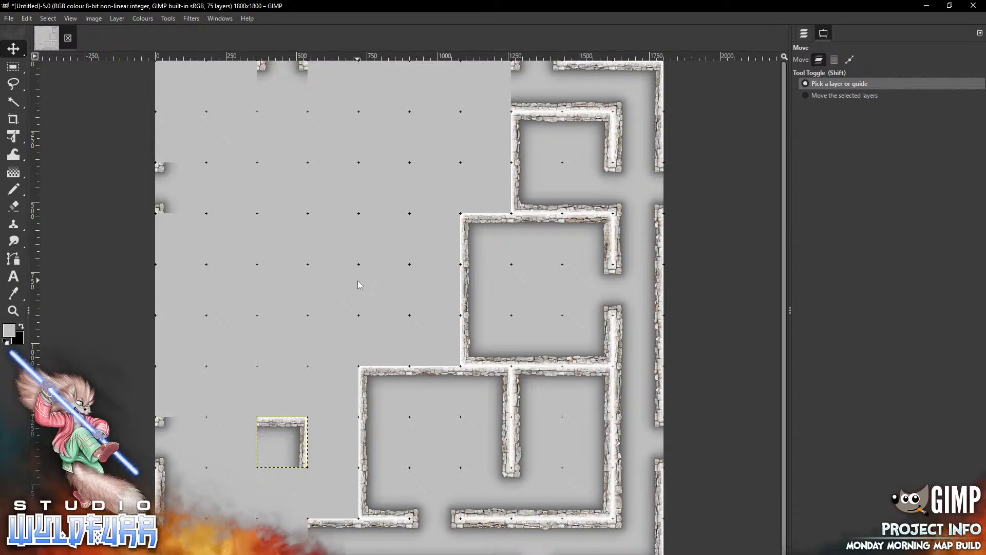
click(157, 431)
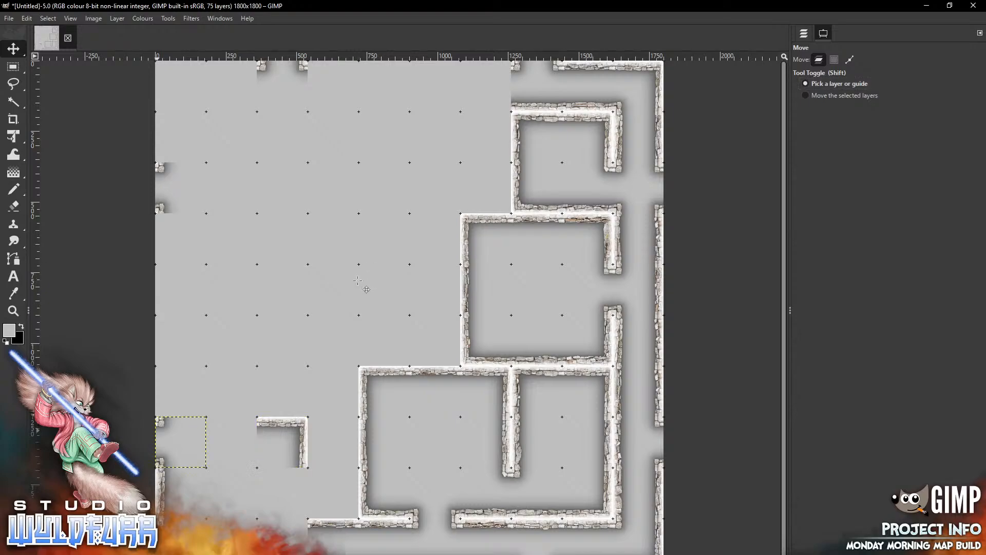
key(ctrl+l)
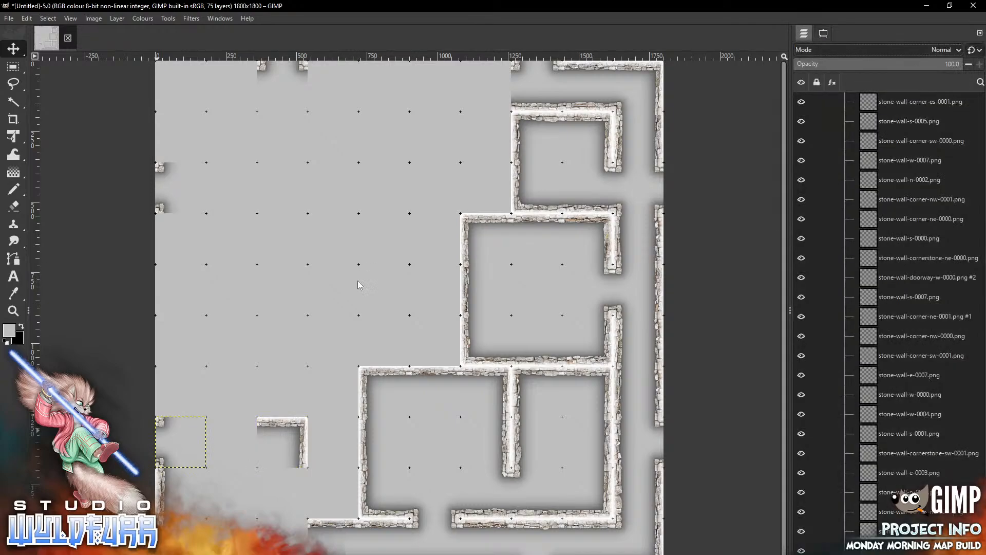
key(Delete)
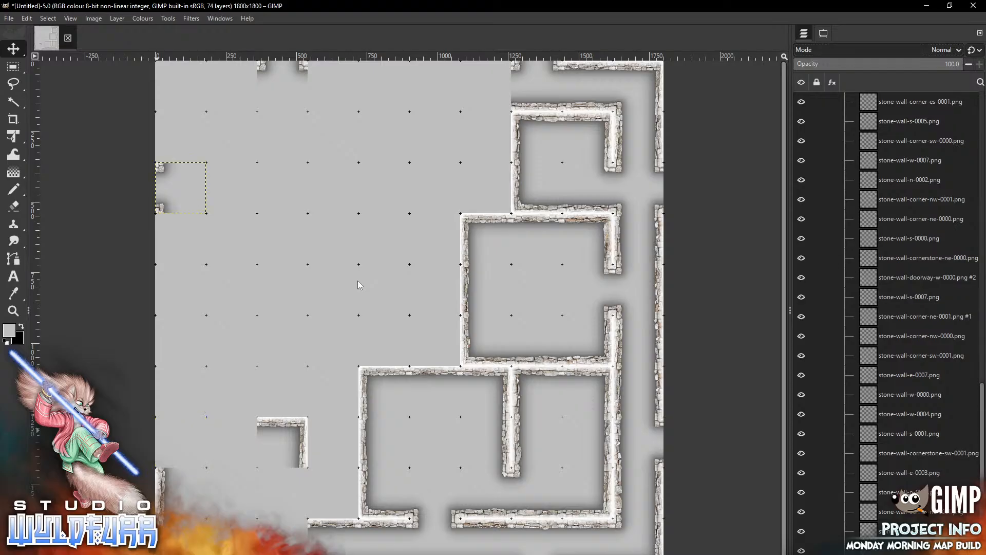
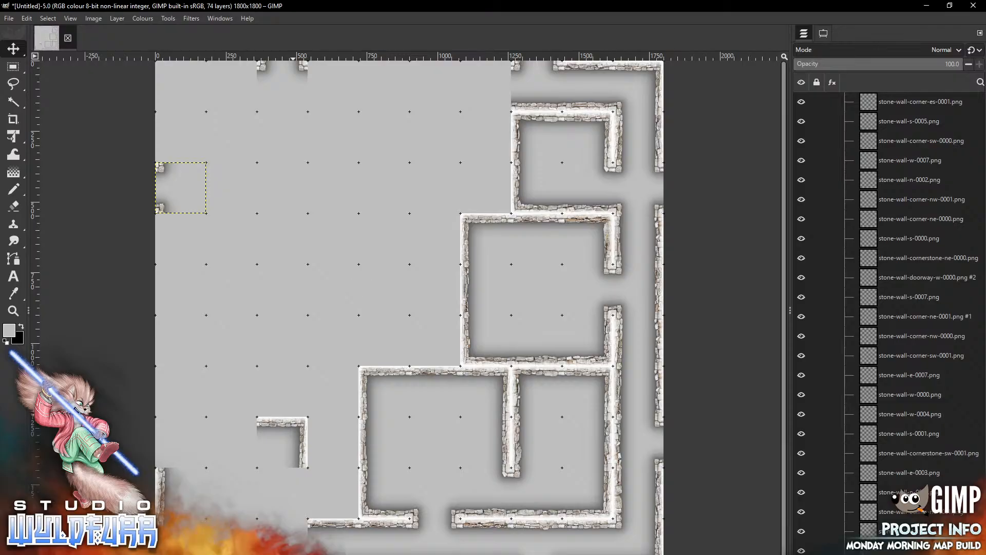
- Place cornerstones in the third column, with stone-wall-cornerstone-es-0001 in the ninth row and stone-wall-cornerstone-ne-0000 in the tenth
key(alt+Tab)
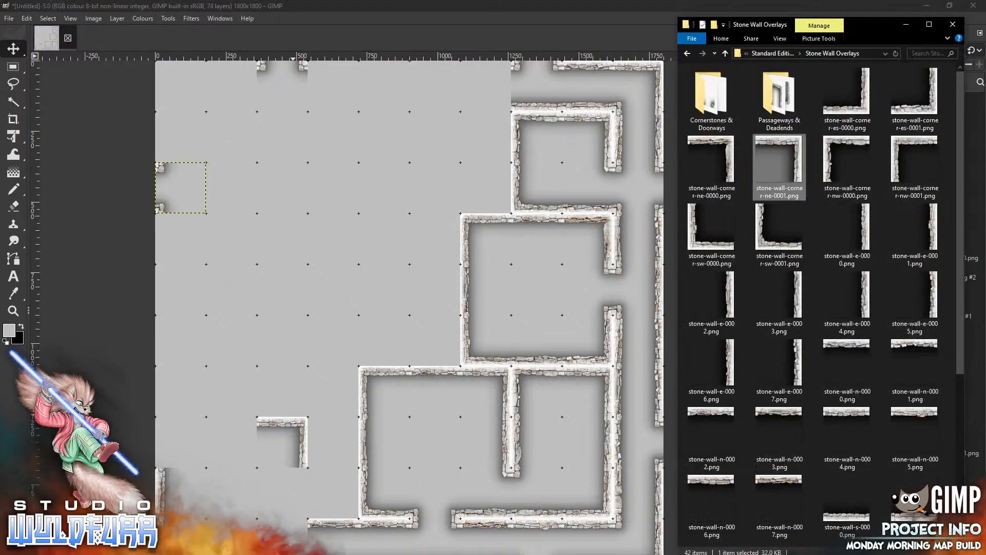
double_click(710, 109)
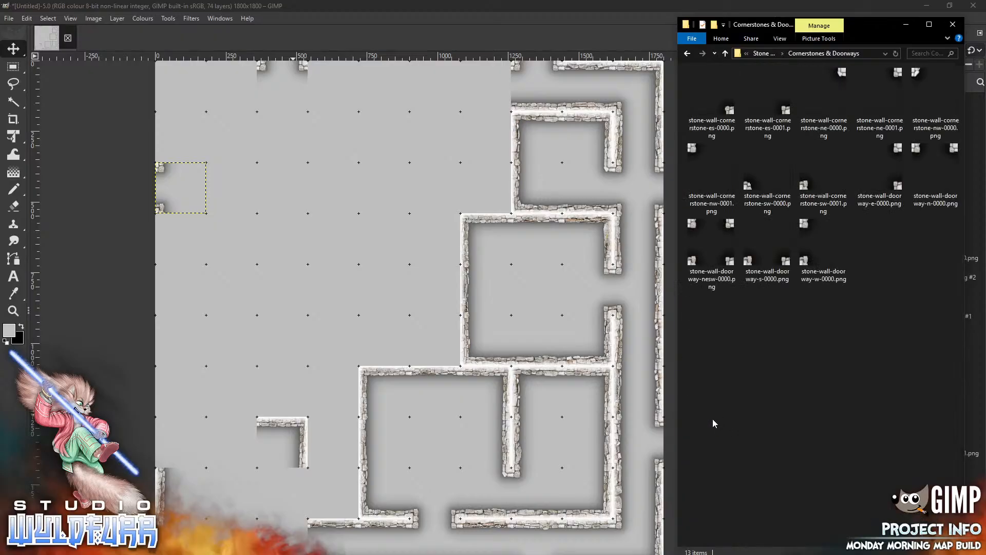
drag(768, 103, 345, 264)
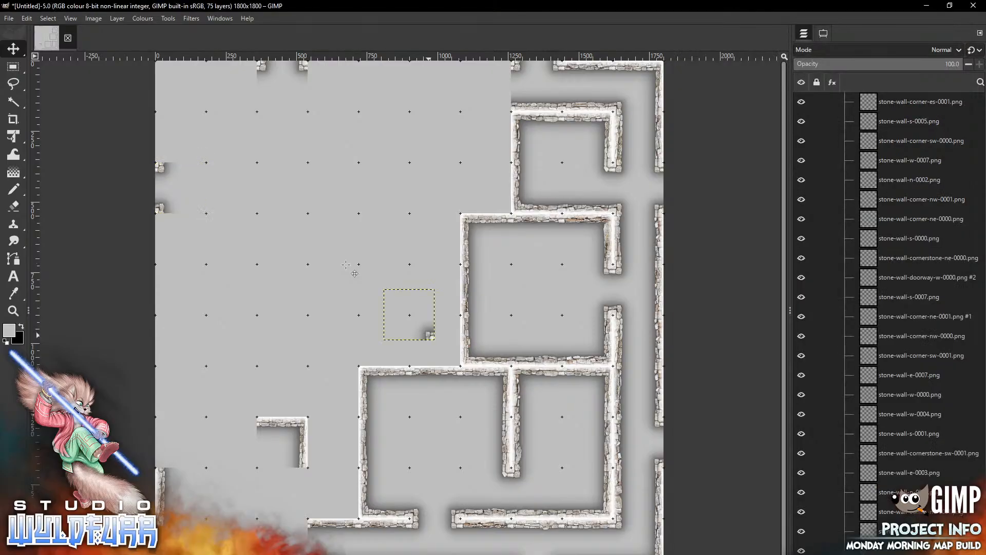
drag(319, 487, 303, 513)
key(alt+Tab)
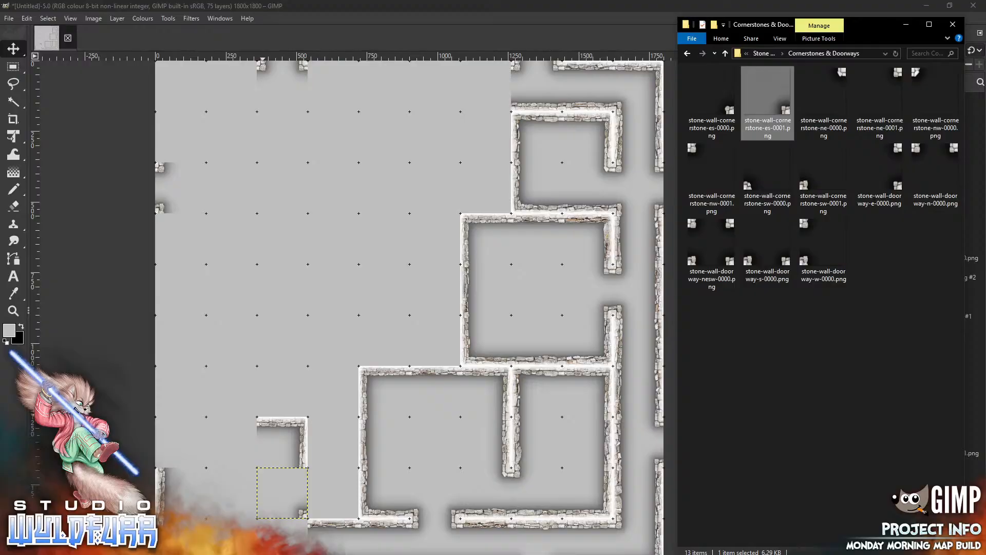
drag(839, 75, 384, 238)
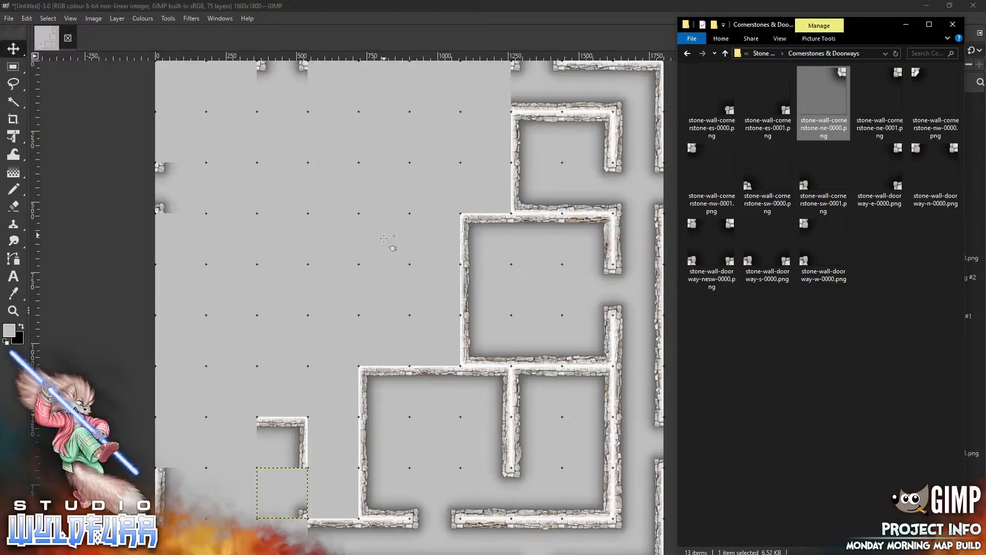
drag(430, 296, 304, 526)
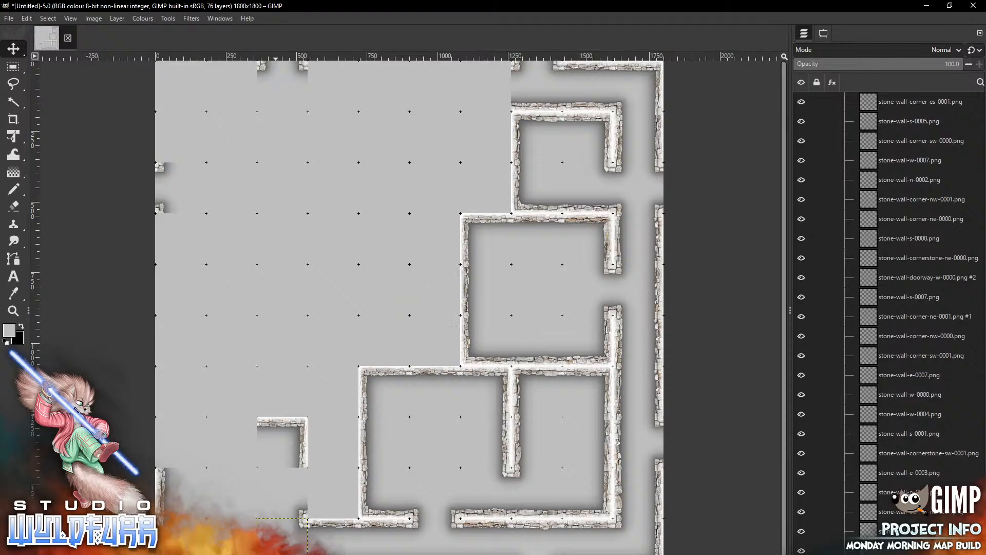
- Add stone-wall-corner-es-0001 from the Stone Wall Overlays folder and move it into the fourth column, ninth row
key(alt+Tab)
click(764, 54)
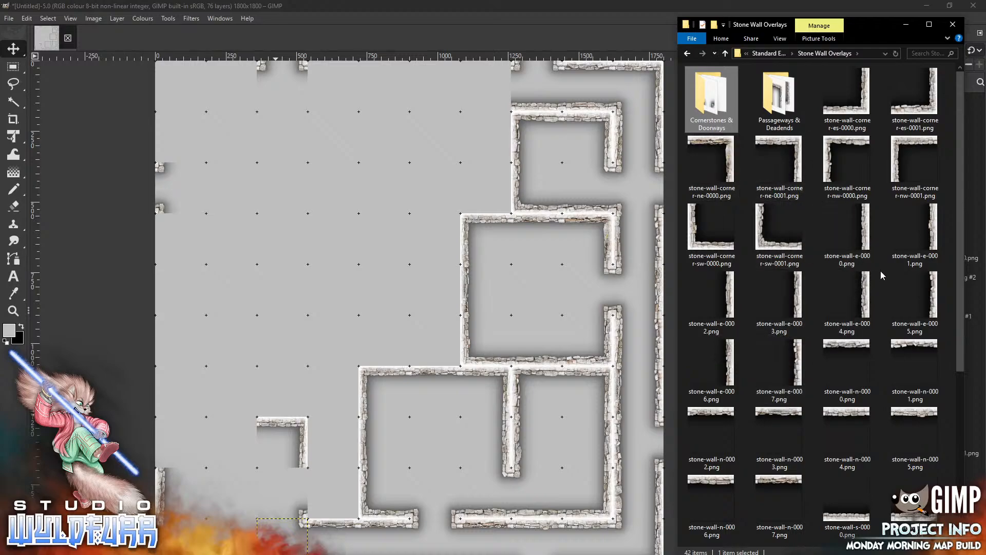
click(927, 111)
drag(828, 114, 317, 263)
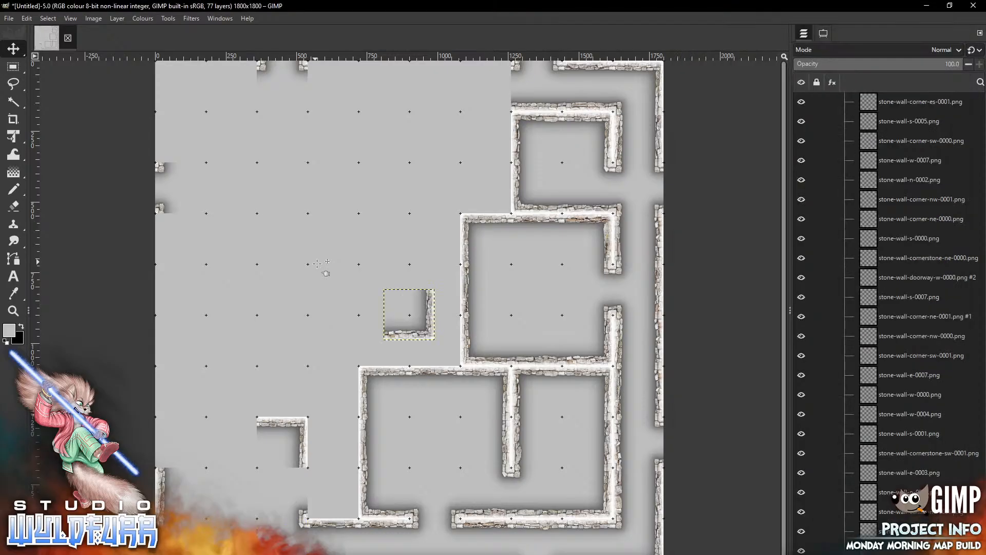
mouse_move(427, 326)
mouse_down()
mouse_move(349, 471)
mouse_move(350, 504)
mouse_up()
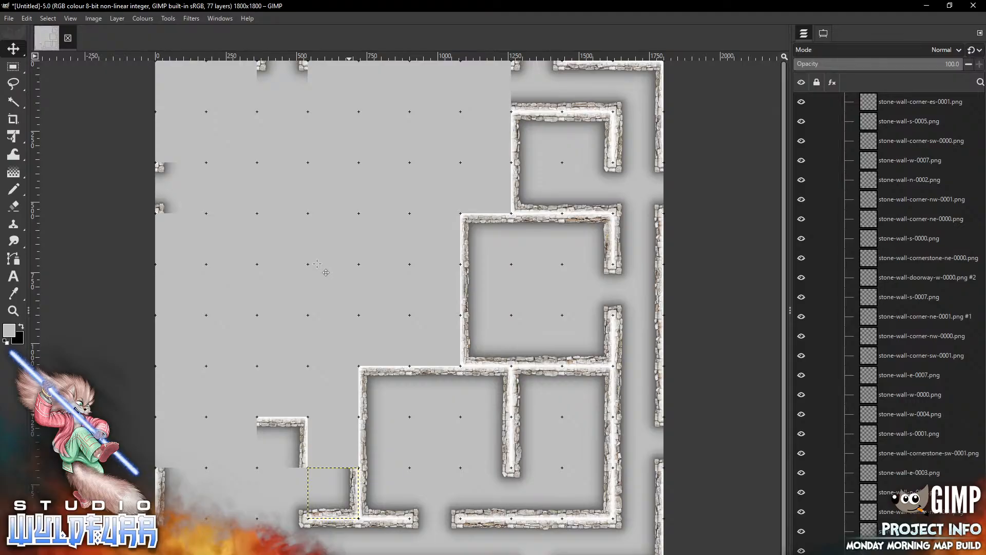
- Extend the fourth column's east wall upward with stone-wall-e-0003 in the eighth row and add stone-wall-e-0005 to the map
key(alt+Tab)
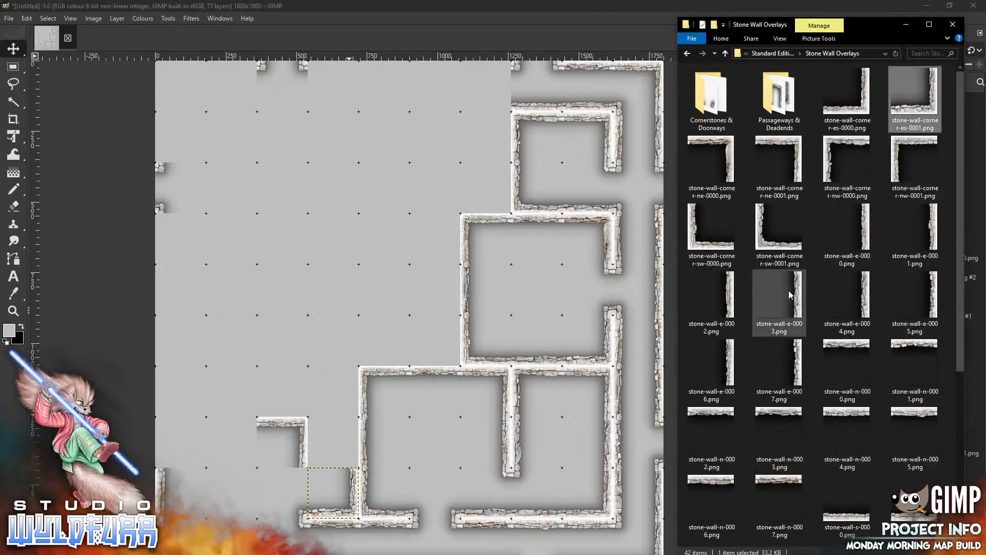
drag(779, 298, 344, 400)
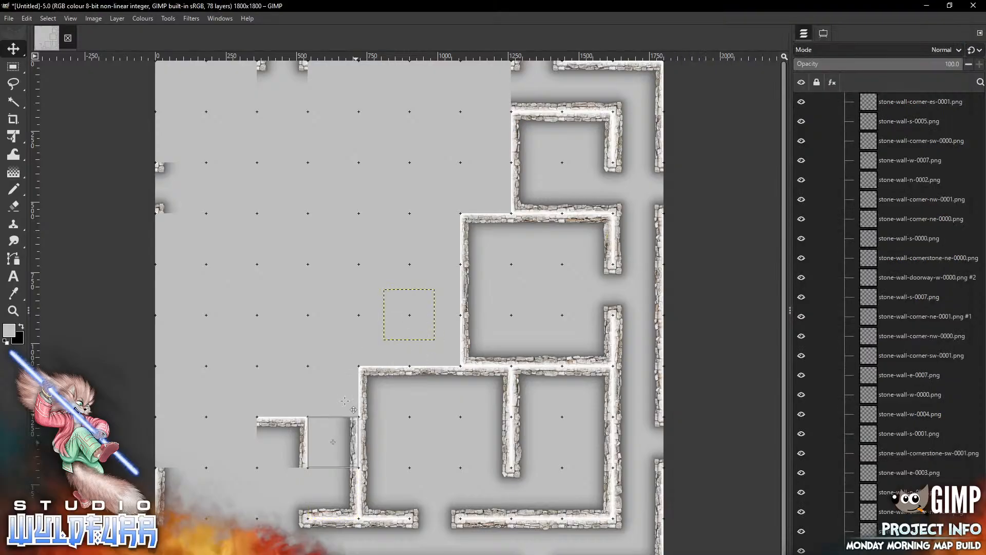
key(alt+Tab)
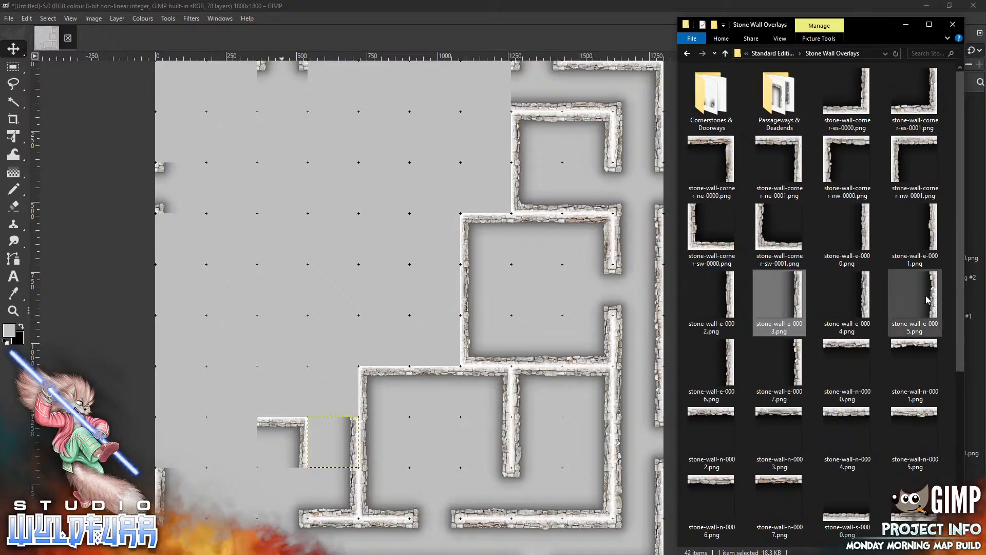
drag(914, 297, 358, 334)
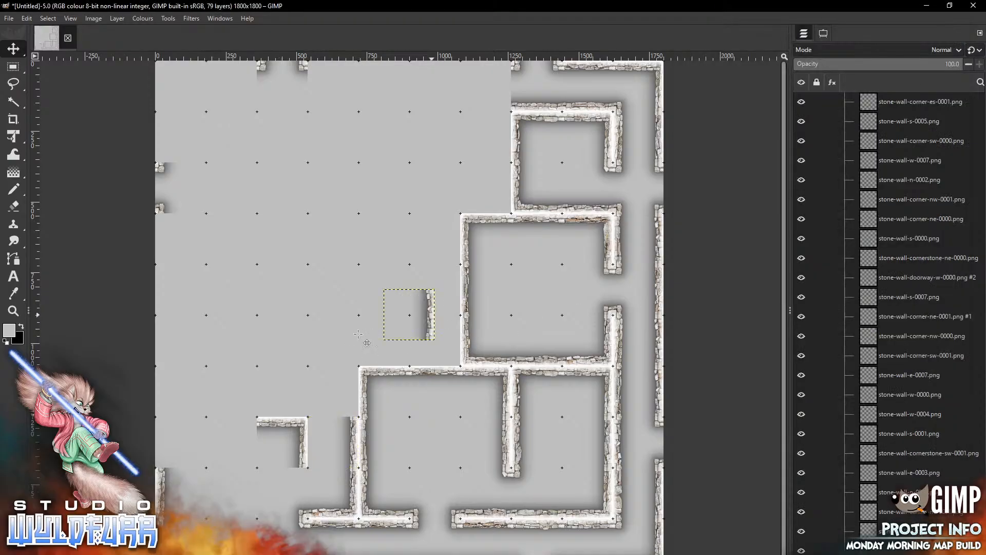
- Fit the imported east-wall tile against the lower room's outer west wall, and extend the small lower-left corner wall westward with stone-wall-n-0003.png
drag(350, 398, 351, 392)
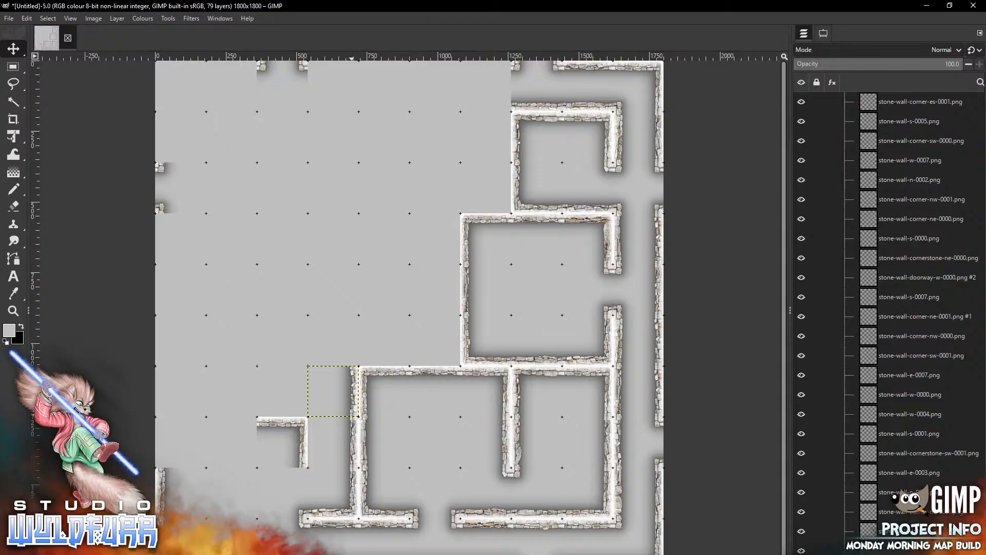
key(alt+Tab)
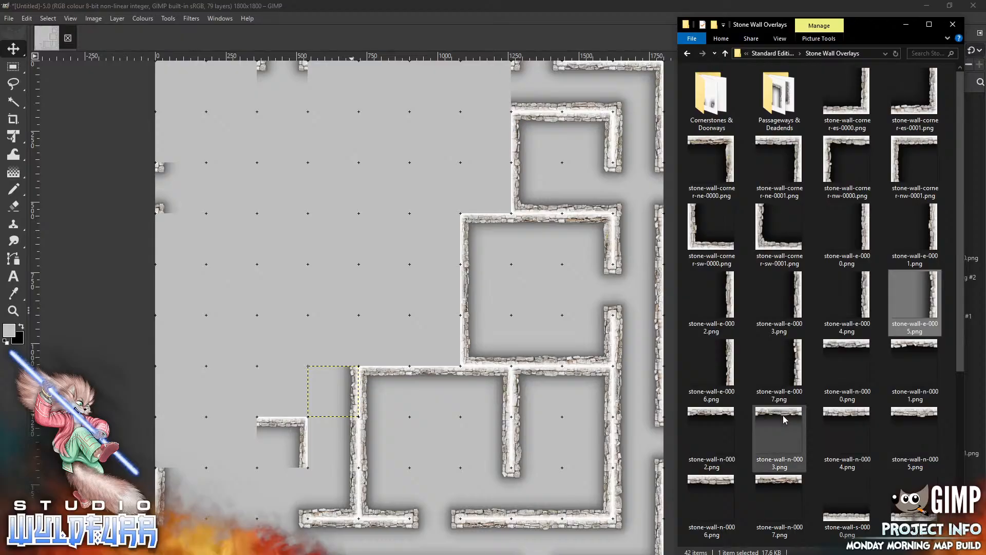
drag(786, 418, 230, 476)
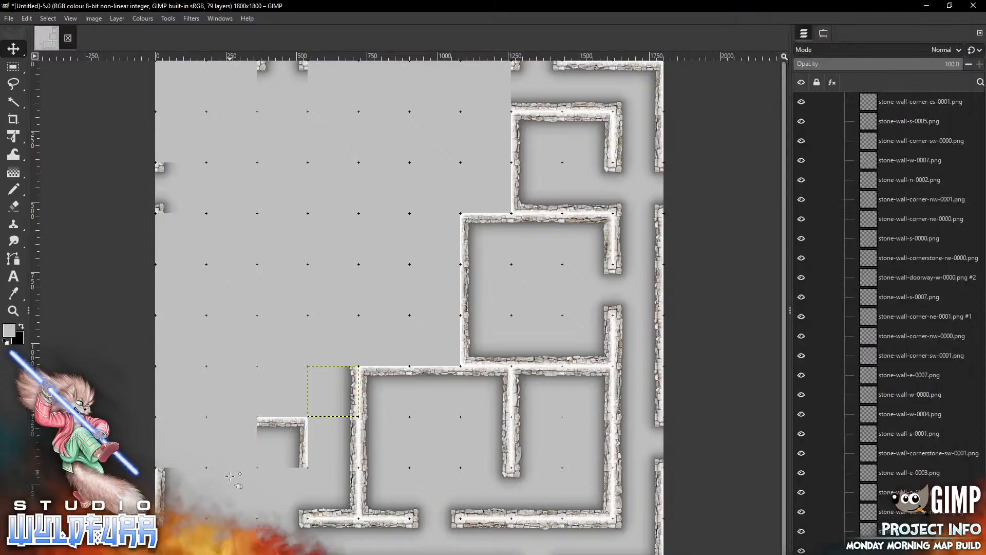
drag(296, 425, 248, 424)
- Add stone-wall-n-0005.png to continue the north wall of the lower-left room to the map's west edge
key(alt+Tab)
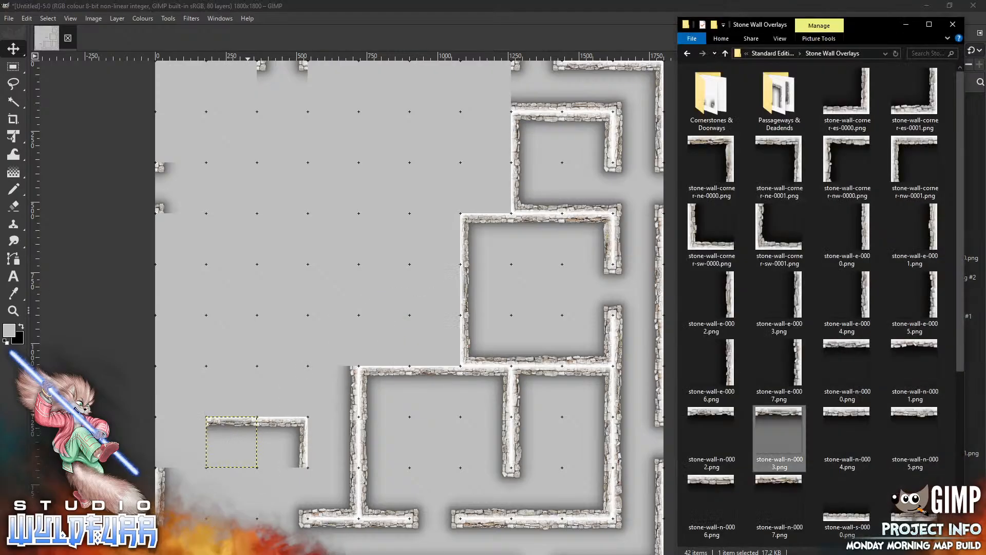
drag(914, 436, 361, 285)
drag(418, 298, 190, 434)
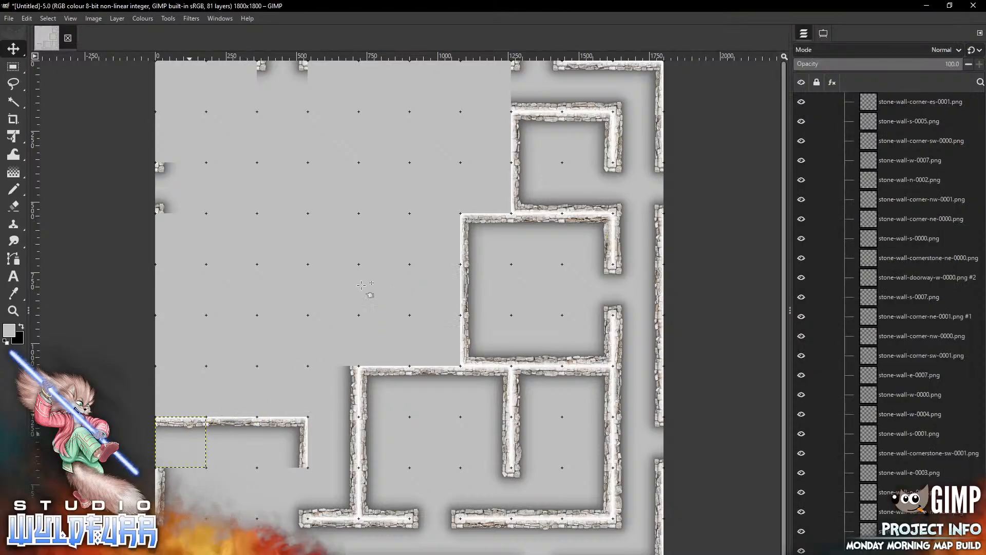
- Add stone-wall-cornerstone-sw-0001.png from the Cornerstones & Doorways folder beneath that north wall, in the tile at the map's west edge
key(alt+Tab)
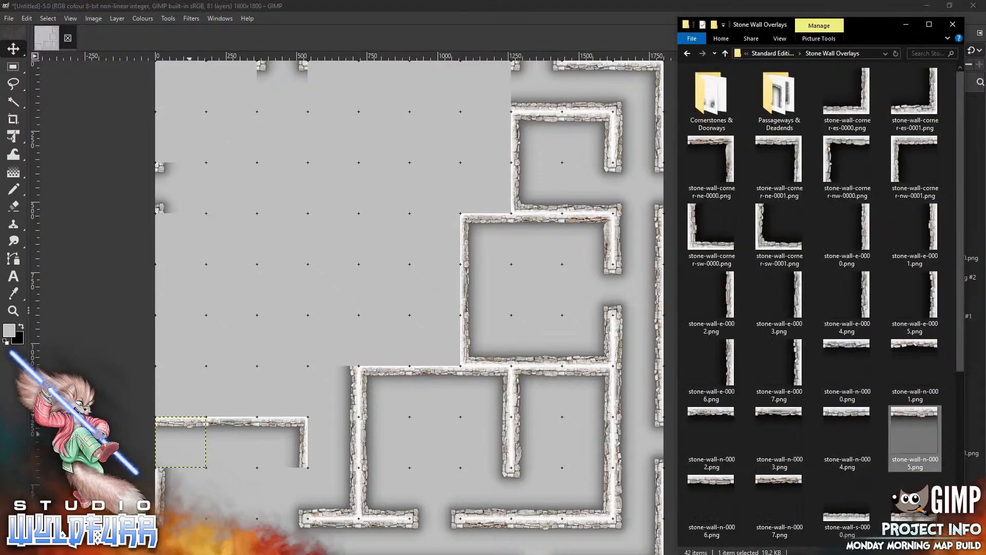
double_click(711, 102)
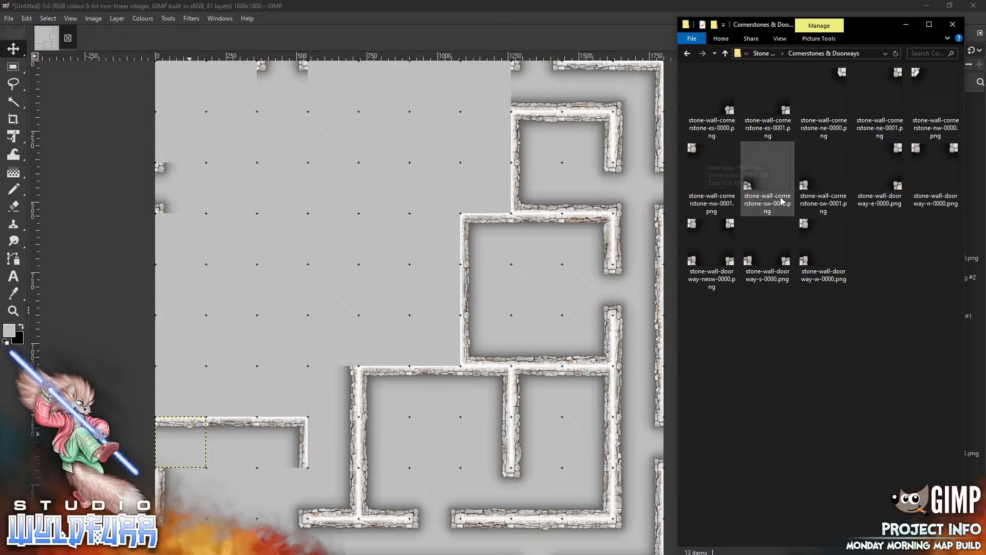
drag(781, 201, 319, 254)
drag(390, 332, 161, 459)
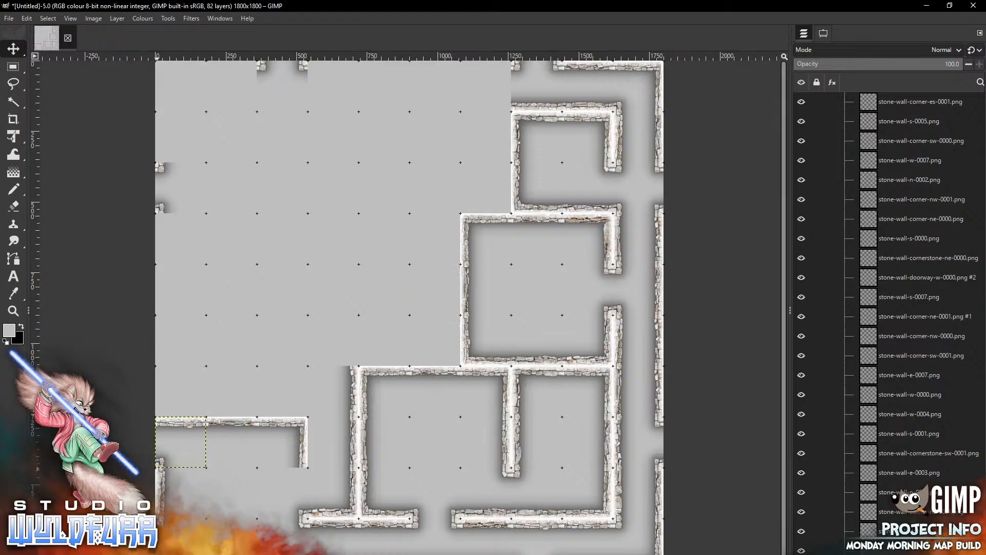
- Cap the lower end of the lower-left room's short east wall with stone-wall-cornerstone-ne-0000.png and stone-wall-cornerstone-nw-0001.png
key(alt+Tab)
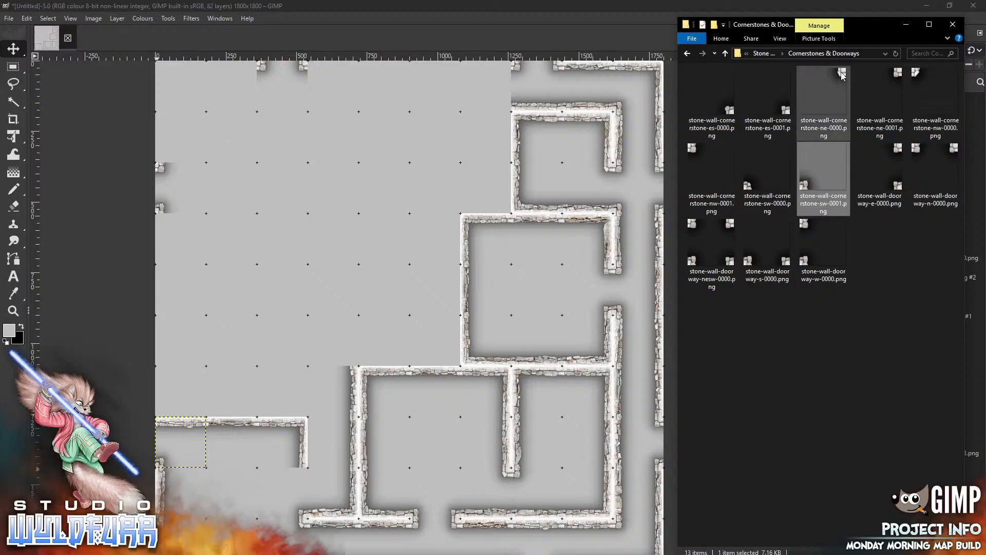
drag(839, 73, 340, 265)
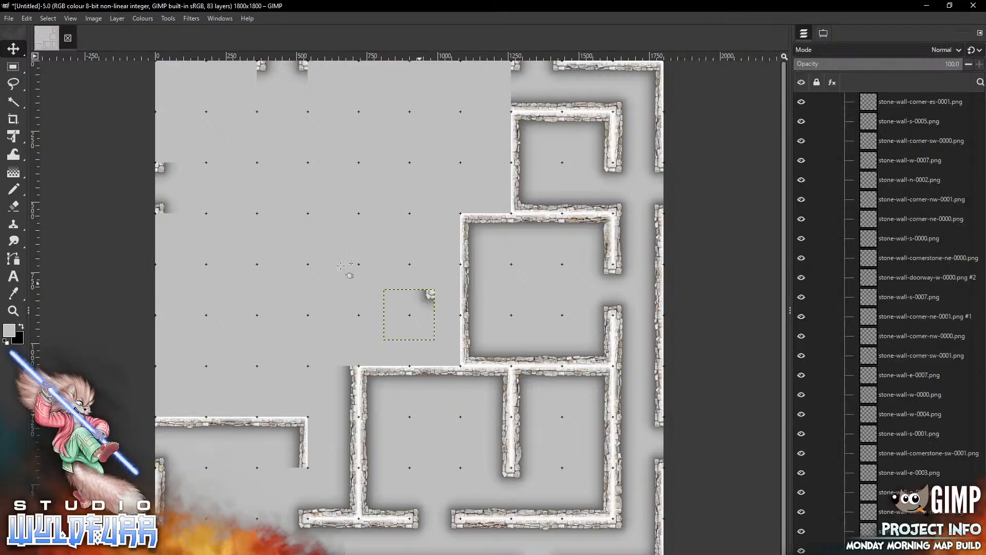
drag(429, 294, 302, 474)
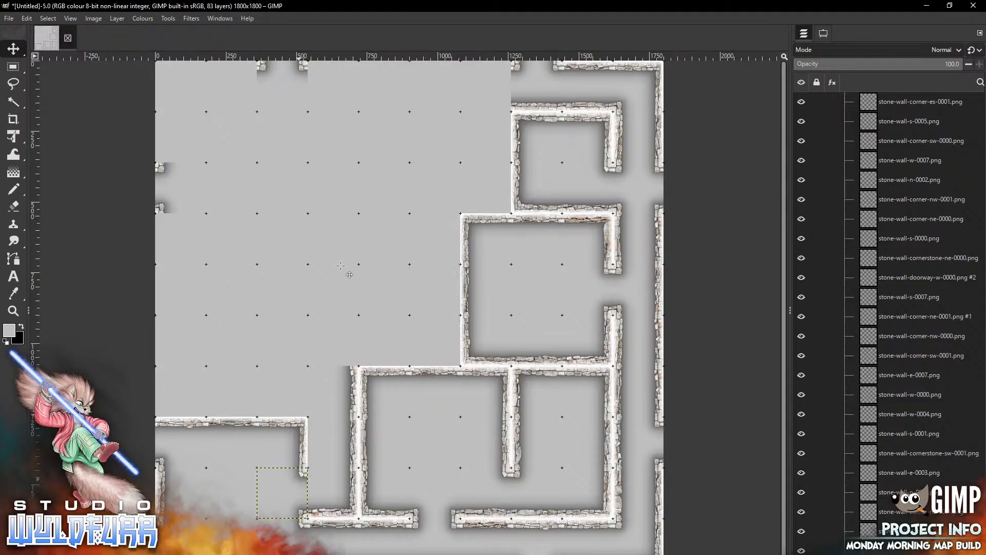
key(alt+Tab)
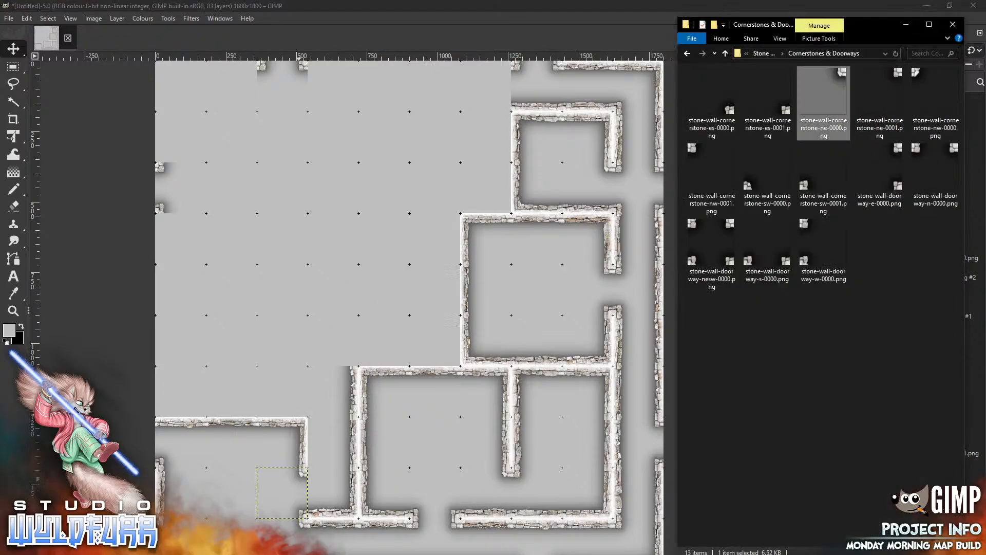
drag(711, 170, 332, 493)
- Add stone-wall-w-0004.png from the Stone Wall Overlays folder along the outer side of the short east wall
key(alt+Tab)
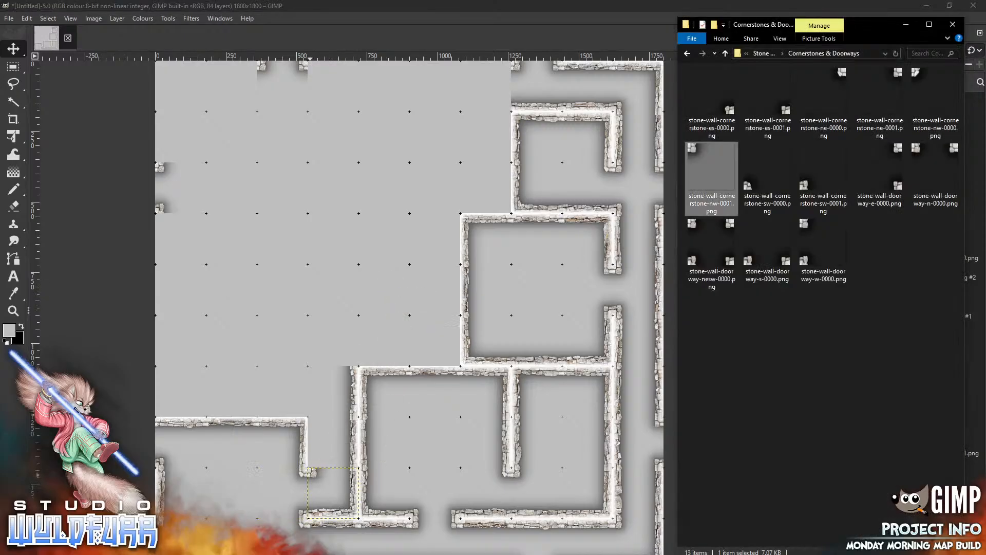
click(764, 56)
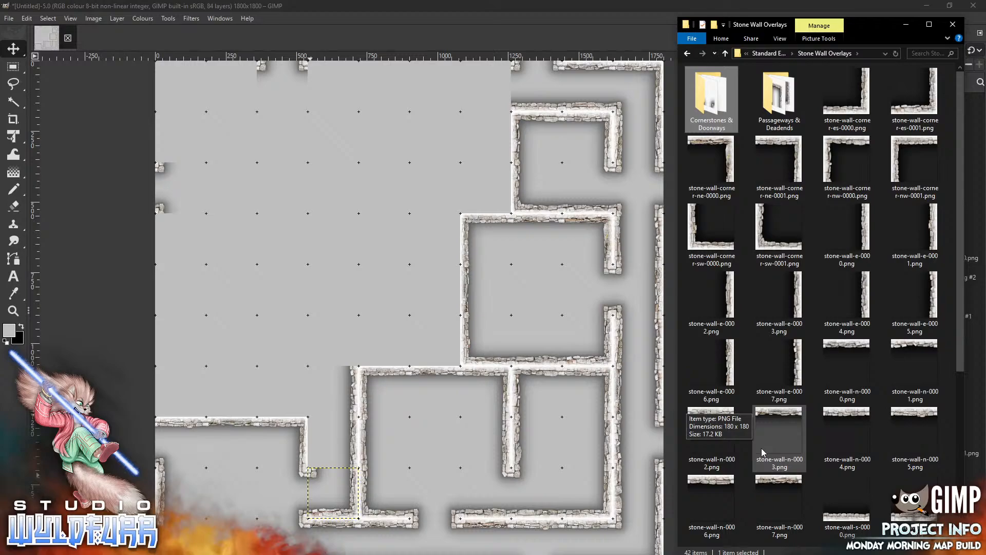
drag(958, 355, 957, 515)
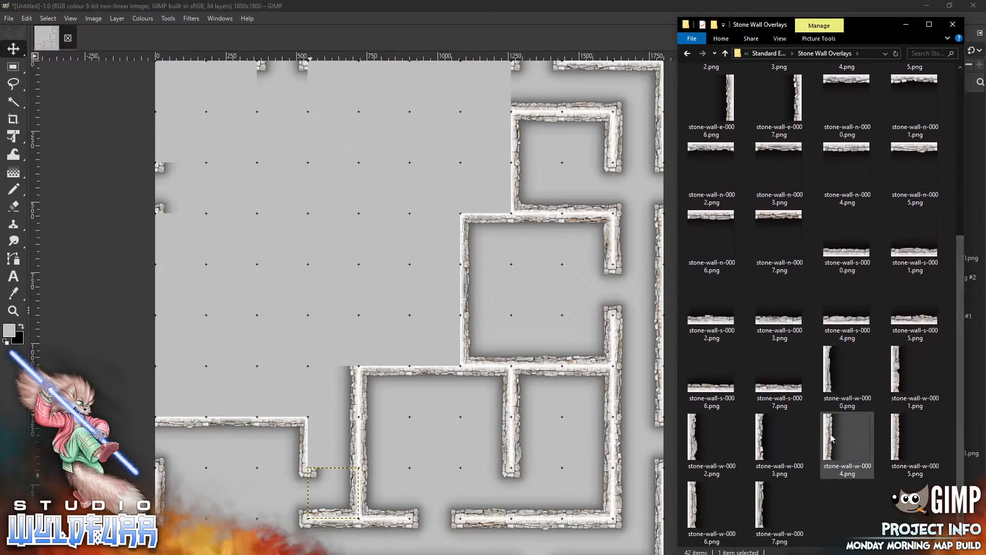
drag(829, 441, 321, 303)
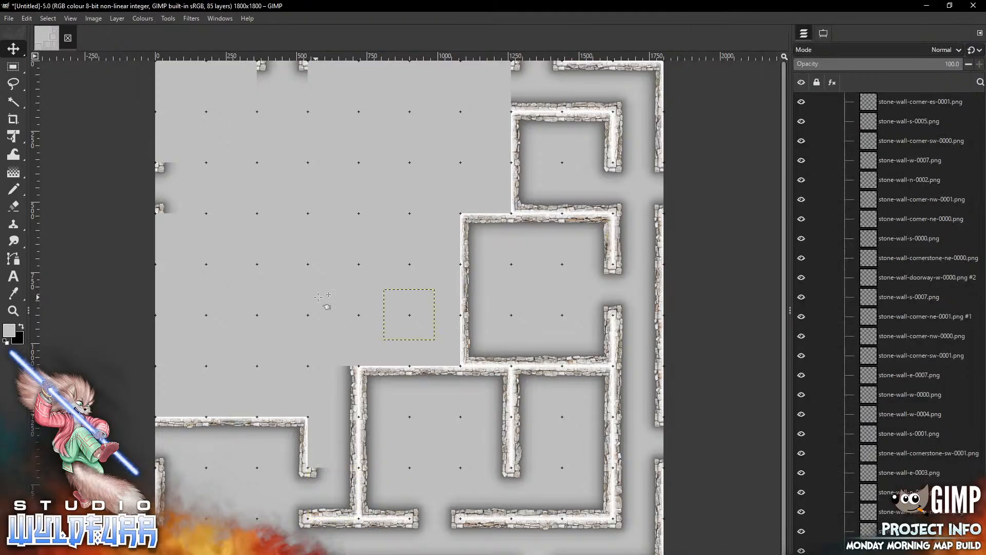
drag(388, 303, 315, 429)
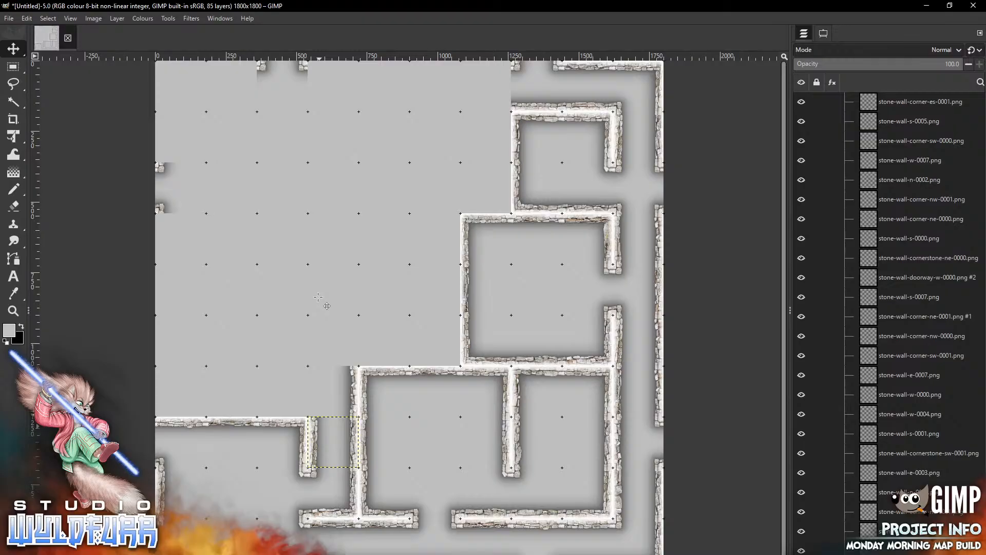
- Line the upper side of the lower-left room's north wall with stone-wall-s-0003.png and, directly west of it, stone-wall-s-0002.png
key(alt+Tab)
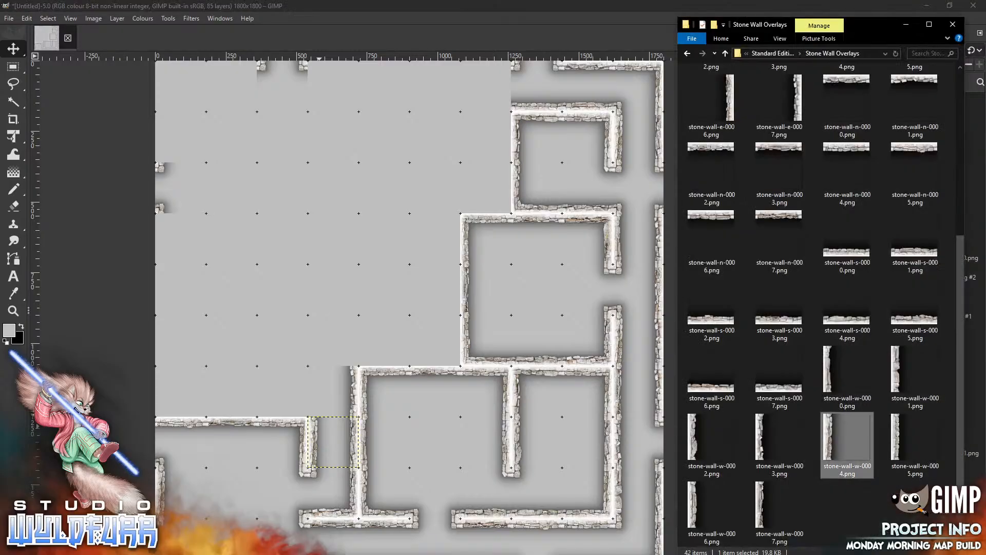
drag(774, 323, 269, 351)
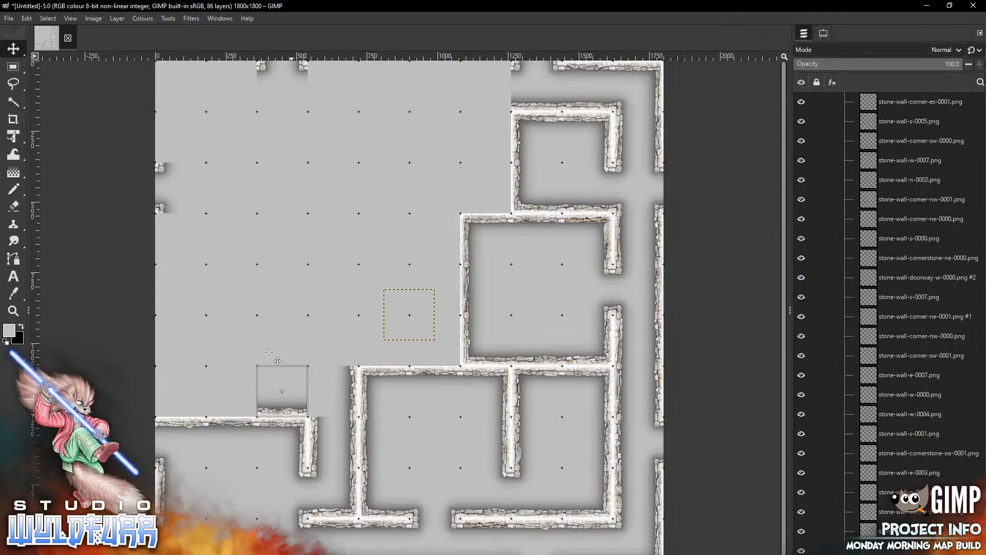
key(alt+Tab)
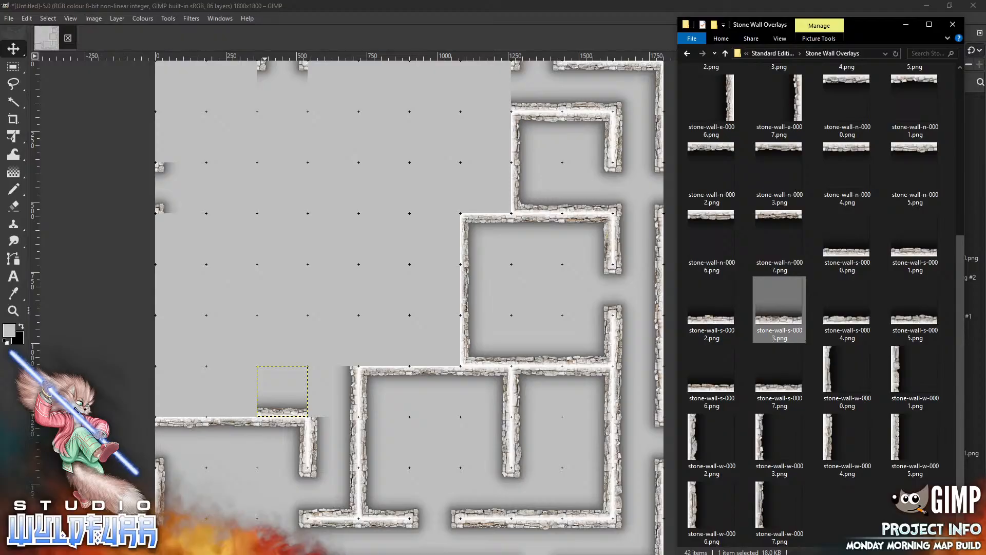
drag(712, 314, 297, 321)
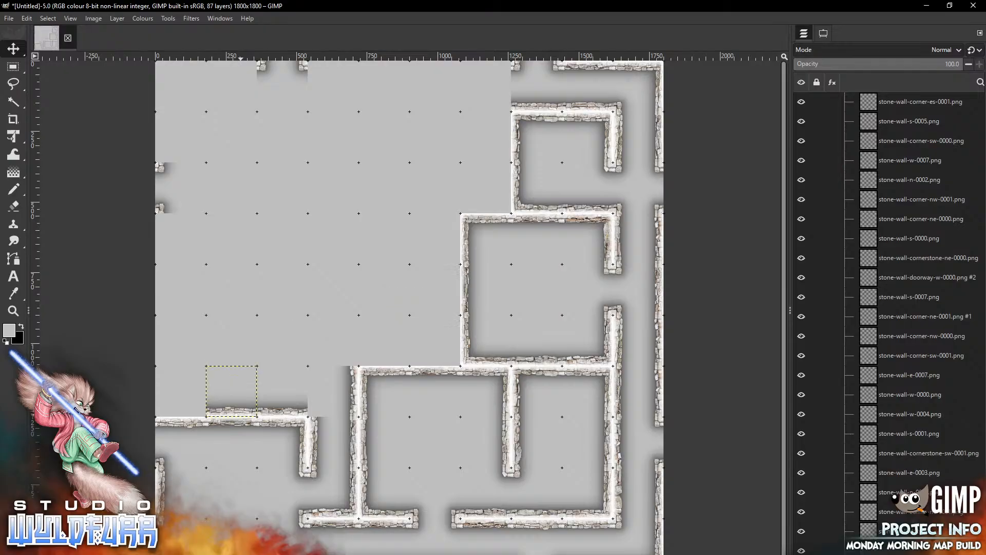
- Add stone-wall-corner-sw-0000.png at the map's west edge, above the lower-left room's north wall
key(alt+Tab)
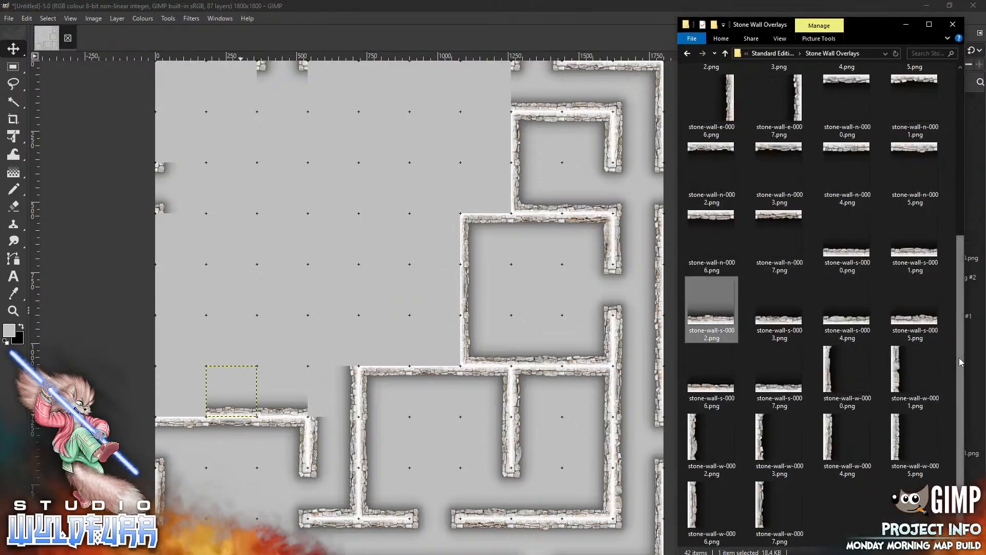
drag(960, 358, 952, 144)
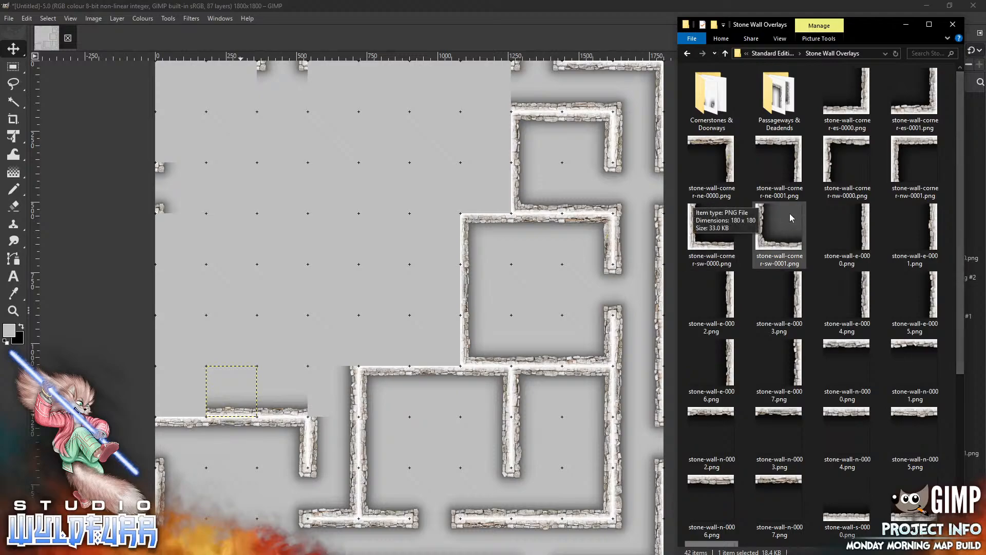
drag(711, 225, 333, 281)
drag(396, 331, 167, 407)
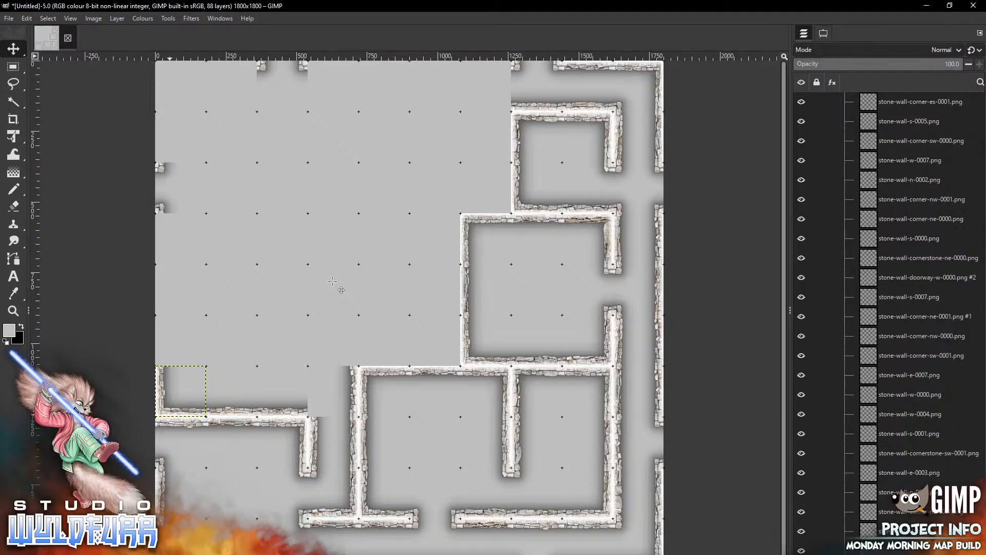
- Add stone-wall-cornerstone-sw-0001.png from Cornerstones & Doorways to fill the outer corner where the north wall meets the short east wall
key(alt+Tab)
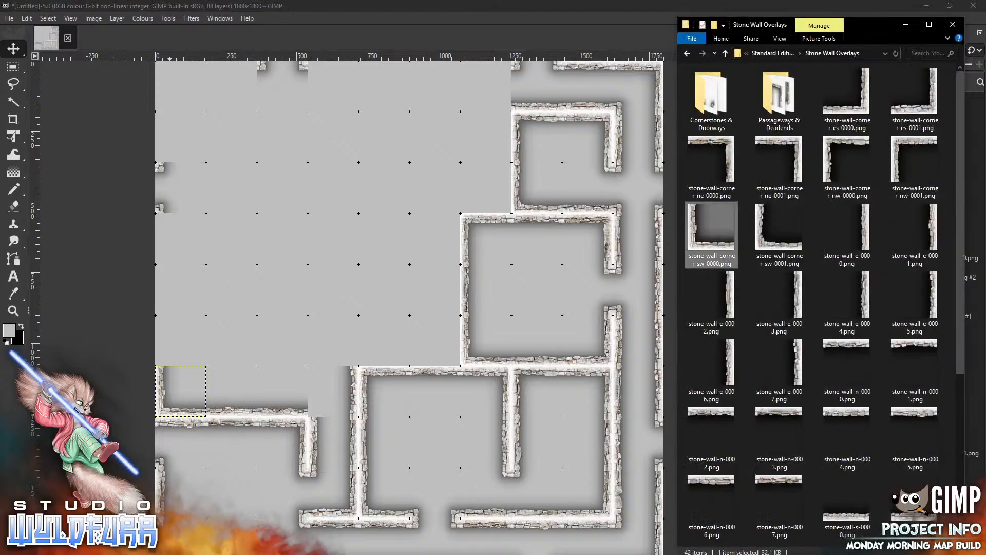
double_click(708, 105)
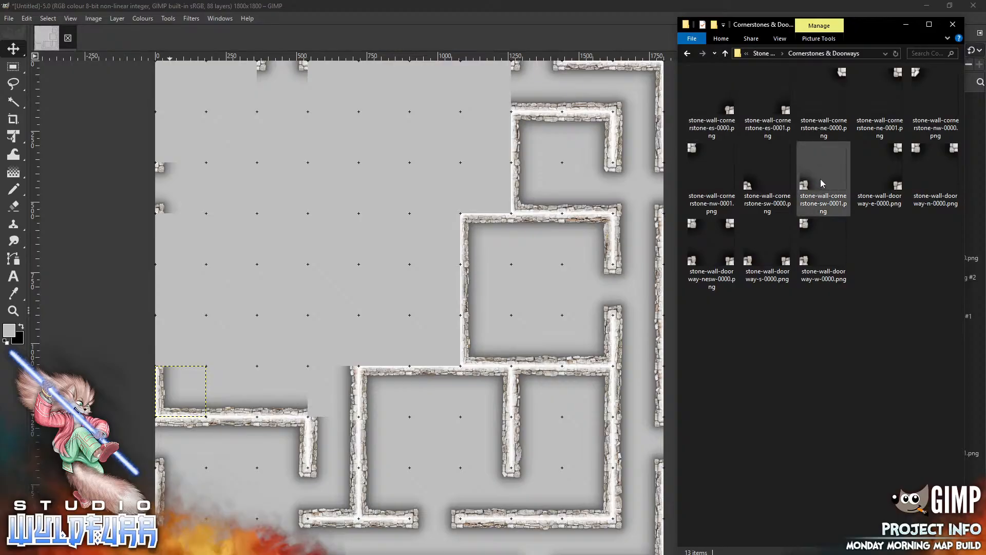
drag(821, 180, 364, 226)
drag(387, 319, 312, 395)
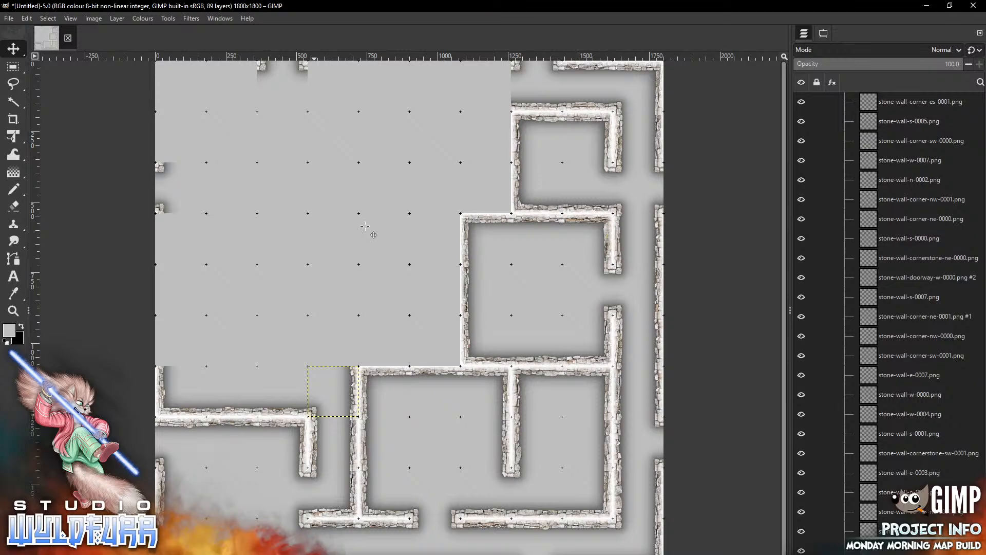
- Add stone-wall-corner-sw-0000.png from Stone Wall Overlays directly above the northwest corner of the large lower room
key(alt+Tab)
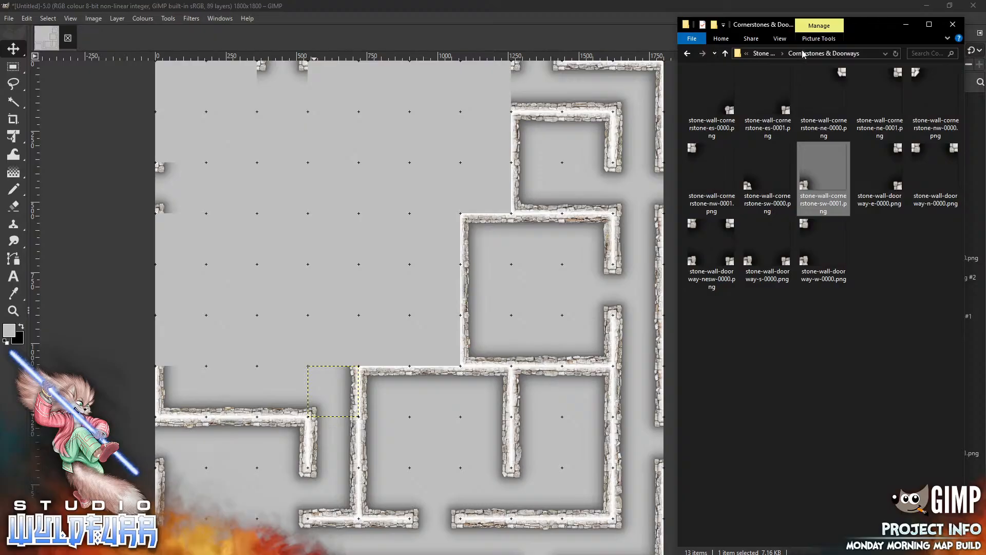
click(763, 54)
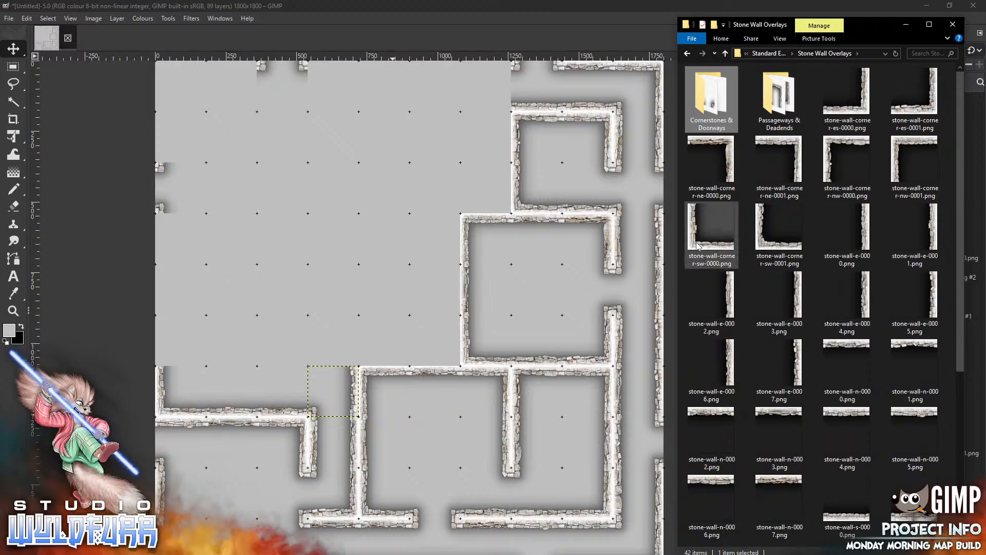
drag(710, 226, 362, 284)
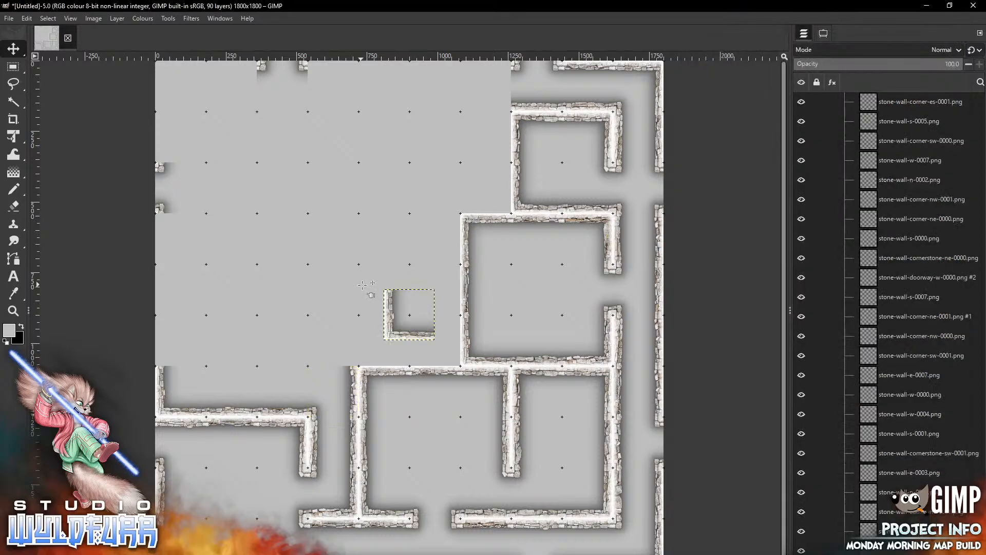
drag(396, 331, 369, 356)
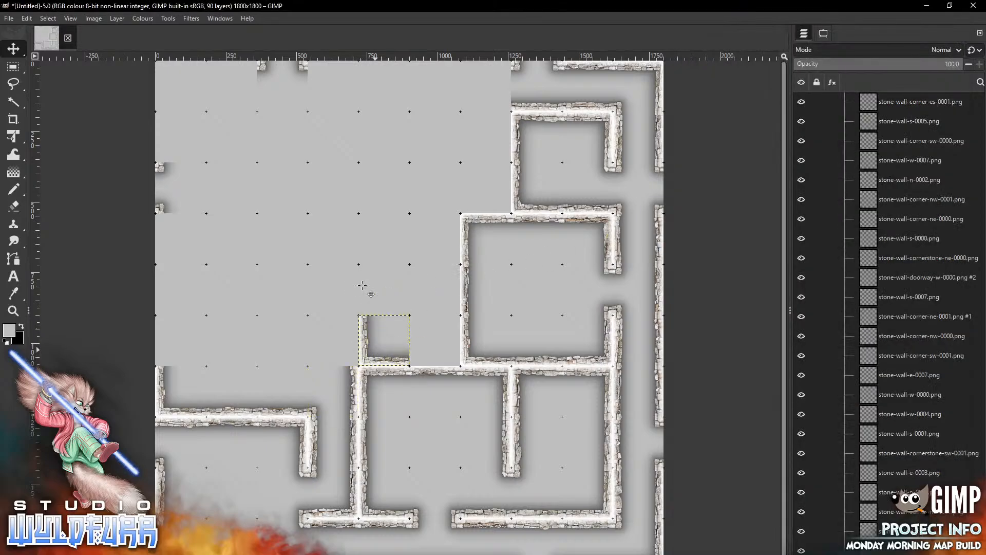
- Add stone-wall-corner-es-0001.png in the tile beside that corner, against the west wall of the middle room
key(alt+Tab)
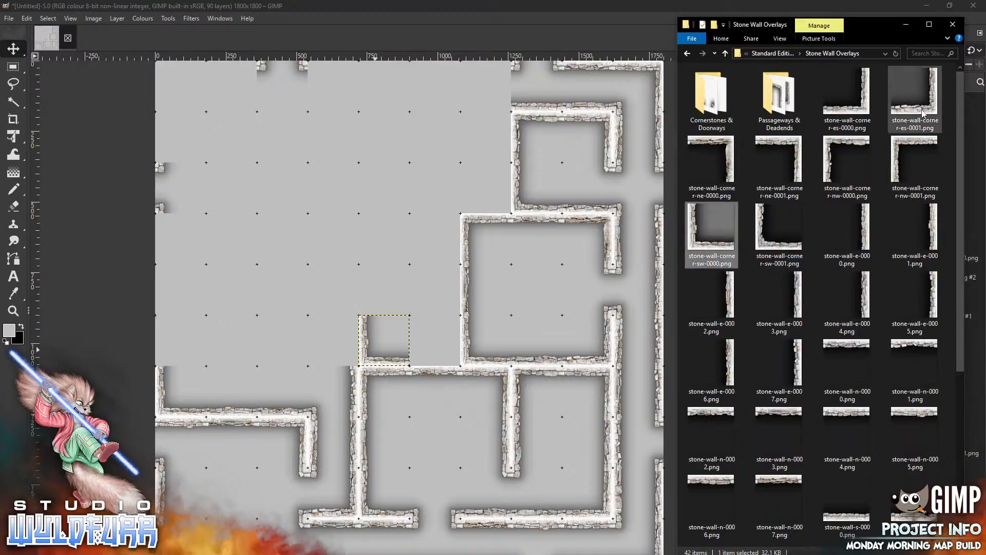
drag(915, 98, 409, 238)
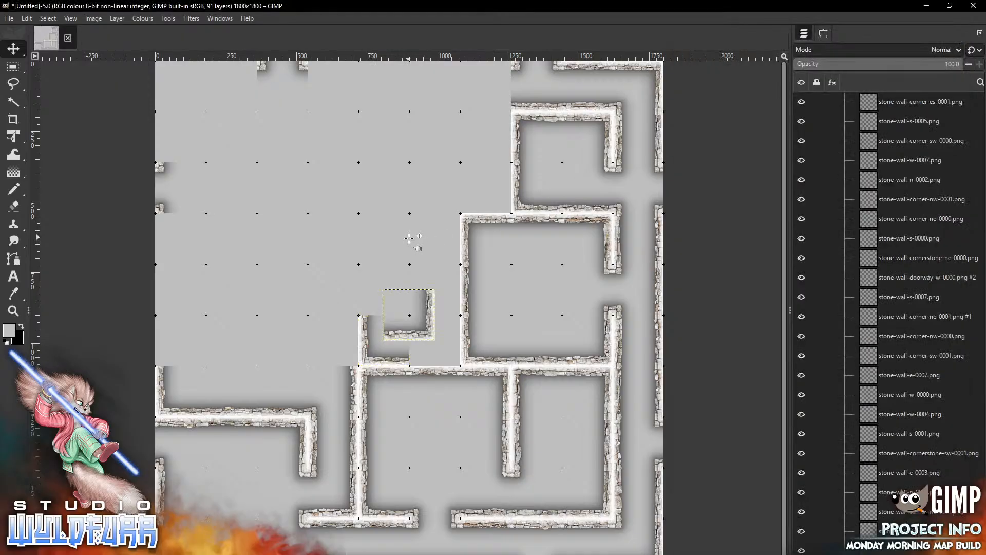
mouse_move(430, 331)
mouse_down()
mouse_move(448, 352)
mouse_move(434, 341)
mouse_up()
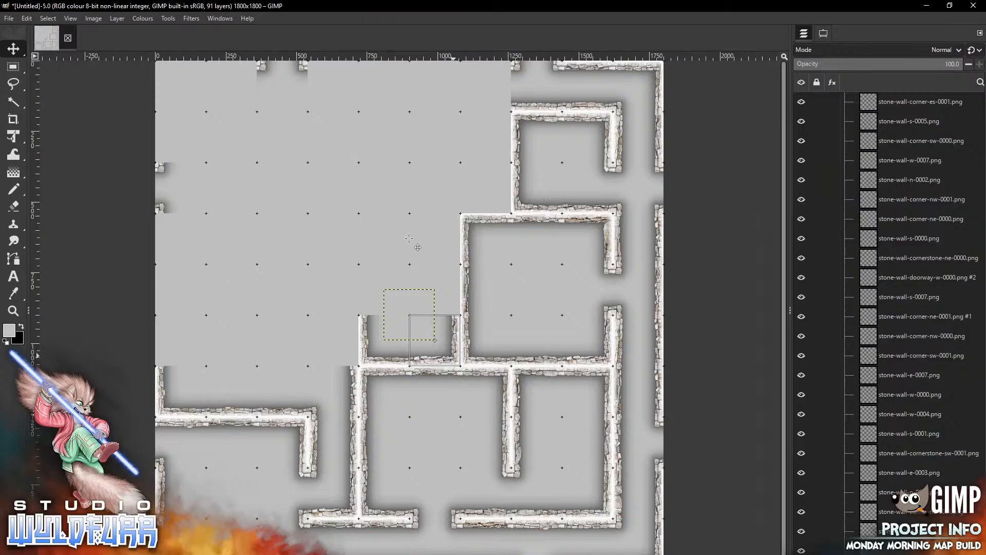
key(alt+Tab)
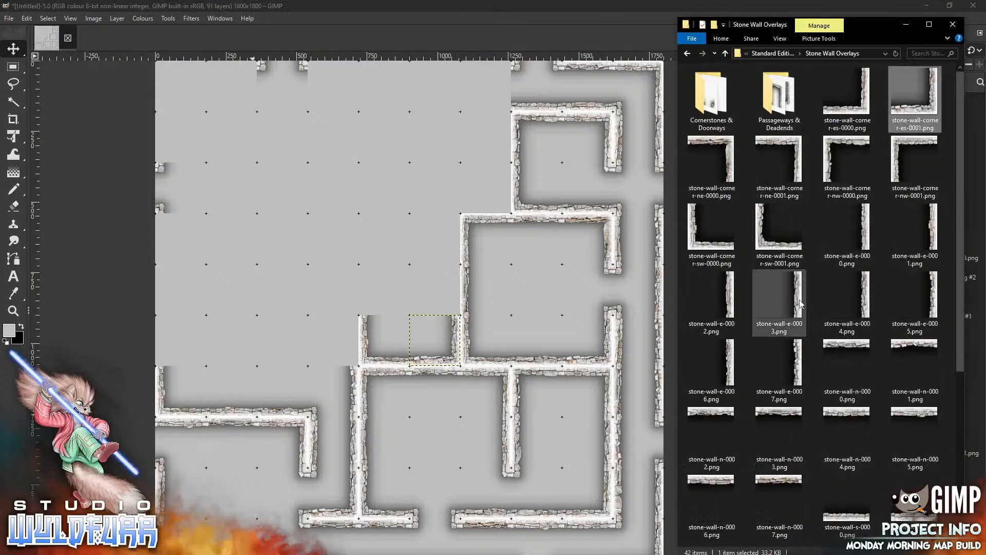
- Add stone-wall-e-0003.png above the corridor's southeast corner tile and stone-wall-w-0004.png above its southwest corner tile
drag(779, 297, 458, 295)
key(alt+Tab)
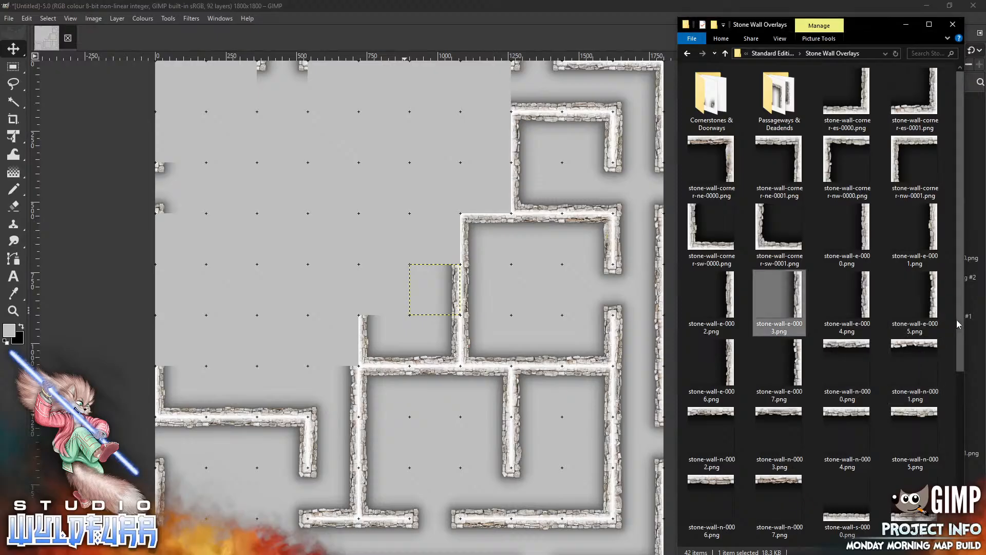
drag(956, 319, 920, 455)
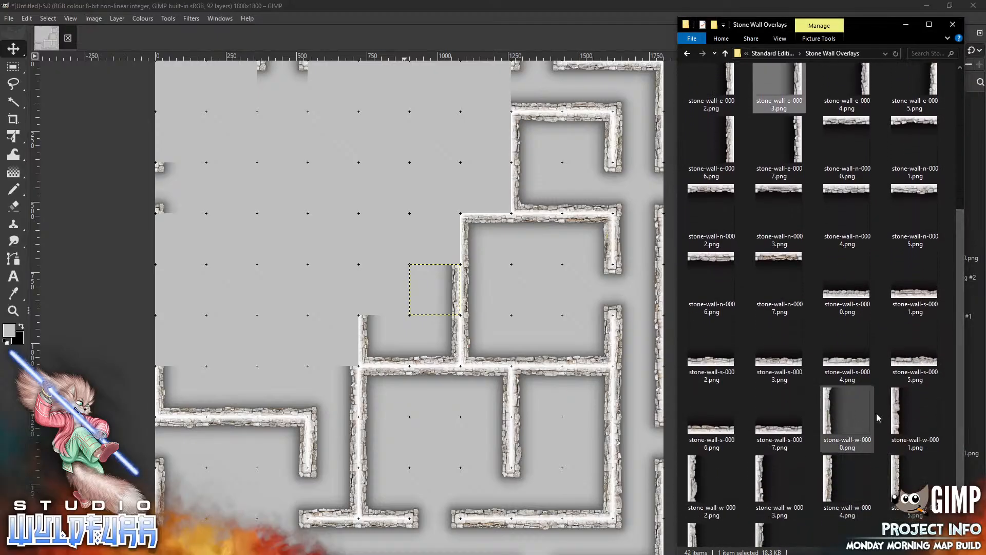
drag(832, 477, 347, 203)
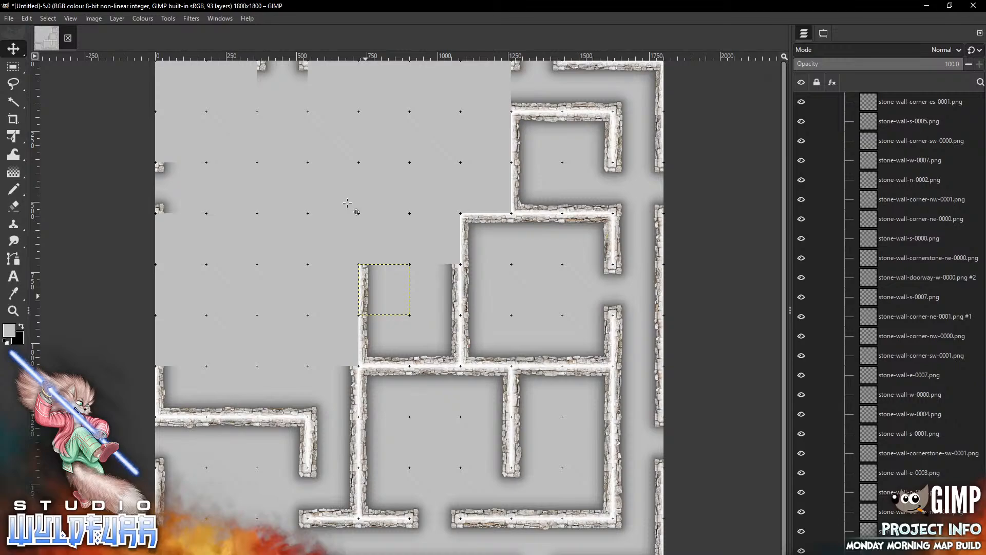
- Extend the corridor's west wall two tiles north with stone-wall-w-0002.png and another west wall overlay above it
key(alt+Tab)
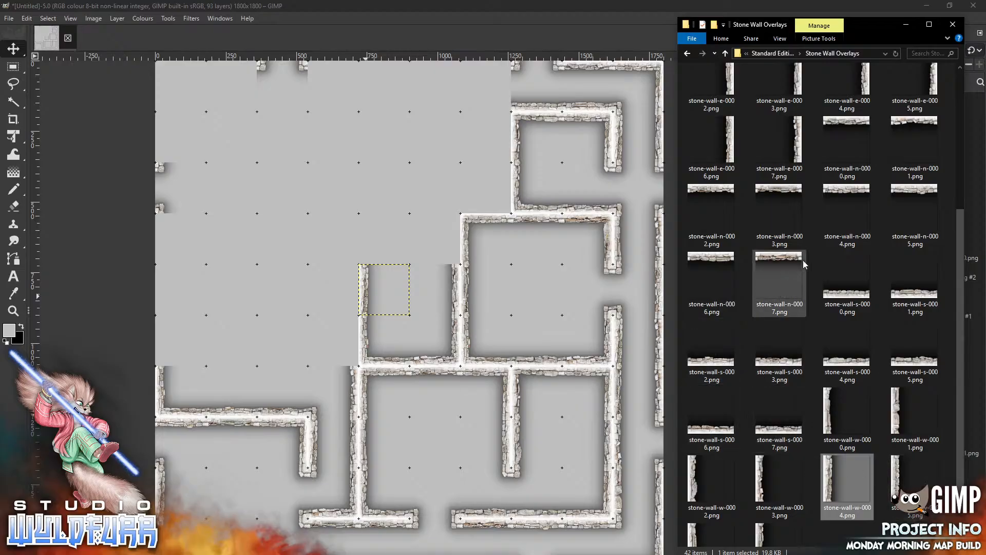
click(763, 483)
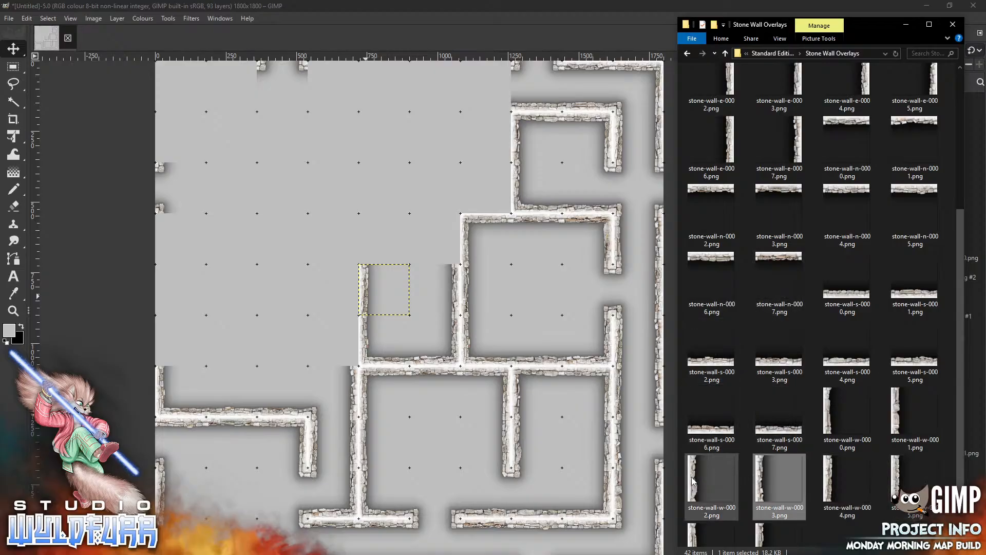
drag(693, 480, 390, 228)
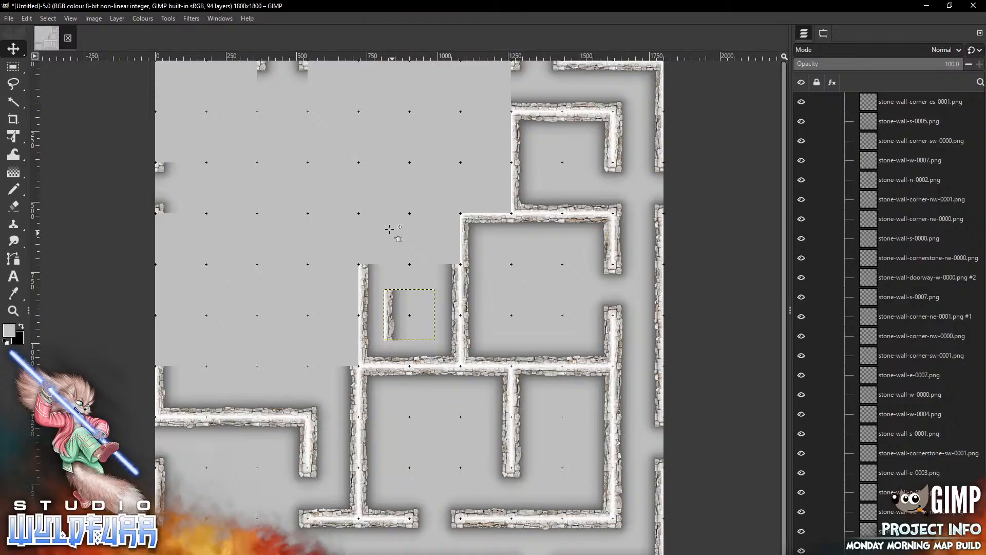
drag(391, 312, 366, 236)
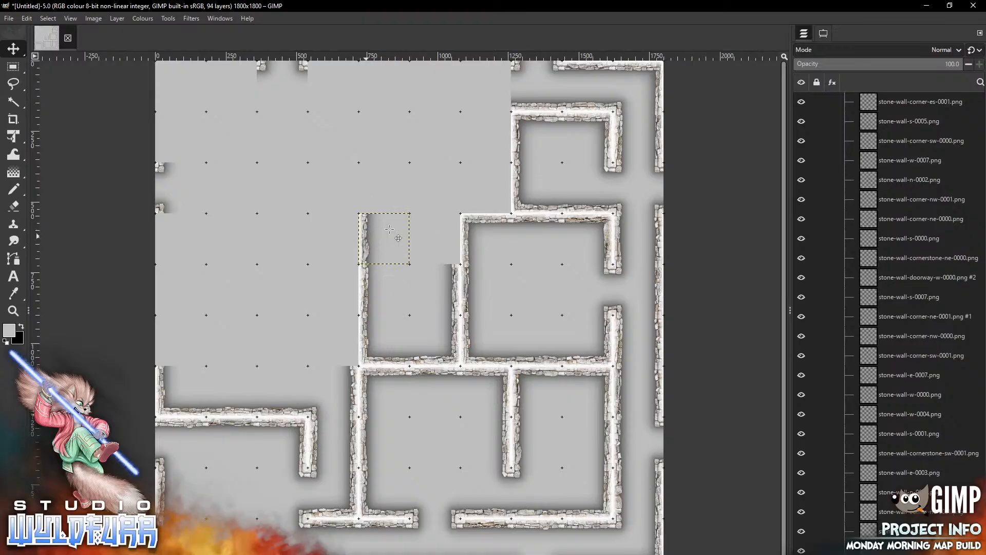
key(alt+Tab)
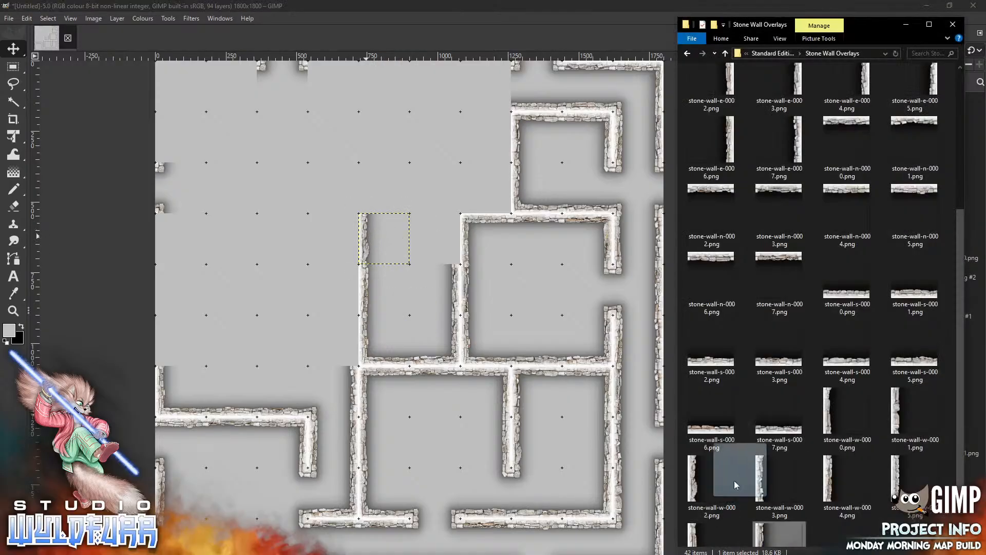
drag(736, 484, 412, 159)
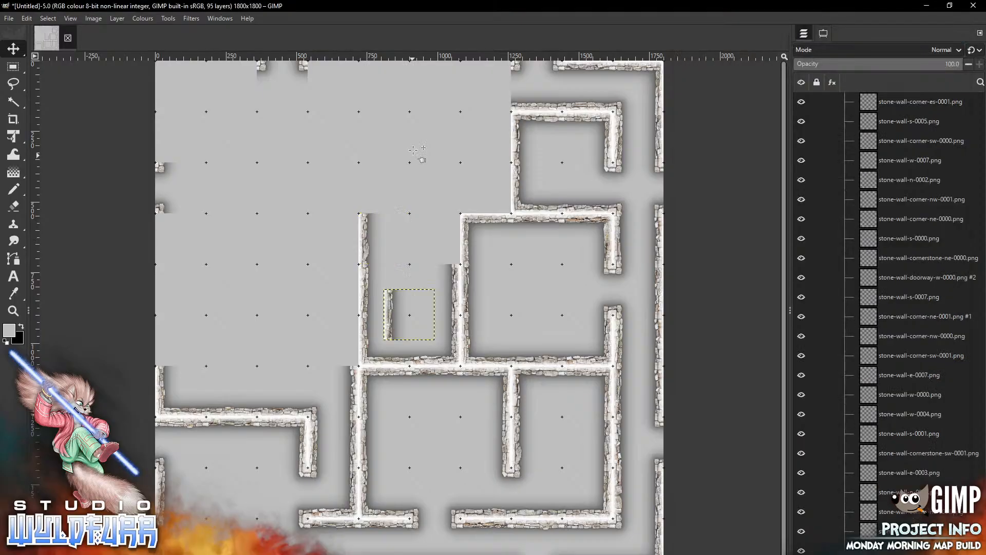
drag(408, 315, 384, 188)
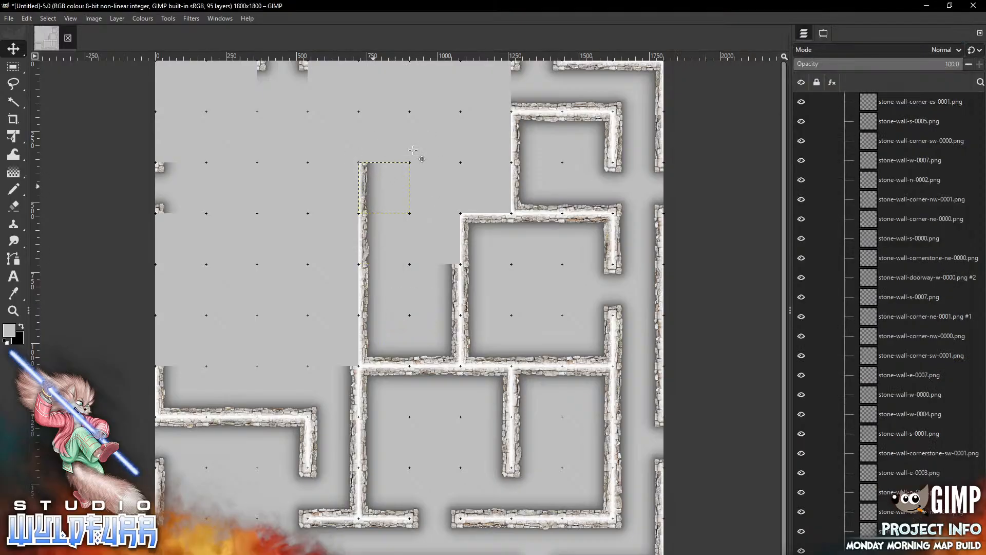
- Cap the corridor's west wall with stone-wall-corner-nw-0000.png and continue the north wall one tile east with stone-wall-n-0005.png
key(alt+Tab)
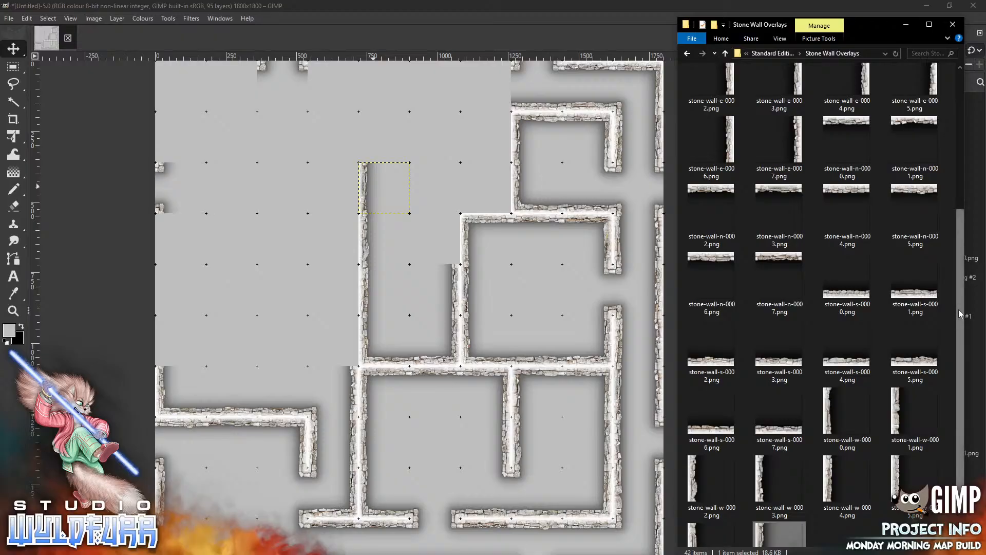
drag(960, 314, 948, 105)
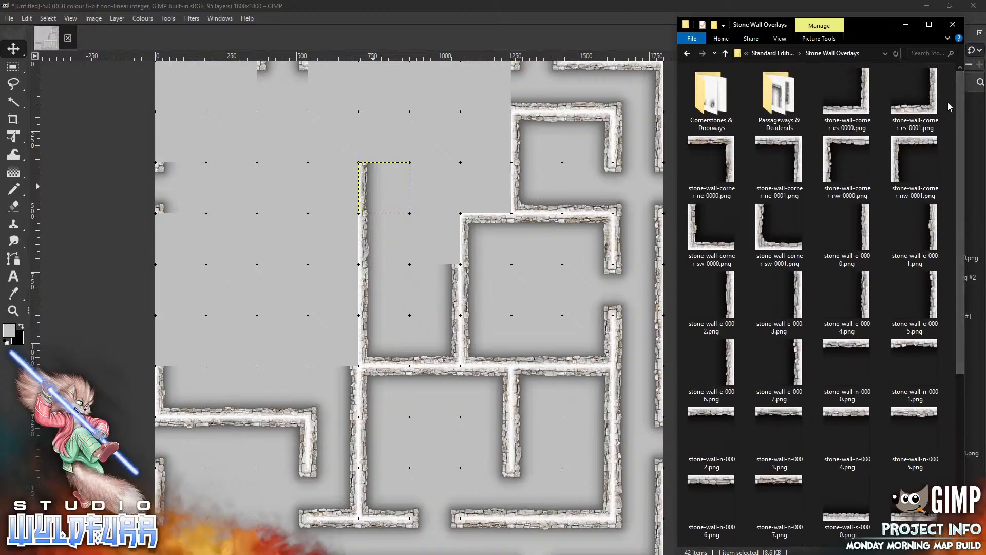
drag(847, 159, 406, 218)
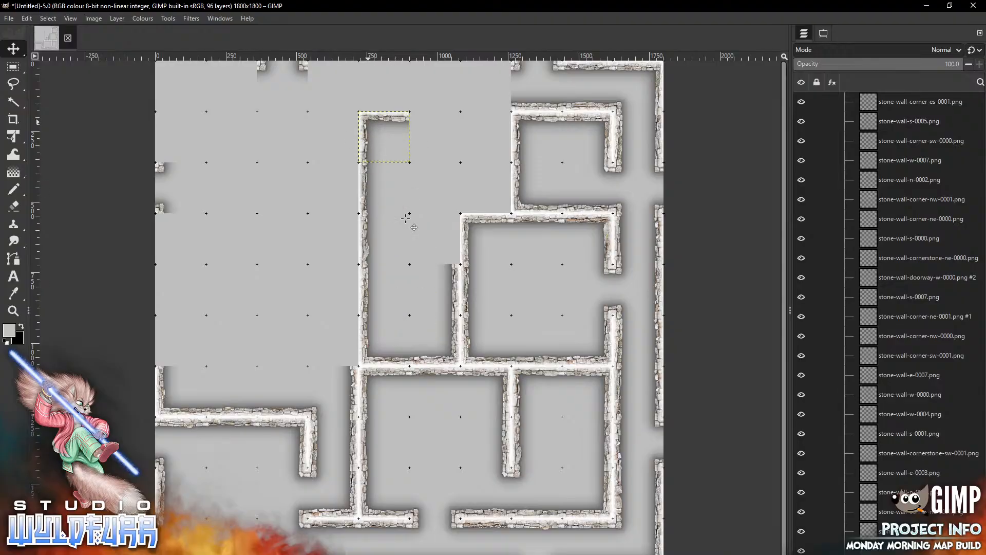
key(alt+Tab)
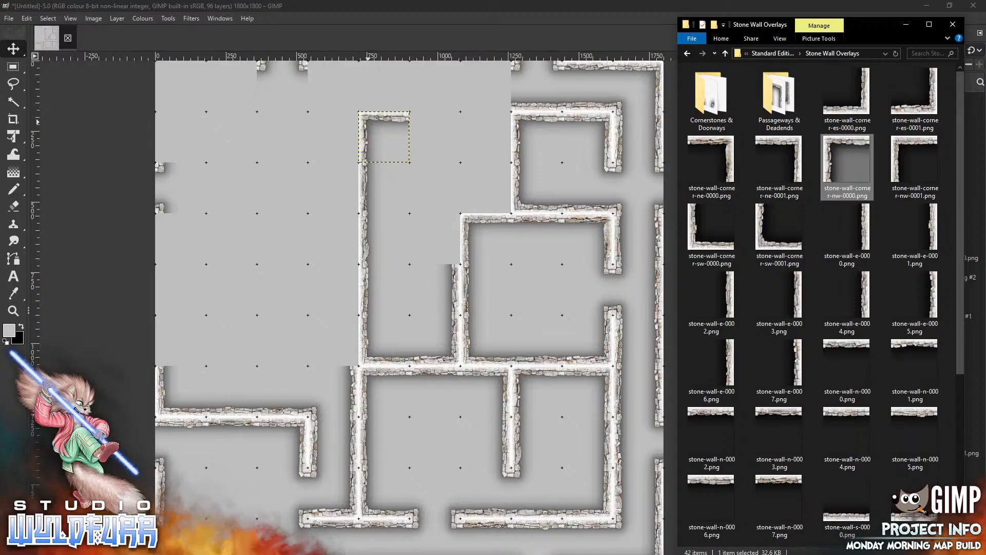
drag(919, 418, 454, 249)
drag(411, 294, 437, 116)
click(257, 552)
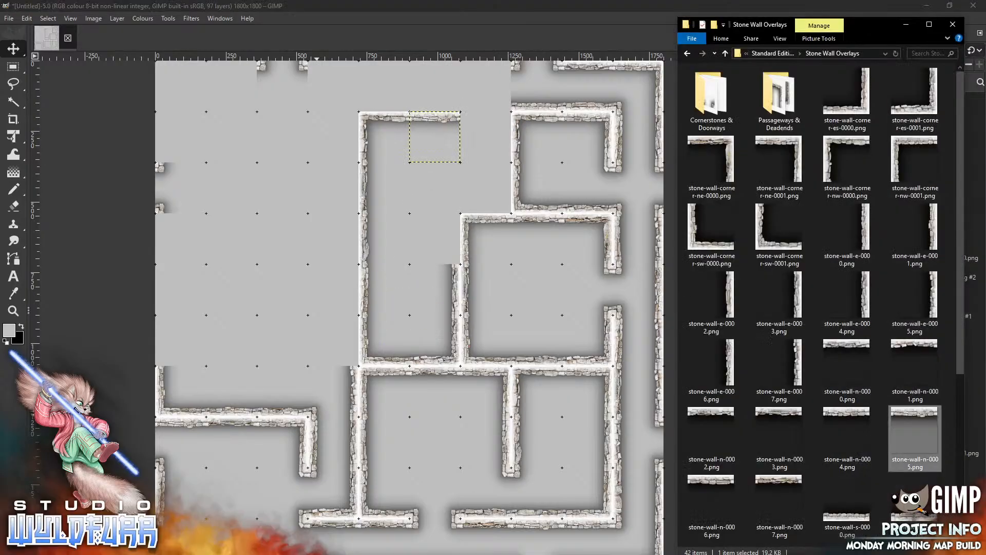
drag(770, 416, 472, 195)
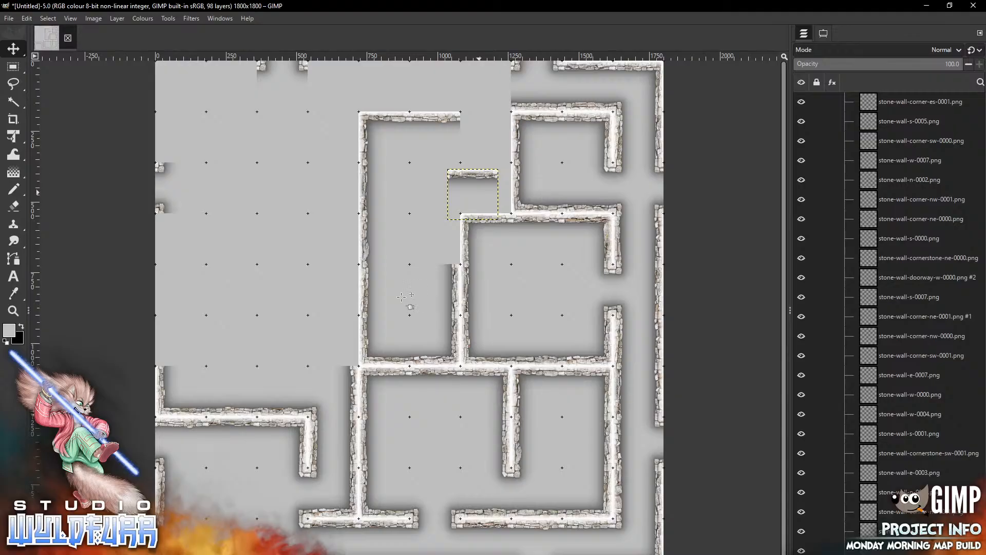
key(Delete)
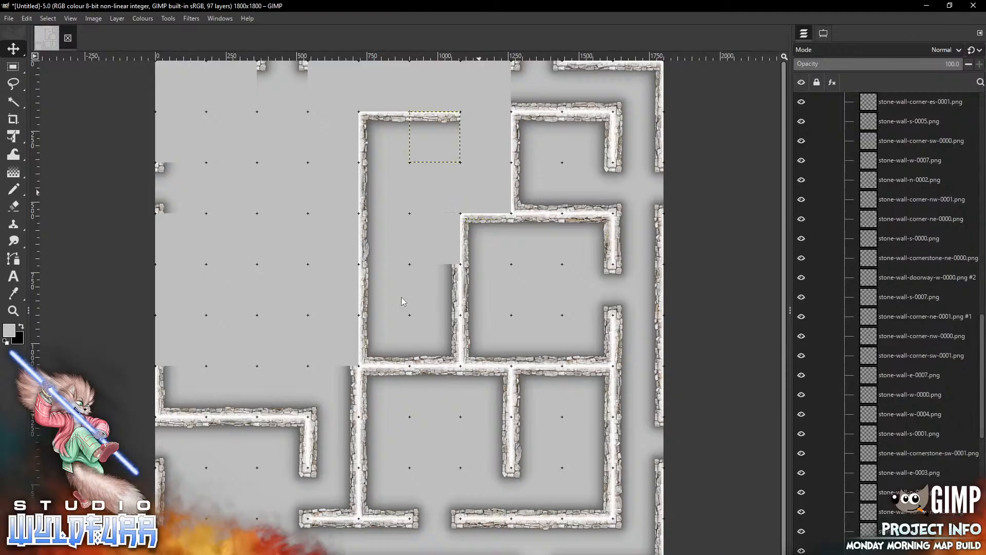
- Add stone-wall-corner-ne-0001.png above the corridor's east wall, beside the middle room's northwest corner
key(alt+Tab)
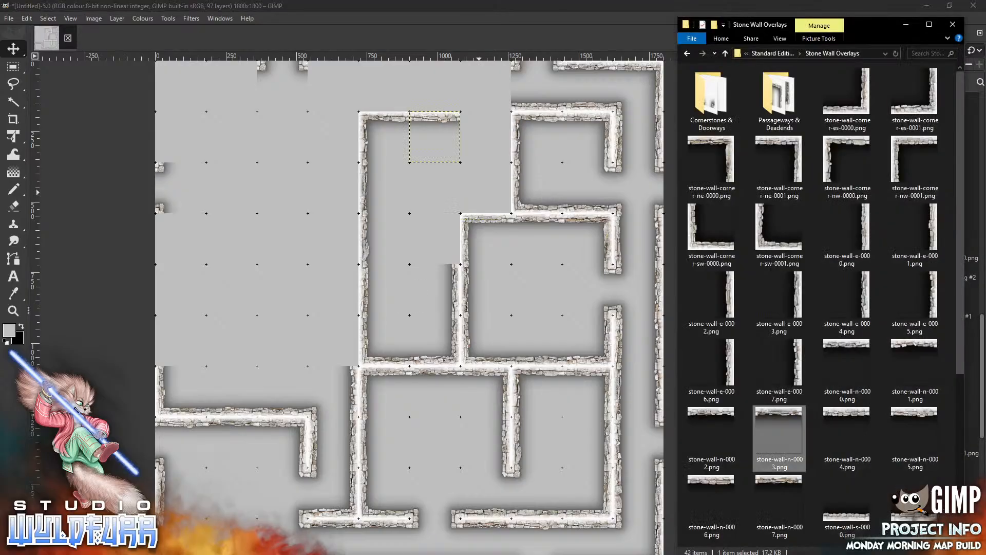
click(798, 154)
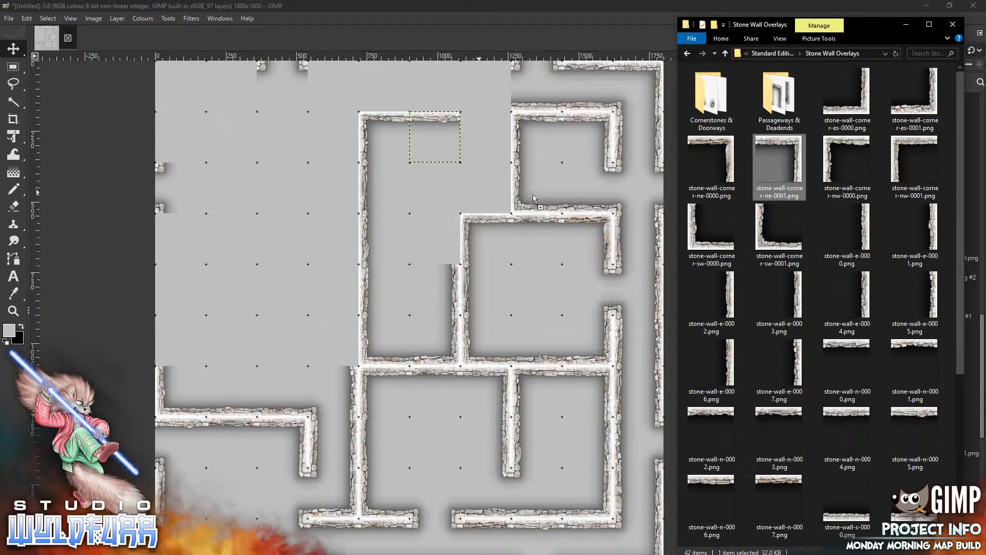
drag(533, 198, 439, 212)
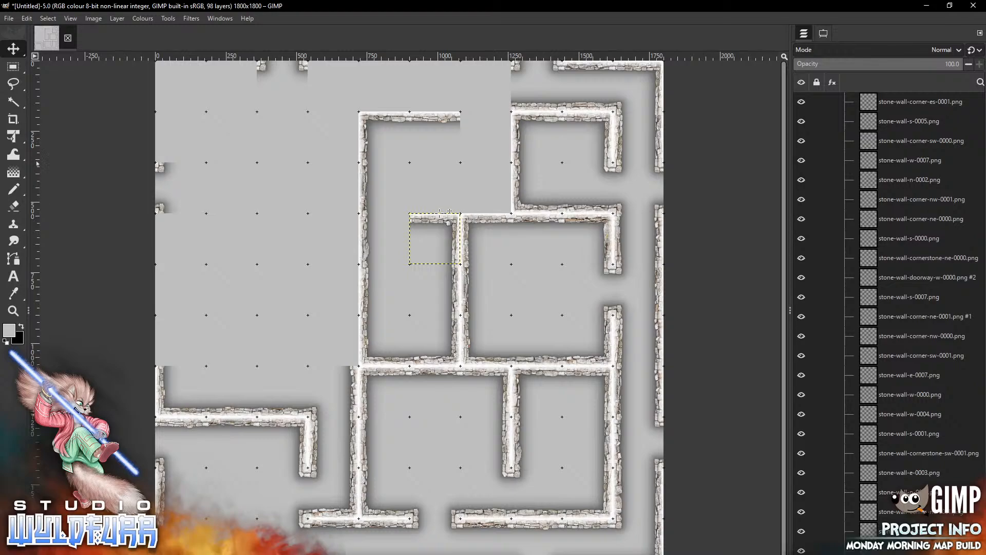
- Add stone-wall-corner-es-0000.png above the middle room's northwest corner and stone-wall-e-0007.png directly above it, along the small upper room's west wall
key(alt+Tab)
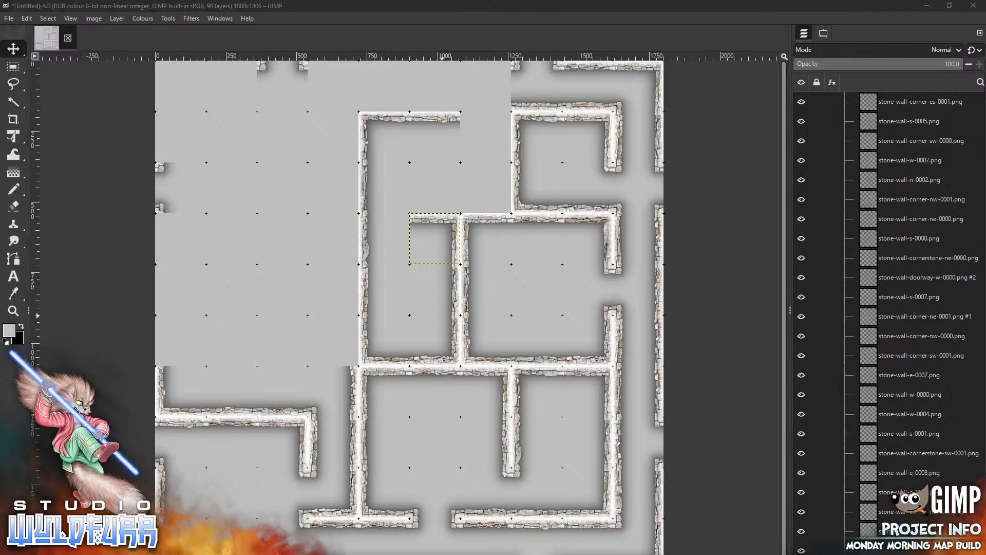
drag(848, 92, 462, 185)
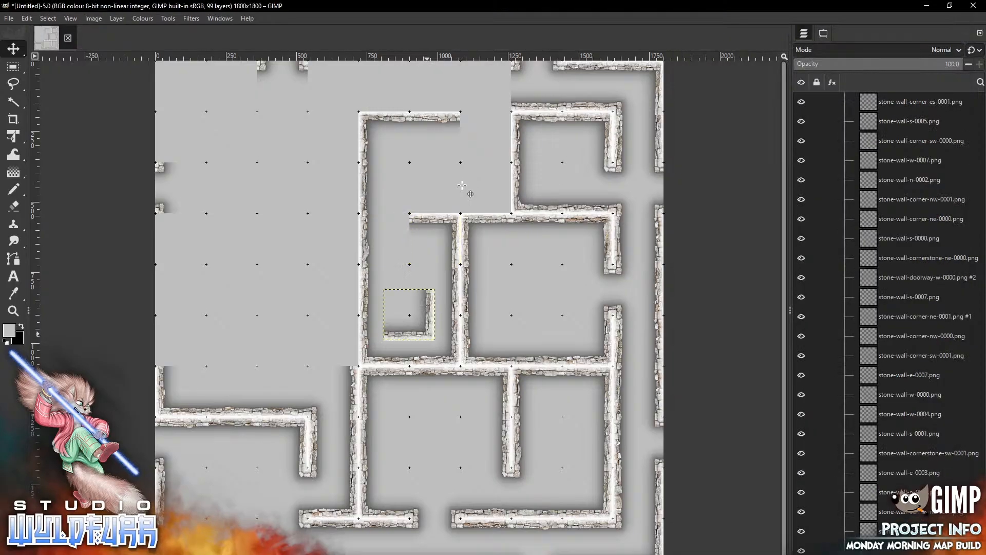
drag(425, 329, 462, 185)
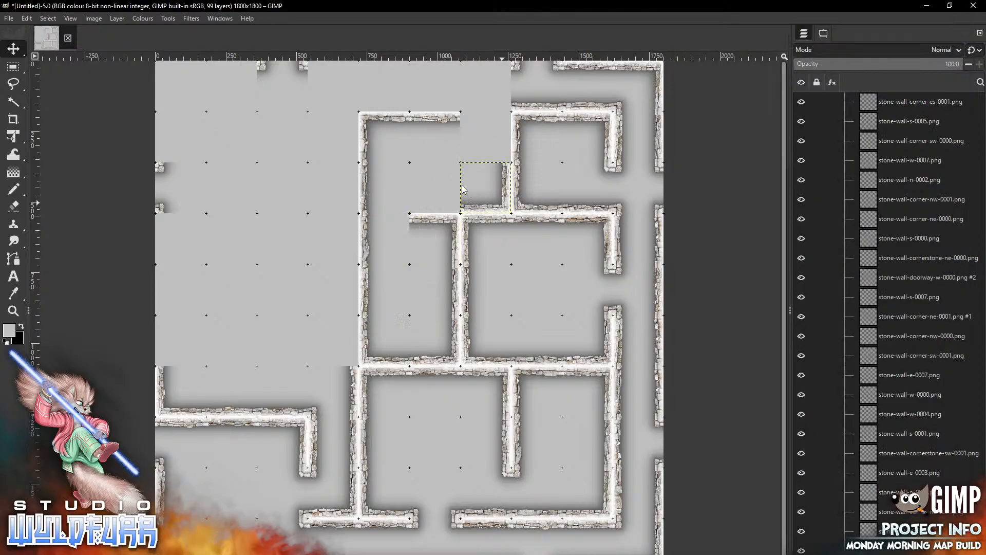
key(alt+Tab)
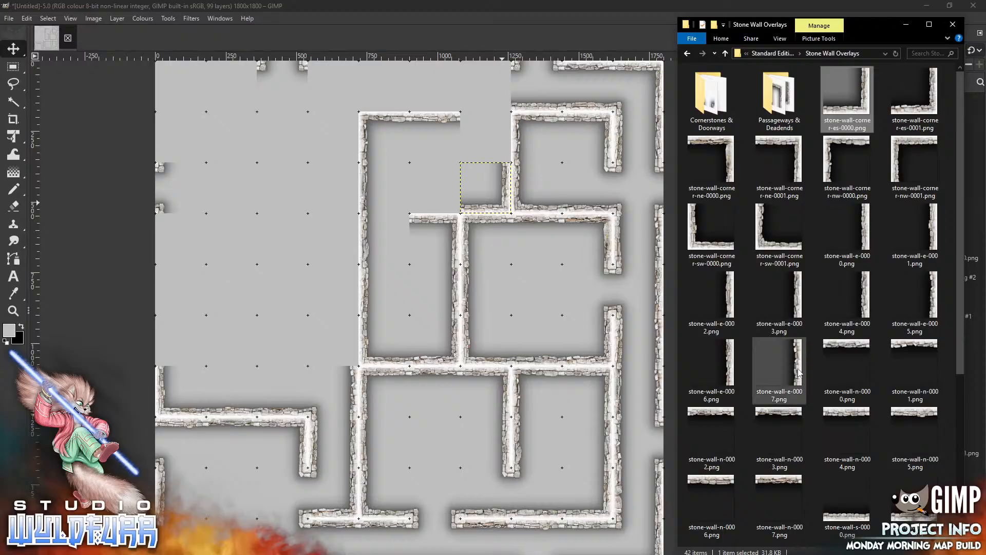
drag(779, 362, 442, 169)
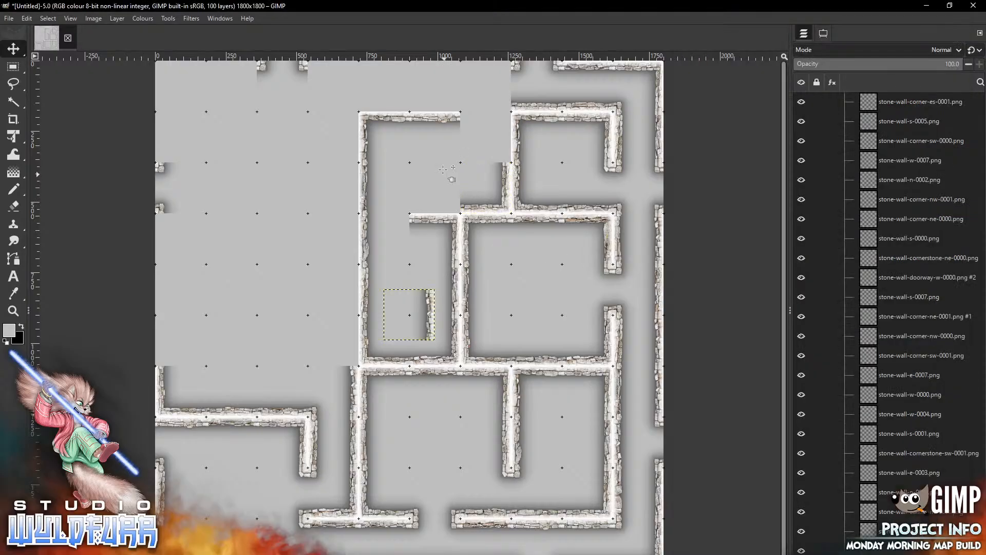
drag(427, 314, 502, 145)
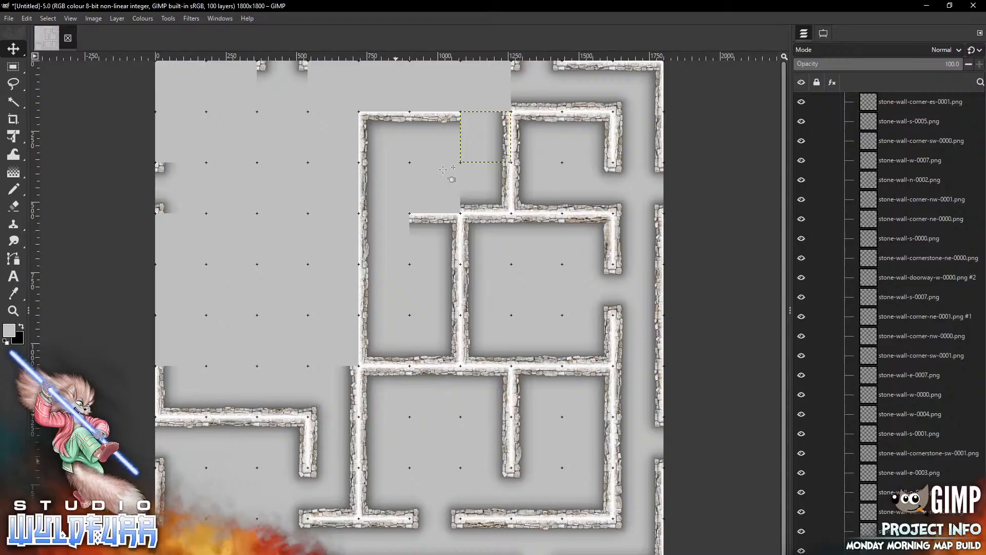
- Add stone-wall-cornerstone-es-0000.png from Cornerstones & Doorways at the outer northwest corner of the small upper room
key(alt+Tab)
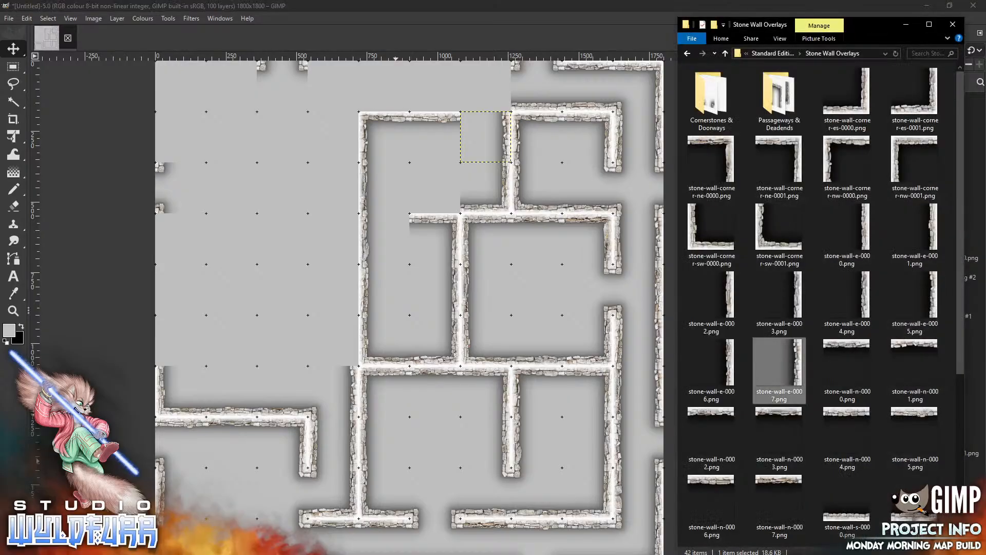
double_click(706, 105)
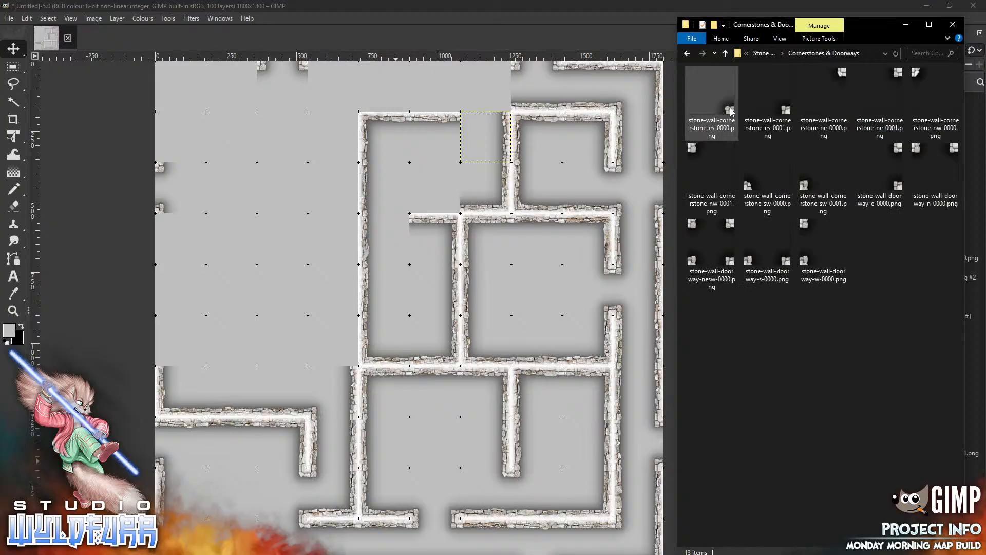
drag(705, 106, 425, 189)
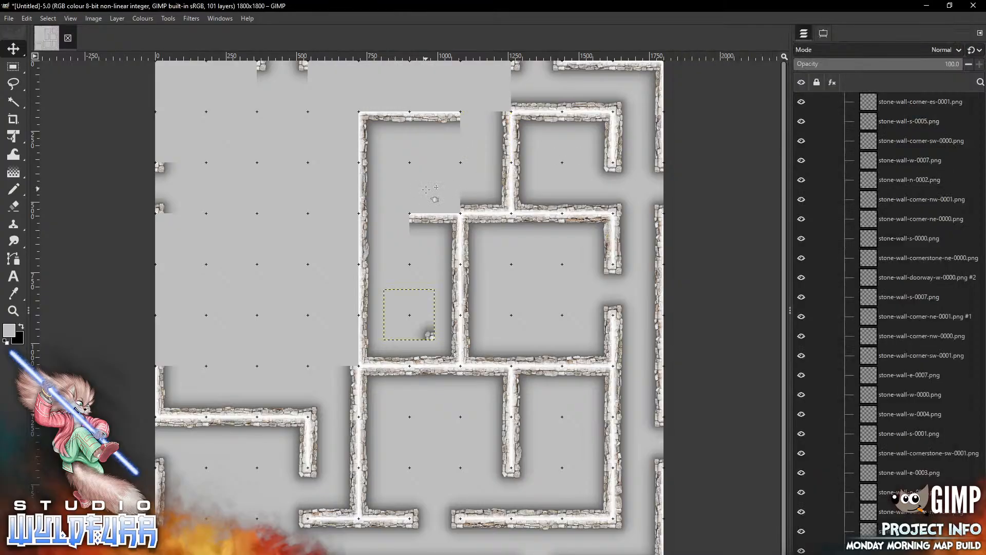
drag(430, 334, 507, 105)
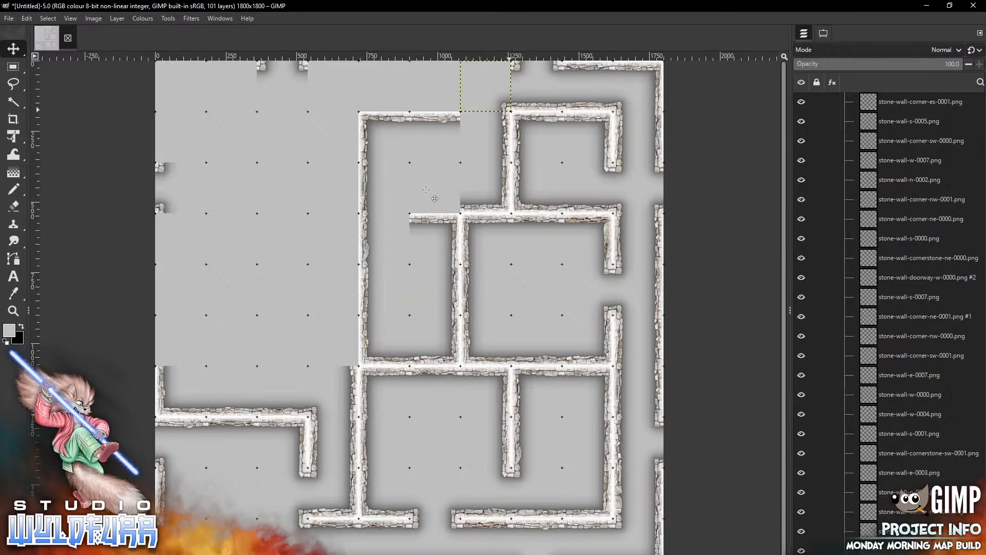
- Finish the east end of the corridor's north wall with stone-wall-cornerstone-nw-0001.png below the wall line and stone-wall-cornerstone-sw-0000.png above it
key(alt+Tab)
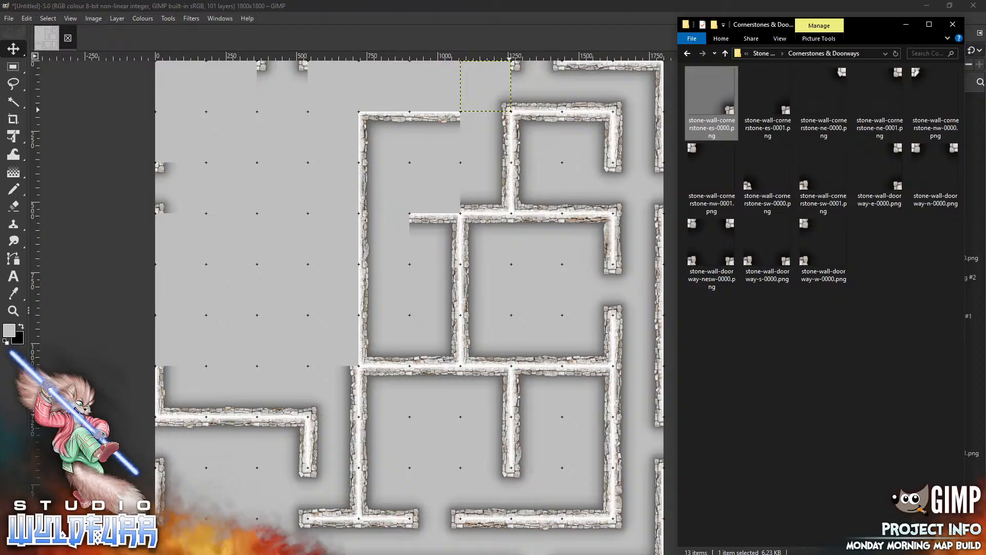
drag(696, 152, 442, 189)
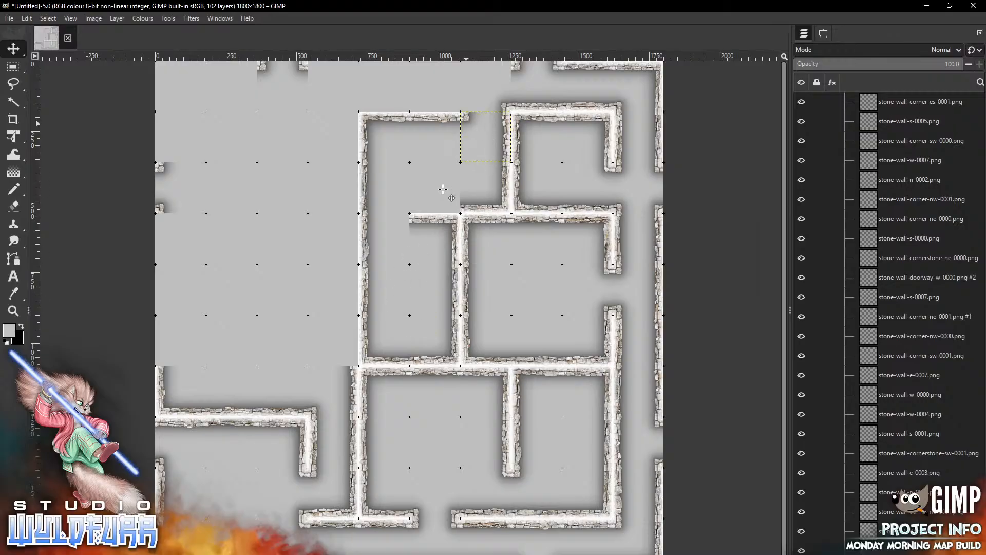
key(alt+Tab)
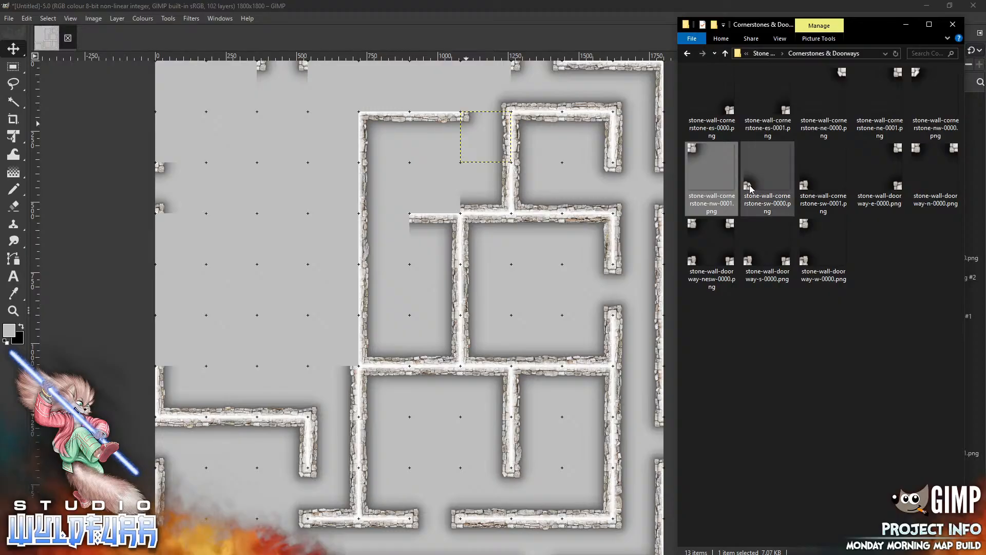
drag(767, 169, 469, 173)
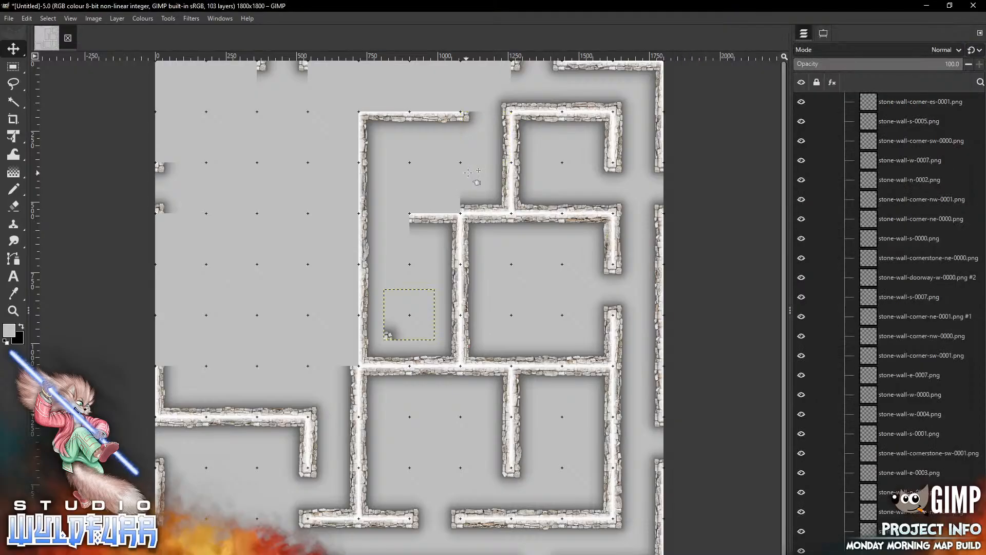
drag(389, 334, 466, 106)
drag(468, 172, 468, 172)
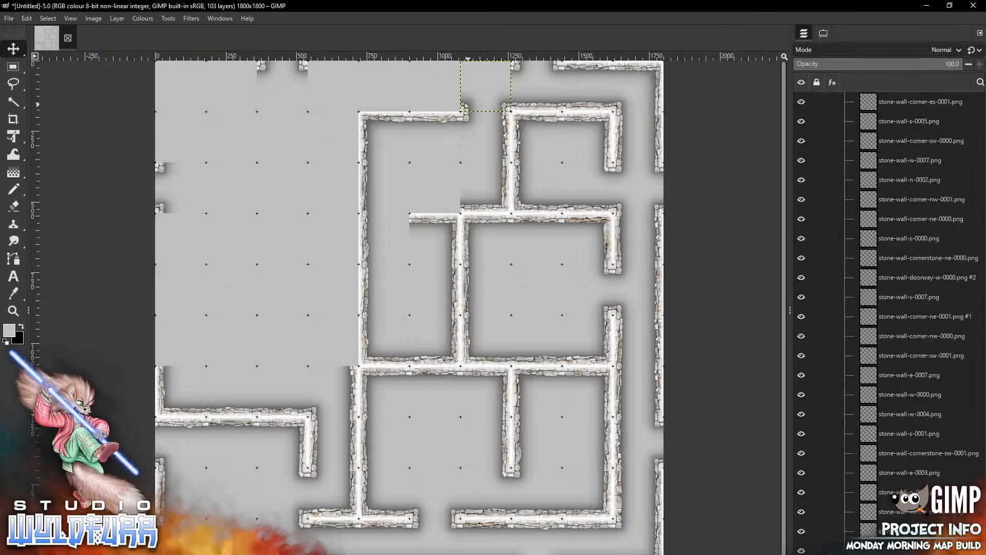
- Add stone-wall-n-0003.png from Stone Wall Overlays along the upper corridor's north wall, with stone-wall-n-0004.png directly west of it
key(alt+Tab)
click(764, 53)
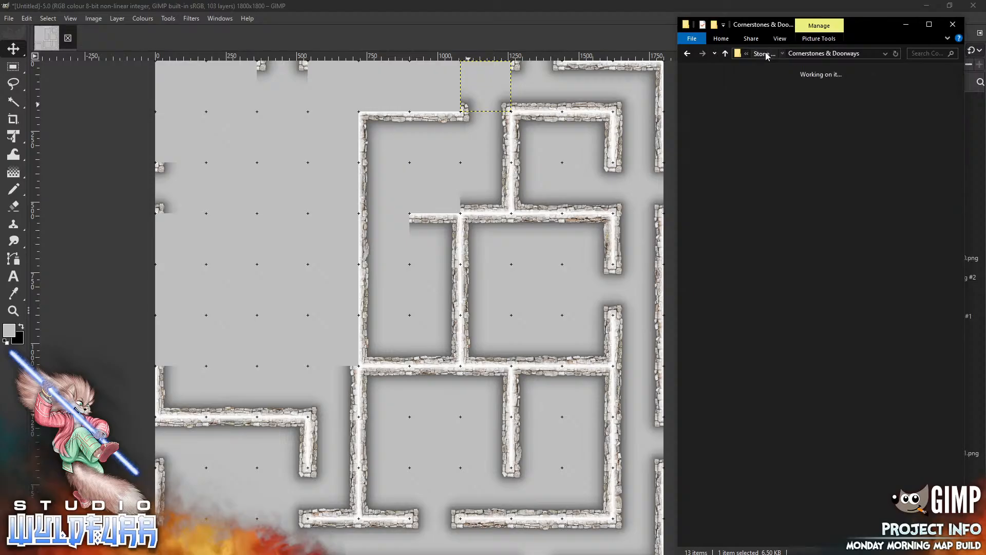
drag(793, 413, 445, 184)
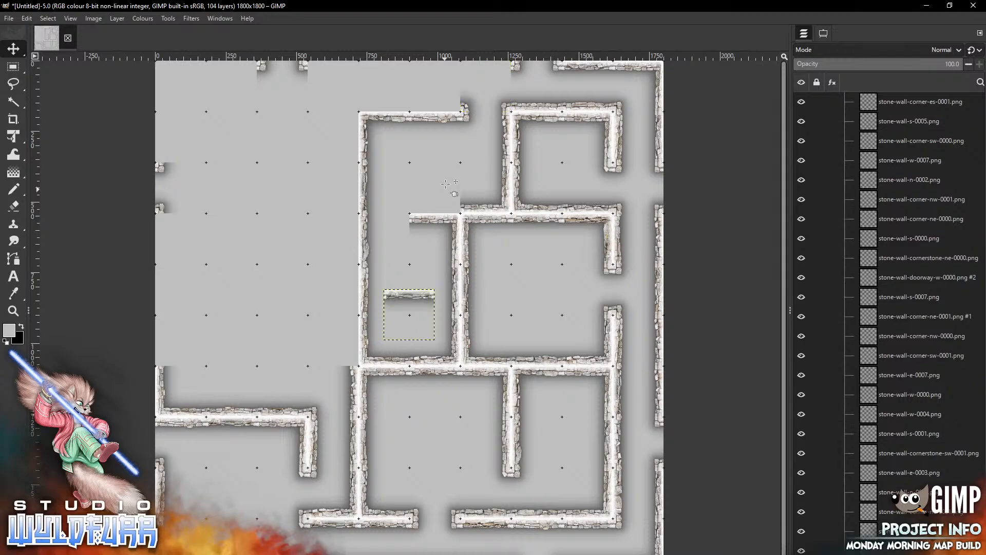
drag(415, 295, 489, 76)
key(alt+Tab)
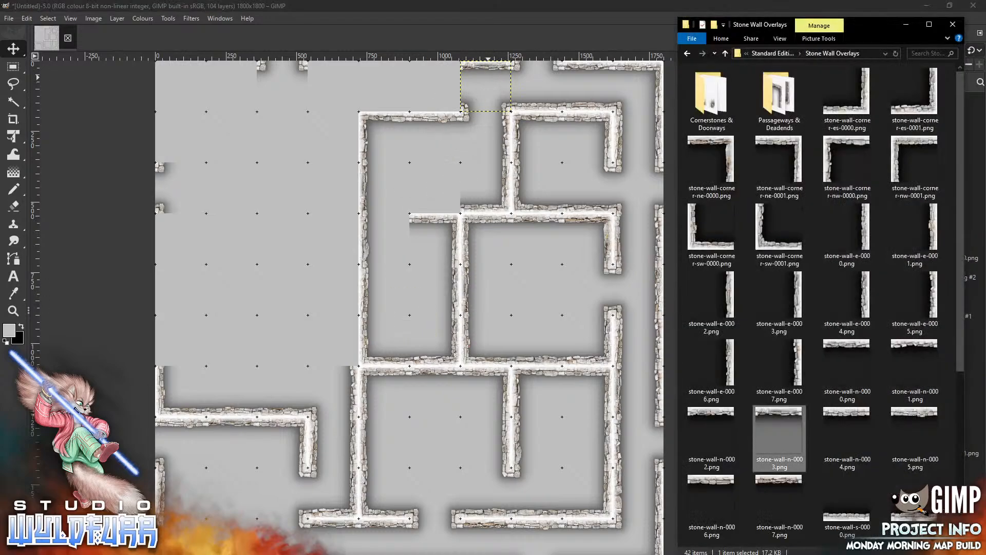
drag(856, 418, 410, 198)
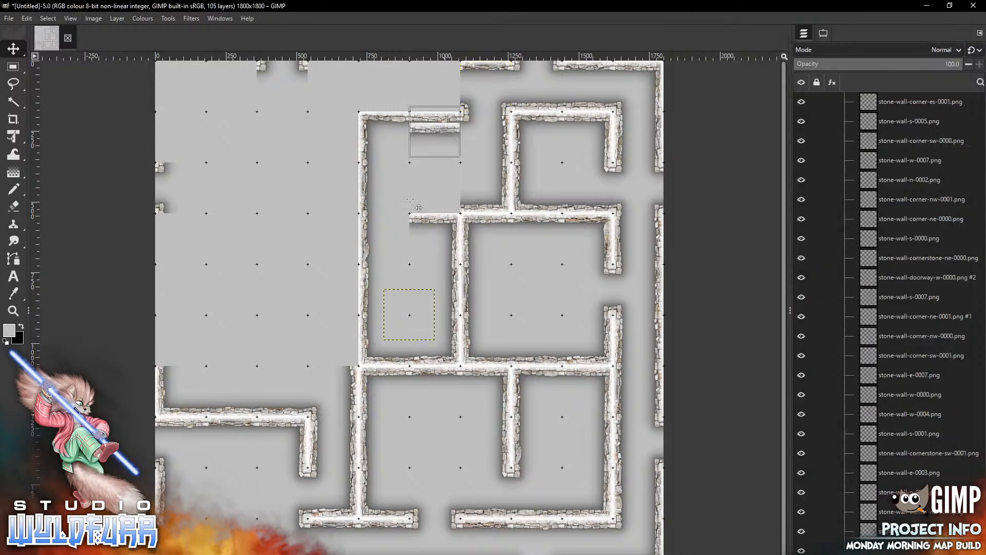
- Extend the upper corridor's north wall west with stone-wall-n-0005.png beside the existing cornerstone and stone-wall-n-0006.png filling the remaining gap
key(alt+Tab)
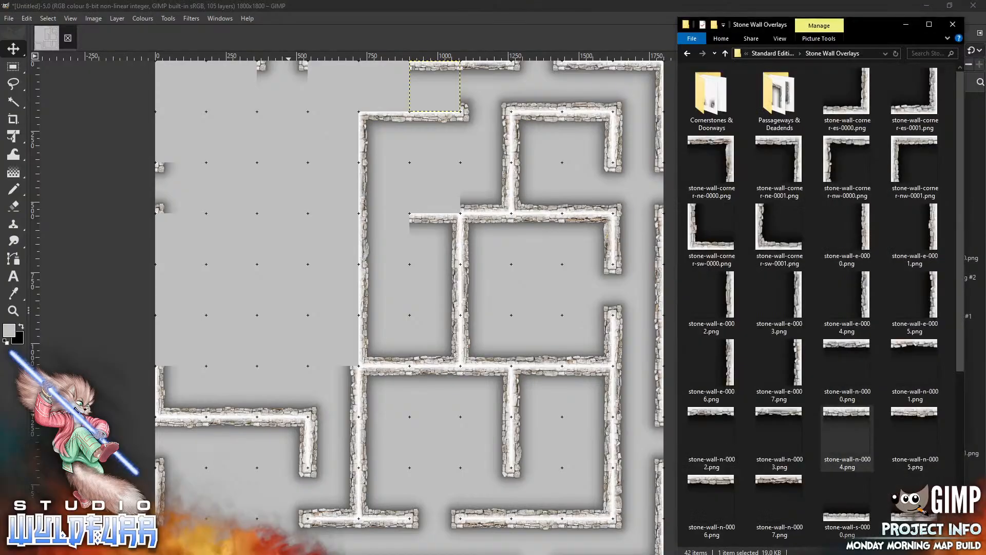
drag(914, 436, 333, 86)
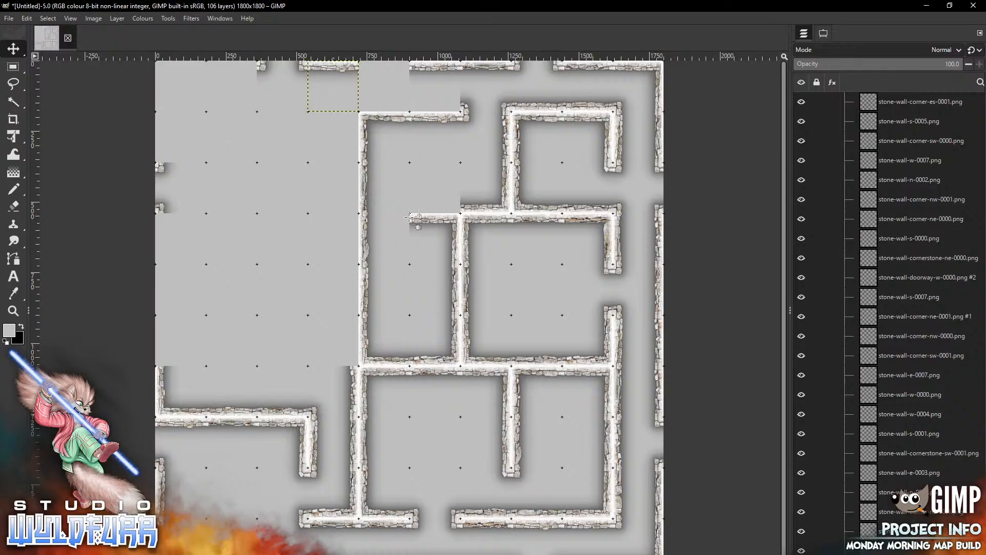
key(alt+Tab)
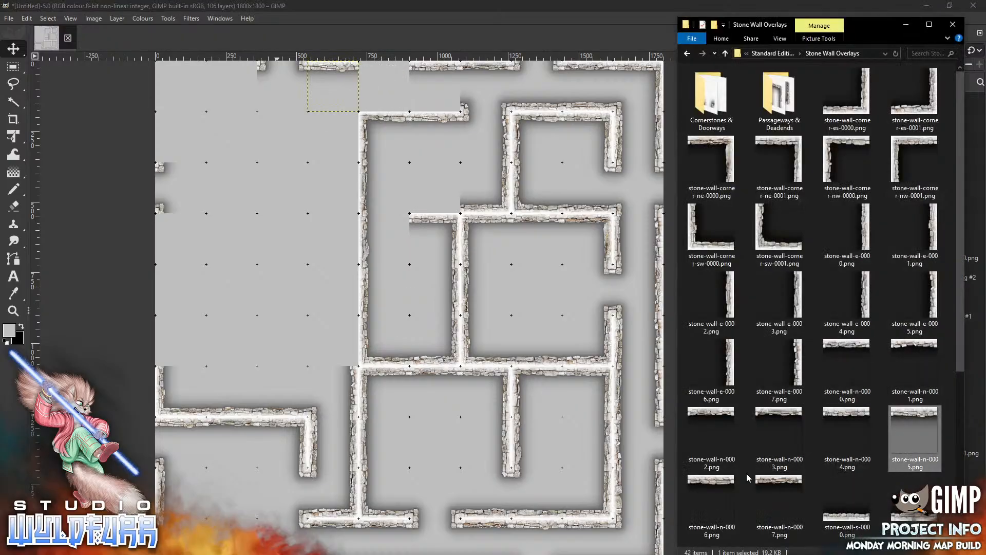
drag(708, 488, 391, 187)
drag(402, 103, 394, 74)
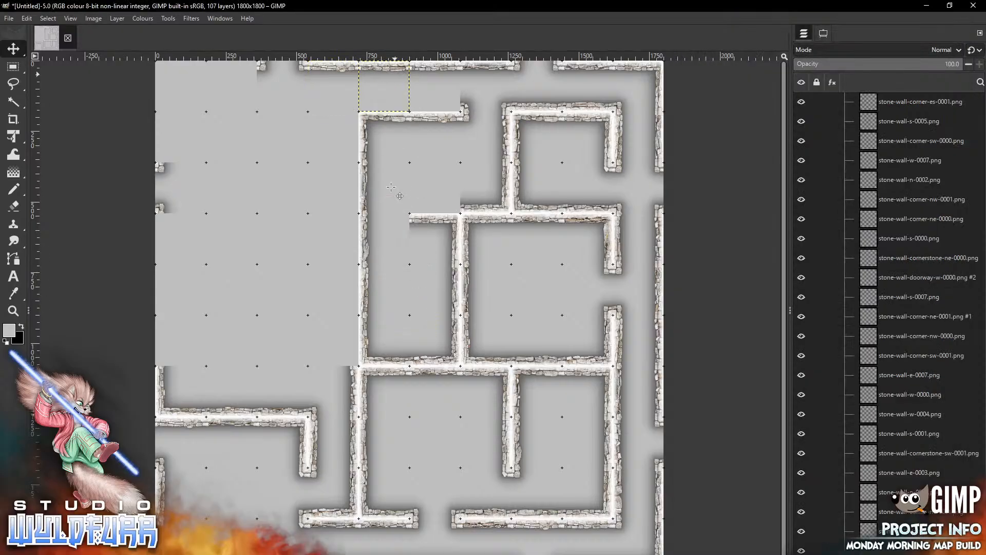
- Line the upper side of the L-shaped passage's north wall with stone-wall-s-0000.png at its east end and stone-wall-s-0001.png to the west
key(alt+Tab)
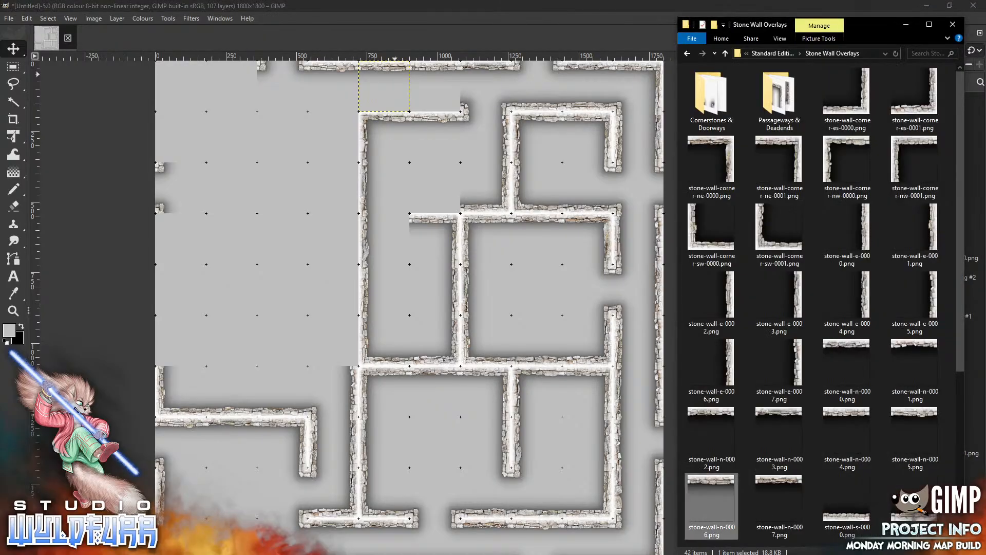
drag(842, 515, 410, 157)
drag(414, 333, 442, 99)
key(alt+Tab)
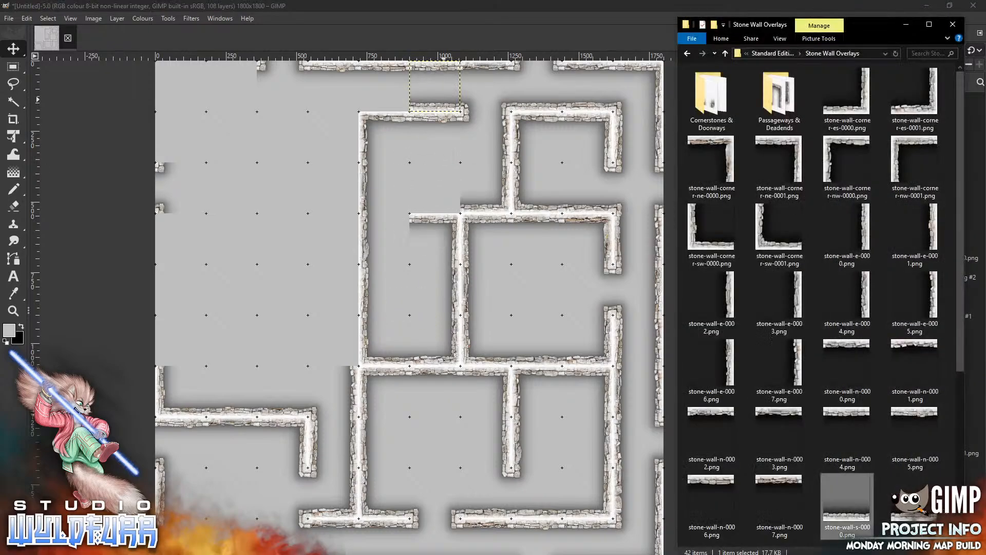
drag(854, 463, 313, 148)
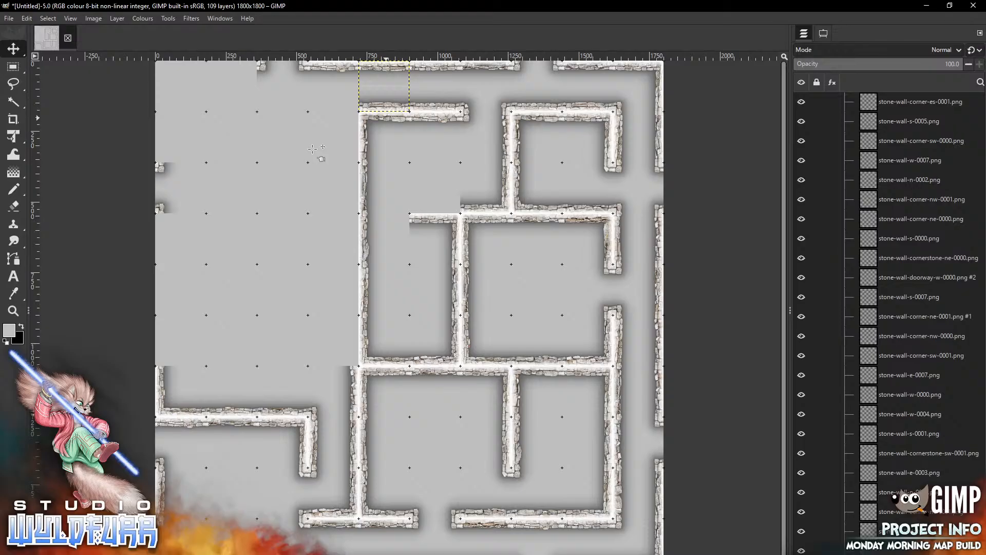
- Add a stone-wall-s tile above the short wall stub extending west from the middle room's northwest corner
key(alt+Tab)
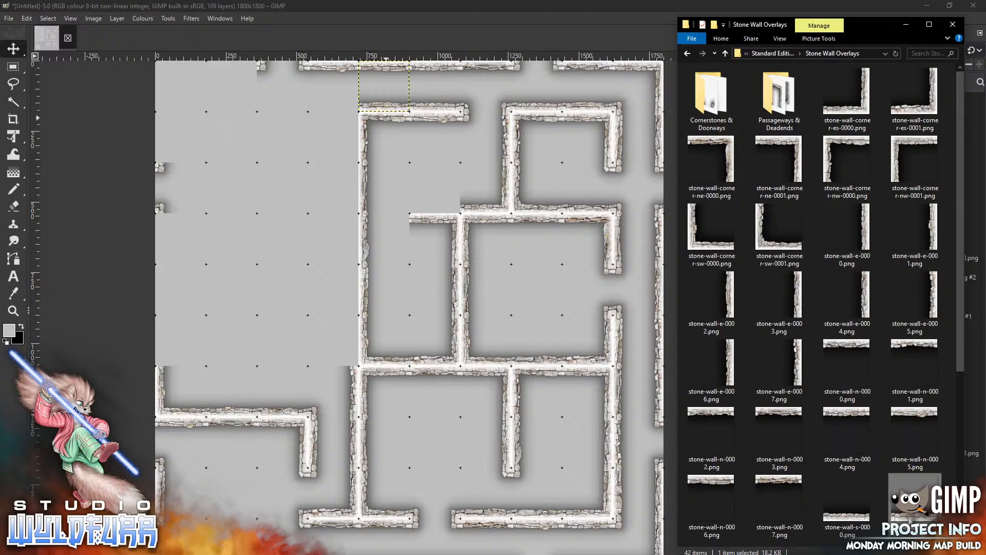
drag(445, 177, 444, 176)
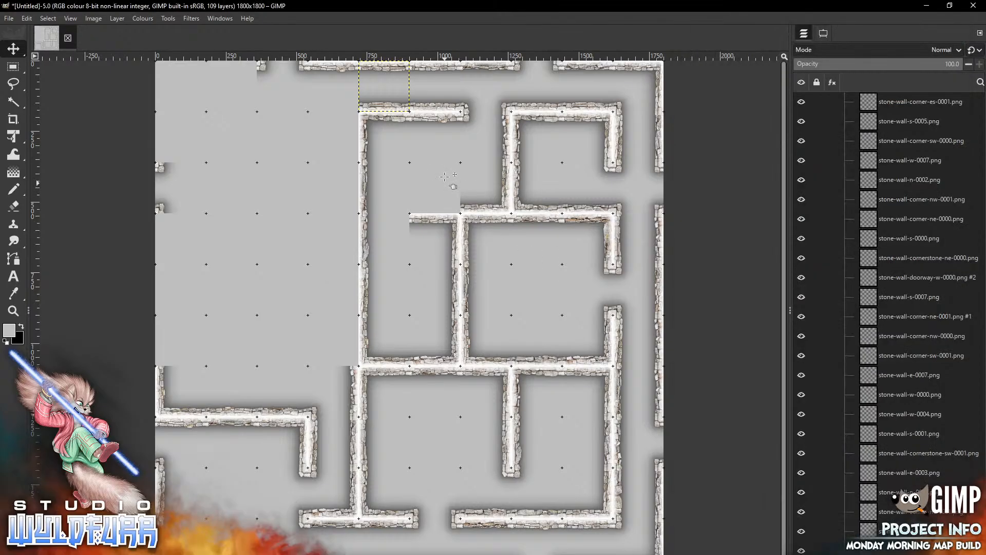
drag(416, 334, 440, 207)
- Cap the west end of the short wall stub with stone-wall-cornerstone-es-0001.png above and stone-wall-cornerstone-ne-0000.png below the wall line
key(alt+Tab)
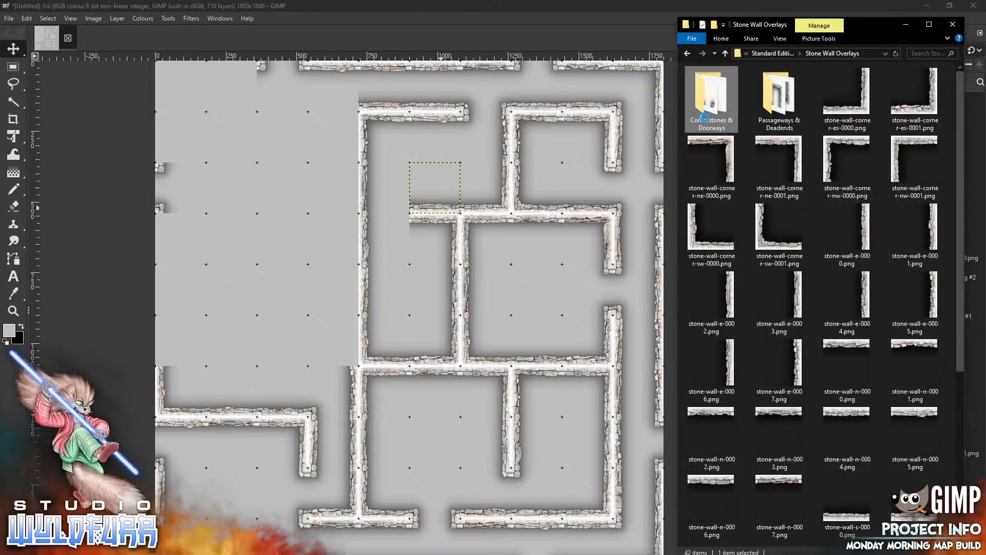
double_click(711, 97)
click(742, 99)
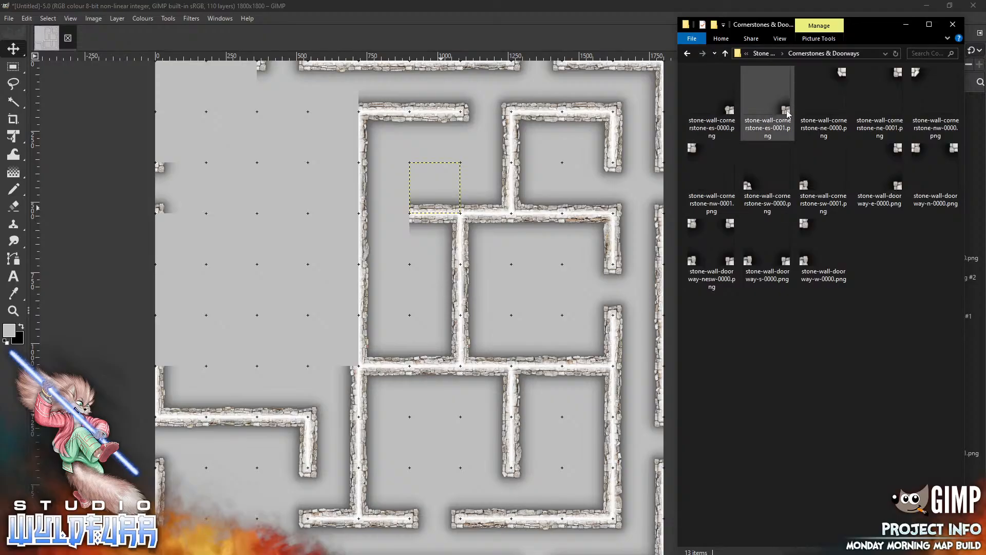
drag(788, 114, 435, 155)
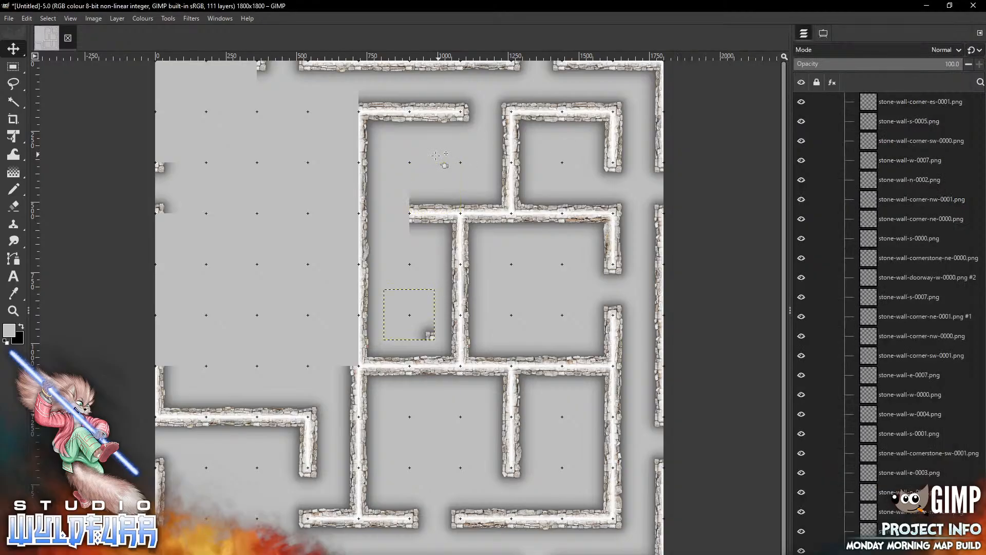
drag(431, 335, 406, 208)
key(alt+Tab)
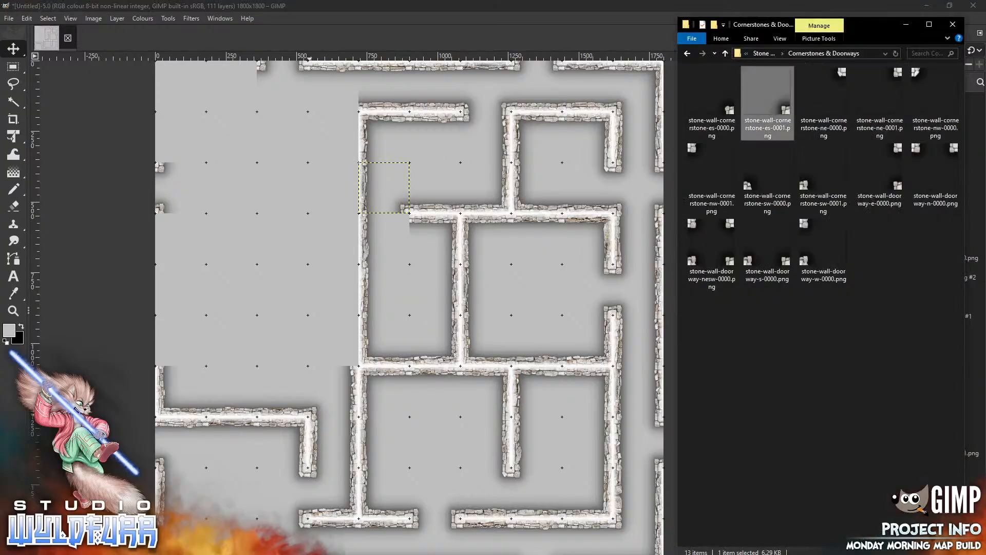
click(842, 78)
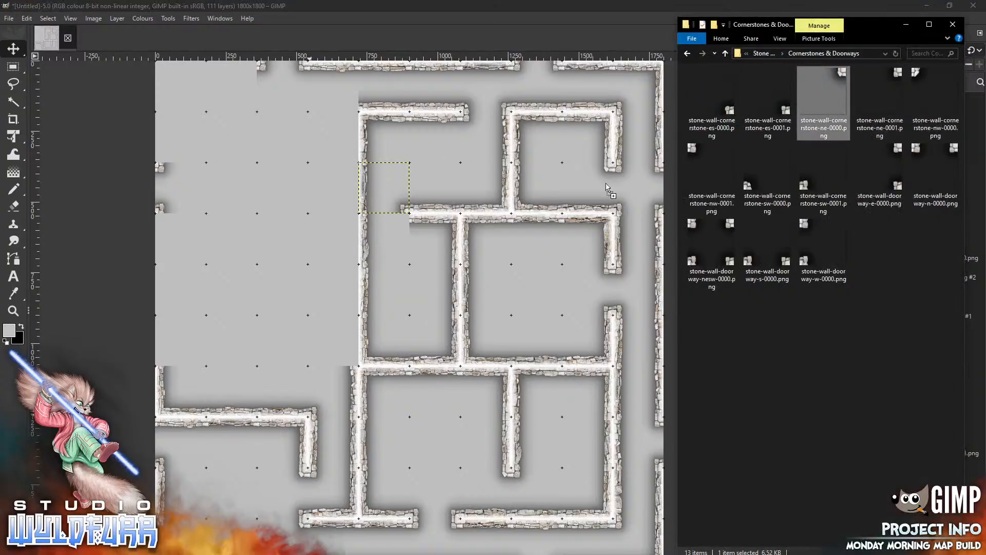
drag(441, 305, 440, 305)
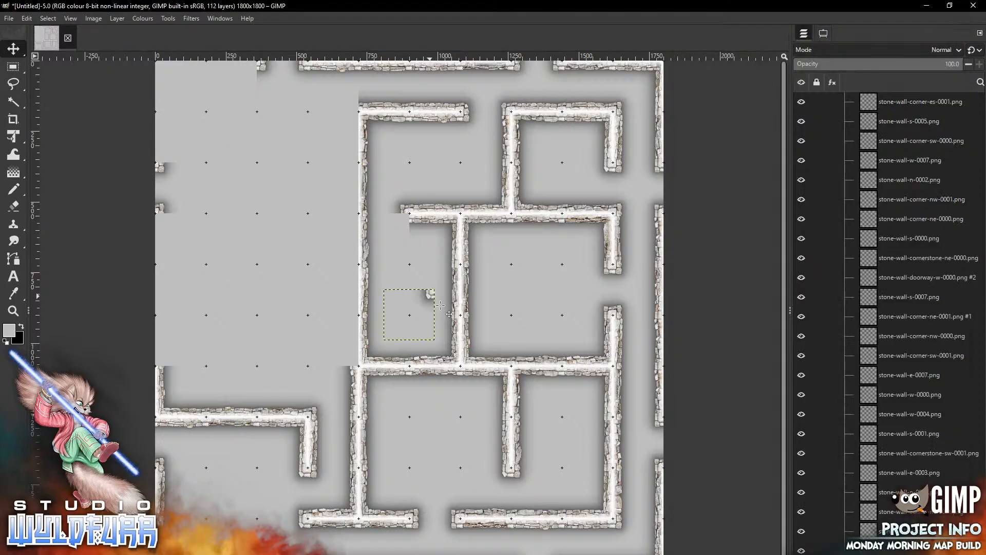
drag(406, 227, 403, 221)
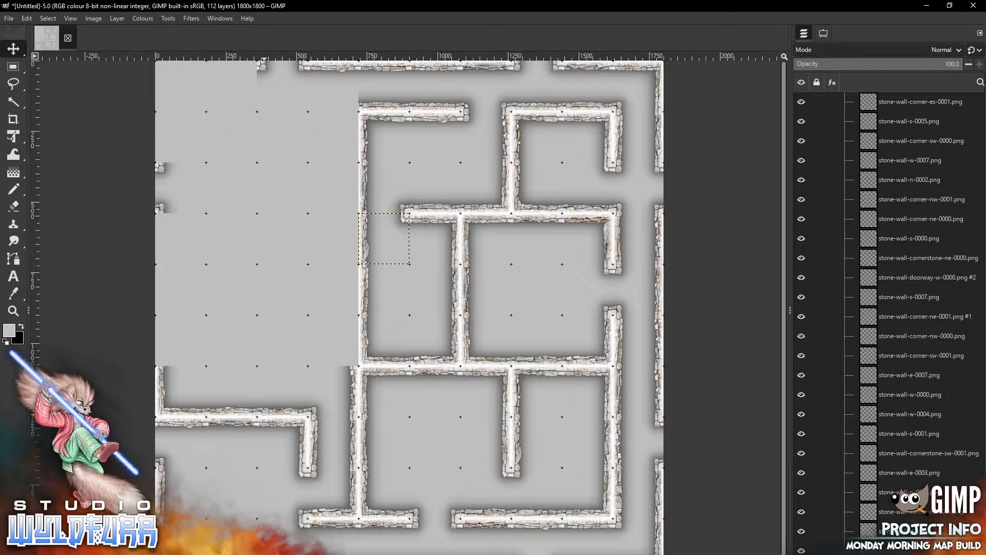
- Place stone-wall-corner-nw-0000.png from Stone Wall Overlays at the map's west edge as the large western room's northwest corner
click(258, 554)
right_click(257, 554)
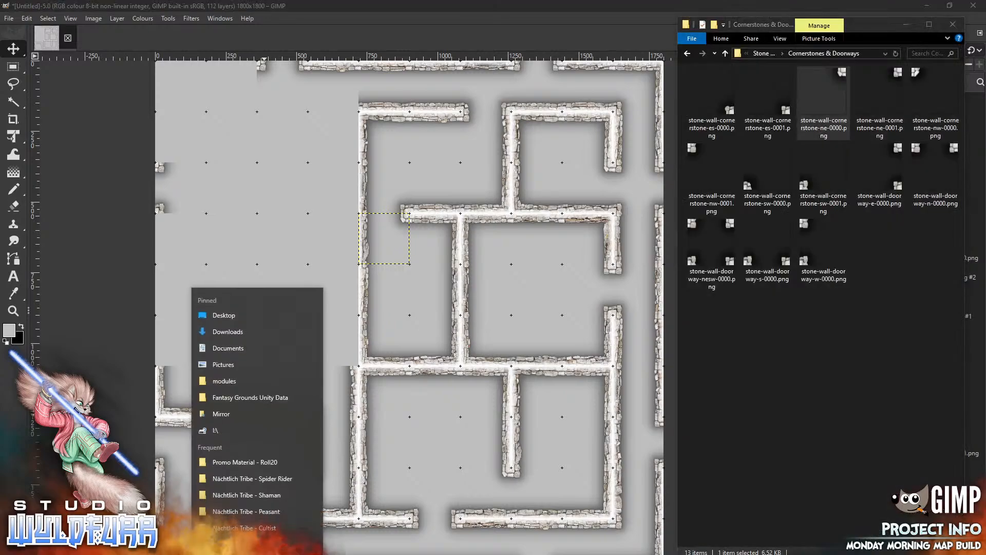
click(763, 55)
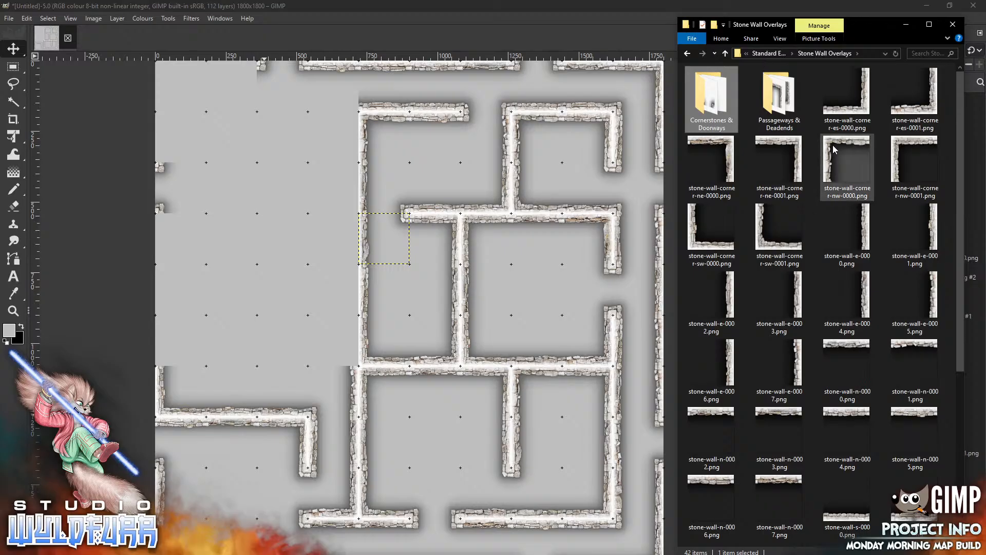
drag(846, 159, 218, 266)
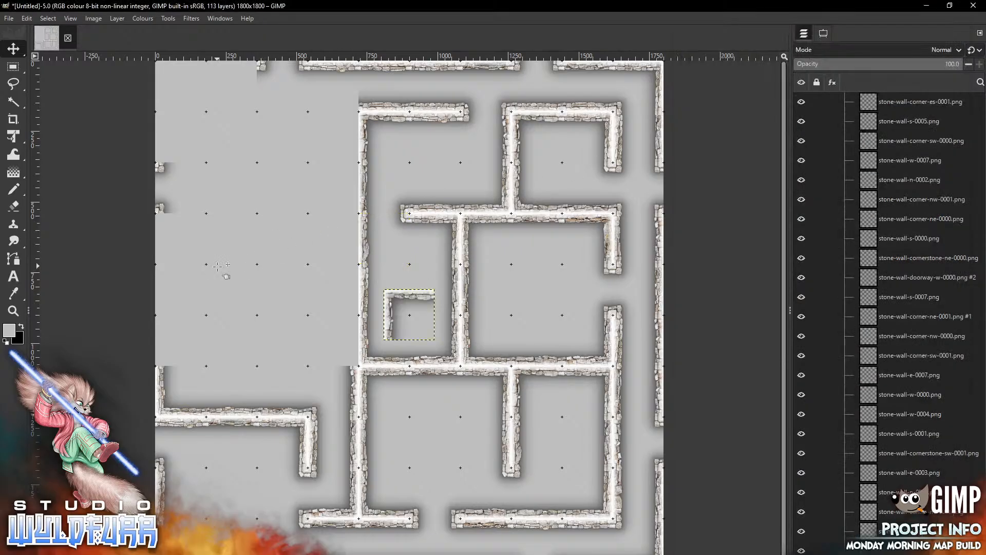
mouse_move(393, 297)
mouse_down()
mouse_move(164, 239)
mouse_move(164, 220)
mouse_up()
- Complete the large western room's west wall with stone-wall-w-0003.png below the northwest corner and stone-wall-w-0004.png directly beneath it
click(255, 554)
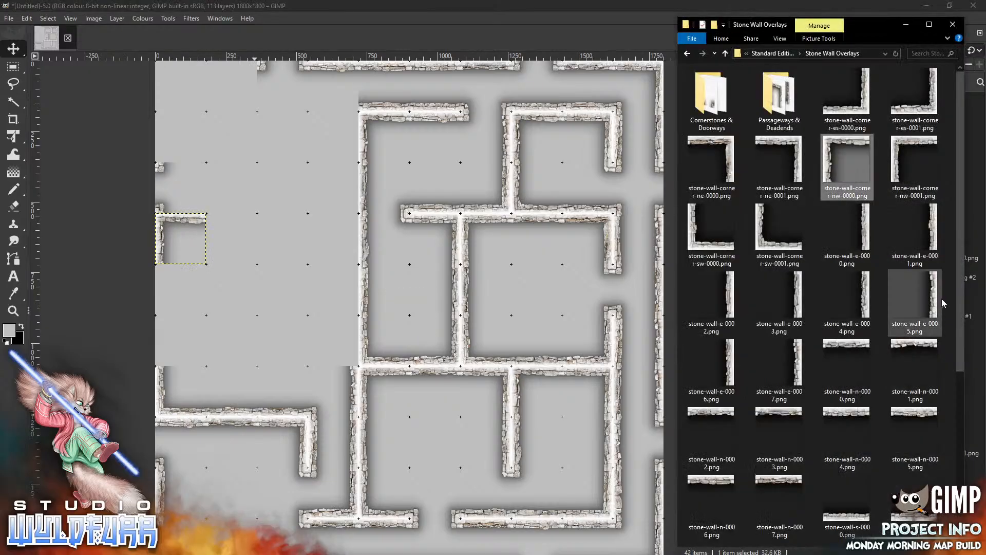
scroll(948, 461, down, 5)
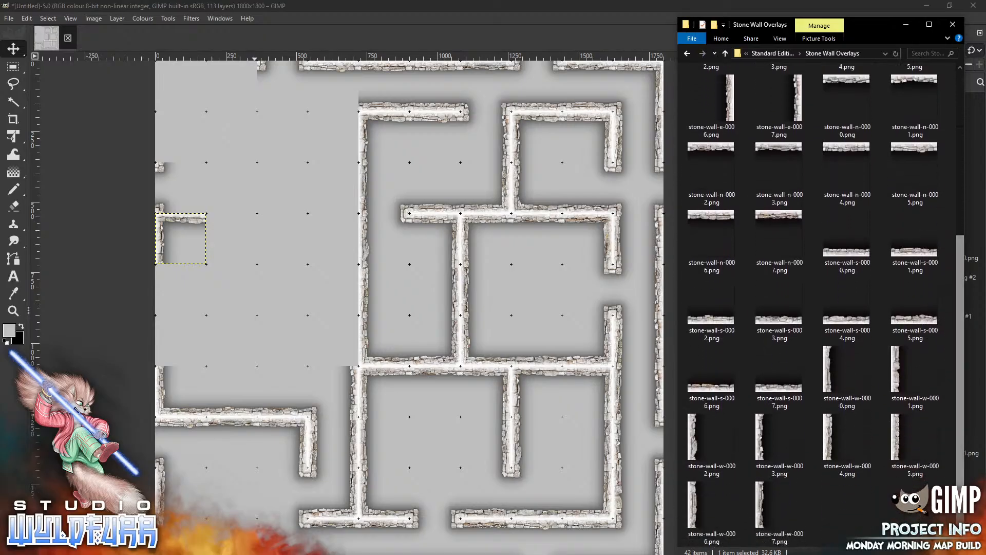
drag(764, 439, 203, 314)
drag(390, 306, 161, 281)
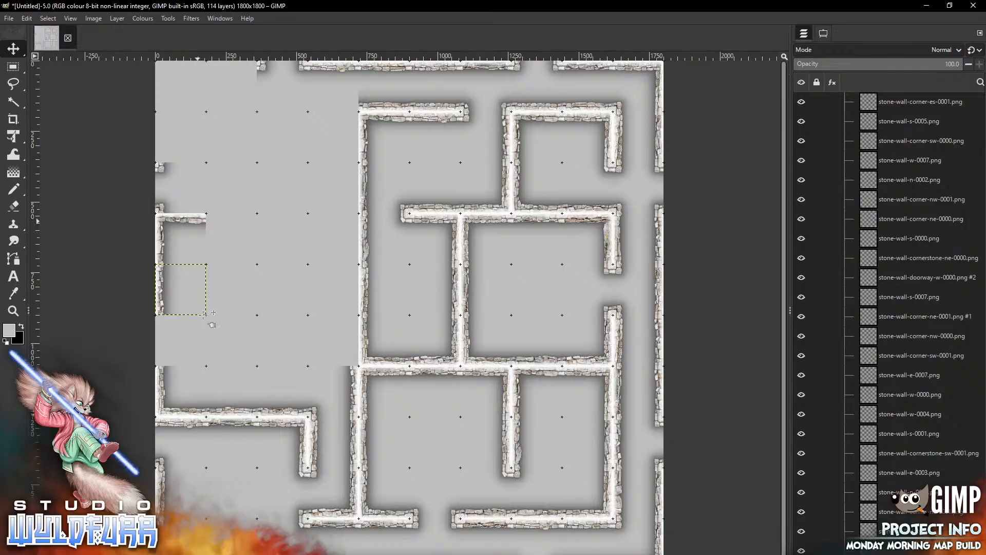
key(alt+Tab)
drag(832, 437, 264, 301)
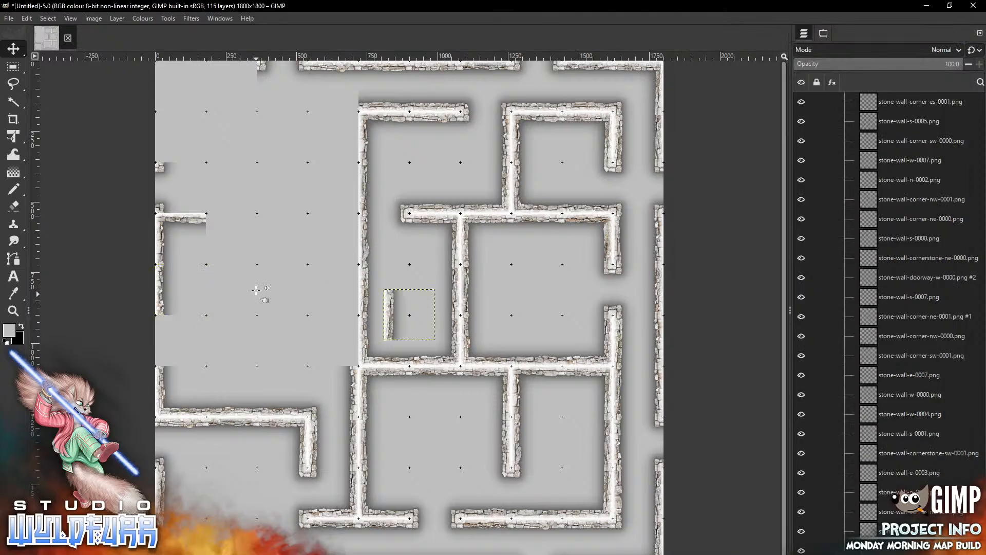
mouse_move(392, 311)
mouse_down()
mouse_move(189, 342)
mouse_move(167, 335)
mouse_up()
- Extend the large western room's east wall north with stone-wall-e-0007.png and stone-wall-e-0003.png directly above it
key(alt+Tab)
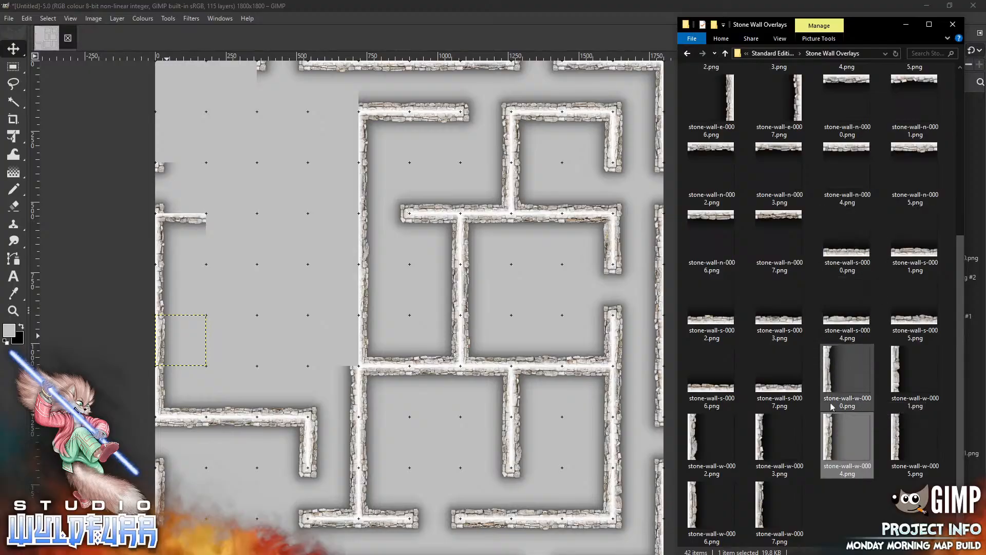
drag(960, 302, 961, 141)
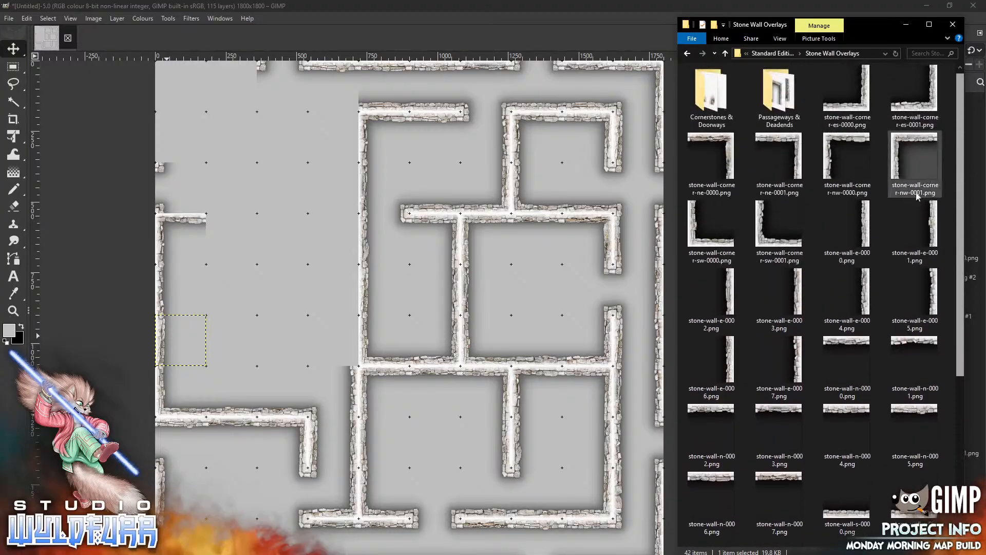
drag(798, 364, 283, 339)
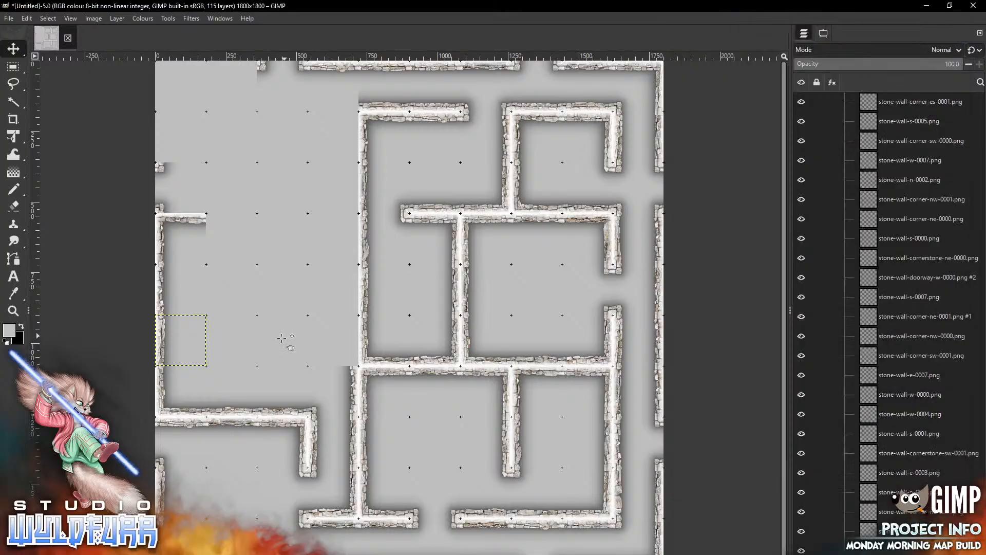
drag(431, 320, 355, 345)
key(alt+Tab)
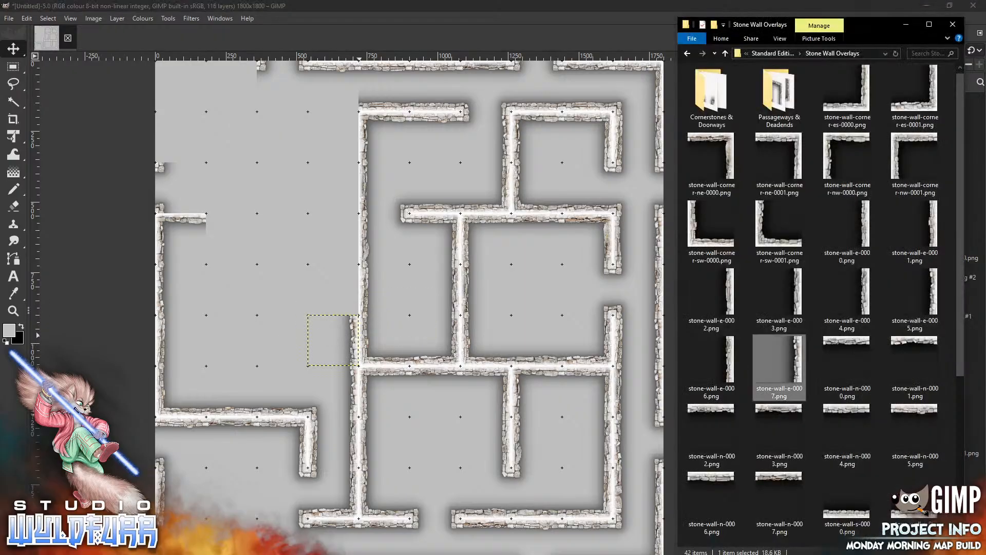
drag(801, 299, 298, 283)
drag(374, 308, 298, 283)
- Add stone-wall-corner-ne-0000.png above the east wall as the large western room's northeast corner
key(alt+Tab)
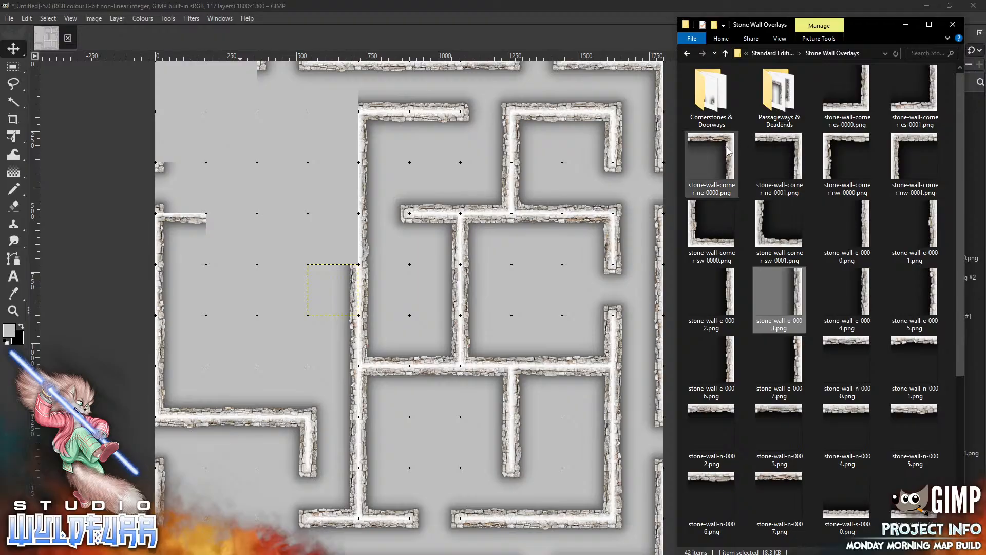
drag(711, 157, 390, 237)
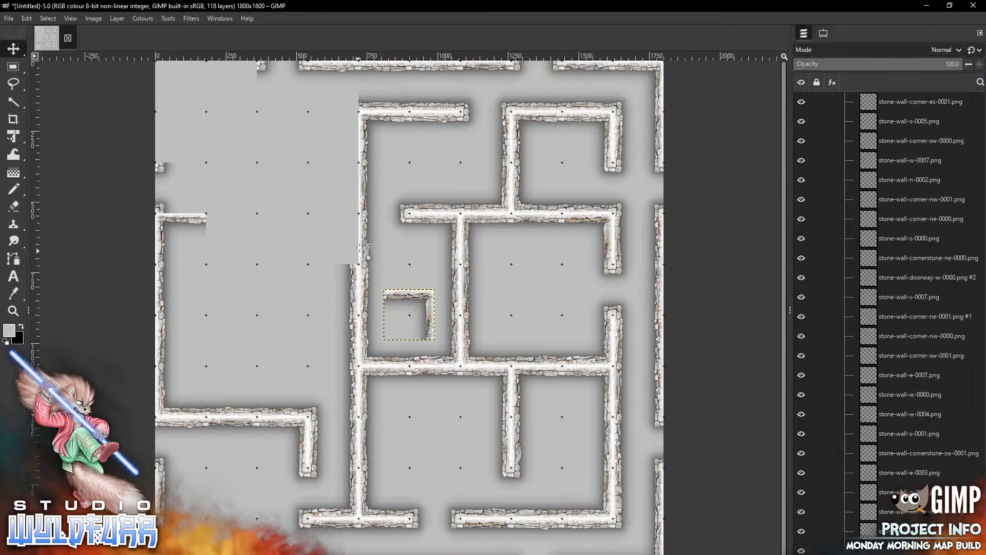
drag(431, 307, 360, 248)
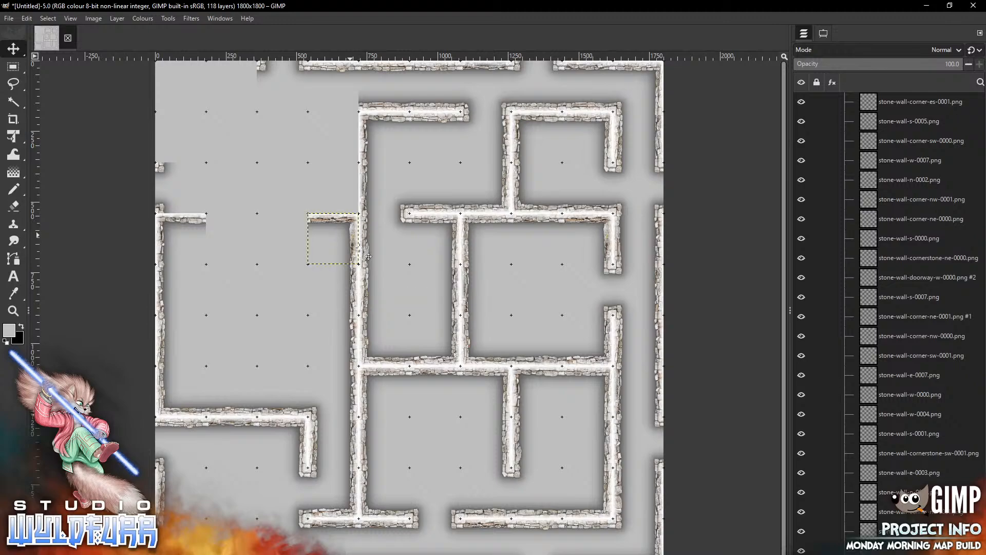
key(alt+Tab)
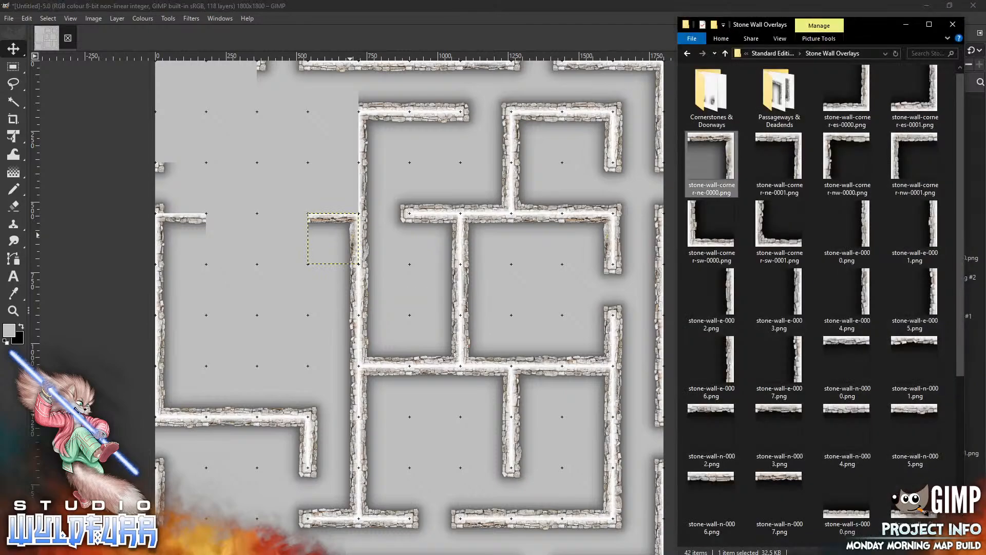
- Complete the large western room's north wall with stone-wall-n-0007.png beside its northwest corner and stone-wall-n-0002.png directly east of that
drag(779, 477, 241, 311)
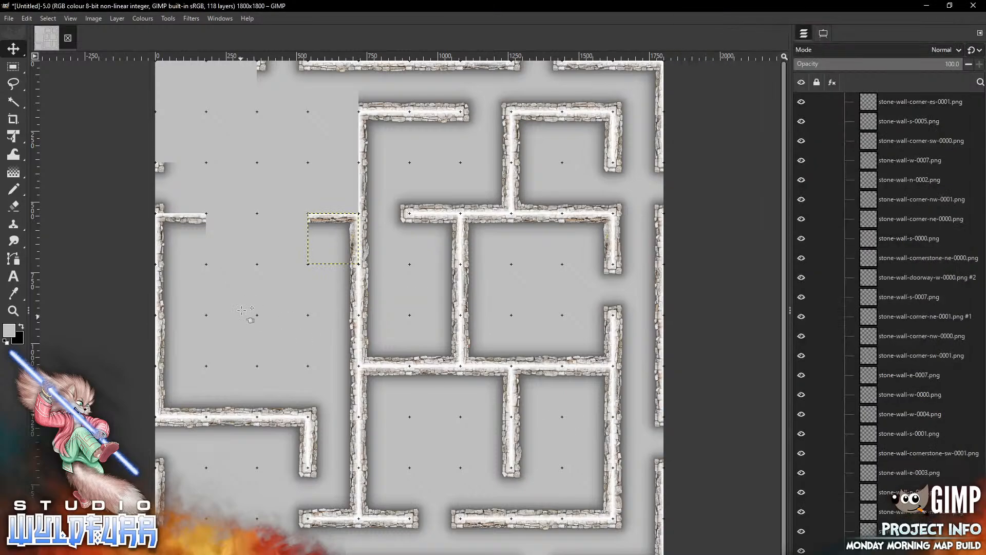
drag(418, 295, 239, 224)
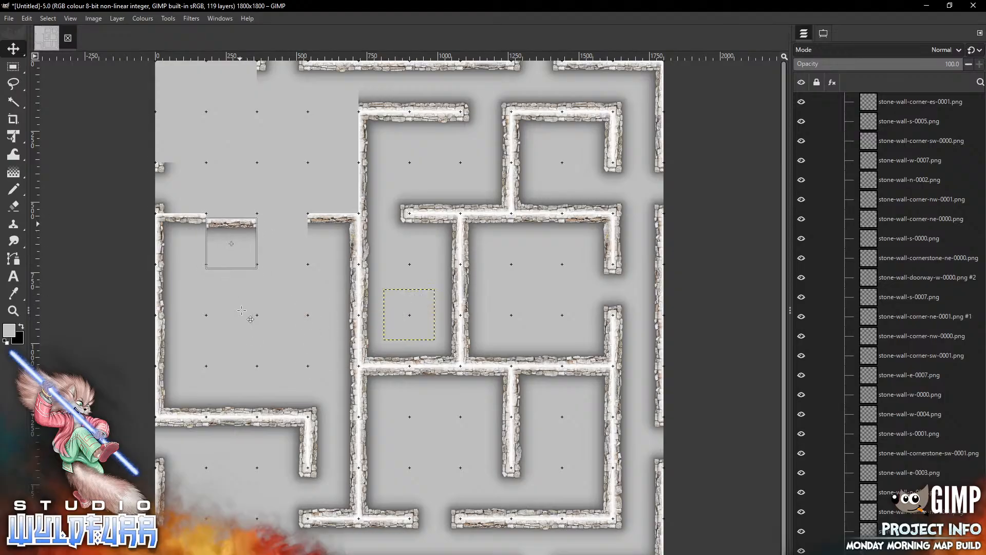
drag(242, 311, 241, 309)
key(alt+Tab)
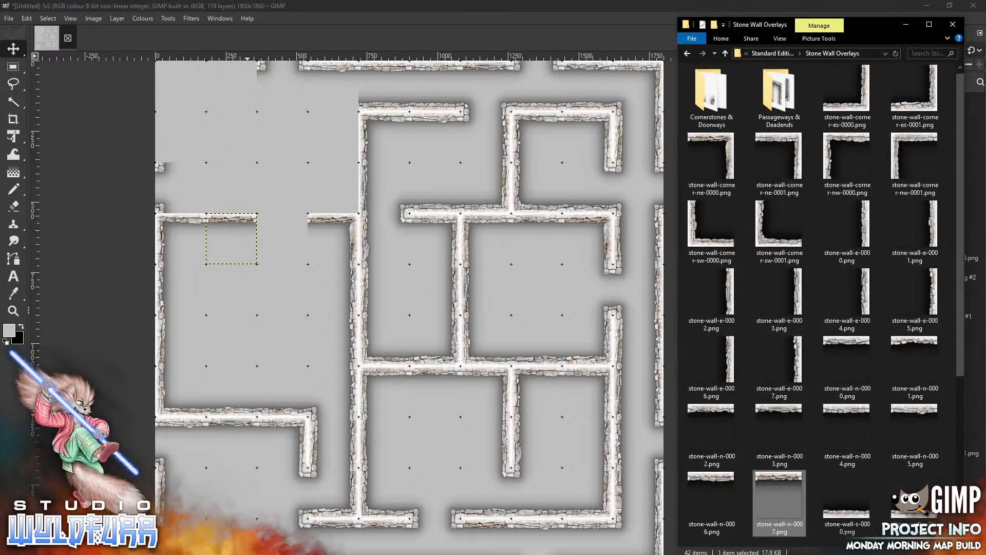
drag(712, 414, 247, 340)
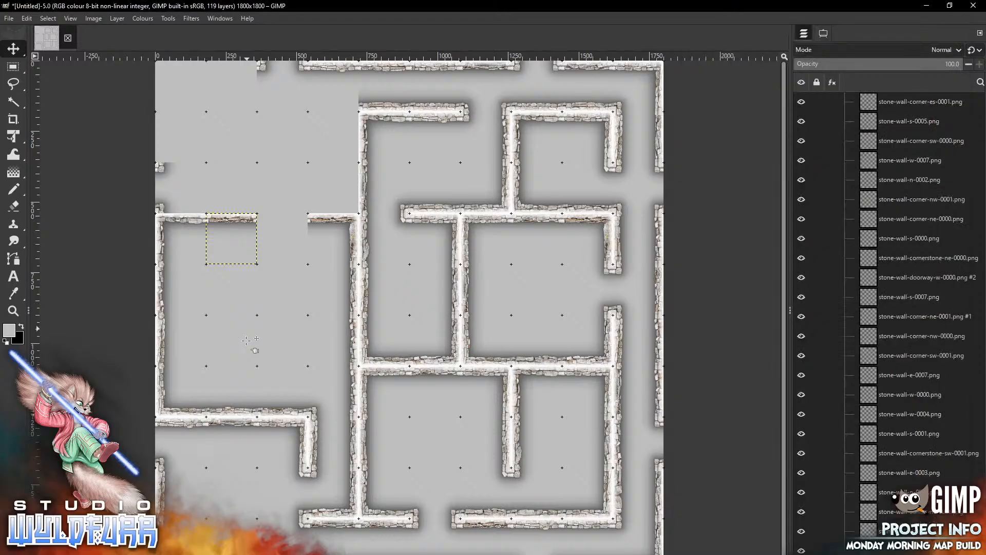
drag(414, 294, 287, 219)
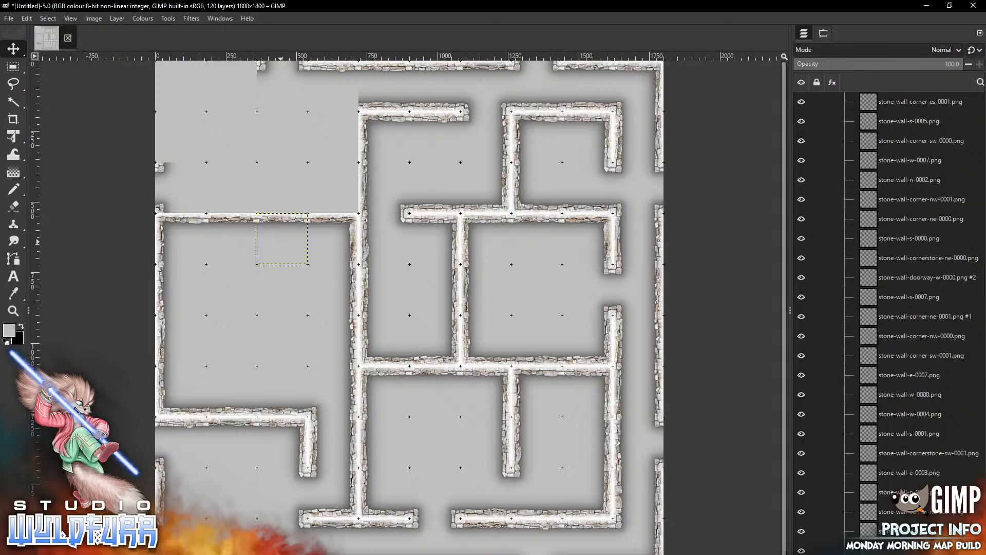
- Place stone-wall-corner-nw-0001.png at the map's northwest corner as the northwestern room's corner
key(alt+Tab)
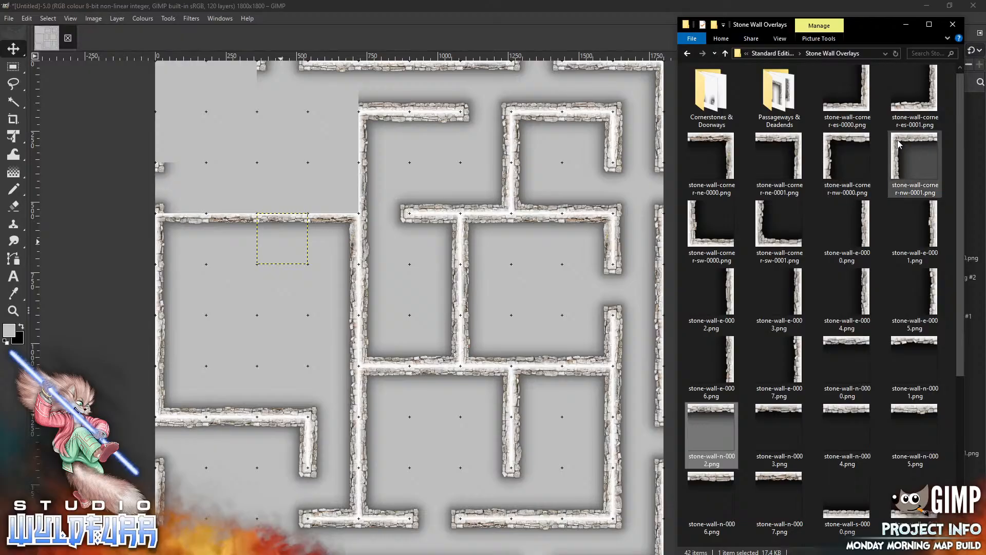
drag(900, 143, 250, 155)
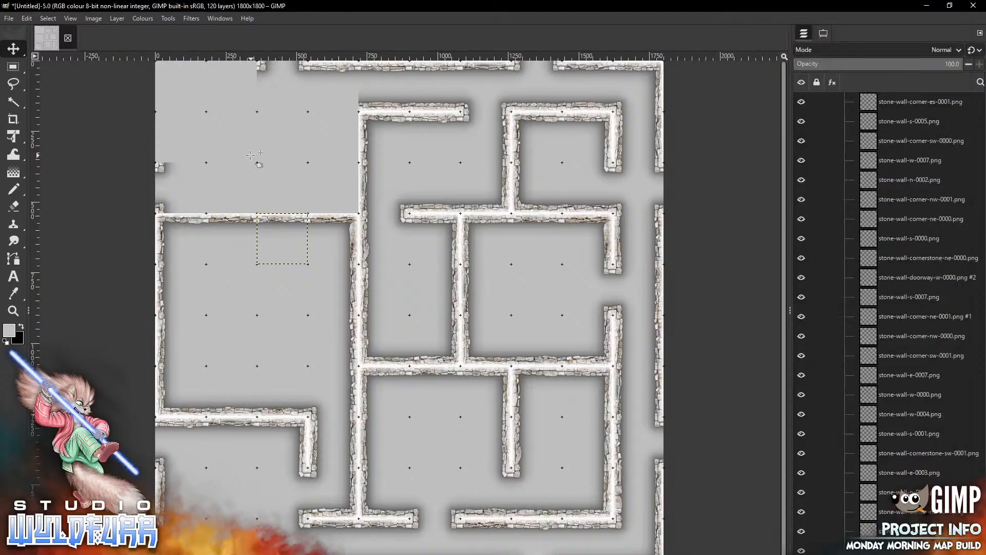
mouse_move(404, 295)
mouse_down()
mouse_move(303, 206)
mouse_move(175, 70)
mouse_up()
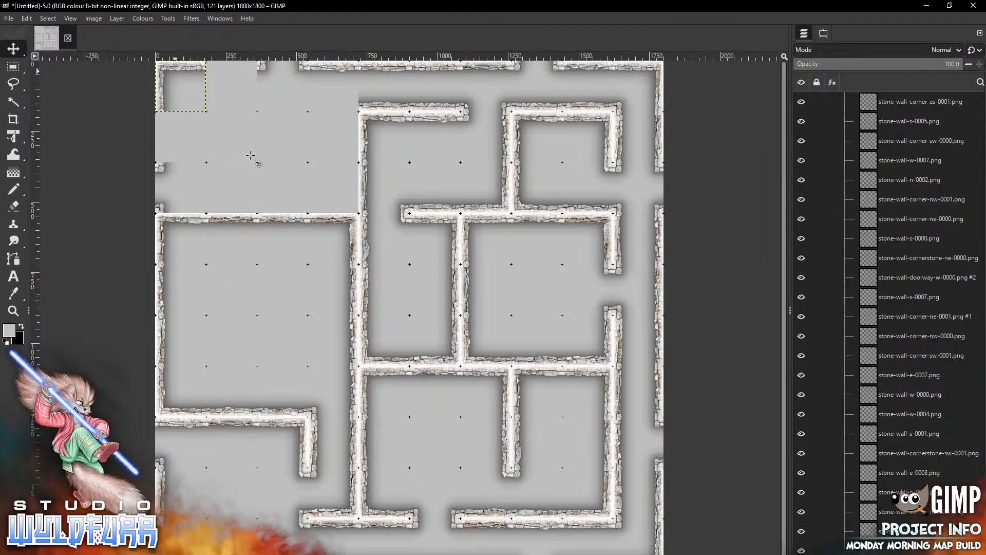
- Place stone-wall-w-0003.png directly below the northwestern room's corner tile and delete the doorway tile beneath it on the map's west edge
key(alt+Tab)
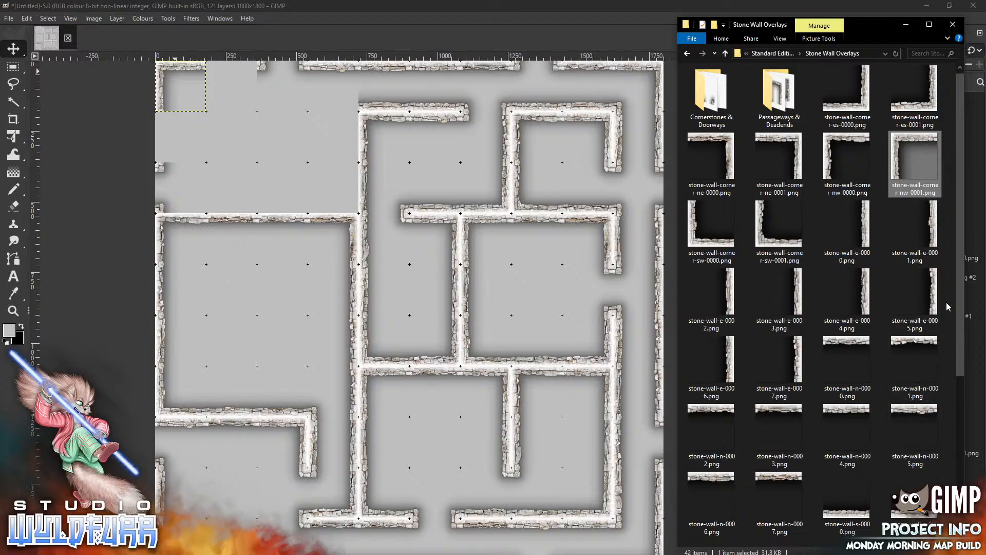
drag(958, 301, 927, 471)
drag(754, 446, 238, 154)
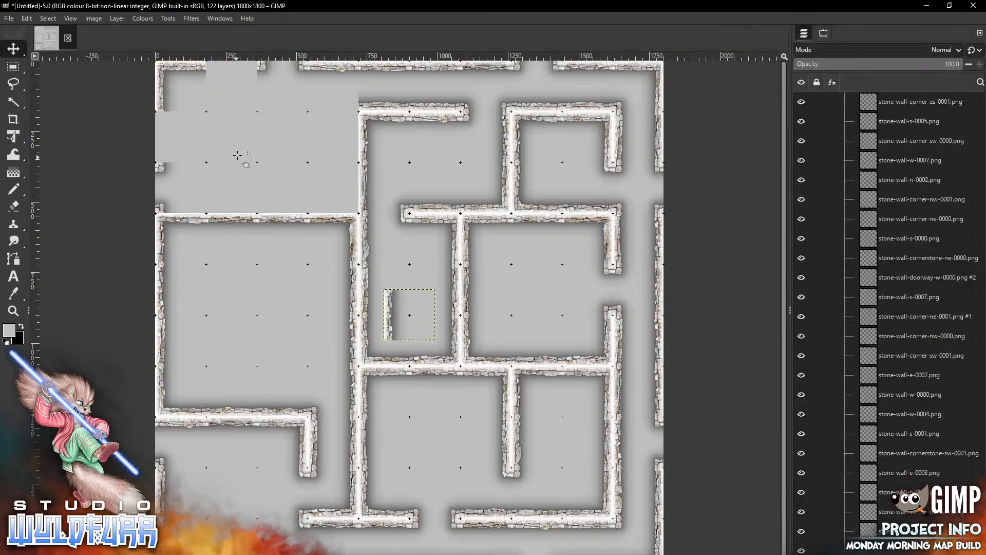
drag(391, 311, 164, 135)
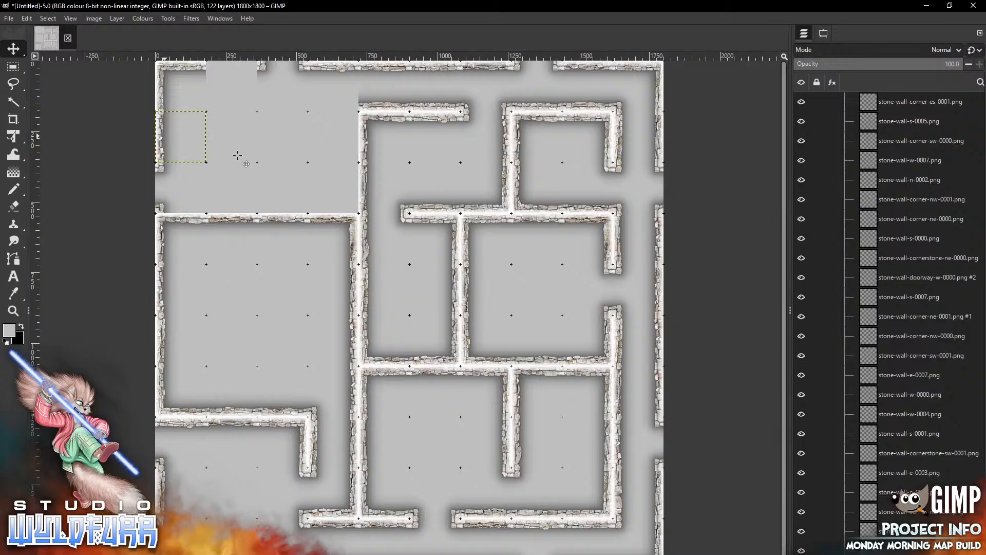
click(157, 208)
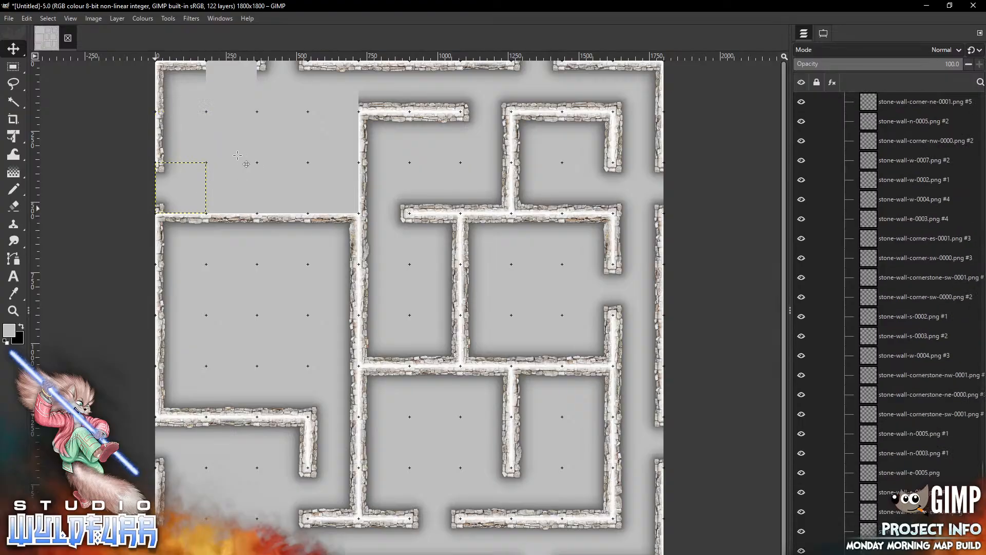
key(Delete)
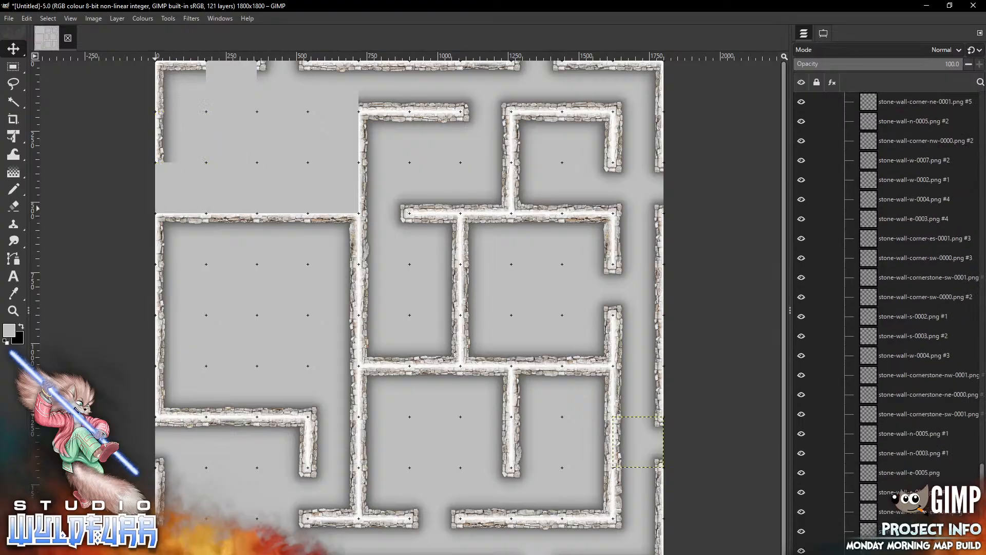
- Add stone-wall-corner-es-0001.png as the northwestern room's southeast corner, with stone-wall-e-0006.png directly above it
key(alt+Tab)
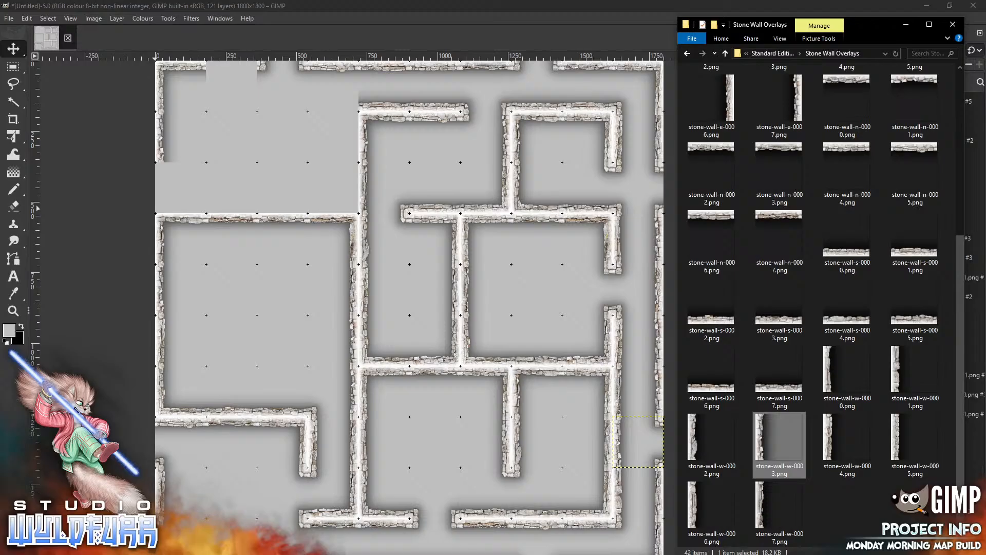
scroll(869, 107, up, 5)
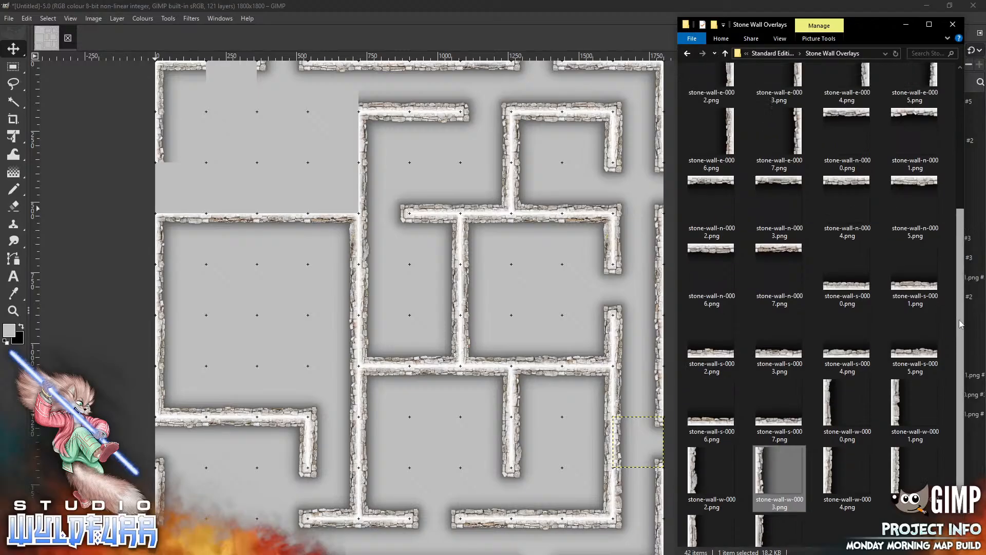
drag(924, 113, 316, 136)
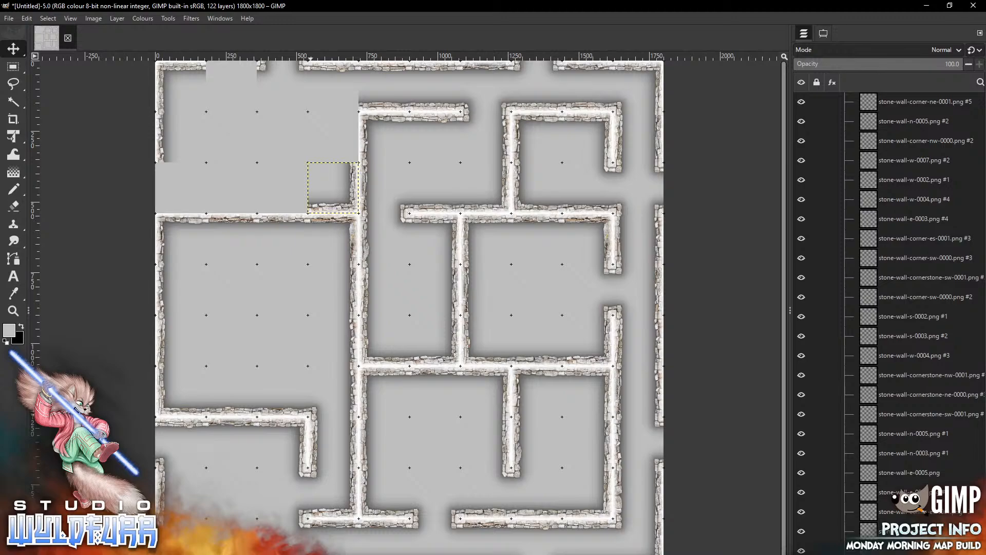
key(alt+Tab)
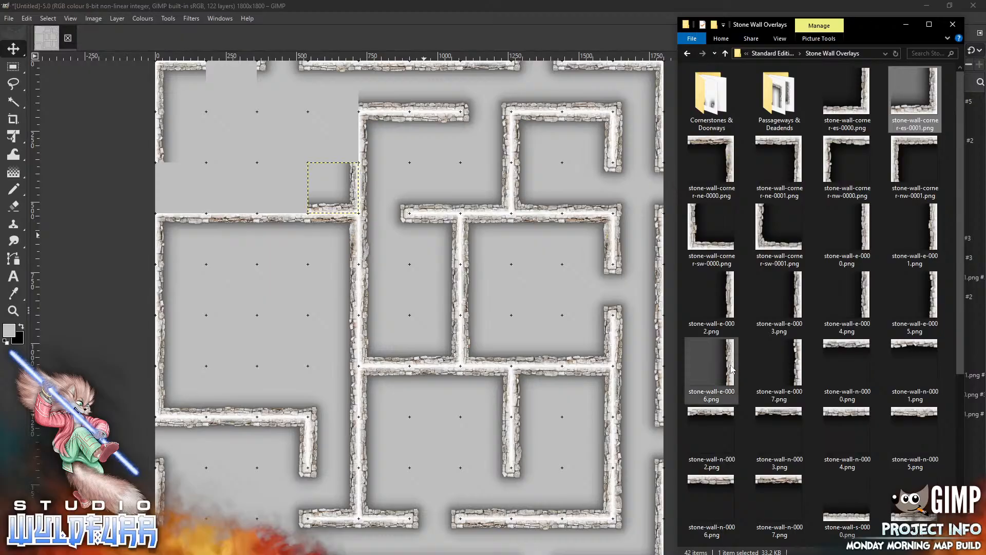
drag(711, 362, 312, 137)
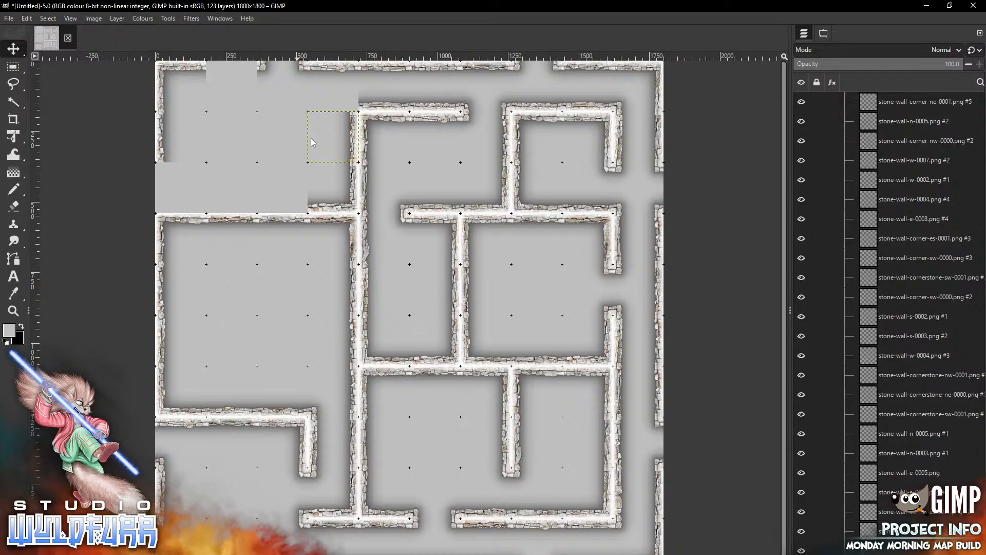
- Complete the northwestern room's south wall from west to east with stone-wall-s-0000.png, stone-wall-s-0004.png and stone-wall-s-0003.png
key(alt+Tab)
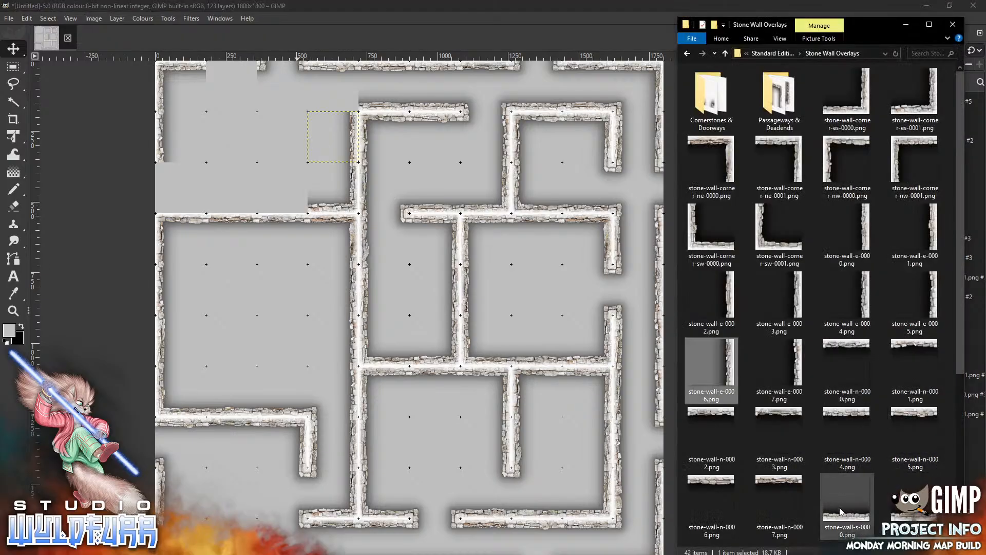
drag(843, 516, 220, 163)
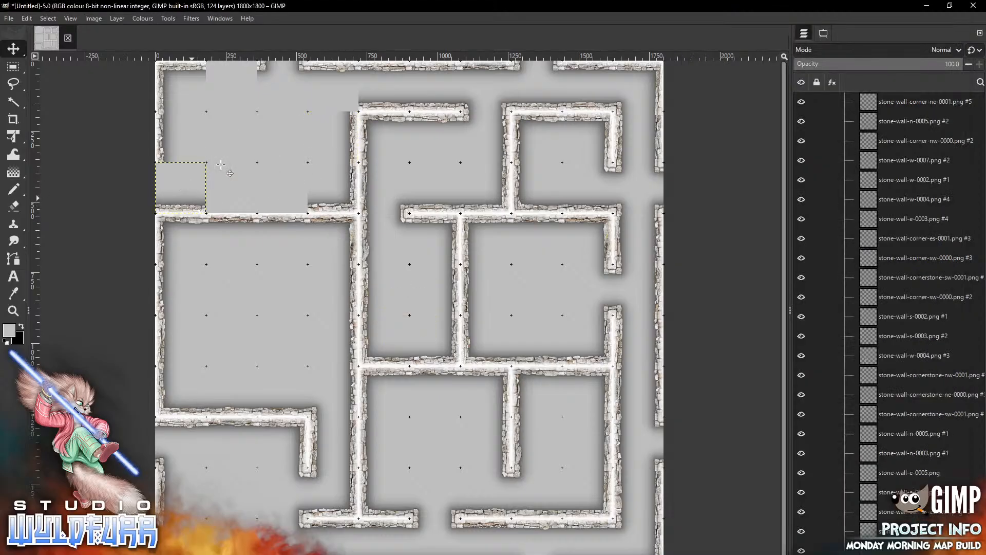
key(alt+Tab)
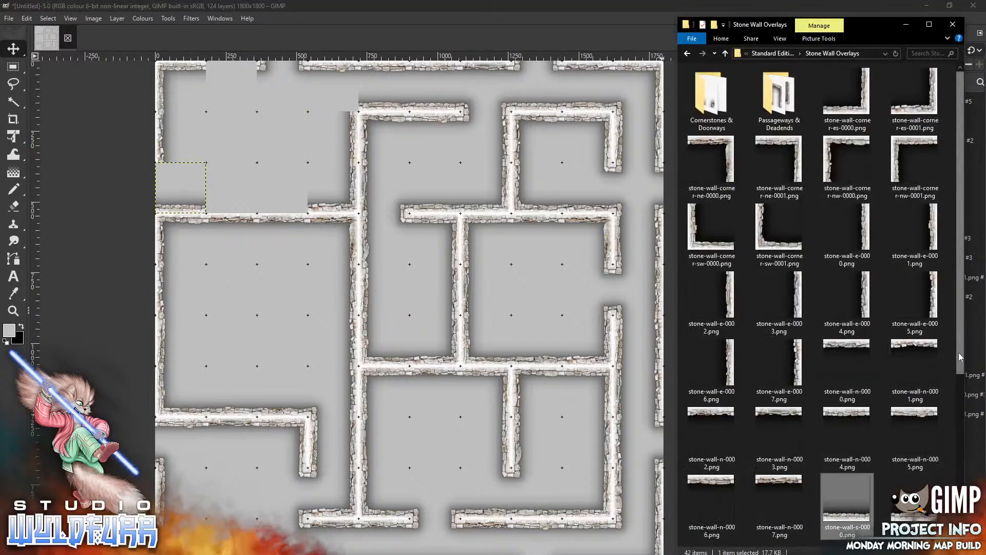
scroll(845, 354, down, 3)
drag(845, 354, 258, 280)
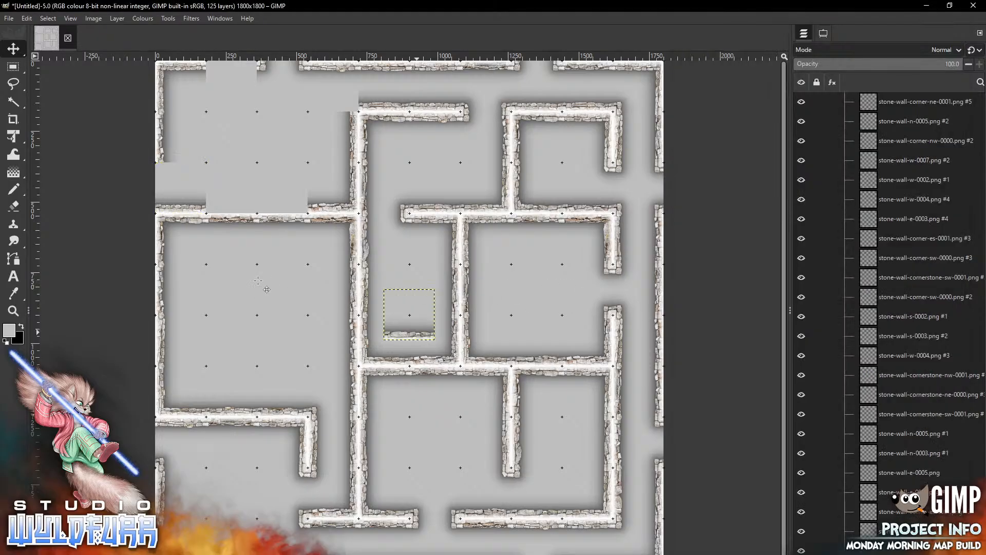
drag(416, 333, 239, 206)
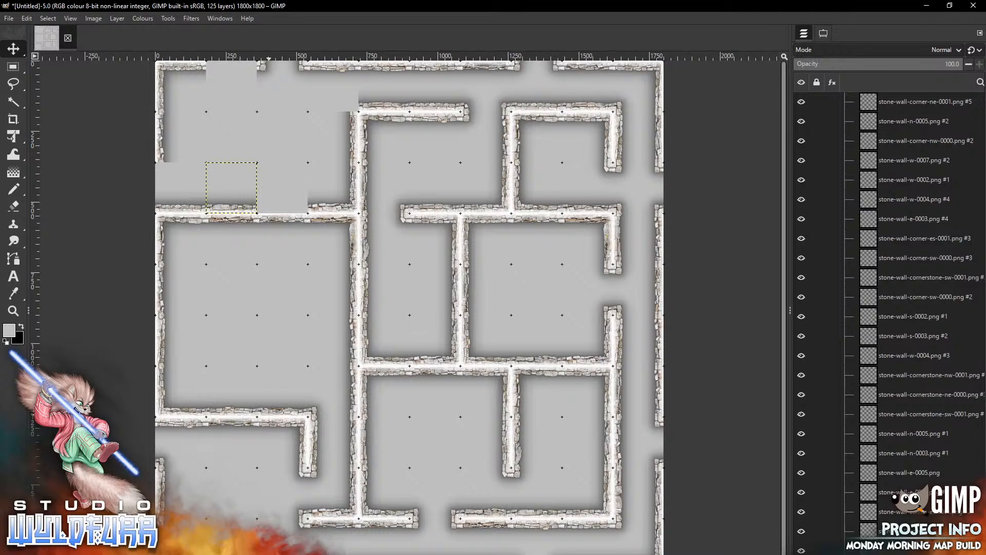
key(alt+Tab)
drag(778, 353, 292, 347)
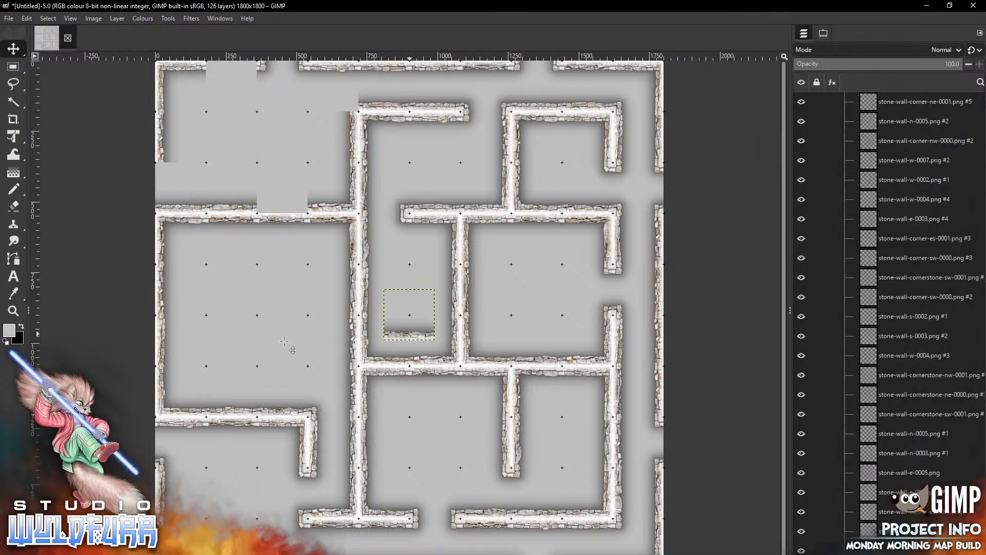
drag(409, 333, 288, 202)
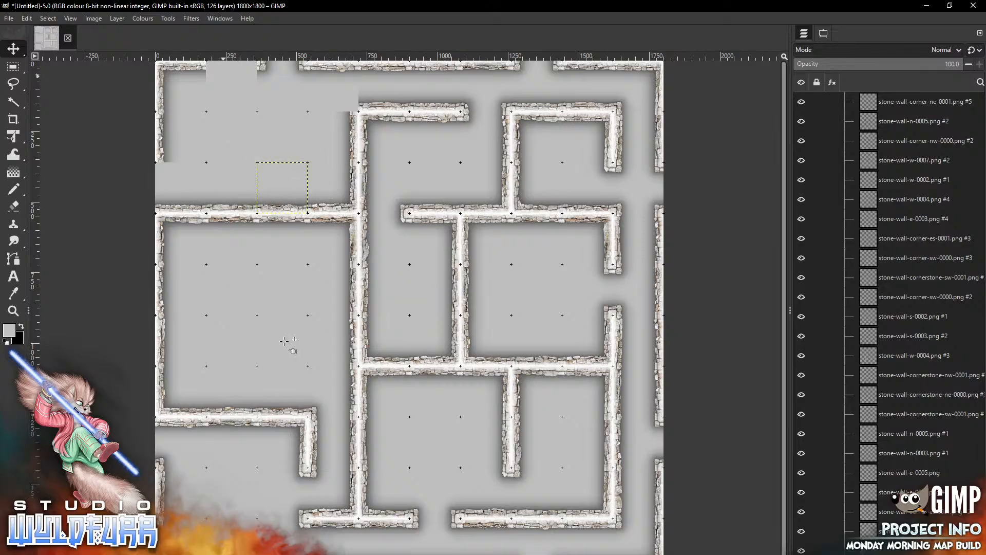
- Fill the gap in the northwestern room's north wall with stone-wall-n-0007.png, directly east of the corner tile
key(alt+Tab)
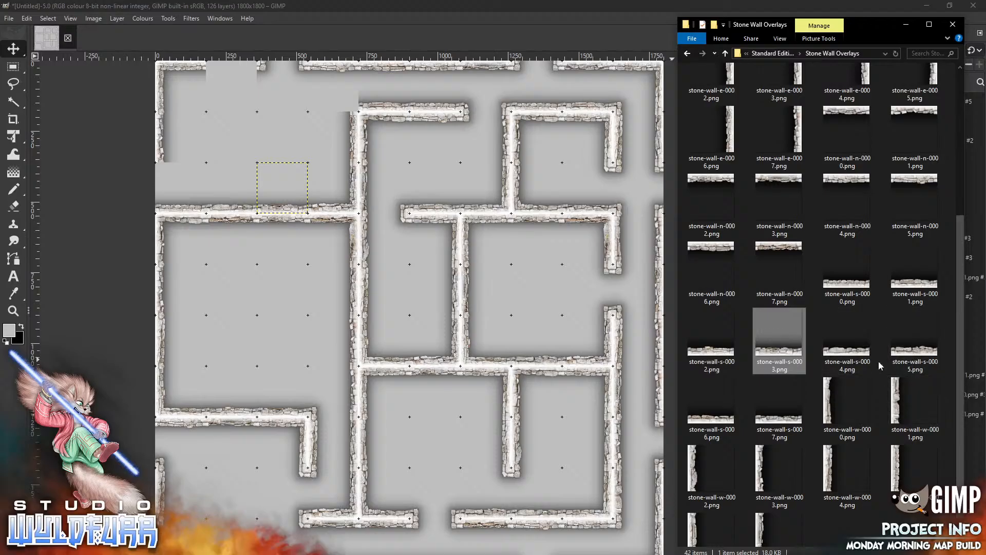
drag(779, 251, 267, 154)
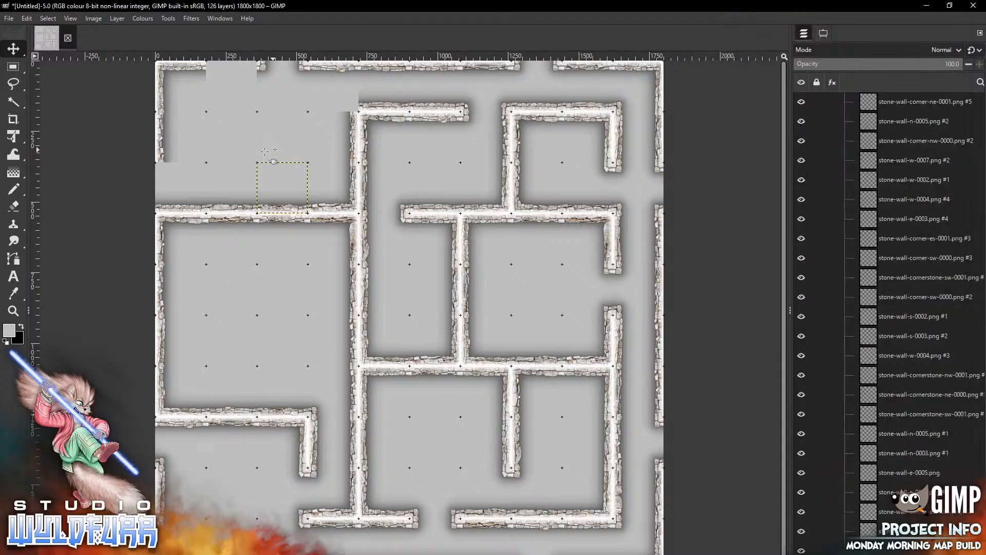
drag(414, 329, 236, 102)
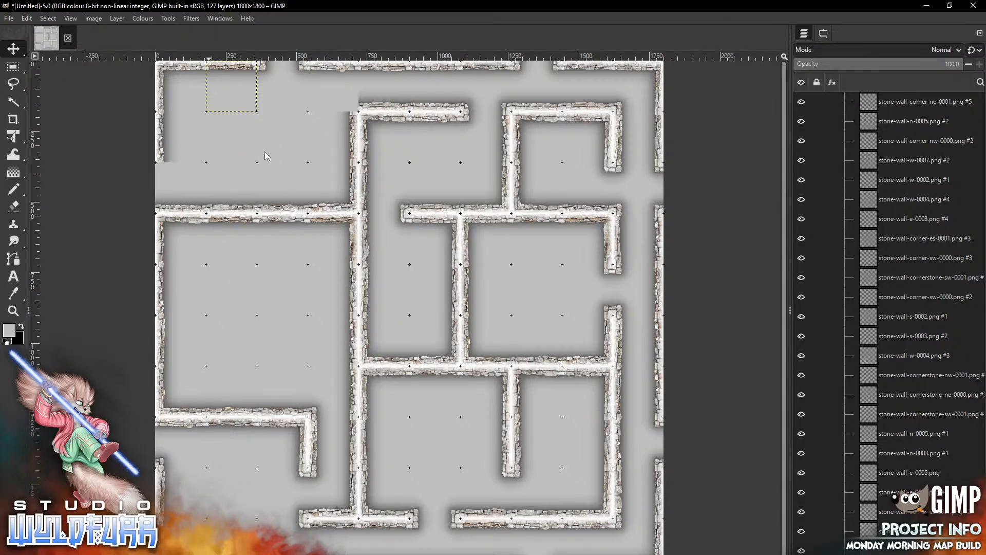
- Place stone-wall-cornerstone-nw-0000.png from Cornerstones & Doorways at the south end of the northwestern room's west wall
key(alt+Tab)
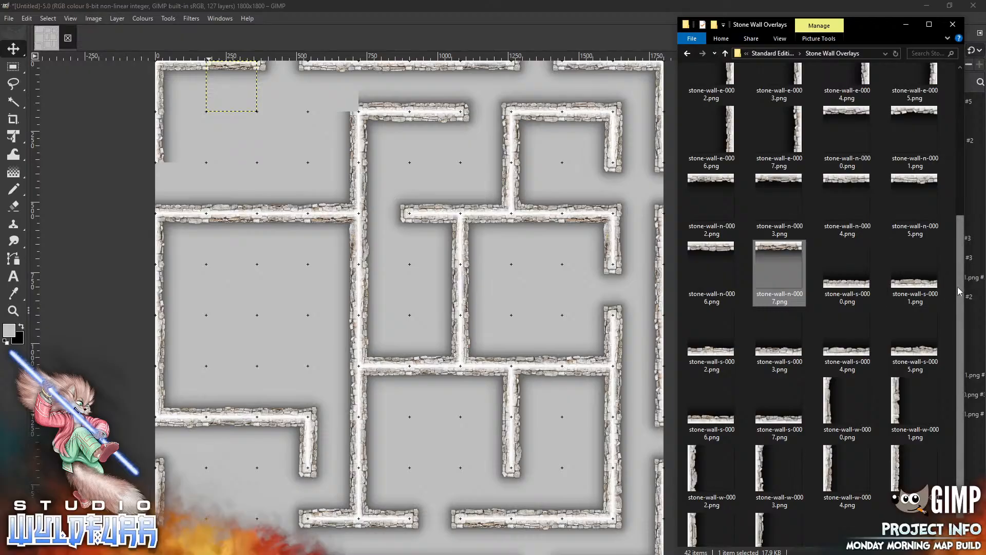
scroll(716, 97, up, 5)
double_click(715, 97)
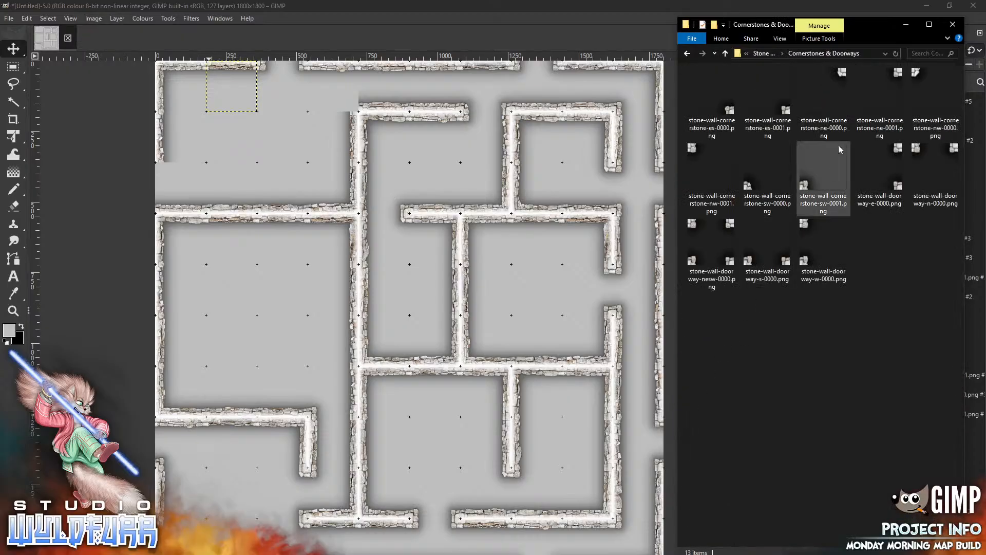
click(932, 98)
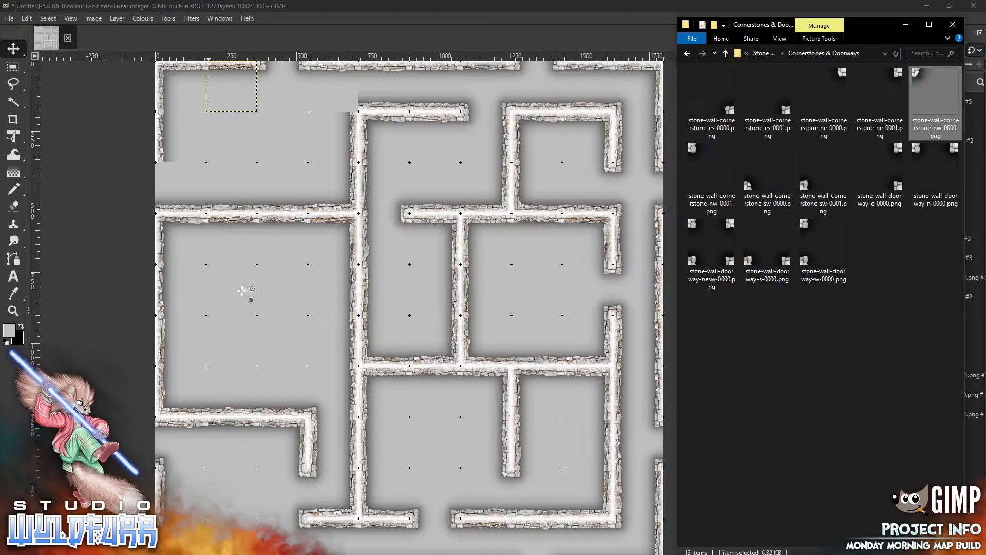
drag(242, 291, 241, 290)
drag(388, 295, 159, 169)
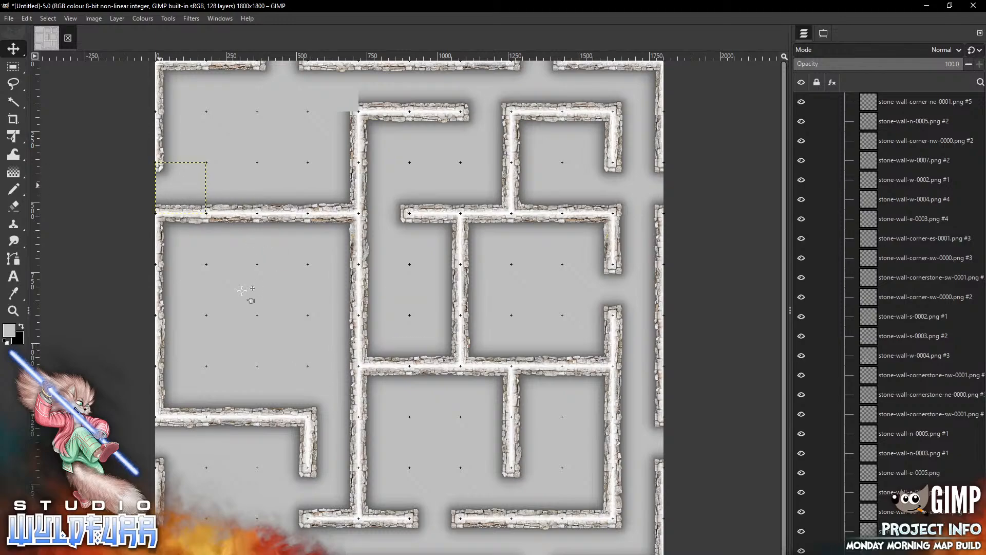
- Place stone-wall-cornerstone-es-0001.png in the top-row grid cell above the northwestern room's east wall, capping that wall's north end
key(alt+Tab)
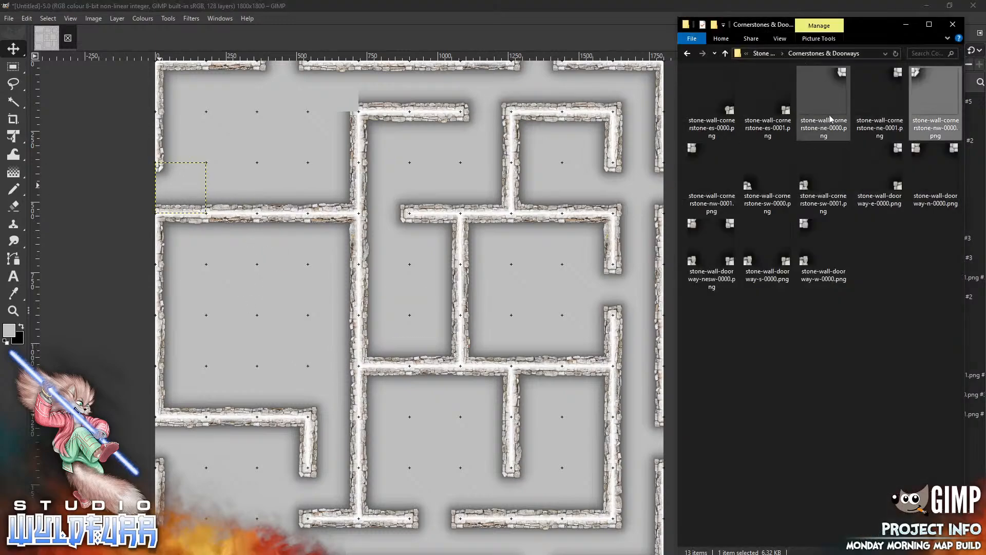
drag(785, 113, 271, 164)
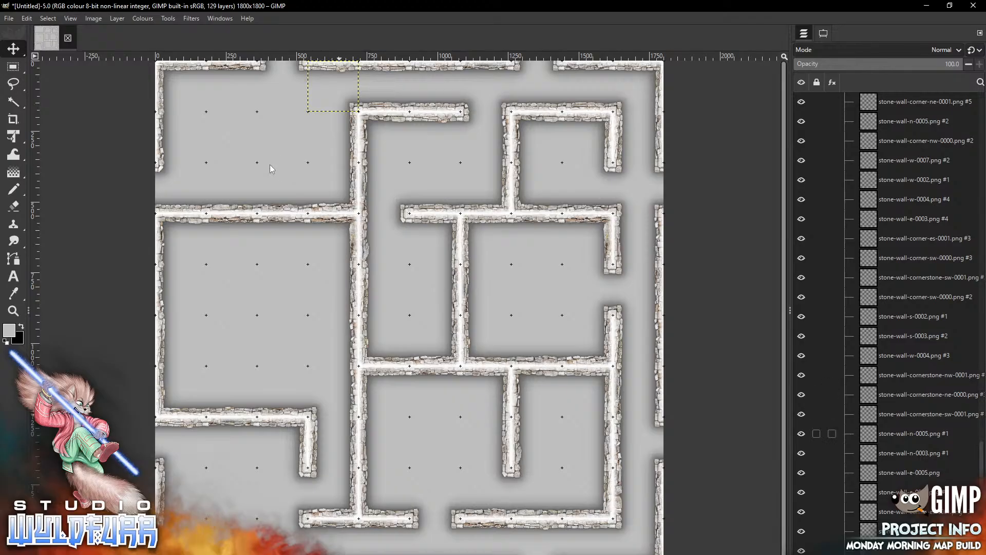
scroll(887, 319, up, 20)
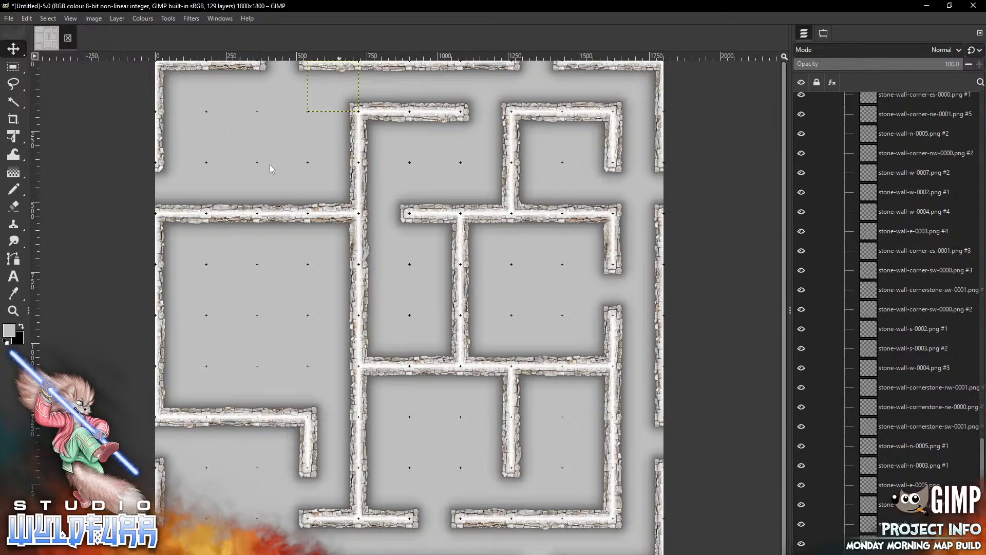
- Create a new layer group and move it out of the Walls group to the top of the layer stack
click(985, 94)
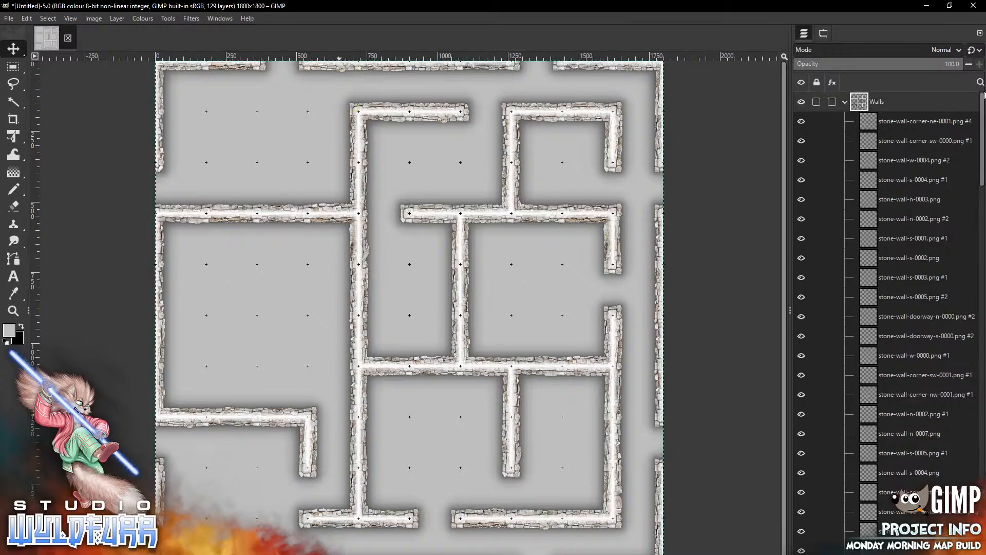
click(844, 101)
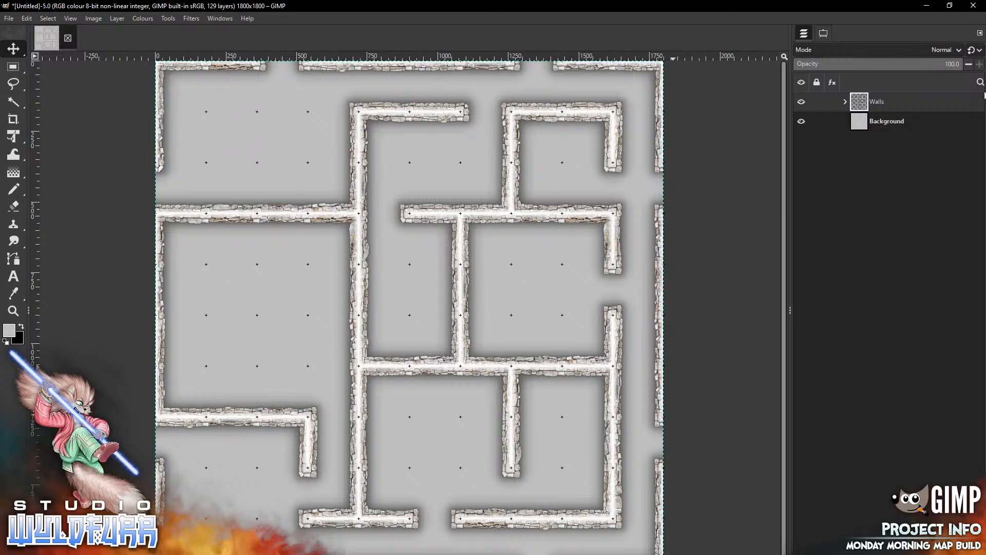
click(829, 553)
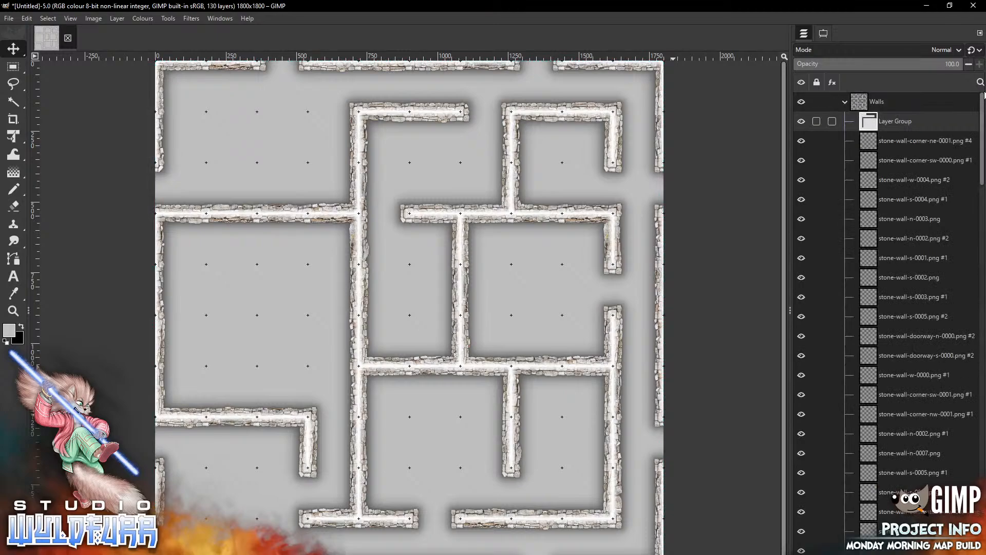
drag(880, 121, 880, 95)
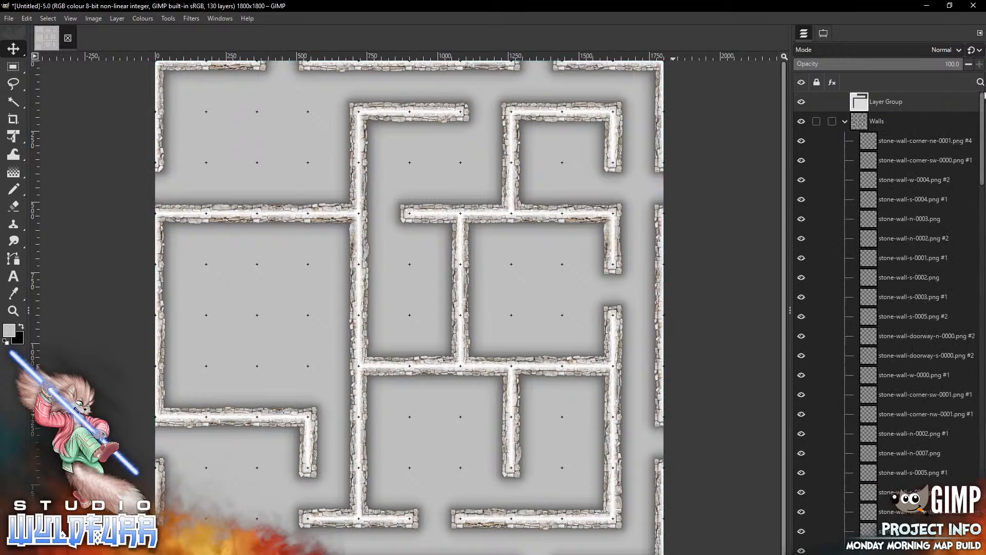
click(845, 121)
- Rename the new layer group Floor and place it between the Walls group and the Background layer
double_click(984, 97)
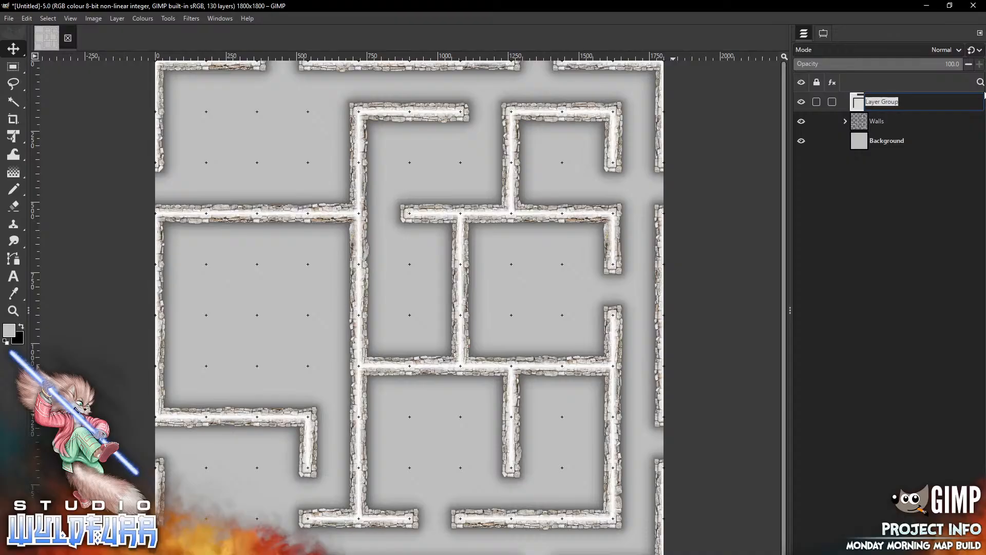
text(Floor)
key(Return)
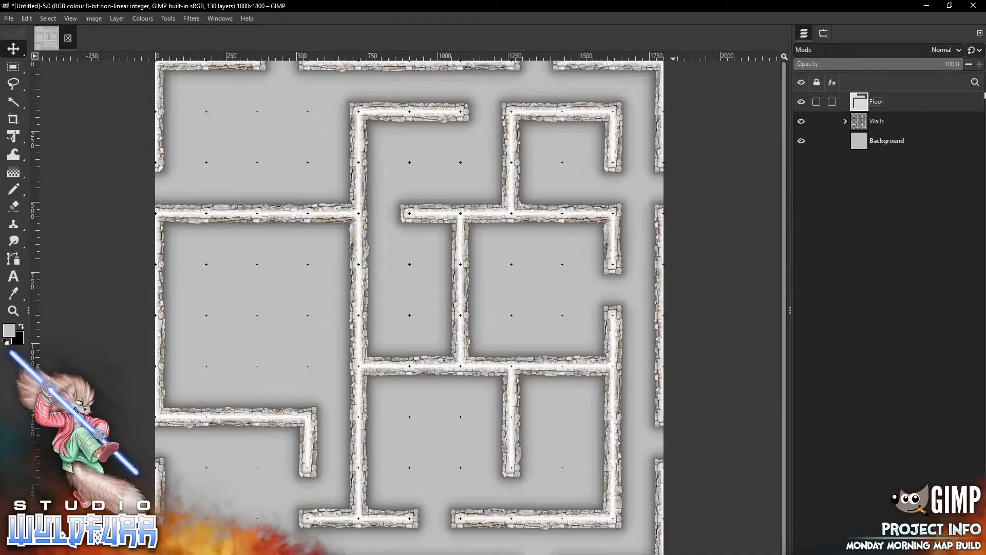
drag(859, 101, 862, 131)
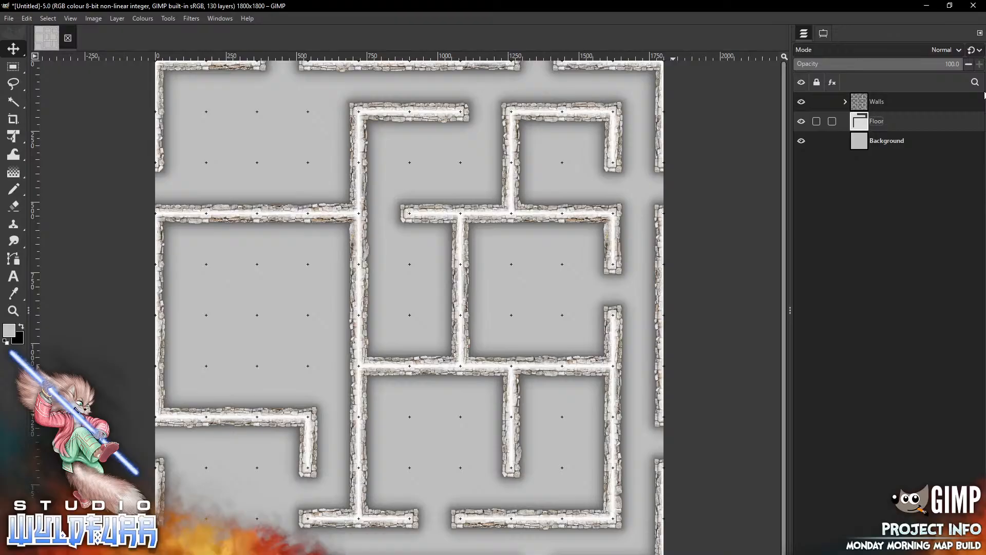
- Place catacombs-rock-floor-2x2-0000.png from the Catacomb Rock Floor folder in the northwest corner of the northwestern room
key(alt+Tab)
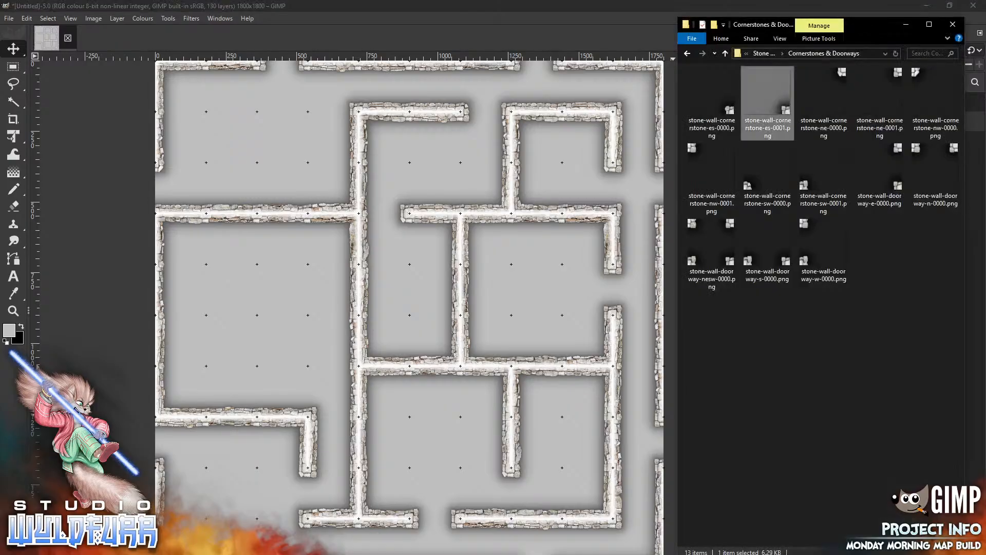
click(763, 55)
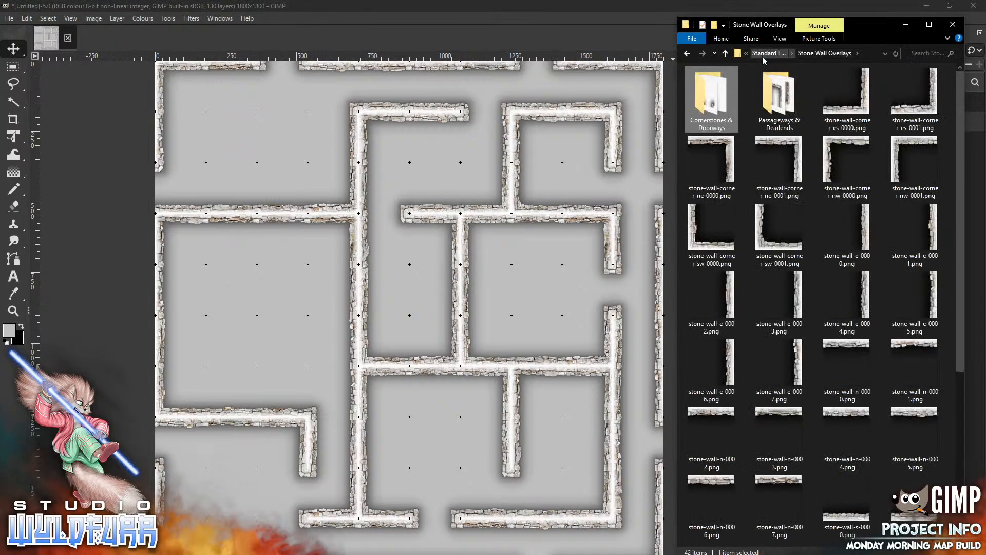
click(762, 54)
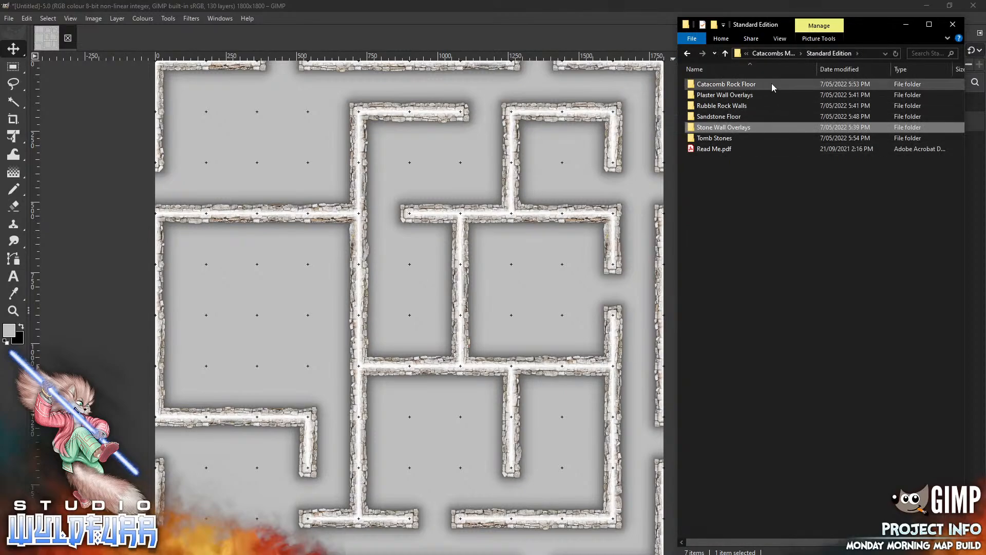
click(755, 87)
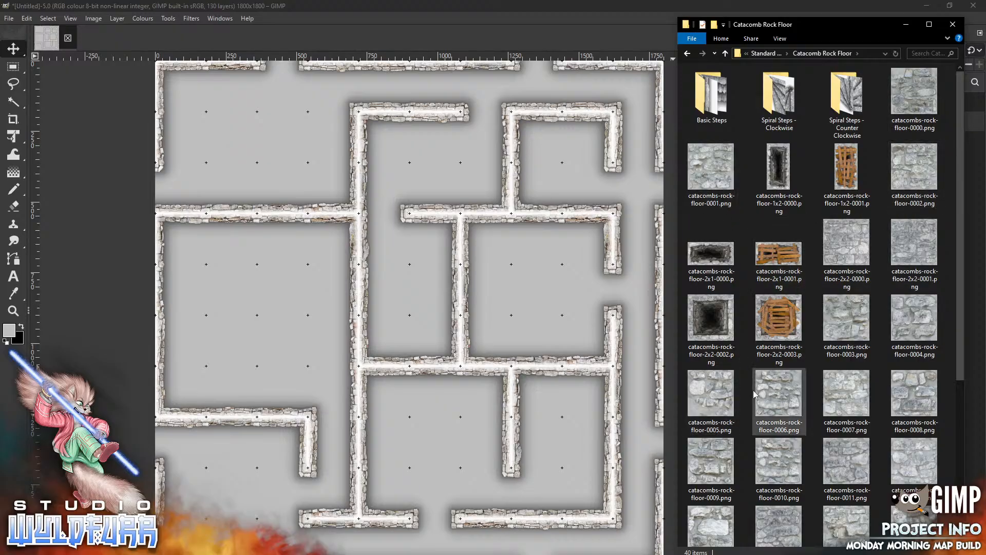
drag(847, 255, 268, 169)
drag(431, 322, 227, 118)
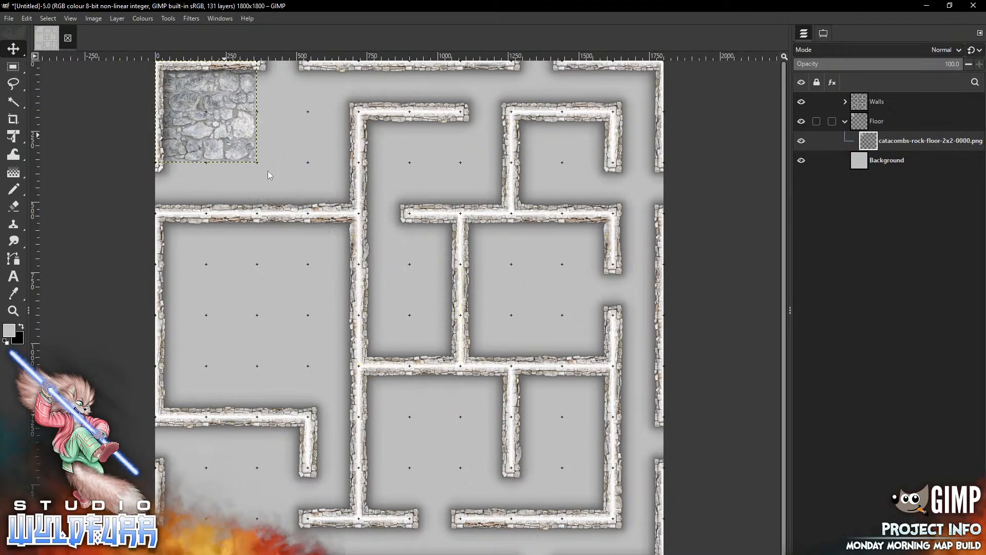
- Place catacombs-rock-floor-2x2-0001.png in the southeast corner of the northwestern room
key(alt+Tab)
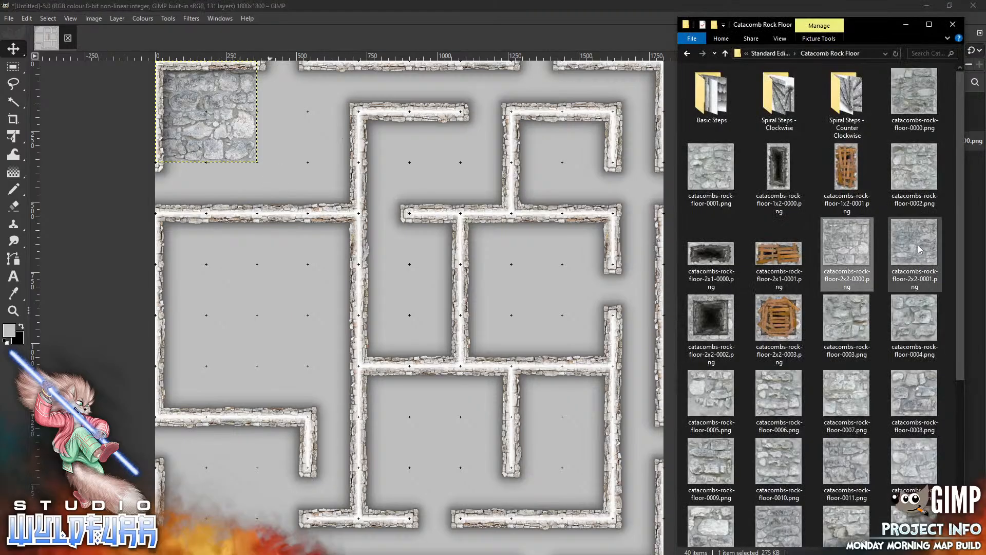
drag(920, 249, 314, 170)
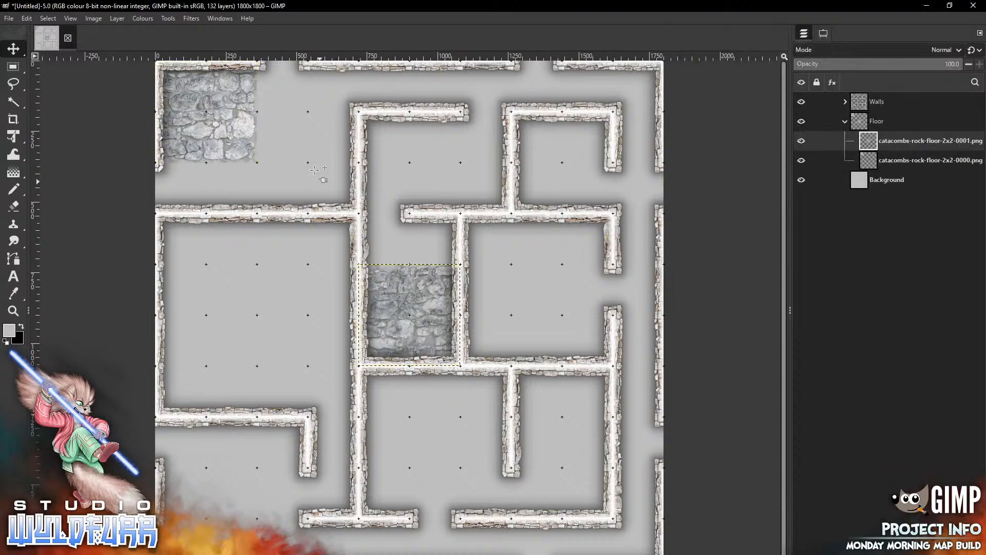
drag(415, 322, 314, 169)
- Fill the two southwestern floor cells of the northwestern room from east to west with catacombs-rock-floor-0005.png and catacombs-rock-floor-0006.png
key(alt+Tab)
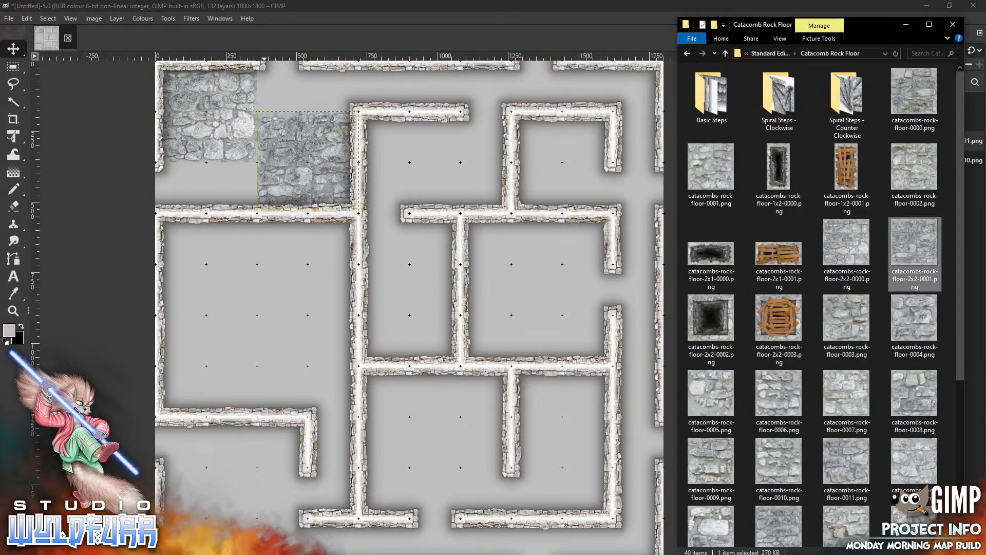
drag(717, 404, 258, 323)
mouse_move(423, 321)
mouse_down()
mouse_move(313, 362)
mouse_move(239, 194)
mouse_up()
key(alt+Tab)
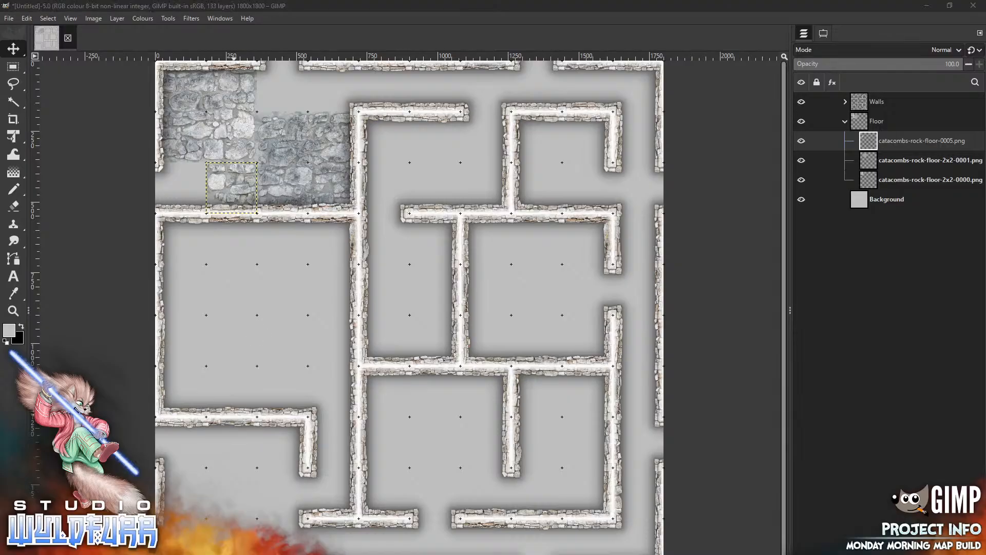
drag(783, 405, 286, 361)
drag(422, 314, 201, 183)
- Fill the northwestern room's two open top-row cells from west to east with catacombs-rock-floor-0007.png and catacombs-rock-floor-0008.png
key(alt+Tab)
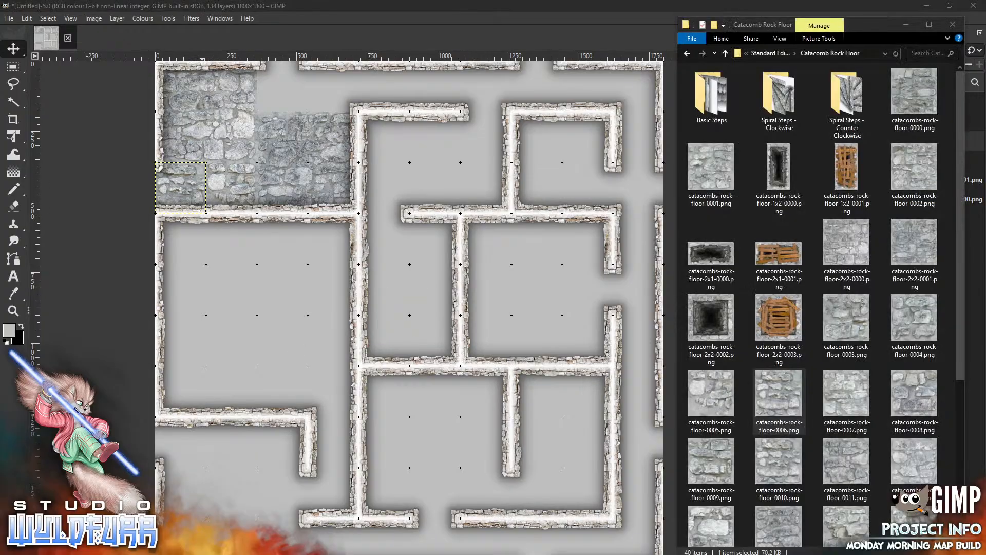
drag(850, 402, 289, 80)
key(alt+Tab)
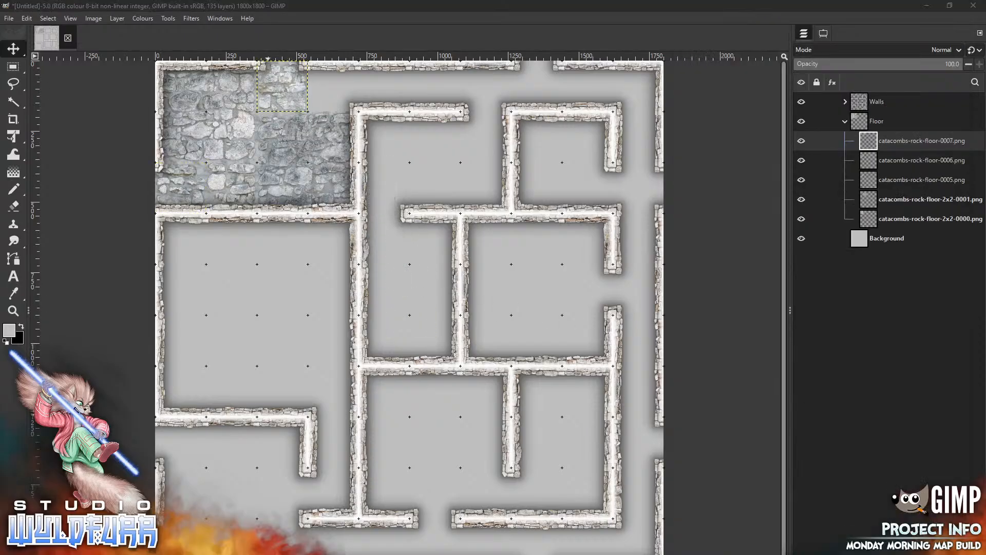
drag(923, 397, 391, 278)
drag(408, 313, 333, 90)
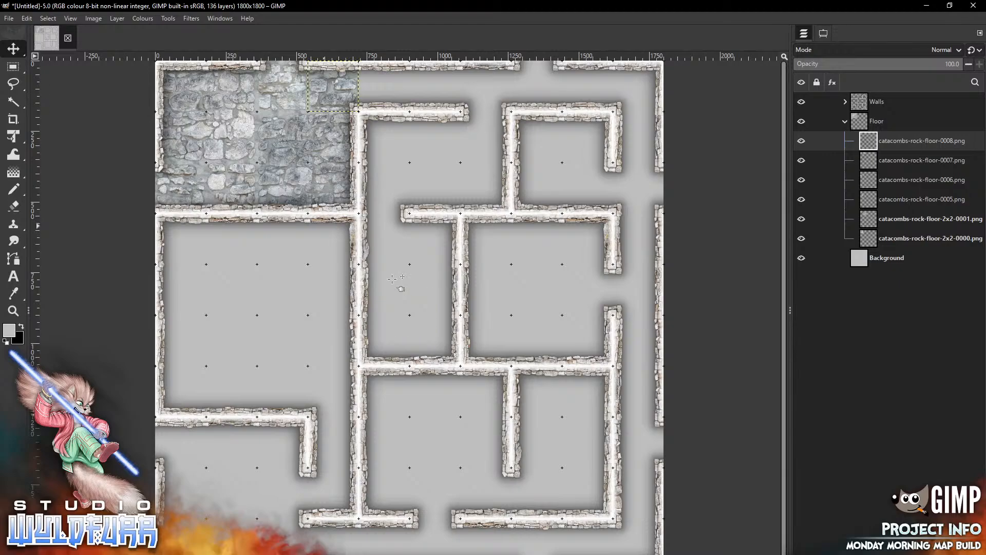
- Place boarded pit catacombs-rock-floor-2x1-0001.png in the top corridor beside the northwestern room and pit catacombs-rock-floor-2x2-0002.png in the small northeastern room
key(alt+Tab)
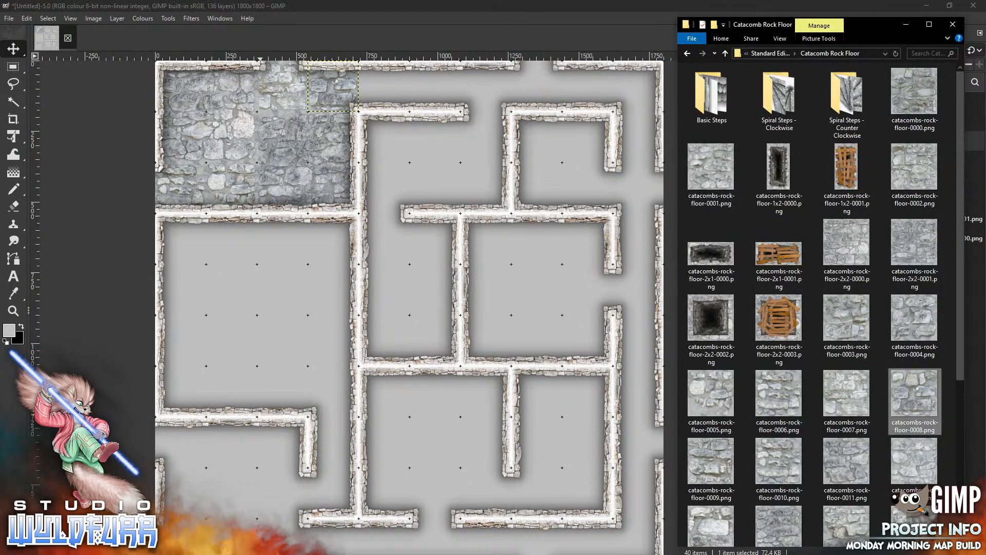
mouse_move(779, 253)
mouse_down()
mouse_move(398, 302)
mouse_move(416, 97)
mouse_up()
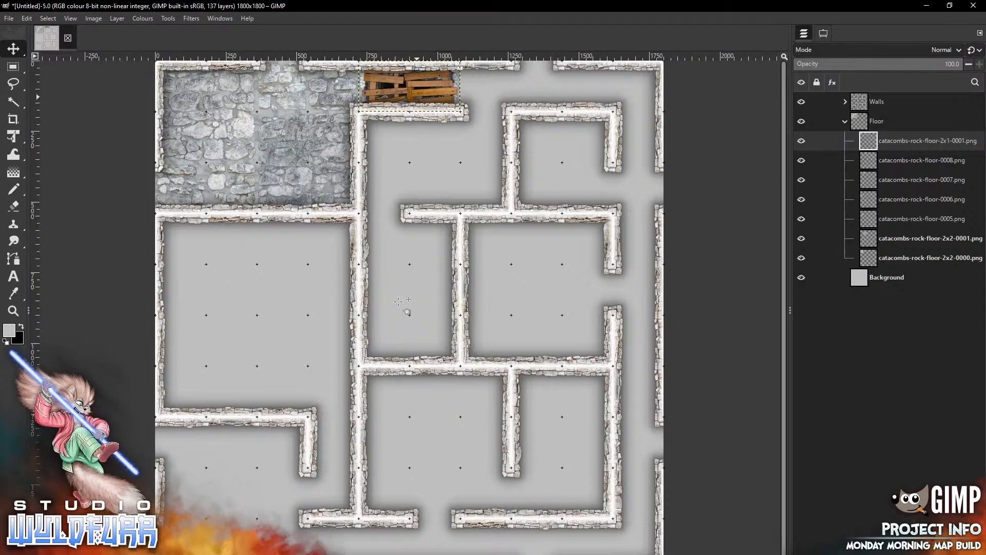
key(alt+Tab)
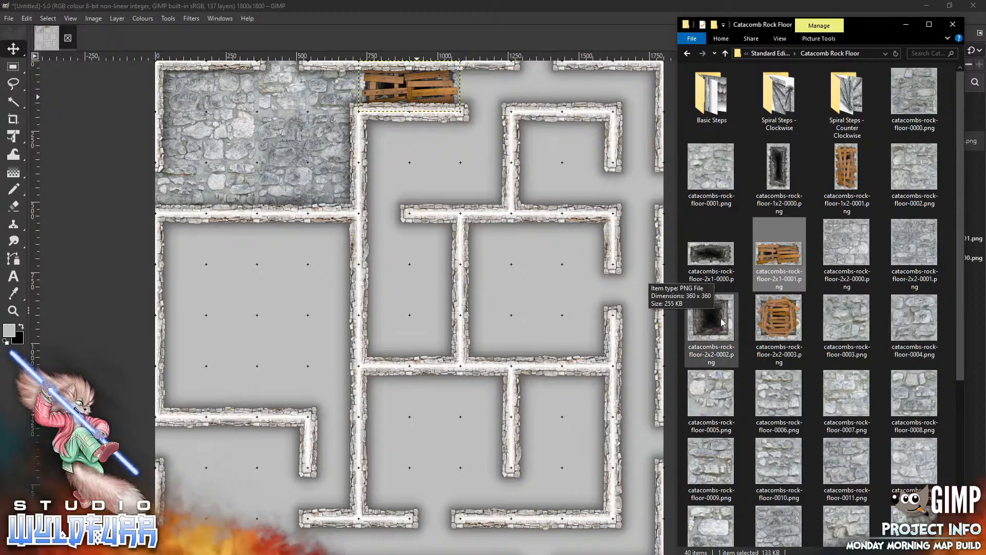
mouse_move(720, 319)
mouse_down()
mouse_move(501, 298)
mouse_move(577, 173)
mouse_up()
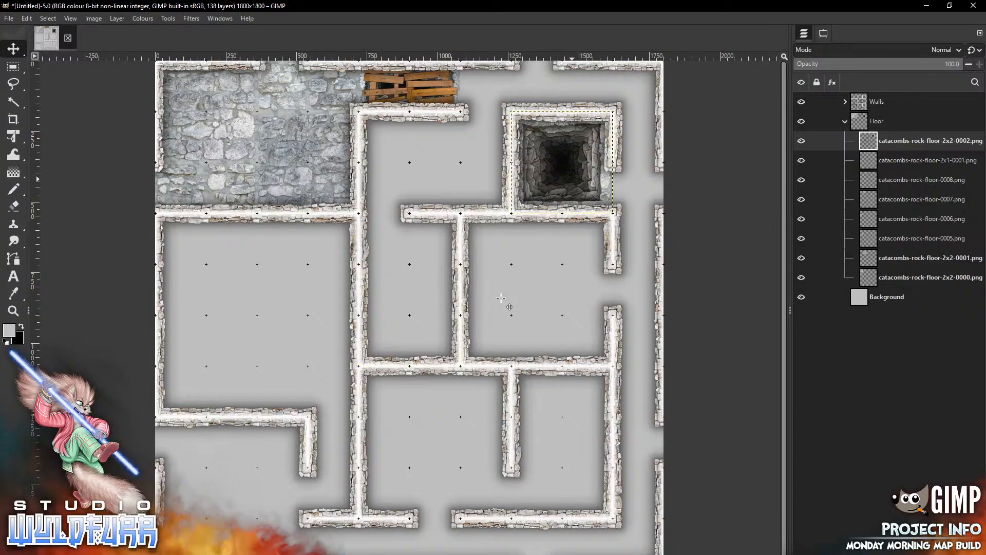
- Place catacombs-rock-floor-0005.png outside the pit room's east doorway and catacombs-rock-floor-0006.png in the corridor cell directly north of it
key(alt+Tab)
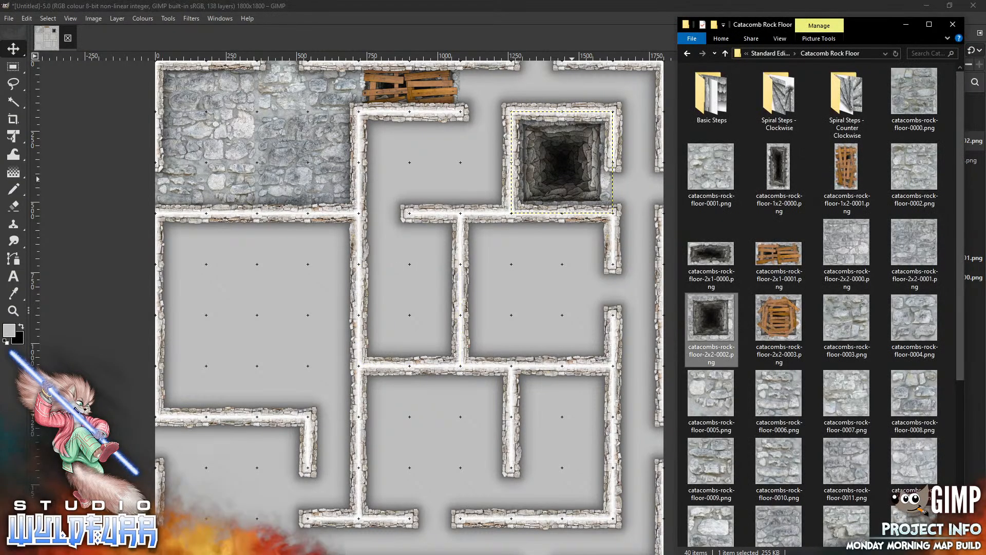
drag(723, 406, 529, 306)
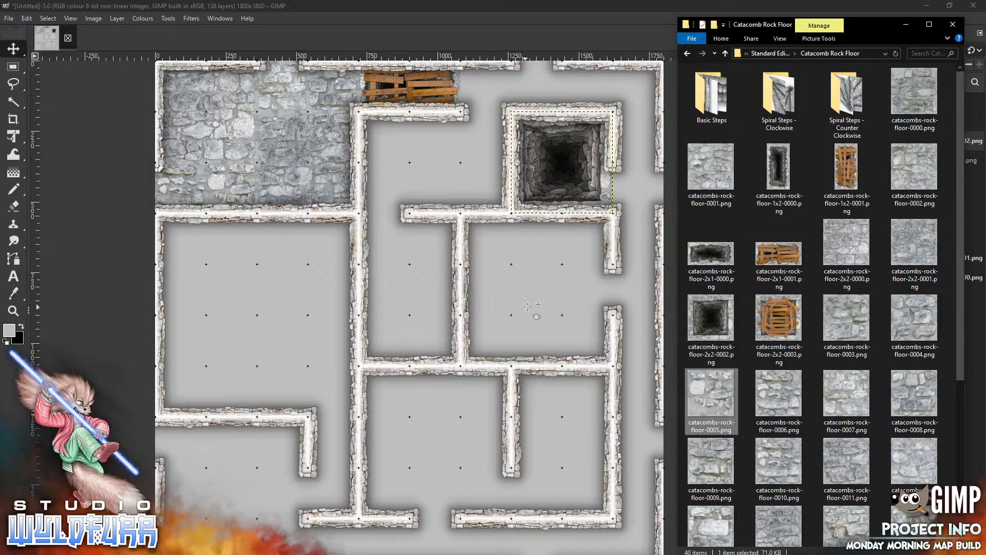
drag(419, 310, 638, 186)
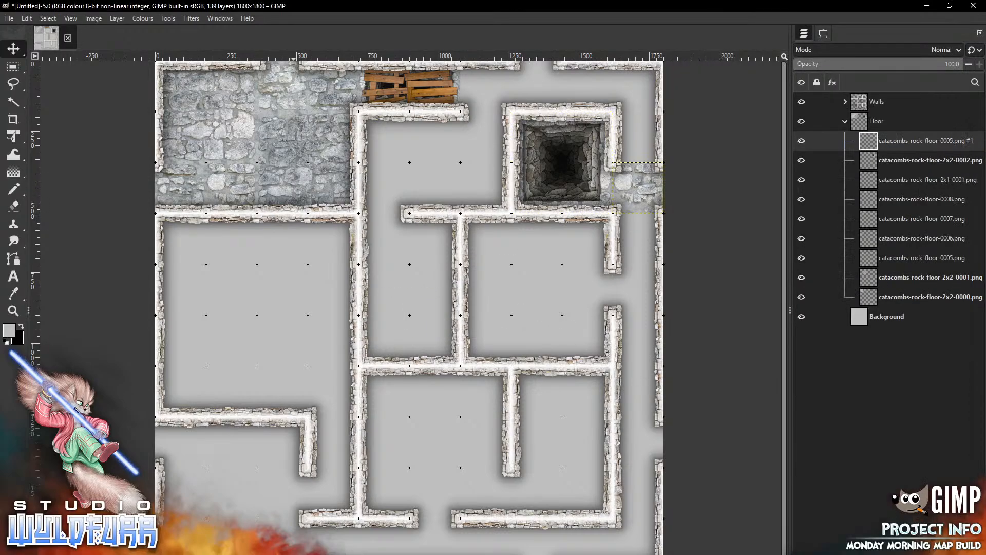
key(alt+Tab)
drag(778, 405, 524, 328)
drag(421, 320, 650, 142)
- Place catacombs-rock-floor-0007.png in the map's northeast corner cell and catacombs-rock-floor-0008.png in the cell directly west of it
key(alt+Tab)
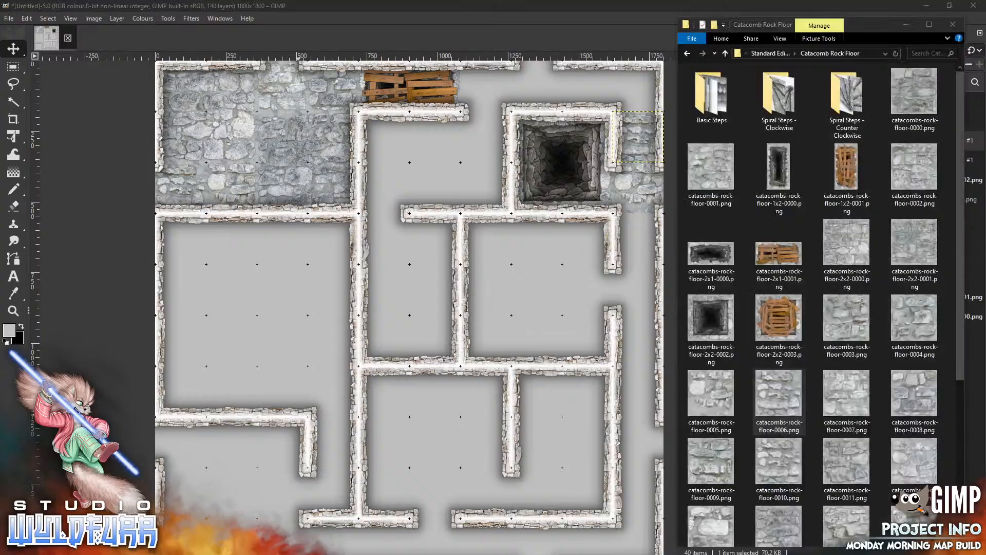
mouse_move(857, 405)
mouse_down()
mouse_move(432, 345)
mouse_move(651, 111)
mouse_up()
key(alt+Tab)
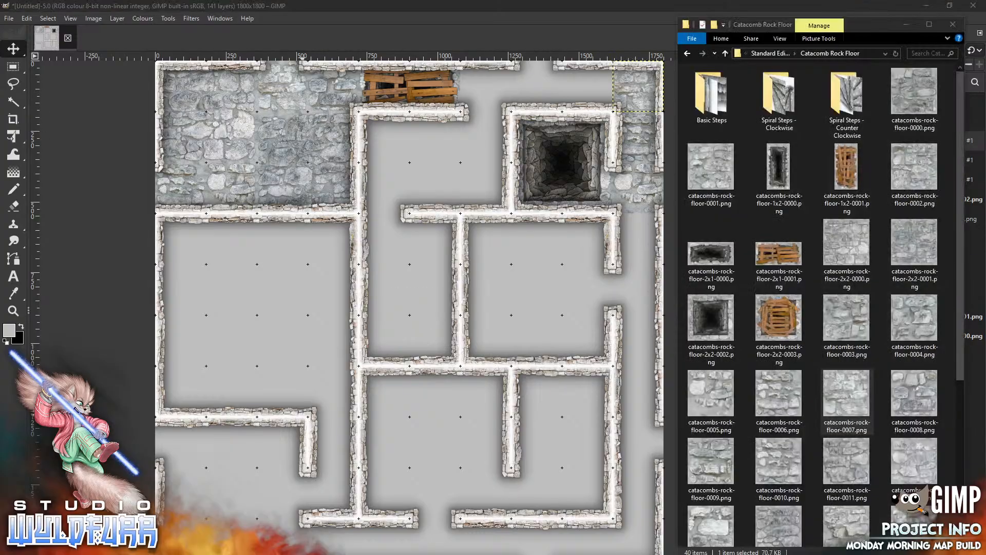
drag(917, 395, 436, 347)
drag(408, 312, 586, 86)
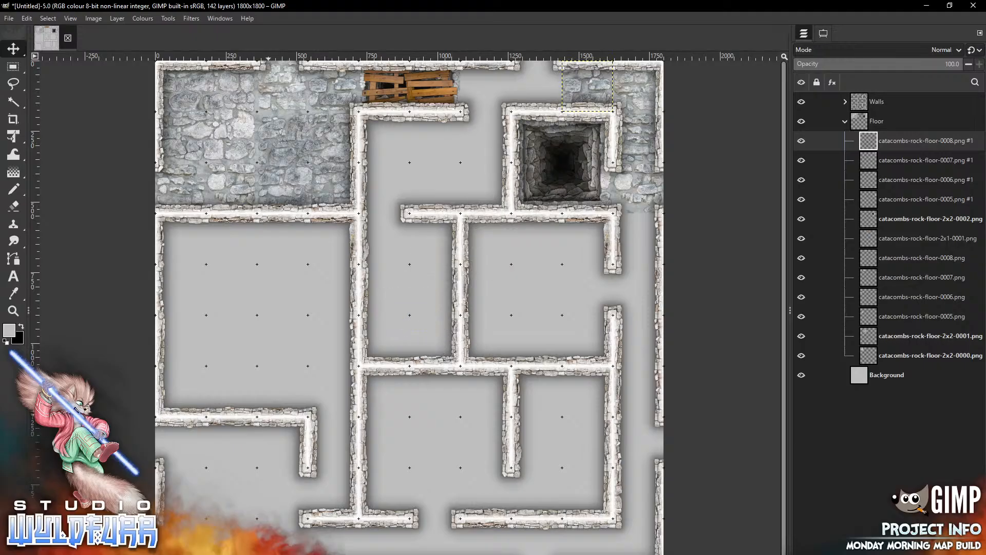
- Extend the top corridor floor westward to the boarded pit with catacombs-rock-floor-0009.png and catacombs-rock-floor-0010.png
key(alt+Tab)
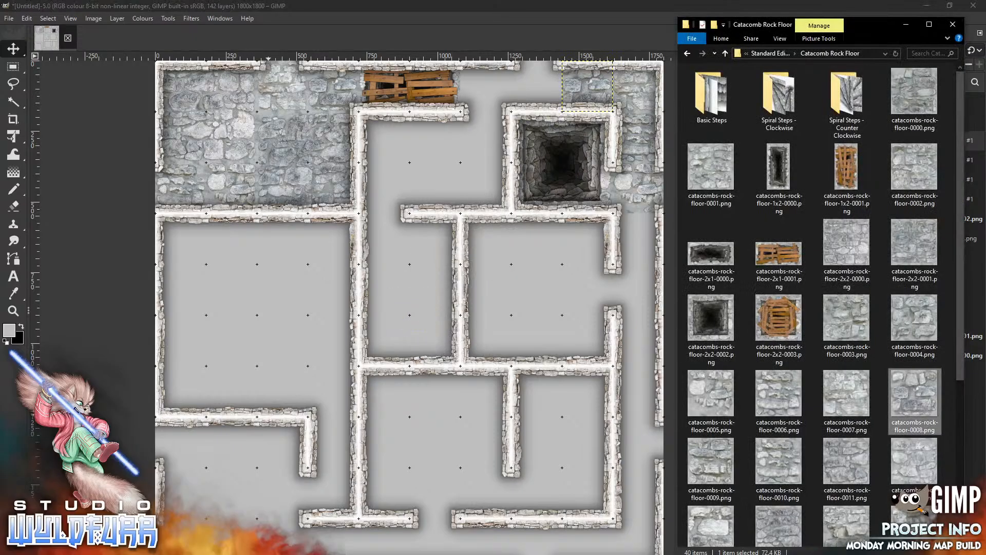
drag(711, 468, 401, 212)
drag(420, 316, 548, 89)
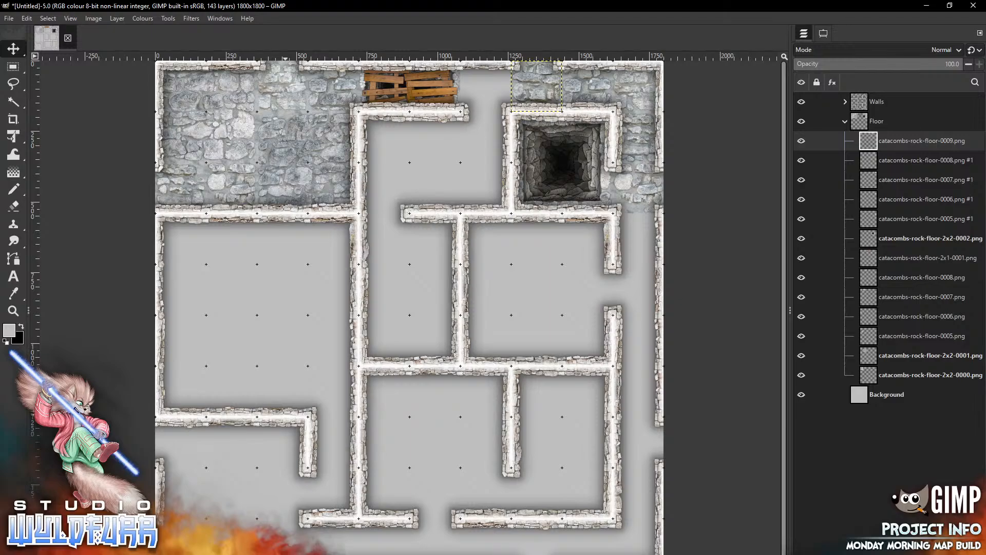
key(alt+Tab)
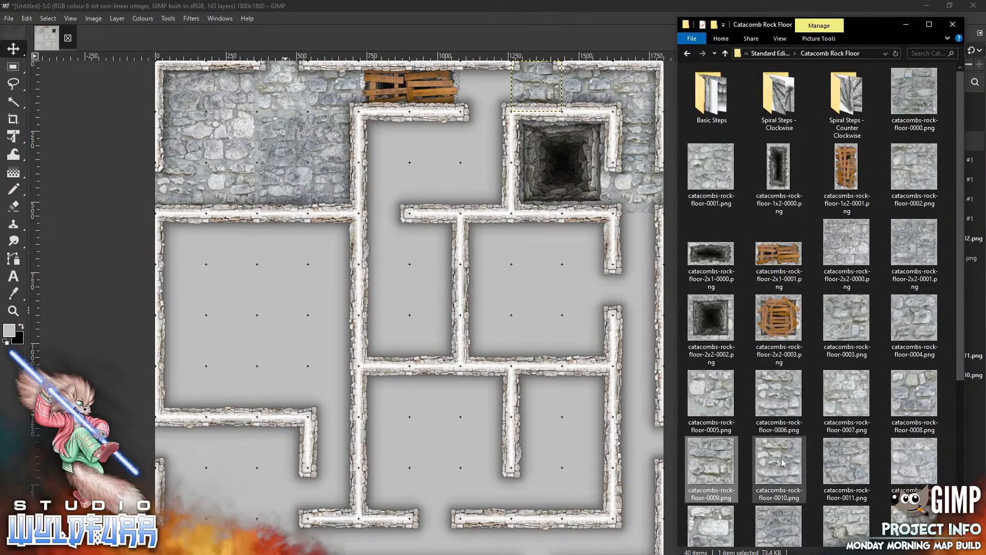
drag(779, 460, 441, 274)
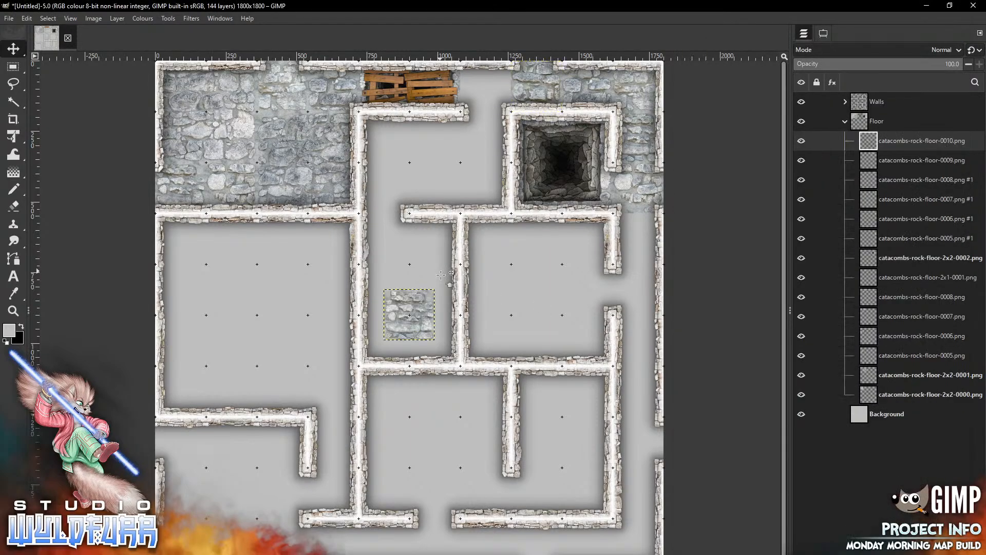
drag(419, 322, 496, 95)
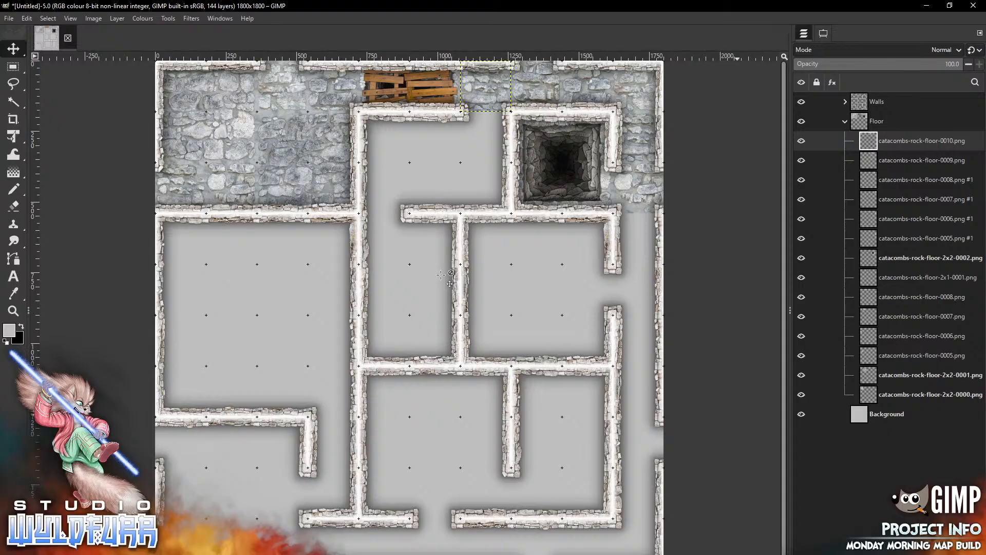
click(257, 554)
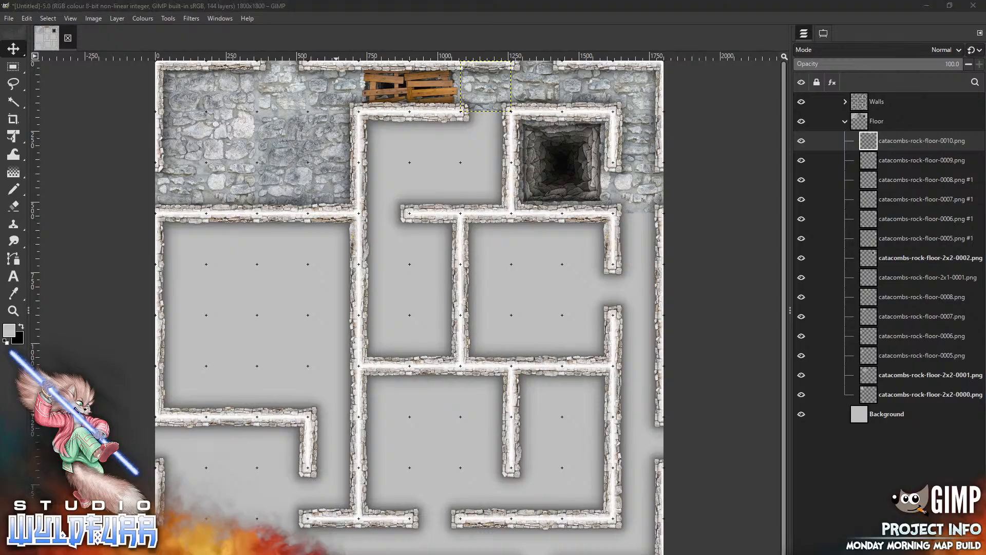
- Place pit tile catacombs-rock-floor-0027.png in the east corridor, two cells south of the middle room's east doorway
right_click(258, 554)
click(552, 421)
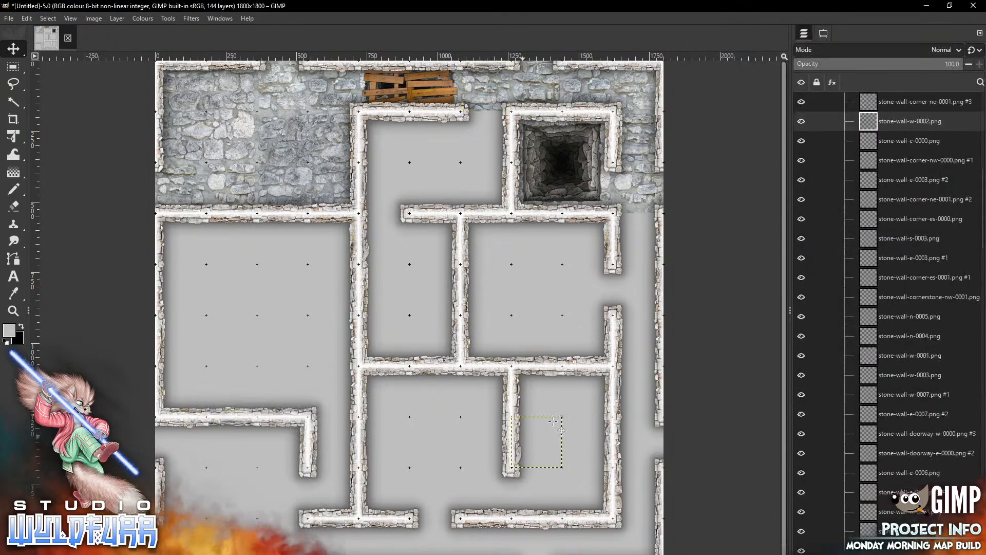
click(257, 554)
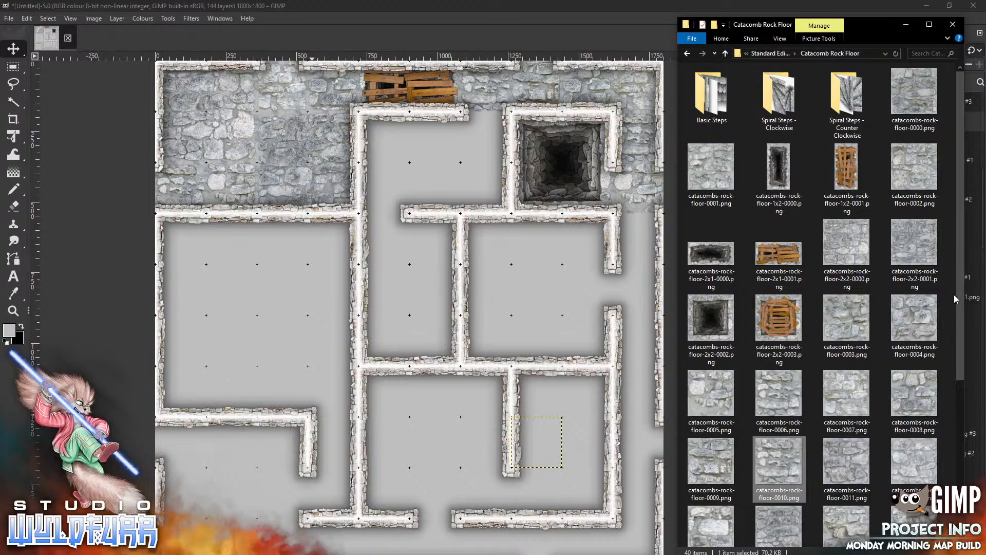
scroll(962, 292, down, 1)
scroll(961, 292, down, 3)
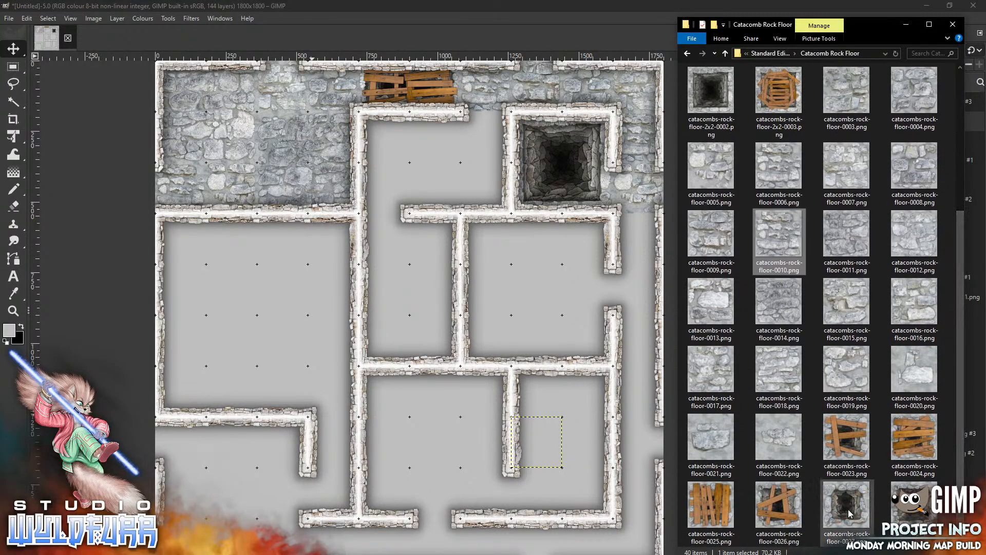
drag(849, 513, 505, 281)
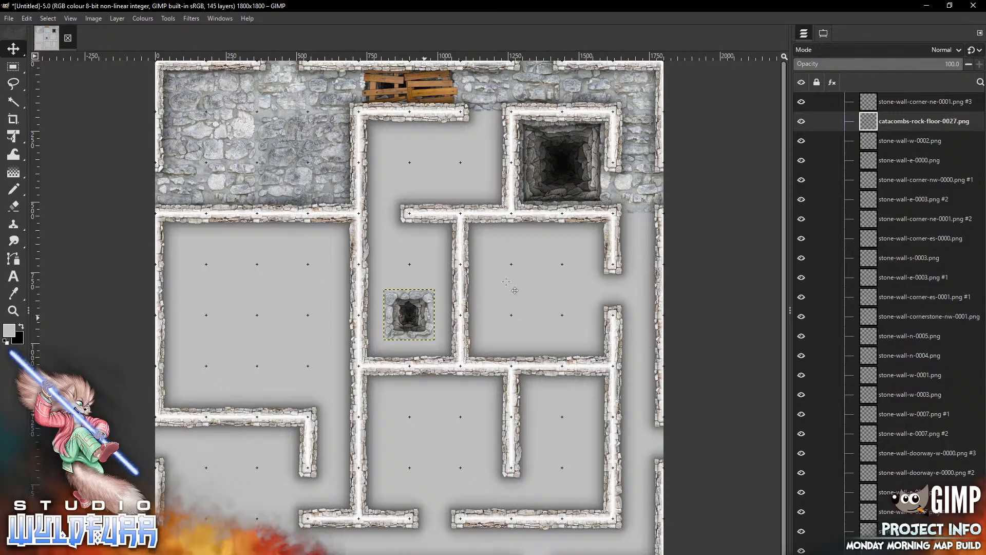
drag(424, 317, 638, 391)
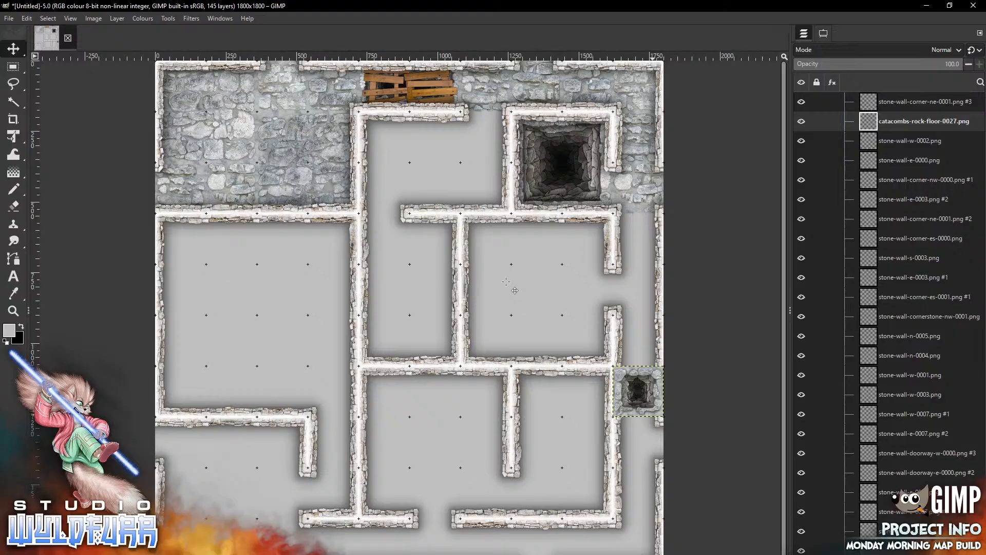
- Move the catacombs-rock-floor-0027.png layer out of the Walls group to the top of the Floor group and collapse Walls
drag(923, 121, 923, 101)
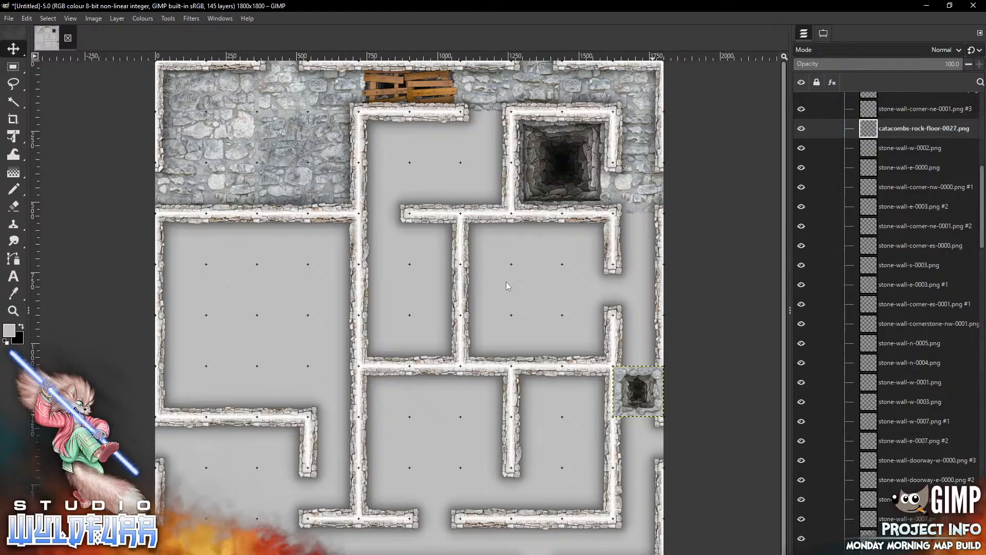
drag(981, 193, 981, 121)
drag(868, 549, 896, 98)
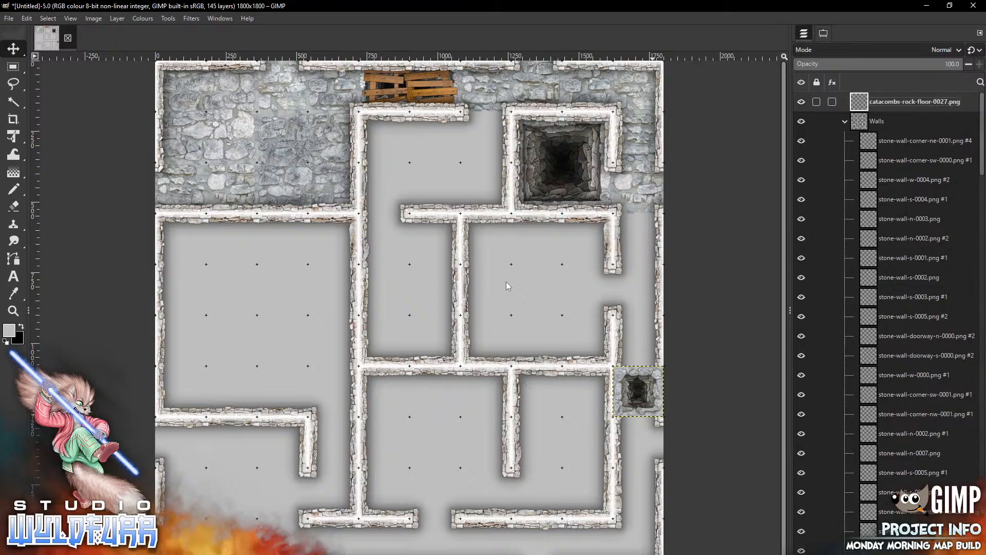
click(845, 122)
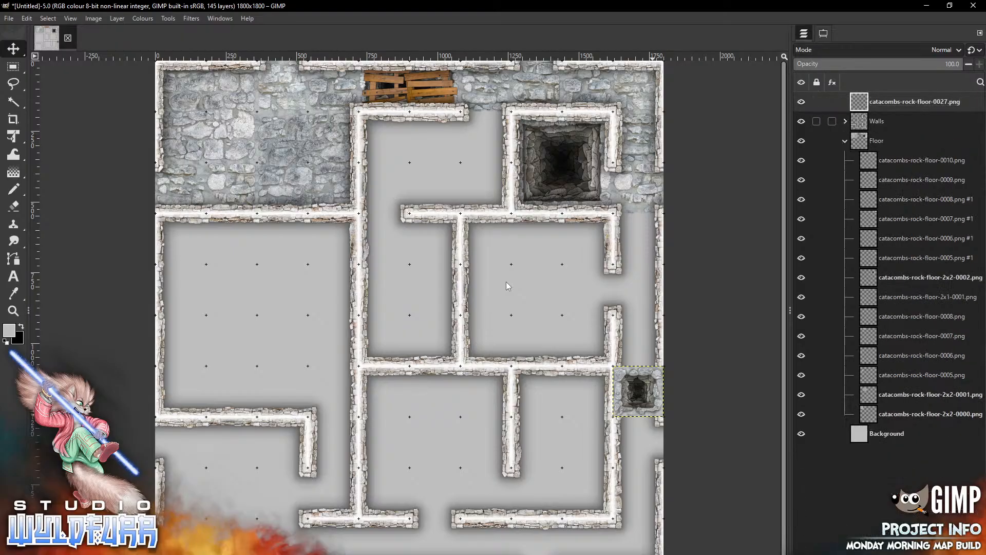
drag(896, 101, 896, 152)
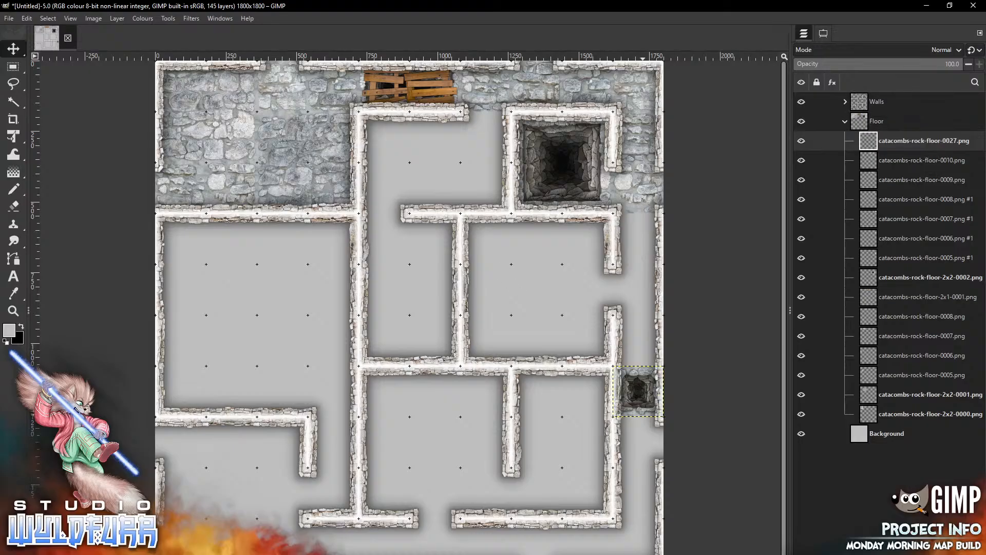
- Place pit catacombs-rock-floor-0028.png in the bottom corridor directly west of the doorway cell and catacombs-rock-floor-0022.png two cells east of that doorway cell
key(alt+Tab)
click(914, 505)
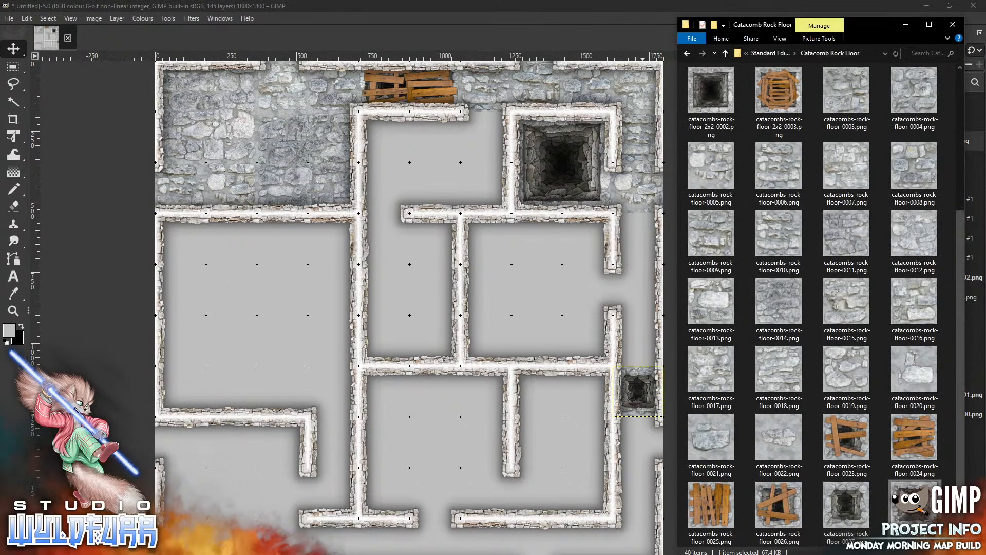
drag(915, 505, 413, 434)
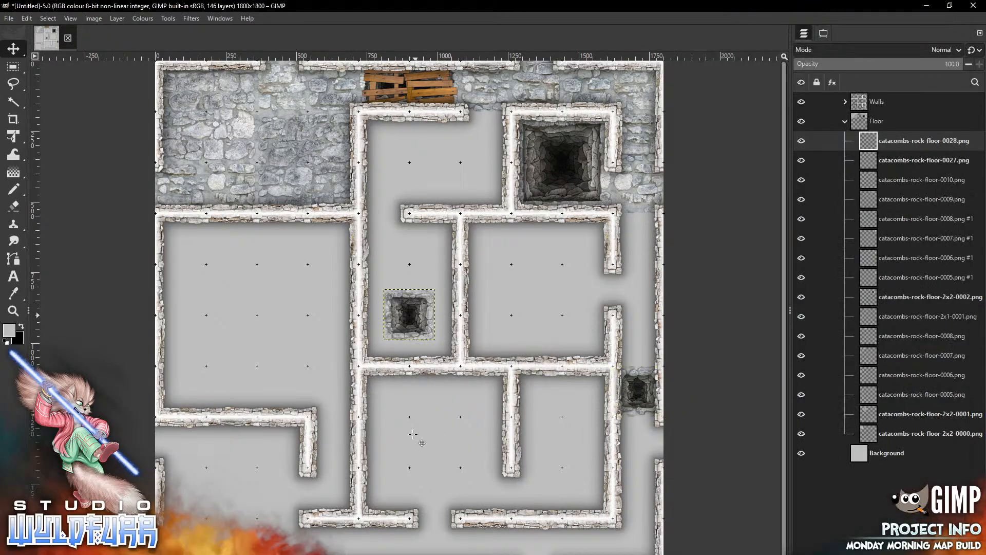
mouse_move(415, 314)
mouse_down()
mouse_move(414, 434)
mouse_move(390, 544)
mouse_up()
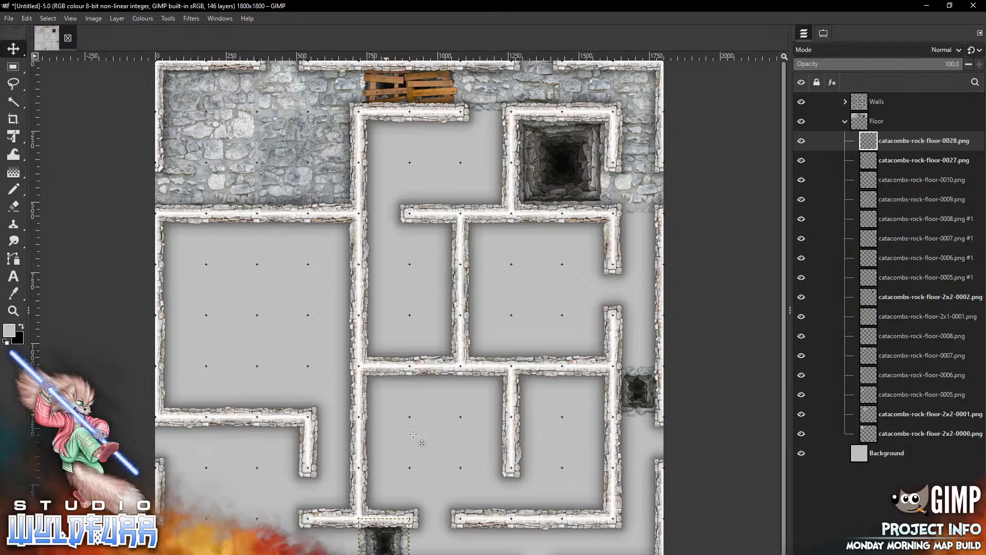
key(alt+Tab)
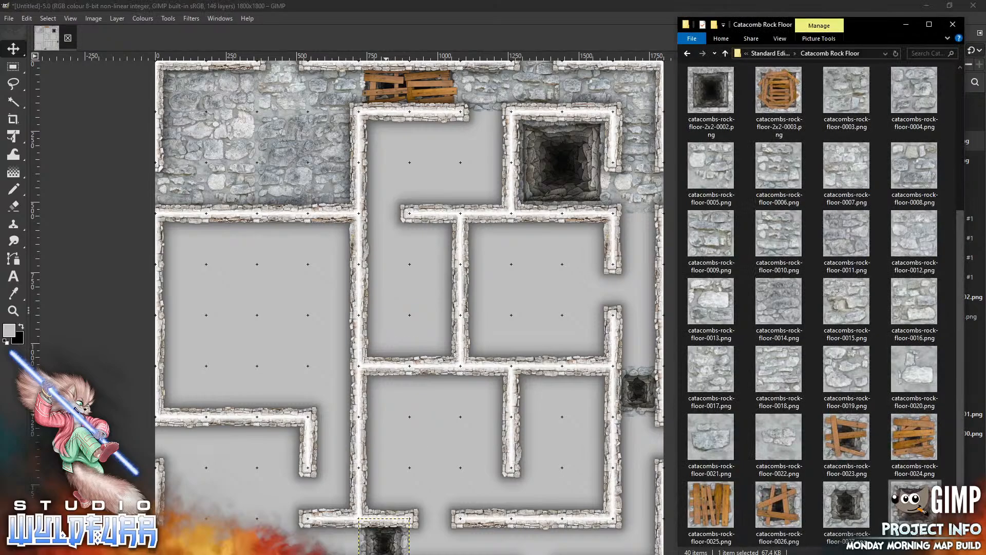
drag(785, 442, 448, 405)
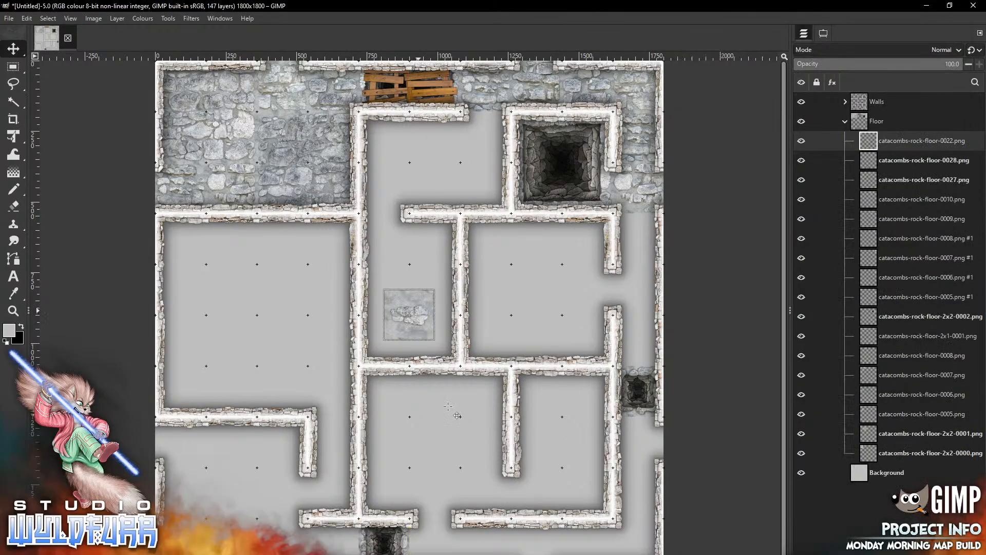
drag(409, 314, 548, 540)
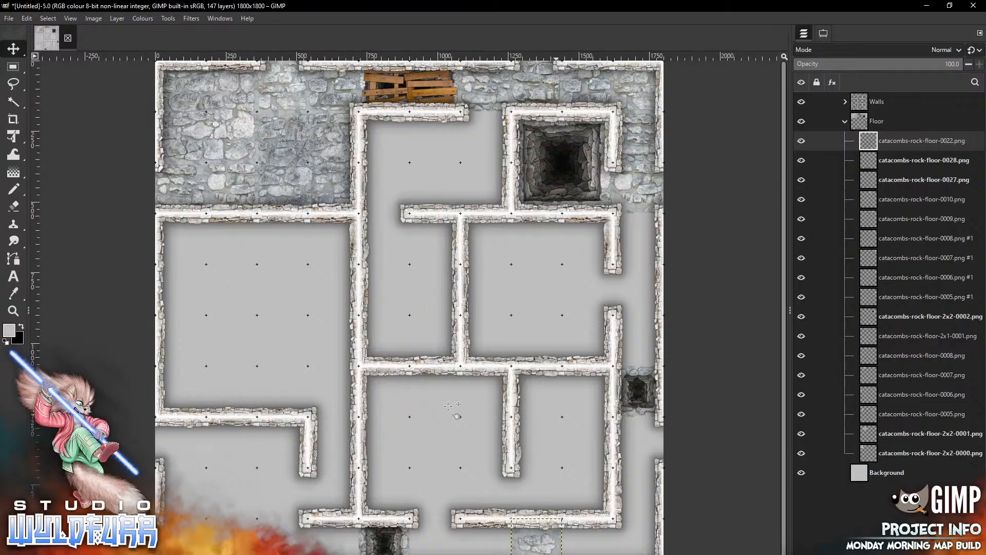
- Set the Move tool to move the selected layers and place catacombs-rock-floor-0021.png directly north of the east corridor pit
click(823, 34)
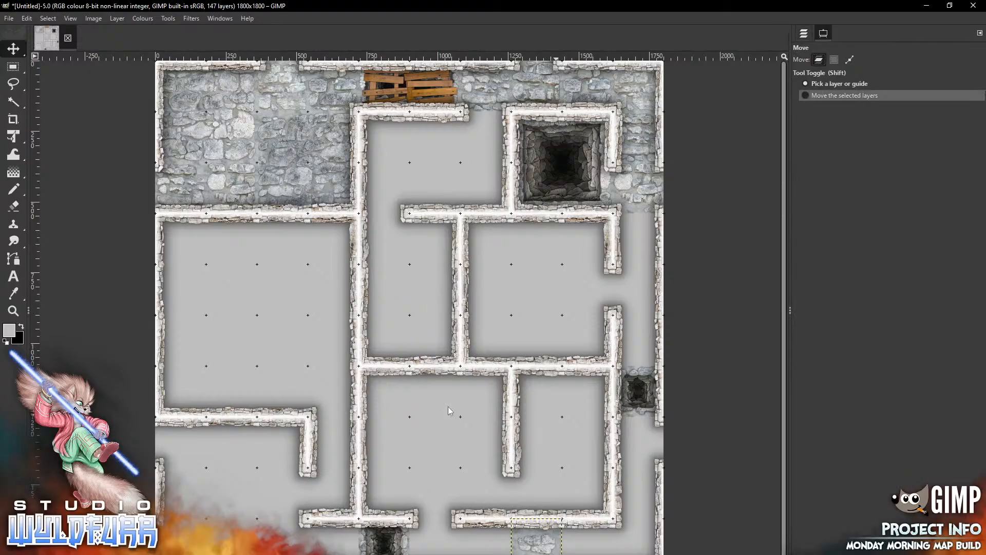
click(845, 95)
click(803, 33)
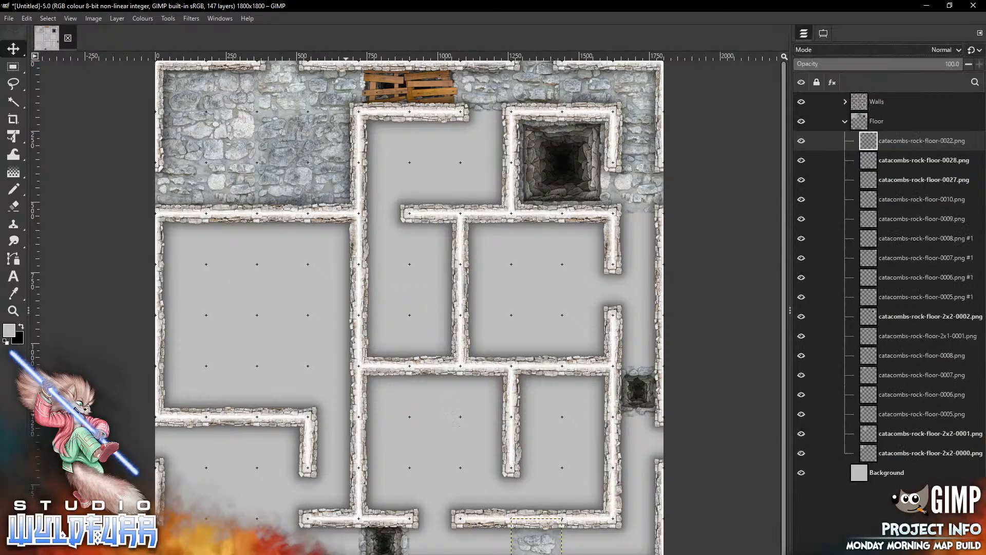
key(alt+Tab)
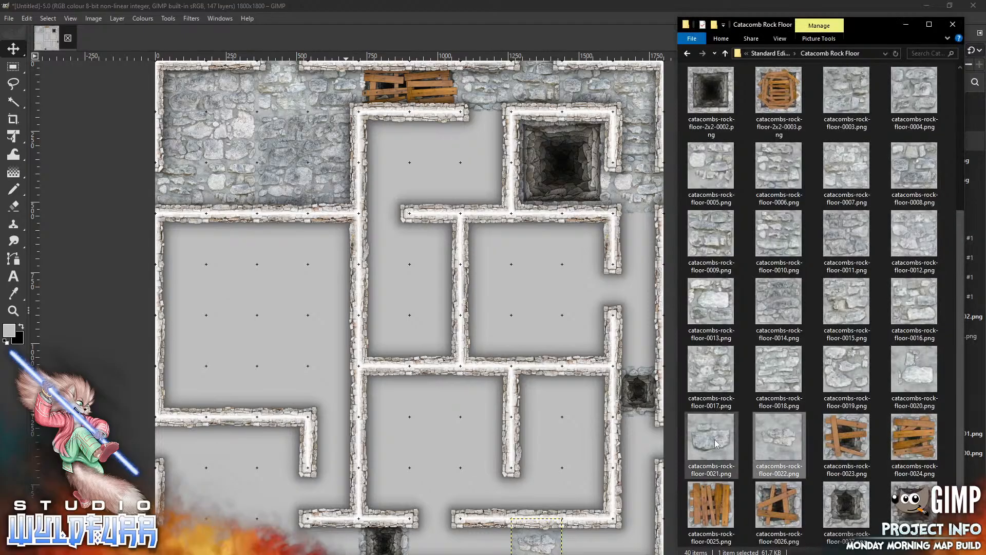
drag(716, 445, 470, 407)
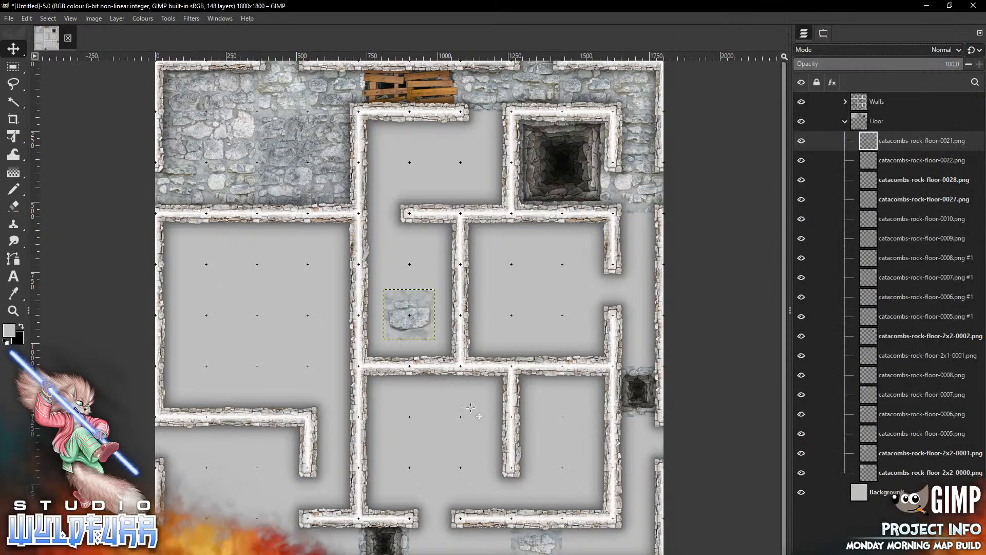
drag(418, 315, 647, 341)
- Place catacombs-rock-floor-0020.png in the east corridor cell directly north of the middle room's east doorway
key(alt+Tab)
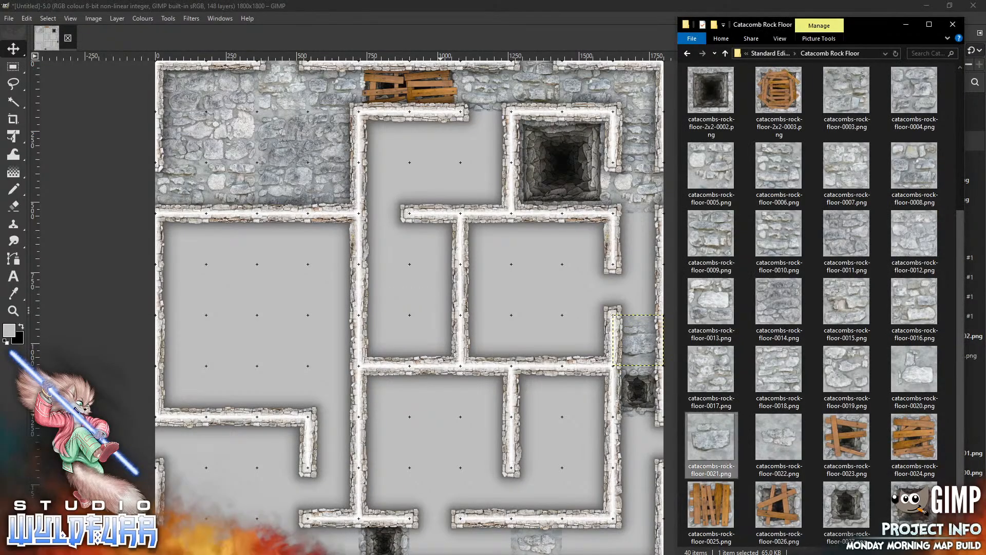
drag(924, 380, 478, 341)
drag(416, 322, 641, 250)
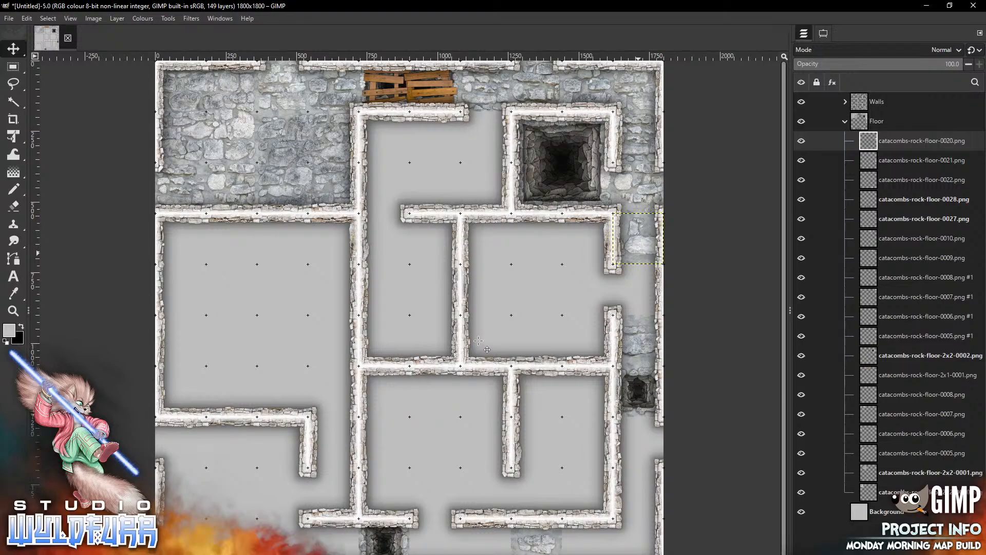
- Place catacombs-rock-floor-0019.png in the bottom corridor below the south doorway and catacombs-rock-floor-0018.png in the cell directly east of it
key(alt+Tab)
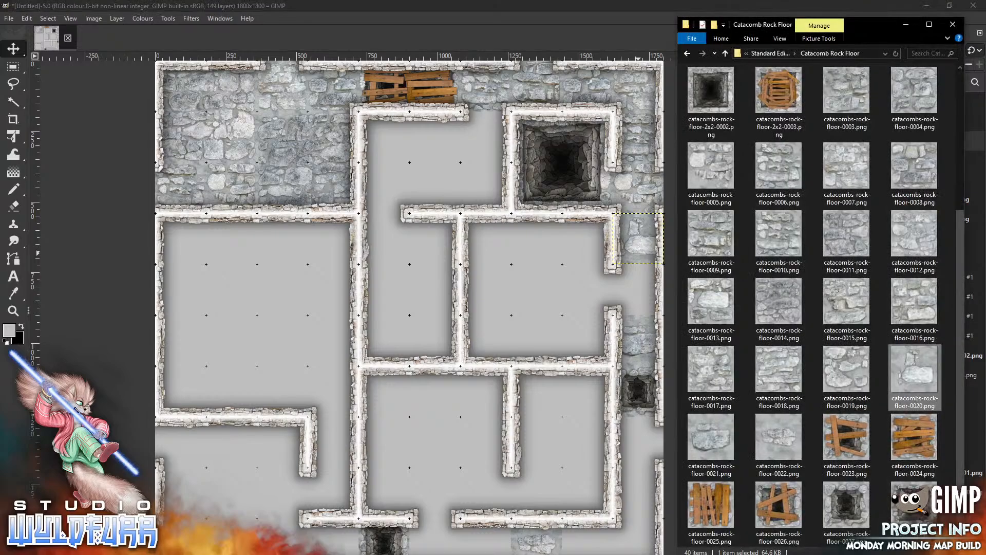
click(464, 365)
mouse_move(416, 301)
mouse_down()
mouse_move(619, 462)
mouse_move(492, 535)
mouse_move(443, 531)
mouse_up()
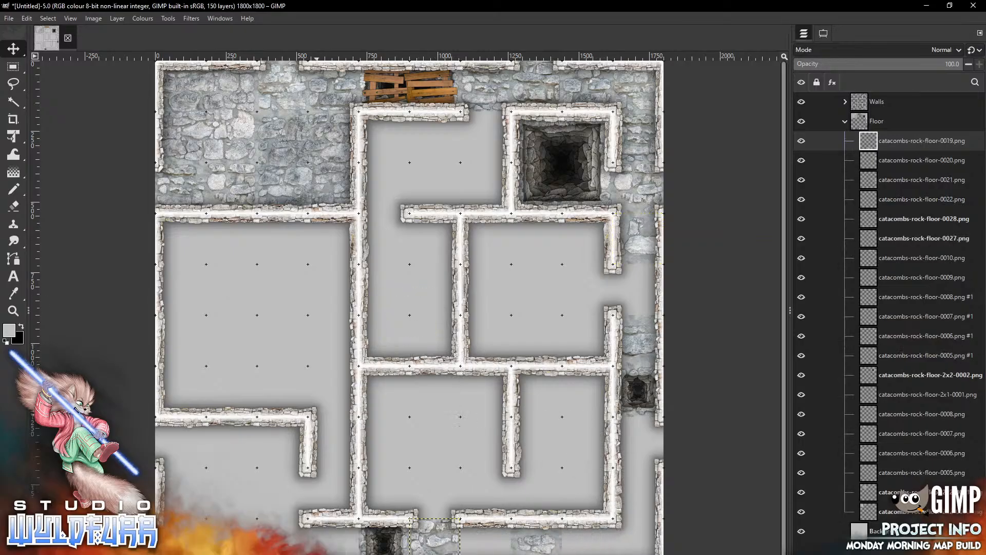
key(alt+Tab)
drag(790, 374, 454, 357)
drag(410, 314, 485, 544)
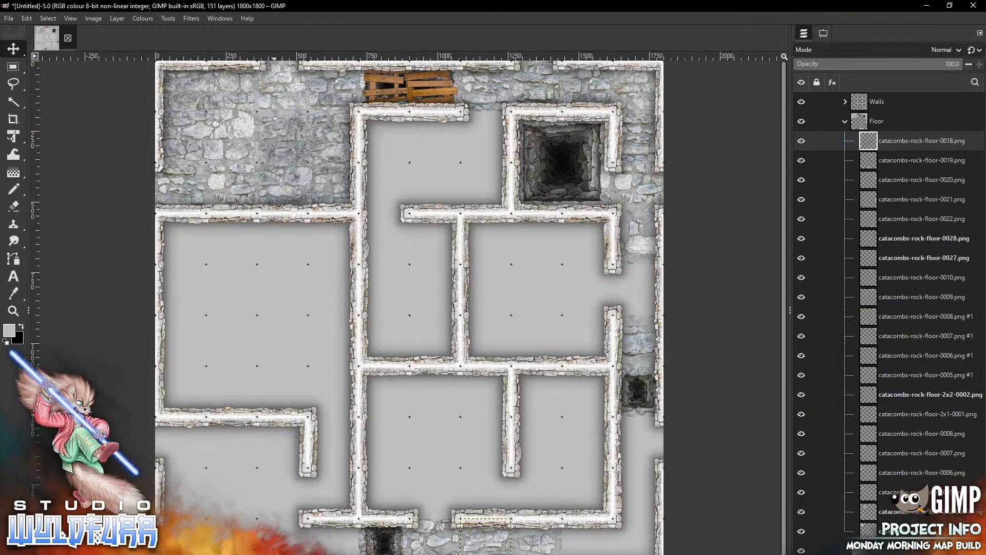
- Extend the bottom corridor floor eastward into the map's southeast corner with catacombs-rock-floor-0017.png and catacombs-rock-floor-0016.png
key(alt+Tab)
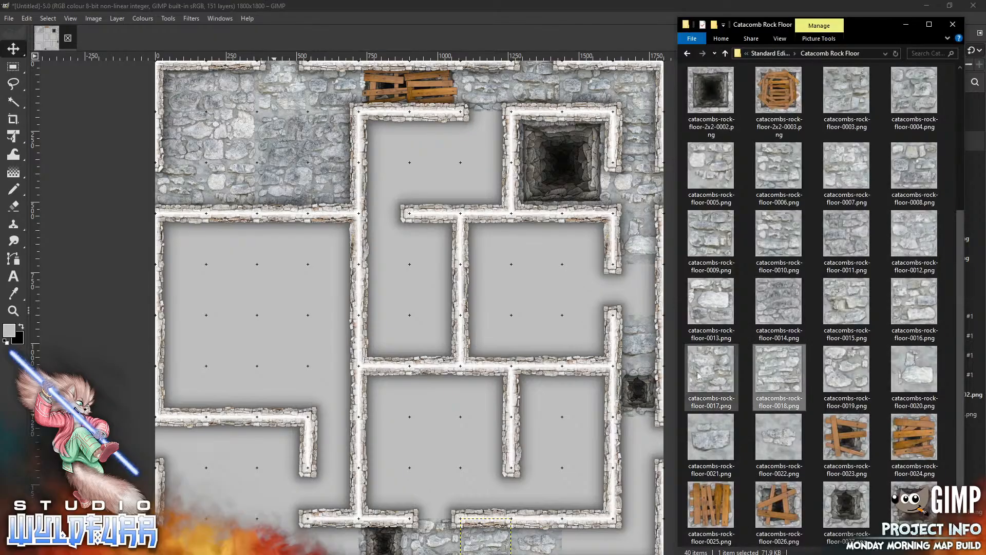
drag(713, 372, 502, 404)
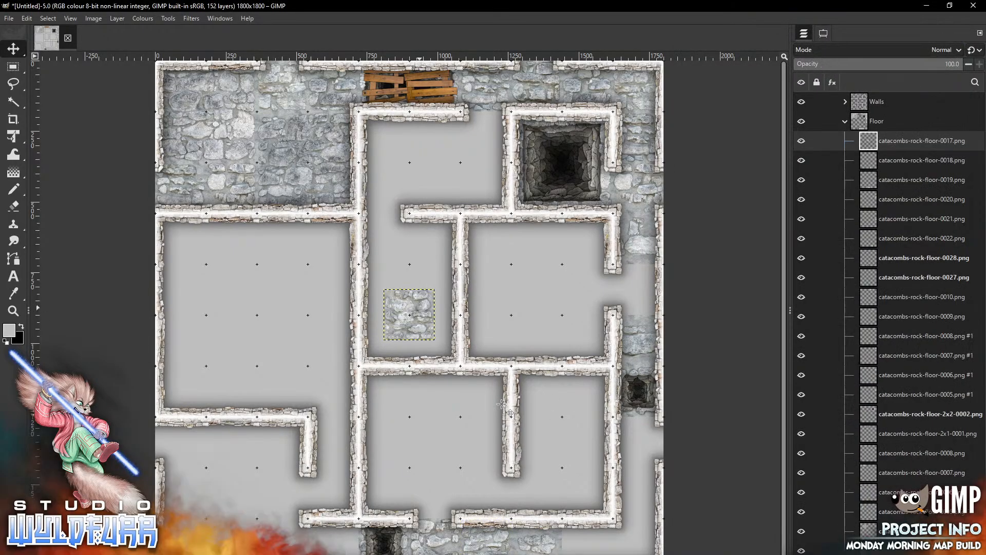
drag(417, 307, 596, 534)
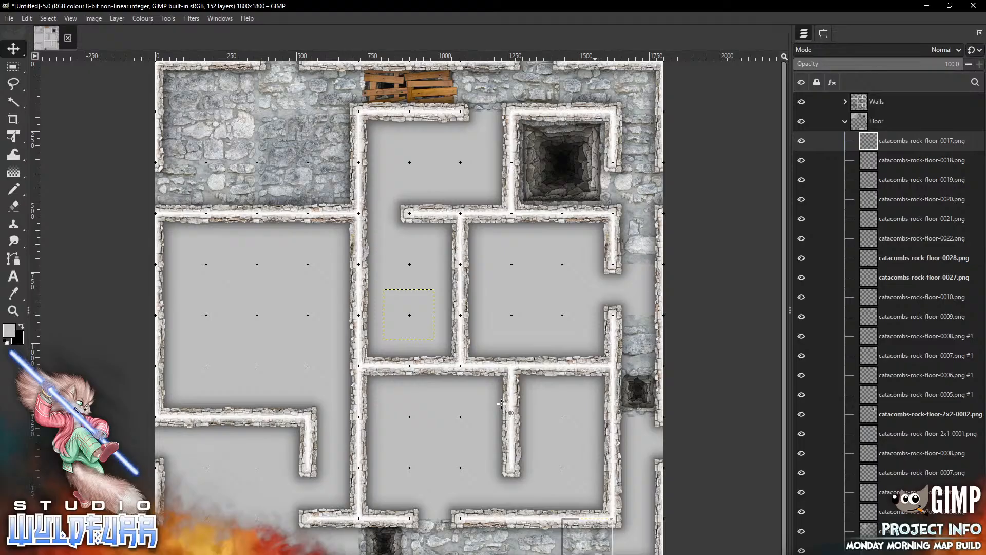
key(alt+Tab)
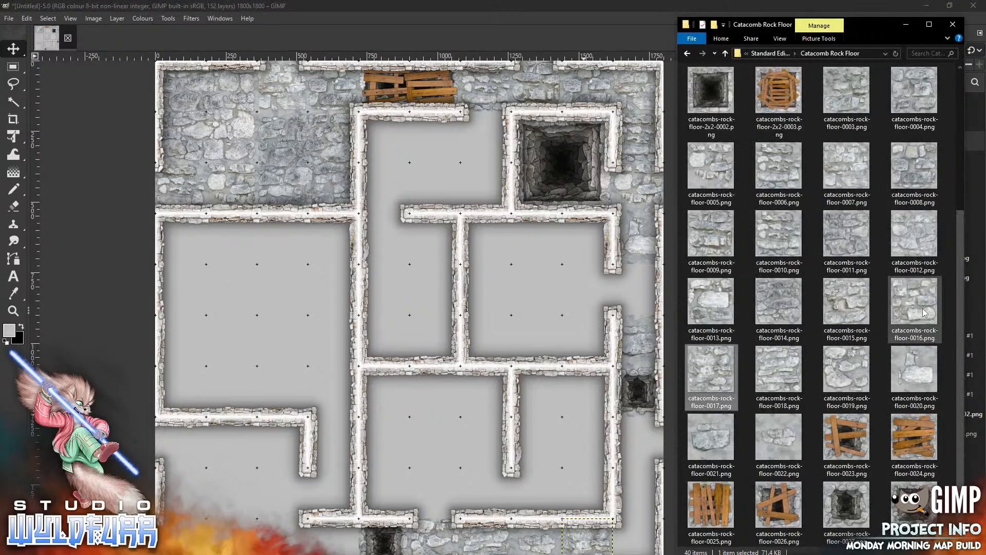
drag(924, 312, 637, 543)
- Place catacombs-rock-floor-0015.png directly south of the east corridor pit and catacombs-rock-floor-0014.png in the cell below it
key(alt+Tab)
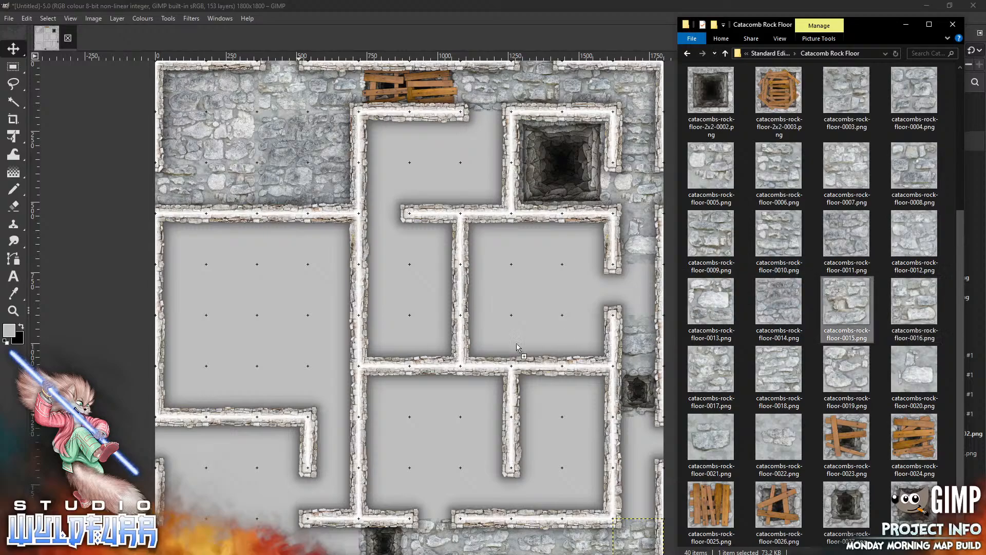
click(470, 350)
mouse_move(420, 302)
mouse_down()
mouse_move(670, 479)
mouse_move(637, 441)
mouse_up()
key(alt+Tab)
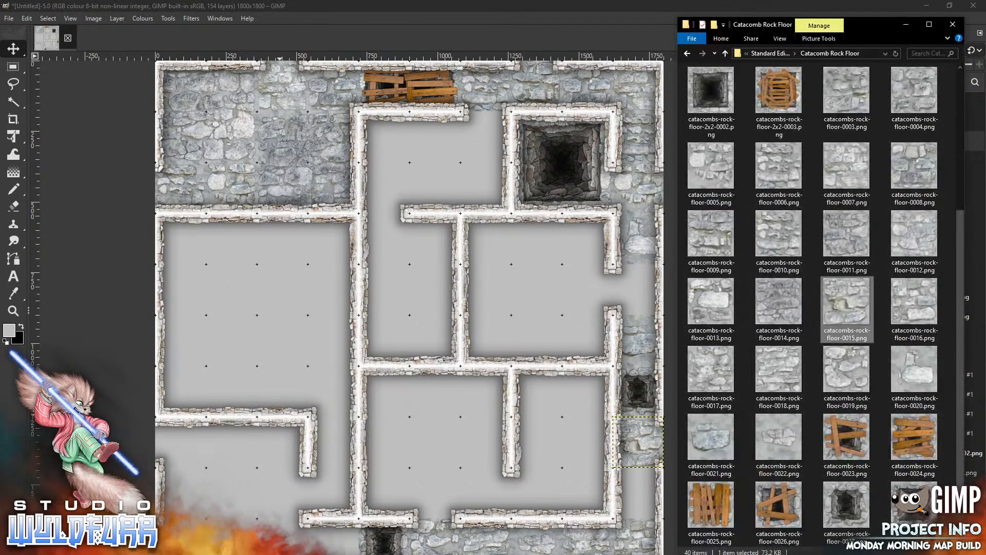
drag(778, 308, 446, 411)
mouse_move(417, 302)
mouse_down()
mouse_move(598, 515)
mouse_move(644, 480)
mouse_up()
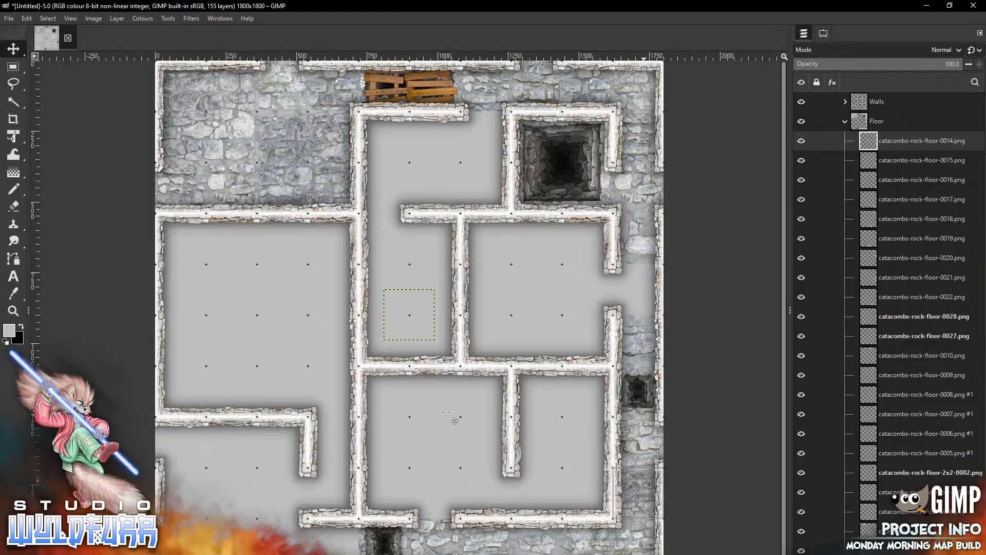
- Fill the remaining east corridor cell outside the middle room's doorway with catacombs-rock-floor-0013.png
key(alt+Tab)
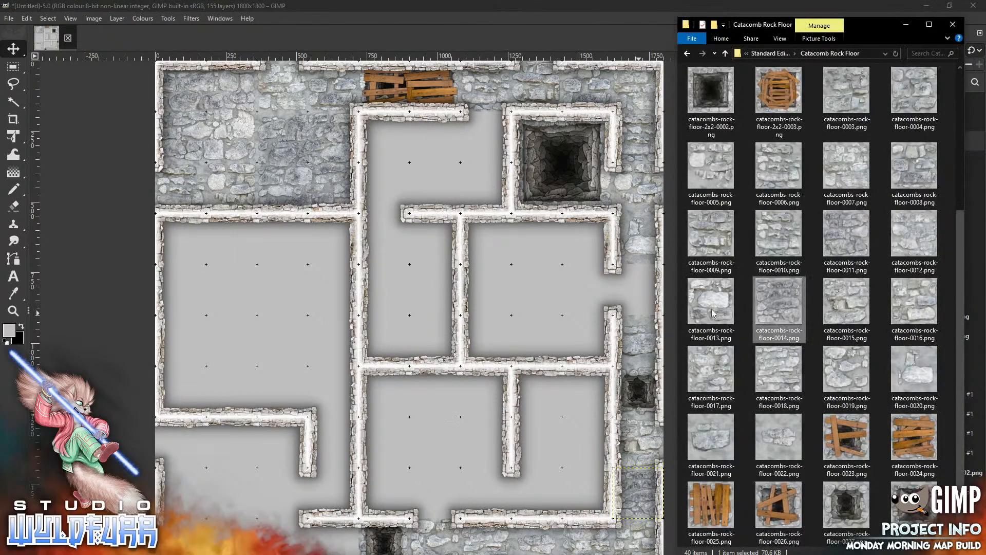
drag(712, 313, 497, 313)
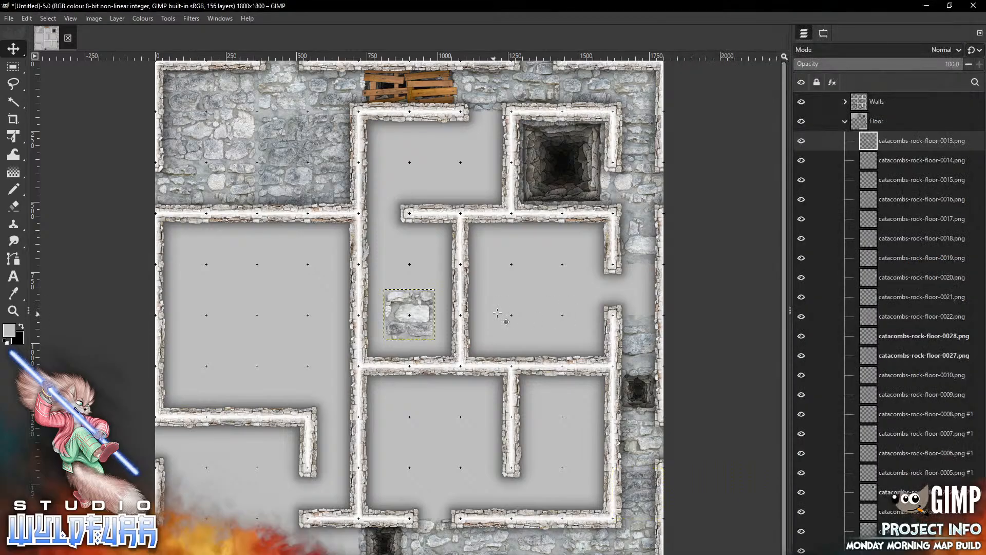
drag(409, 314, 637, 289)
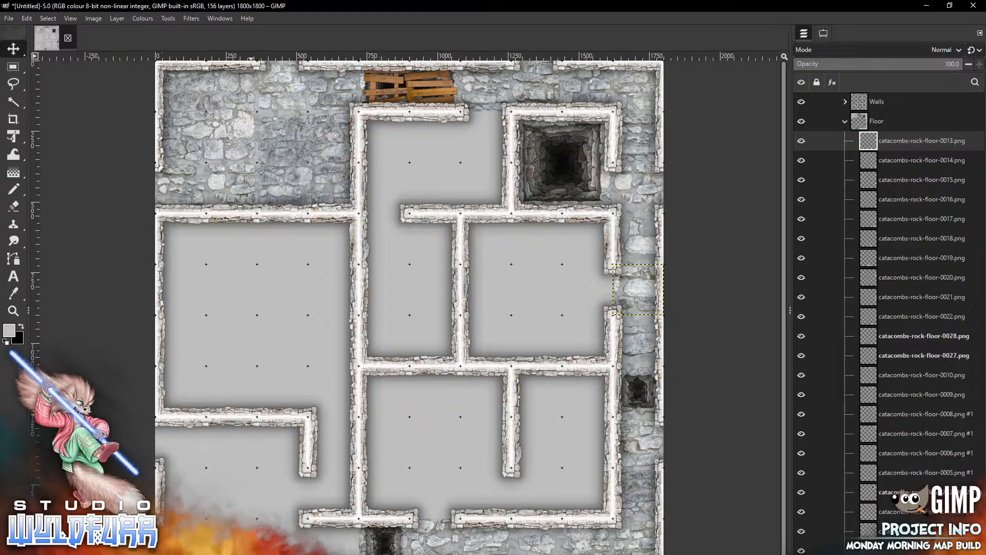
key(alt+Tab)
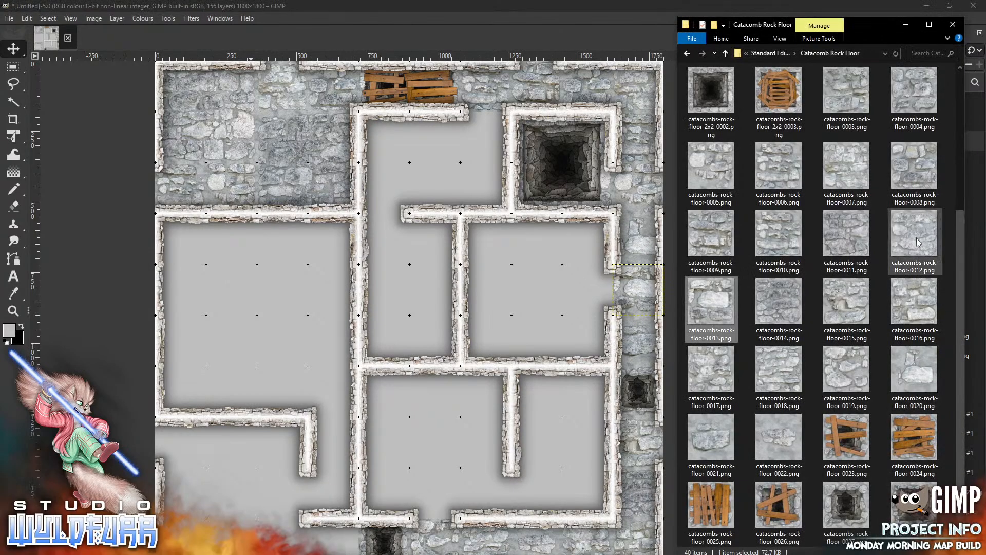
- Place catacombs-rock-floor-0012.png in the bottom corridor directly west of the pit and catacombs-rock-floor-0011.png in the L-shaped middle room's north doorway
drag(915, 241, 333, 543)
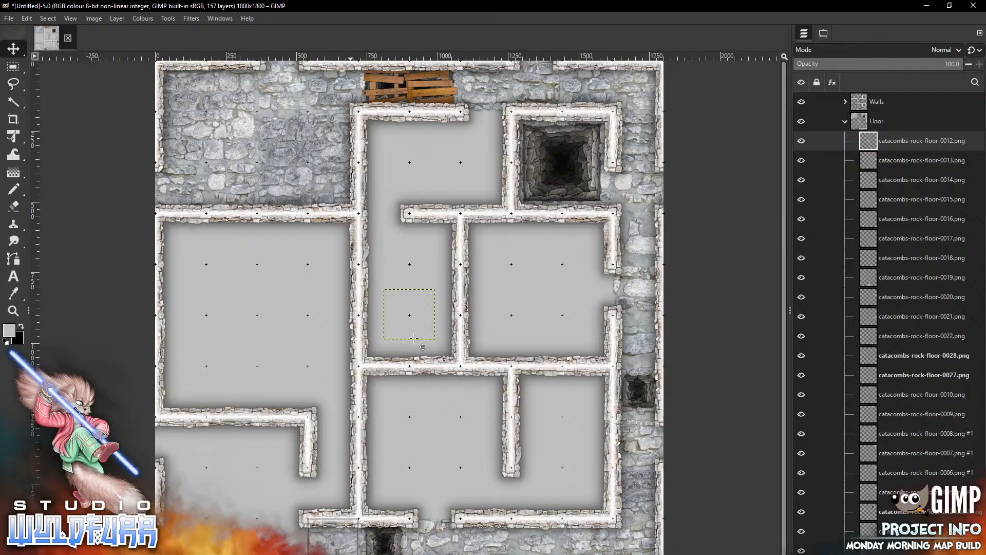
key(alt+Tab)
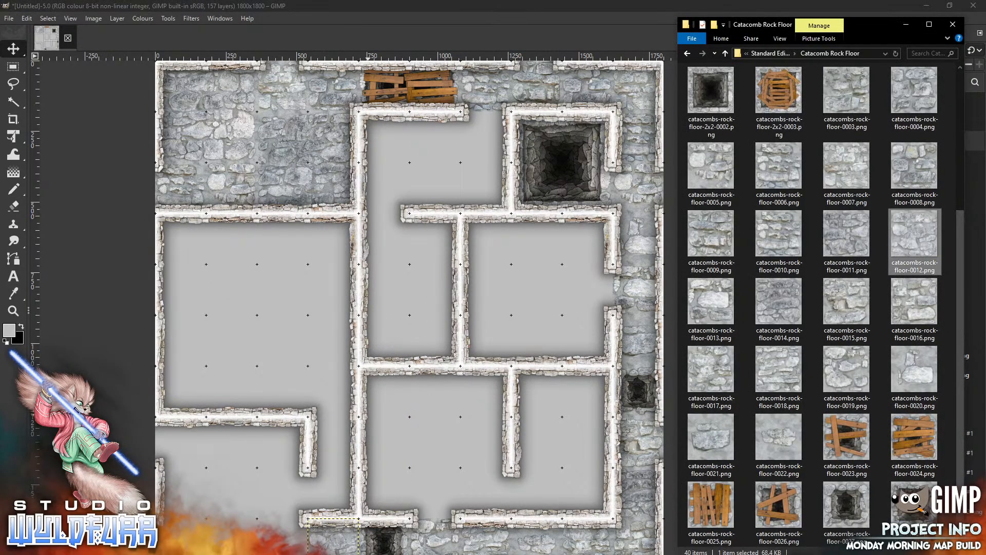
drag(847, 242, 500, 148)
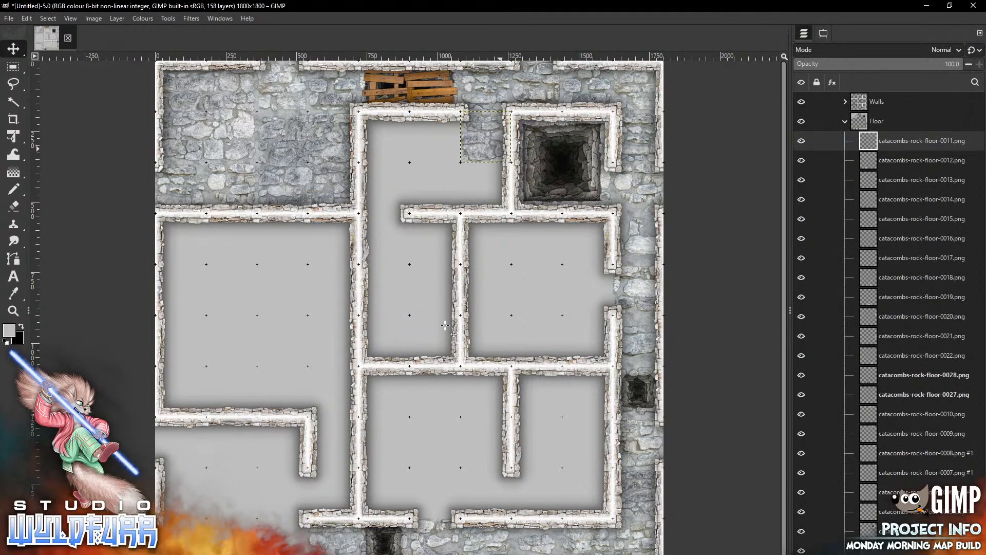
- Place catacombs-rock-floor-0010.png directly south of the L-shaped room's doorway cell and catacombs-rock-floor-0009.png directly west of the doorway cell
key(alt+Tab)
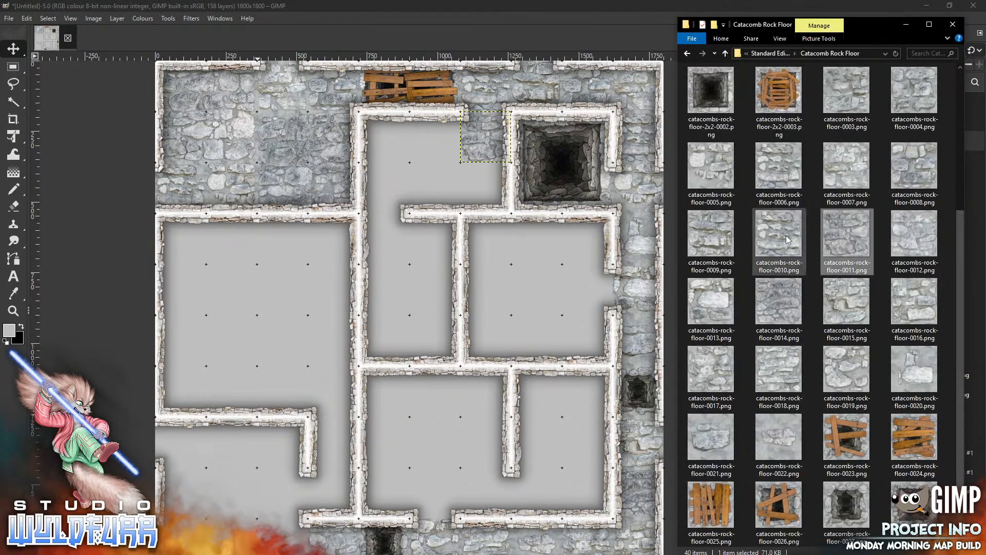
drag(784, 236, 492, 339)
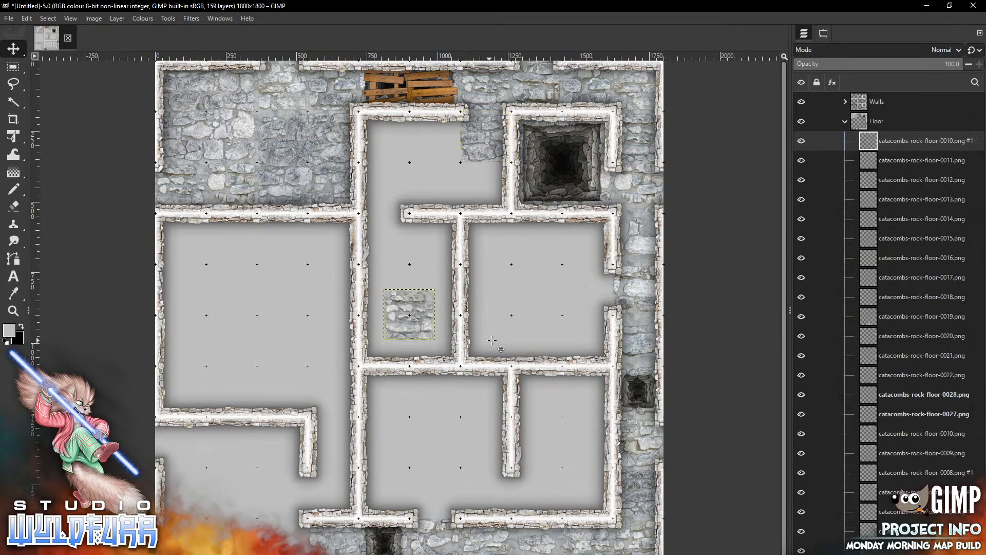
drag(410, 315, 493, 188)
drag(506, 180, 503, 180)
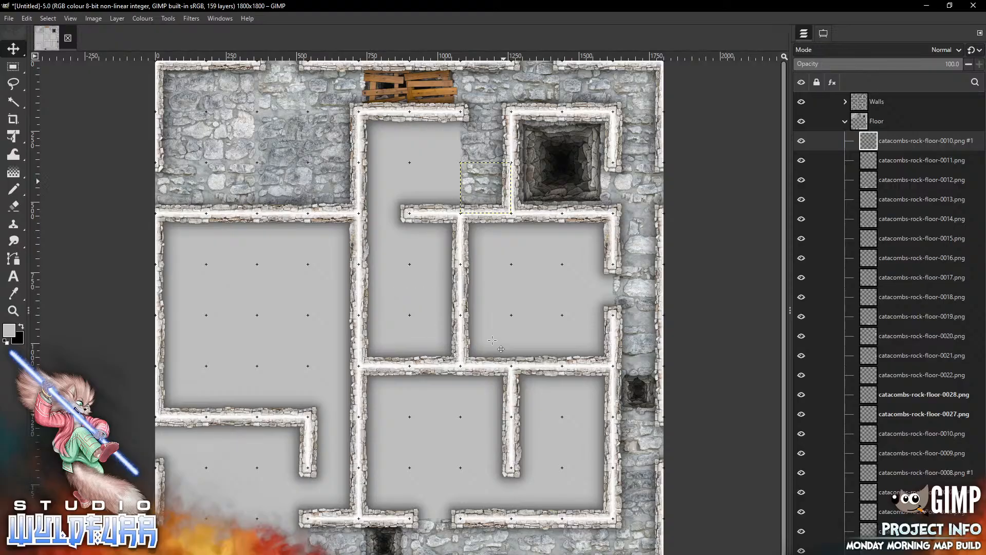
key(alt+Tab)
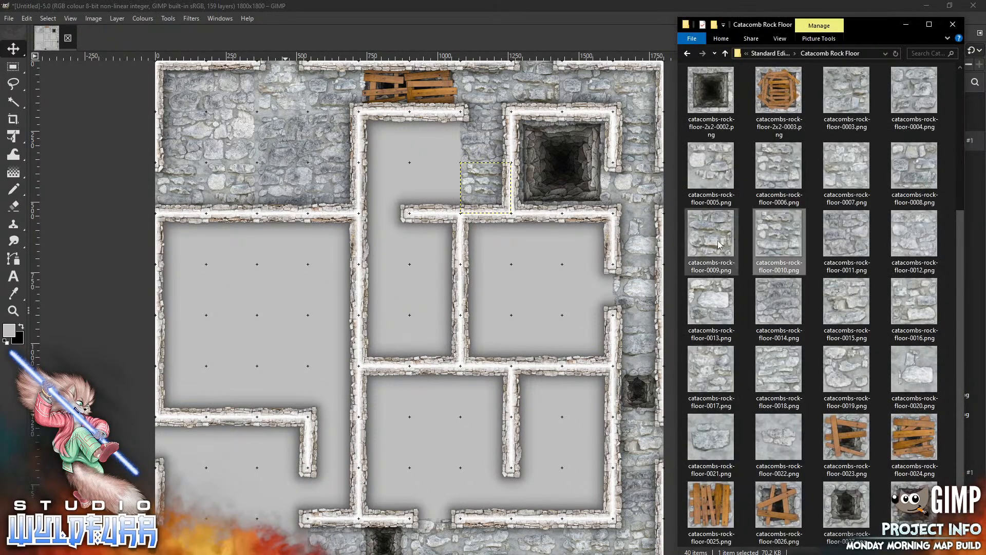
drag(719, 244, 477, 337)
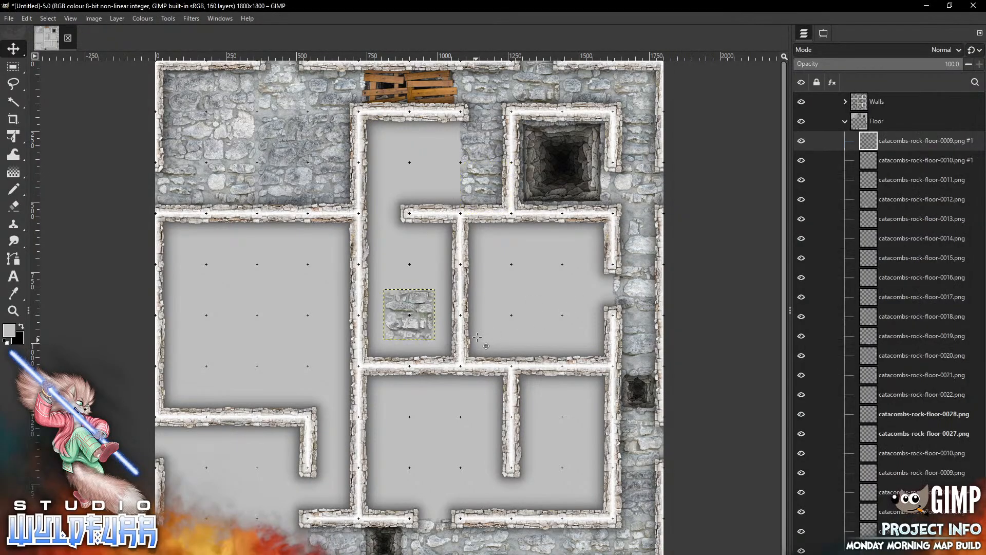
drag(420, 321, 445, 146)
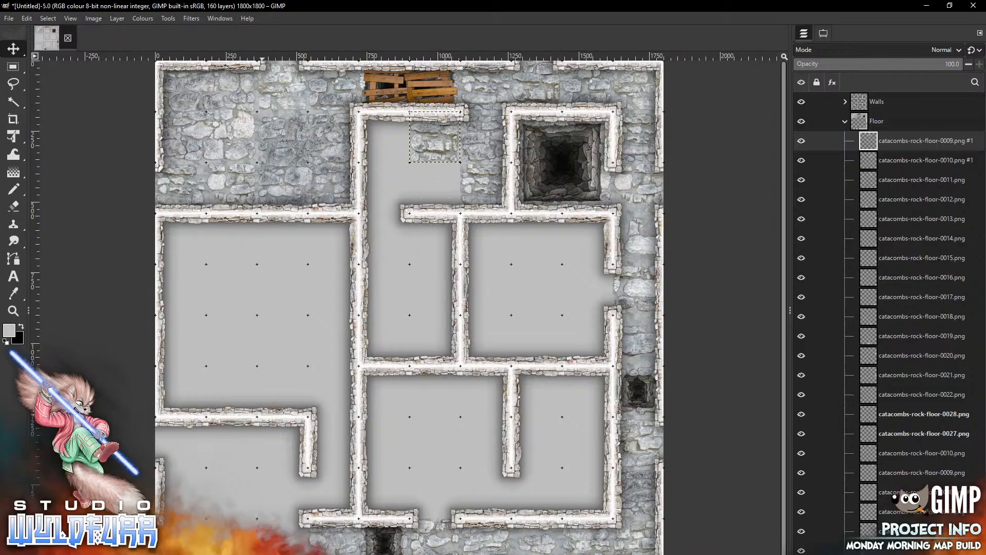
- Place catacombs-rock-floor-0008.png in the L-shaped room's second-row middle cell and catacombs-rock-floor-0007.png in its northwest corner
key(alt+Tab)
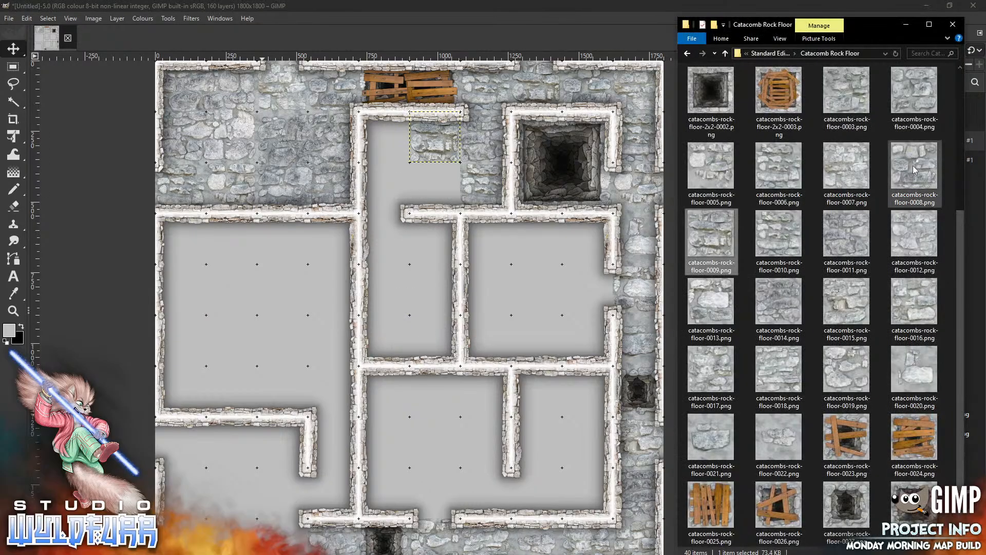
click(497, 307)
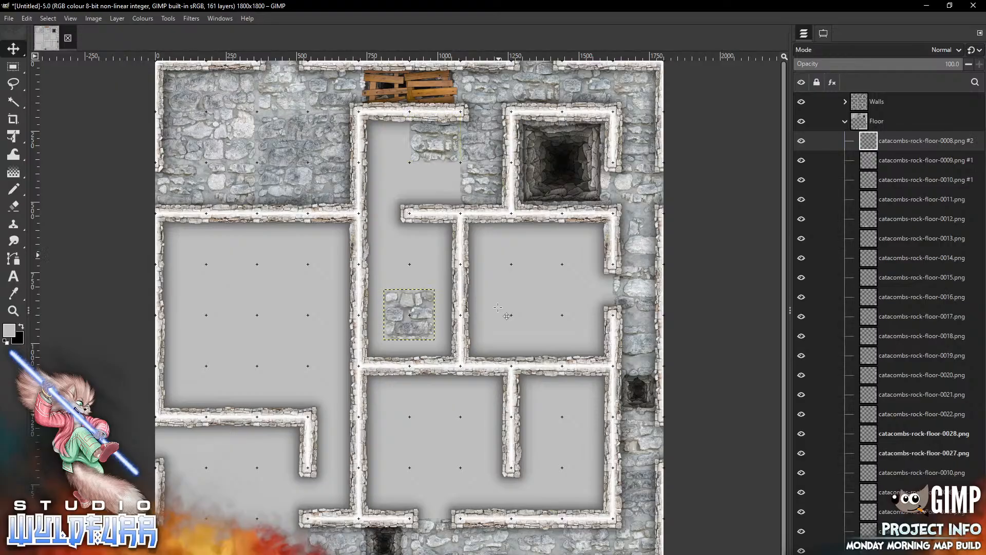
mouse_move(422, 317)
mouse_down()
mouse_move(458, 210)
mouse_move(453, 195)
mouse_up()
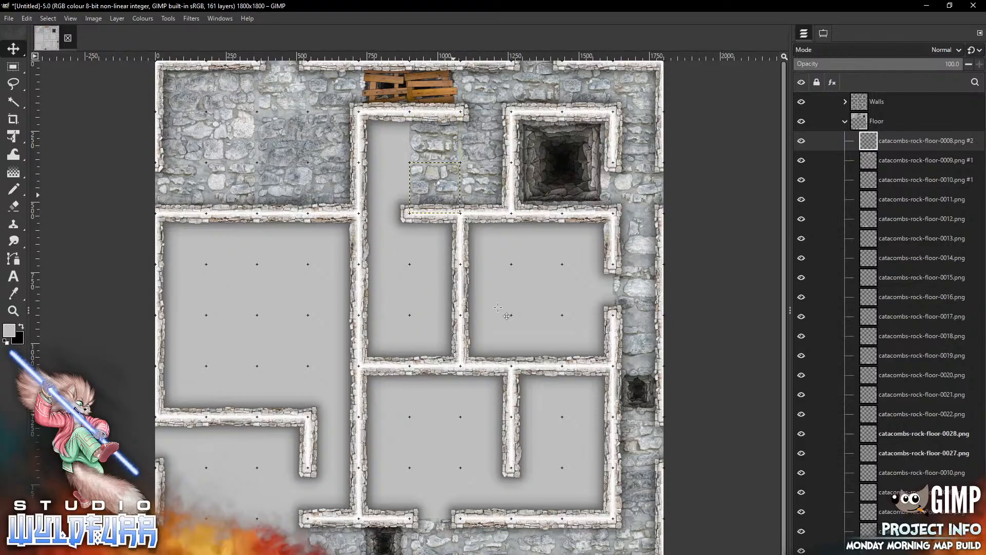
key(alt+Tab)
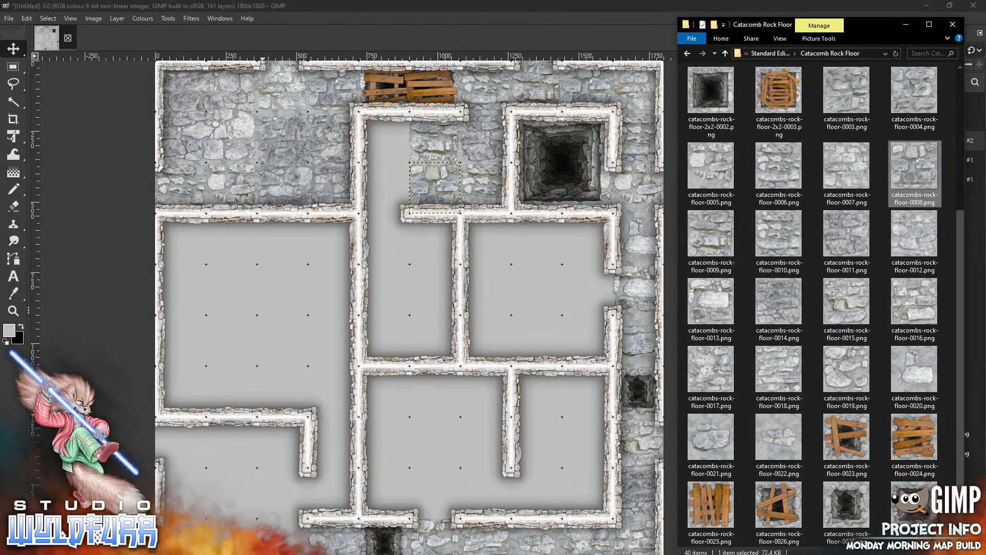
mouse_move(846, 167)
mouse_down()
mouse_move(468, 308)
mouse_move(423, 150)
mouse_move(398, 131)
mouse_up()
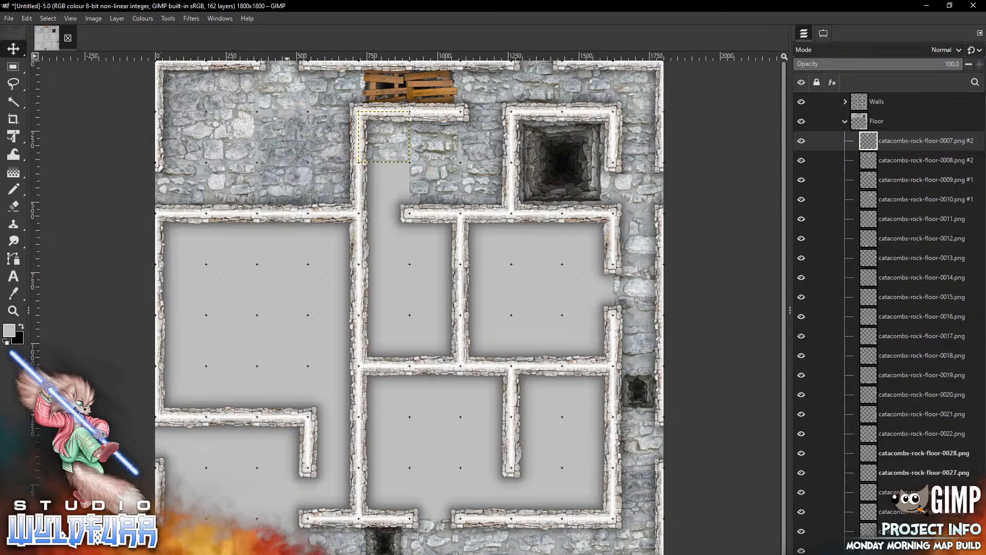
- Place catacombs-rock-floor-0006.png below the L-shaped room's northwest corner cell and catacombs-rock-floor-0005.png in the east cell of the row beneath it
key(alt+Tab)
drag(774, 171, 477, 323)
mouse_move(409, 314)
mouse_down()
mouse_move(414, 180)
mouse_move(384, 187)
mouse_up()
key(alt+Tab)
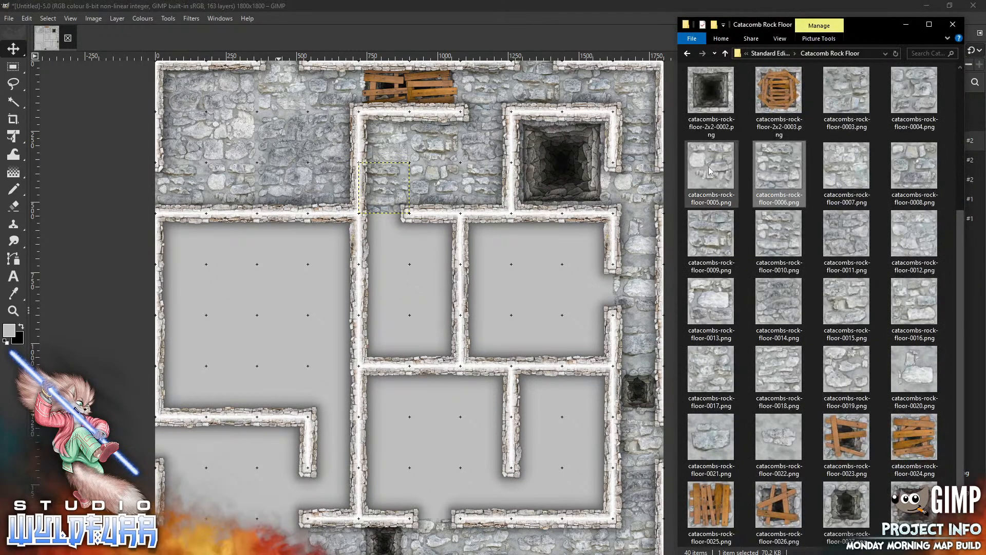
drag(709, 171, 532, 324)
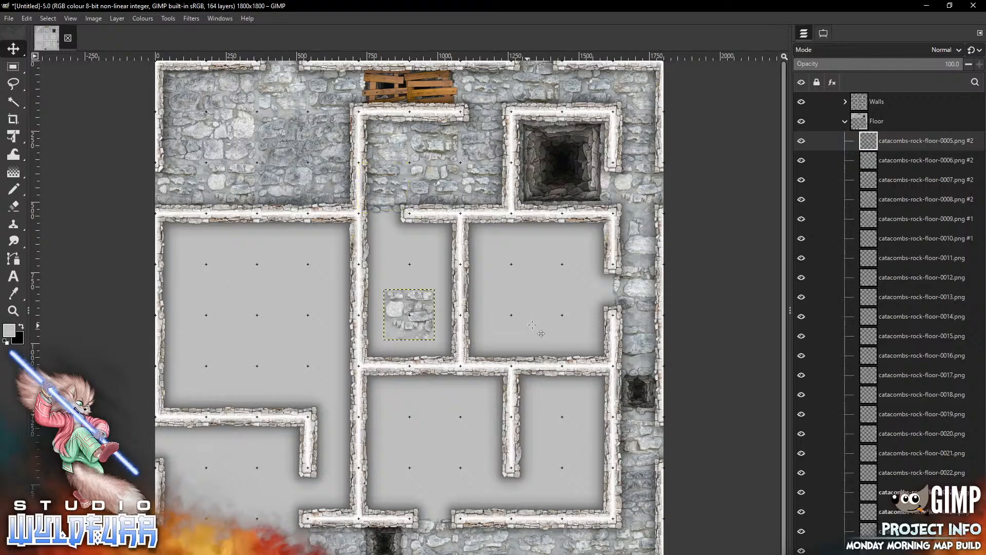
drag(420, 315, 444, 245)
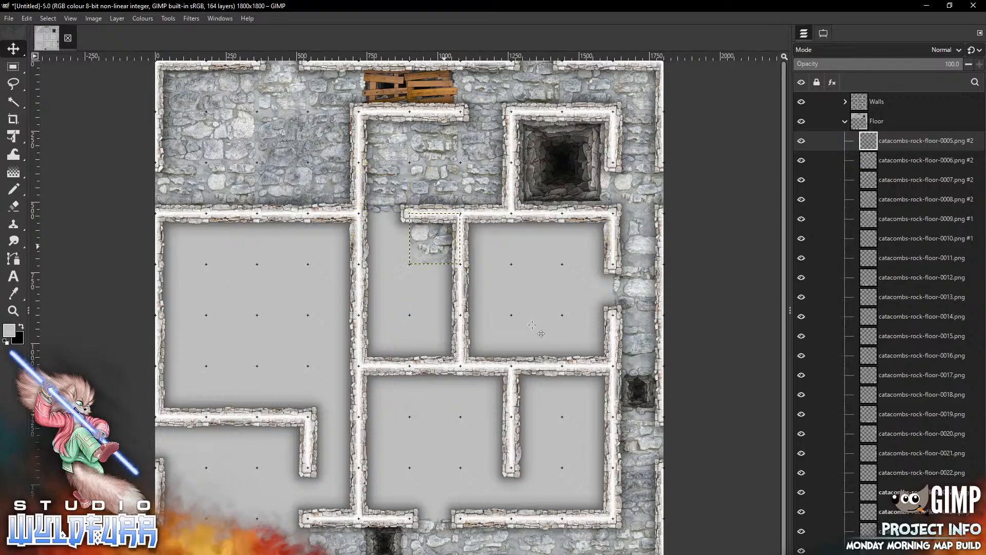
- Place catacombs-rock-floor-0004.png in the west cell of the L-shaped room's third row and catacombs-rock-floor-0003.png in the east cell of its fourth row
key(alt+Tab)
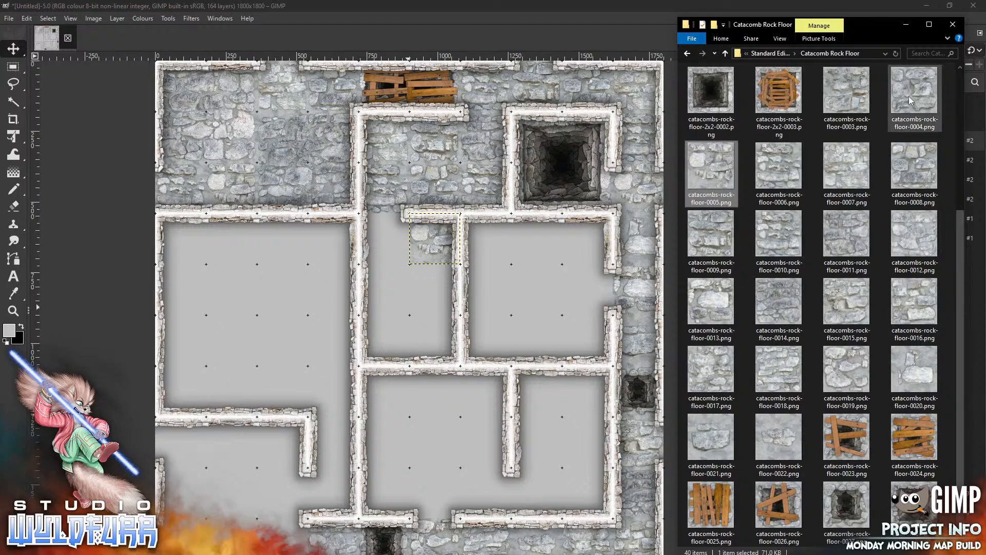
drag(913, 99, 532, 310)
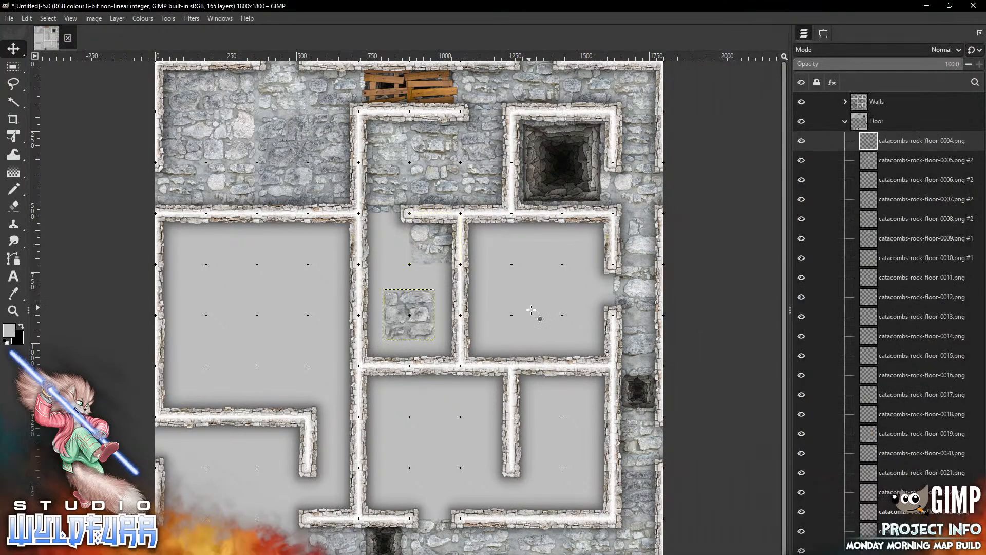
drag(422, 328, 400, 255)
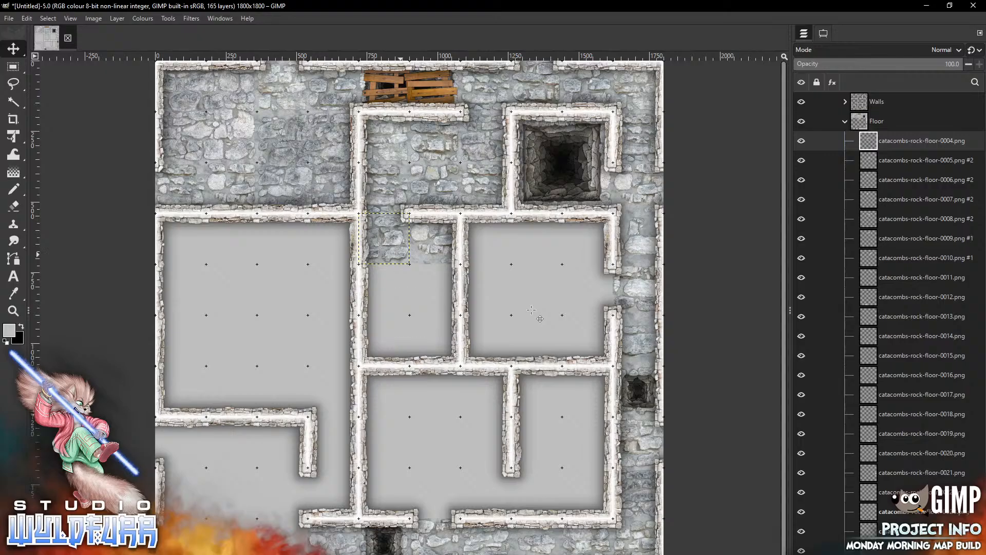
key(alt+Tab)
drag(845, 100, 483, 327)
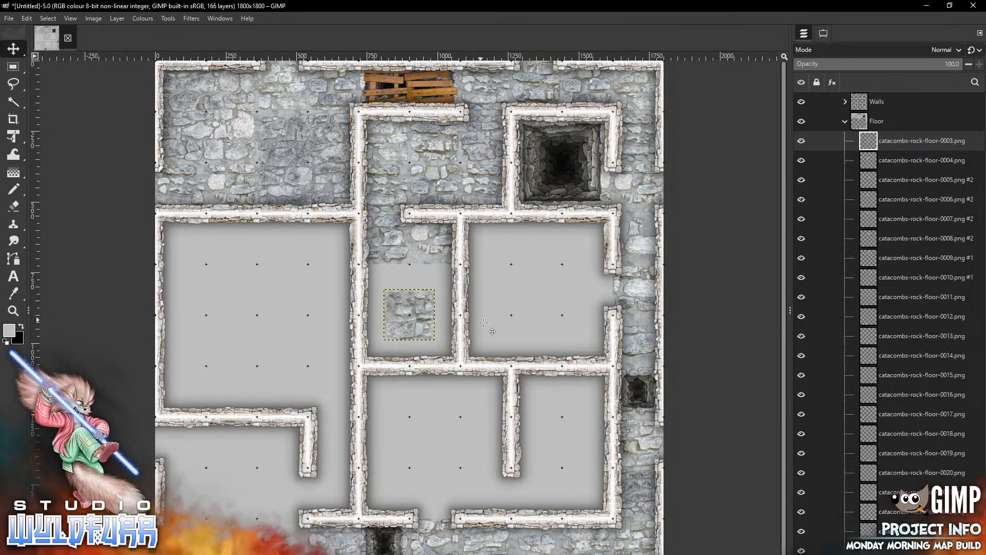
drag(417, 306, 443, 279)
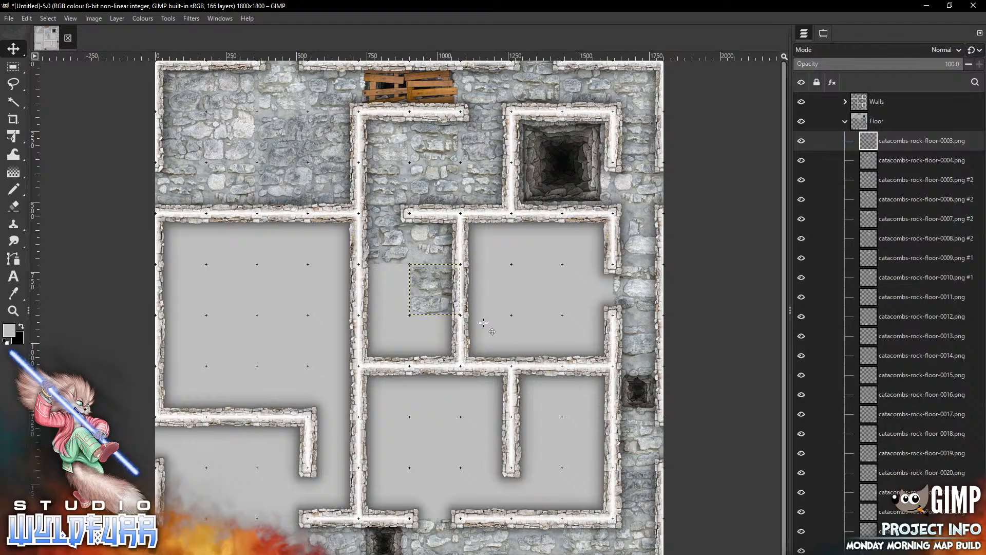
- Place catacombs-rock-floor-0022.png in the west cell of the L-shaped room's fourth row and catacombs-rock-floor-0018.png in its southeast corner
key(alt+Tab)
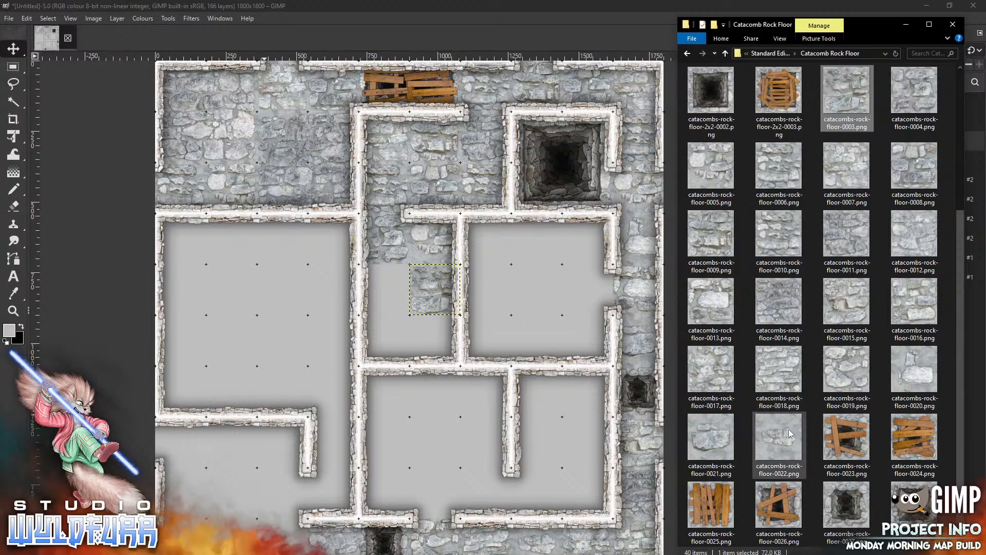
drag(784, 441, 506, 314)
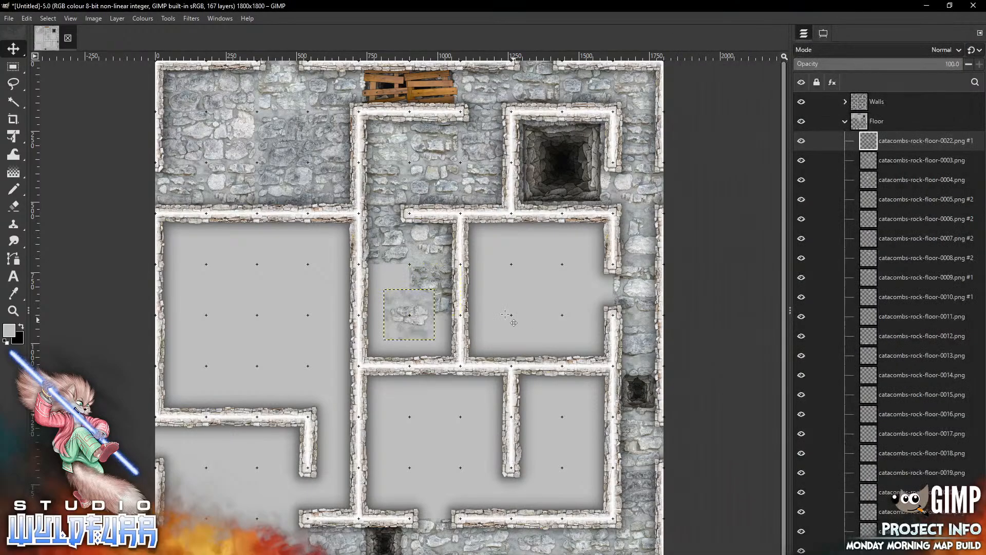
mouse_move(425, 322)
mouse_down()
mouse_move(400, 373)
mouse_move(399, 297)
mouse_up()
key(alt+Tab)
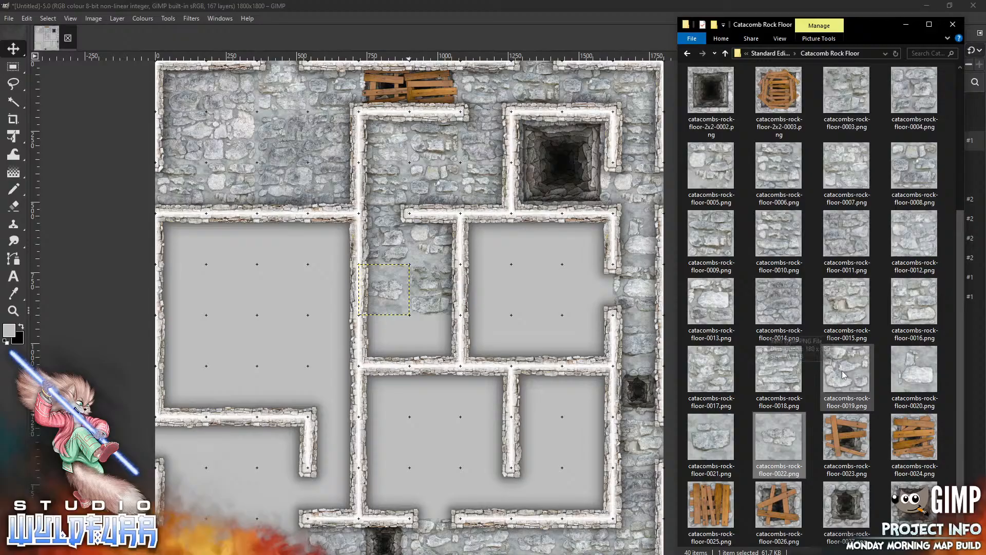
click(787, 379)
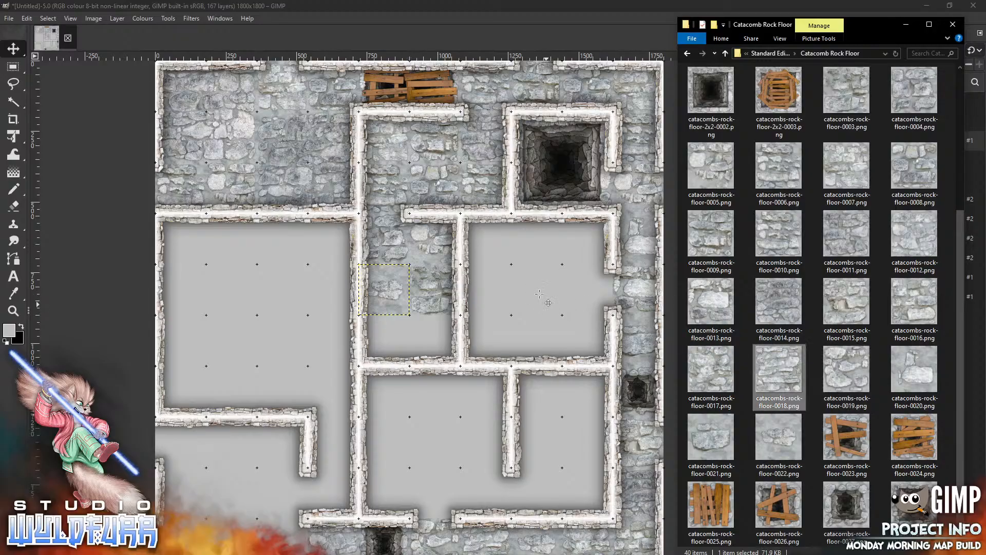
drag(540, 294, 539, 294)
mouse_move(421, 308)
mouse_down()
mouse_move(430, 352)
mouse_move(446, 334)
mouse_up()
- Fill the L-shaped room's remaining southwest corner cell with catacombs-rock-floor-0015.png
key(alt+Tab)
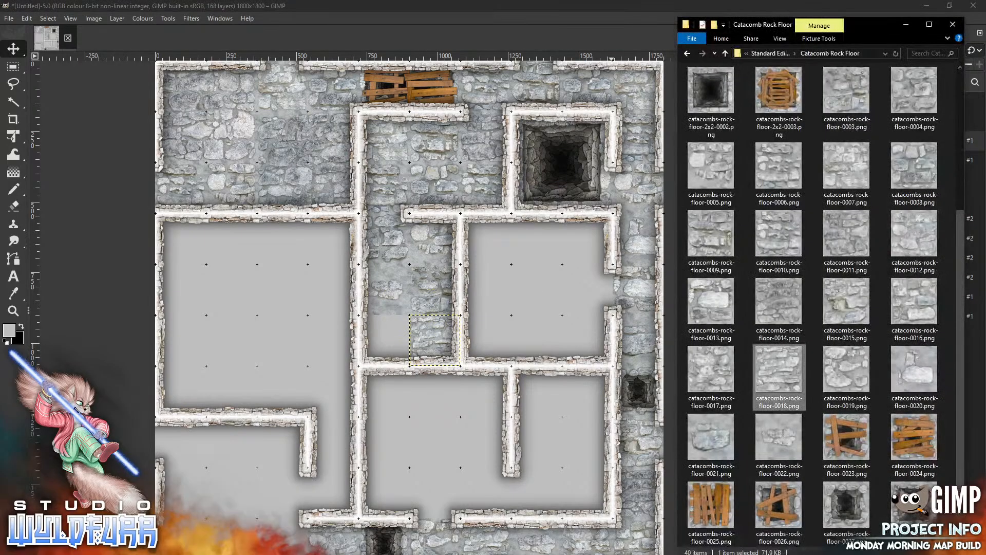
drag(850, 311, 530, 302)
drag(426, 311, 402, 339)
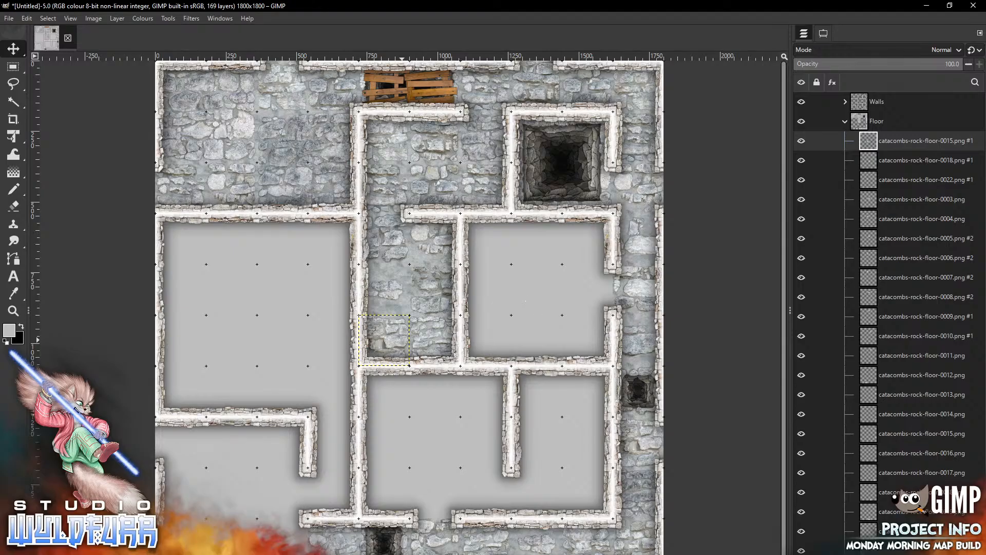
- Place the tall pit tile catacombs-rock-floor-1x2-0000.png in the narrow passage between the short wall stub and the central wall, south of the large west room
key(alt+Tab)
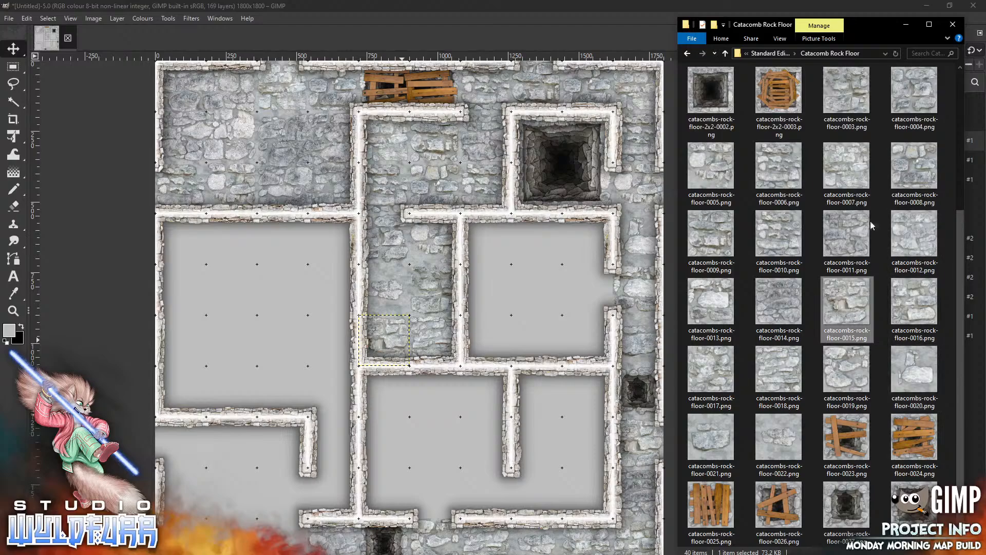
drag(959, 344, 960, 195)
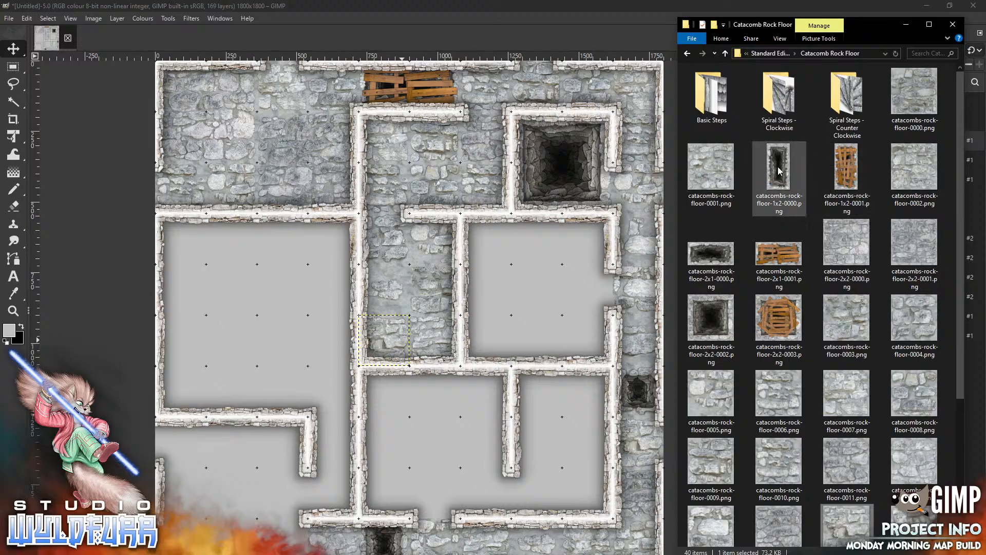
drag(779, 171, 269, 320)
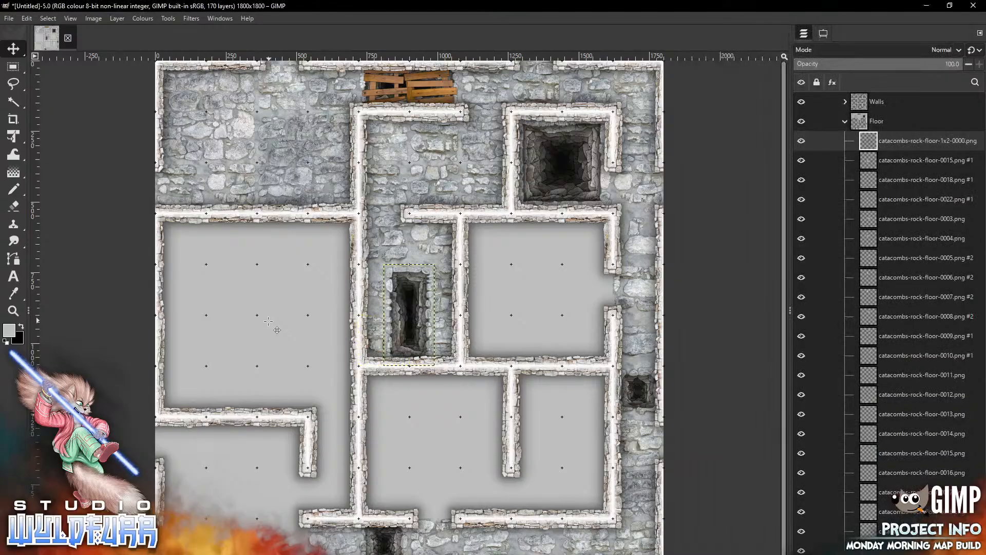
drag(415, 289, 333, 441)
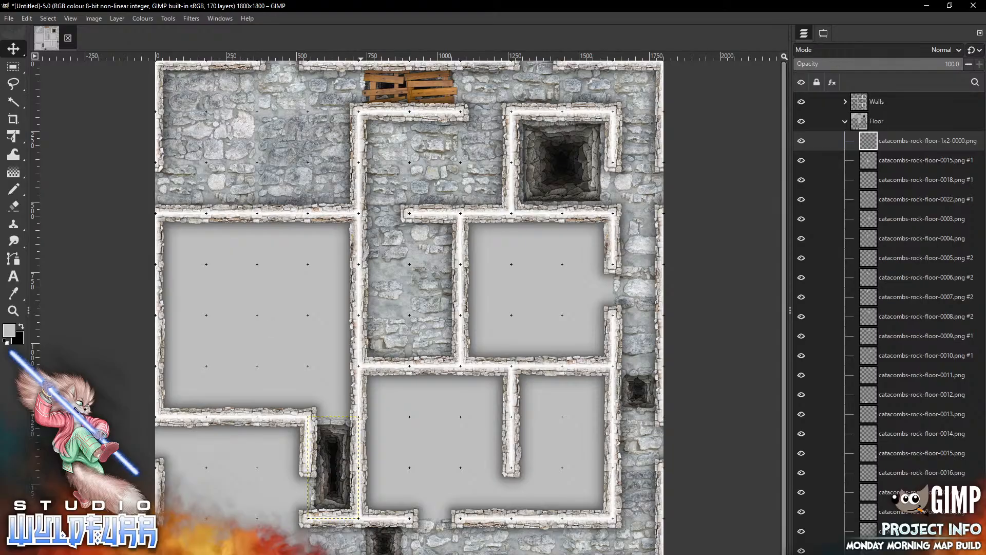
- Place catacombs-rock-floor-0002.png in the southwest room's northeast corner, directly west of the short wall stub beside the tall pit
key(alt+Tab)
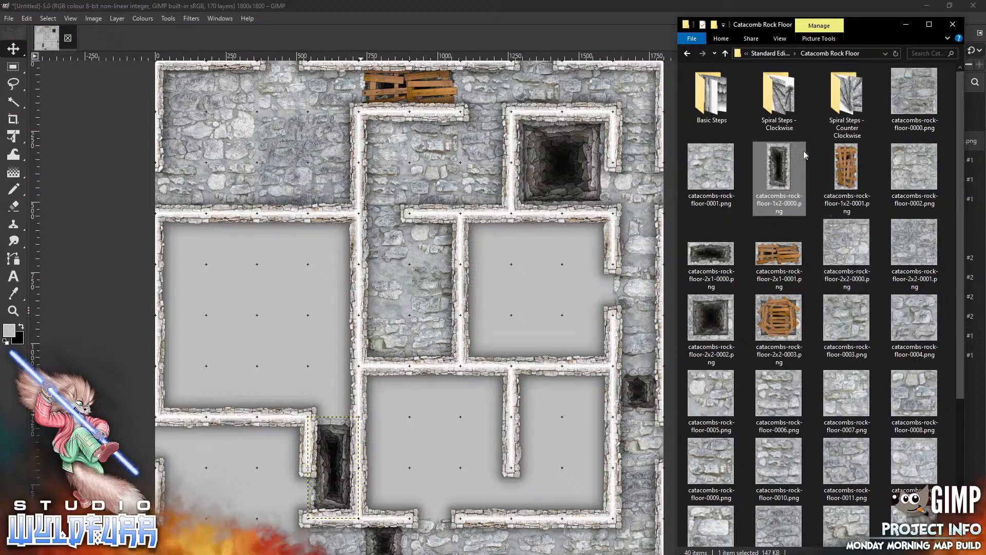
drag(919, 173, 253, 313)
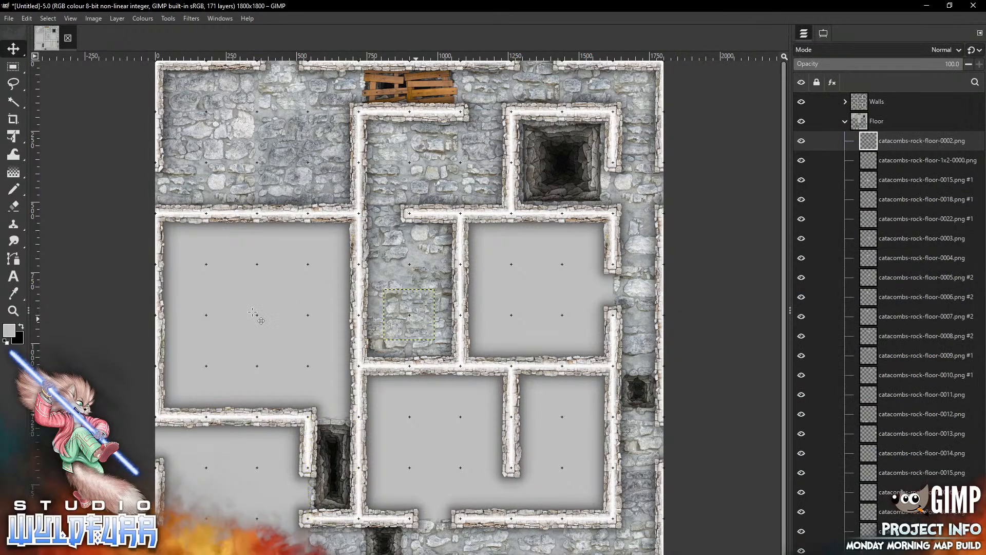
mouse_move(413, 314)
mouse_down()
mouse_move(247, 493)
mouse_move(282, 442)
mouse_up()
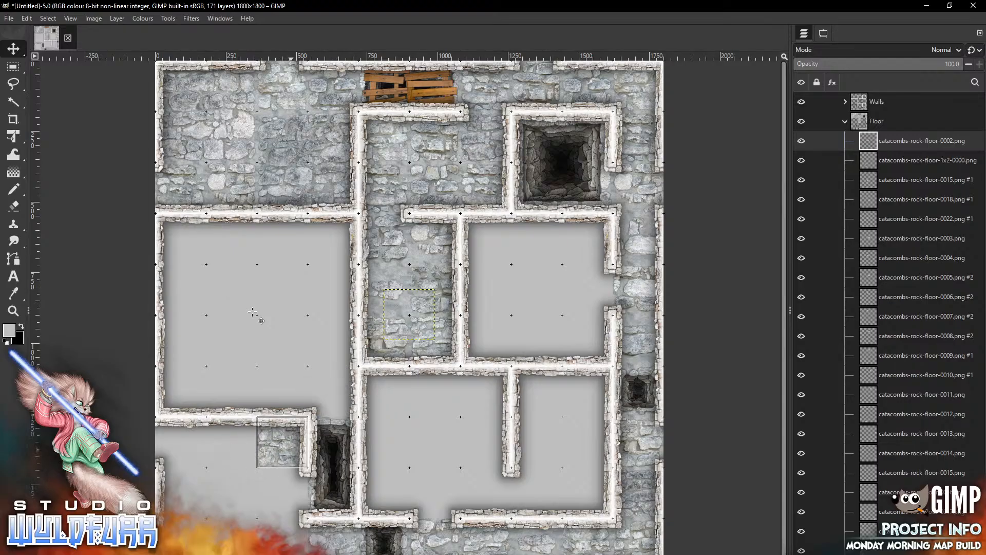
- Place catacombs-rock-floor-0000.png in the southwest room's northwest corner and catacombs-rock-floor-0001.png in the empty cell directly east of it
key(alt+Tab)
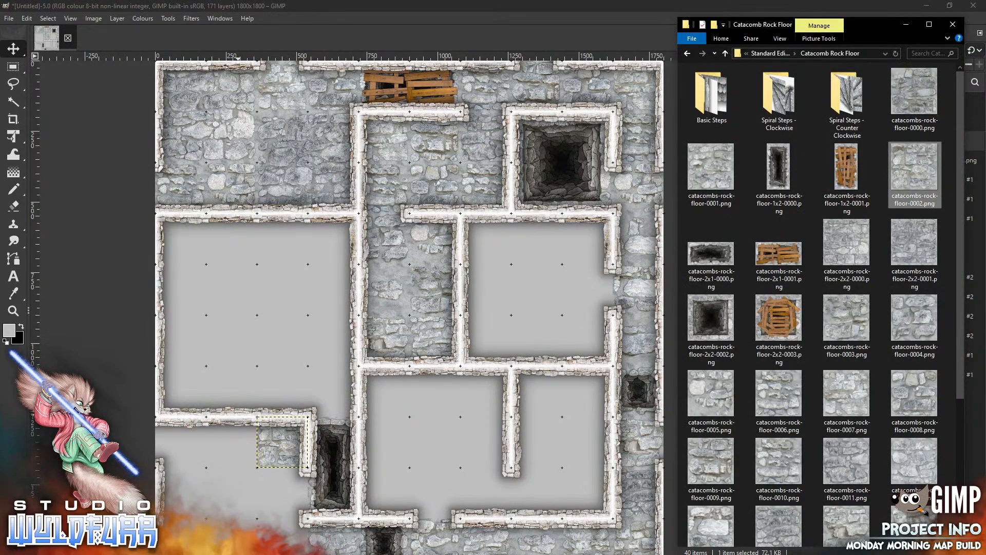
drag(912, 96, 272, 315)
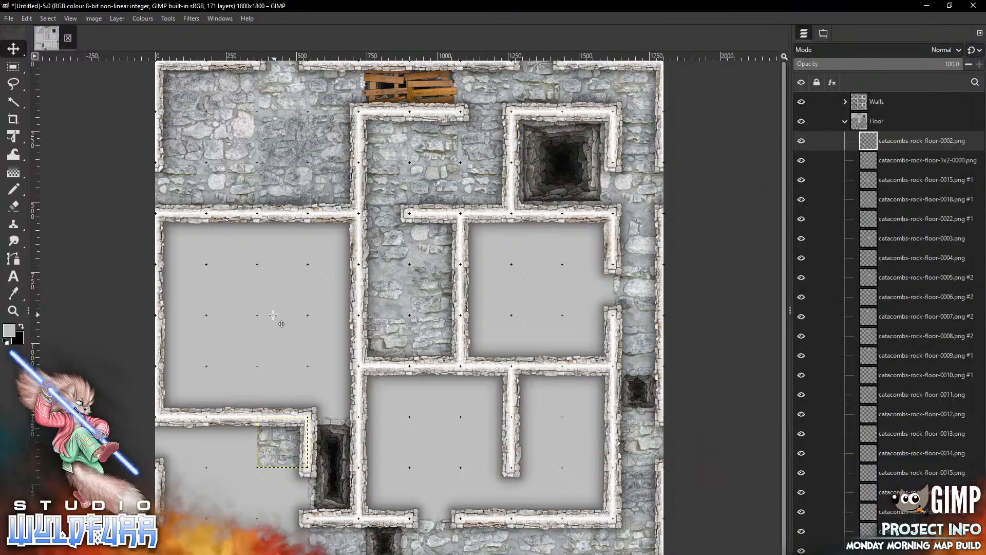
mouse_move(419, 311)
mouse_down()
mouse_move(394, 330)
mouse_move(262, 361)
mouse_move(206, 464)
mouse_move(191, 438)
mouse_up()
key(alt+Tab)
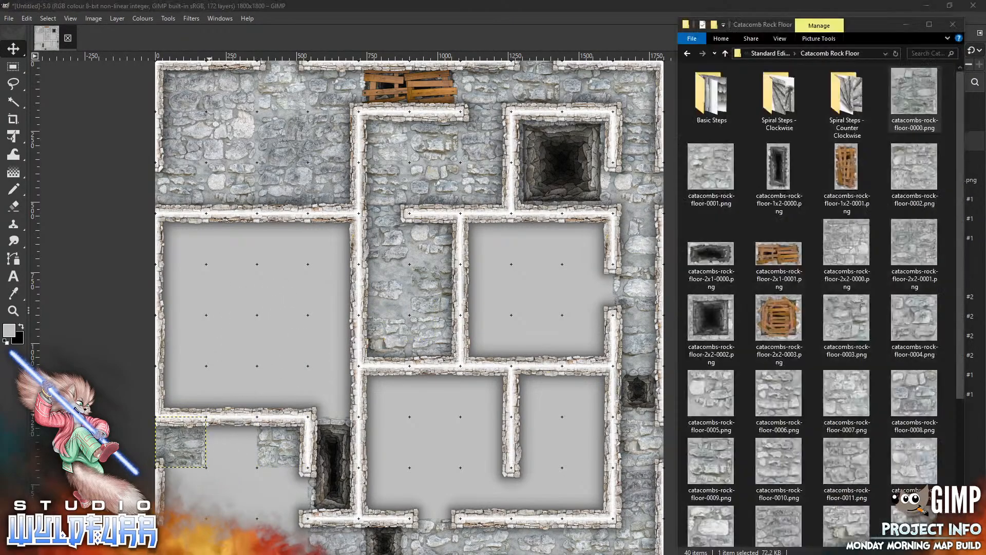
drag(714, 176, 322, 323)
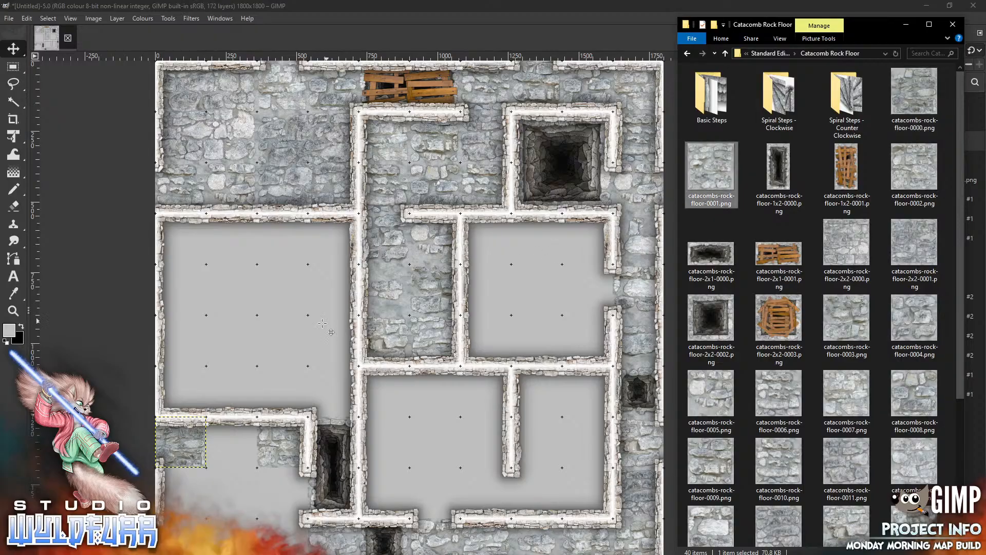
drag(410, 314, 231, 440)
- Place the large tile catacombs-rock-floor-2x2-0000.png in the northwest corner of the south-central room, east of the tall pit
key(alt+Tab)
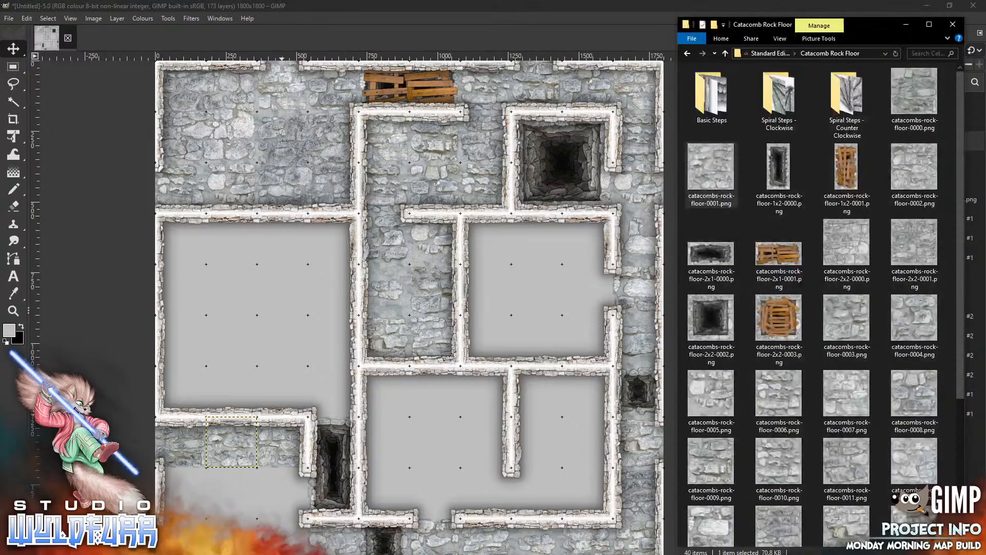
drag(850, 248, 270, 325)
mouse_move(428, 326)
mouse_down()
mouse_move(470, 464)
mouse_move(429, 428)
mouse_up()
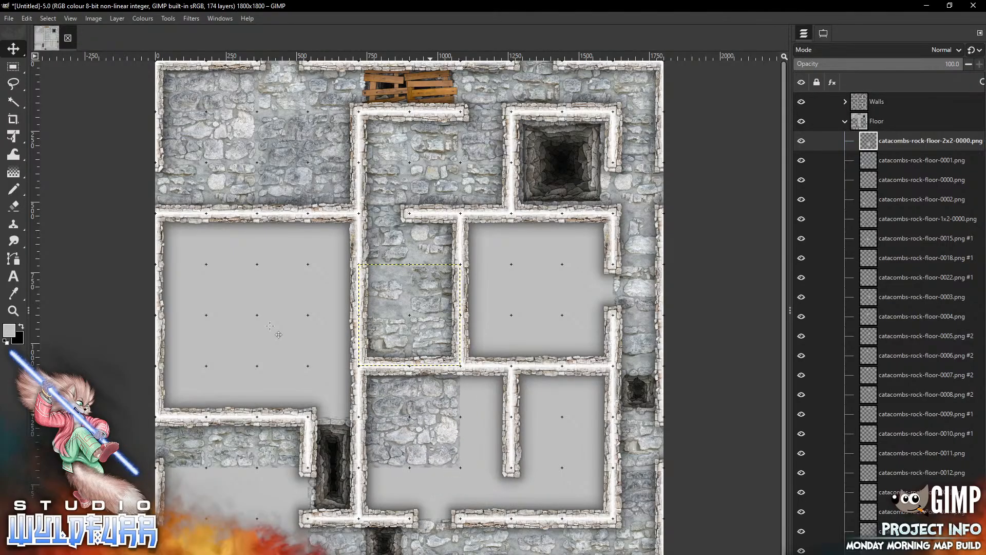
- Place the large tile catacombs-rock-floor-2x2-0001.png in the southwest corner of the large west room
key(alt+Tab)
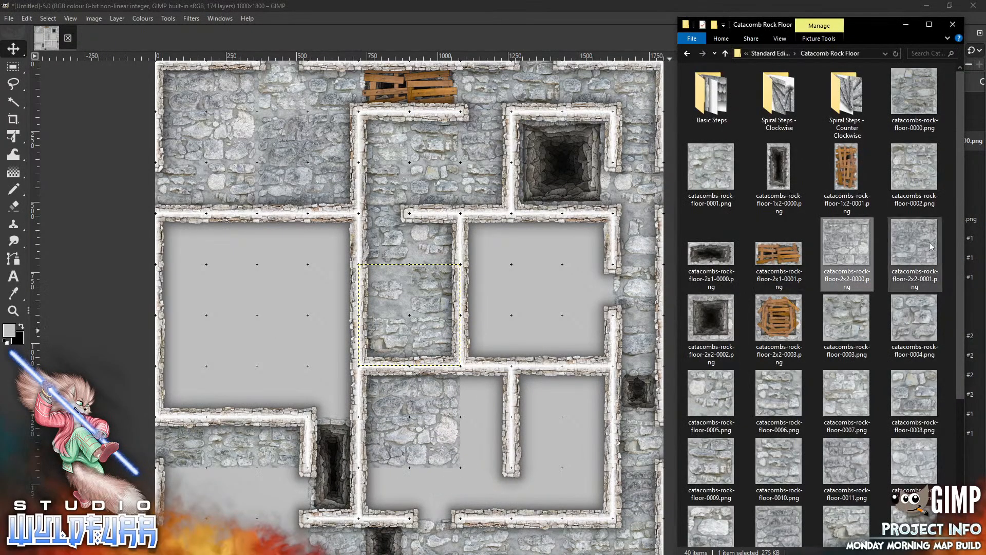
drag(918, 257, 263, 320)
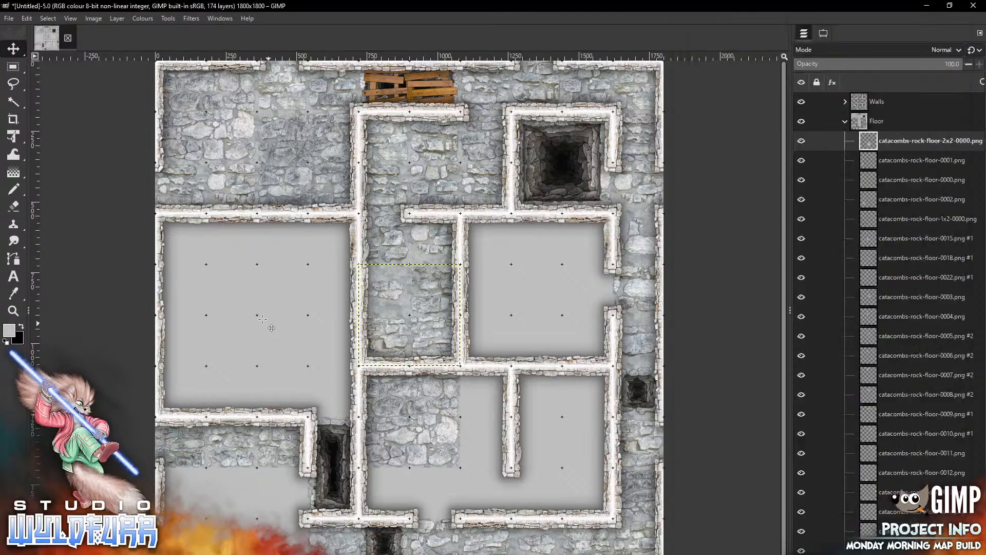
mouse_move(429, 295)
mouse_down()
mouse_move(380, 324)
mouse_move(250, 273)
mouse_move(227, 244)
mouse_move(227, 354)
mouse_move(226, 345)
mouse_up()
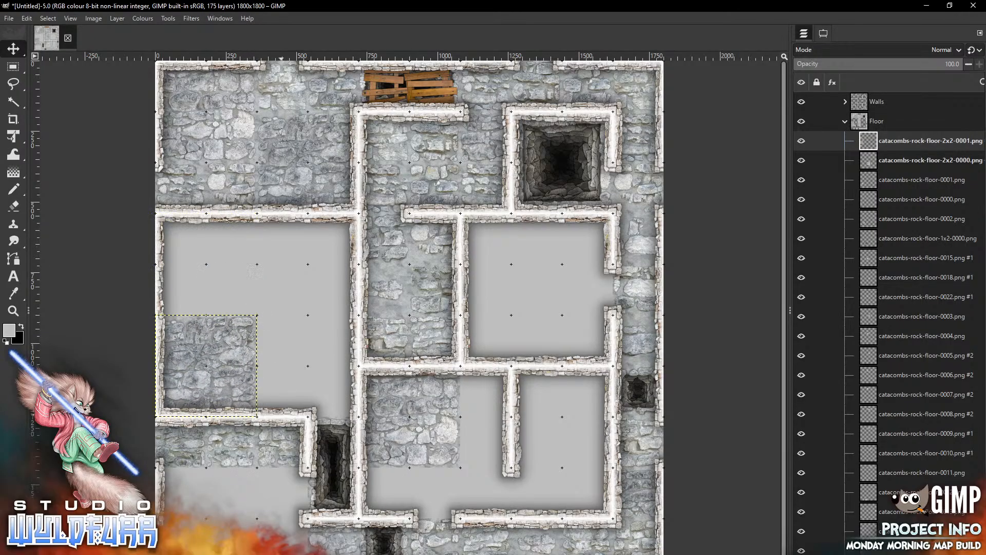
- Complete the large west room's southernmost row with catacombs-rock-floor-0003.png beside the 2x2 tile and catacombs-rock-floor-0004.png in the southeast corner
key(alt+Tab)
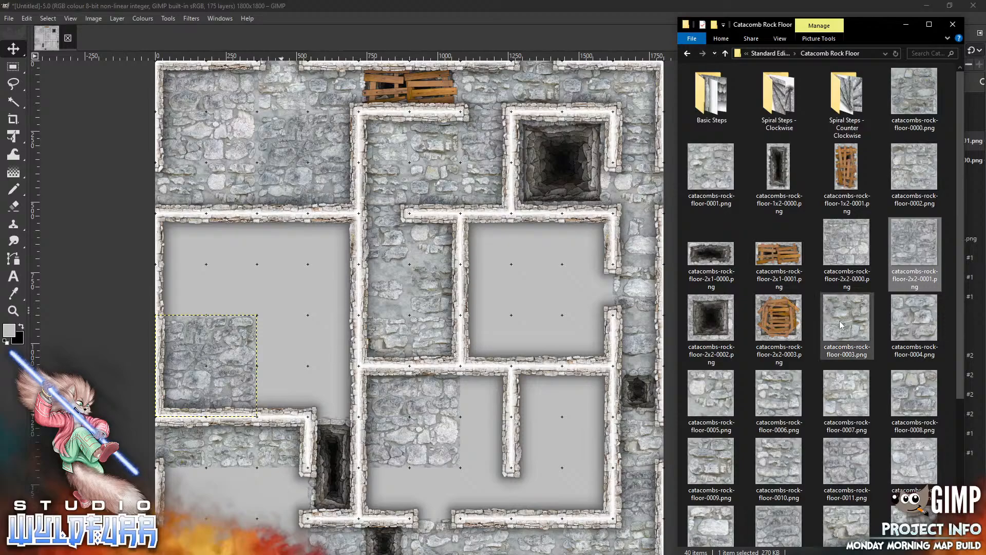
drag(839, 322, 287, 334)
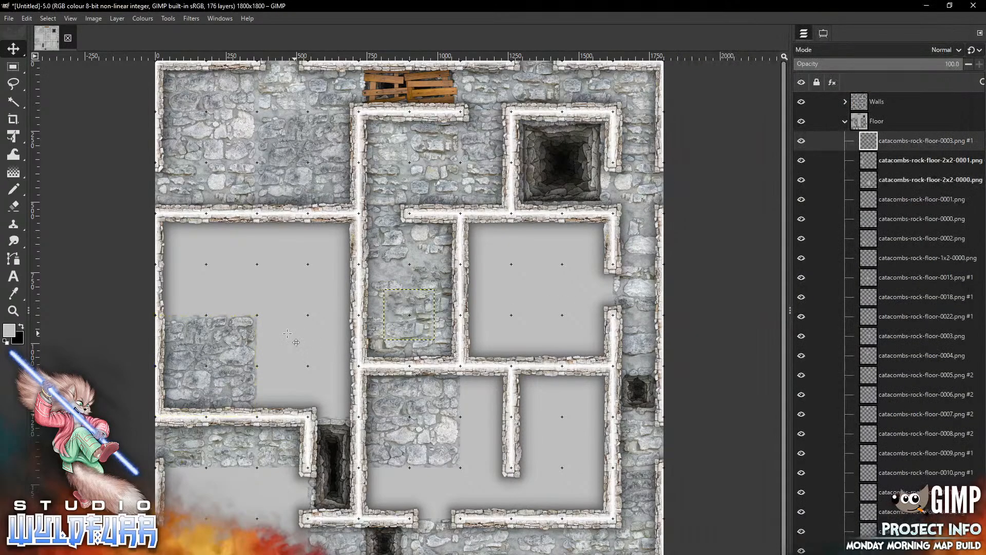
drag(423, 313, 294, 389)
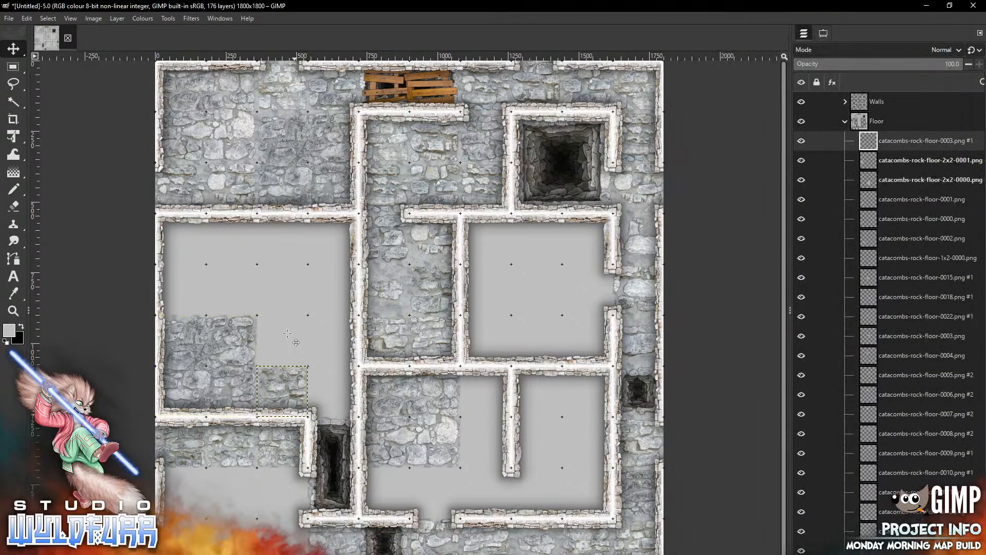
key(alt+Tab)
drag(910, 318, 285, 342)
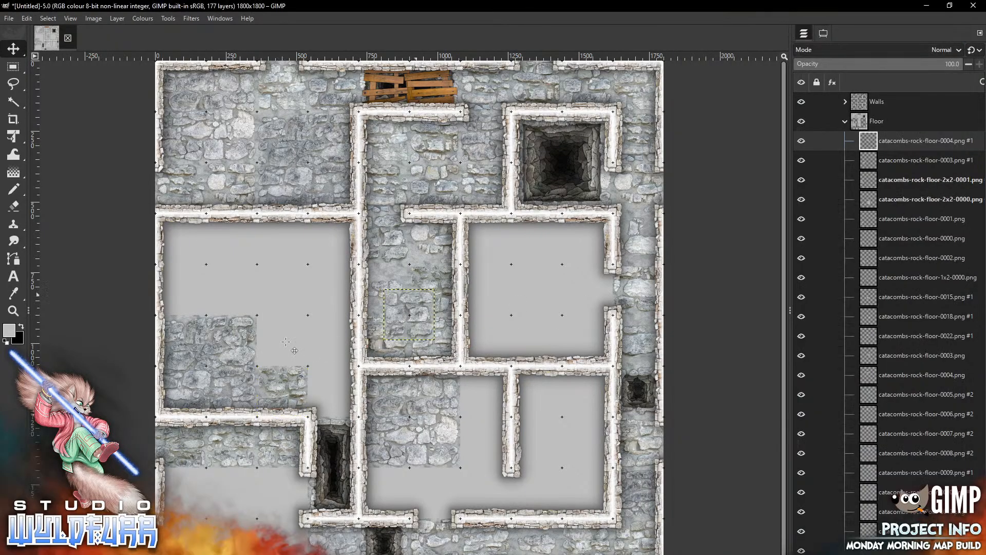
mouse_move(409, 314)
mouse_down()
mouse_move(386, 397)
mouse_move(333, 392)
mouse_up()
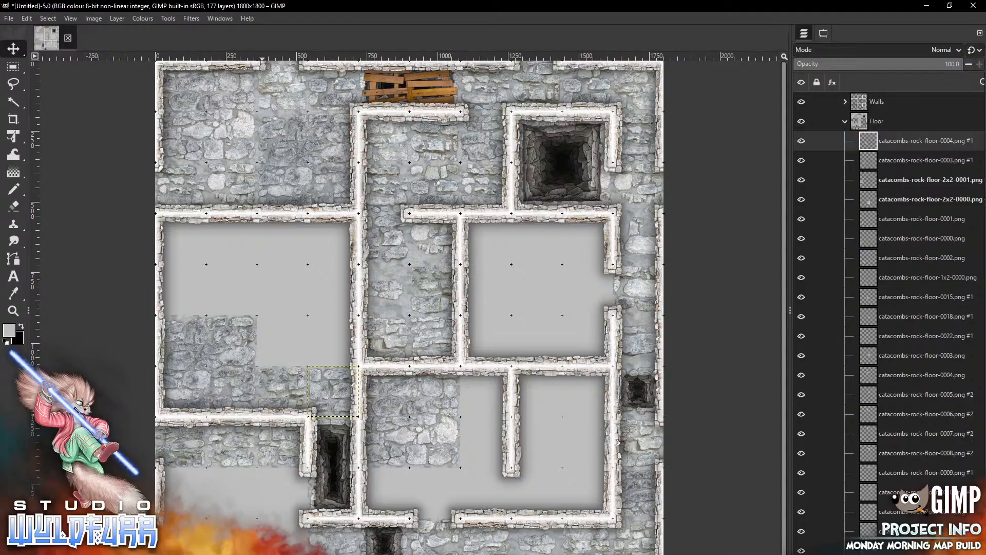
- Complete the large west room's second row from the south with catacombs-rock-floor-0005.png beside the 2x2 tile and catacombs-rock-floor-0006.png against the east wall
key(alt+Tab)
click(711, 398)
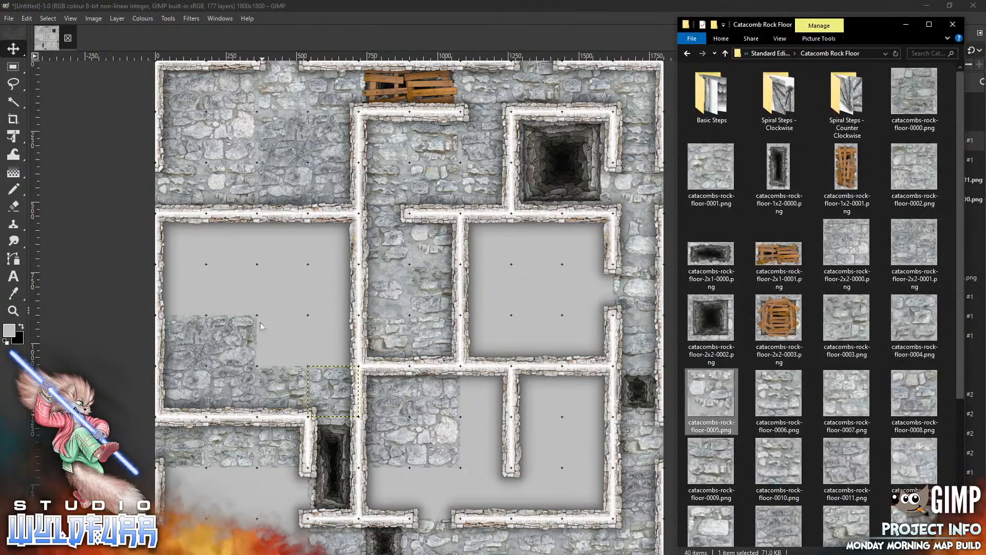
drag(711, 398, 278, 331)
key(alt+Tab)
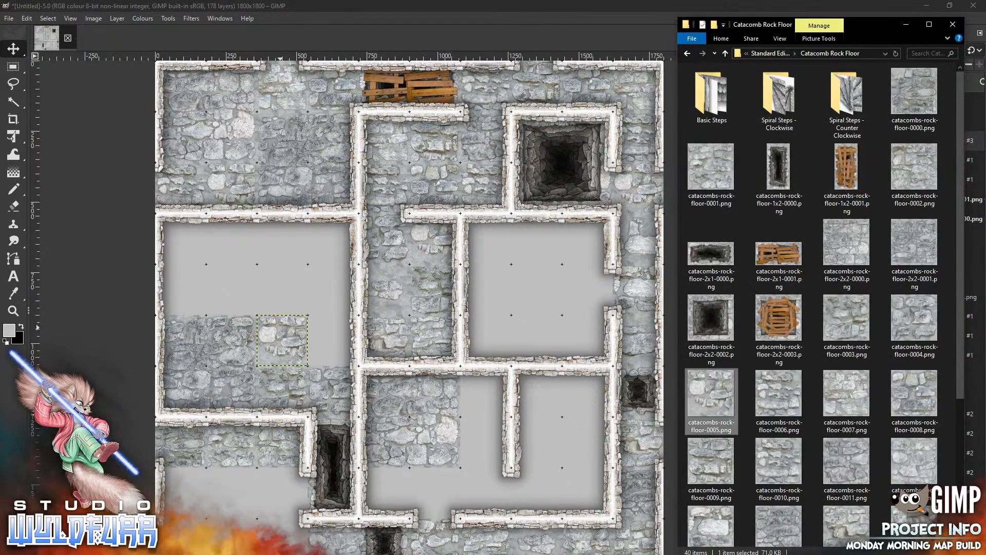
drag(790, 408, 526, 296)
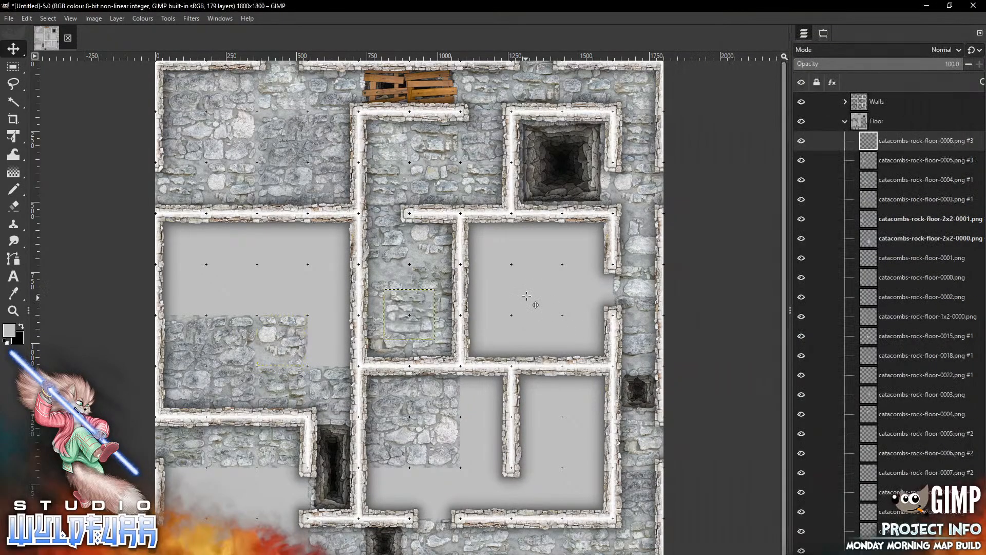
mouse_move(425, 305)
mouse_down()
mouse_move(423, 325)
mouse_move(348, 340)
mouse_move(348, 331)
mouse_up()
- Place catacombs-rock-floor-0007.png in the northwest corner and catacombs-rock-floor-0008.png in the northeast corner of the empty east room
key(alt+Tab)
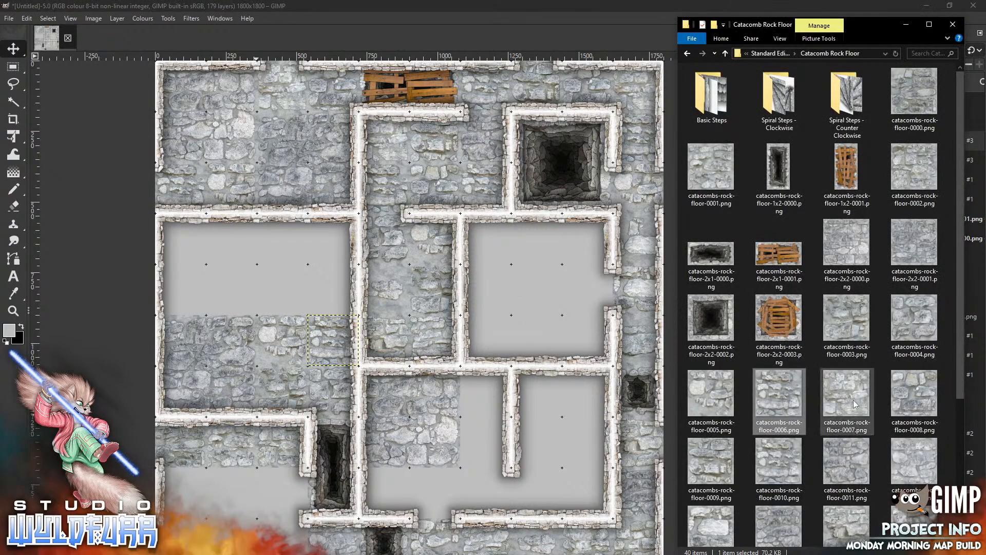
drag(708, 336, 533, 272)
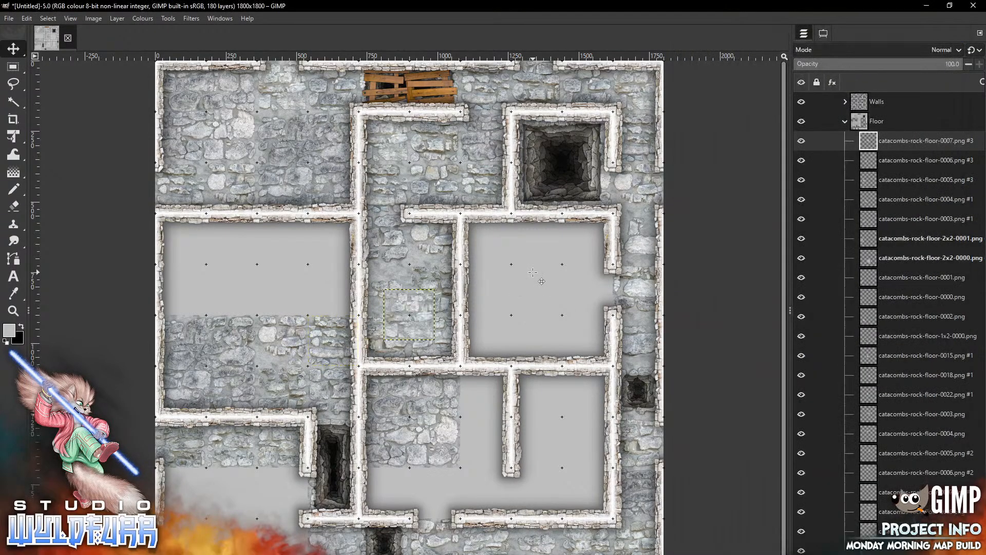
mouse_move(420, 314)
mouse_down()
mouse_move(457, 339)
mouse_move(503, 254)
mouse_move(496, 237)
mouse_up()
key(alt+Tab)
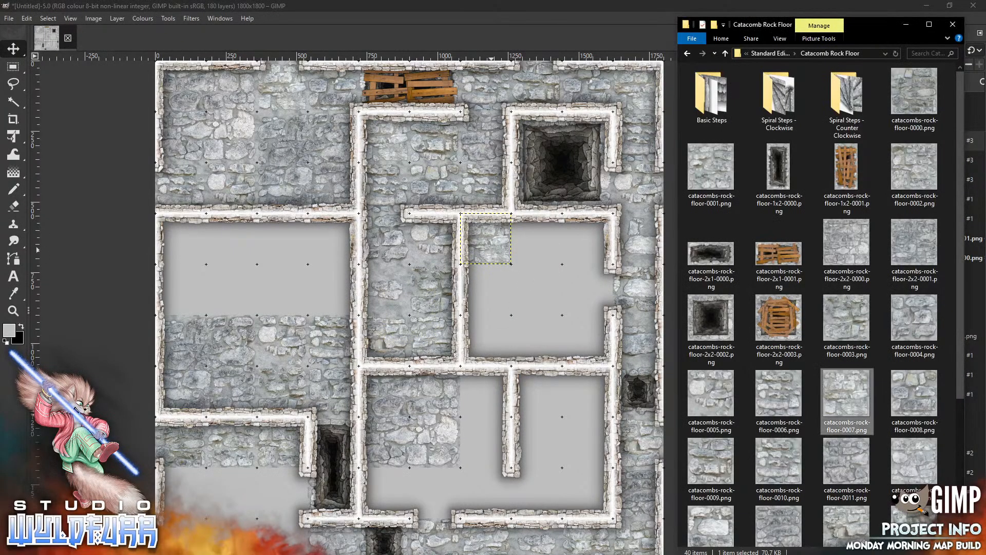
drag(914, 400, 505, 313)
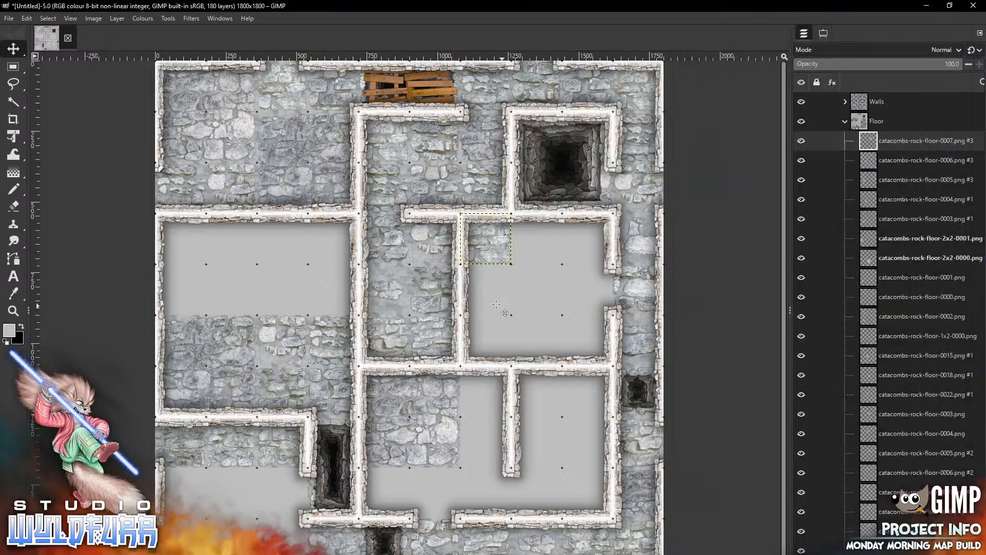
mouse_move(409, 314)
mouse_down()
mouse_move(587, 257)
mouse_move(587, 238)
mouse_up()
- Place catacombs-rock-floor-0009.png in the centre cell of the east room
key(alt+Tab)
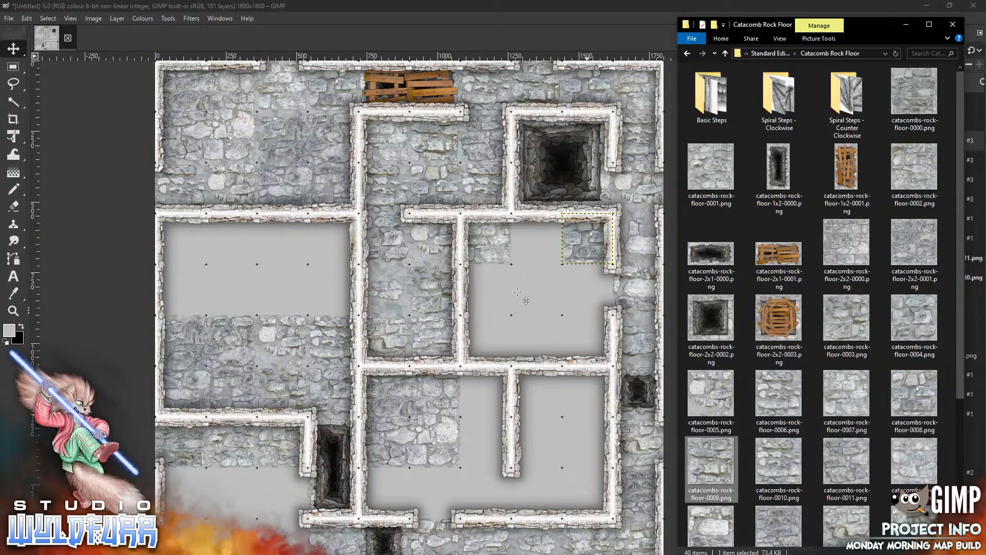
drag(517, 292, 518, 292)
drag(419, 314, 517, 292)
- Place catacombs-rock-floor-0010.png and, below it, catacombs-rock-floor-0011.png between the south-central room's 2x2 tile and the dividing wall stub
key(alt+Tab)
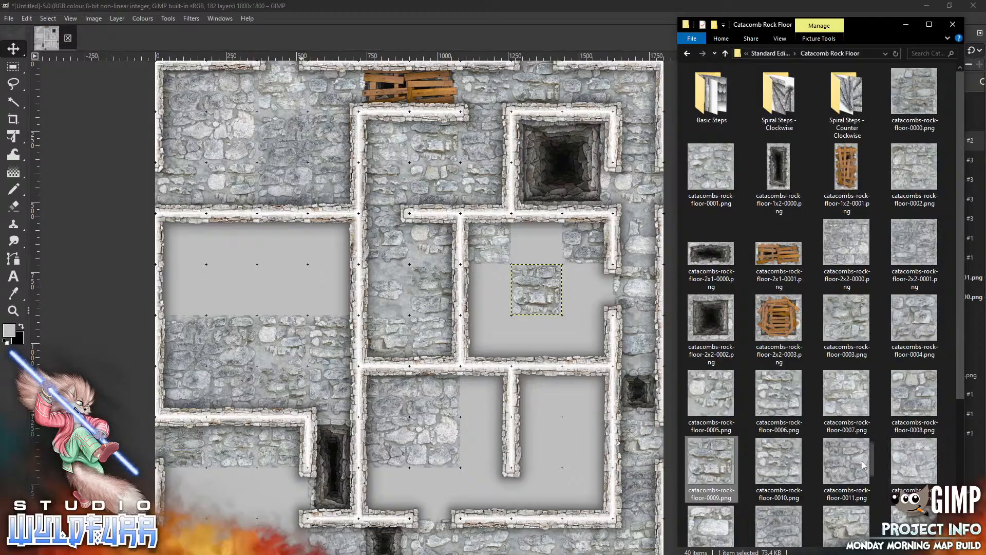
drag(779, 462, 501, 424)
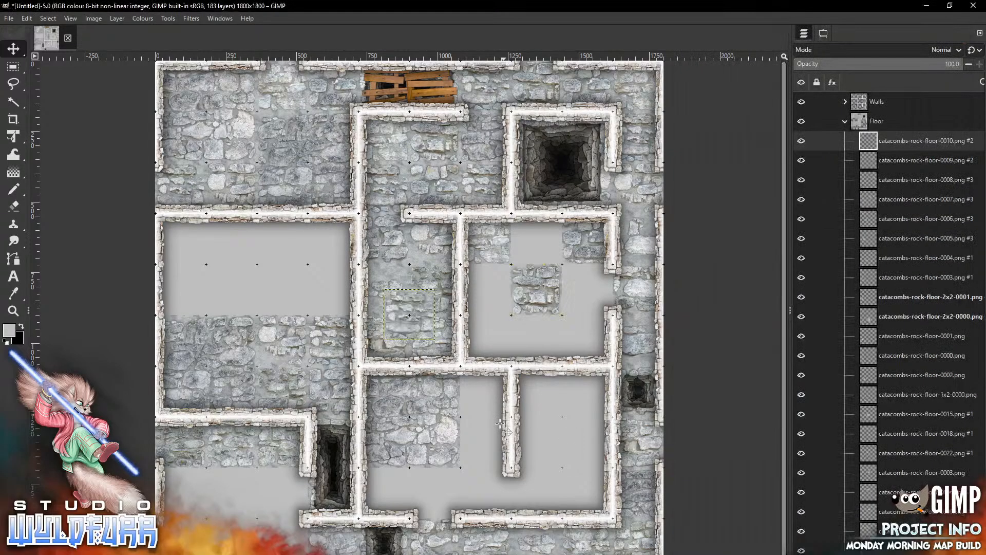
mouse_move(422, 318)
mouse_down()
mouse_move(434, 421)
mouse_move(498, 394)
mouse_up()
key(alt+Tab)
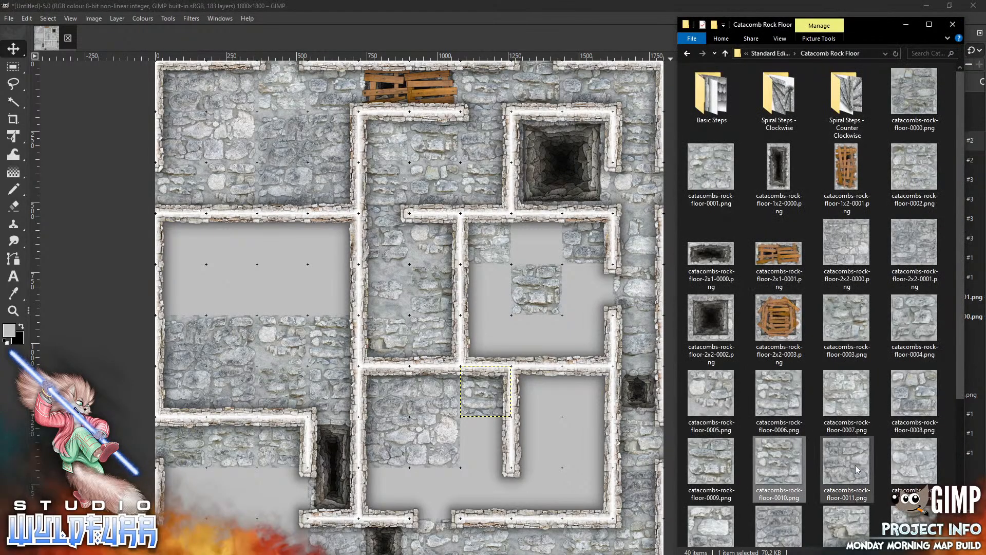
drag(854, 465, 659, 444)
drag(535, 444, 535, 445)
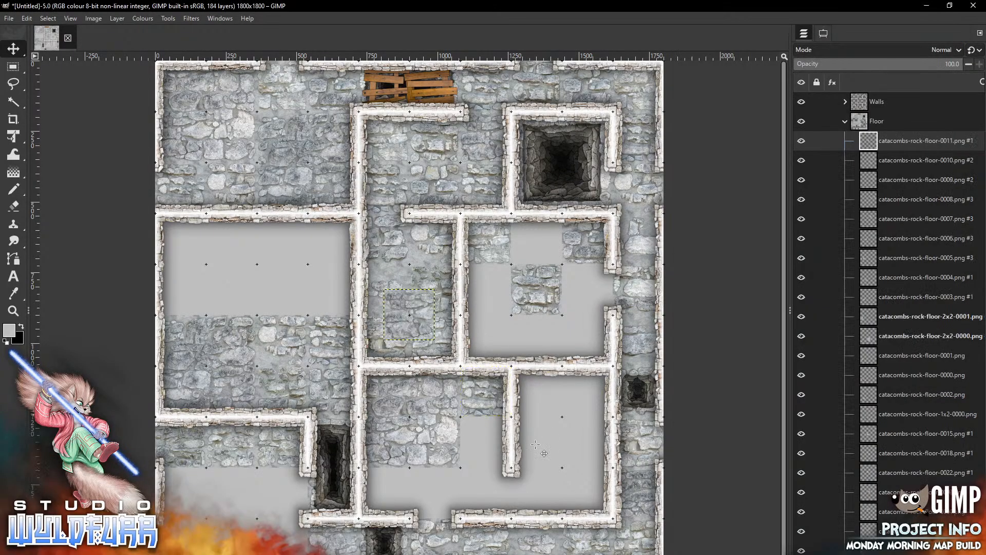
drag(418, 315, 531, 445)
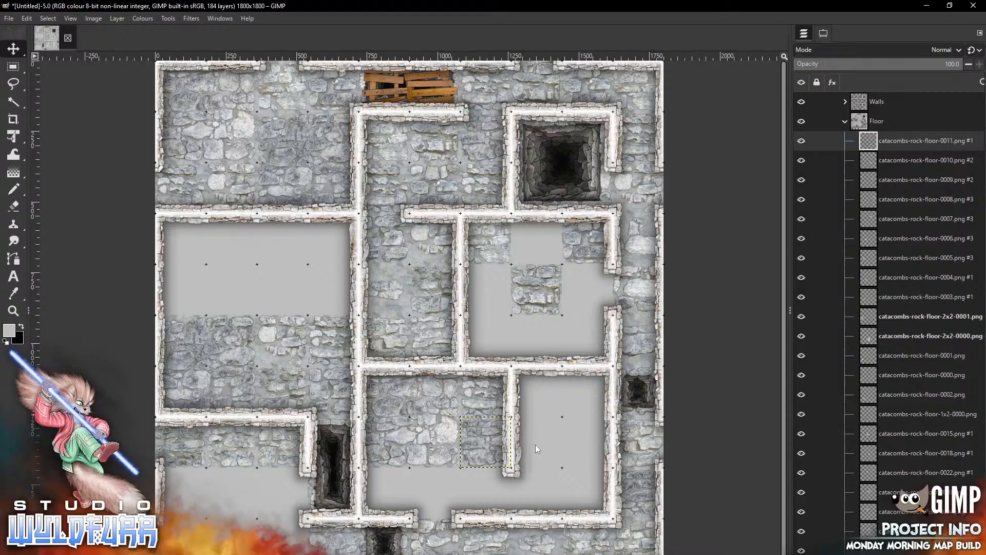
- Place catacombs-rock-floor-0012.png in the south-central room's southwest corner and catacombs-rock-floor-0013.png beside it at the south doorway
key(alt+Tab)
drag(910, 463, 492, 304)
drag(409, 314, 384, 493)
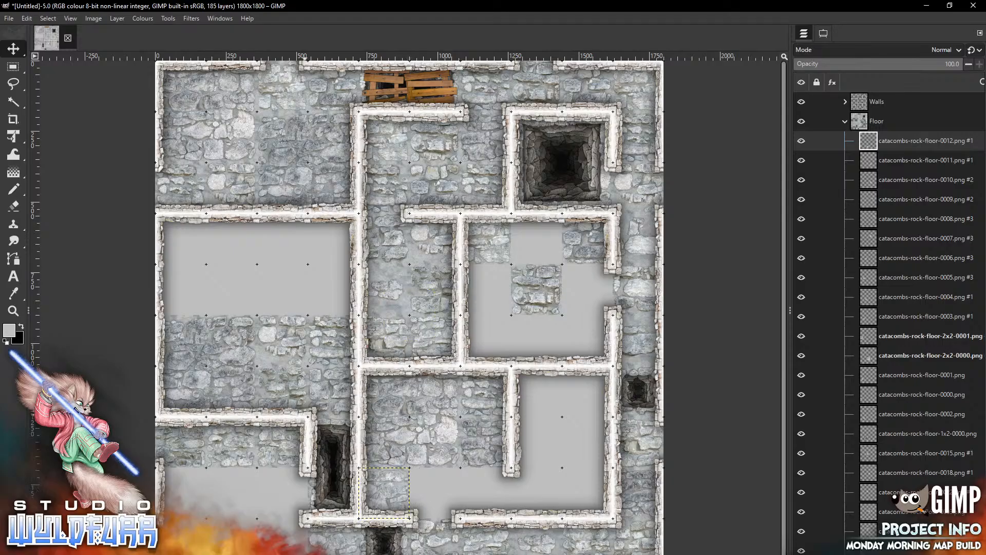
key(alt+Tab)
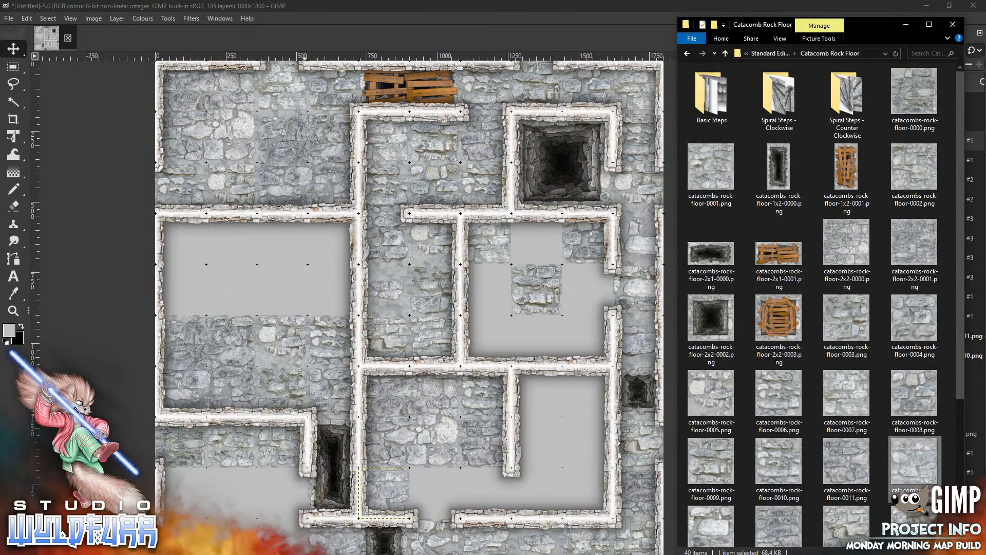
drag(956, 370, 955, 430)
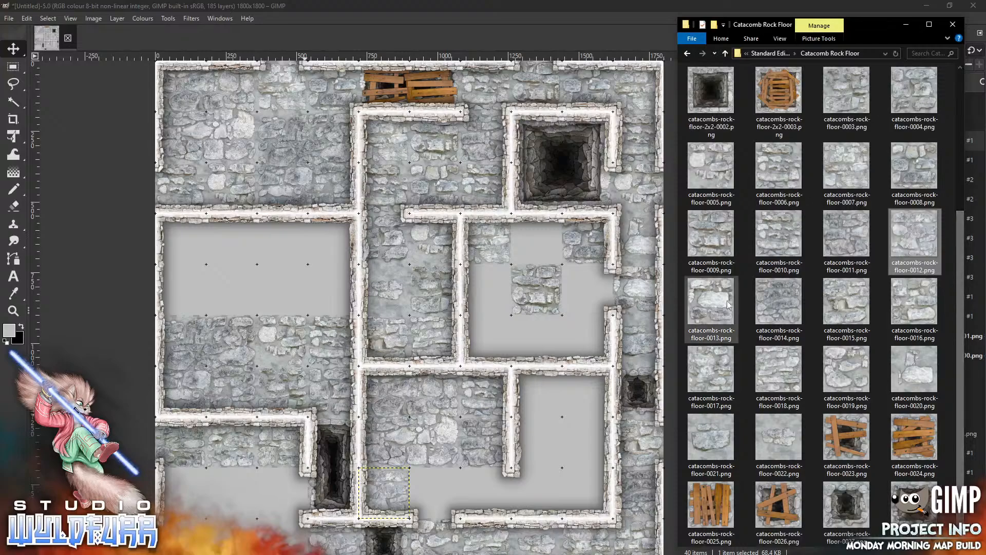
click(498, 356)
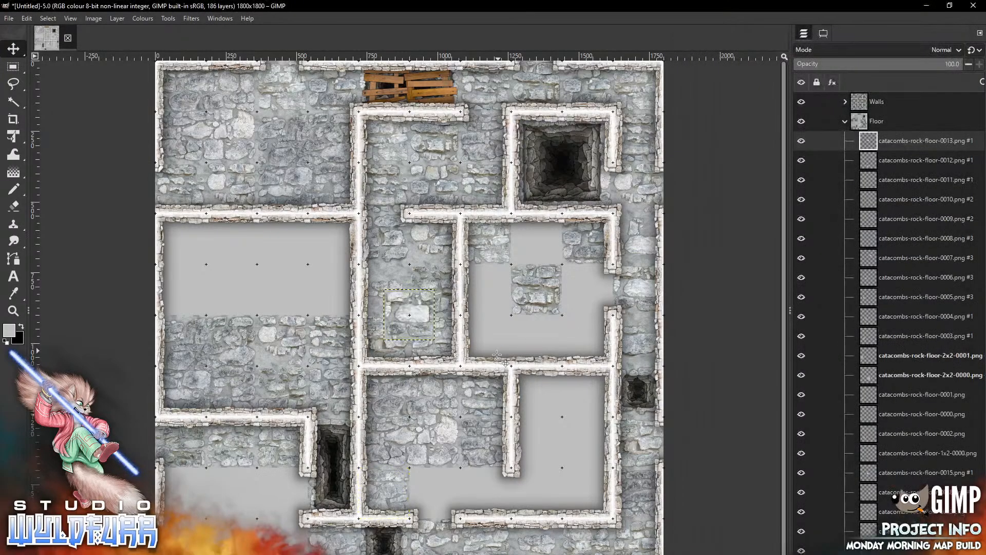
drag(417, 304, 442, 485)
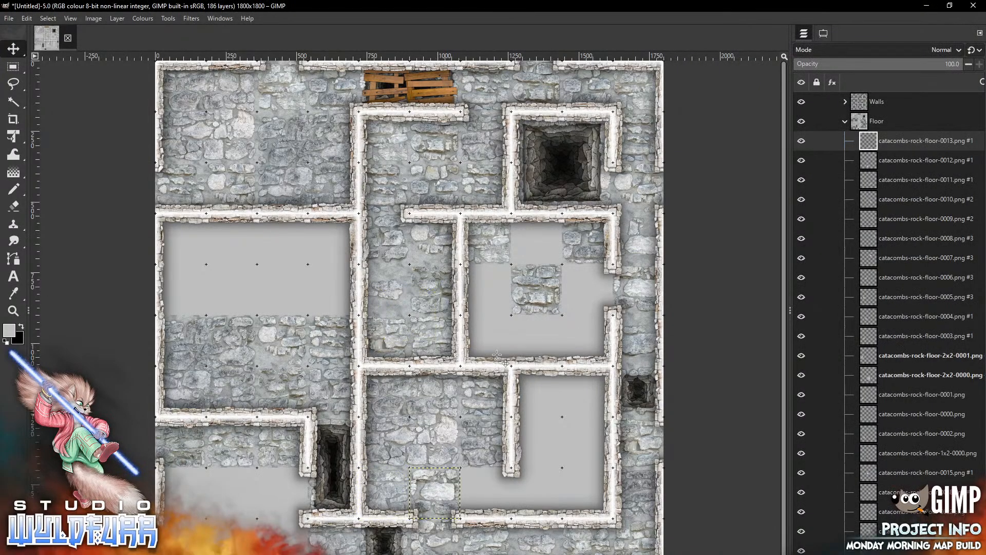
- Place catacombs-rock-floor-0014.png in the south-central room's southernmost row, just east of the doorway tile
key(alt+Tab)
drag(778, 311, 516, 407)
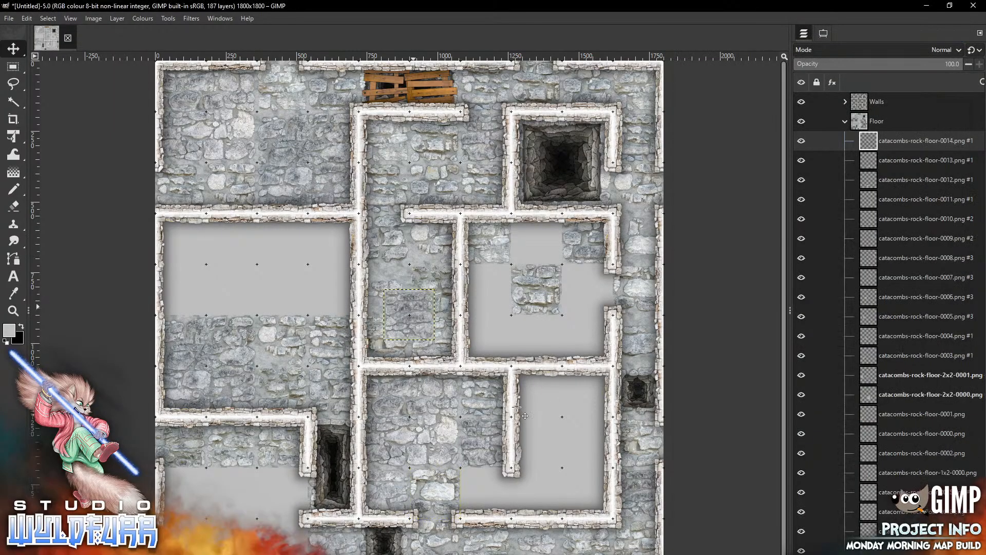
drag(409, 314, 486, 492)
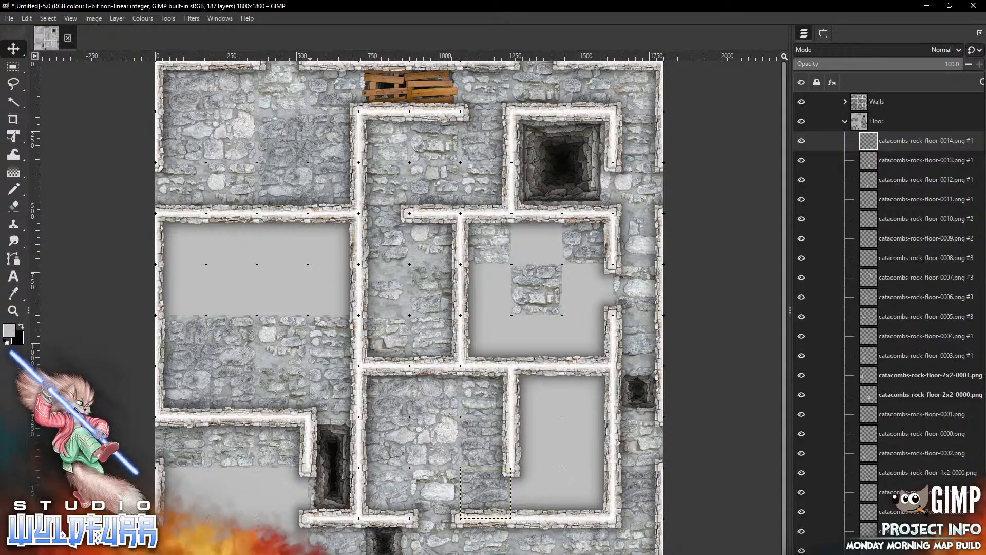
- Place catacombs-rock-floor-0015.png in the east room's southwest corner and catacombs-rock-floor-0016.png in its southeast corner
key(alt+Tab)
click(853, 313)
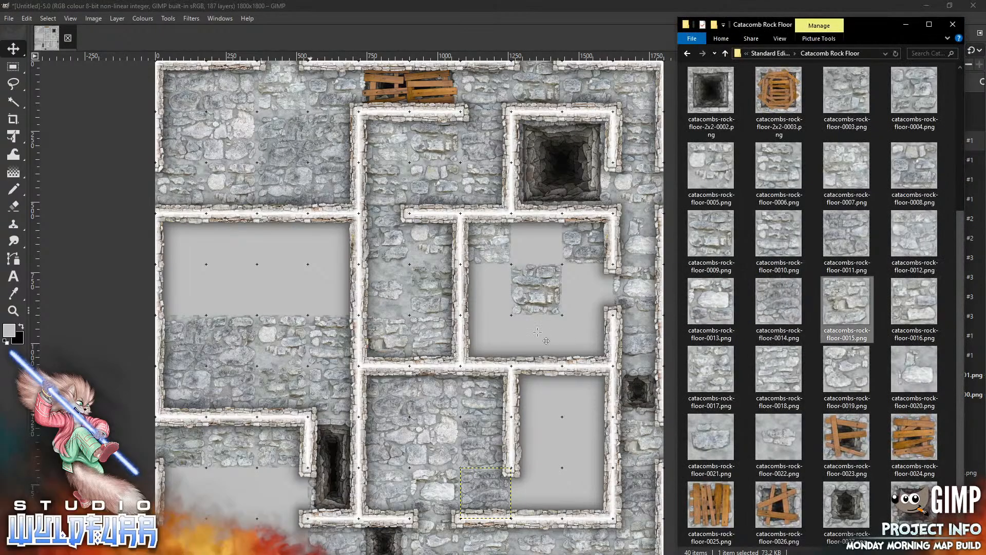
drag(537, 332, 537, 332)
drag(410, 307, 537, 332)
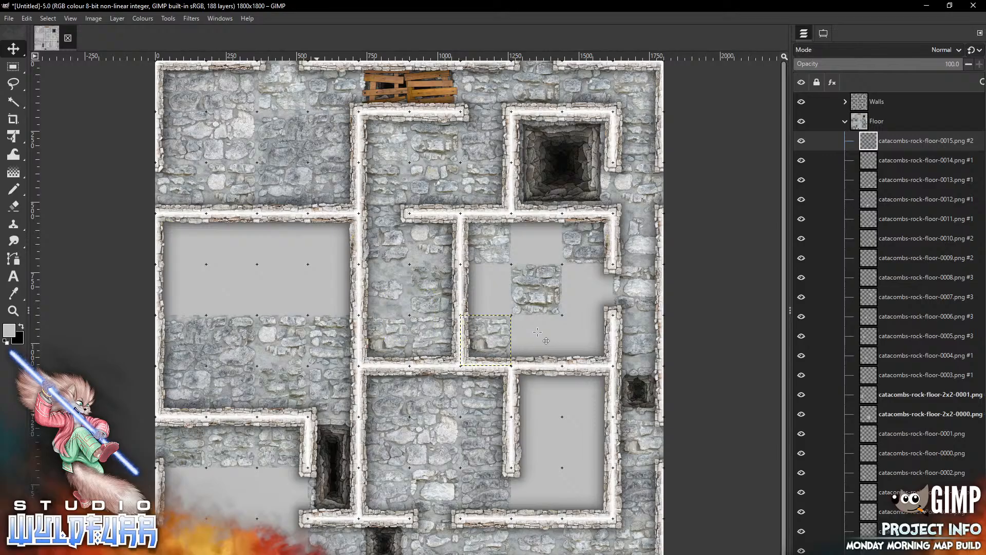
key(alt+Tab)
drag(917, 314, 506, 356)
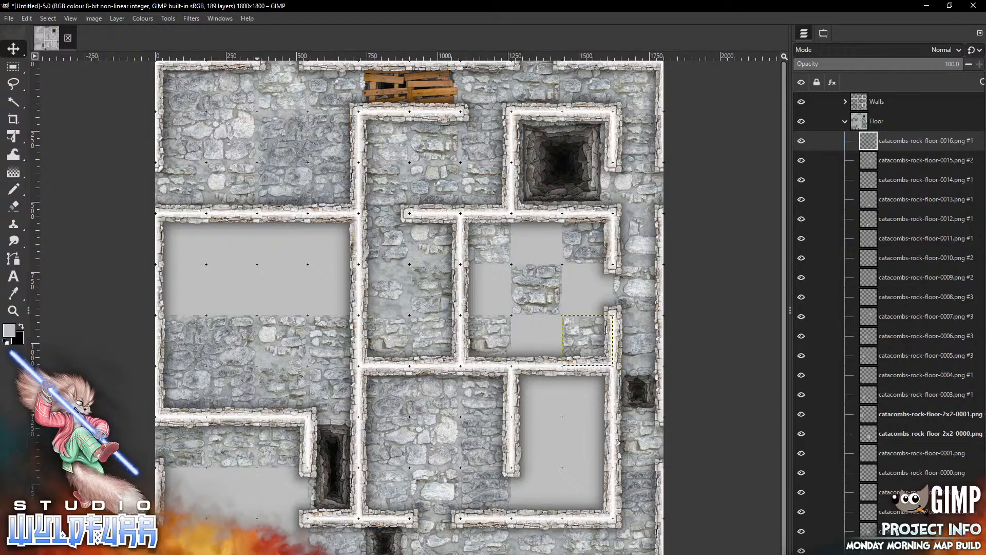
- Fill the southeast room's northern row with catacombs-rock-floor-0017.png in the west cell and catacombs-rock-floor-0018.png in the east cell
key(alt+Tab)
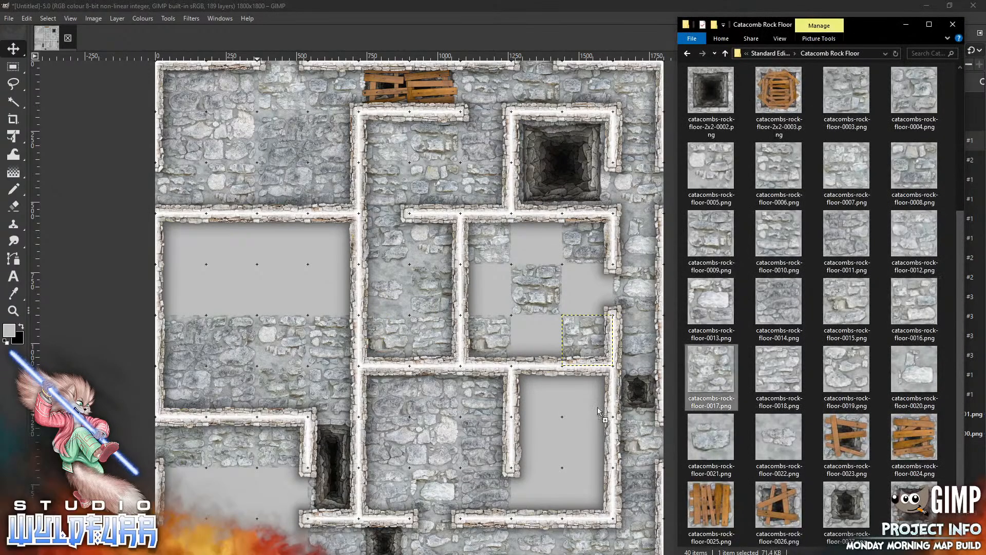
click(558, 424)
drag(419, 322, 559, 424)
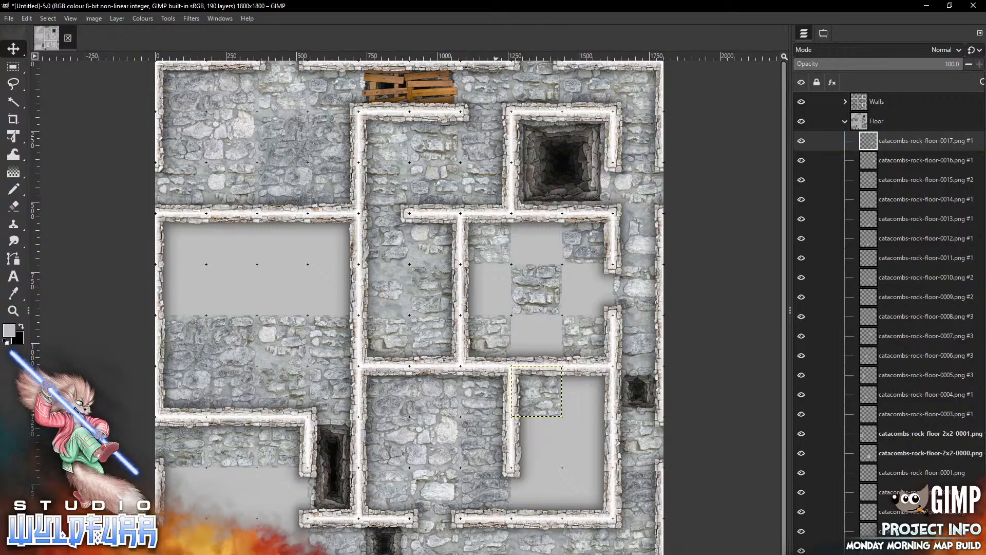
key(alt+Tab)
drag(785, 375, 551, 429)
mouse_move(414, 314)
mouse_down()
mouse_move(466, 419)
mouse_move(591, 407)
mouse_move(588, 391)
mouse_move(591, 416)
mouse_move(590, 392)
mouse_up()
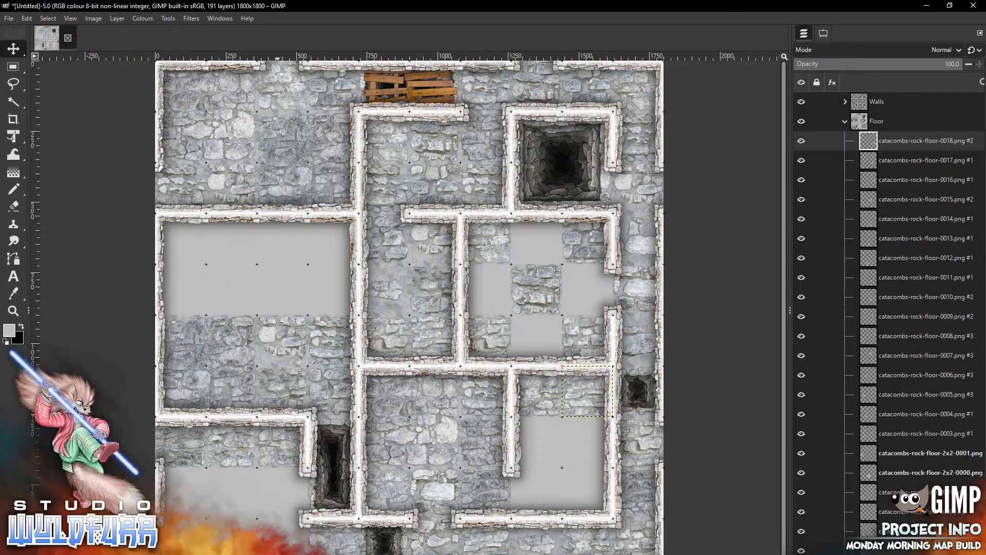
- Fill the southeast room's middle row with catacombs-rock-floor-0019.png in the west cell and catacombs-rock-floor-0020.png in the east cell
key(alt+Tab)
drag(847, 370, 480, 457)
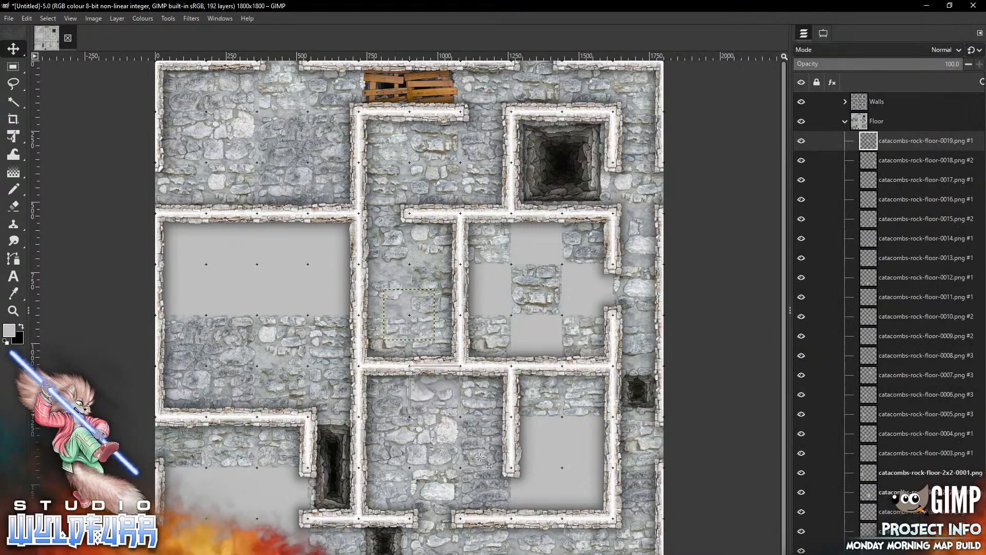
drag(444, 380, 545, 429)
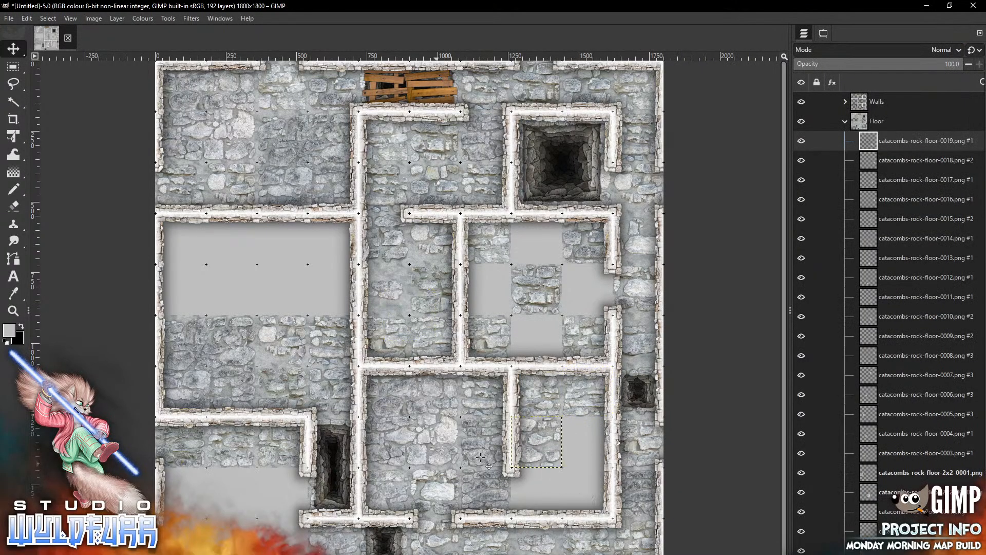
key(alt+Tab)
drag(914, 373, 499, 448)
drag(417, 304, 596, 431)
drag(498, 448, 498, 448)
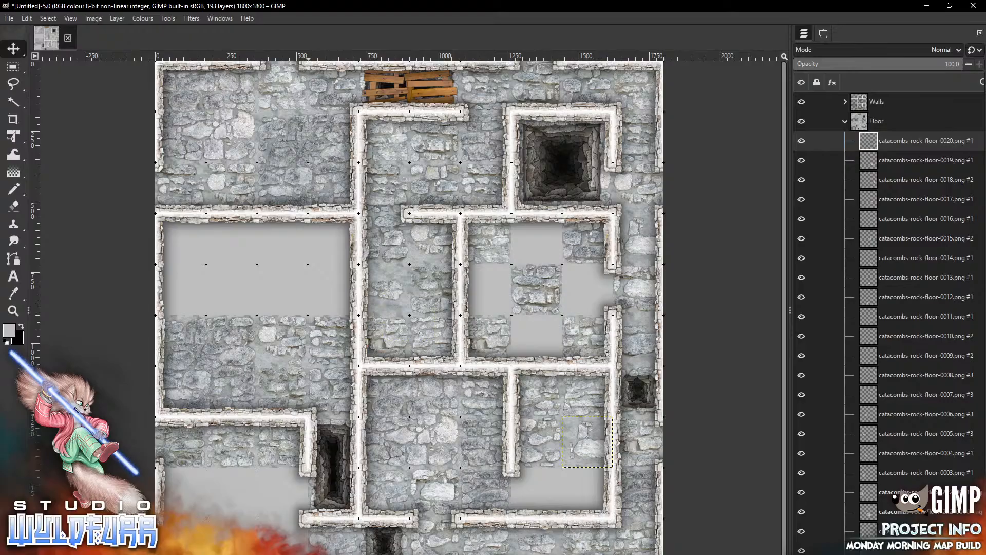
- Fill the southeast room's southern row with catacombs-rock-floor-0021.png in the west cell and catacombs-rock-floor-0022.png in the east cell
key(alt+Tab)
drag(713, 436, 434, 435)
drag(410, 295, 536, 475)
key(alt+Tab)
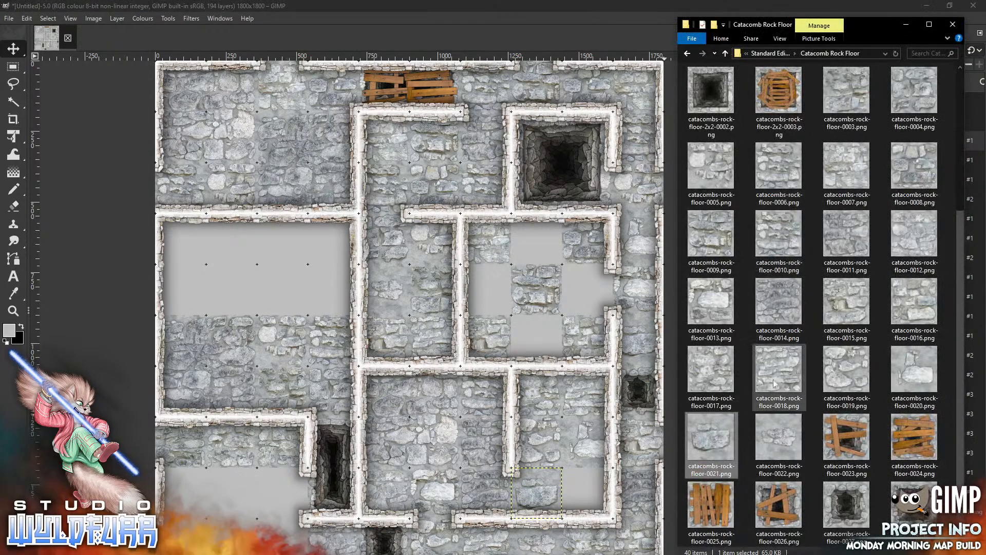
drag(779, 442, 528, 382)
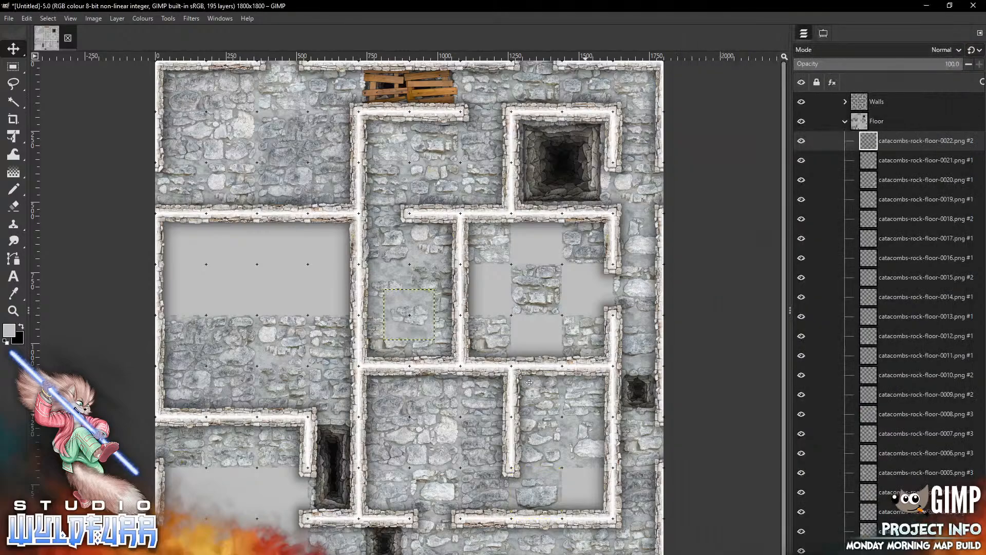
mouse_move(411, 303)
mouse_down()
mouse_move(505, 407)
mouse_move(593, 481)
mouse_up()
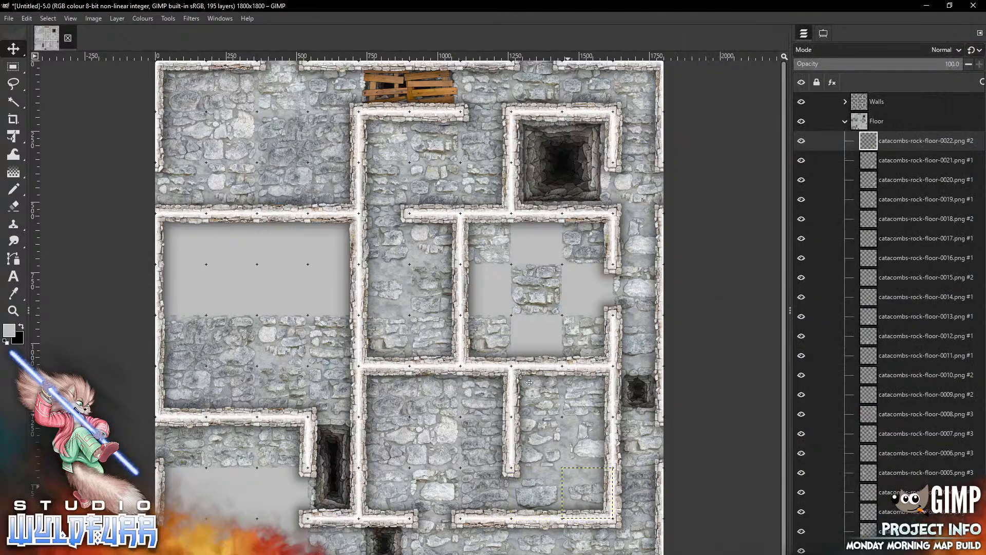
- Place catacombs-rock-floor-0000.png in the east room's north centre cell and catacombs-rock-floor-0001.png in its middle row against the west wall
key(alt+Tab)
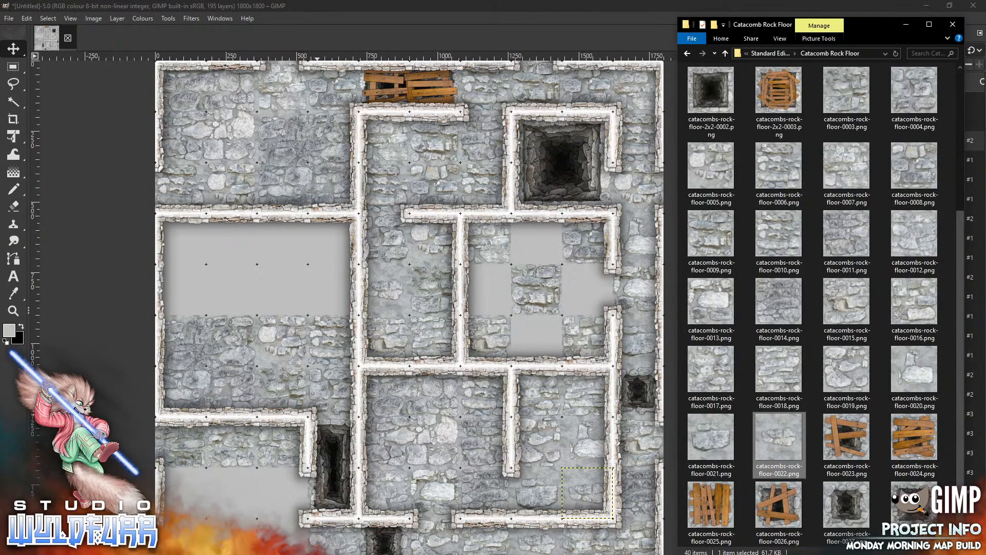
drag(960, 395, 964, 203)
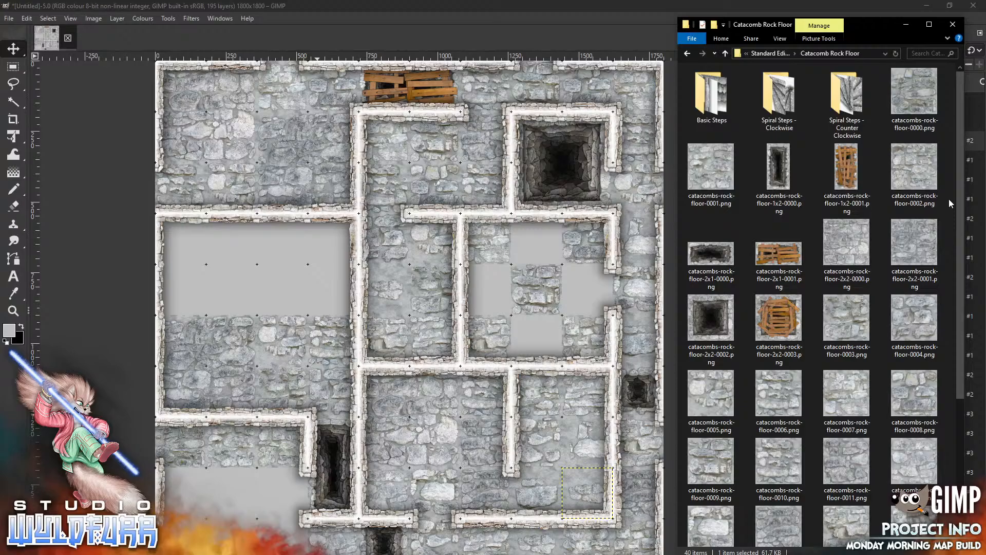
click(517, 280)
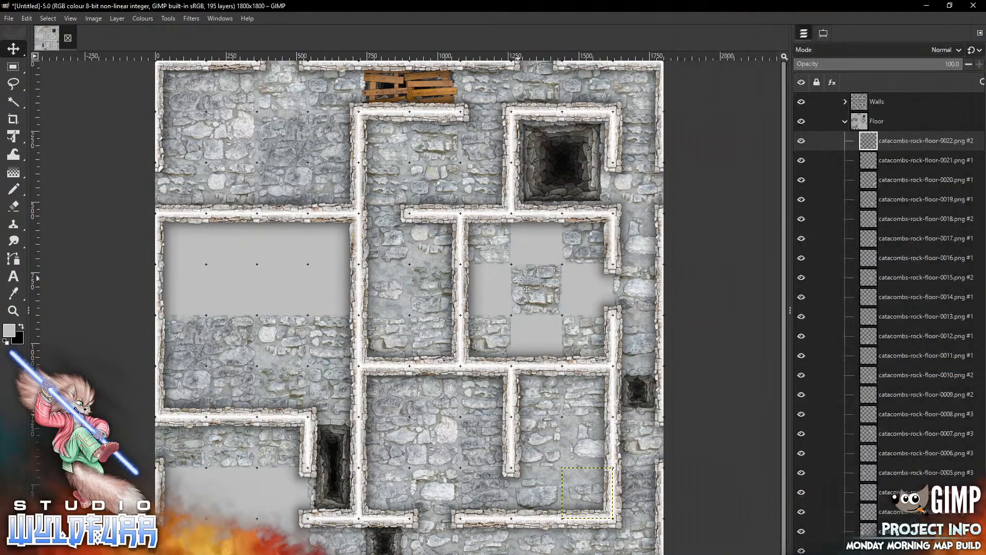
drag(419, 307, 547, 231)
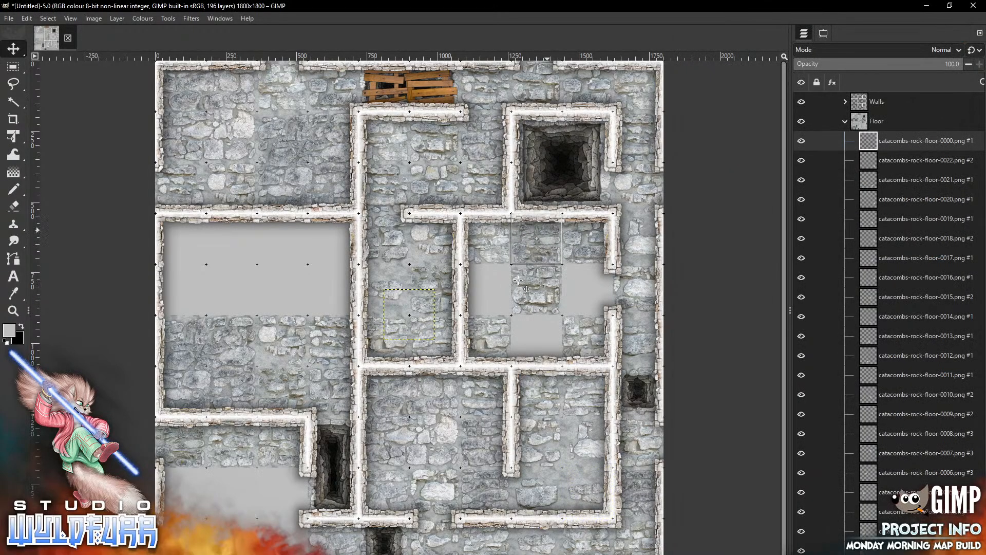
key(alt+Tab)
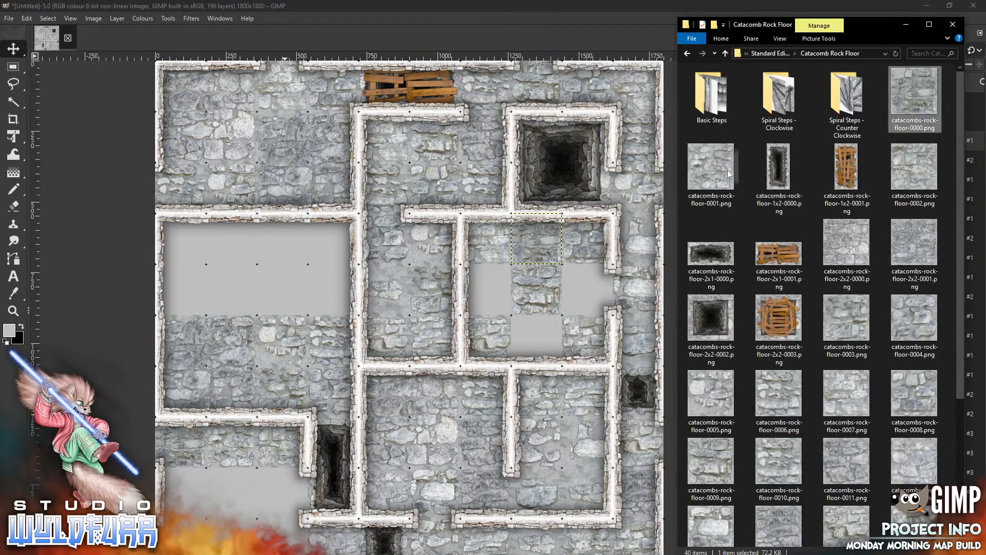
mouse_move(729, 175)
mouse_down()
mouse_move(433, 296)
mouse_move(455, 378)
mouse_move(487, 286)
mouse_up()
- Place catacombs-rock-floor-0002.png at the east room's east doorway and catacombs-rock-floor-0003.png in its south centre cell
key(alt+Tab)
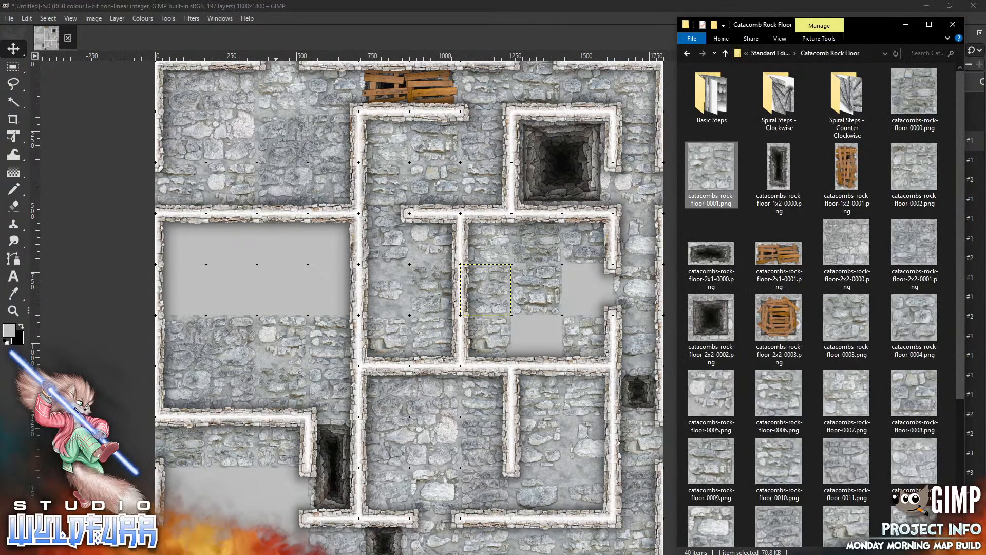
drag(912, 174, 460, 328)
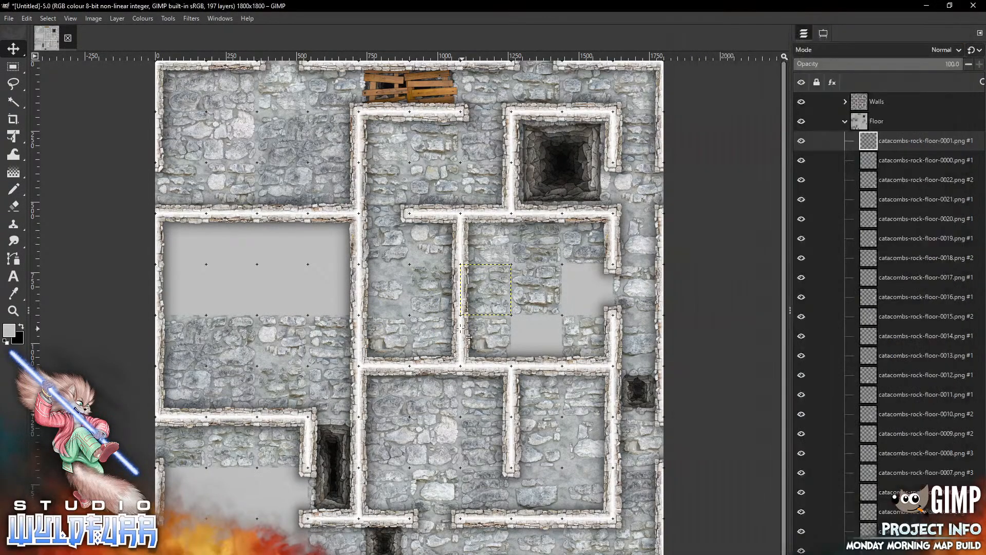
drag(397, 300, 574, 275)
key(alt+Tab)
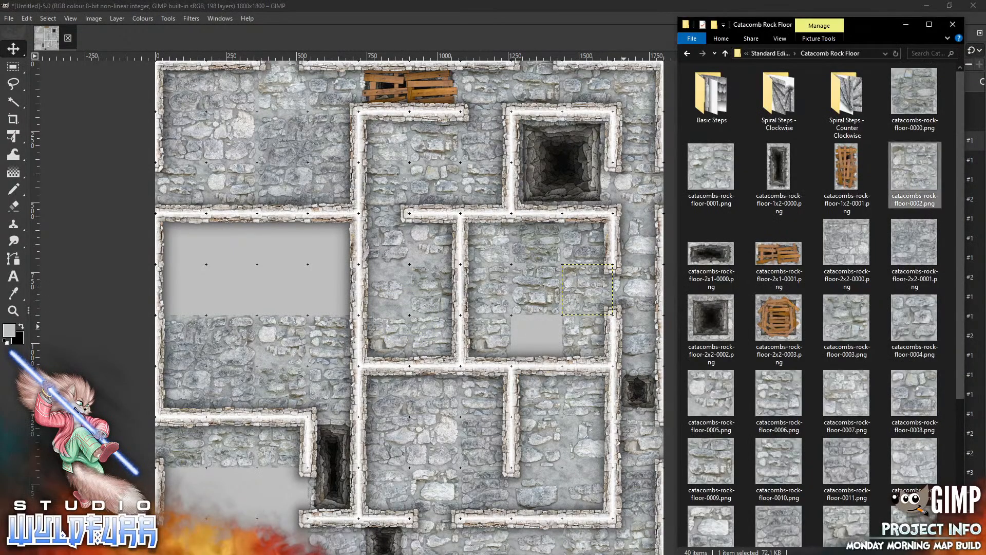
drag(850, 324, 479, 351)
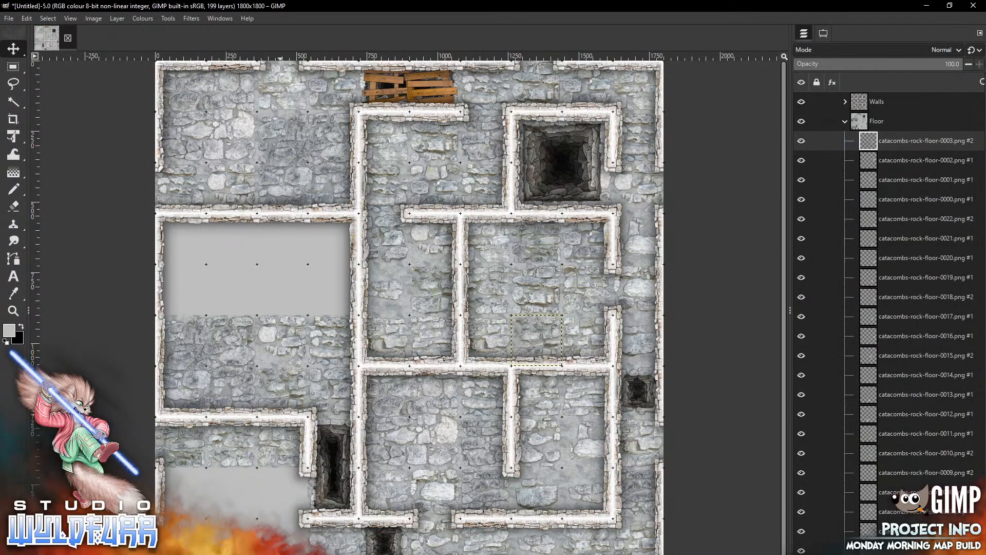
- Place catacombs-rock-floor-0004.png in the large west room's second row, in the third cell from the west wall
key(alt+Tab)
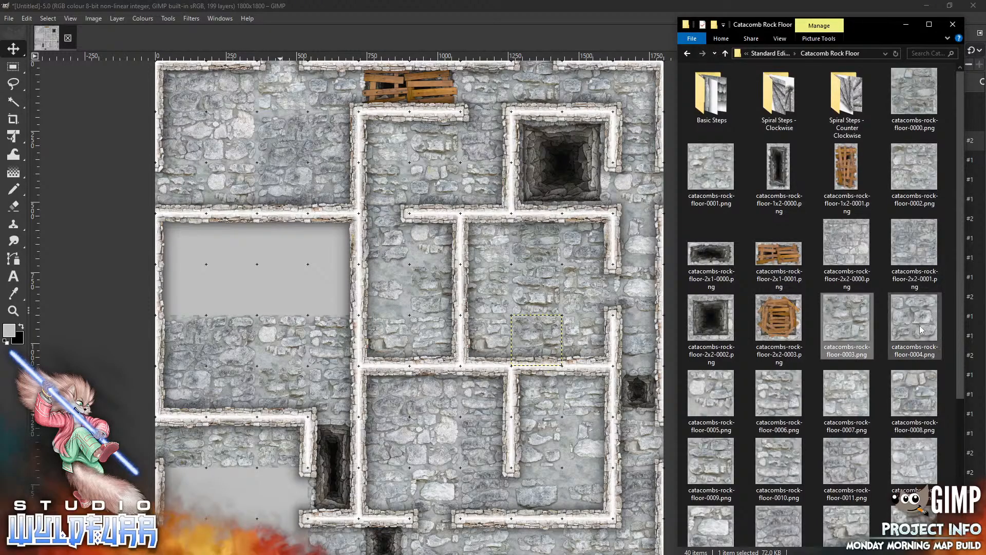
drag(927, 333, 271, 290)
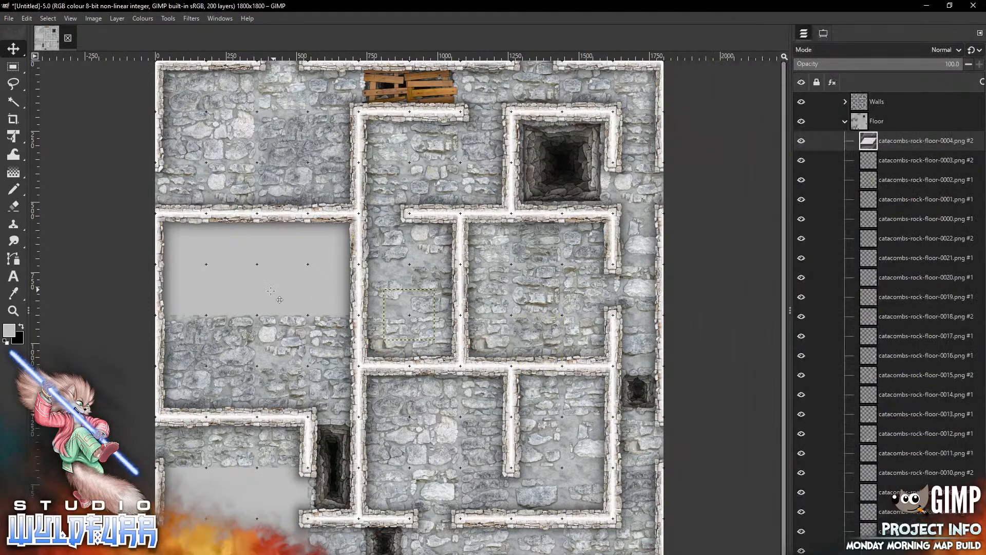
drag(410, 309, 284, 283)
- Place catacombs-rock-floor-2x2-0000.png in the southwest room below the tiled row, and catacombs-rock-floor-0004.png in the empty cell west of it
key(alt+Tab)
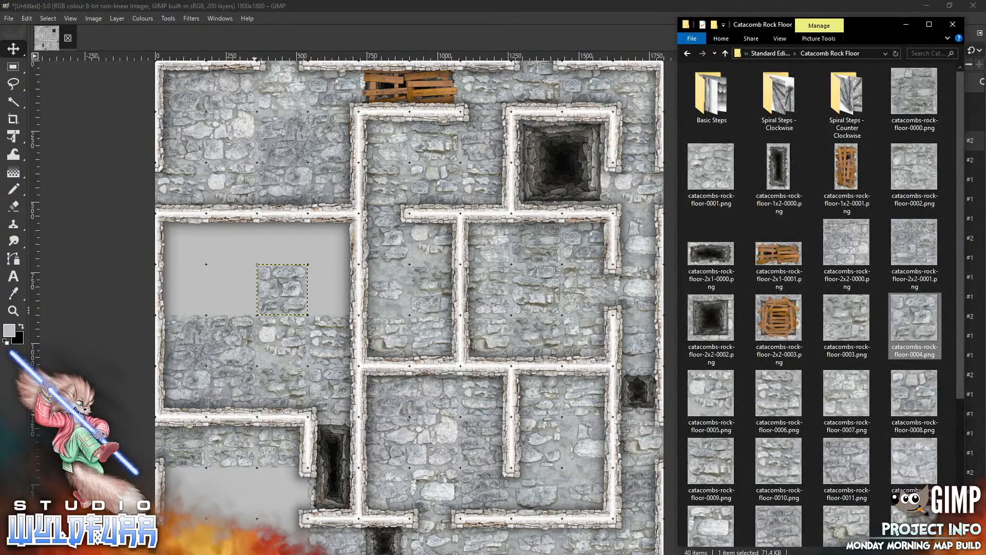
drag(829, 242, 265, 411)
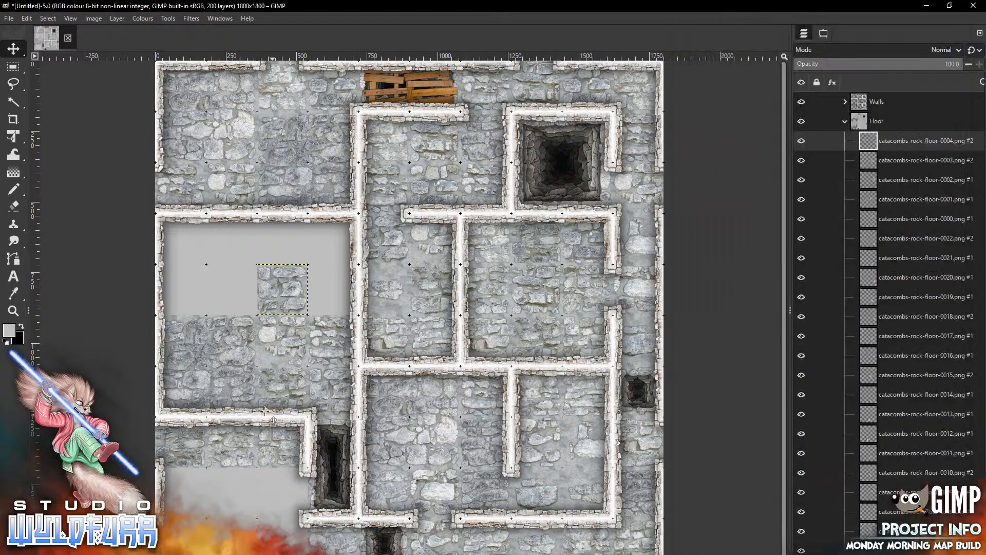
mouse_move(424, 303)
mouse_down()
mouse_move(296, 495)
mouse_move(269, 518)
mouse_move(270, 507)
mouse_up()
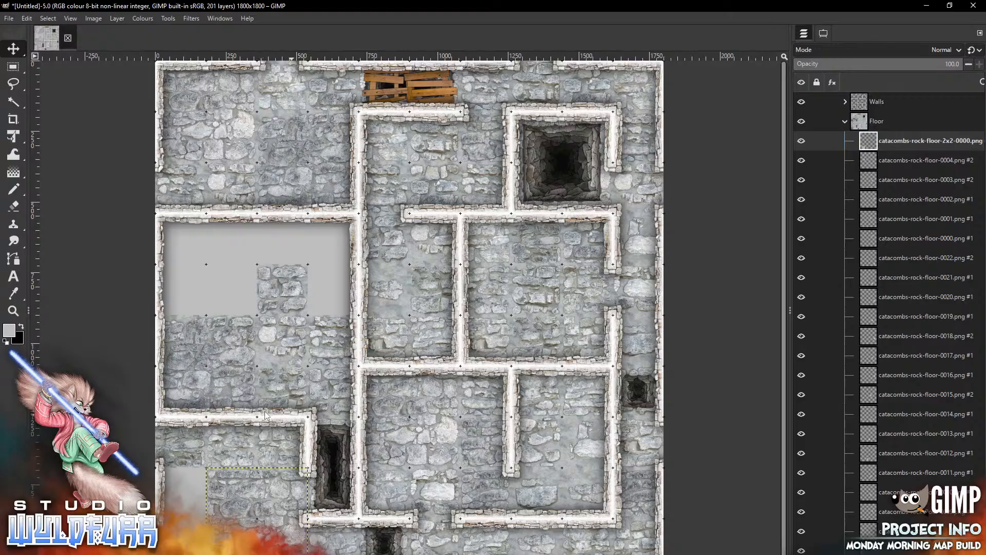
key(alt+Tab)
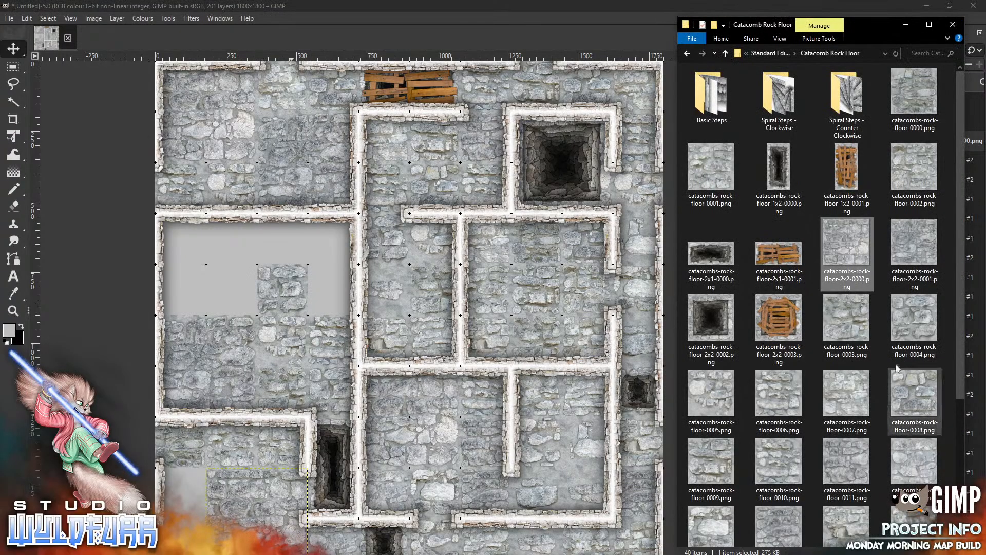
click(914, 324)
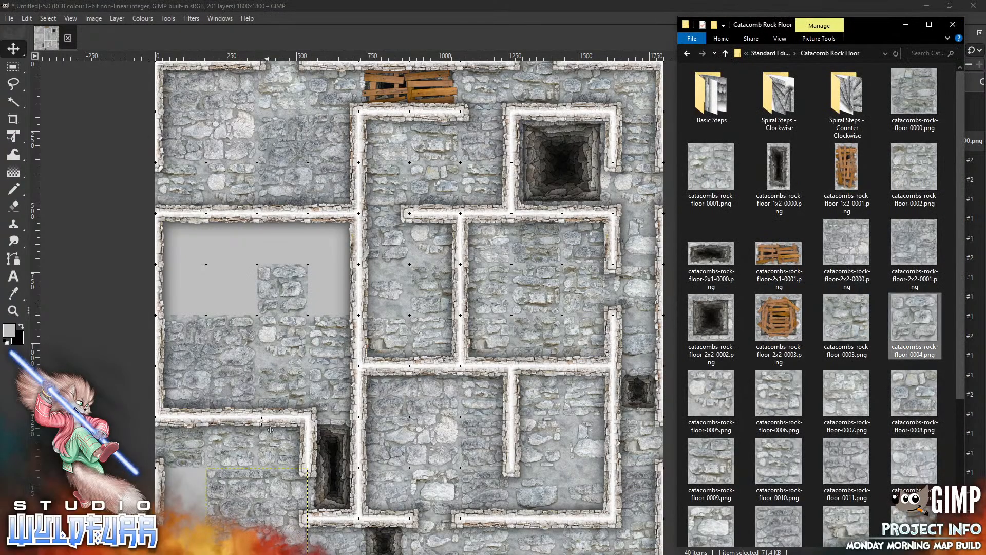
drag(914, 324, 193, 494)
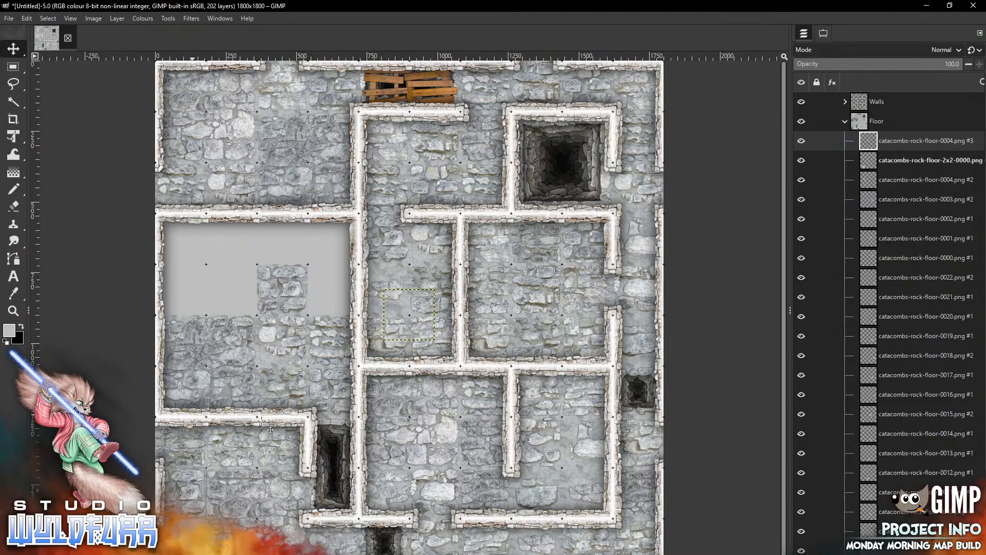
- Place catacombs-rock-floor-0005.png in the southwest room directly below the 0004 tile, against the map's west edge
key(alt+Tab)
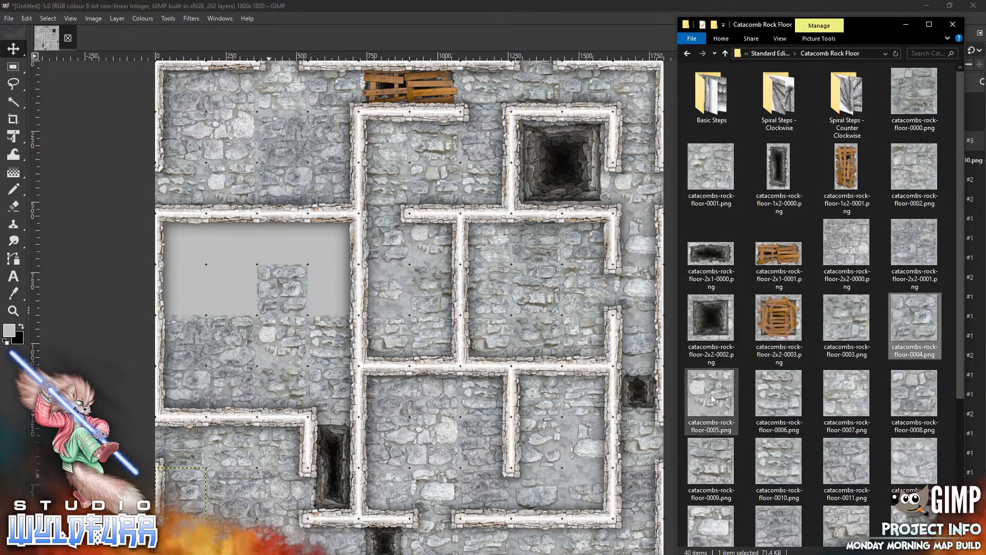
drag(711, 398, 303, 425)
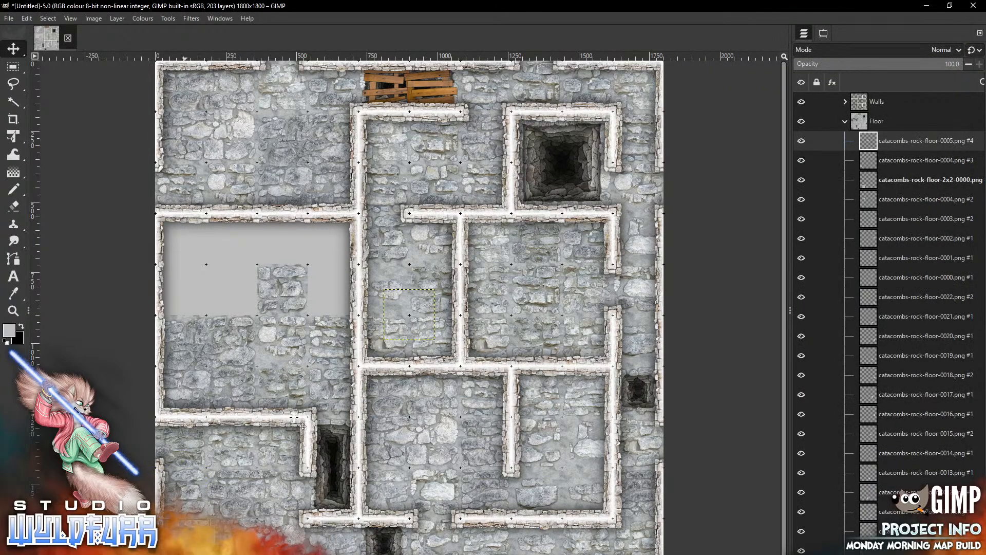
drag(409, 314, 184, 543)
- Place catacombs-rock-floor-0006.png in the large west room's second row, against the east wall
key(alt+Tab)
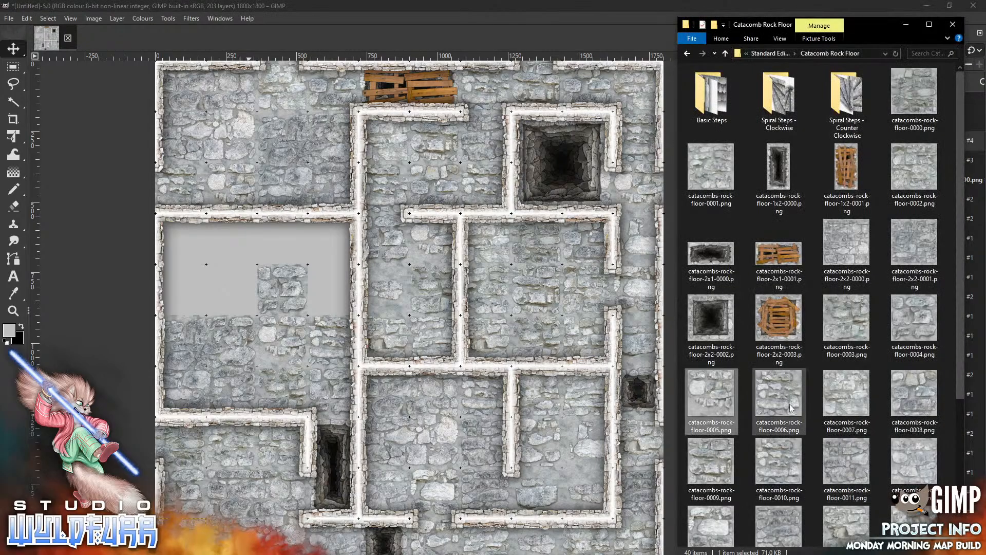
drag(790, 407, 248, 376)
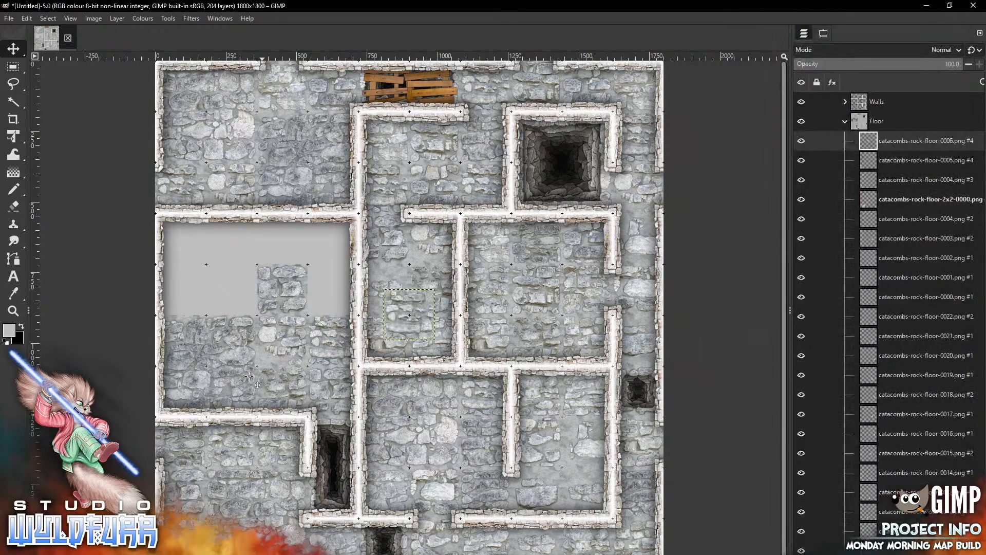
drag(425, 310, 349, 285)
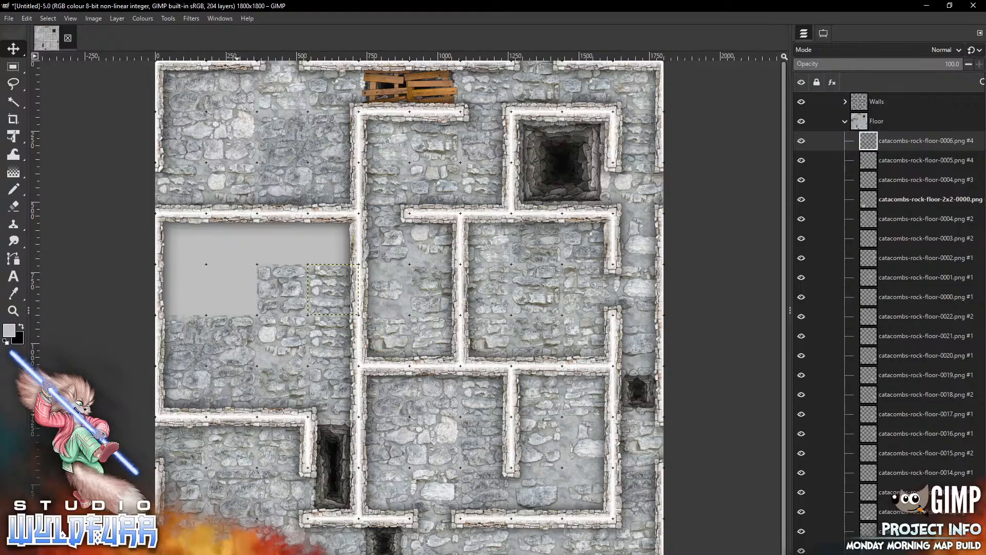
- Place catacombs-rock-floor-0007.png in the northeast corner cell of the large west room
key(alt+Tab)
drag(828, 398, 300, 279)
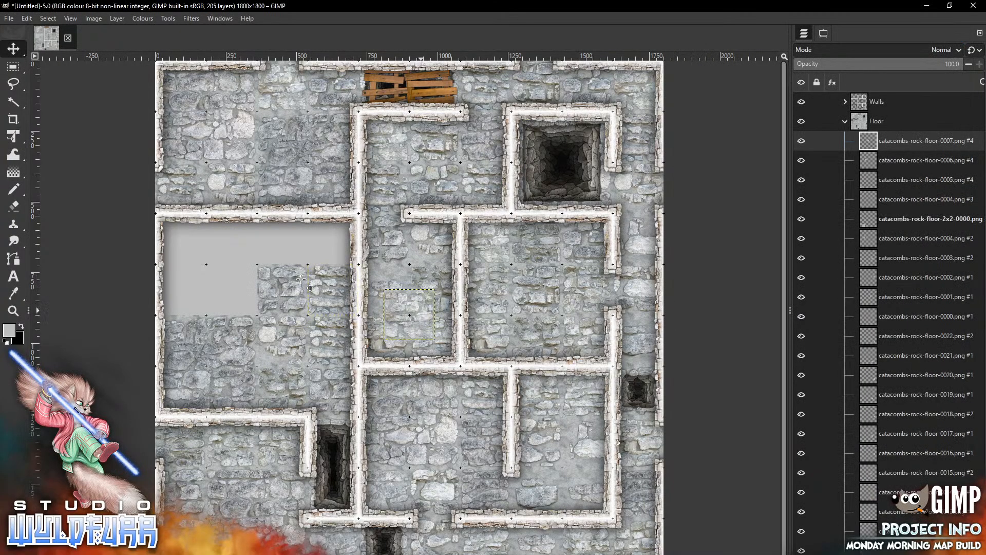
drag(421, 310, 344, 231)
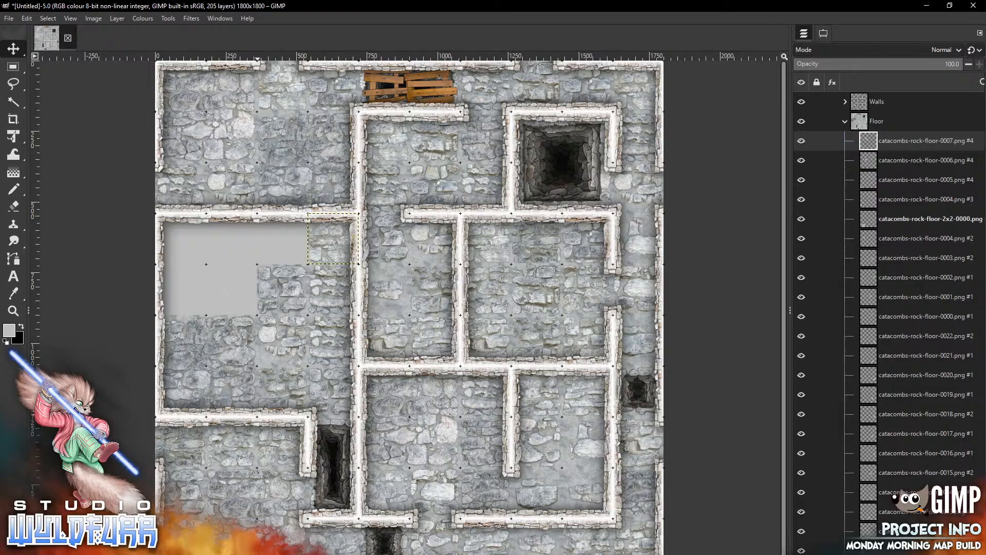
- Place catacombs-rock-floor-0008.png in the northwest corner cell of the large west room
key(alt+Tab)
drag(710, 317, 221, 267)
drag(423, 301, 194, 224)
drag(220, 268, 220, 267)
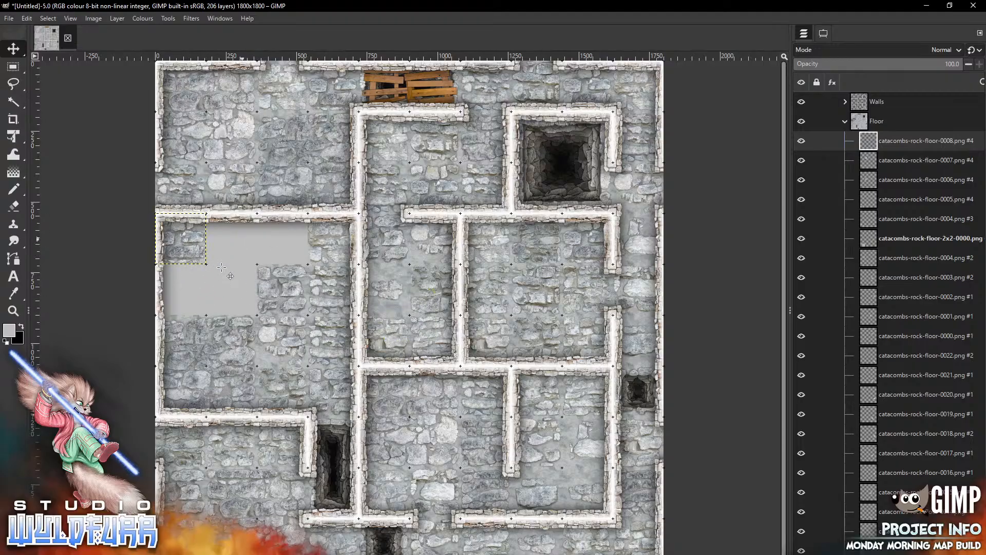
- Fill the gap in the large west room's first row with catacombs-rock-floor-0009.png in the second cell and catacombs-rock-floor-0010.png in the third
key(alt+Tab)
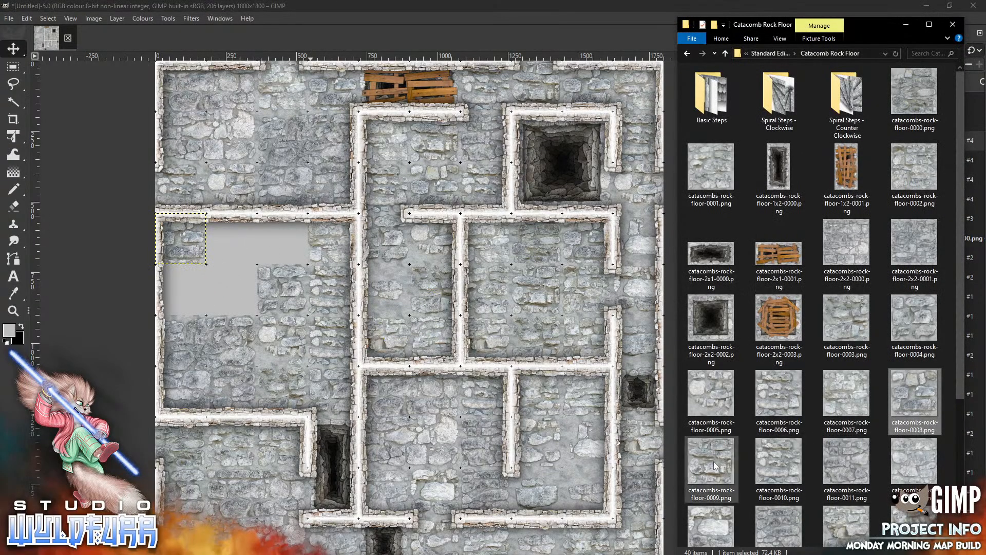
drag(715, 466, 232, 238)
drag(267, 273, 267, 274)
key(alt+Tab)
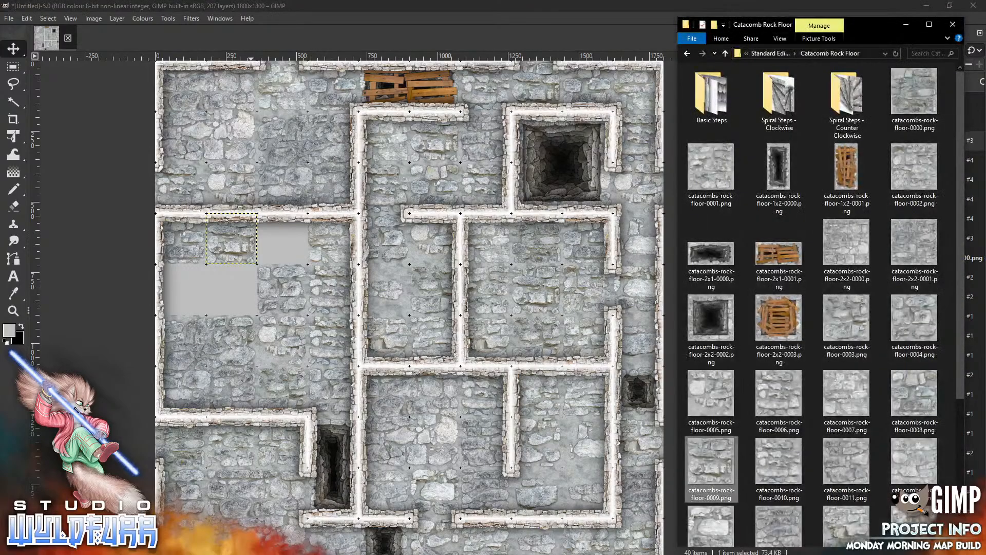
drag(797, 463, 288, 248)
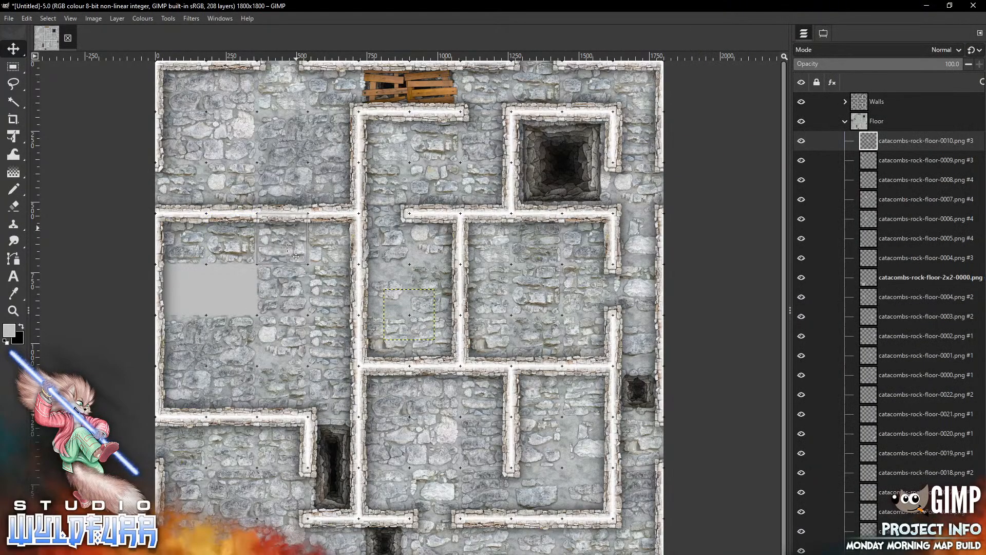
- Place catacombs-rock-floor-0011.png in the second cell of the large west room's second row and catacombs-rock-floor-0012.png against the west wall
key(alt+Tab)
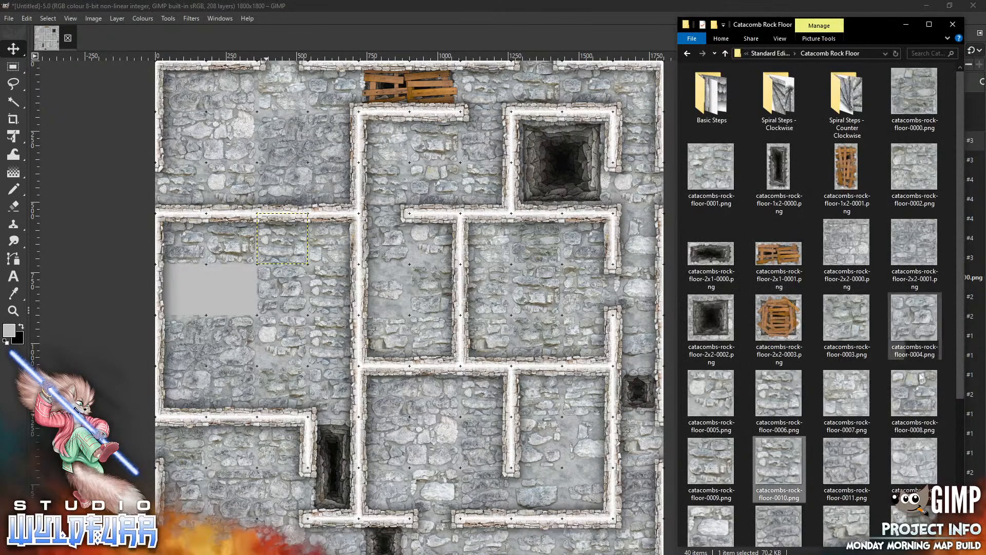
drag(847, 468, 271, 277)
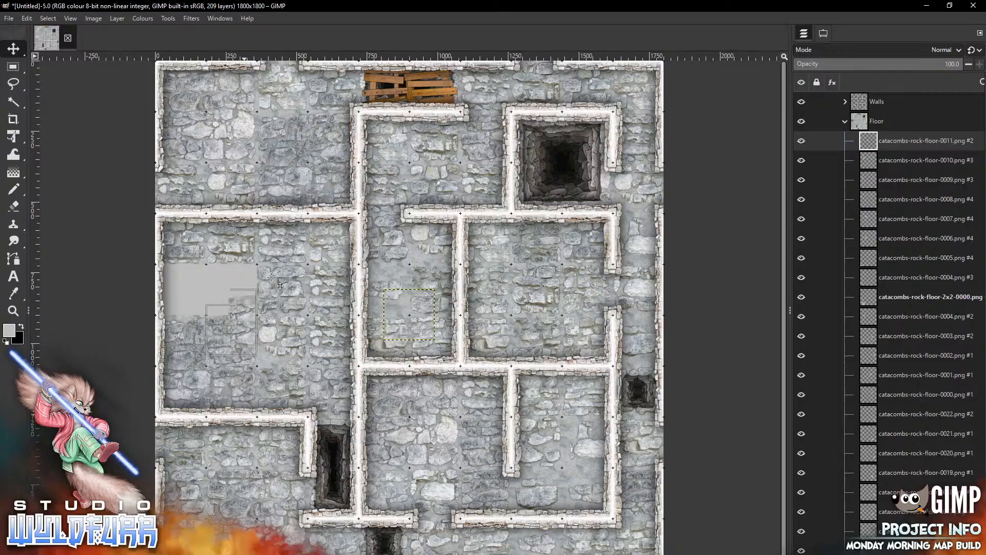
key(alt+Tab)
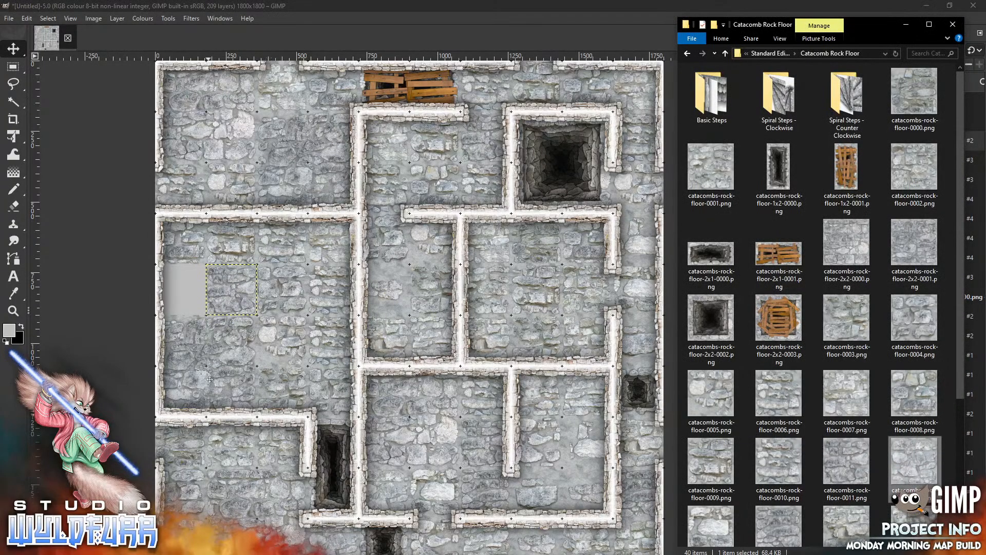
key(alt+Tab)
mouse_move(421, 309)
mouse_down()
mouse_move(261, 377)
mouse_move(196, 283)
mouse_up()
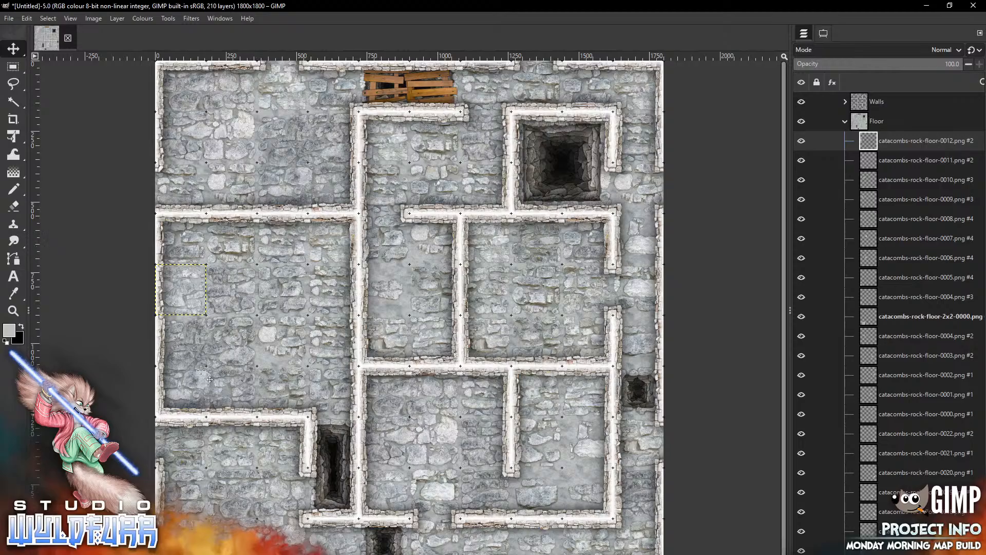